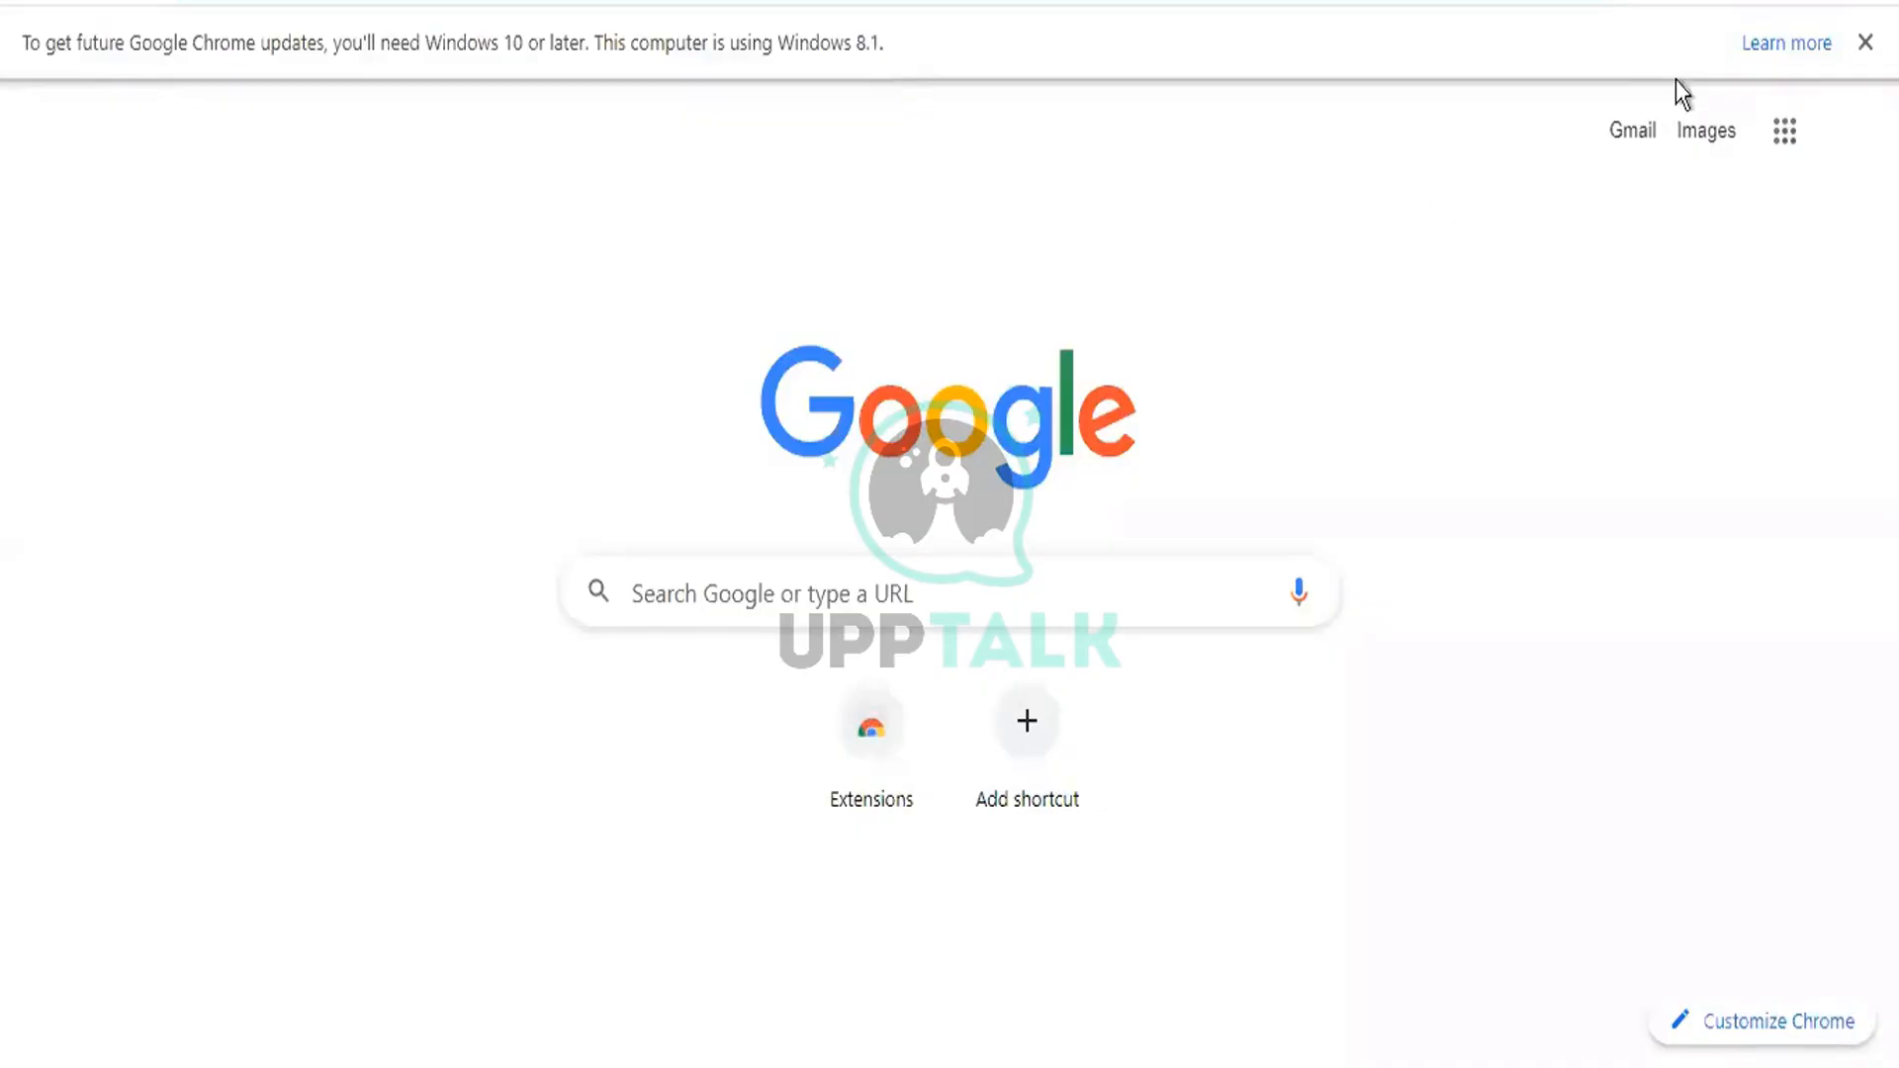
Step: Search Workday for "create integration system" and open the Create Integration System task
{"action": "left_click", "coordinate": [1866, 41]}
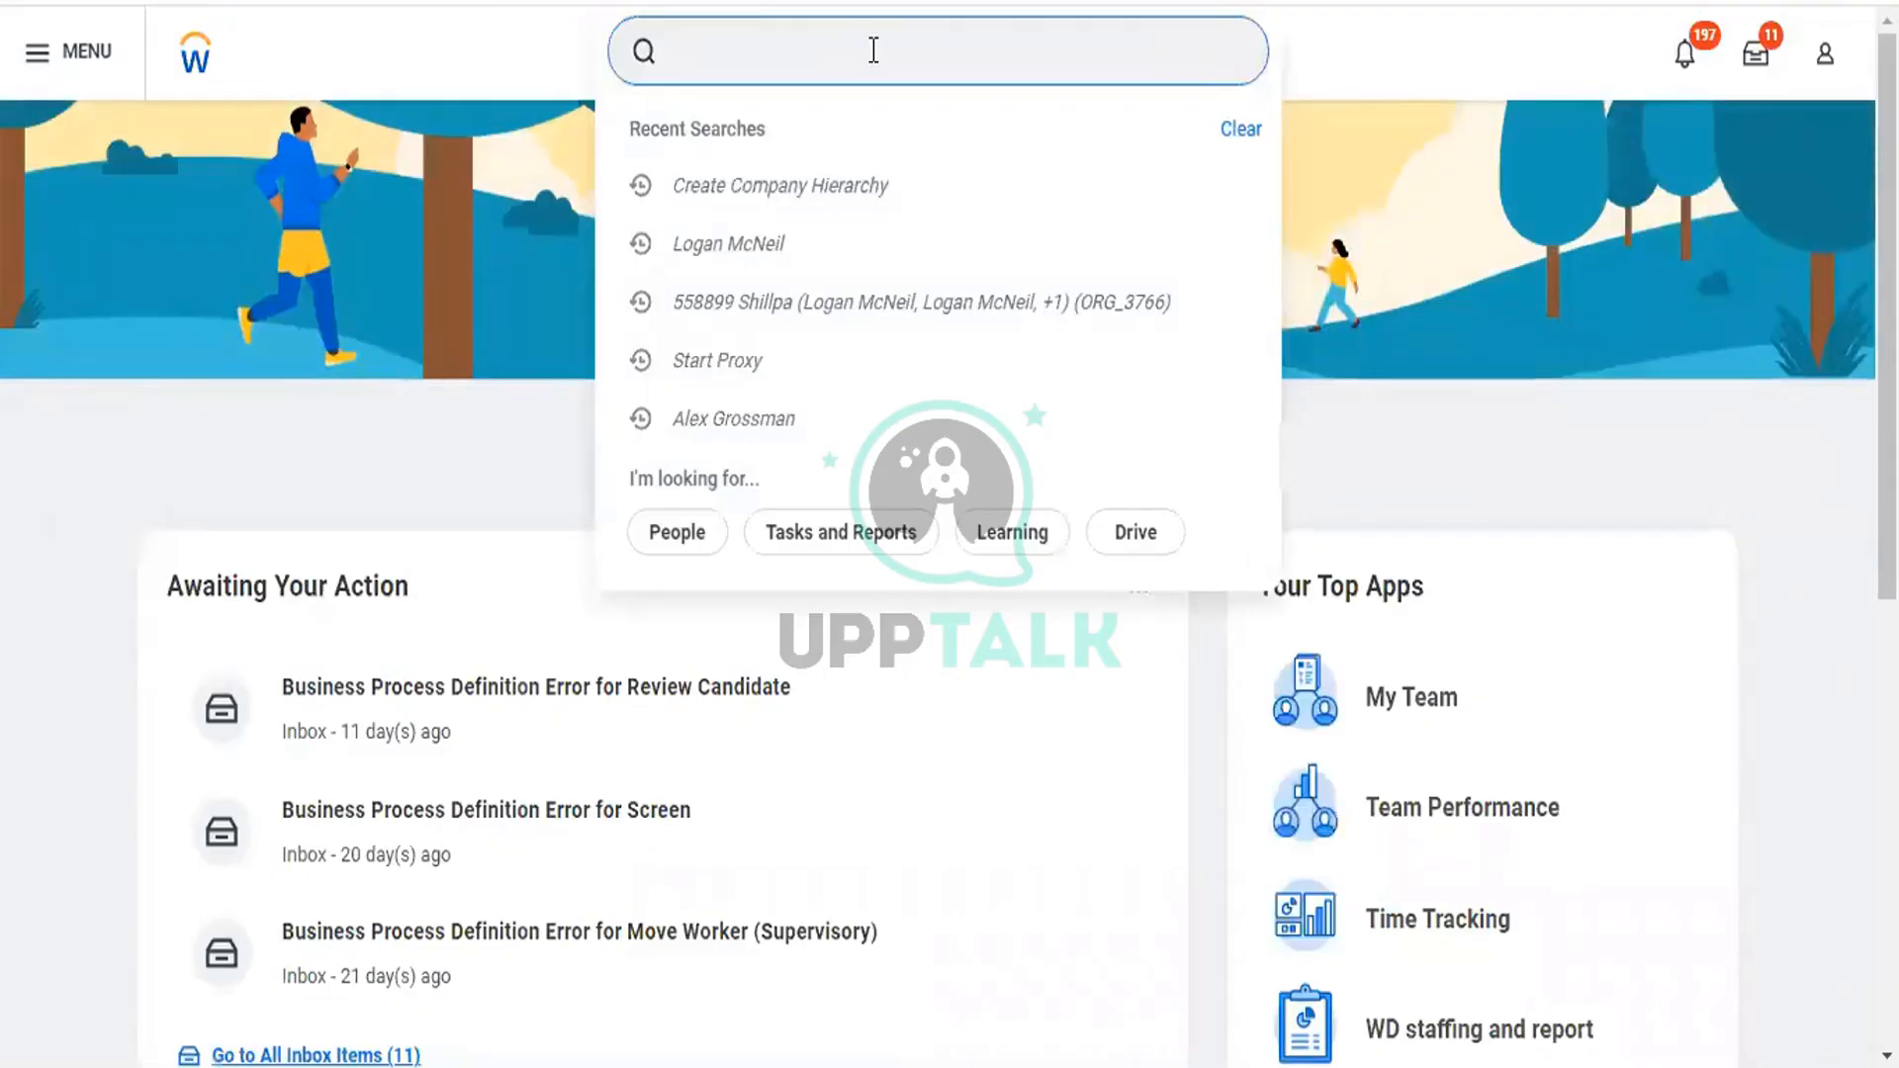
{"action": "type", "text": "create integ"}
{"action": "key", "text": "BackSpace"}
{"action": "key", "text": "BackSpace"}
{"action": "key", "text": "BackSpace"}
{"action": "key", "text": "BackSpace"}
{"action": "key", "text": "BackSpace"}
{"action": "type", "text": "ation"}
{"action": "key", "text": "BackSpace"}
{"action": "key", "text": "BackSpace"}
{"action": "key", "text": "BackSpace"}
{"action": "key", "text": "BackSpace"}
{"action": "key", "text": "BackSpace"}
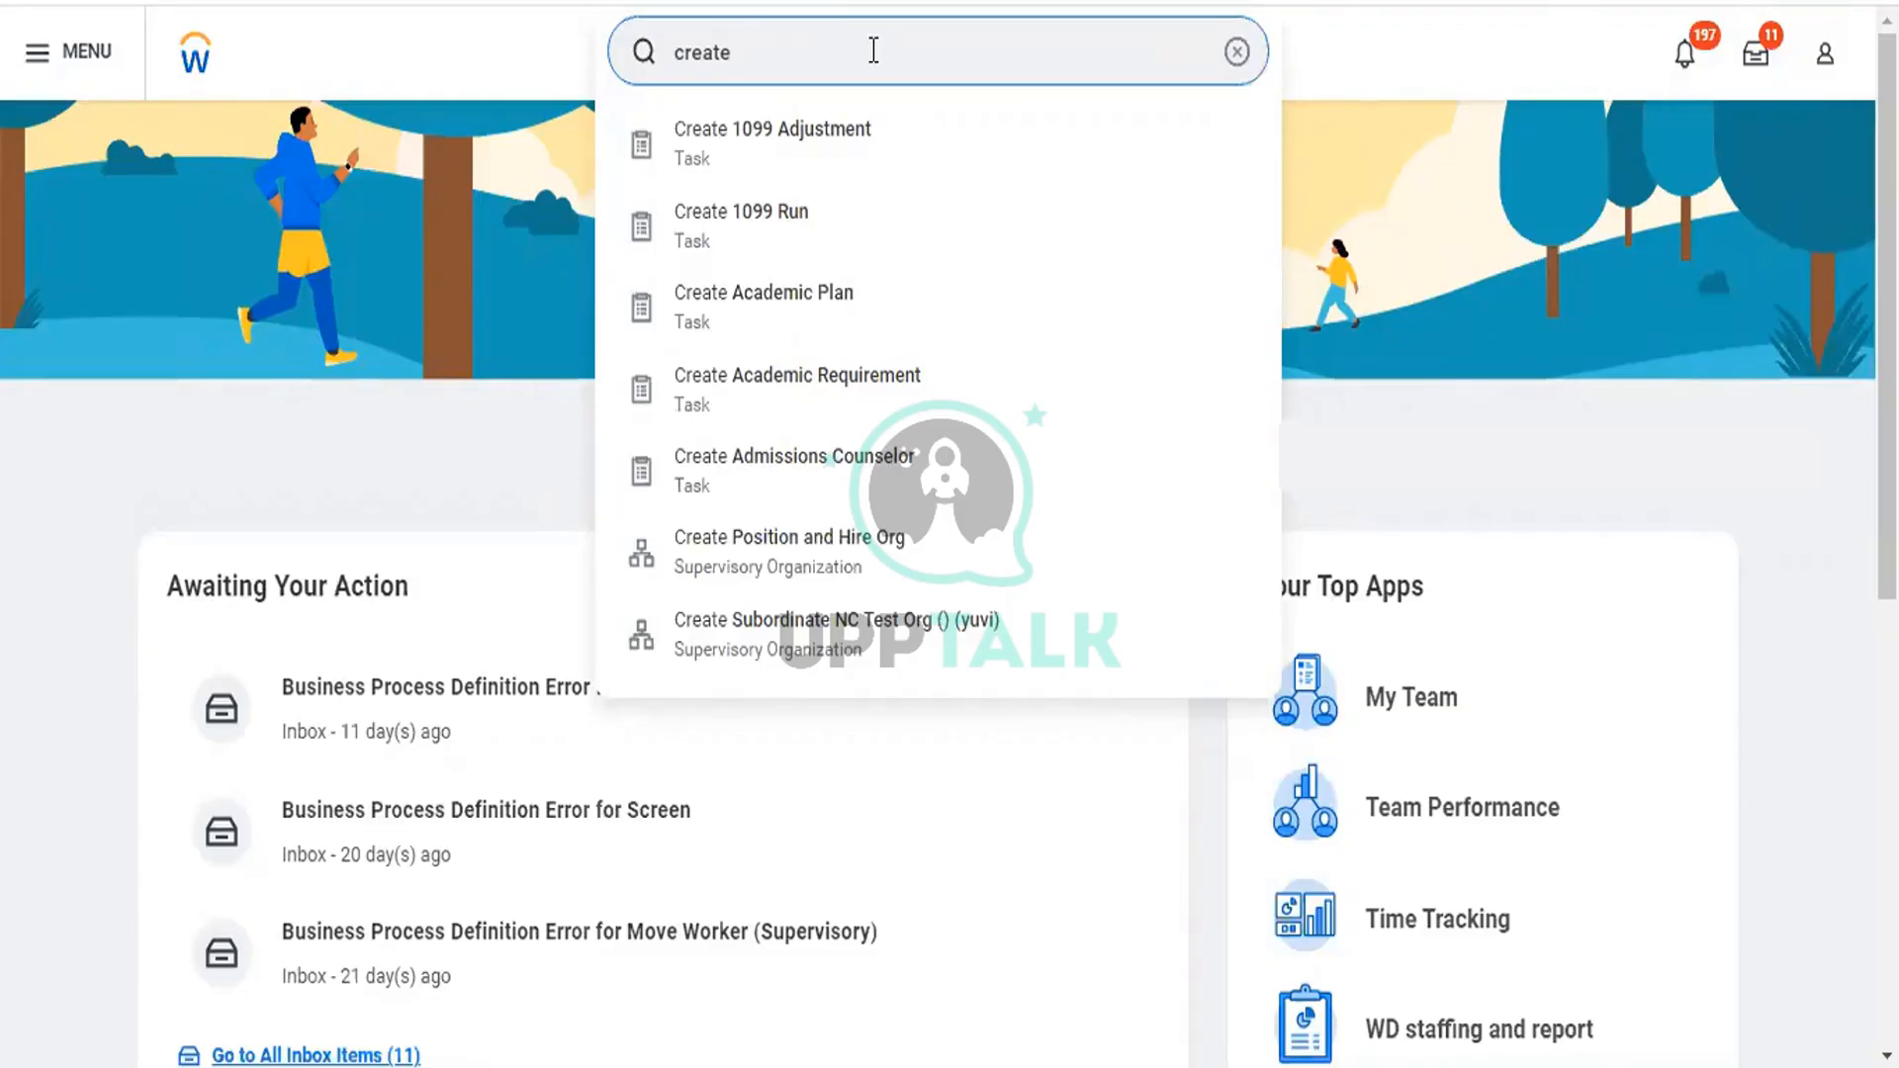
{"action": "type", "text": "integration system"}
{"action": "left_click", "coordinate": [807, 161]}
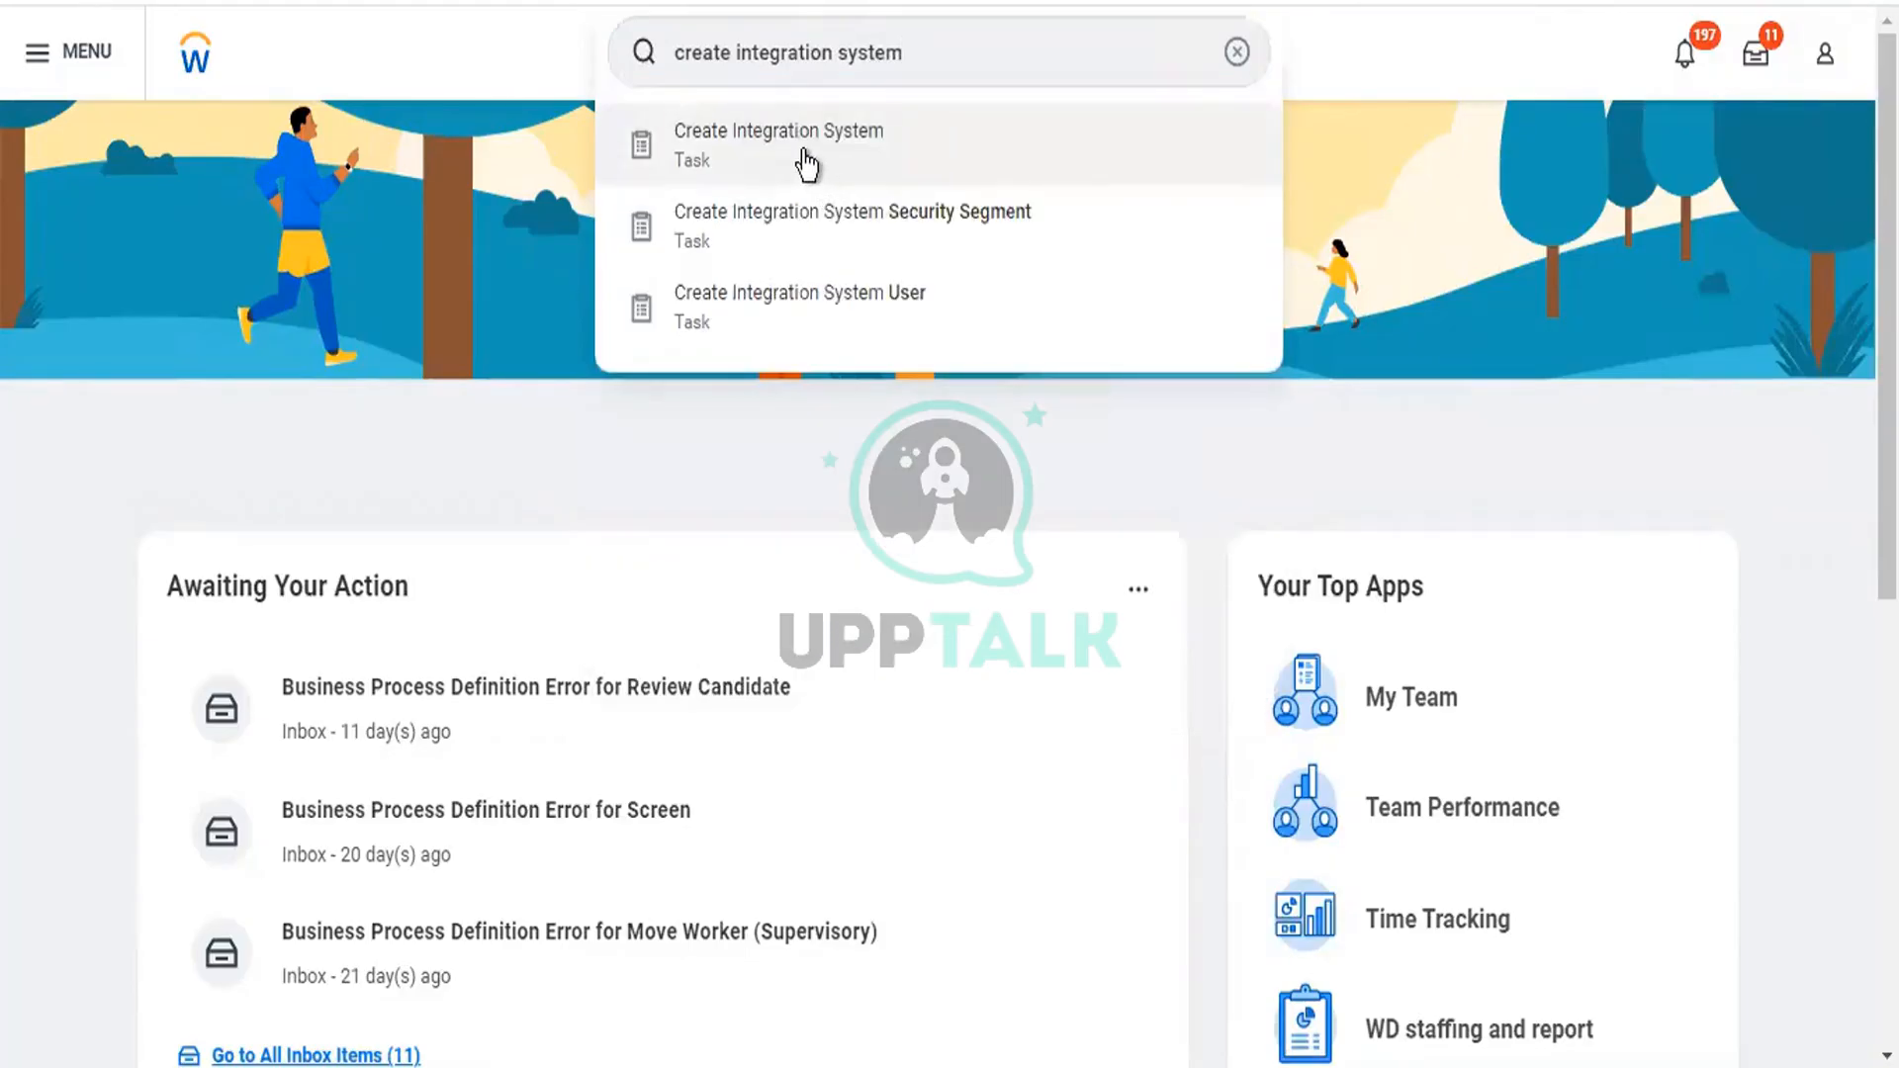
{"action": "left_click", "coordinate": [803, 154]}
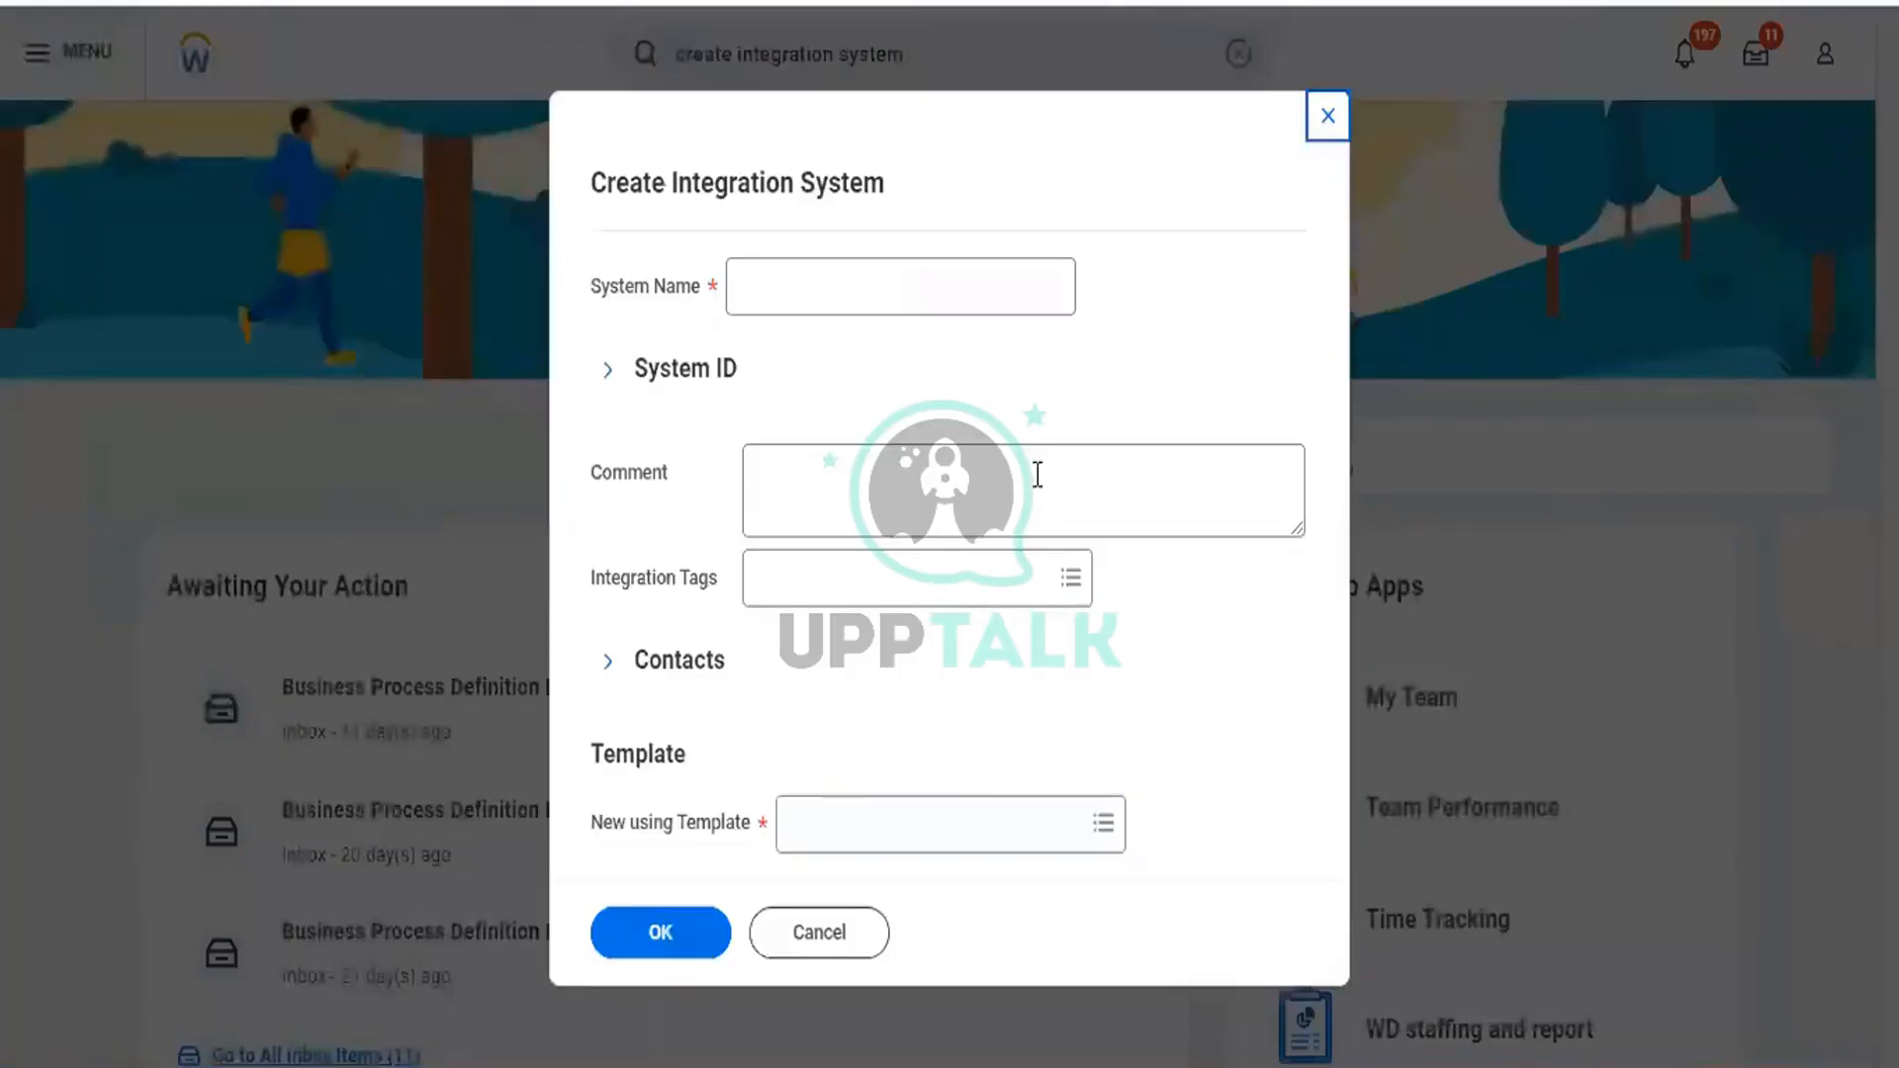
Step: Name the new integration system "INT - All Active Employee - Connector"
{"action": "left_click", "coordinate": [957, 824]}
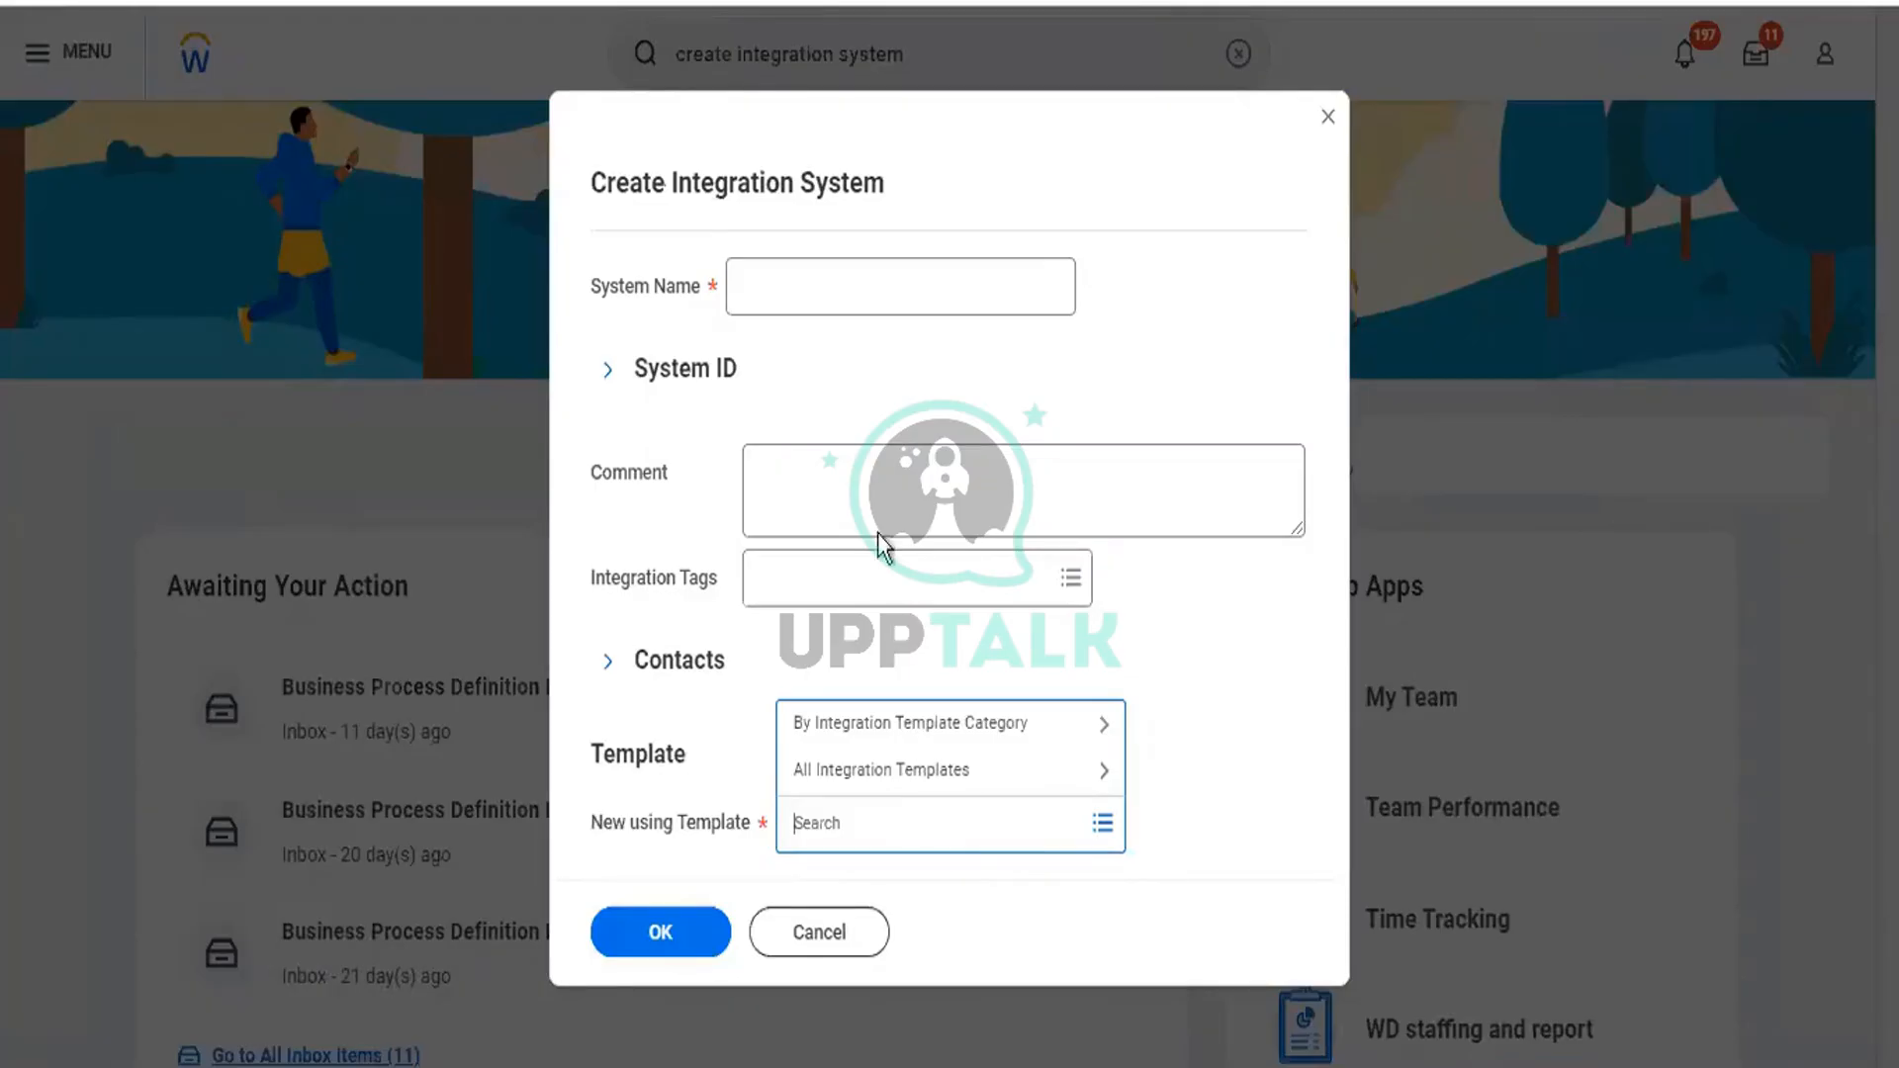
{"action": "left_click", "coordinate": [870, 296]}
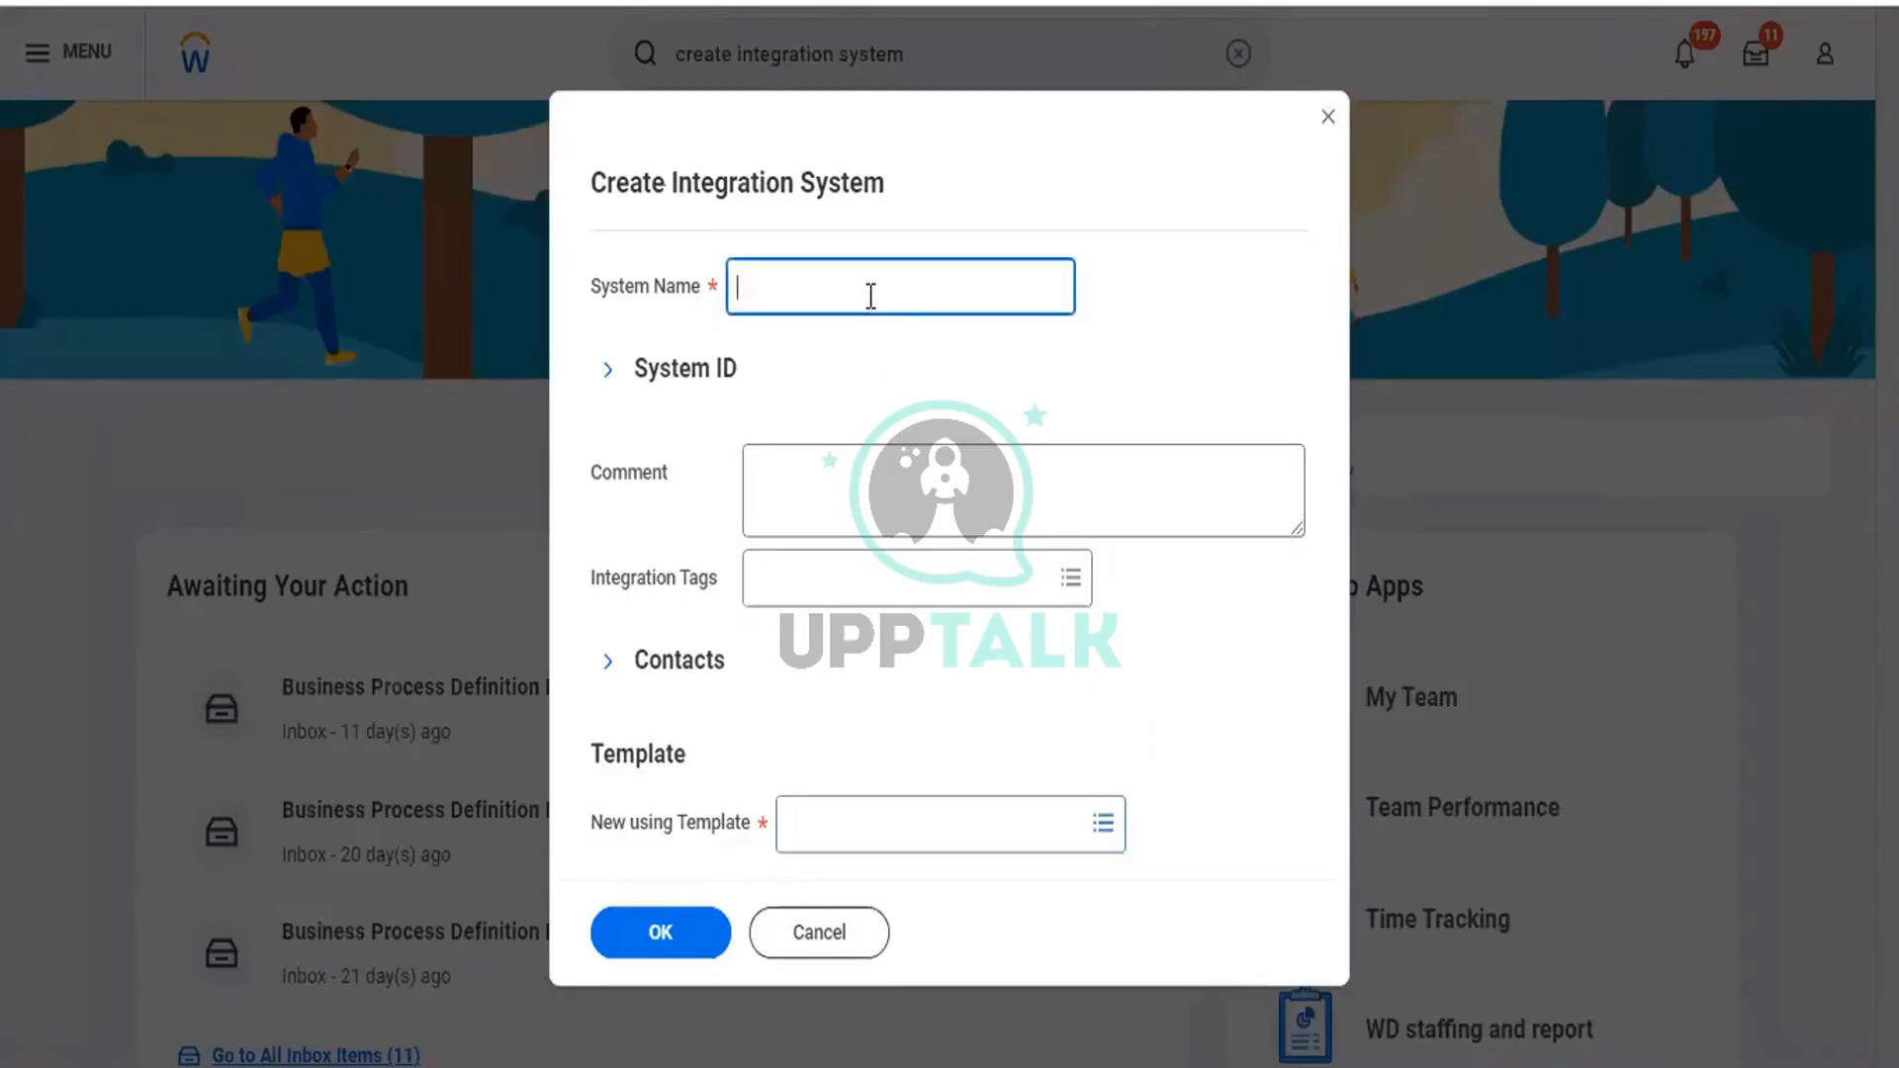
{"action": "type", "text": "INT - All Active Employee"}
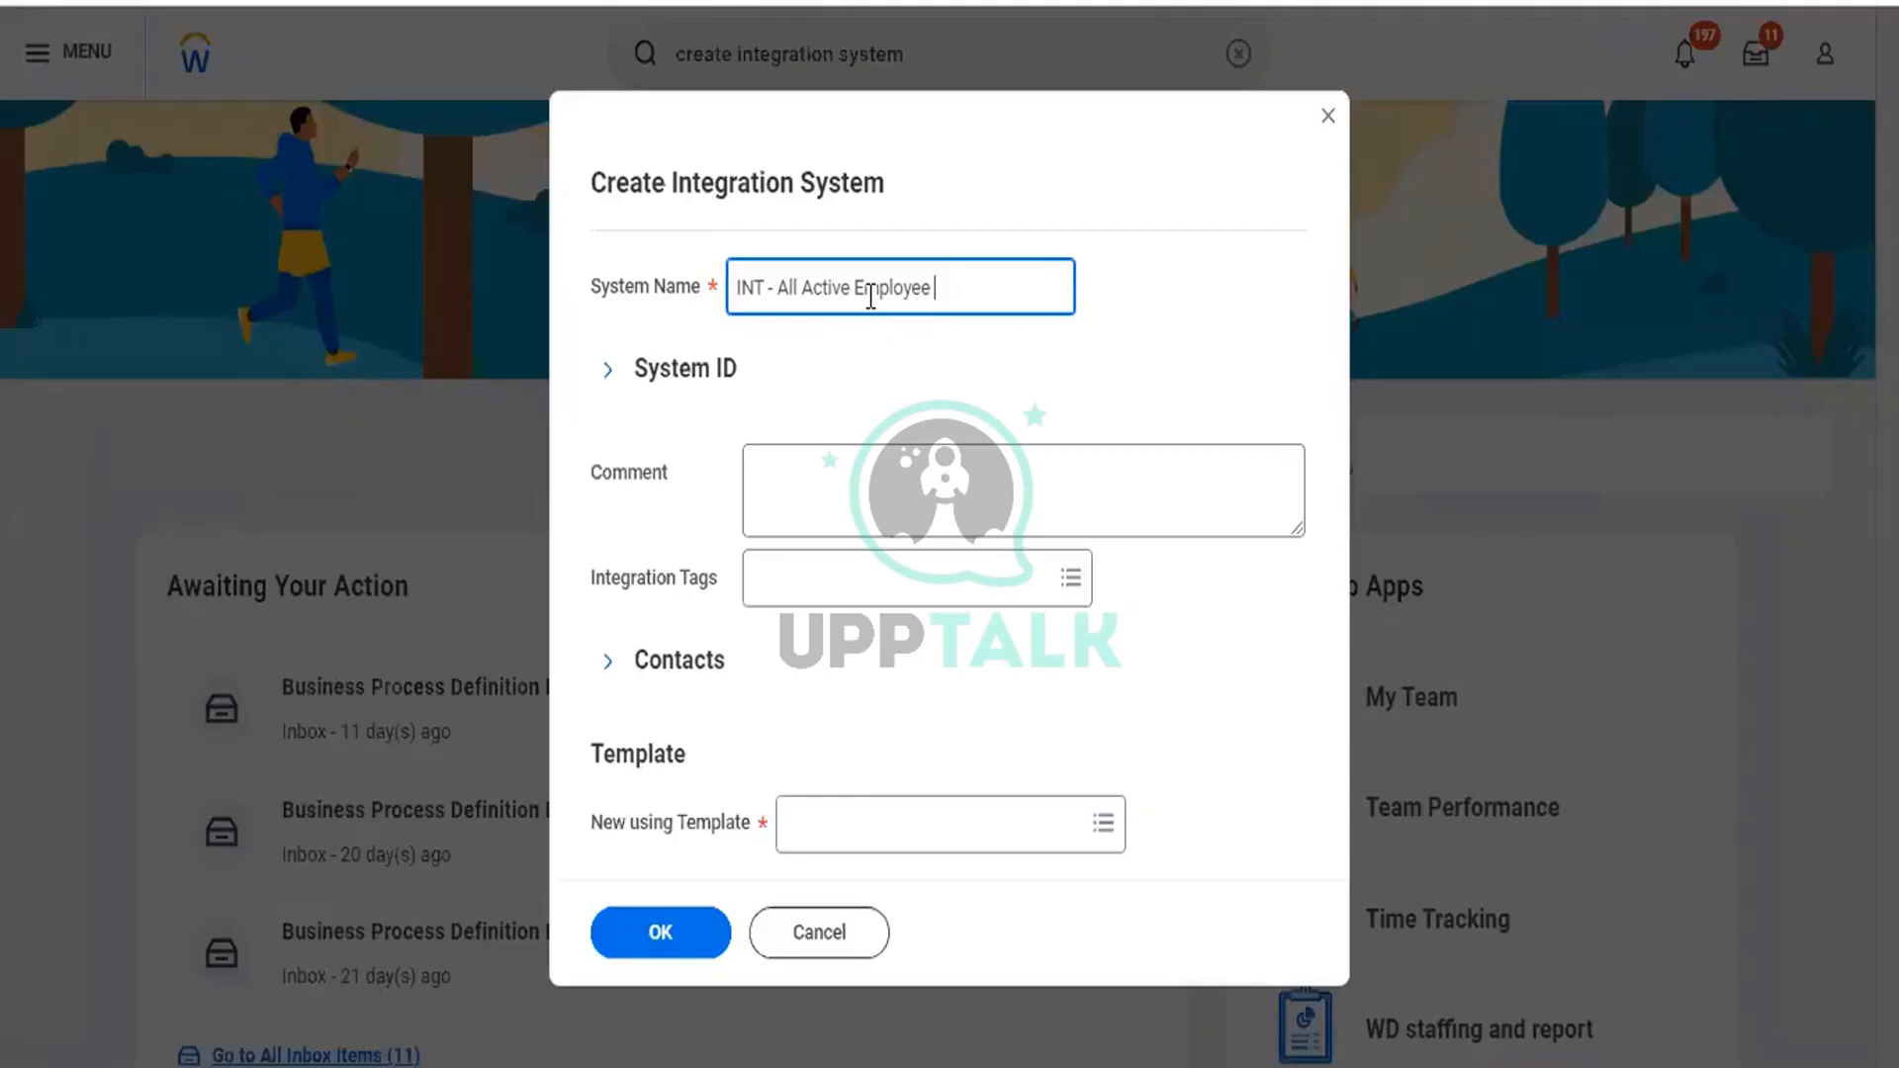
{"action": "type", "text": "- Connector"}
Step: Find the Core Connector: Worker template by searching "worker", assign it to the new system, and submit the form
{"action": "left_click", "coordinate": [904, 824]}
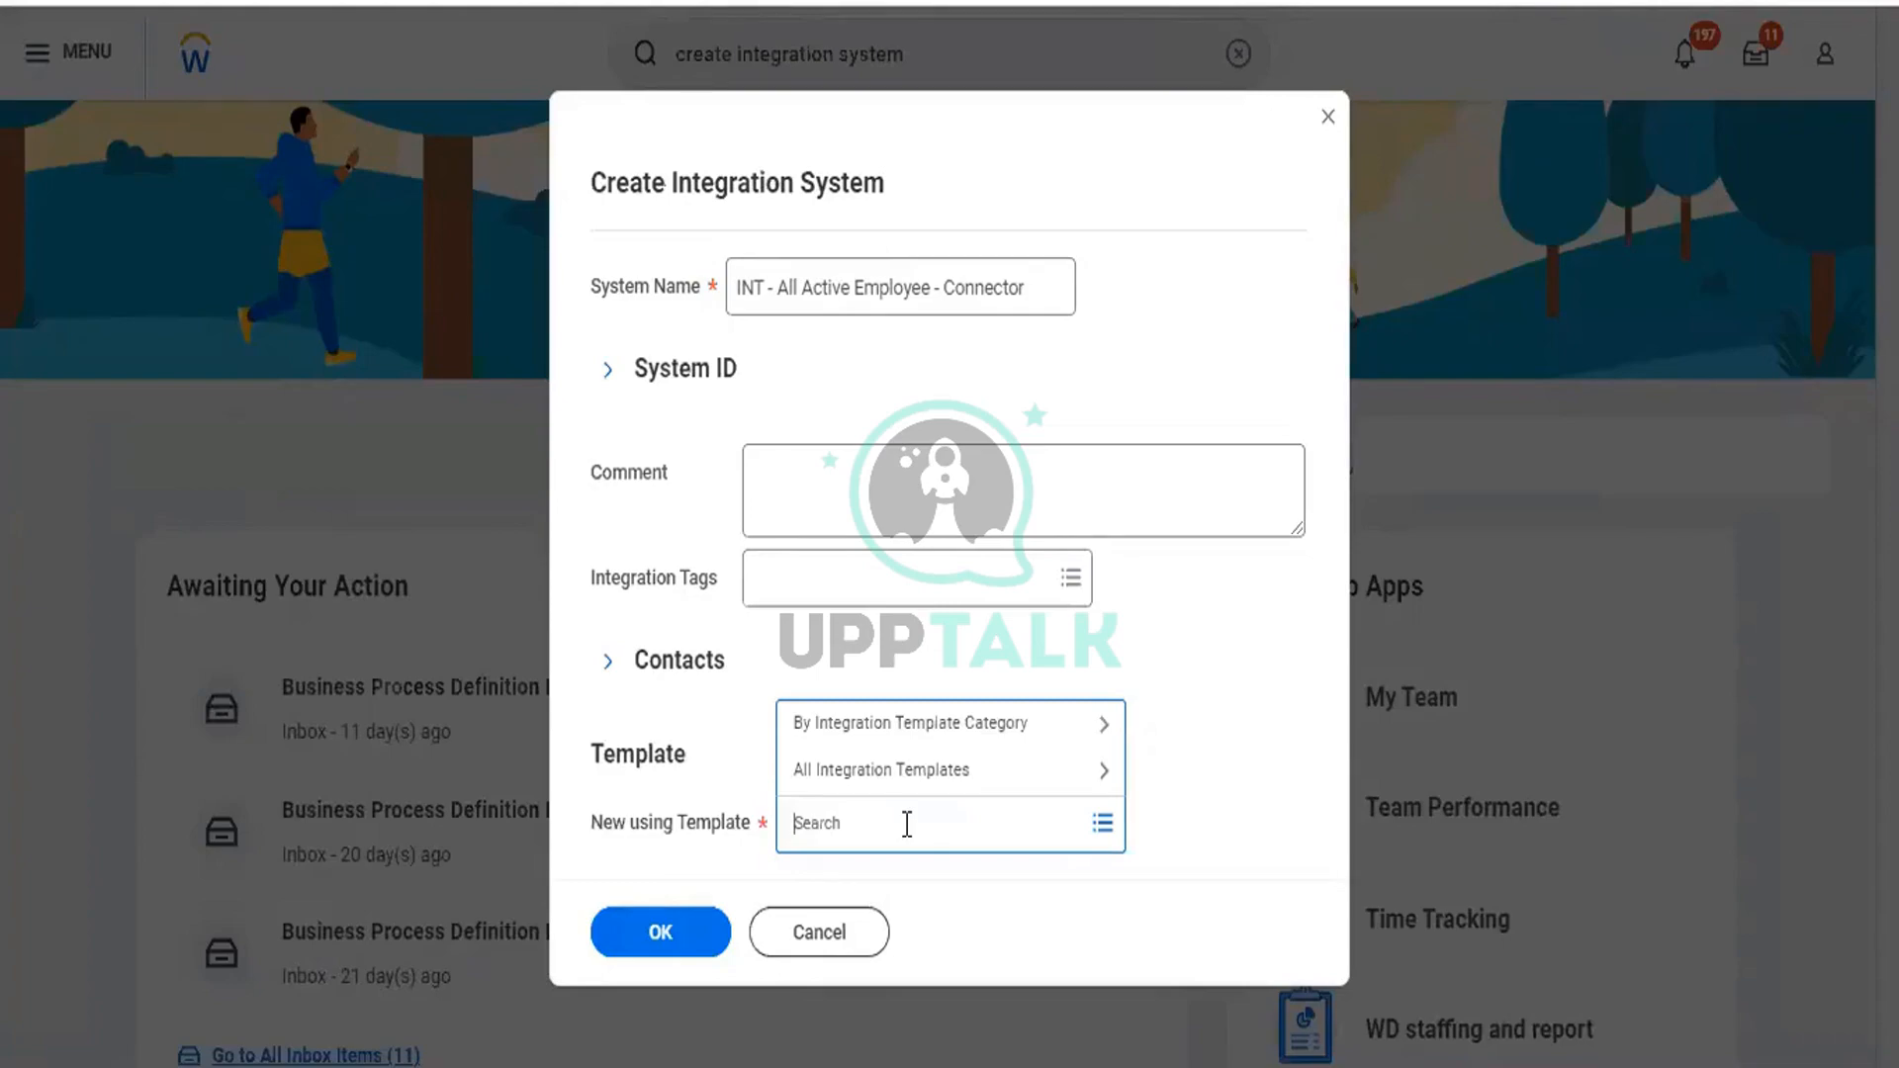
{"action": "type", "text": "worker"}
{"action": "key", "text": "Return"}
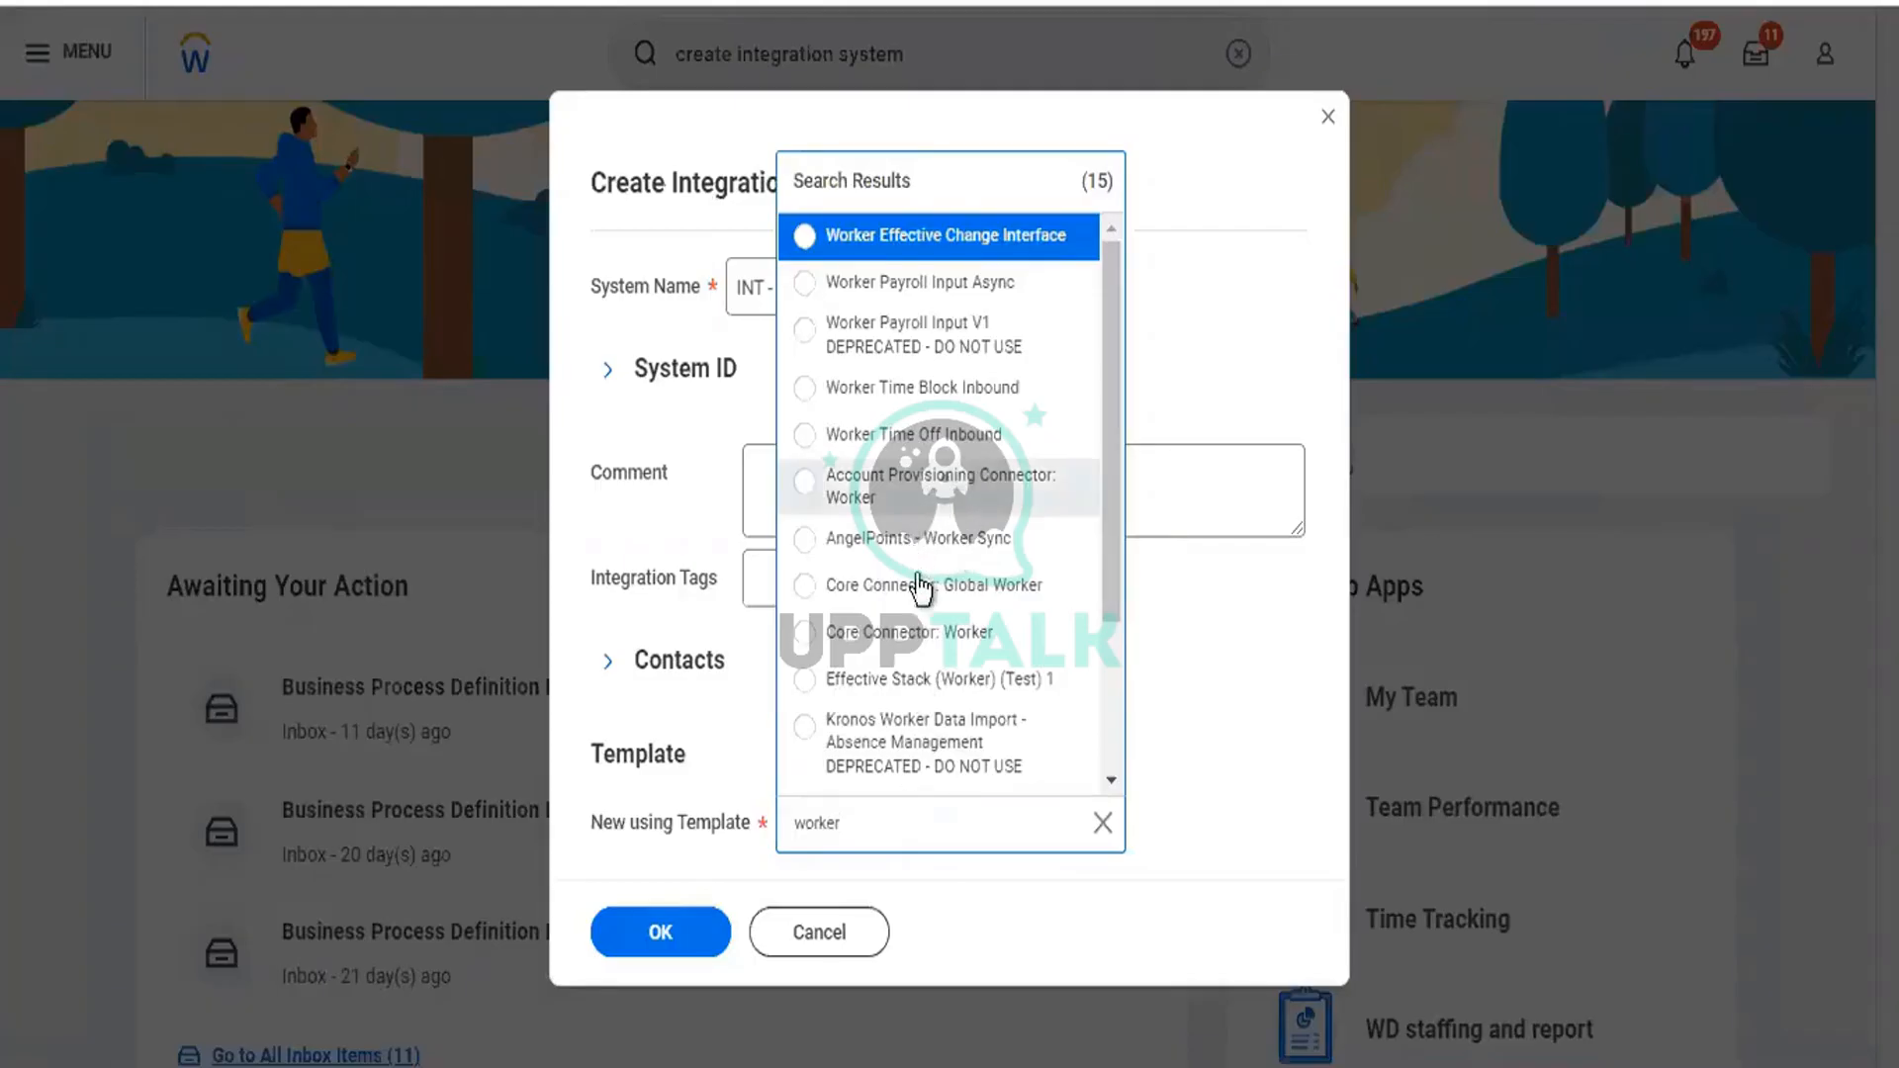
{"action": "left_click", "coordinate": [940, 633]}
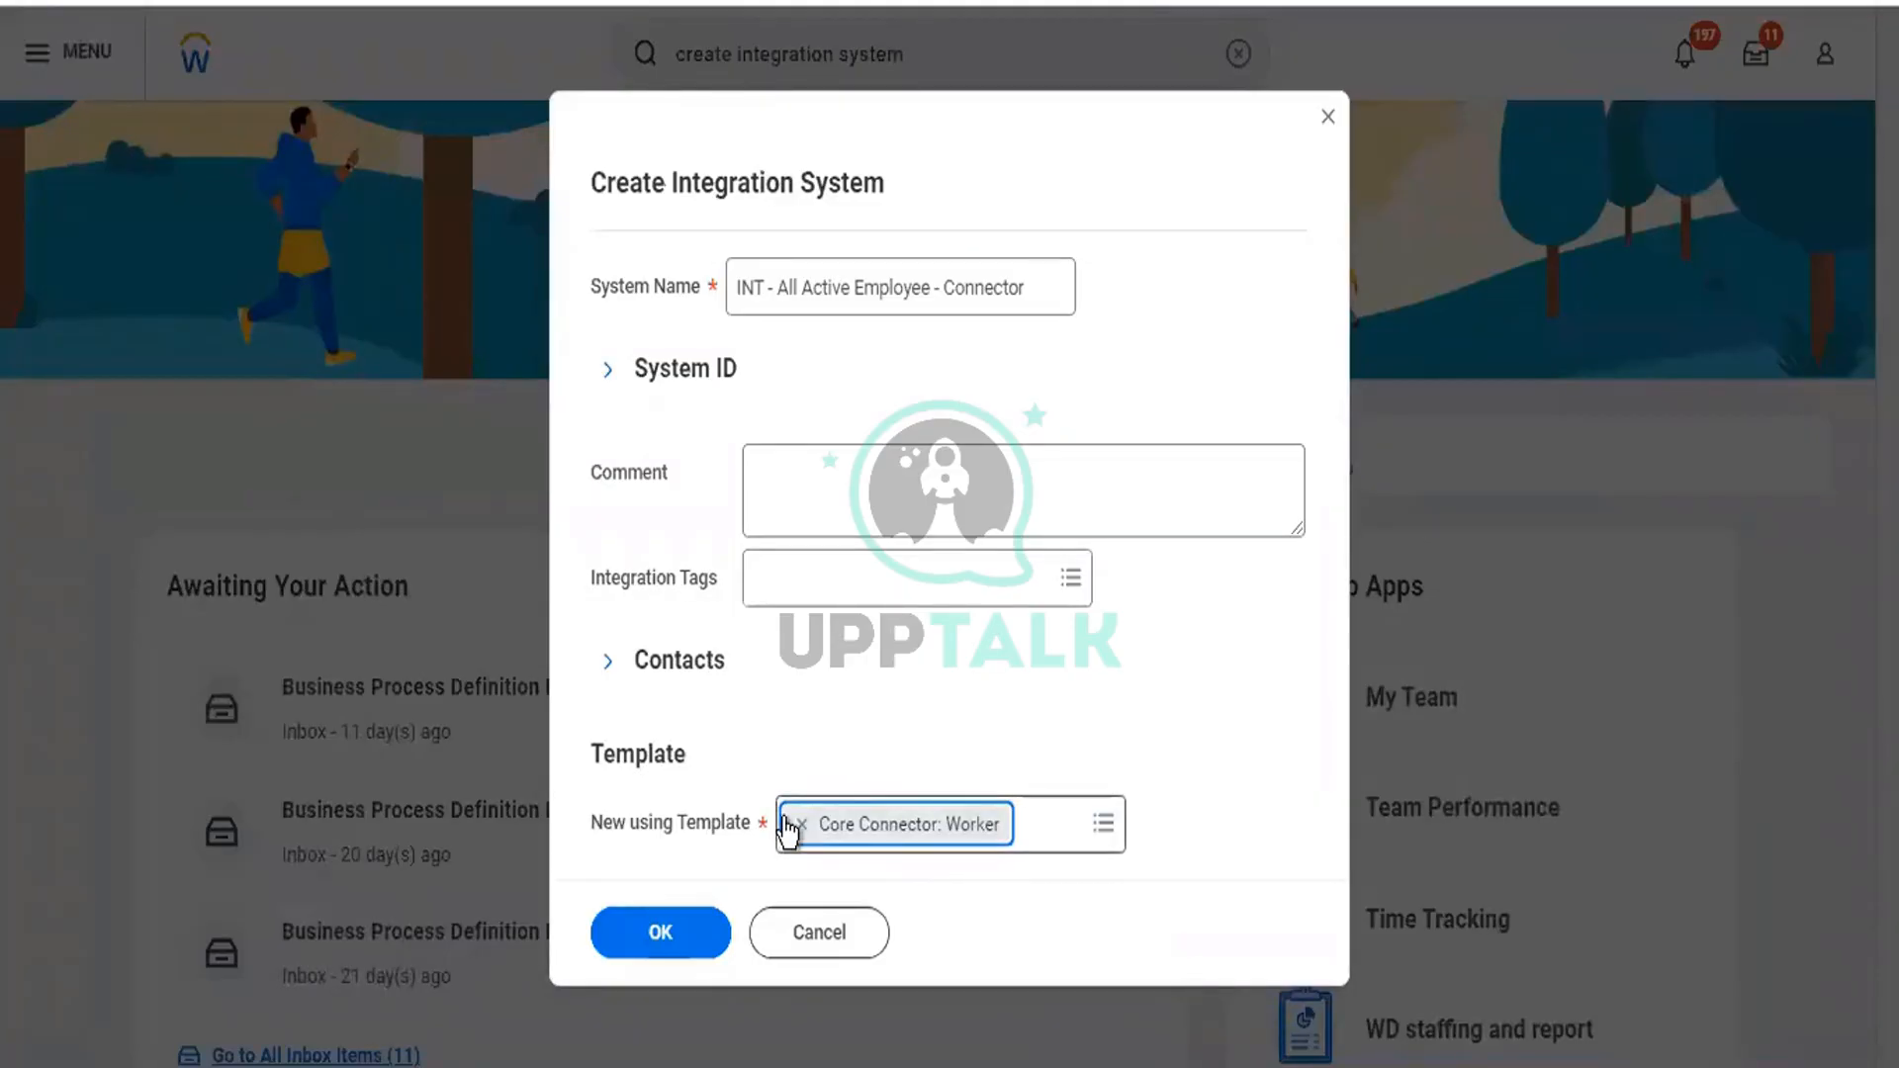
{"action": "left_click", "coordinate": [690, 938]}
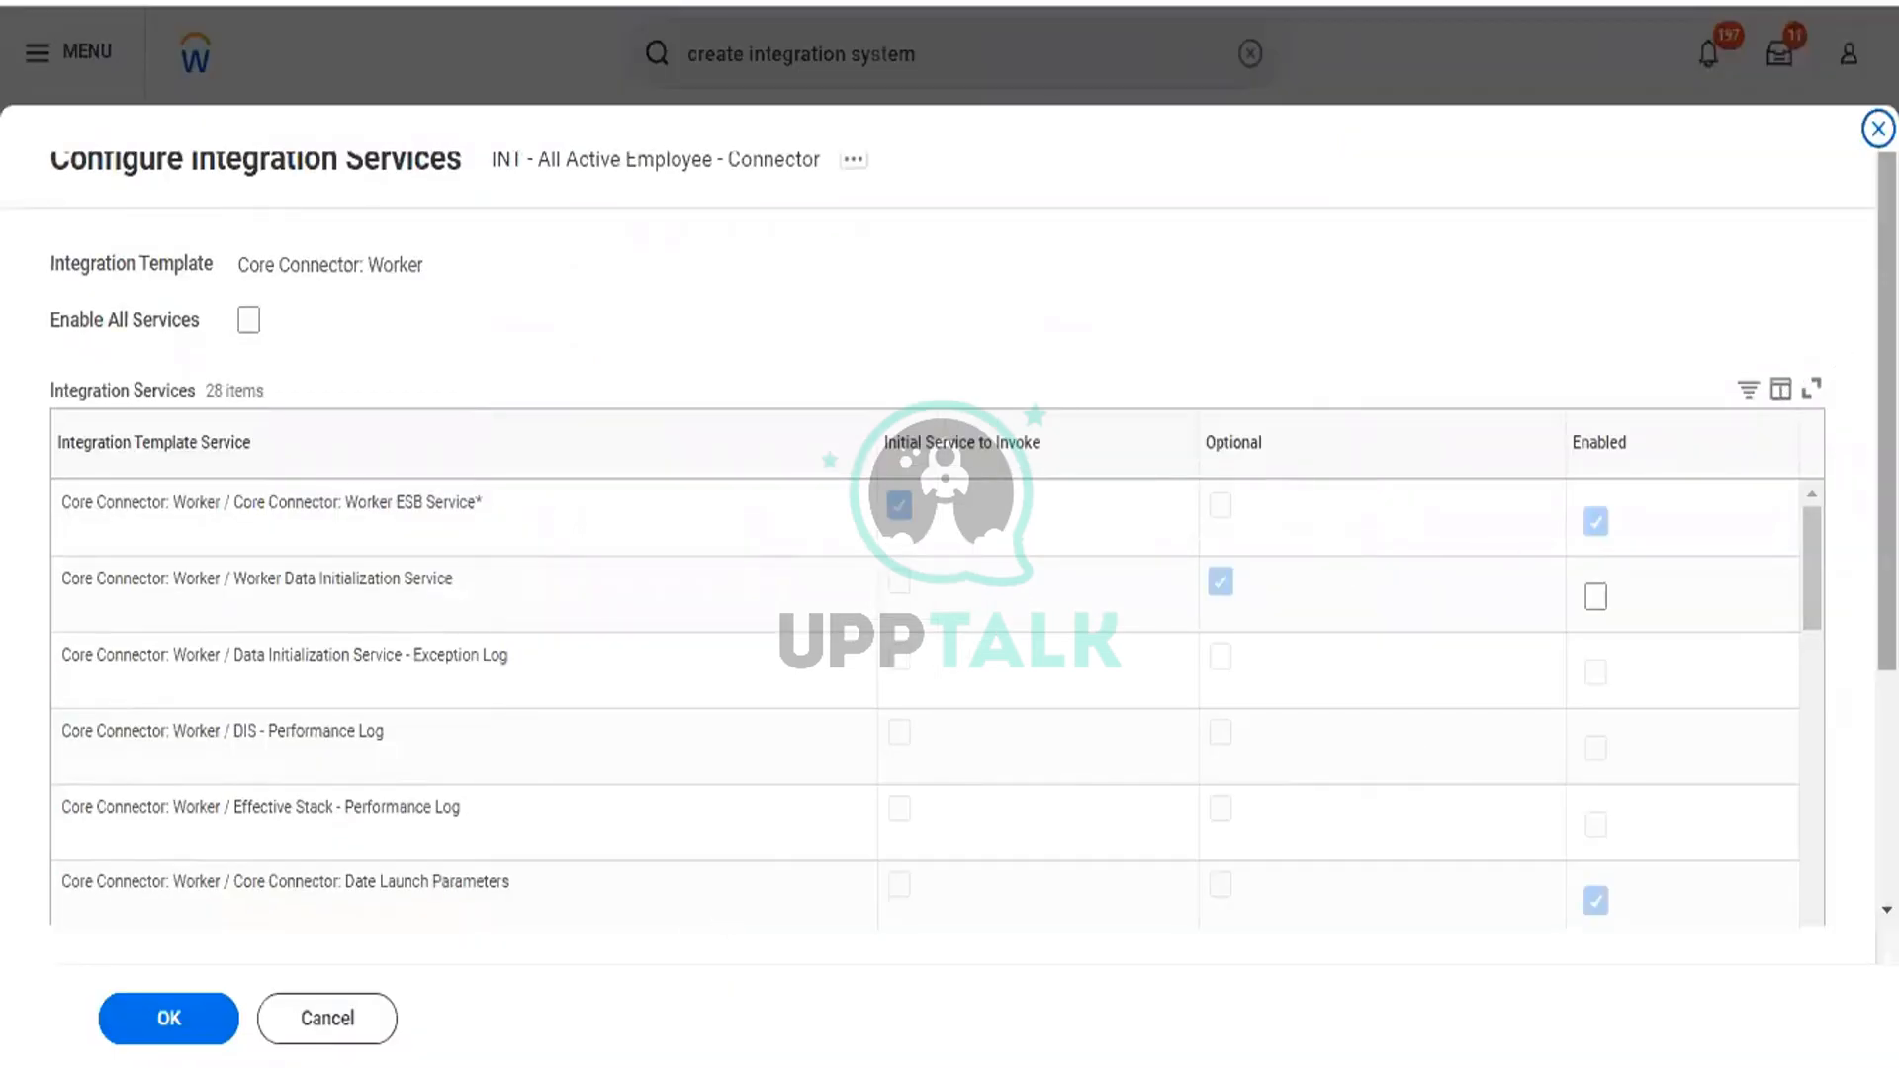
Step: Look through the integration services and enable the Worker Personal, Status and Position Data Section Fields
{"action": "scroll", "coordinate": [950, 535], "scroll_direction": "down", "scroll_amount": 3}
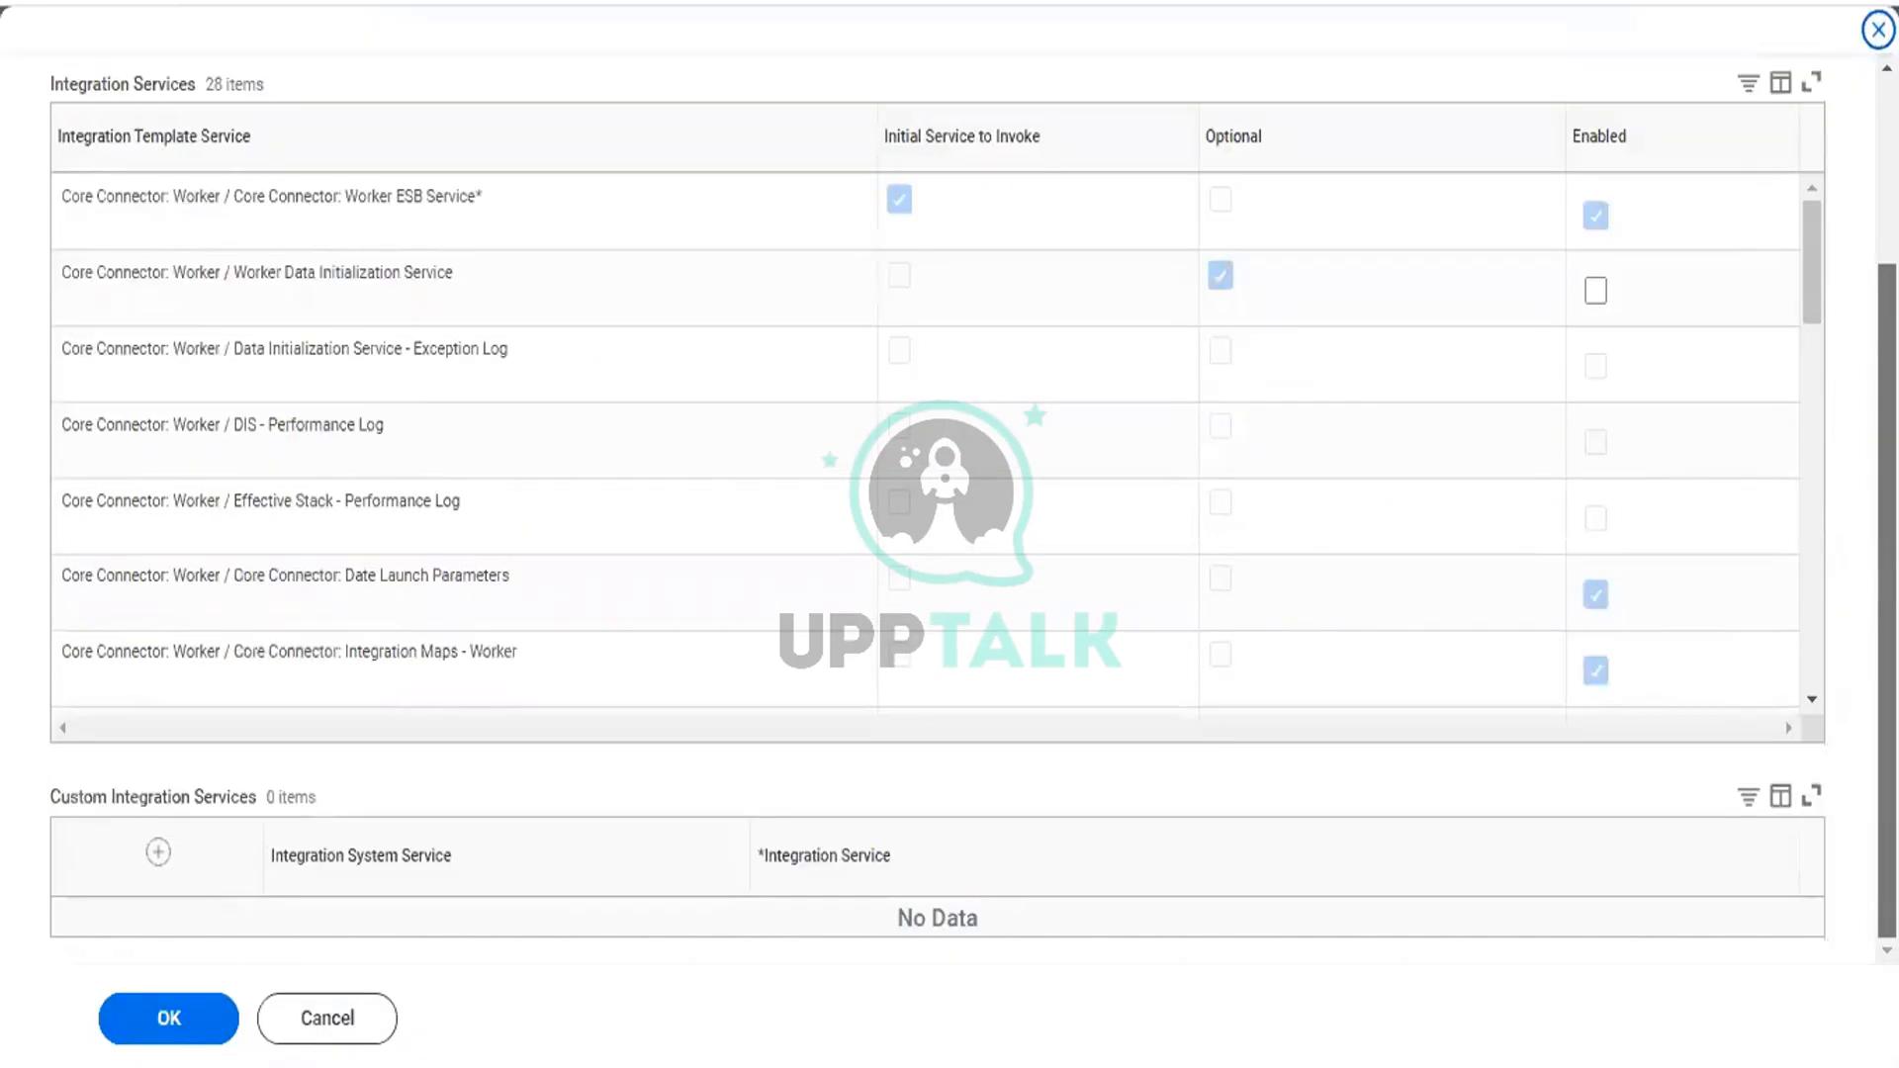
{"action": "scroll", "coordinate": [950, 534], "scroll_direction": "up", "scroll_amount": 3}
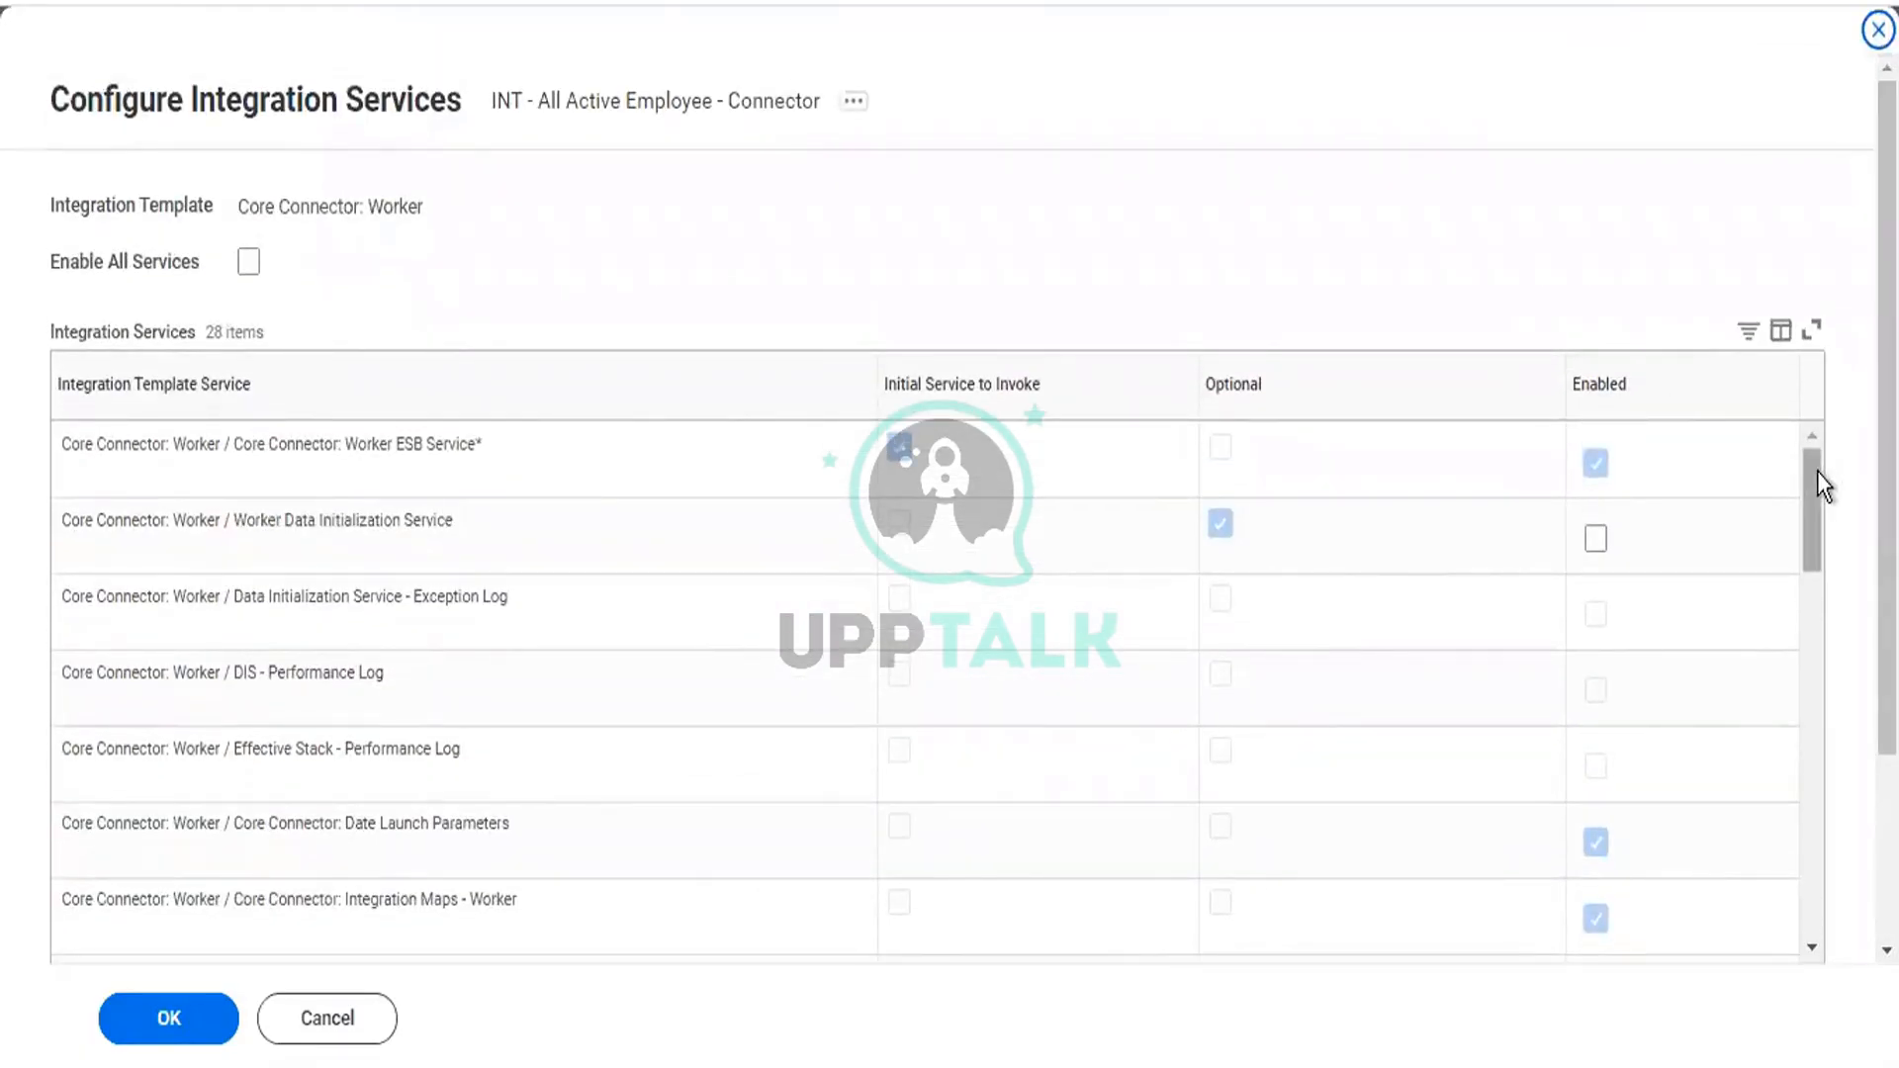
{"action": "left_click_drag", "start_coordinate": [1818, 472], "coordinate": [1803, 699]}
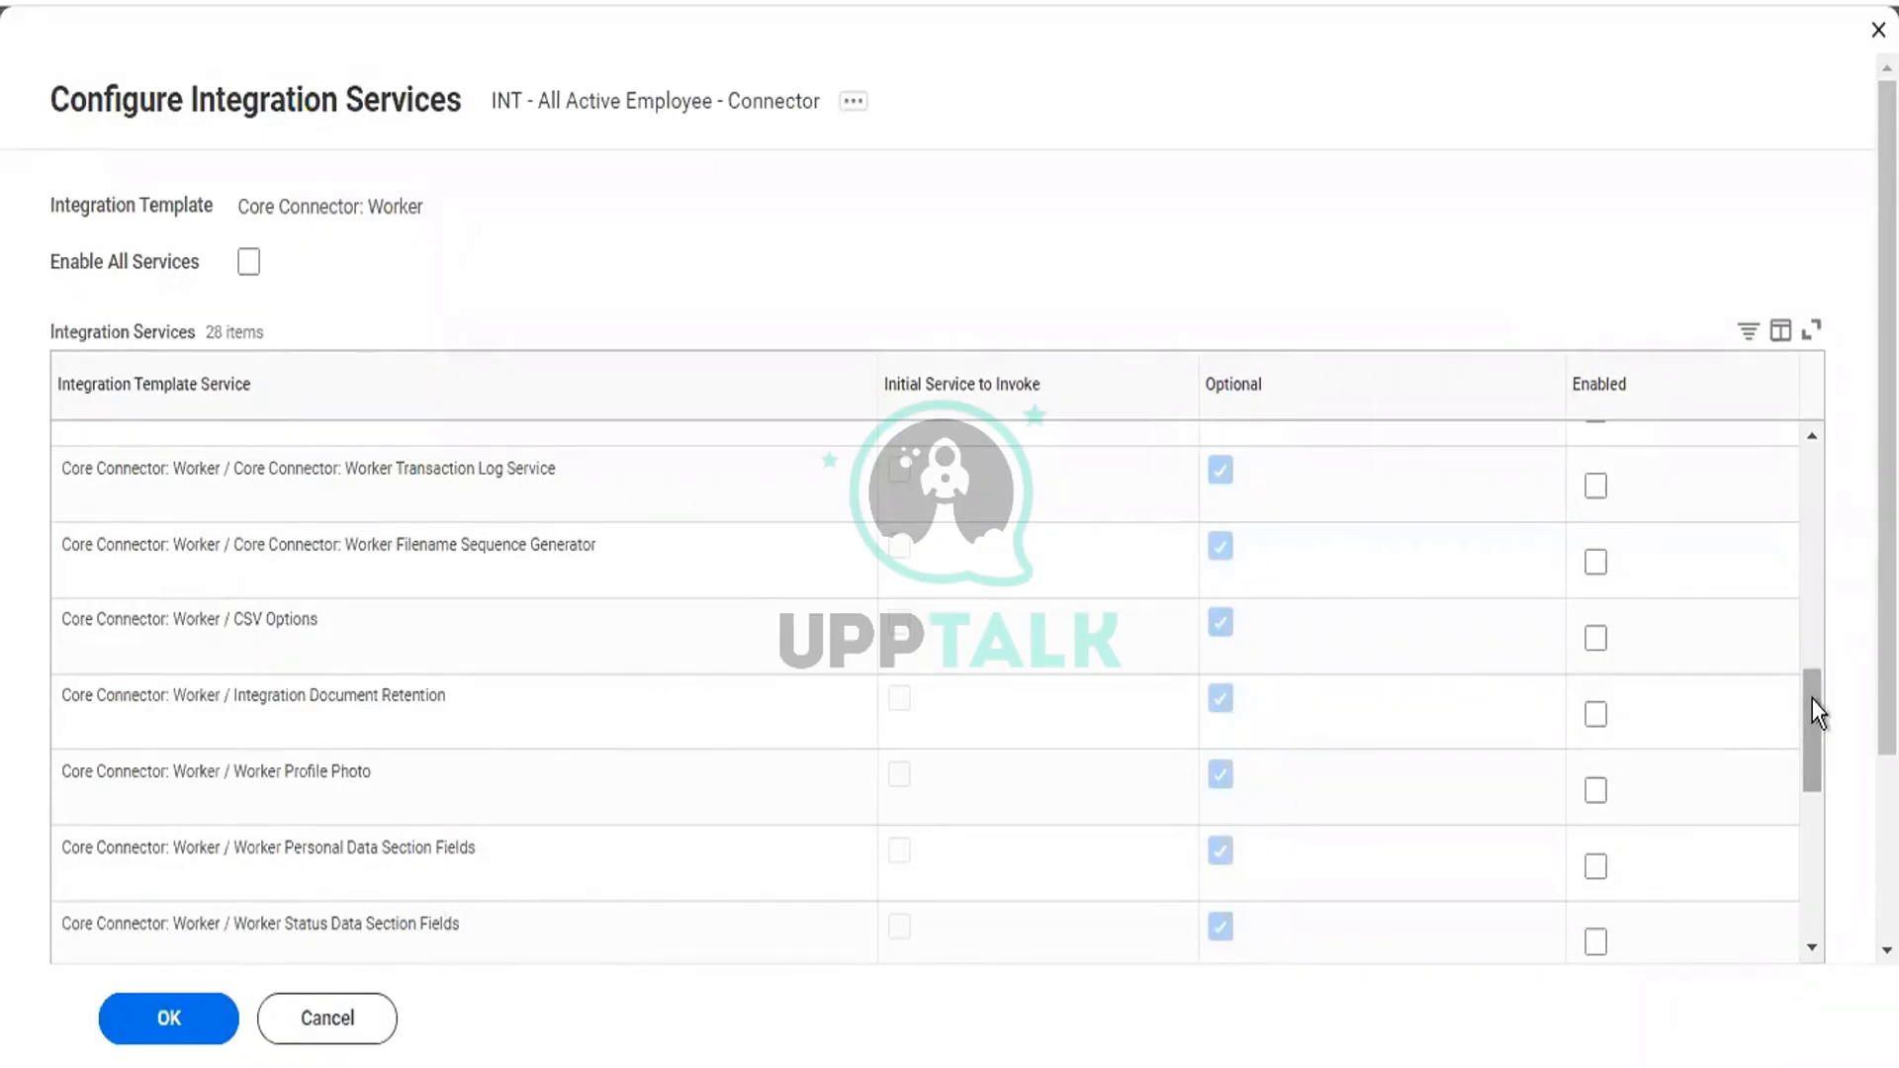
{"action": "left_click_drag", "start_coordinate": [1812, 699], "coordinate": [1809, 798]}
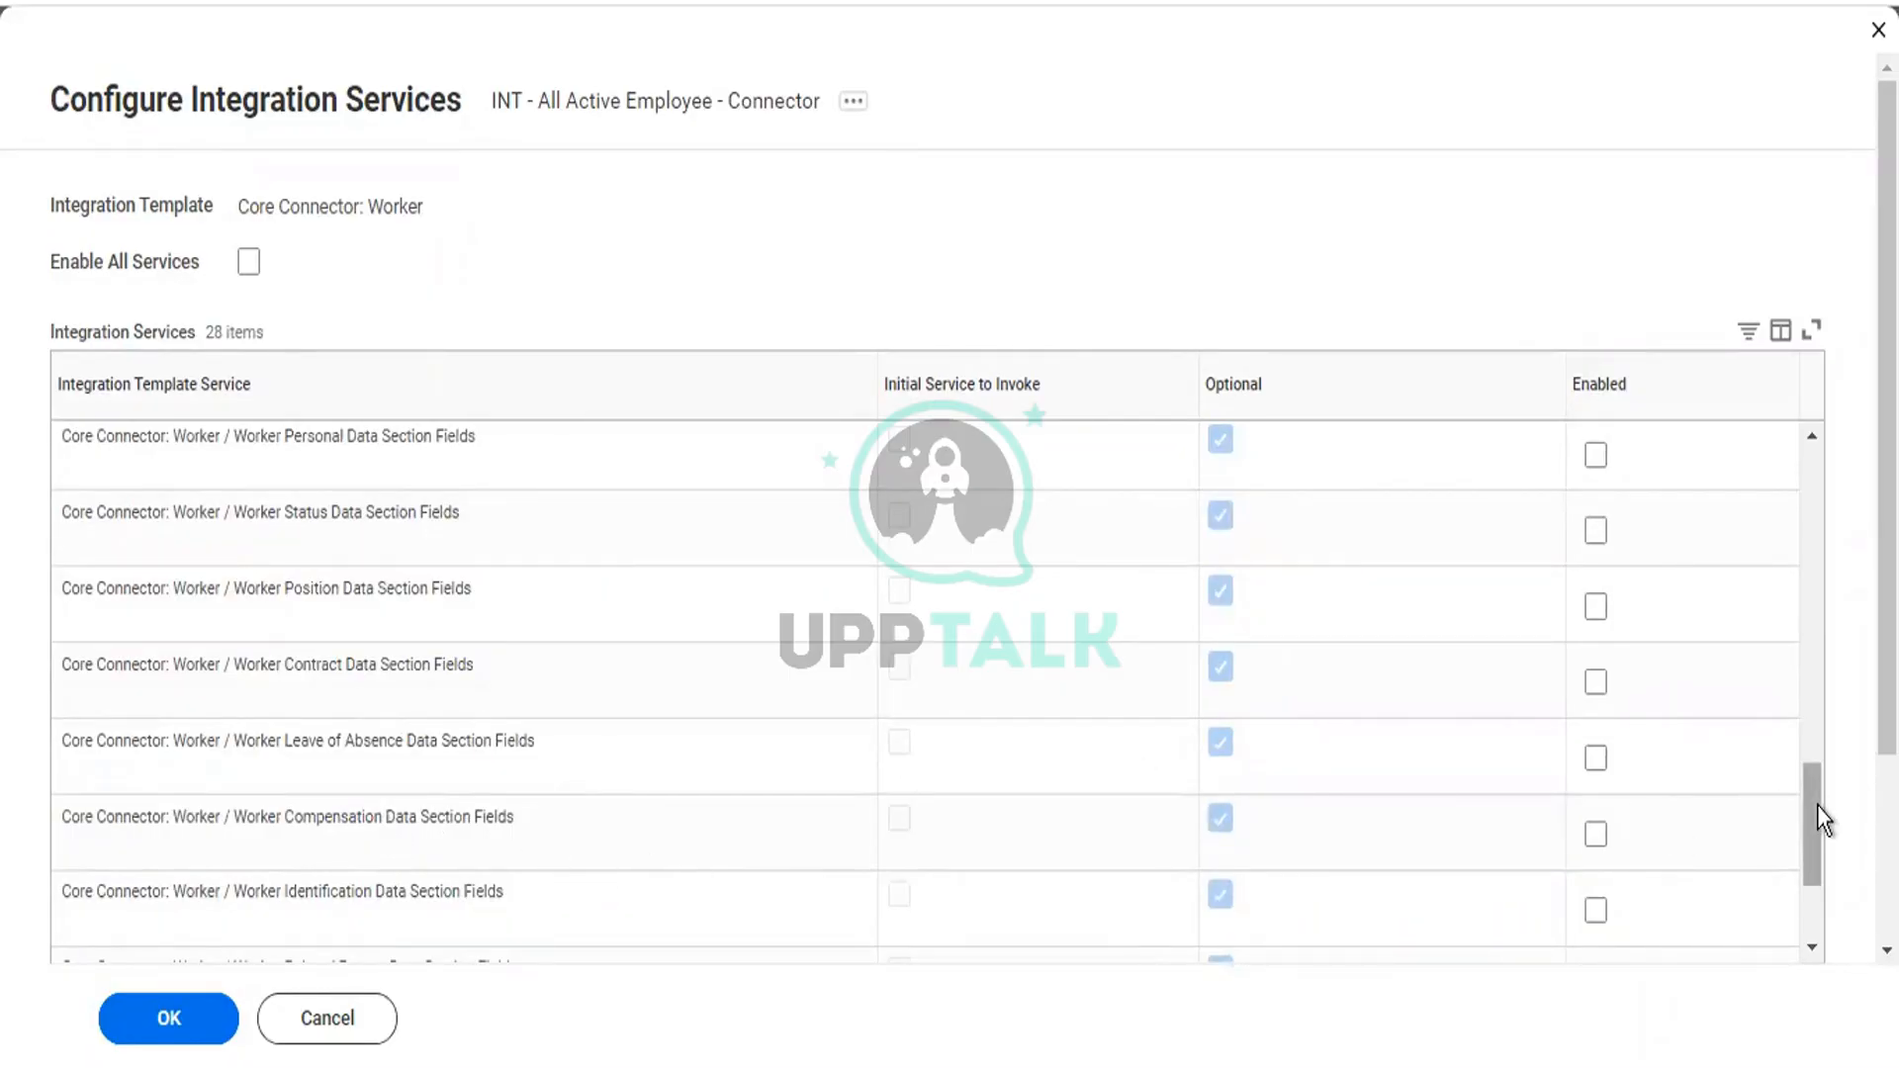
{"action": "left_click_drag", "start_coordinate": [1818, 805], "coordinate": [1813, 874]}
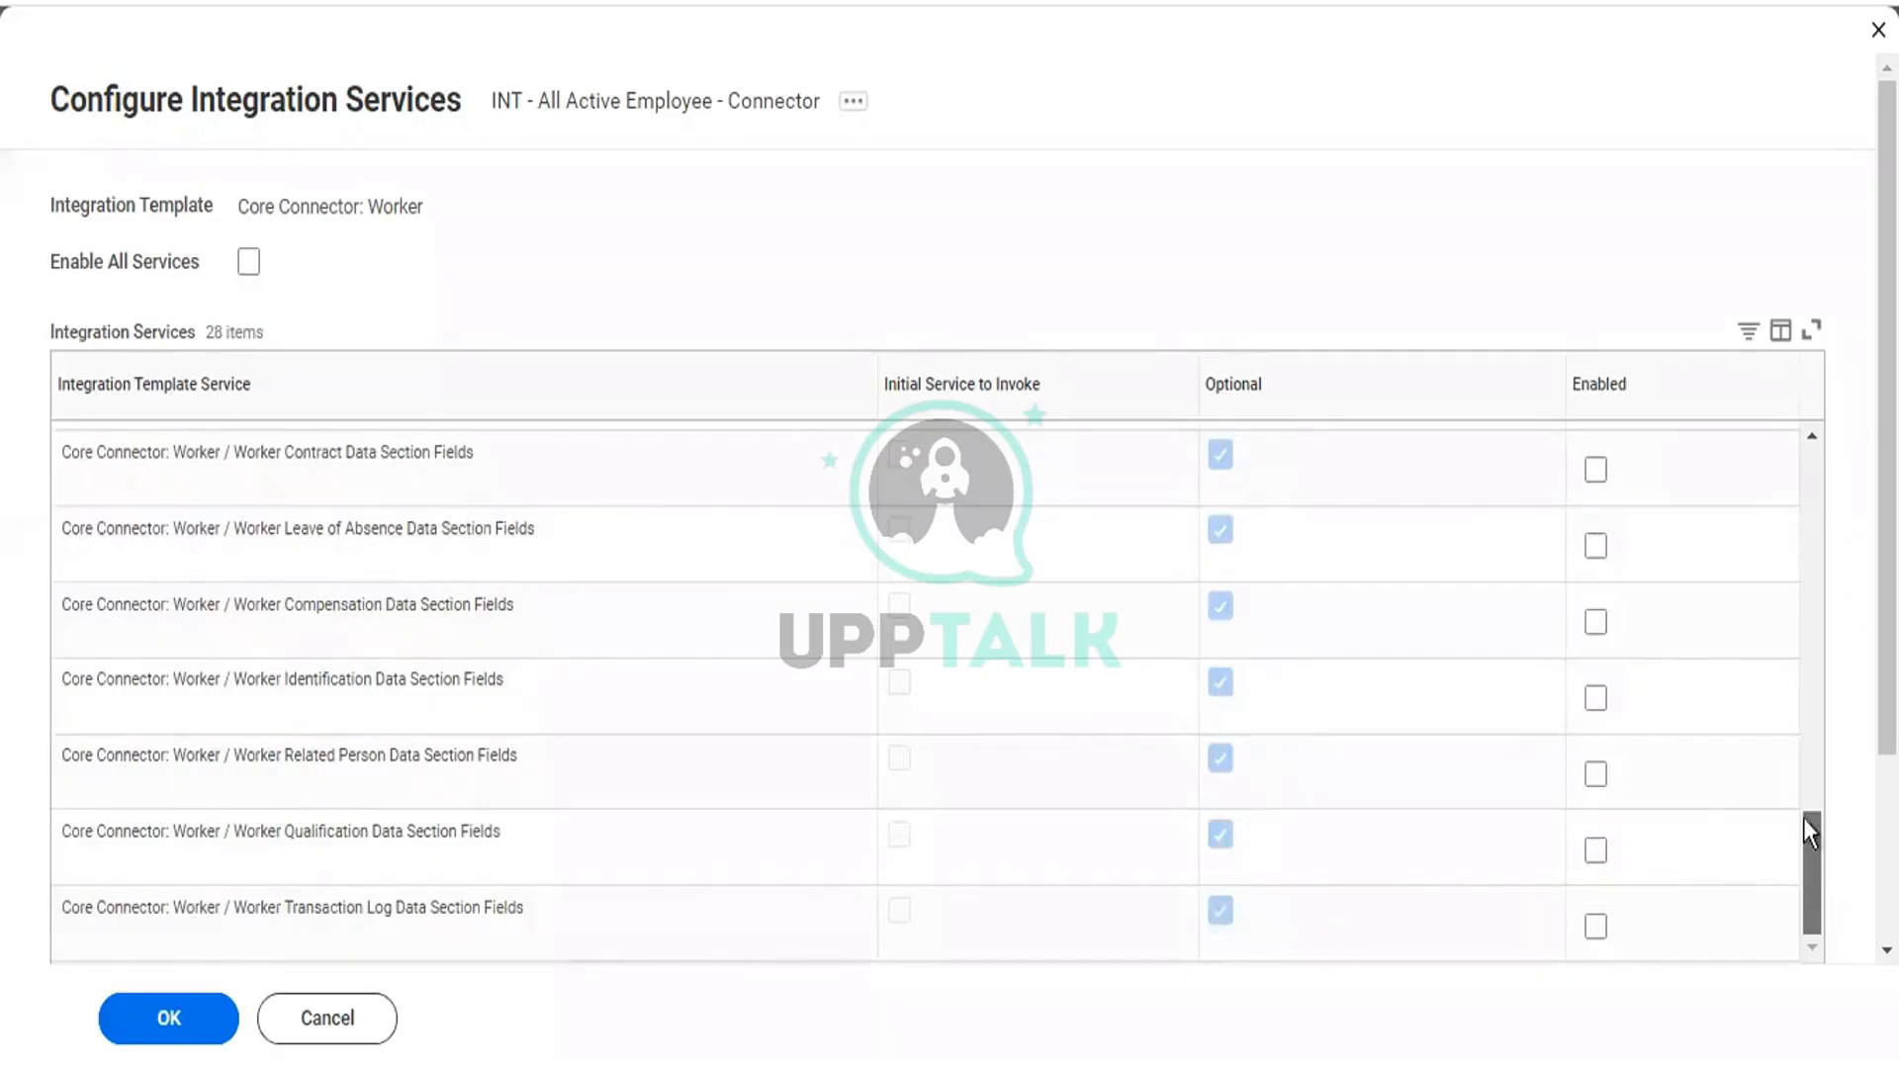
{"action": "scroll", "coordinate": [1802, 809], "scroll_direction": "up", "scroll_amount": 4}
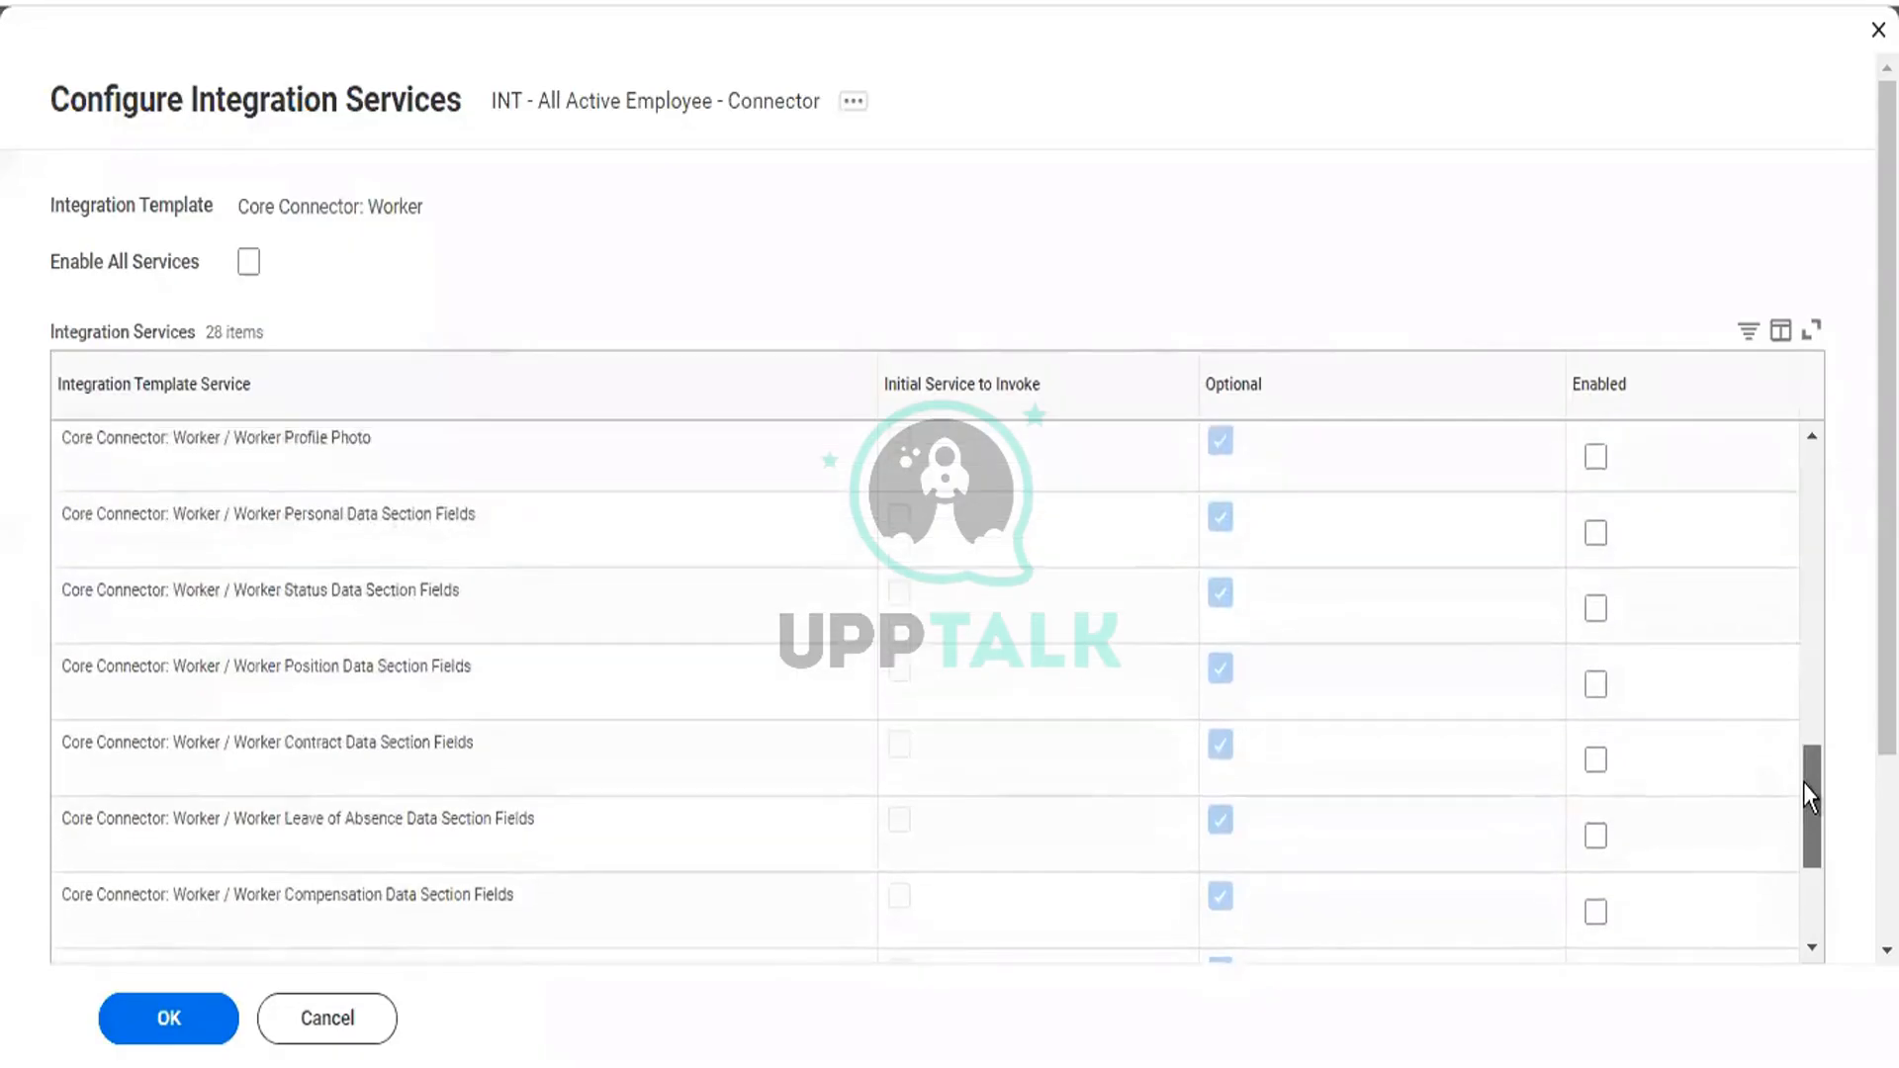
{"action": "left_click_drag", "start_coordinate": [1803, 777], "coordinate": [1798, 751]}
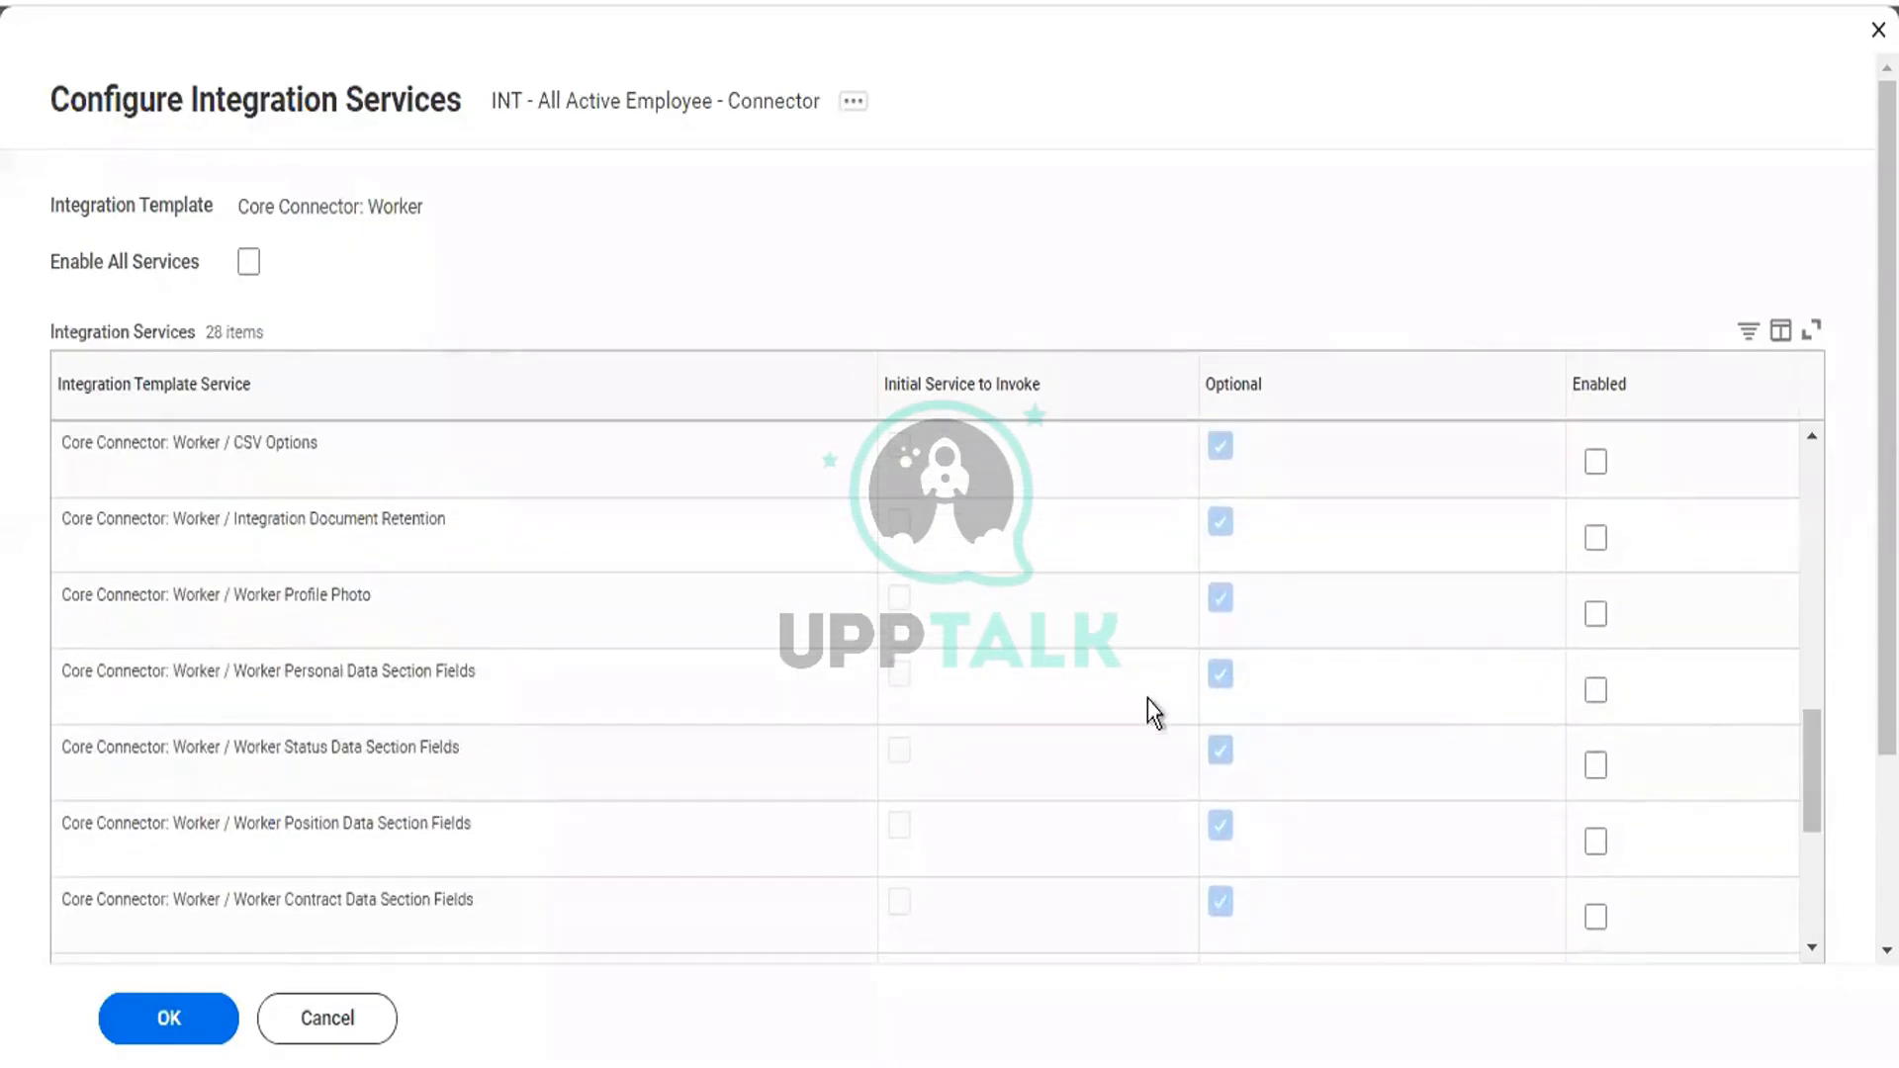
{"action": "left_click", "coordinate": [1597, 693]}
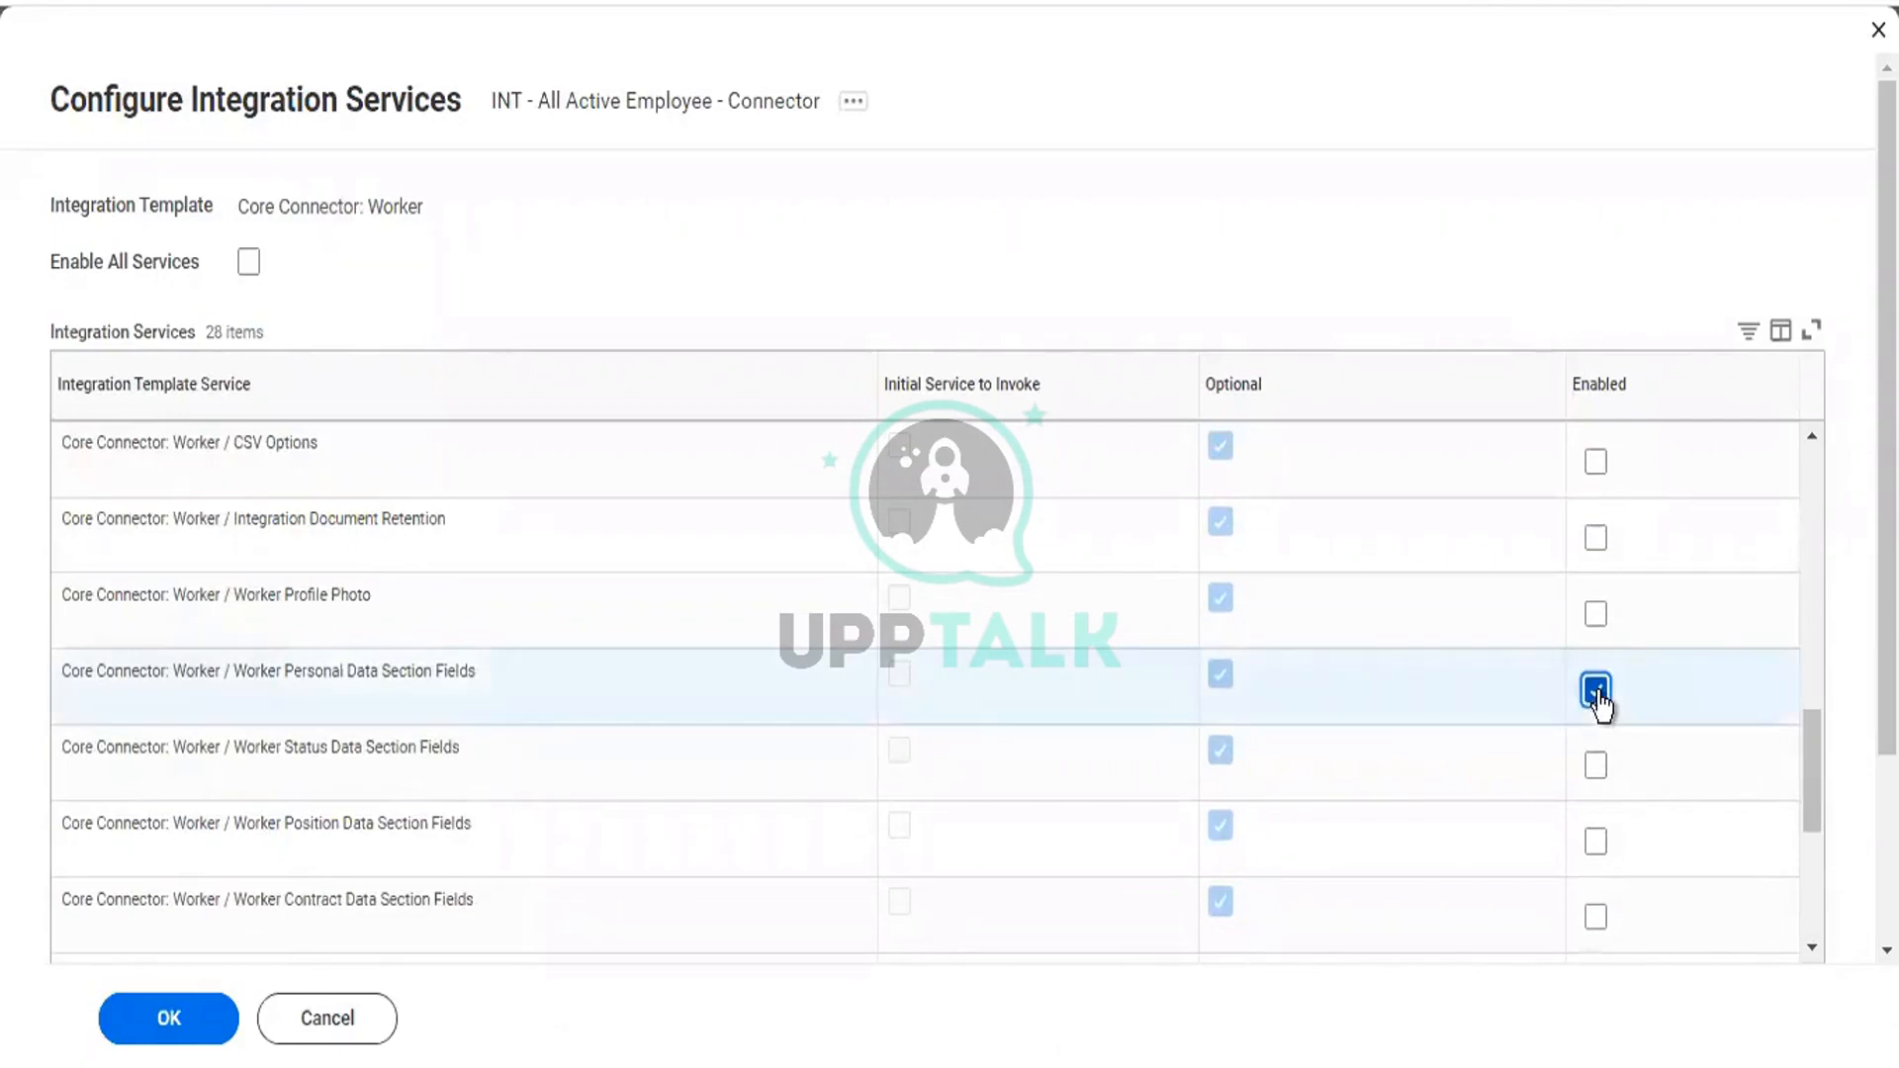
{"action": "left_click", "coordinate": [1597, 765]}
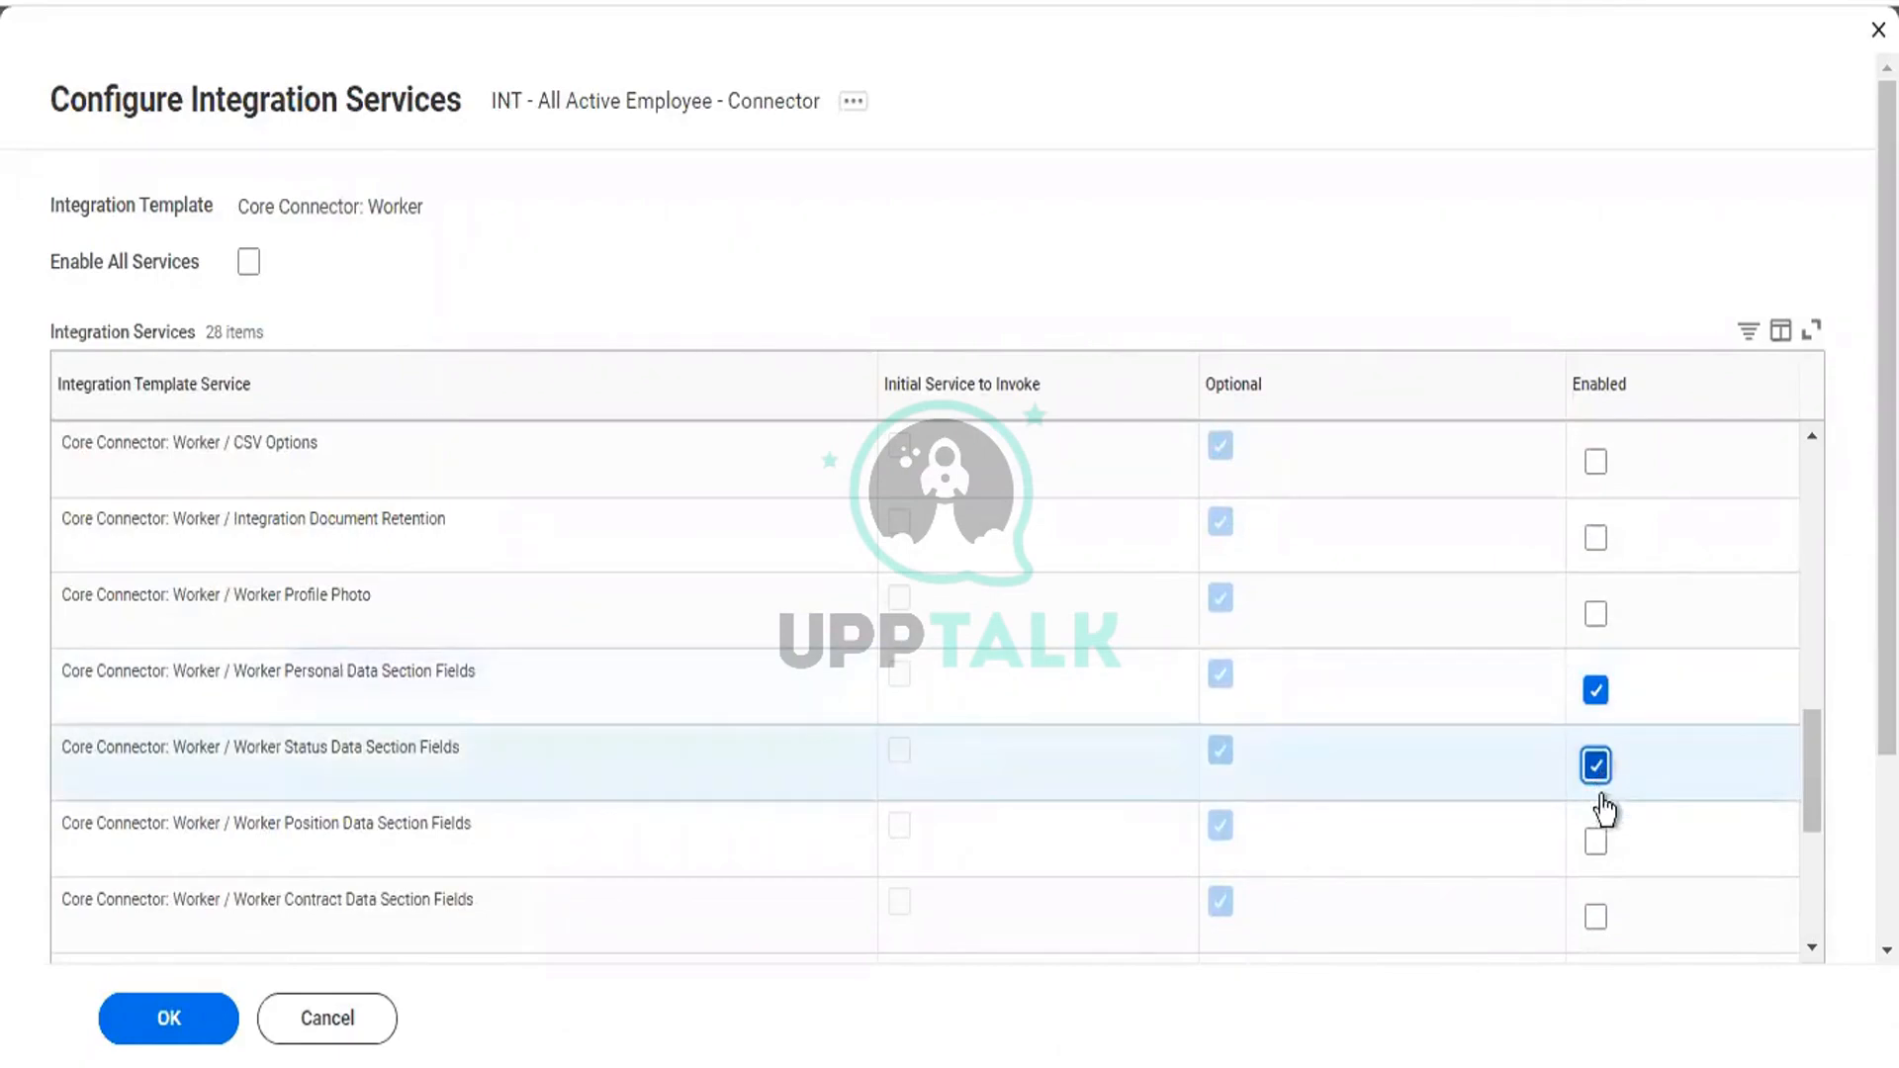
{"action": "left_click", "coordinate": [1597, 840]}
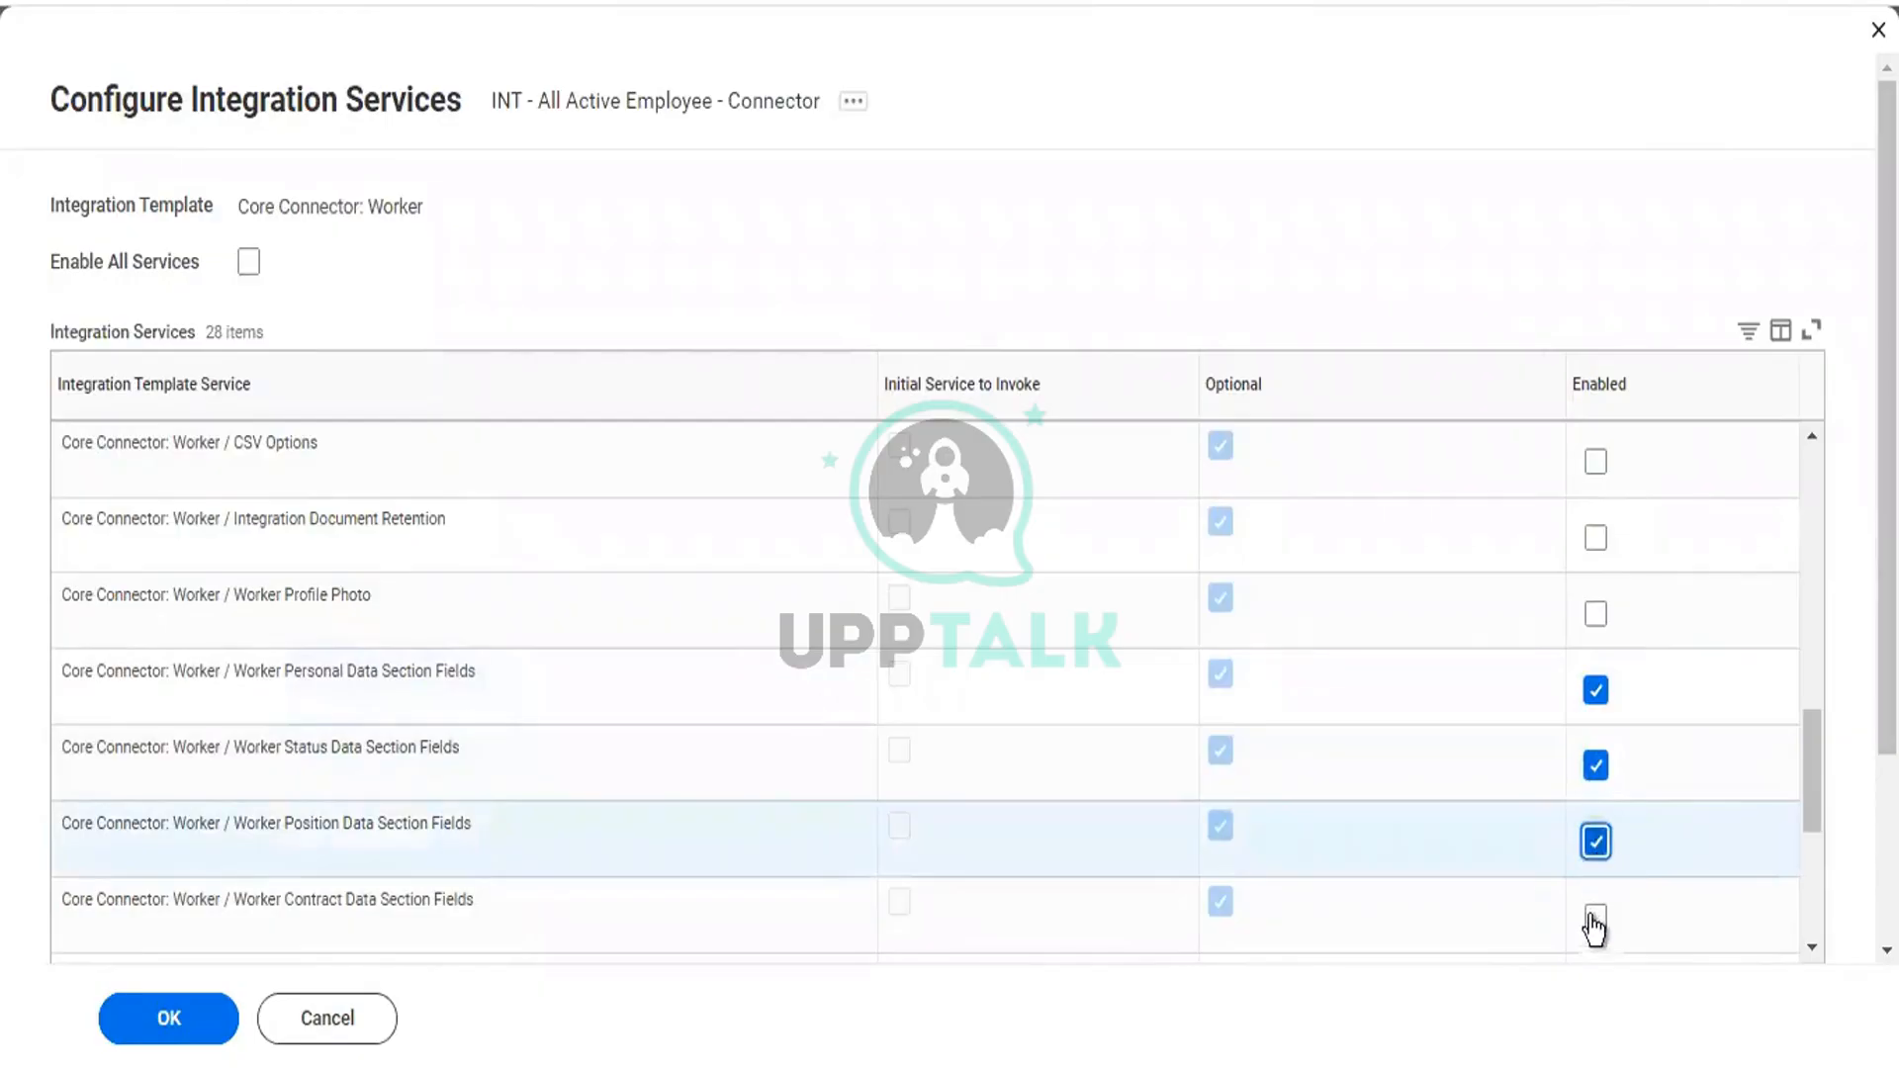
Step: Enable the Worker Contract, Leave of Absence, Compensation and Identification Data Section Fields services
{"action": "left_click_drag", "start_coordinate": [1808, 745], "coordinate": [1807, 823]}
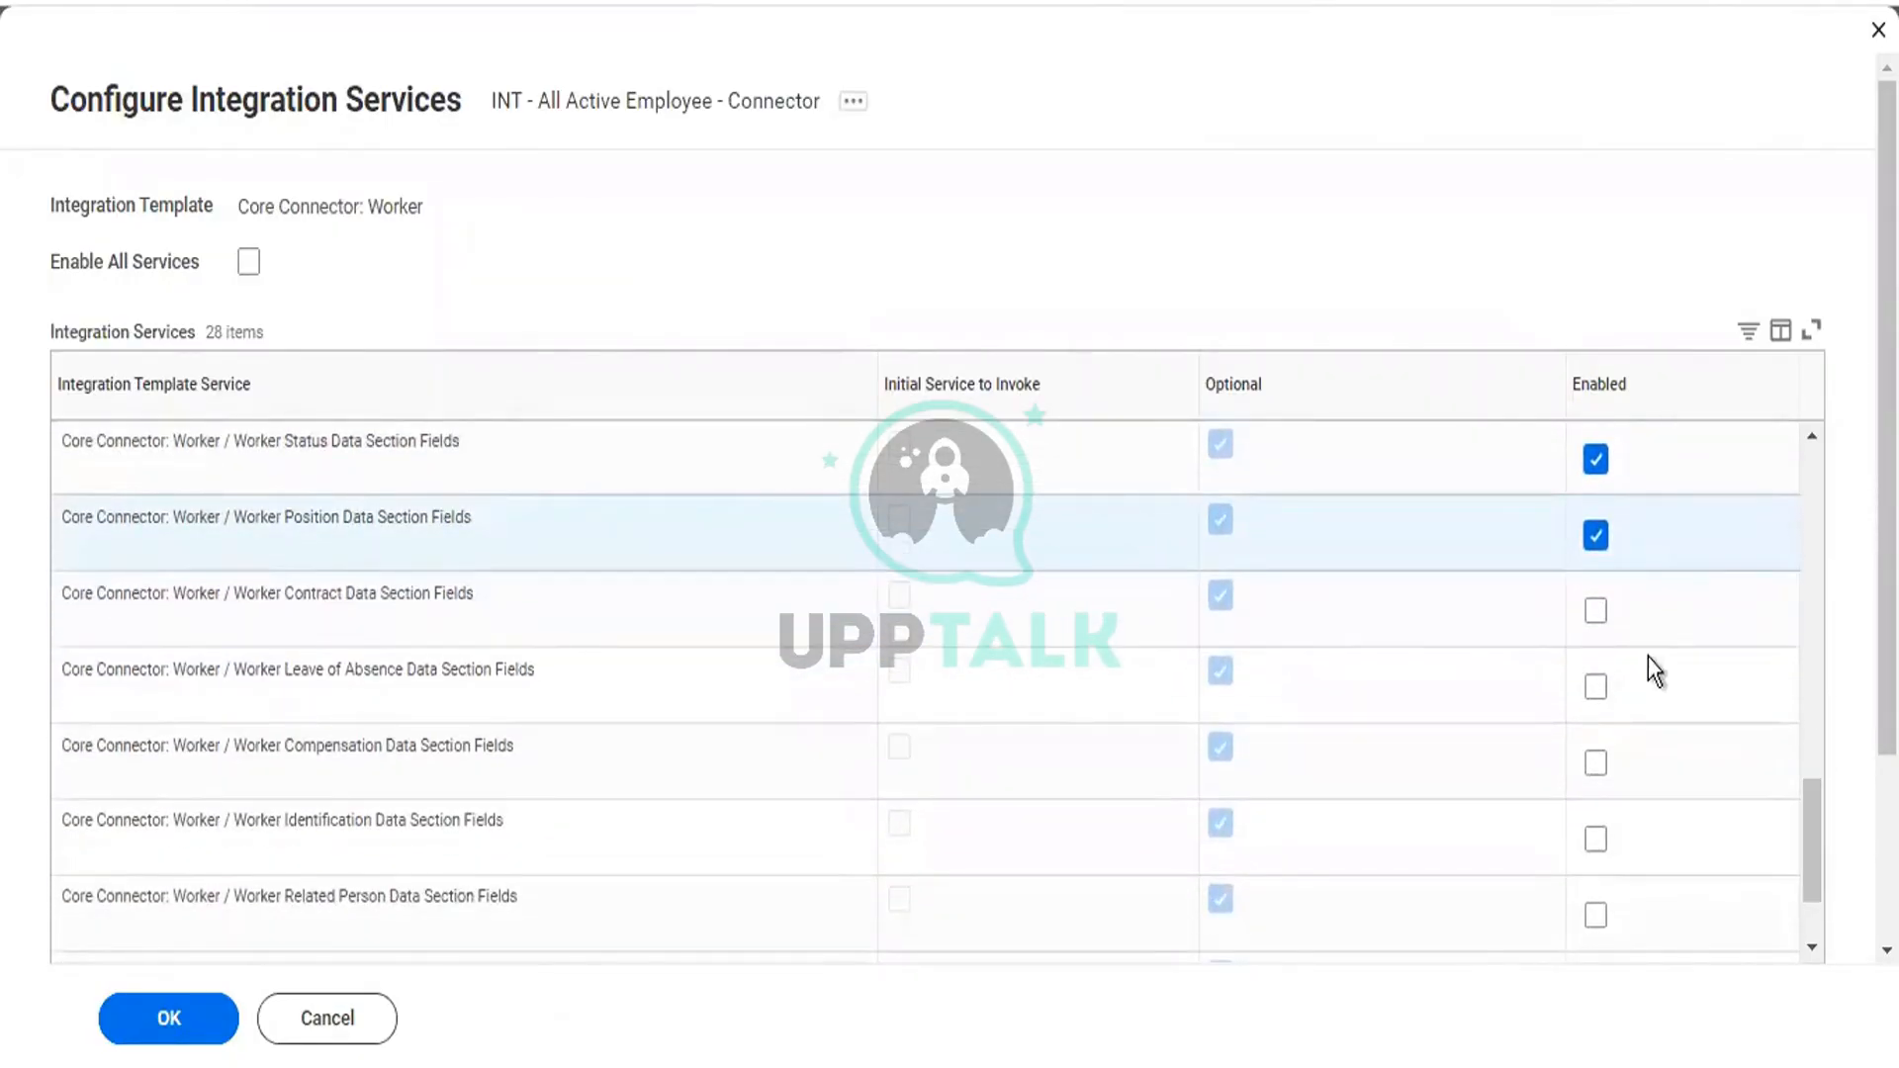
{"action": "left_click", "coordinate": [1597, 613]}
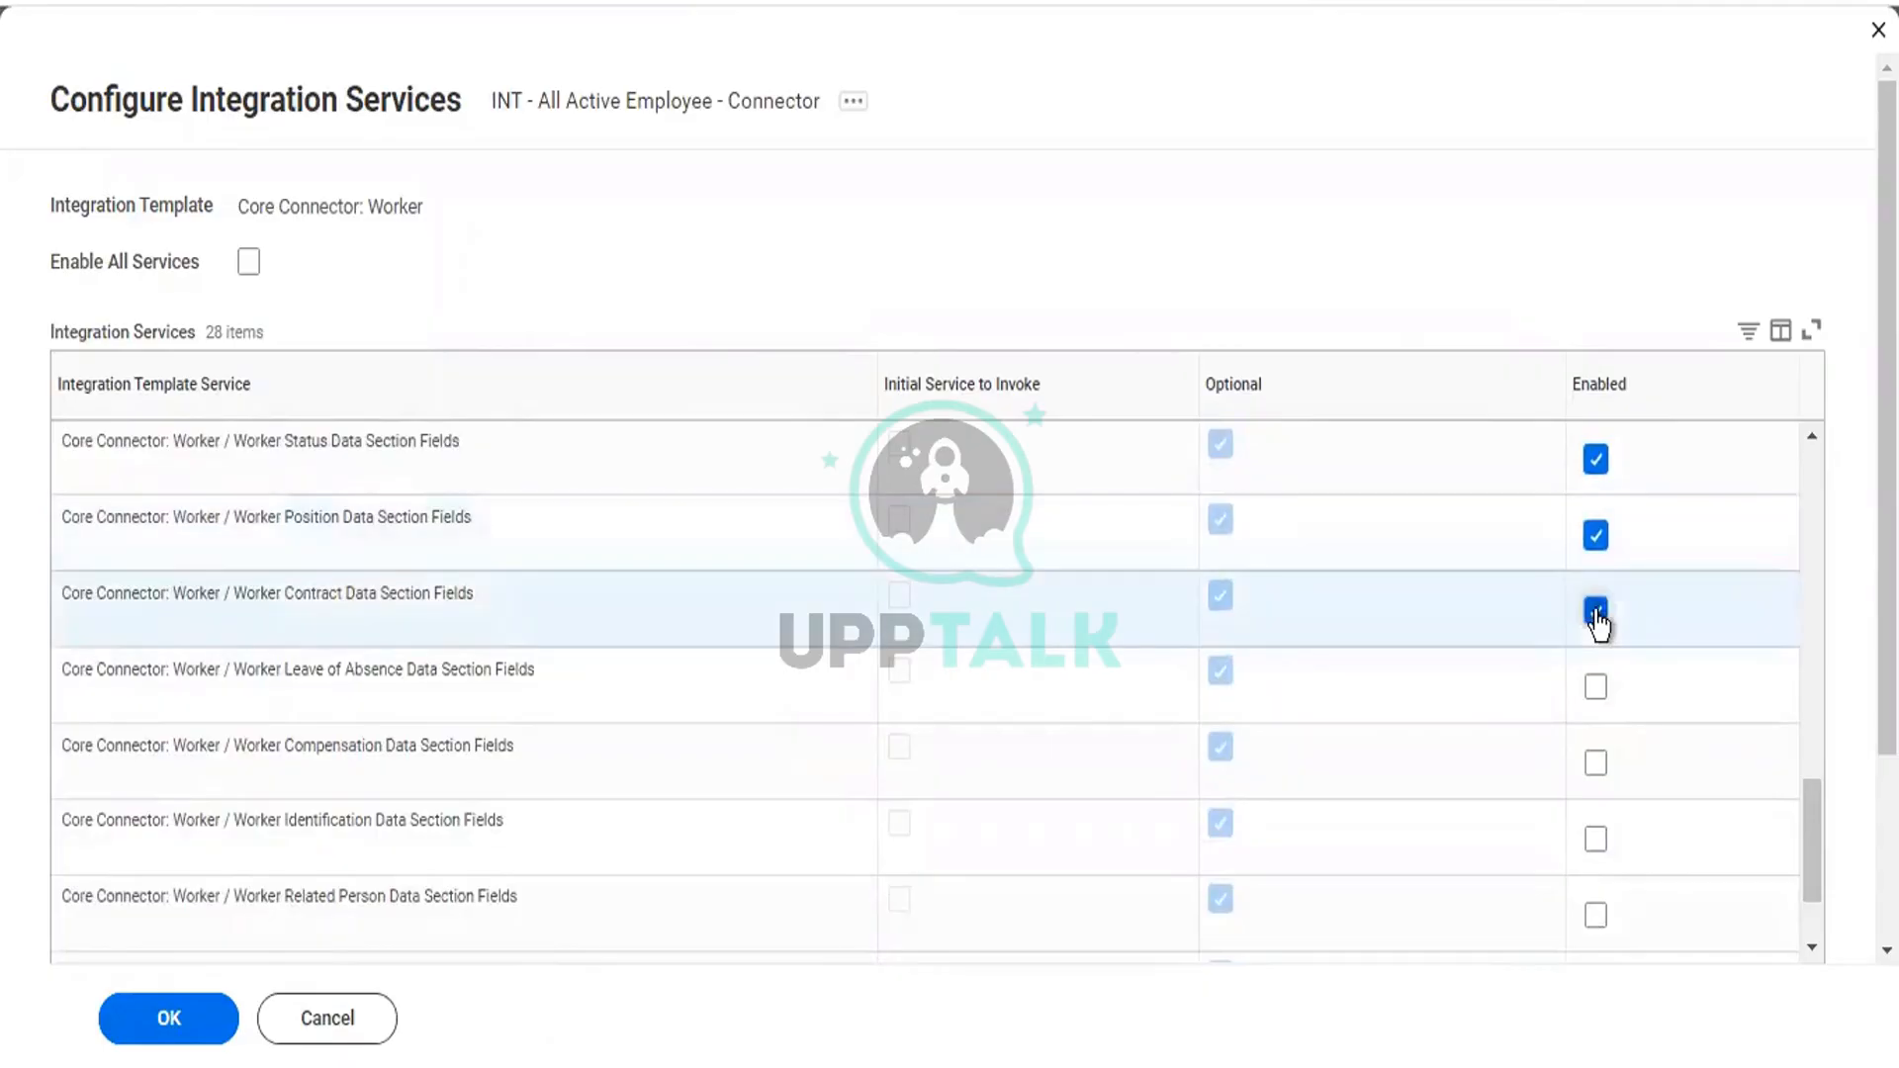
{"action": "left_click", "coordinate": [1595, 688]}
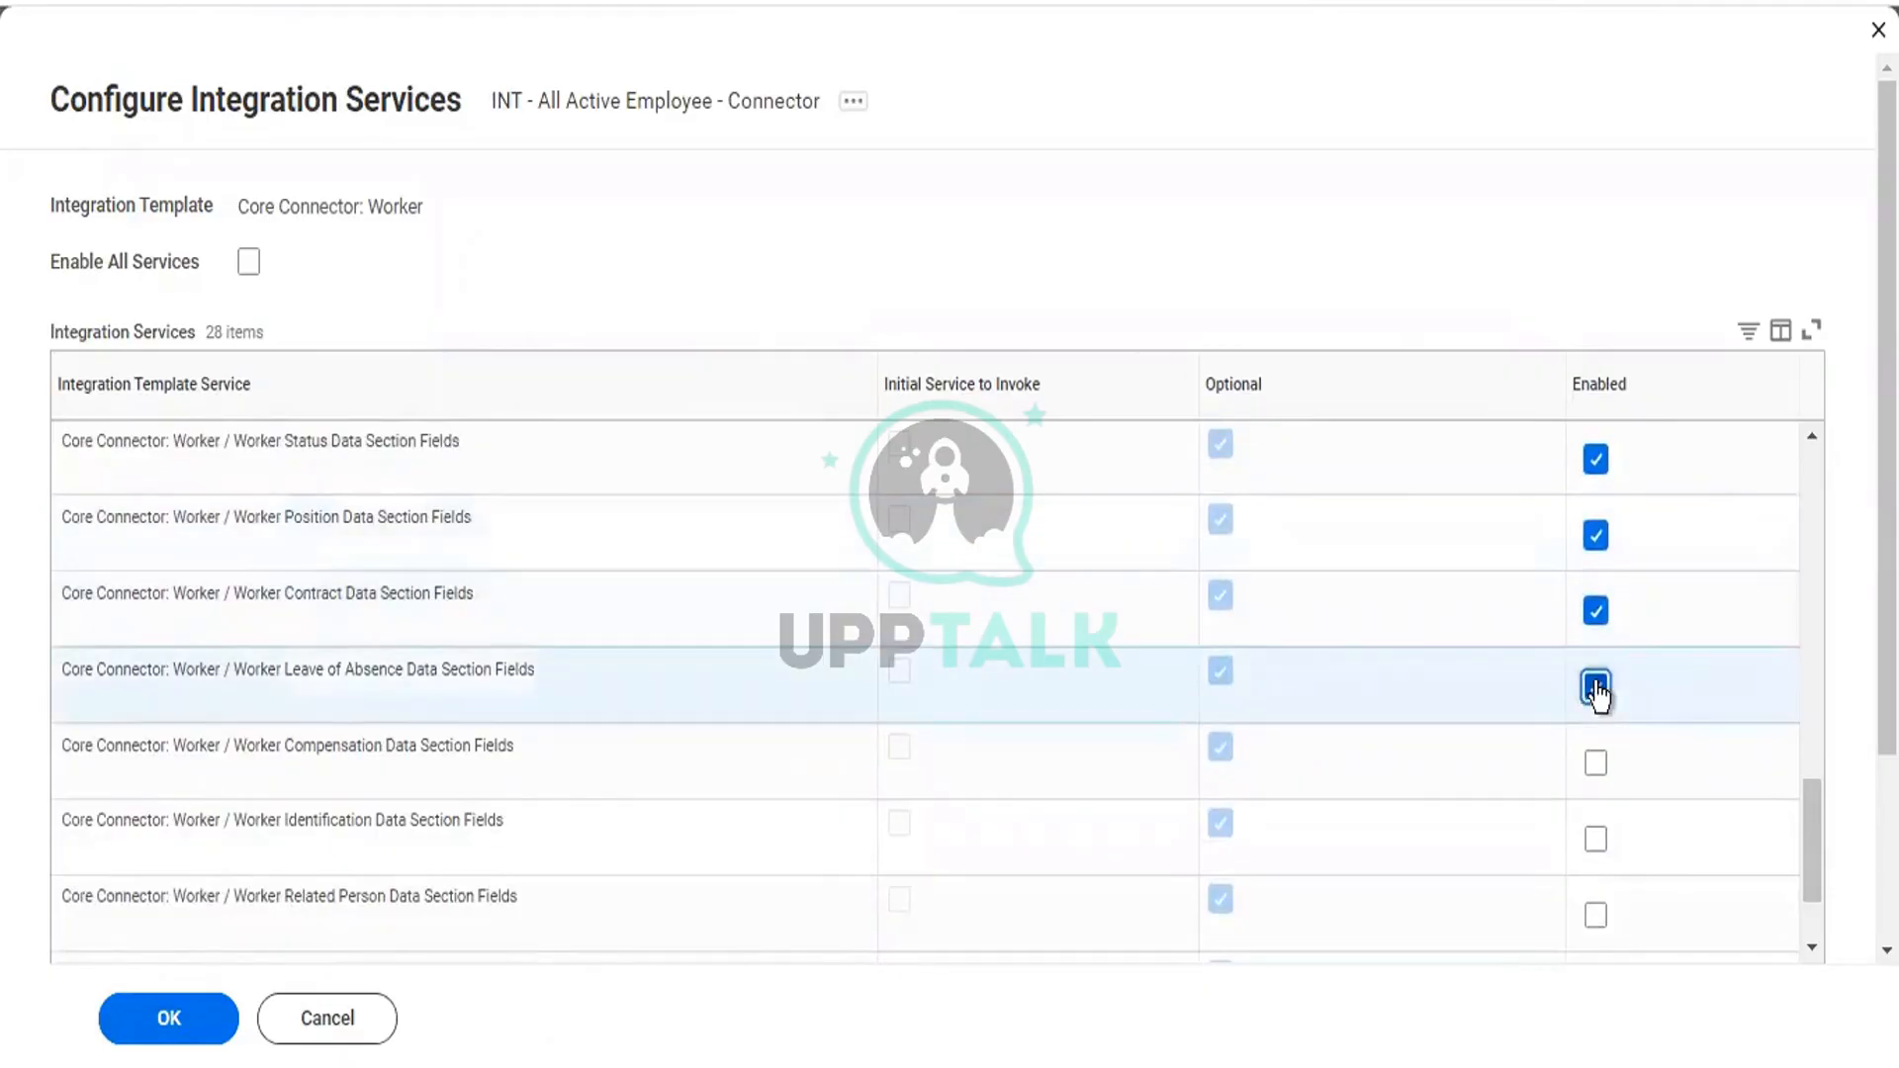
{"action": "left_click", "coordinate": [1595, 764]}
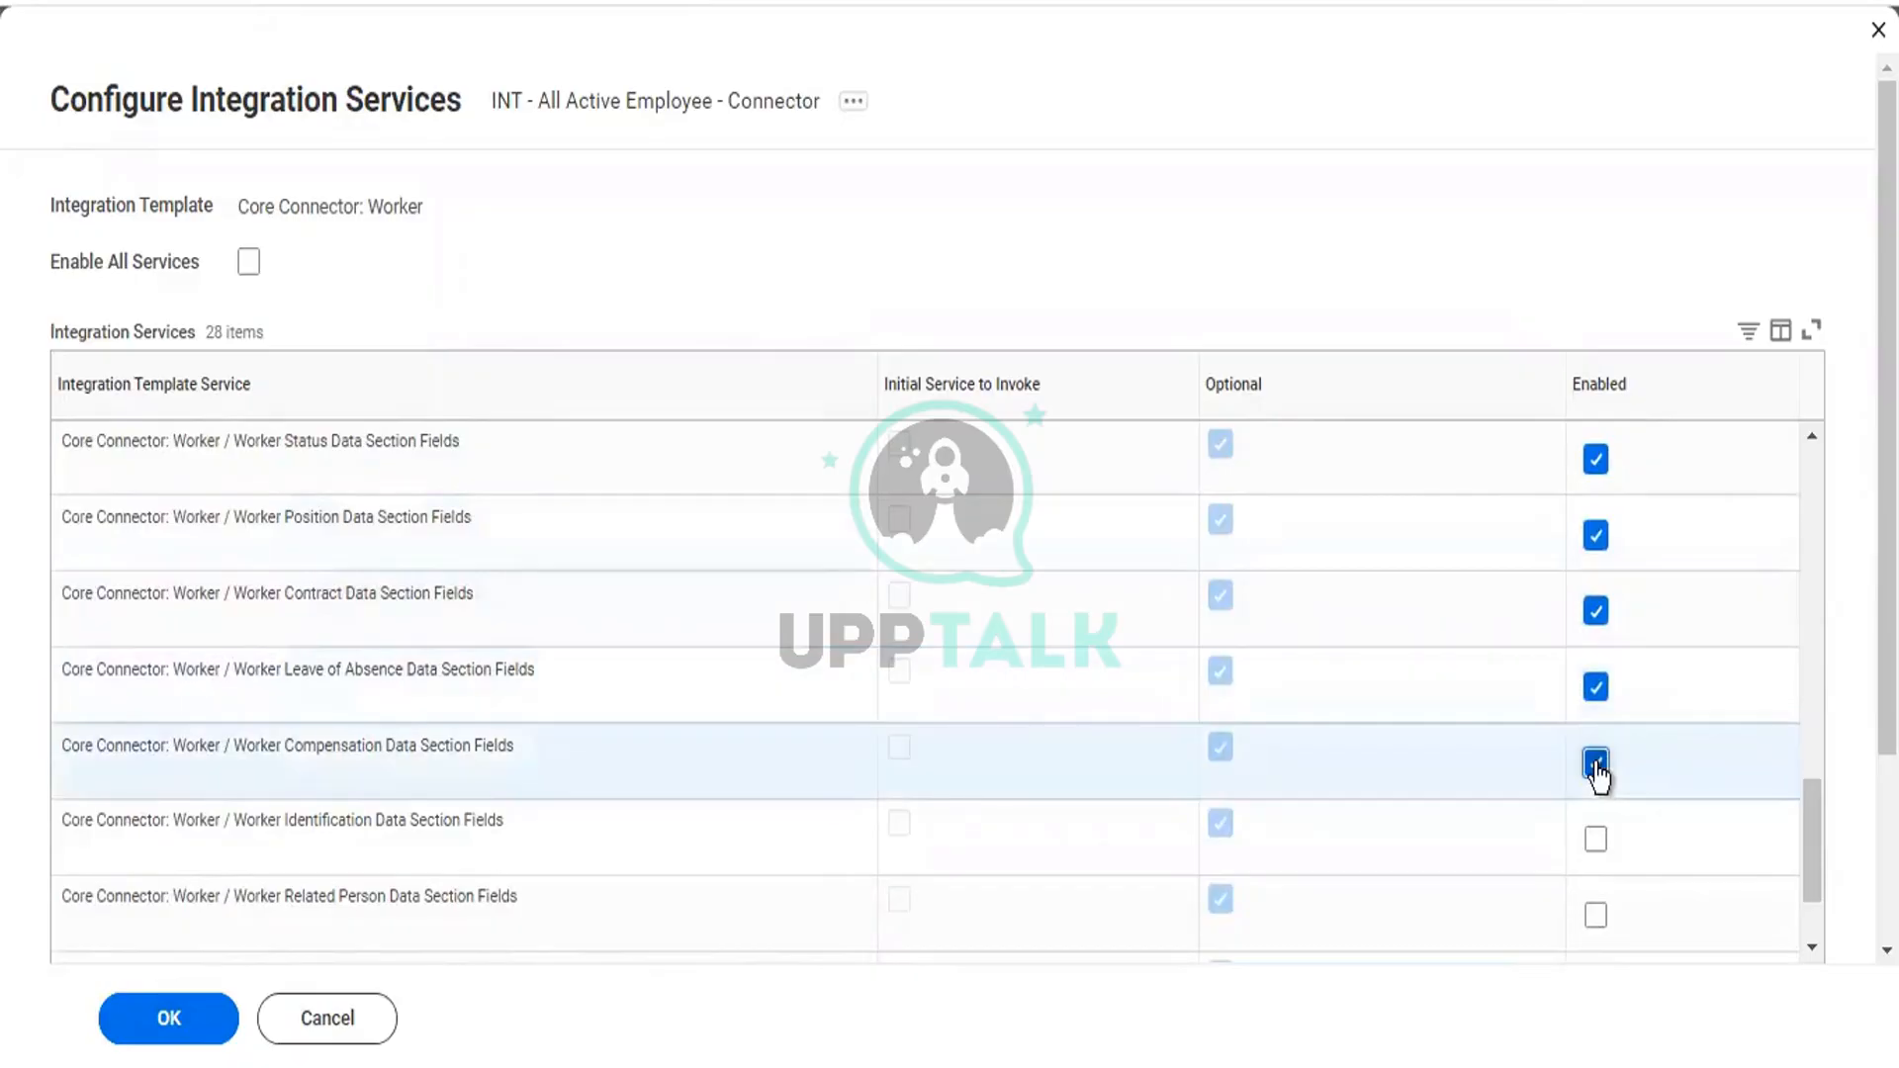
{"action": "left_click", "coordinate": [1597, 842]}
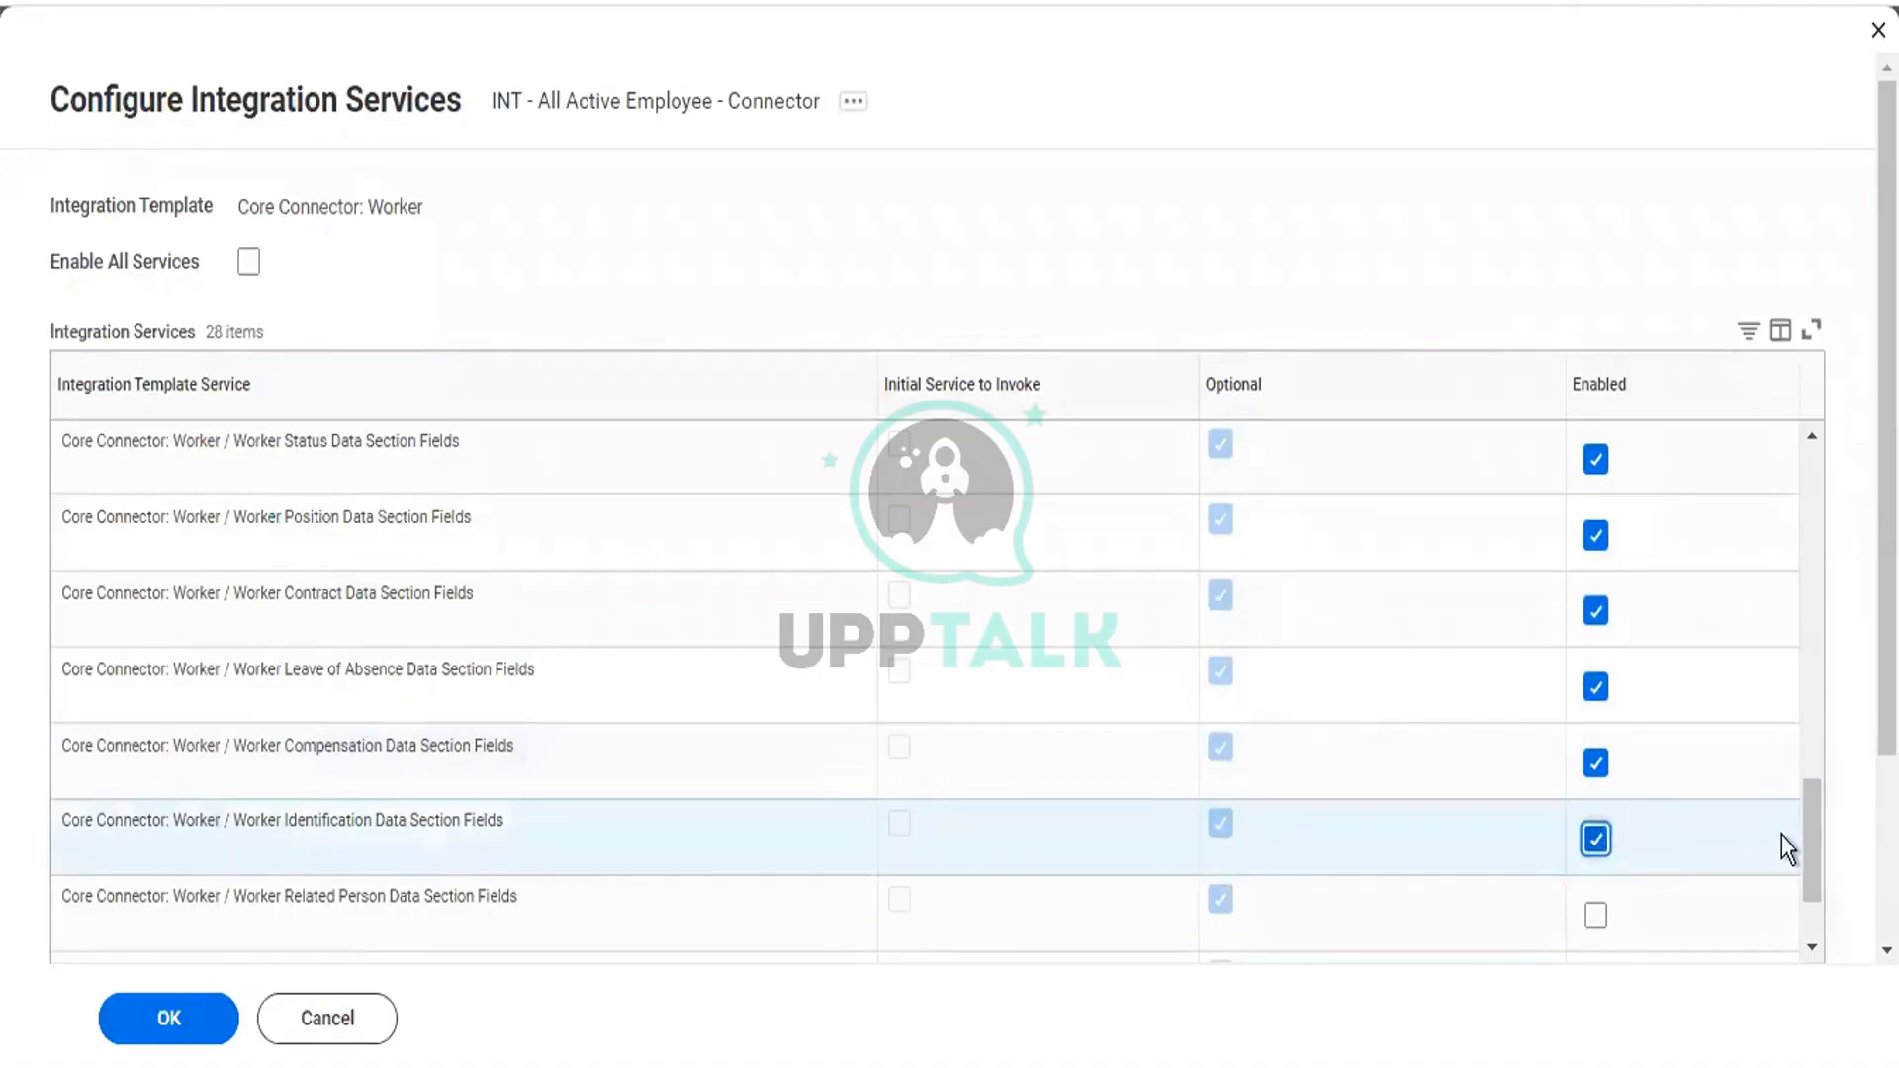
Step: Enable the Worker Qualification Data Section Fields service and save the integration services configuration
{"action": "left_click_drag", "start_coordinate": [1808, 835], "coordinate": [1809, 876]}
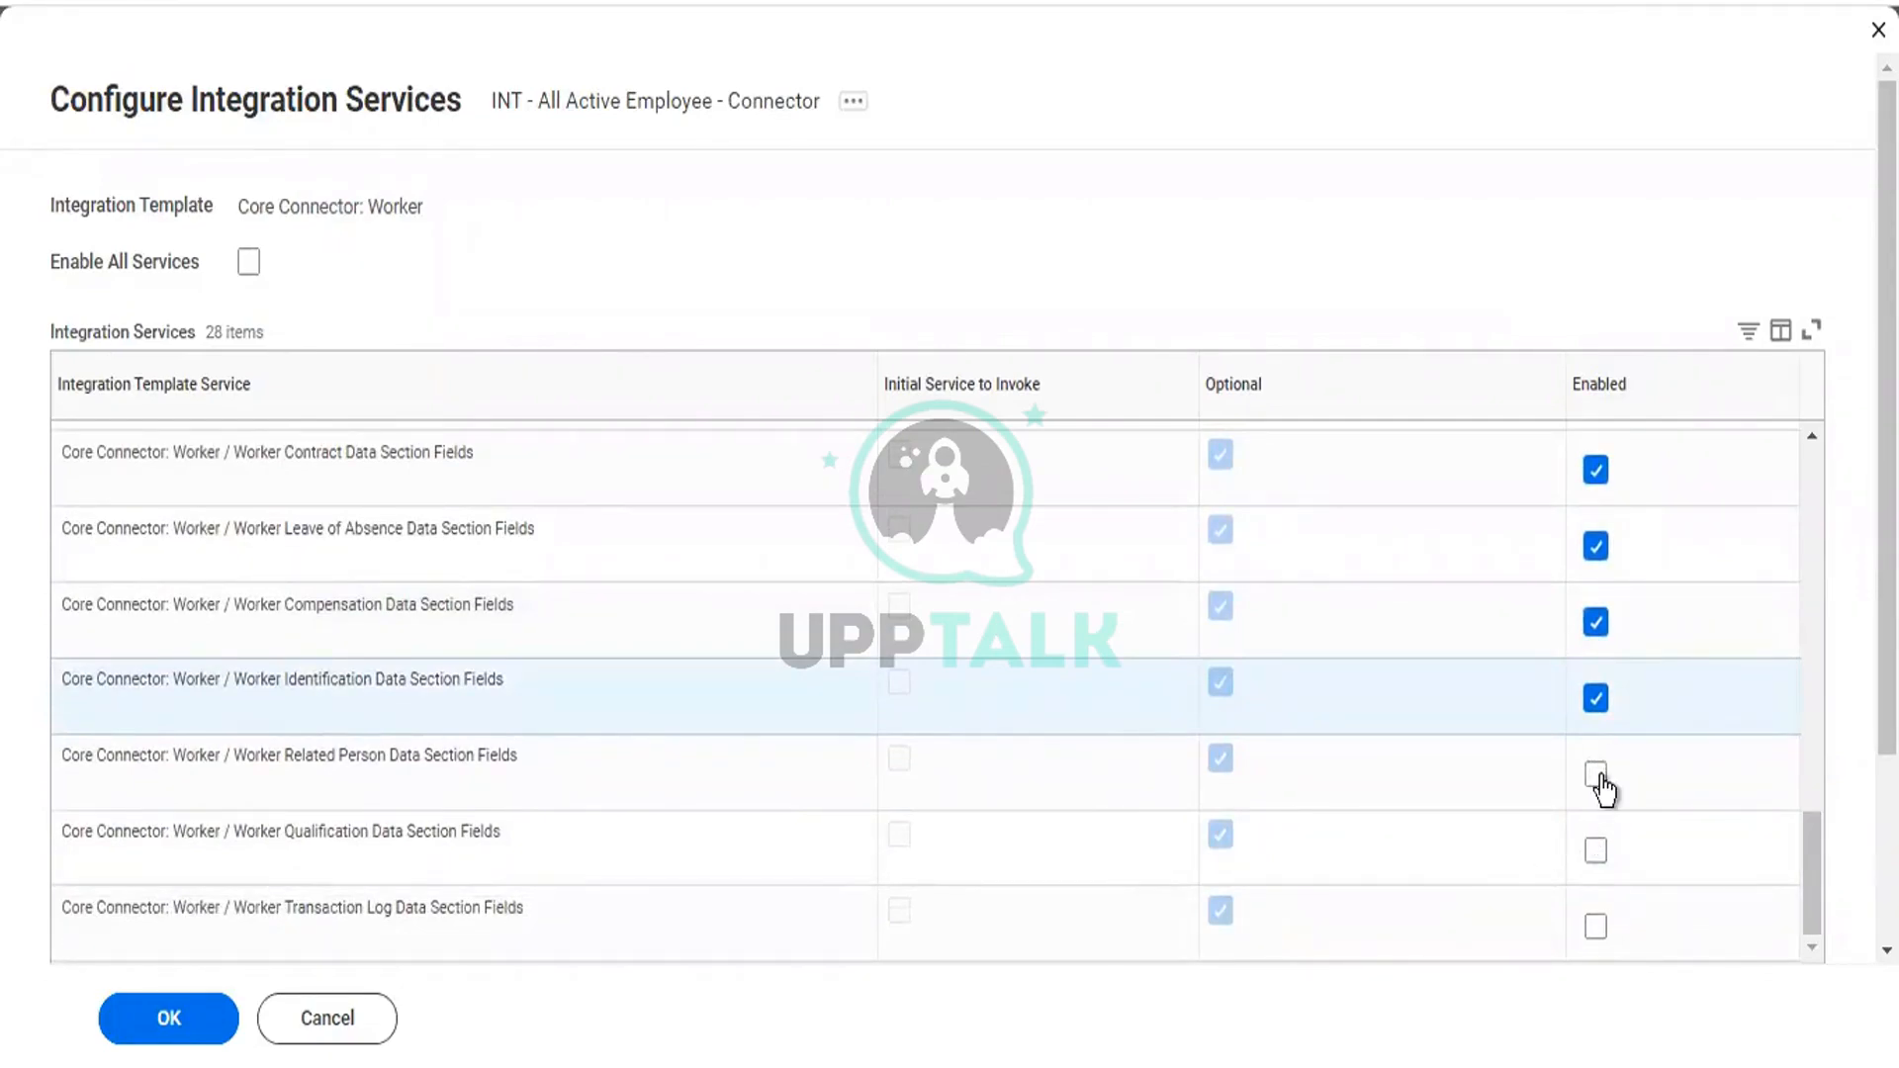
{"action": "left_click", "coordinate": [1595, 850]}
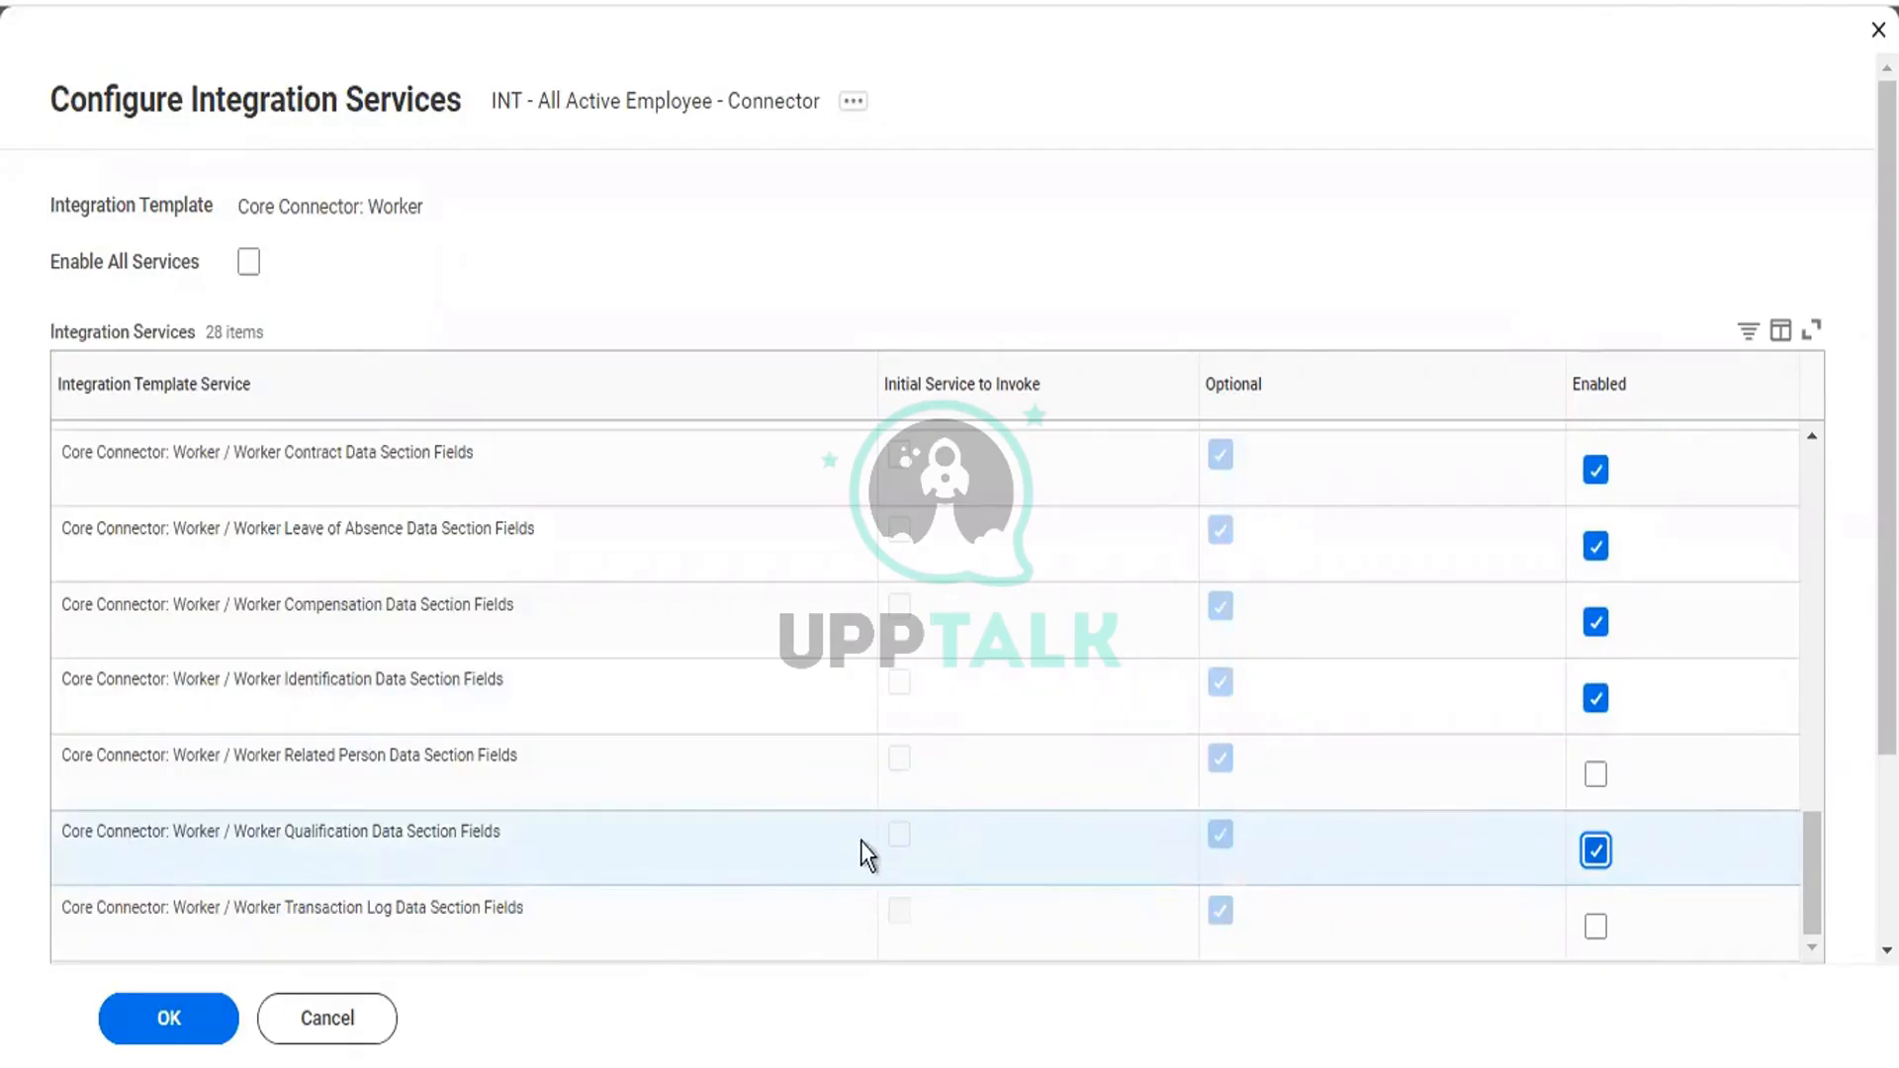
{"action": "left_click", "coordinate": [161, 1034]}
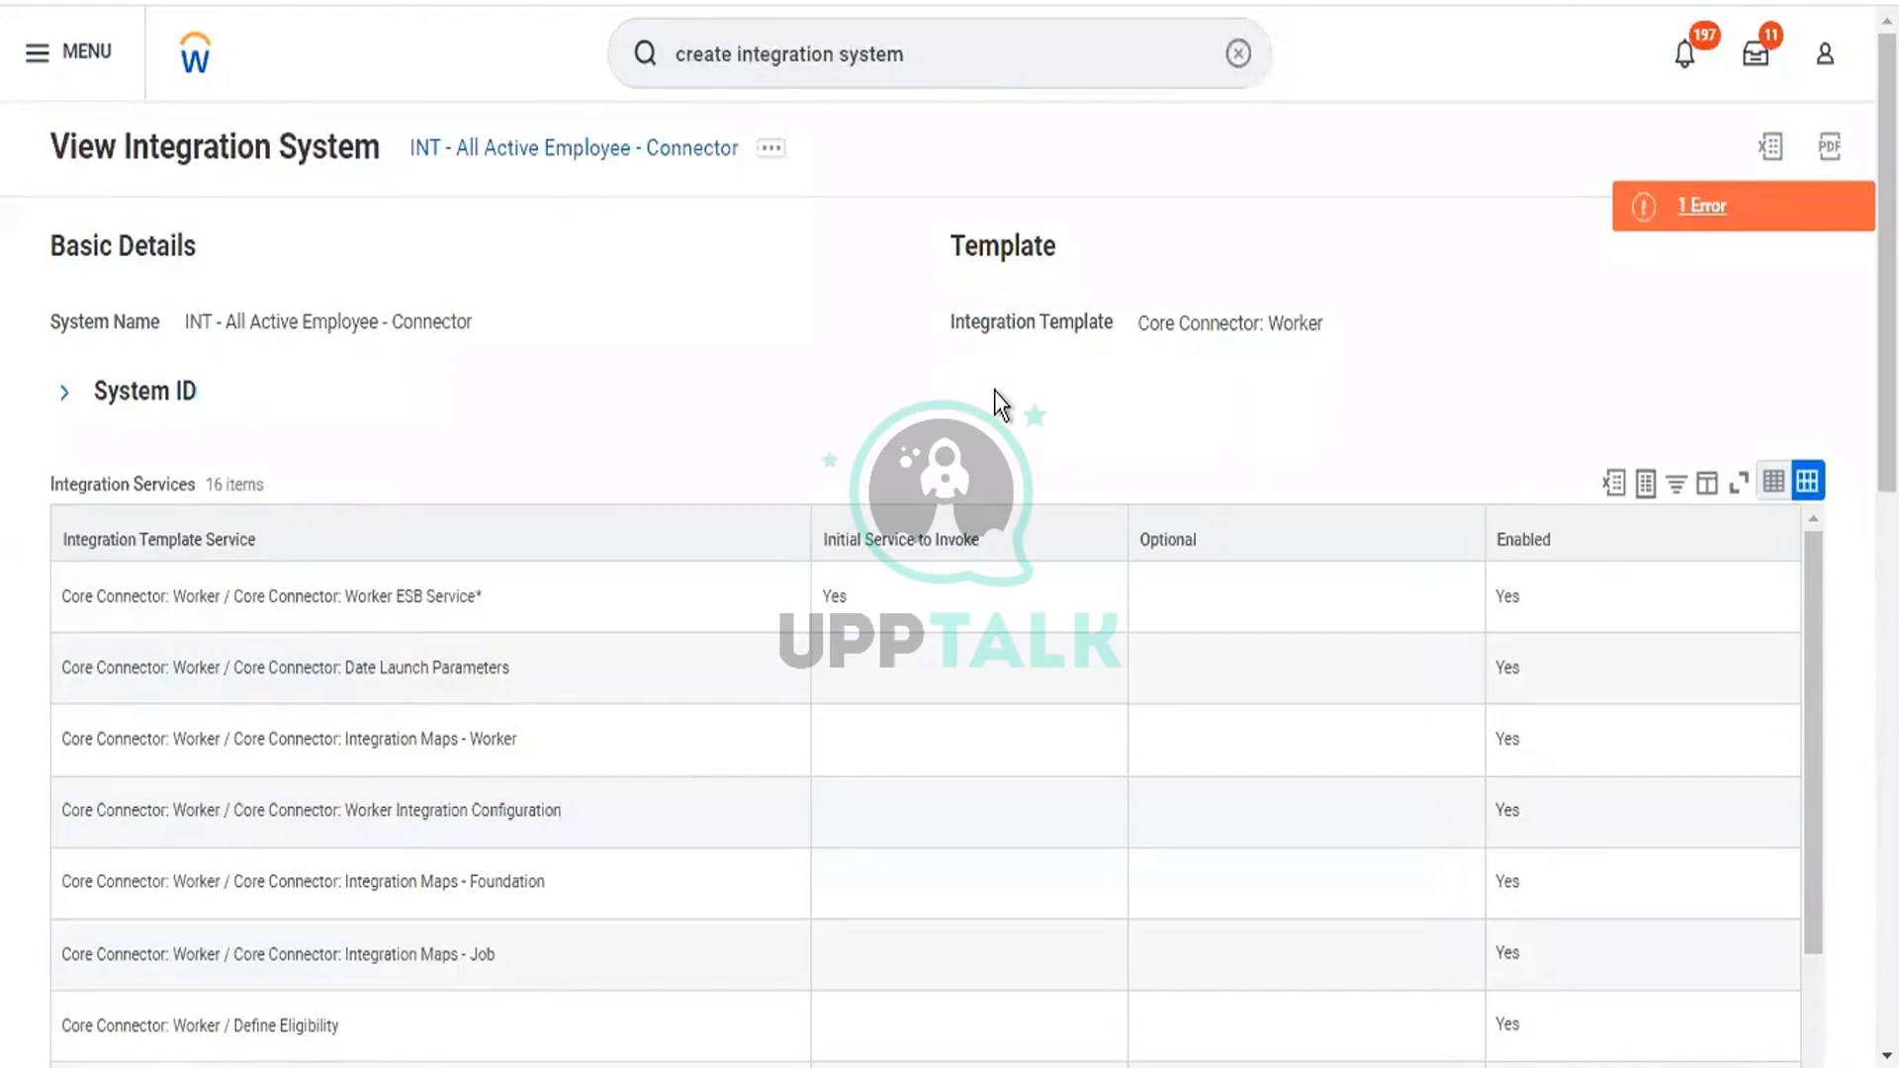
Step: Review the page error on the integration system and open its integration attributes for configuration
{"action": "left_click", "coordinate": [1698, 215]}
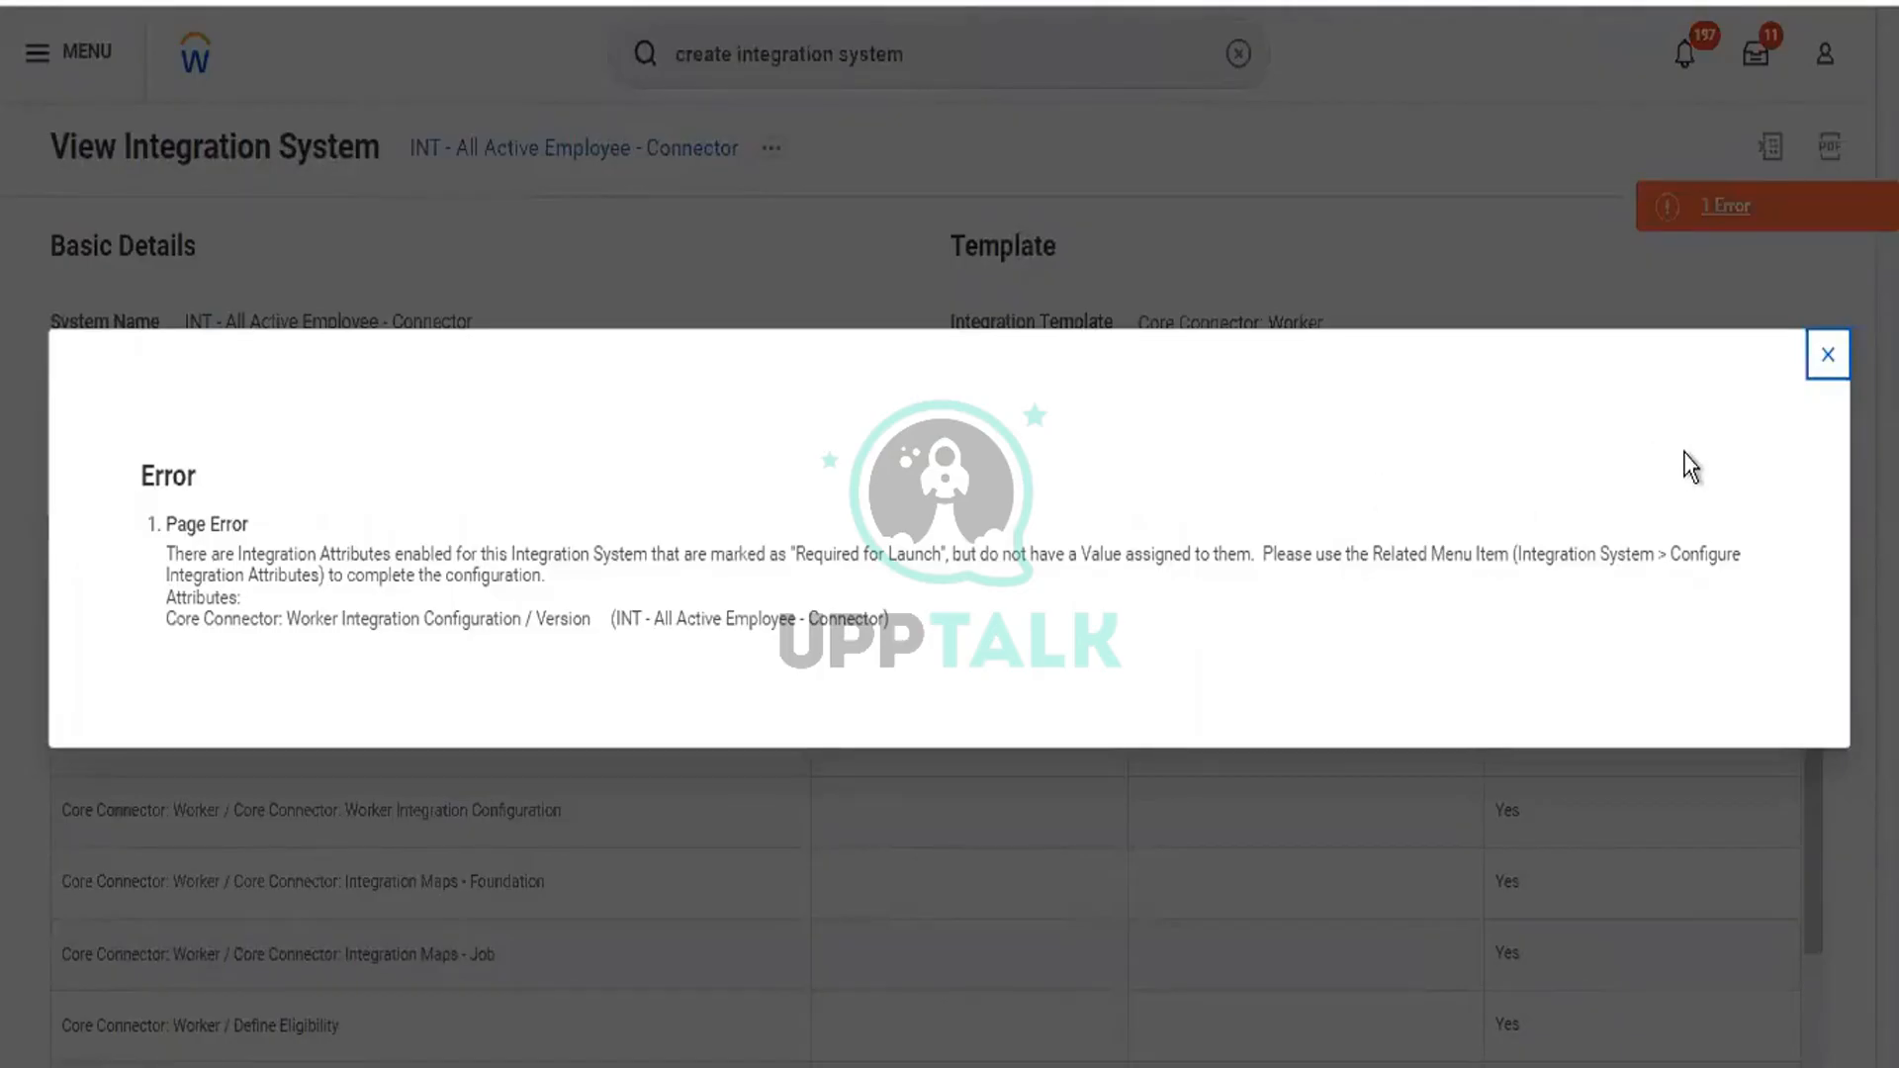
{"action": "left_click", "coordinate": [1829, 356]}
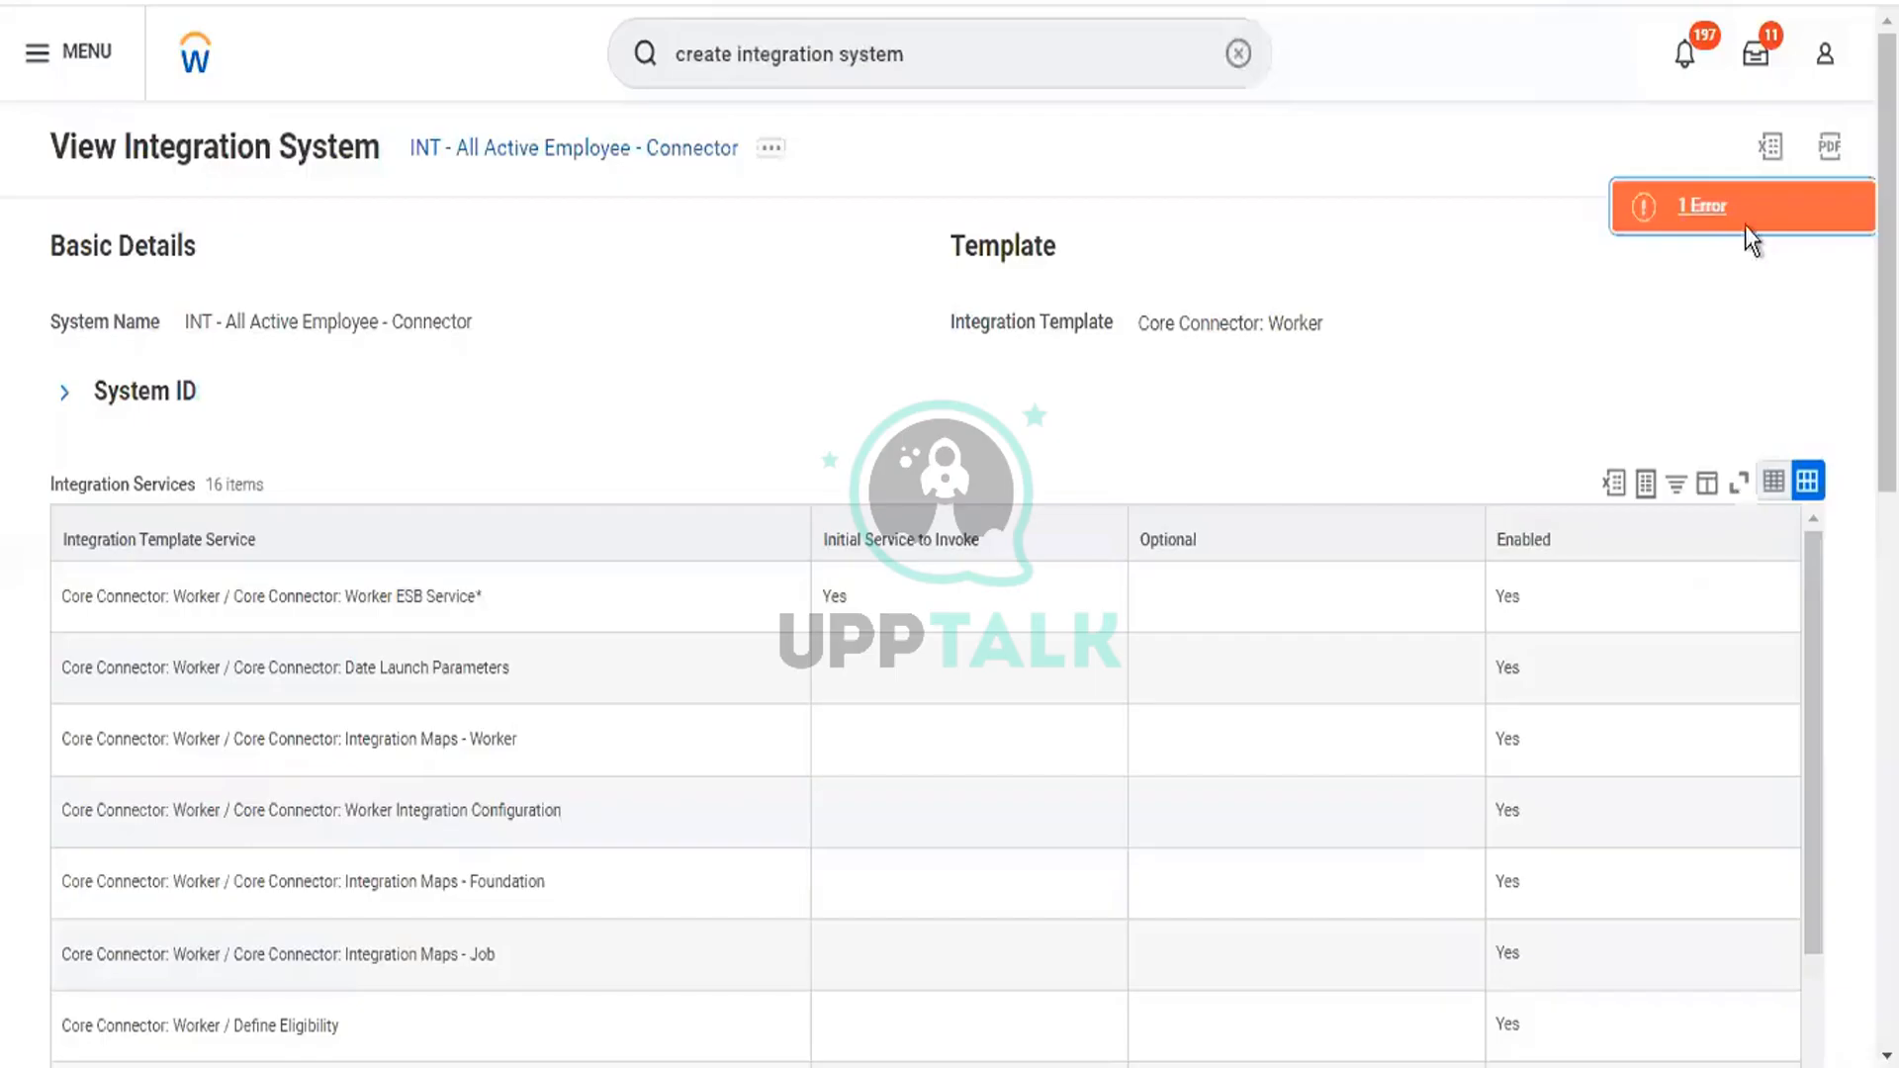
{"action": "left_click", "coordinate": [782, 158]}
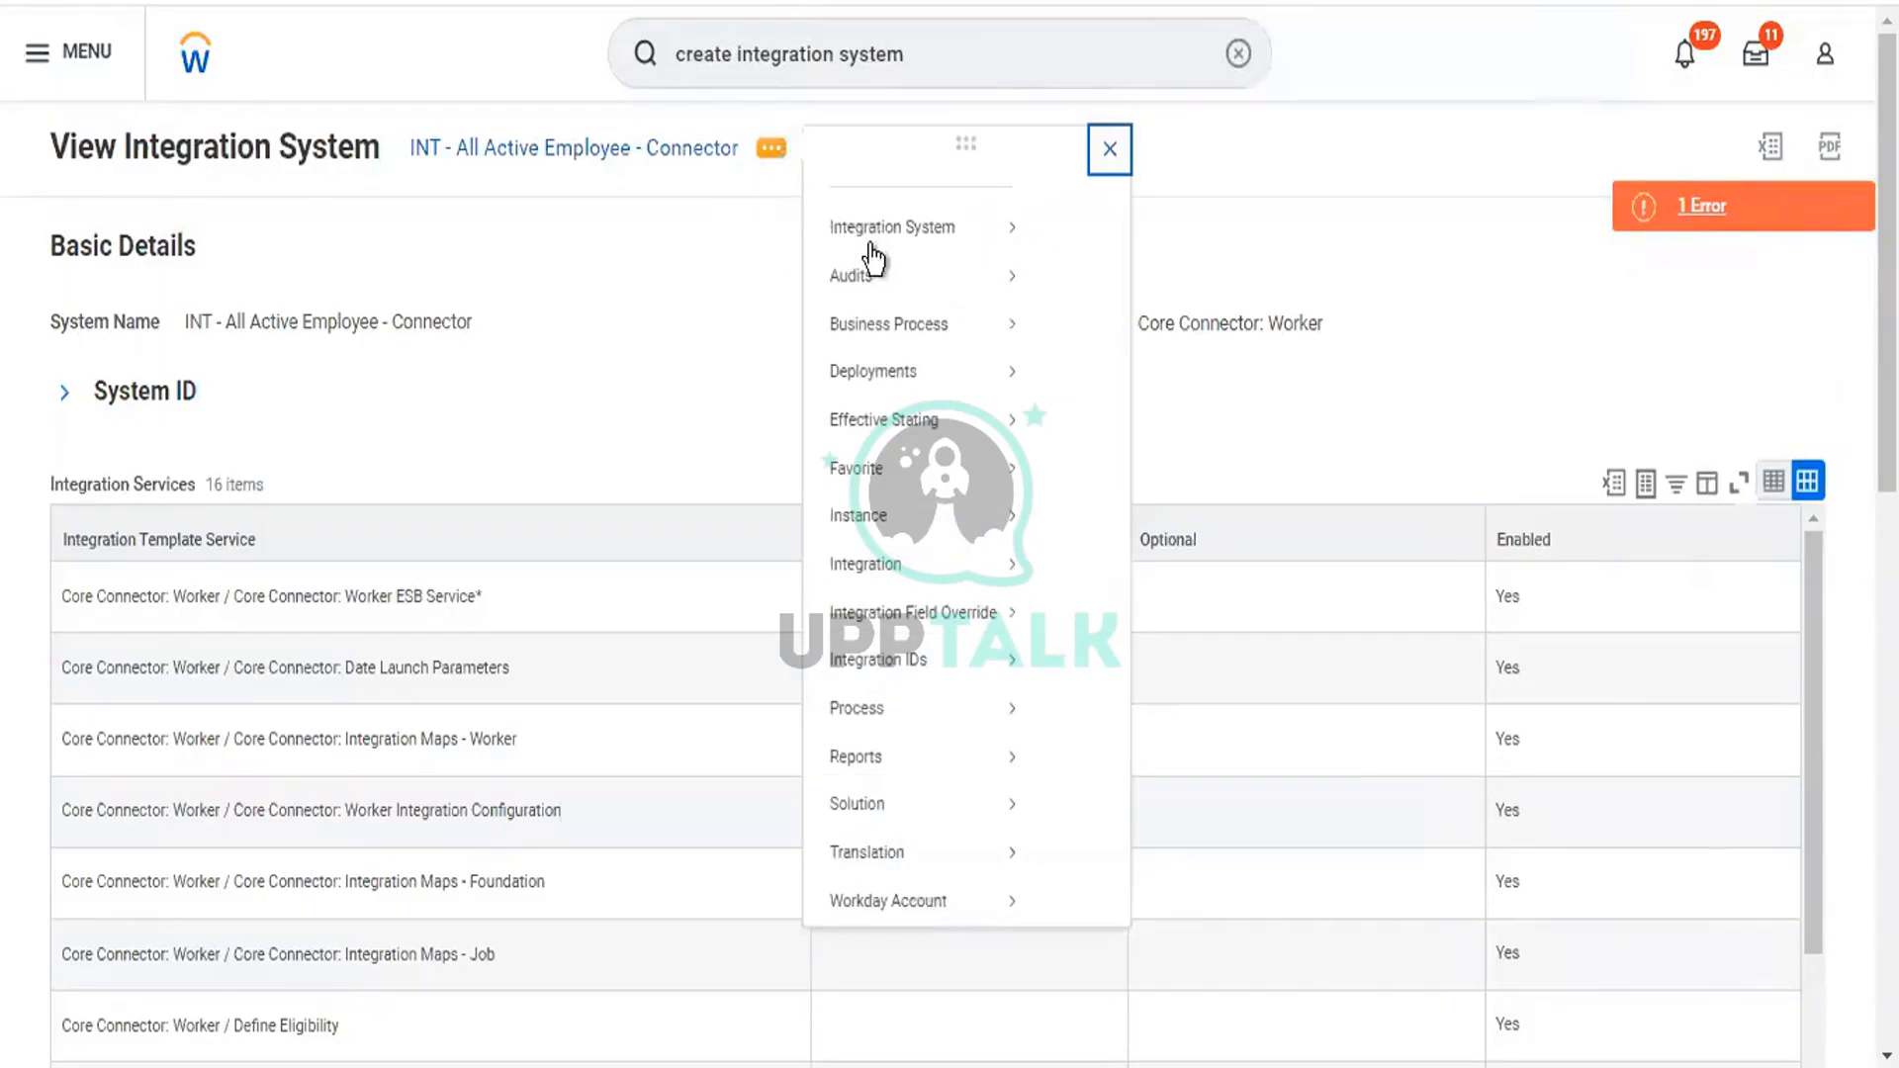
{"action": "mouse_move", "coordinate": [899, 255]}
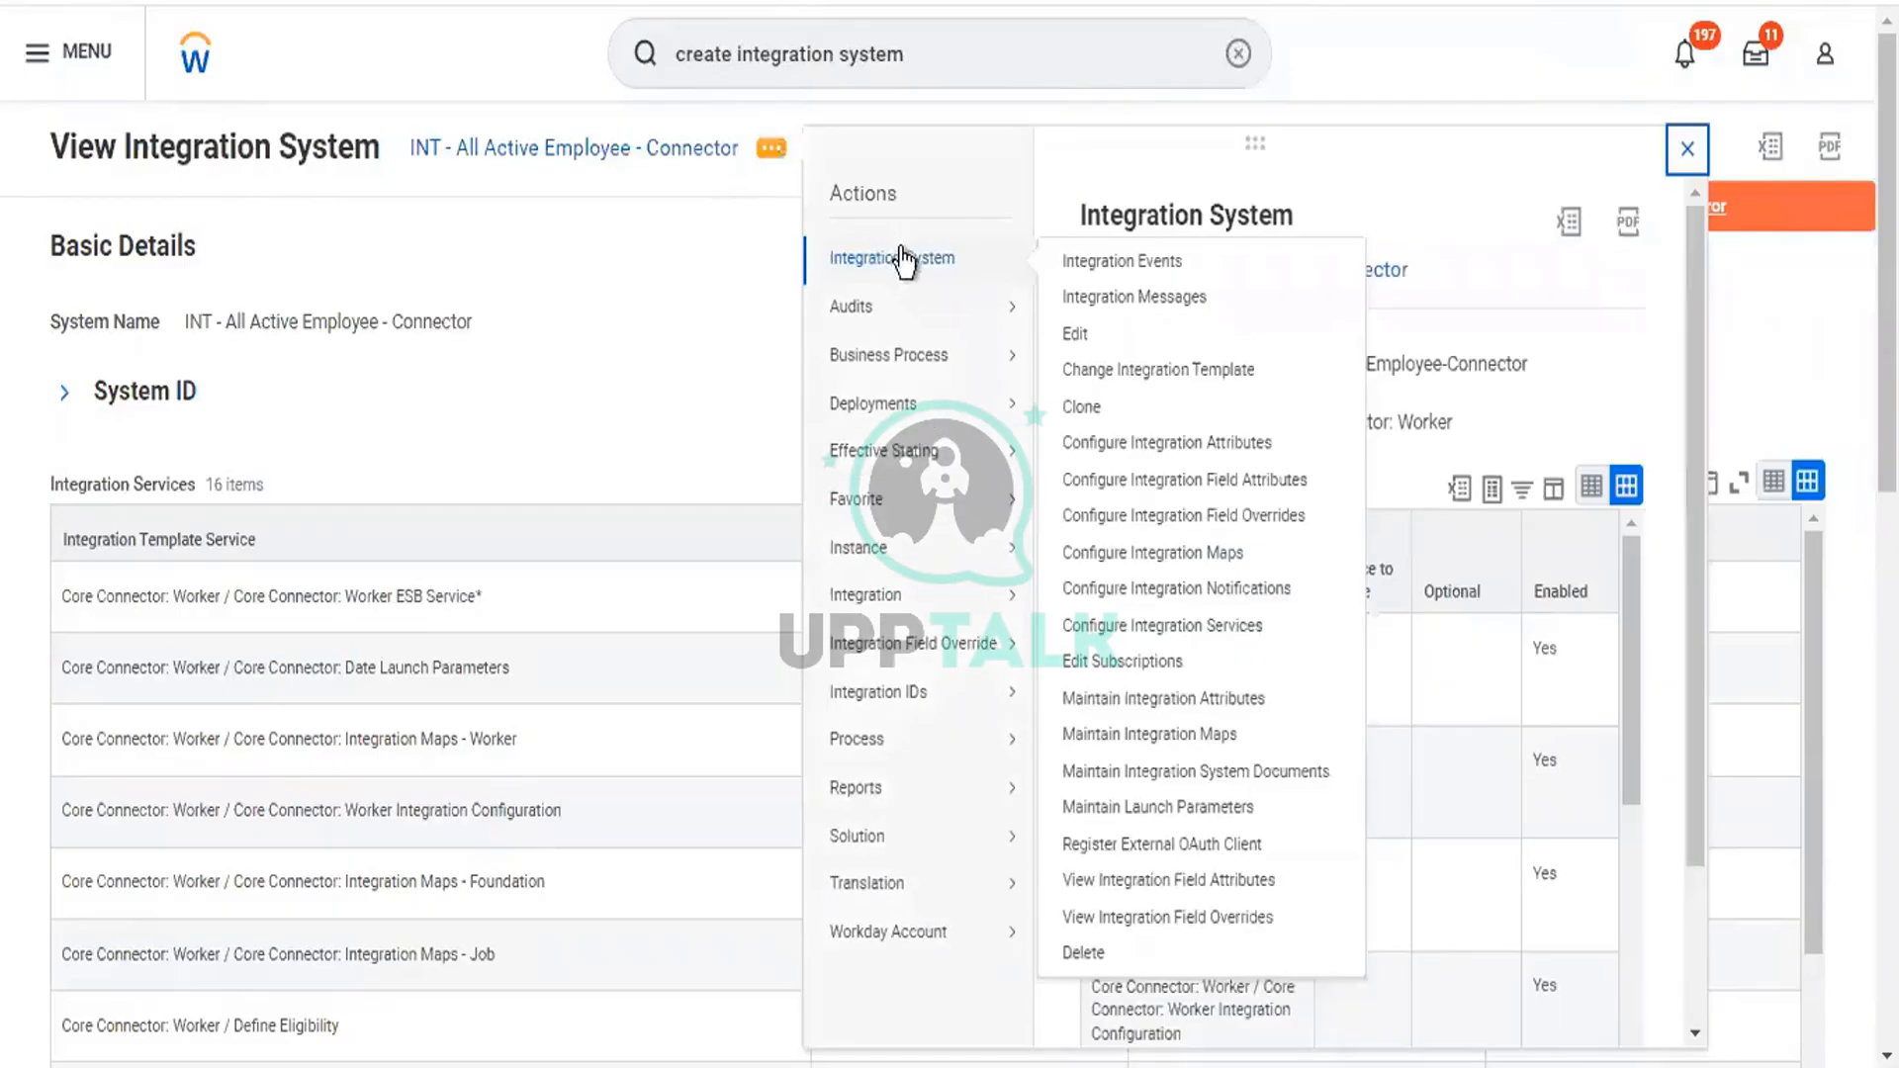
{"action": "left_click", "coordinate": [1197, 441]}
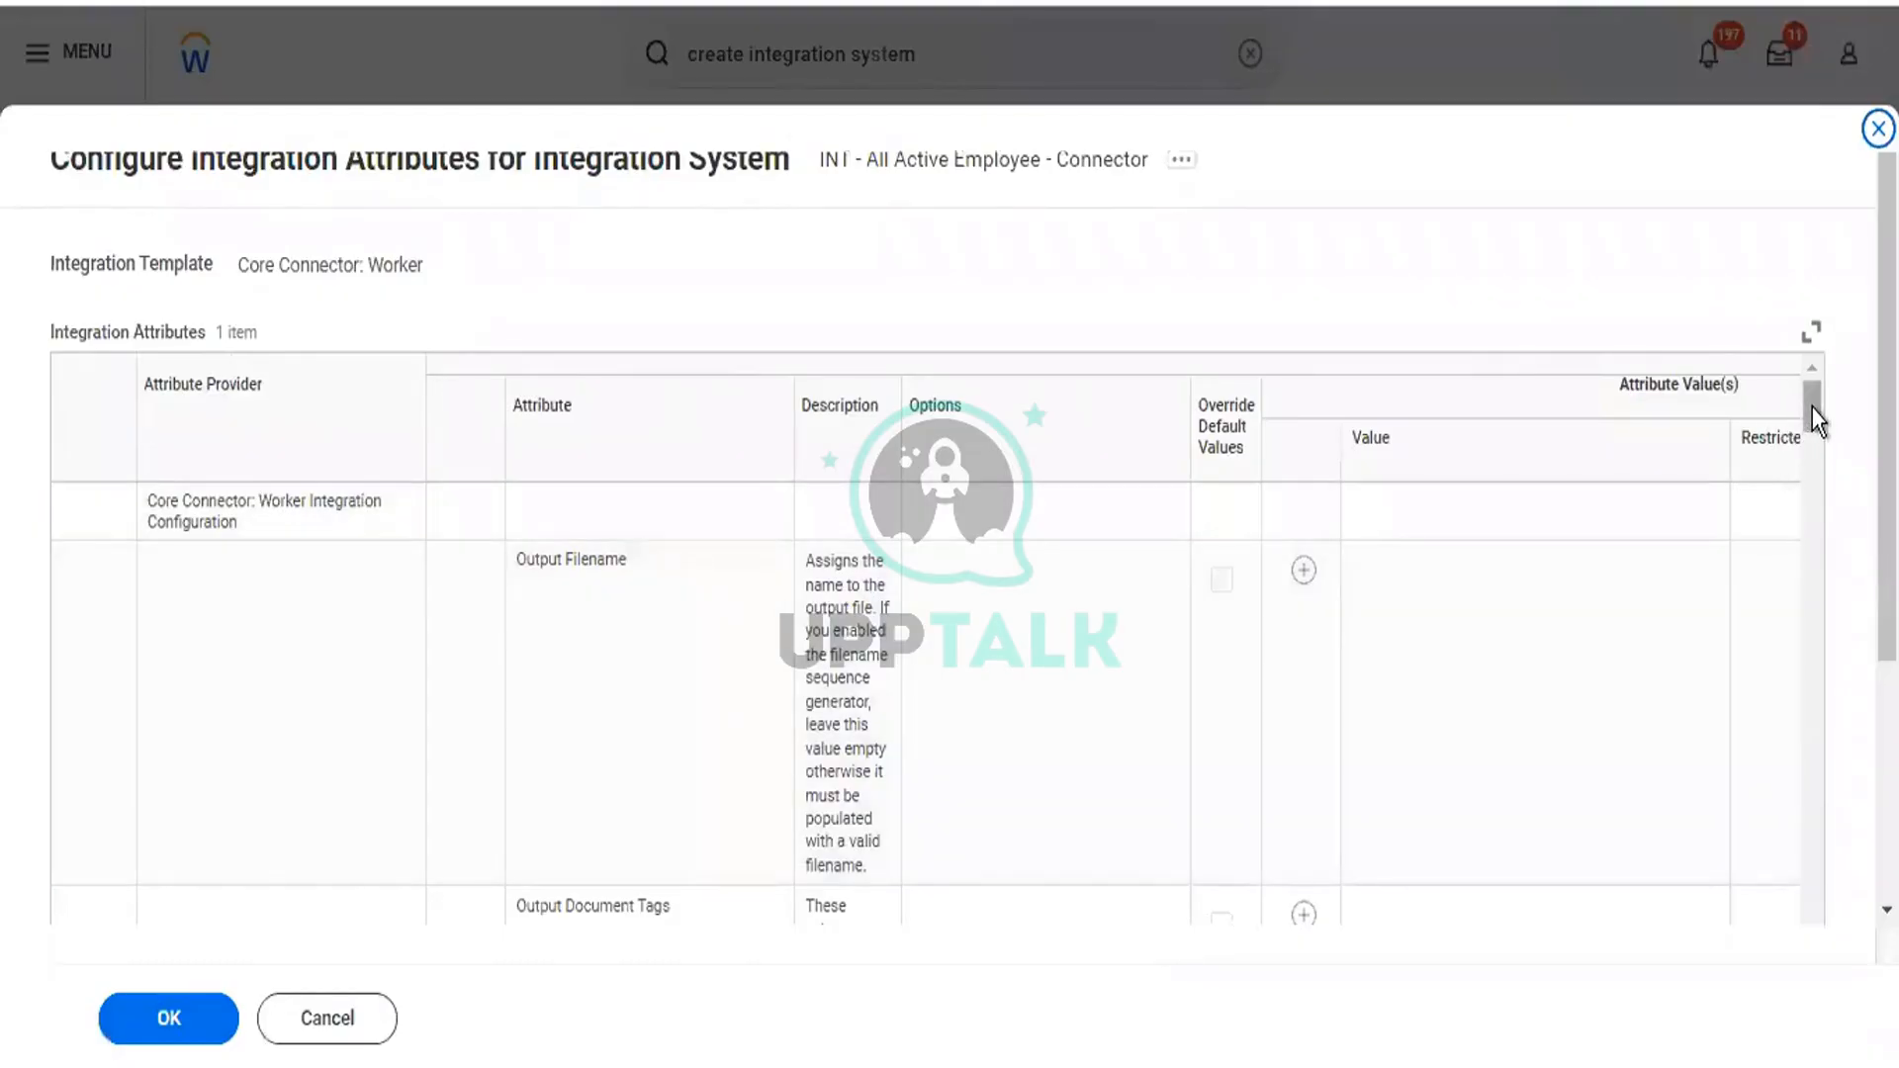
Step: Find the attribute marked Required for Launch by searching the page for "requi" and set the Version attribute's value to 34.0
{"action": "left_click_drag", "start_coordinate": [1813, 406], "coordinate": [1832, 747]}
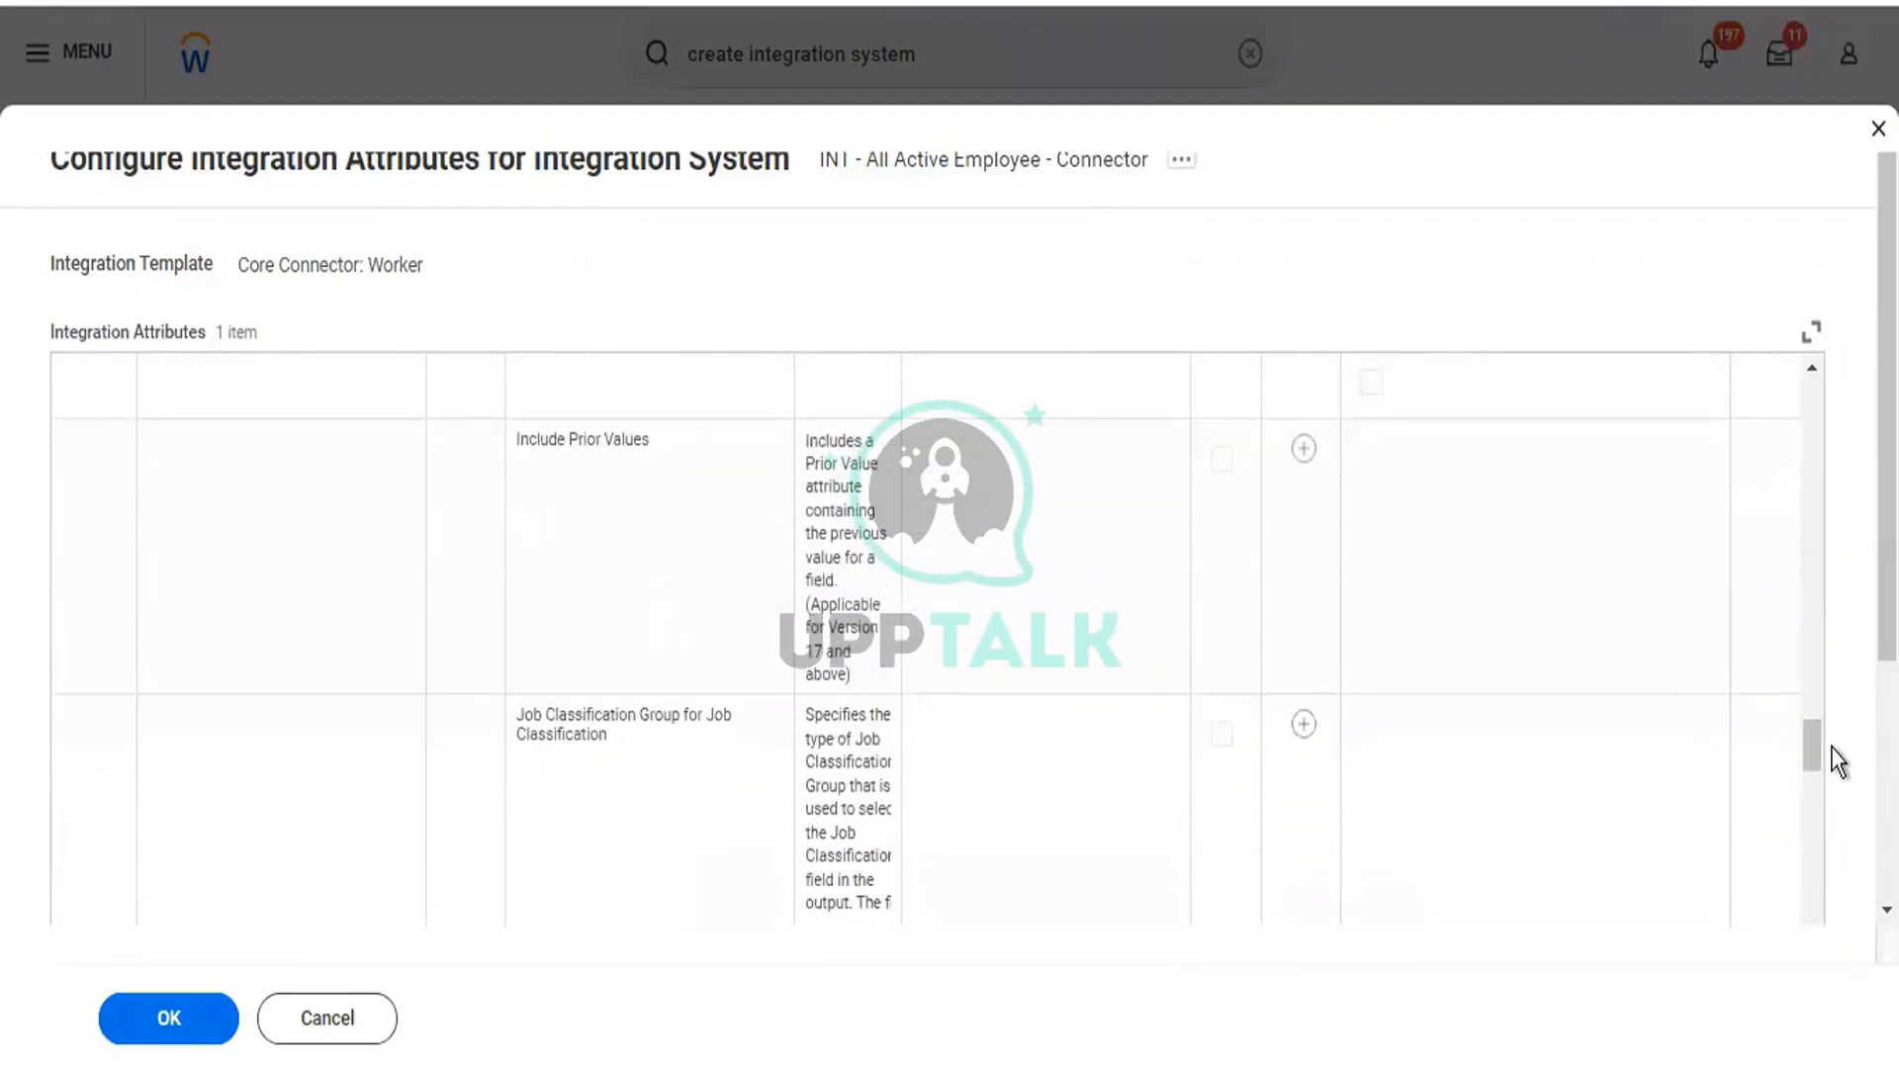
{"action": "key", "text": "ctrl+f"}
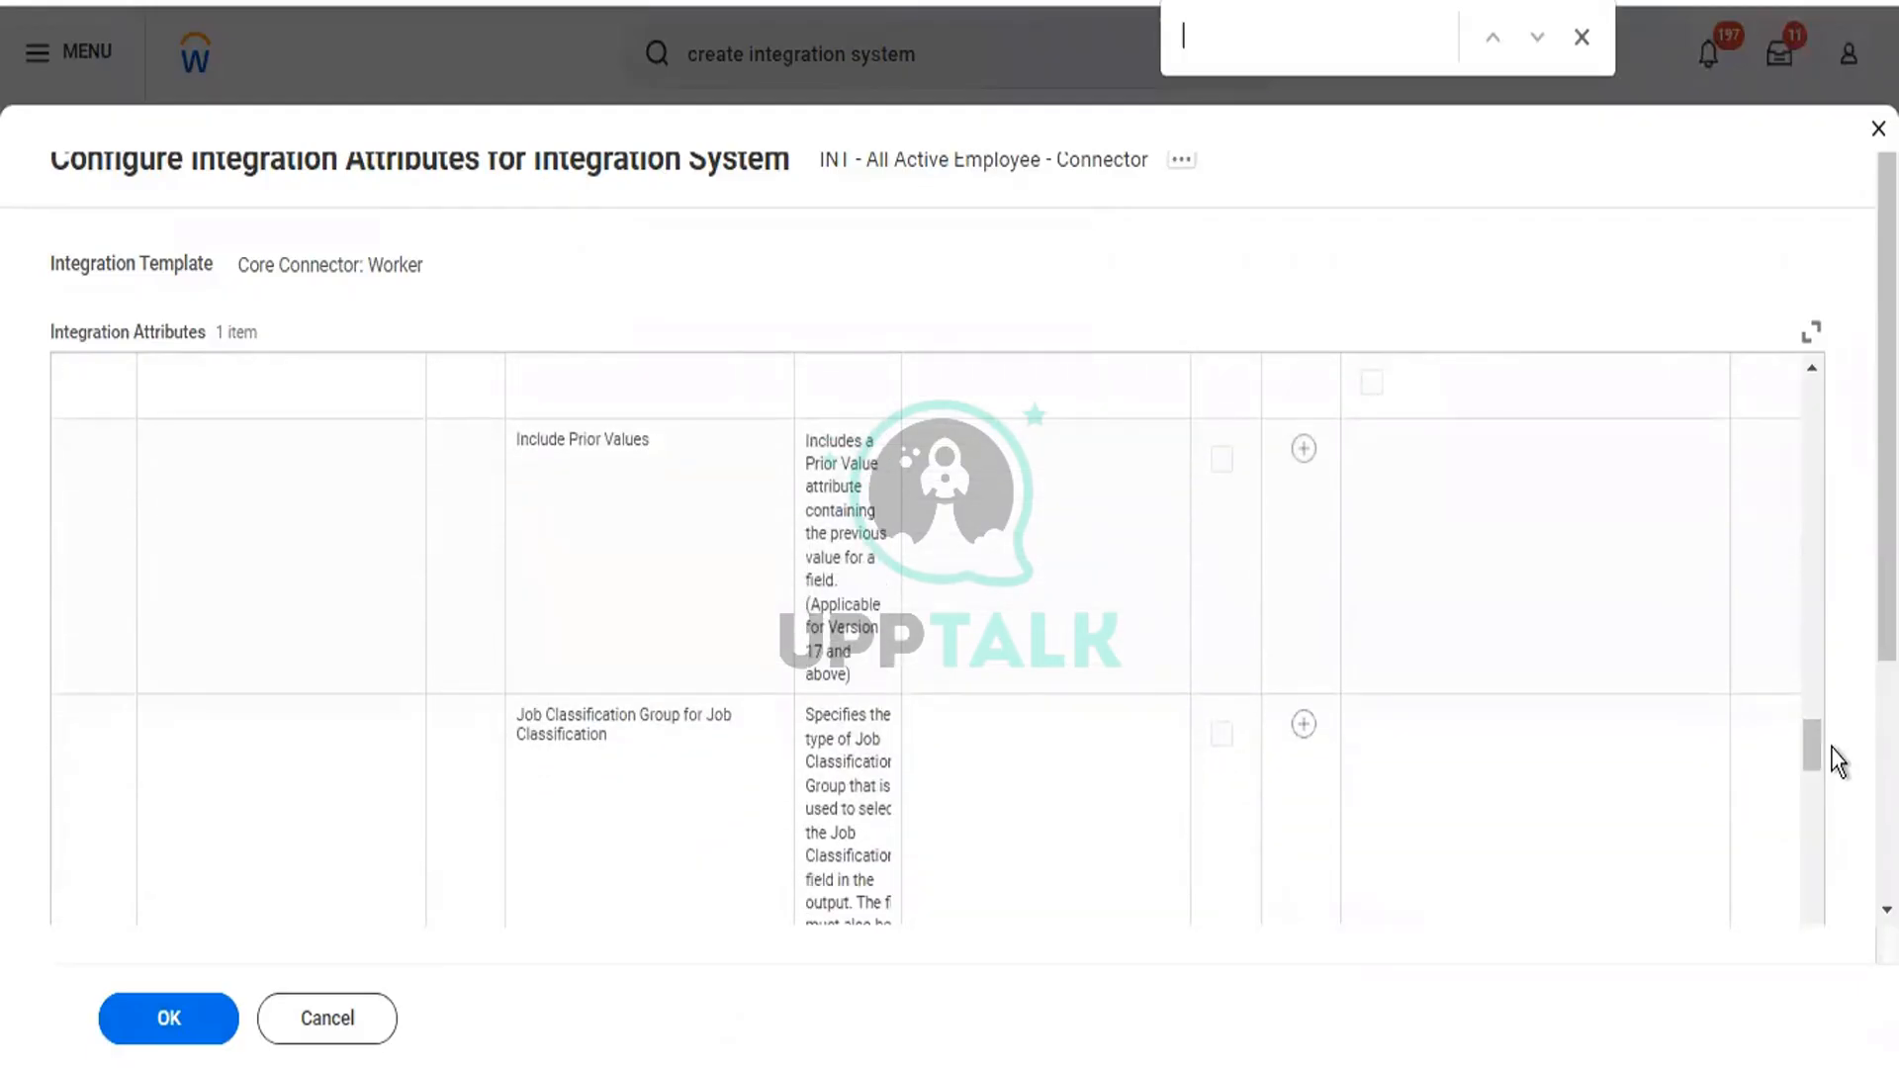
{"action": "type", "text": "requi"}
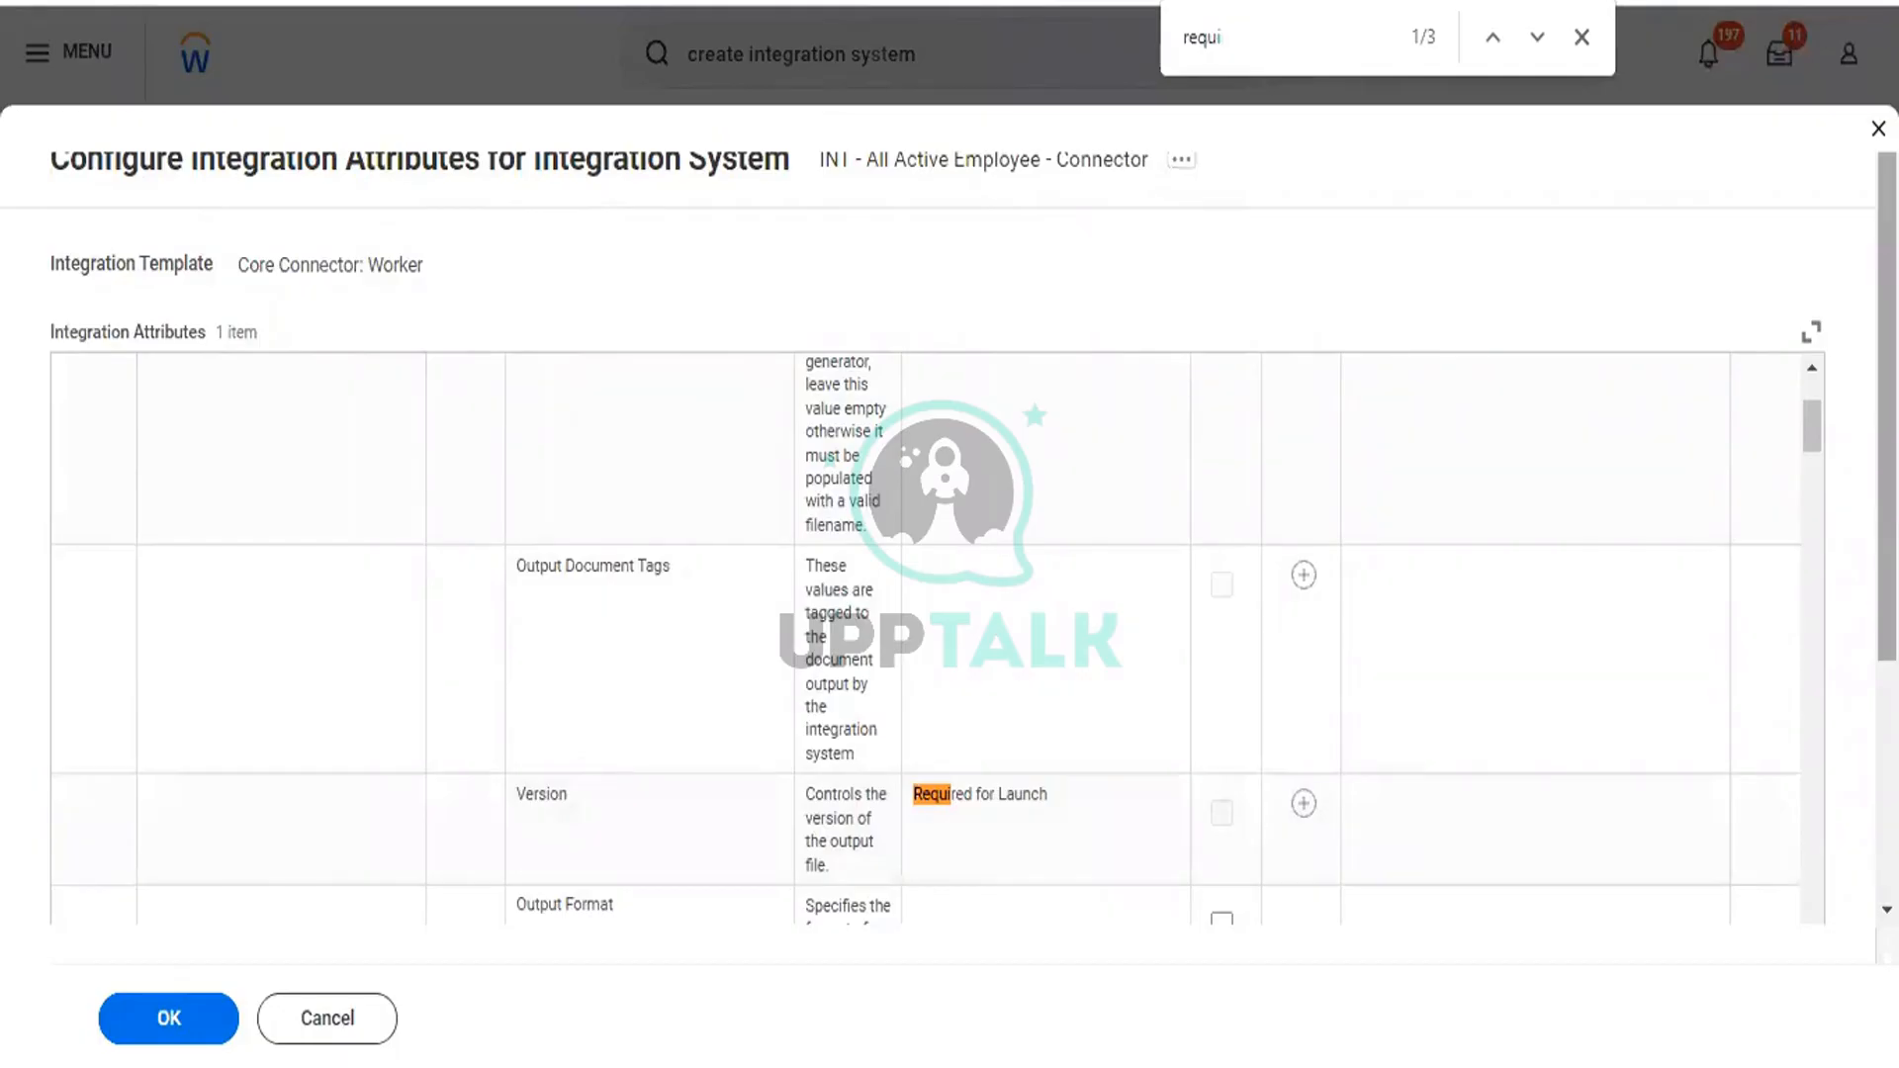
{"action": "scroll", "coordinate": [949, 593], "scroll_direction": "down", "scroll_amount": 2}
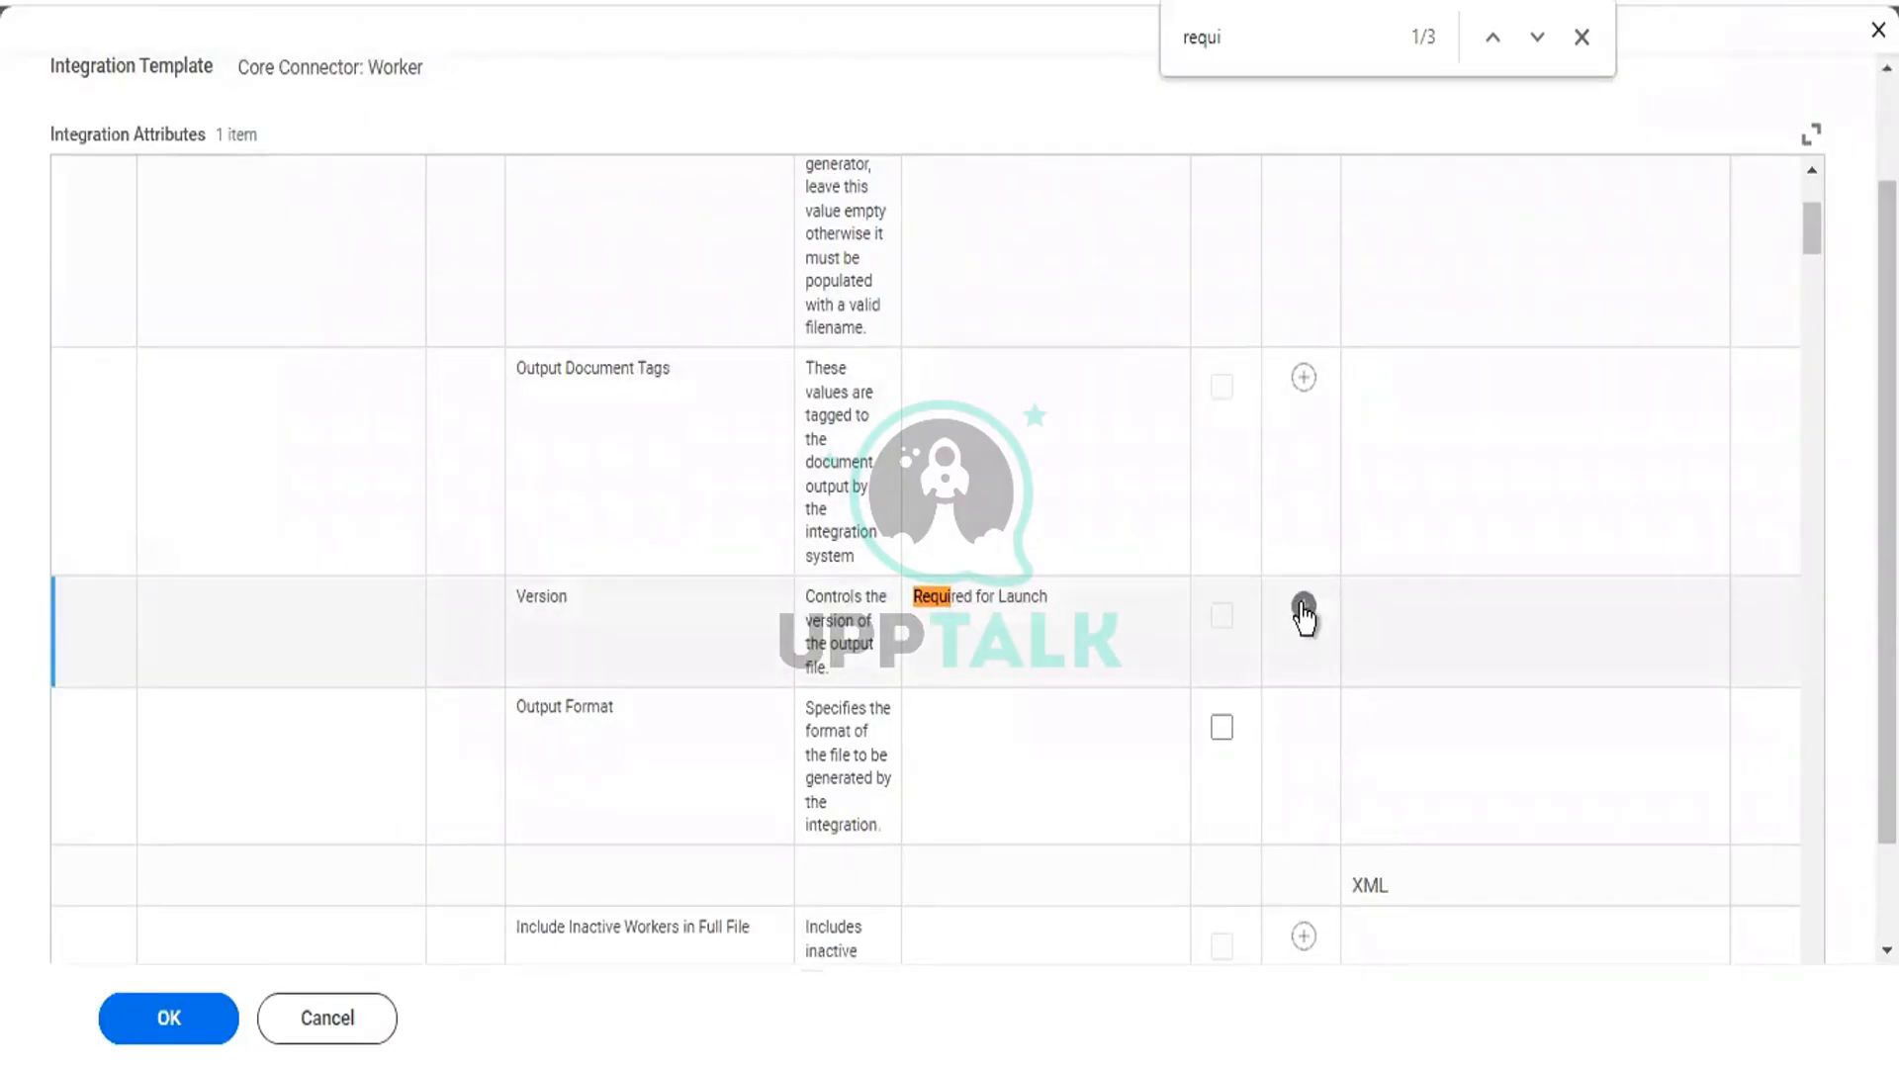
{"action": "left_click", "coordinate": [1303, 607]}
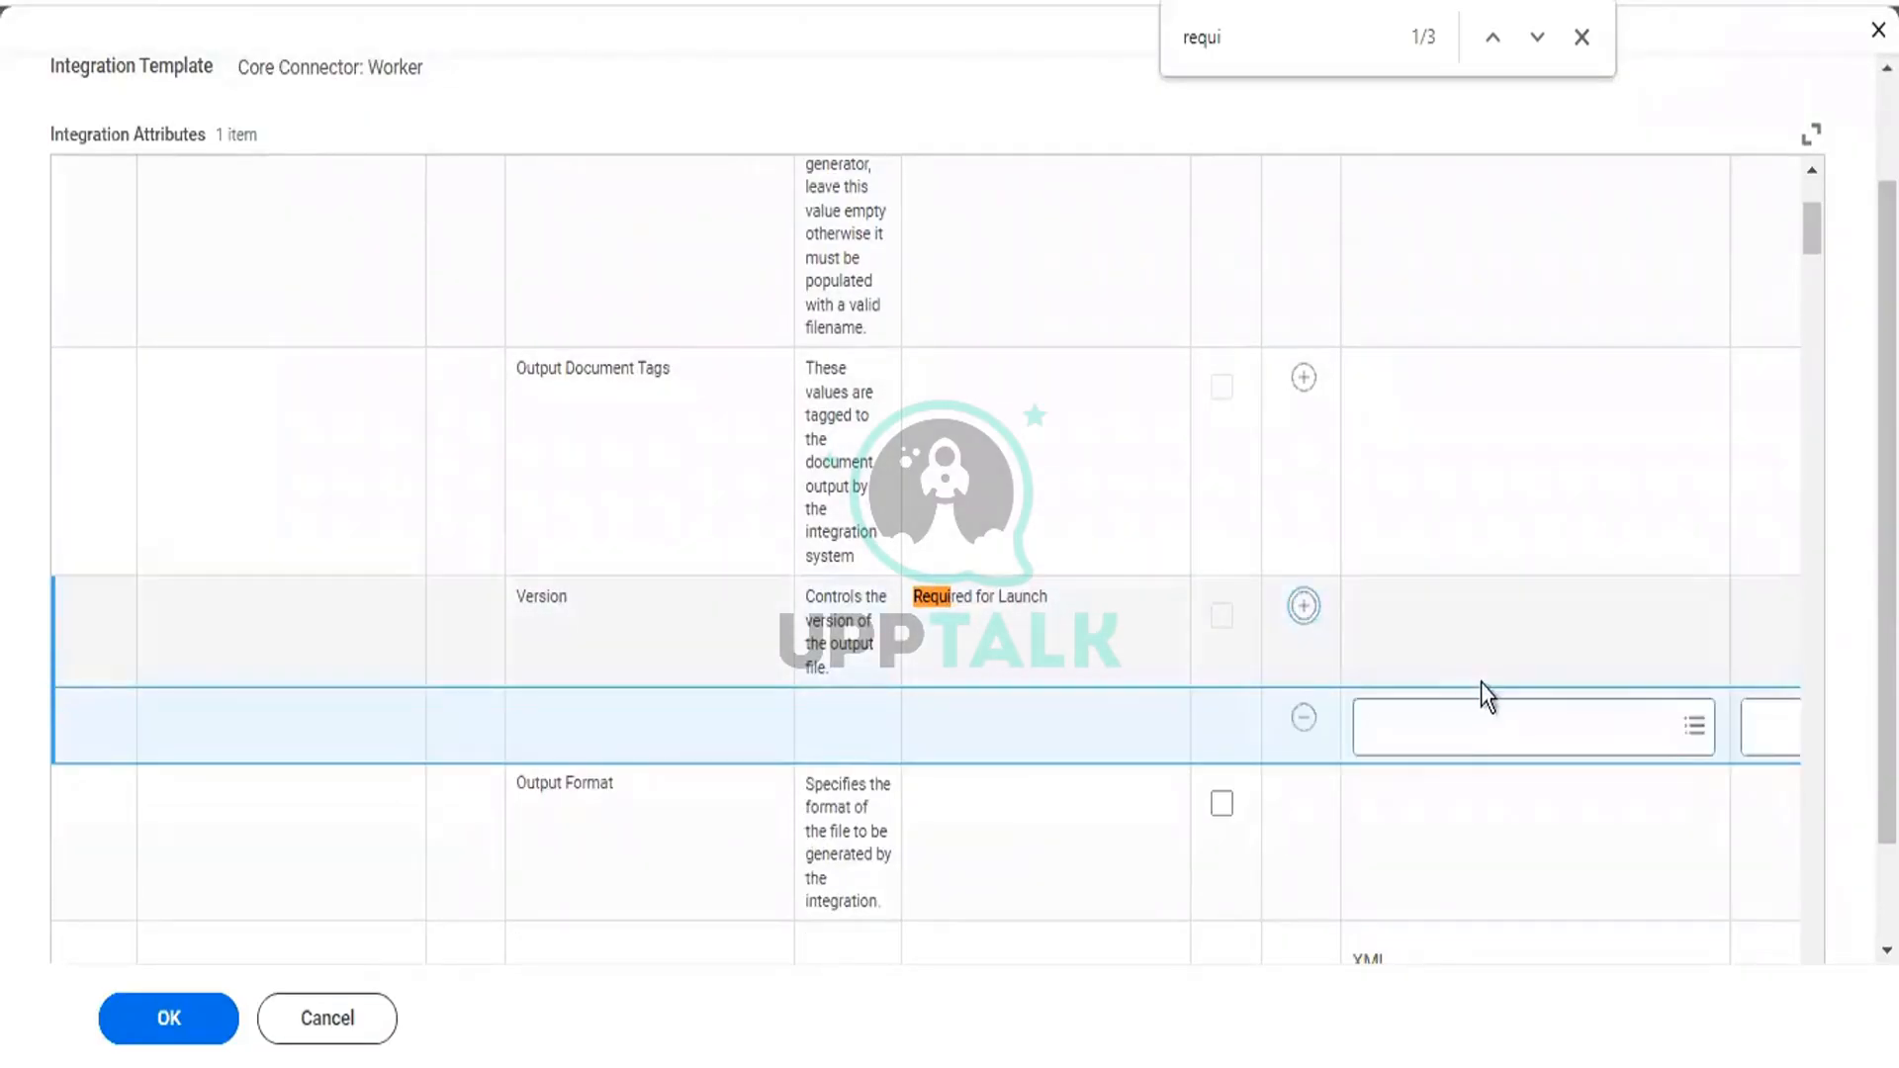
{"action": "left_click", "coordinate": [1483, 729]}
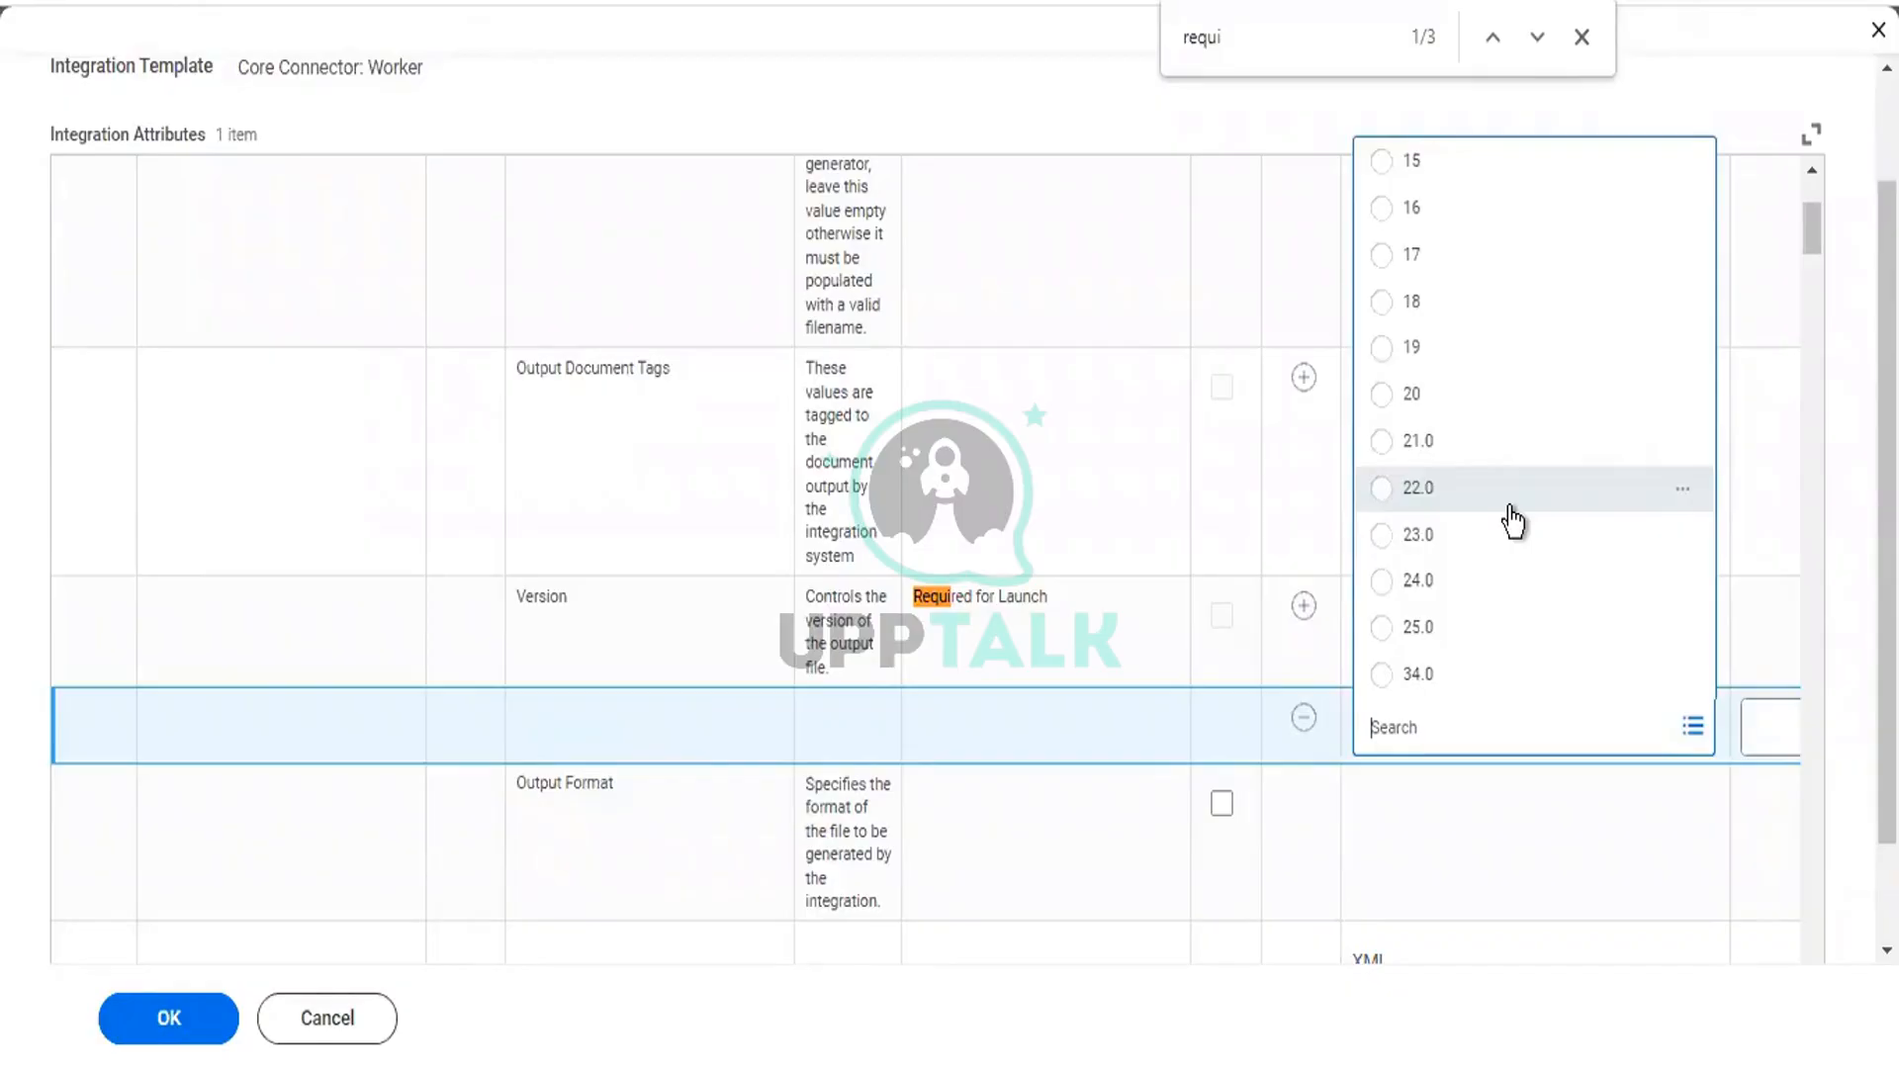
{"action": "left_click", "coordinate": [1446, 683]}
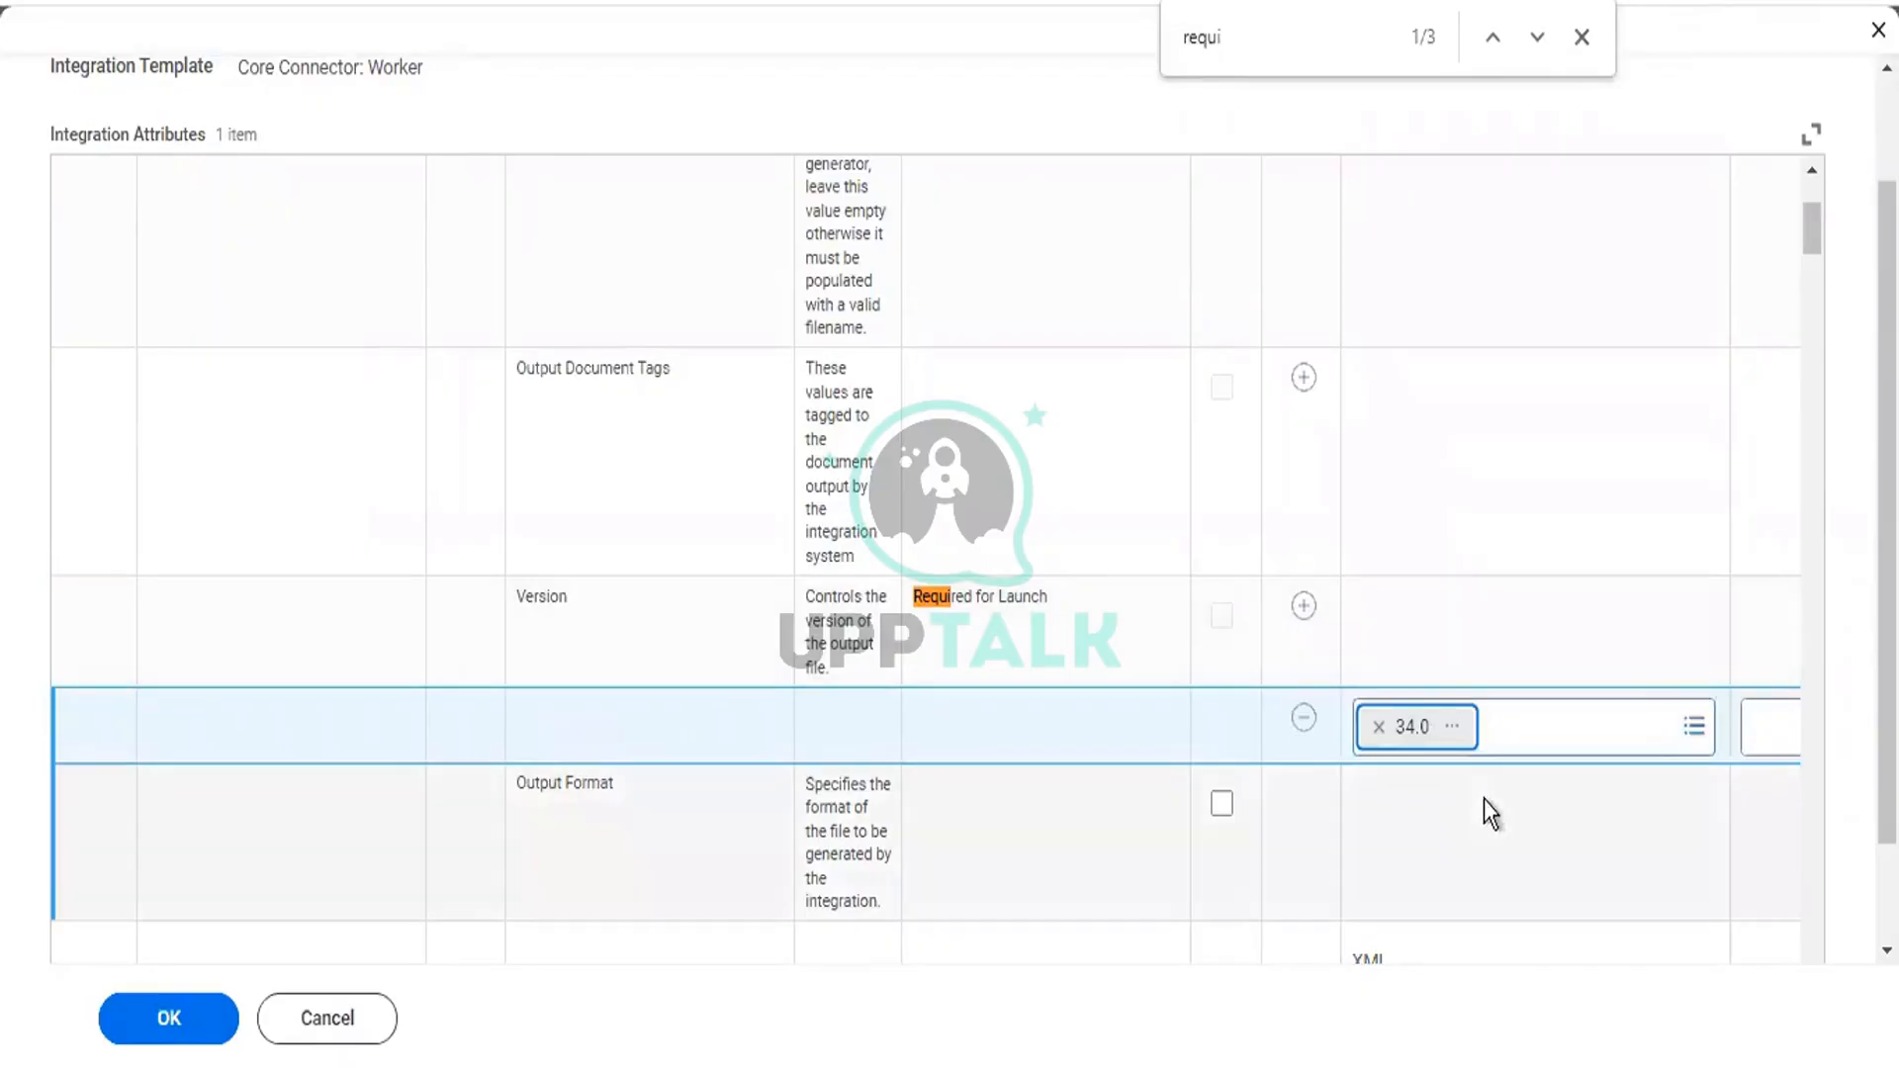
Step: Check the environment restriction options for the Version value without selecting any, and save the integration attributes
{"action": "left_click", "coordinate": [1775, 727]}
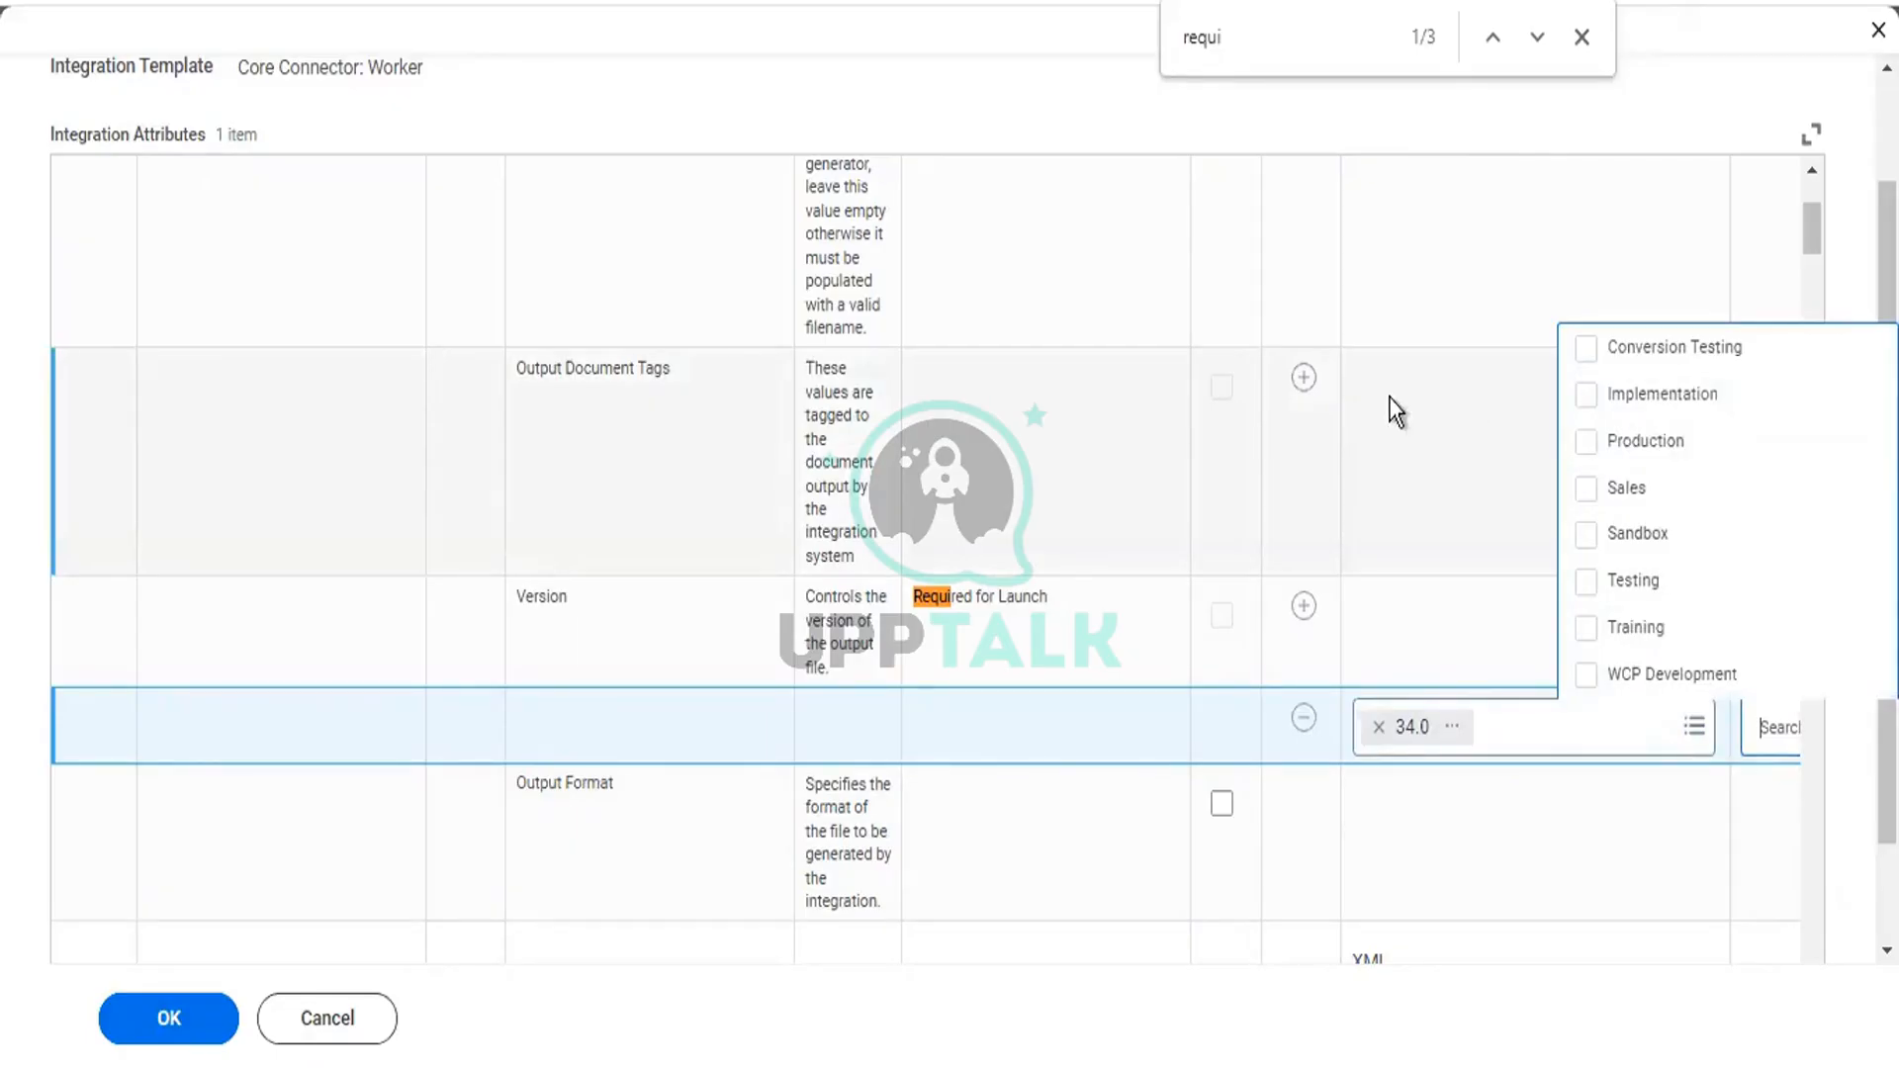
{"action": "left_click", "coordinate": [730, 504]}
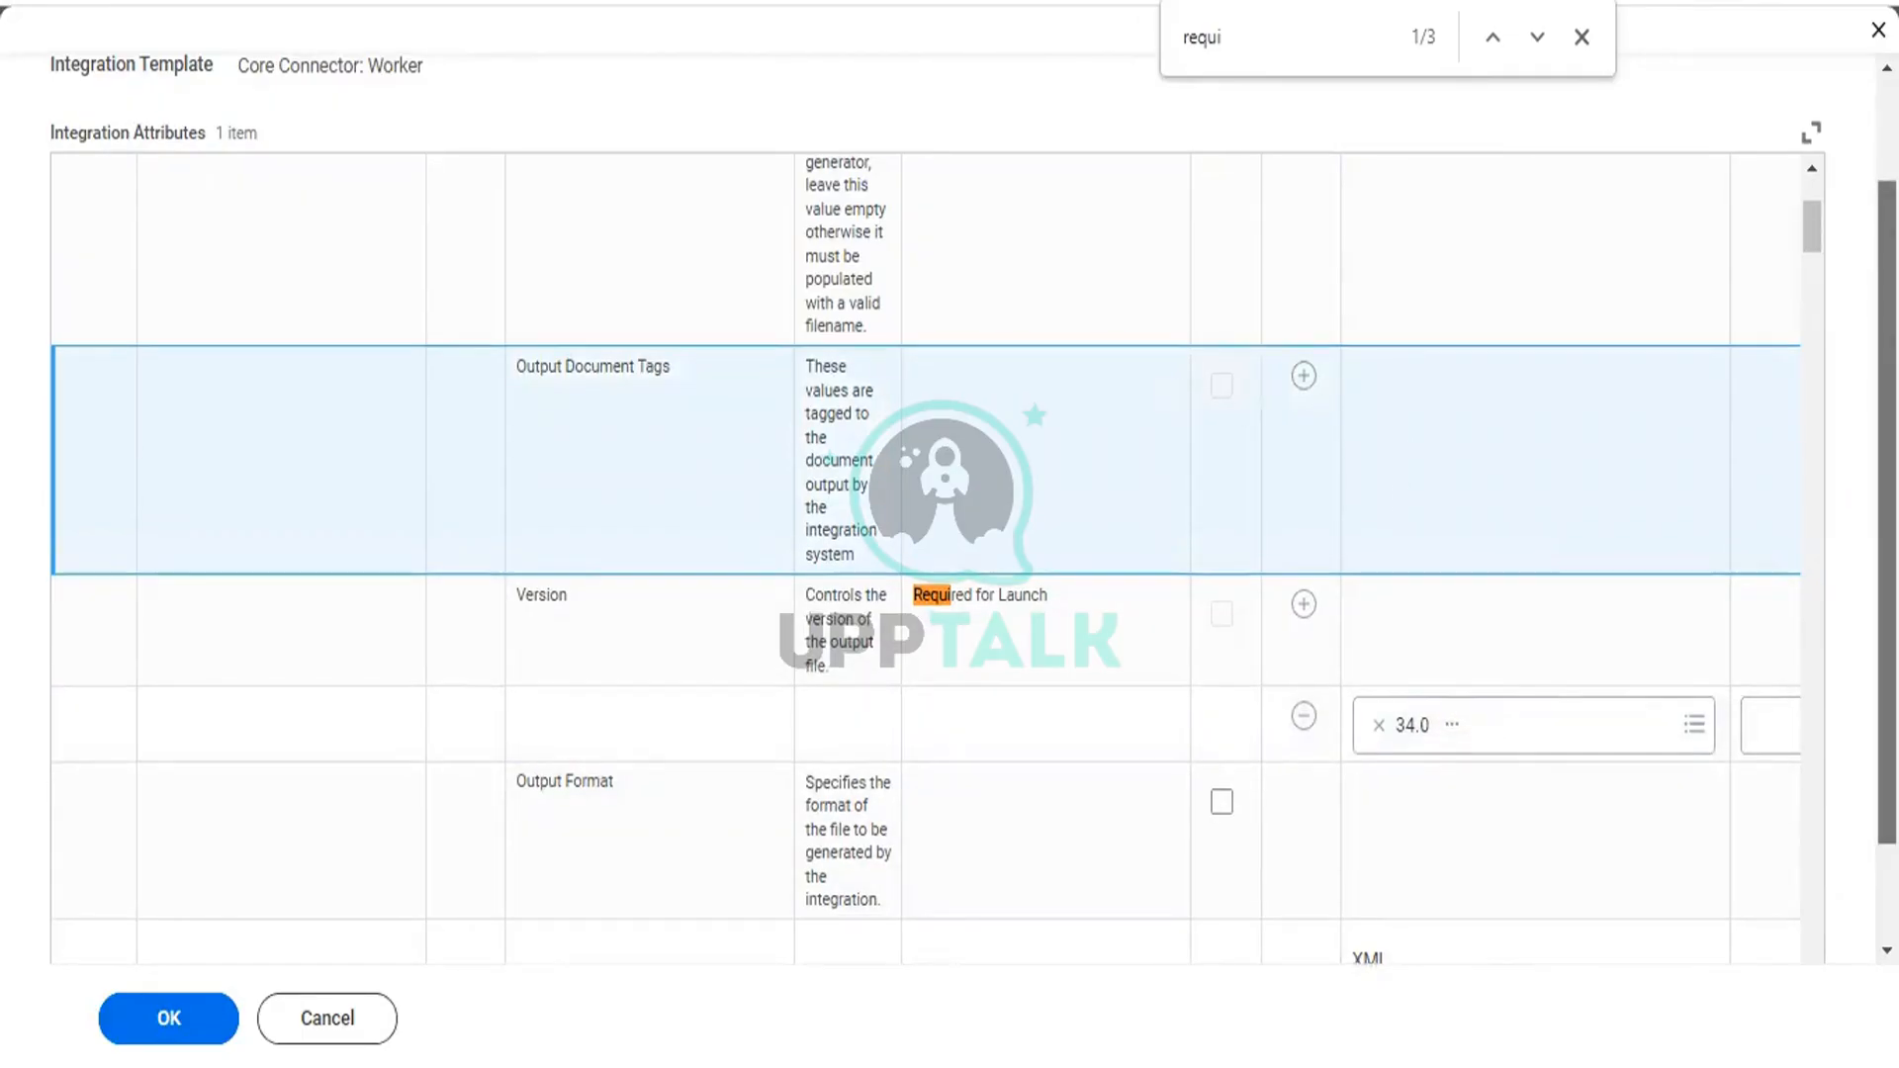
{"action": "scroll", "coordinate": [949, 510], "scroll_direction": "down", "scroll_amount": 1}
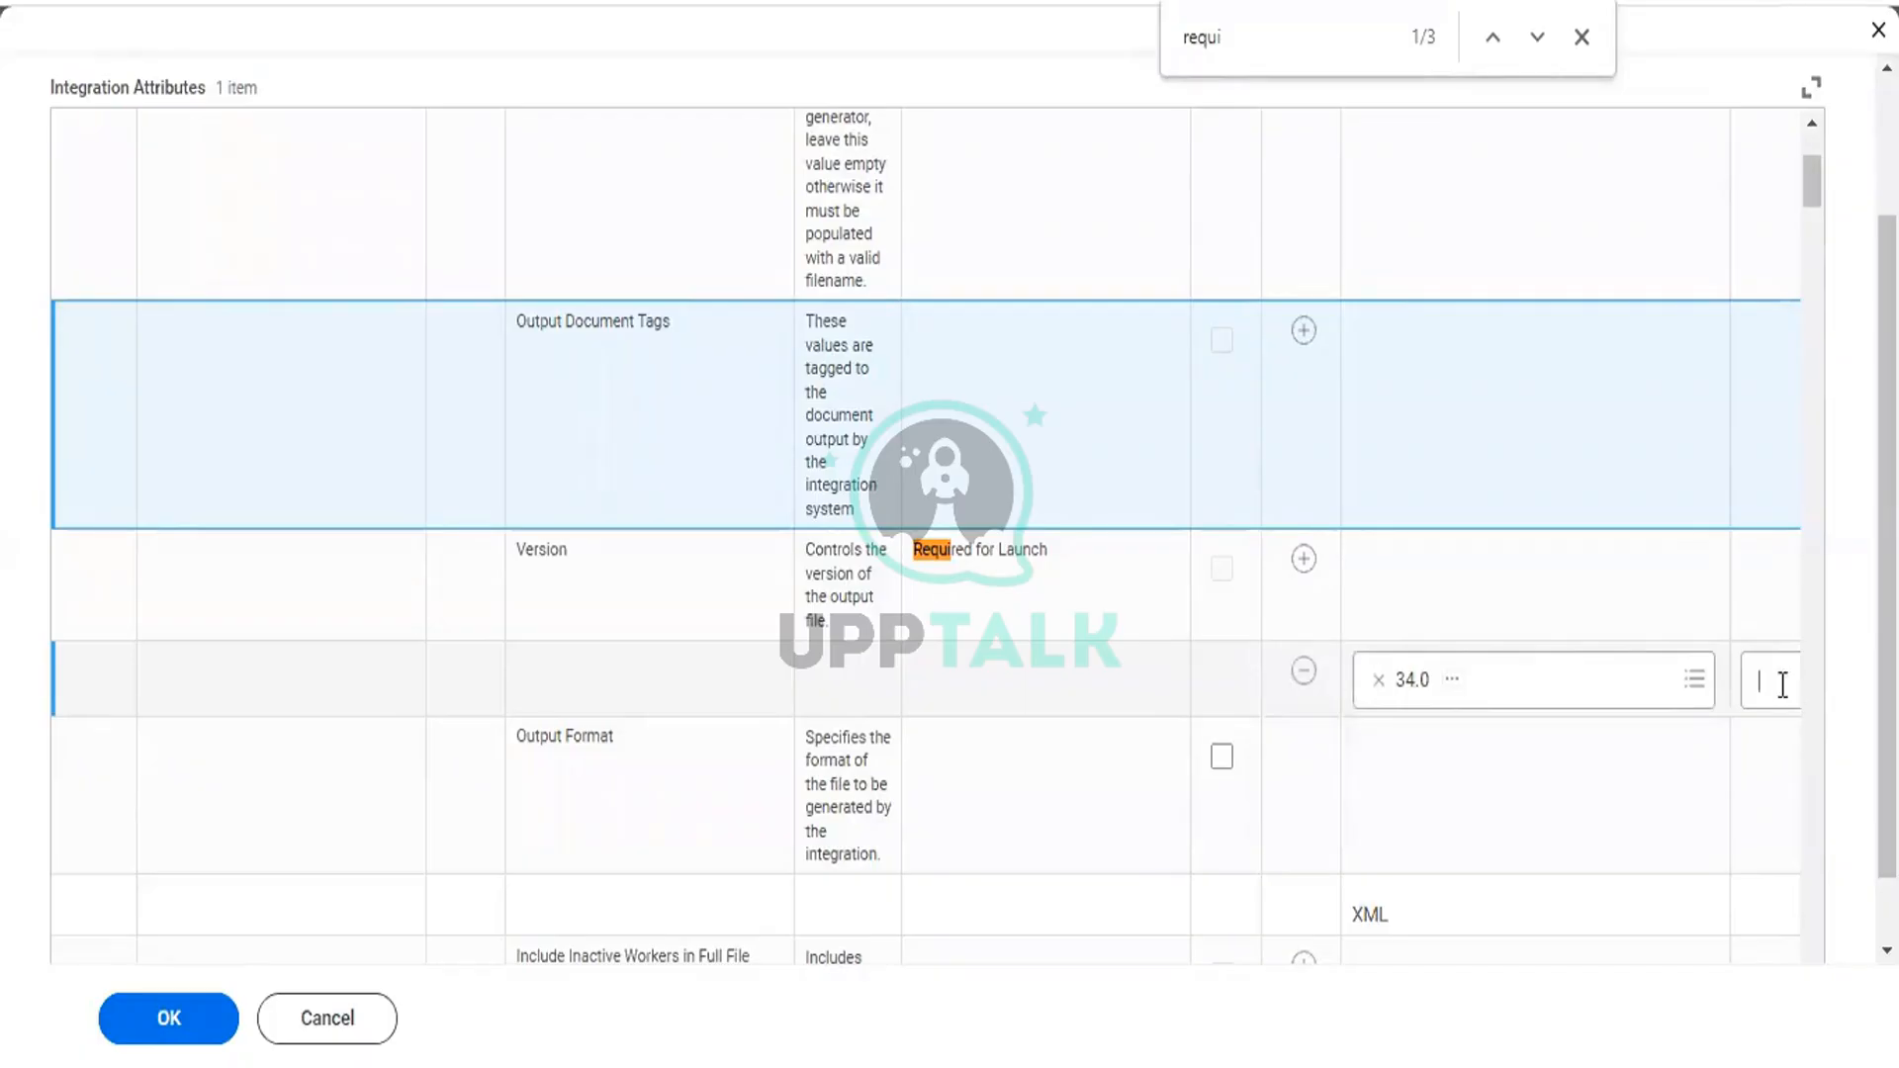
{"action": "left_click", "coordinate": [1782, 684]}
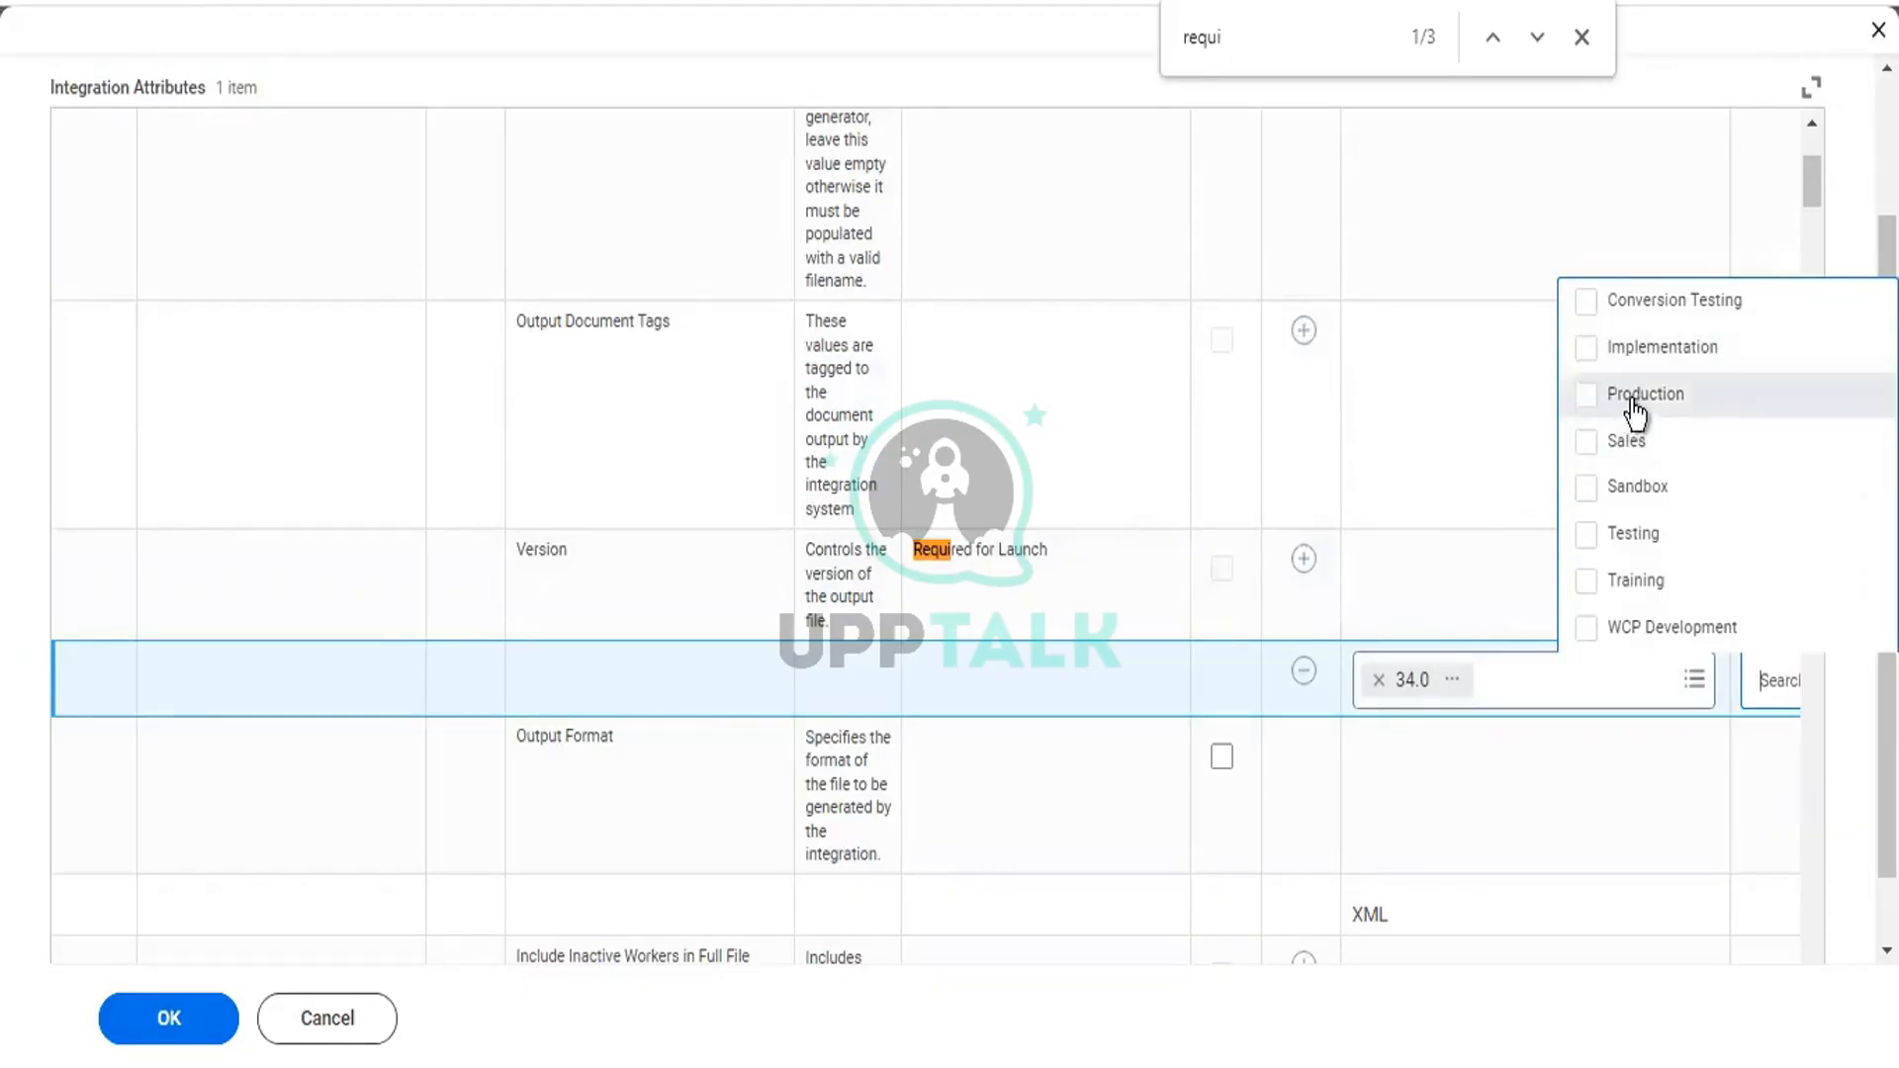
{"action": "left_click", "coordinate": [1212, 611]}
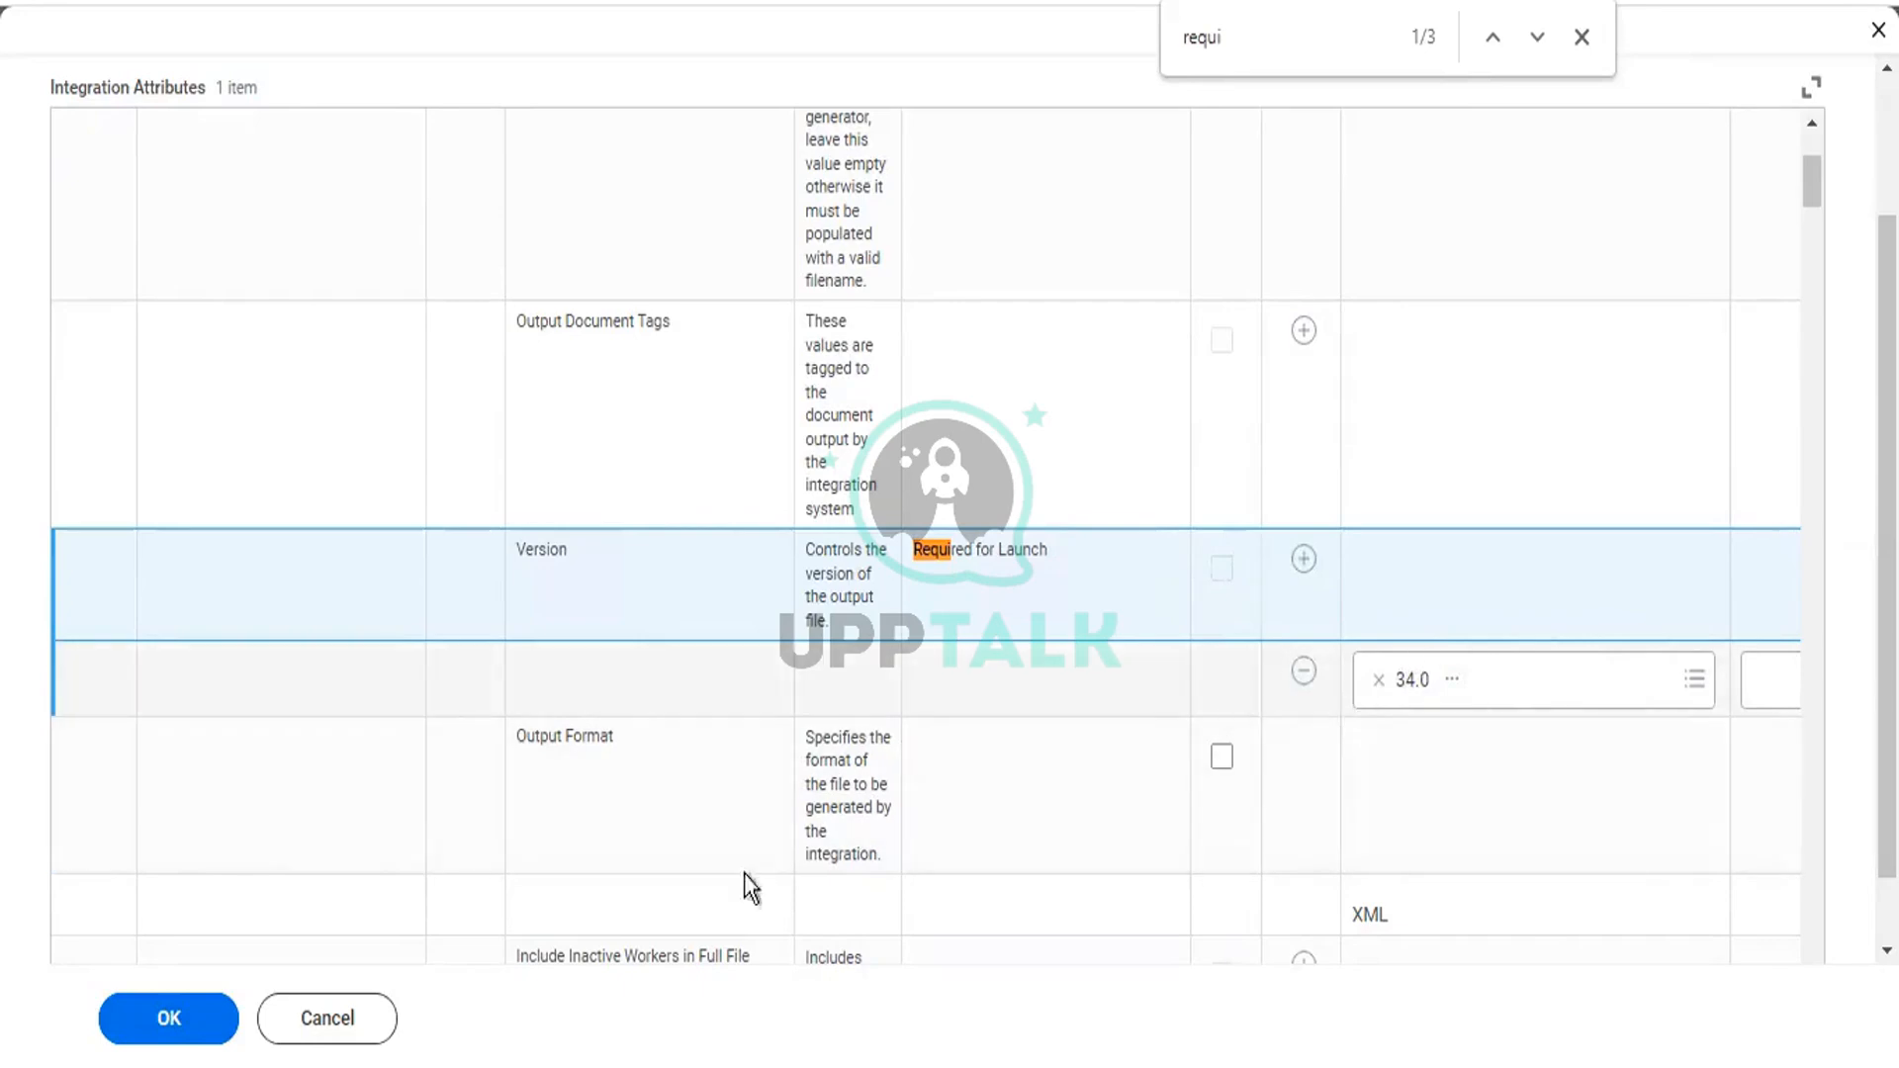
{"action": "left_click", "coordinate": [183, 1029]}
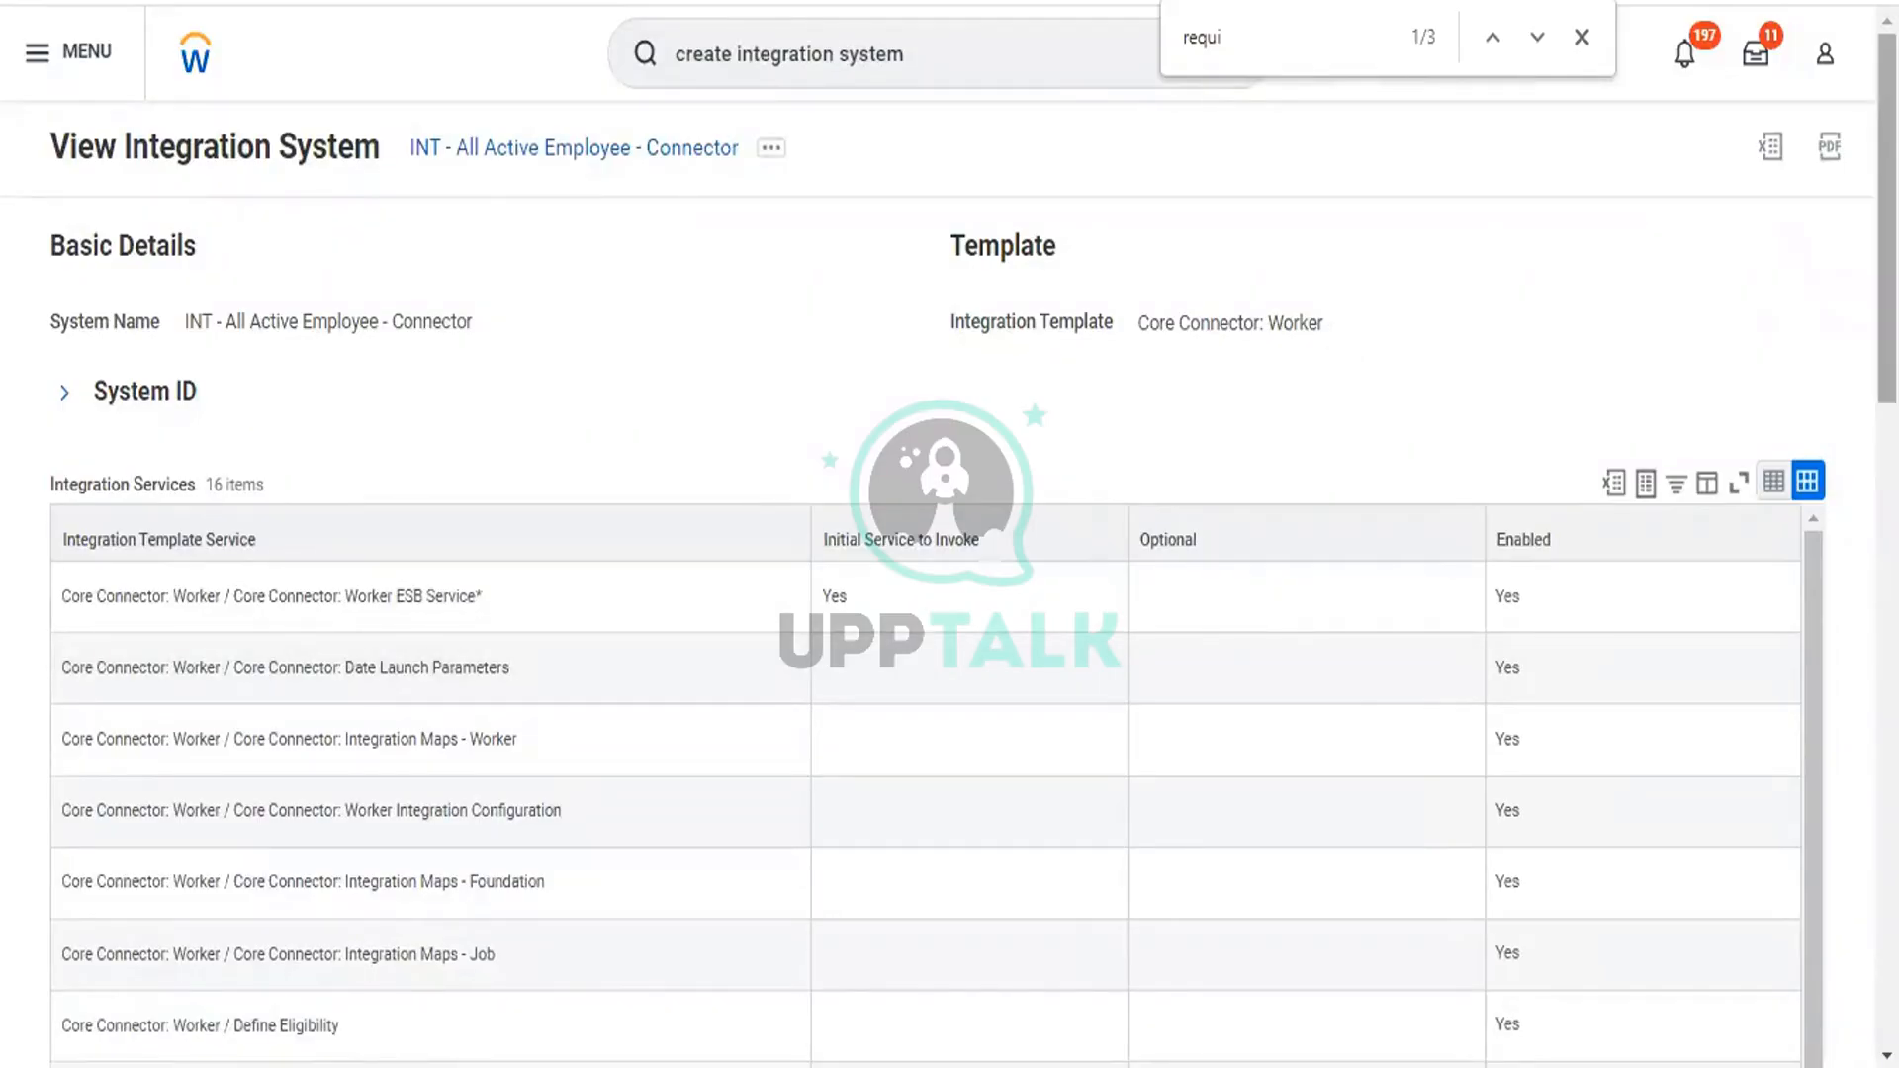
Step: Open the integration field attributes configuration and include Name Data / First Name and Last Name in the Worker Personal Data output
{"action": "mouse_move", "coordinate": [1888, 237]}
{"action": "left_mouse_down"}
{"action": "mouse_move", "coordinate": [1888, 843]}
{"action": "mouse_move", "coordinate": [1887, 235]}
{"action": "left_mouse_up"}
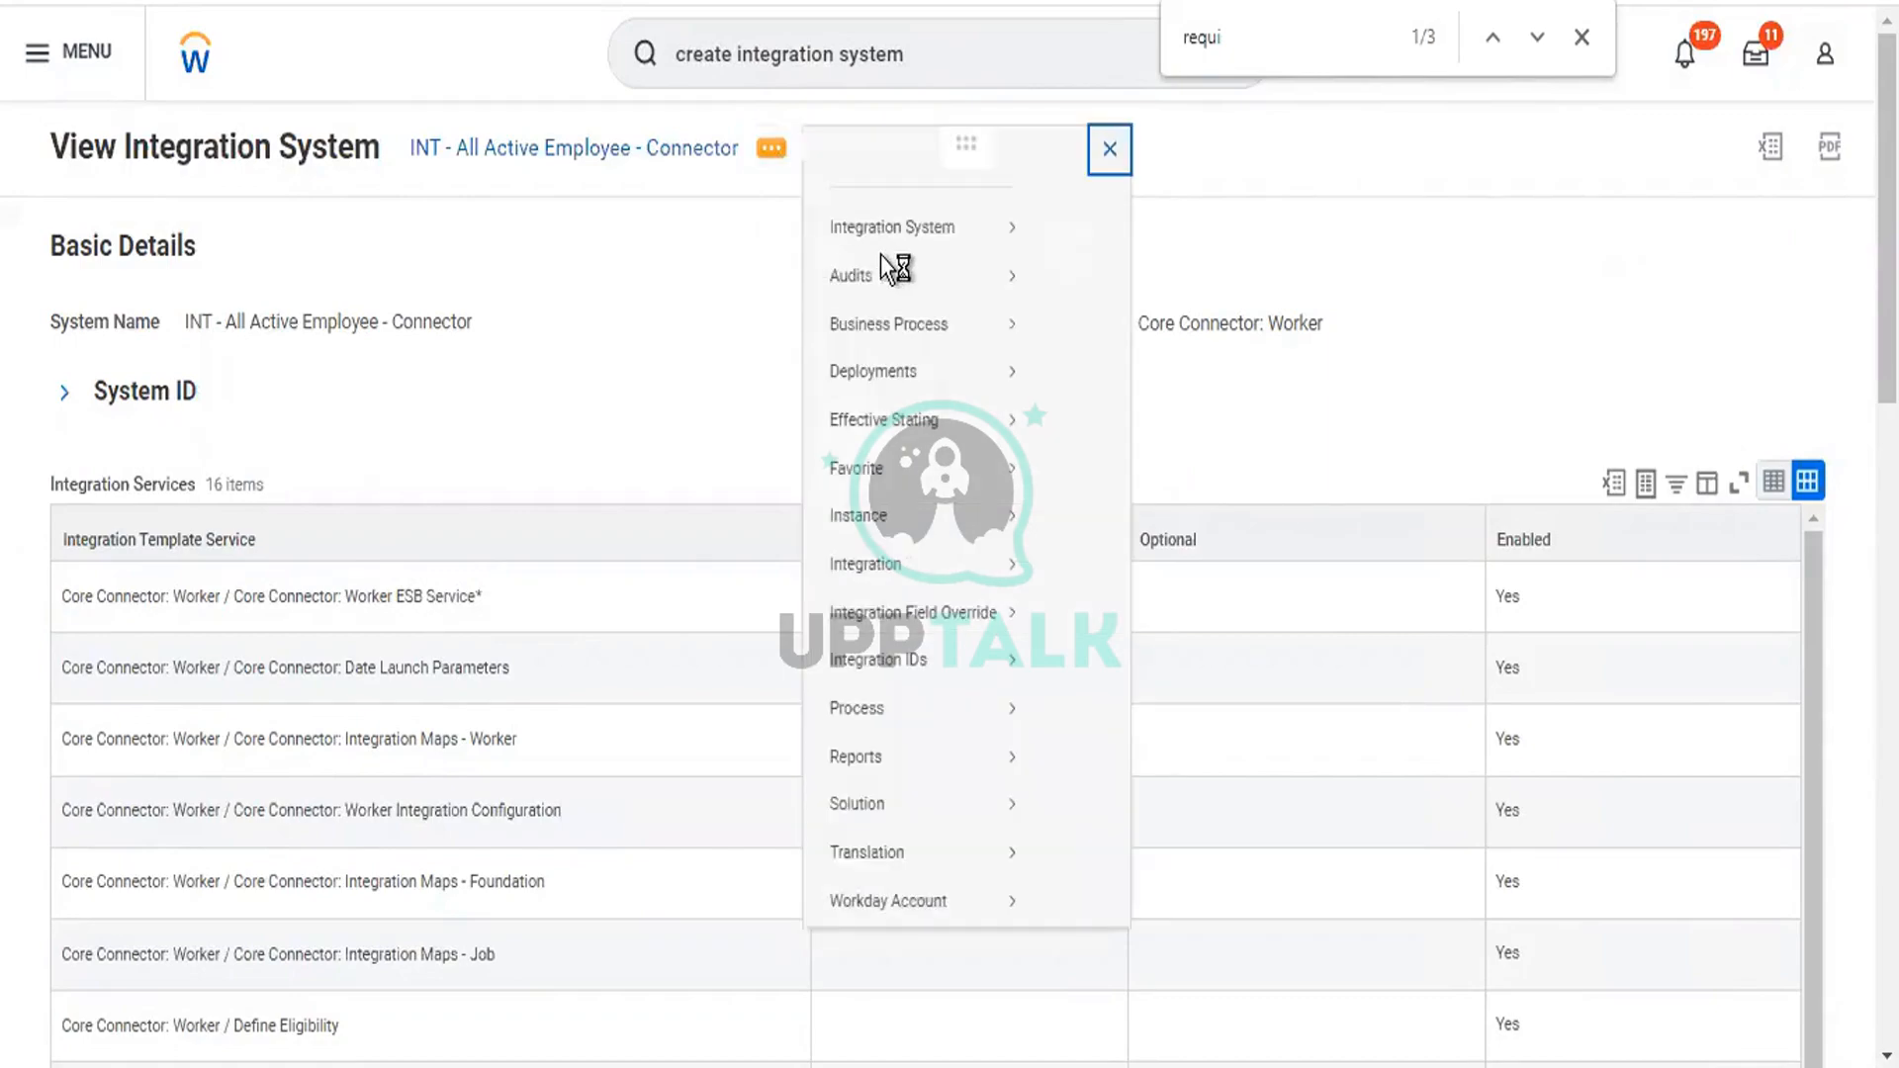
{"action": "mouse_move", "coordinate": [885, 255]}
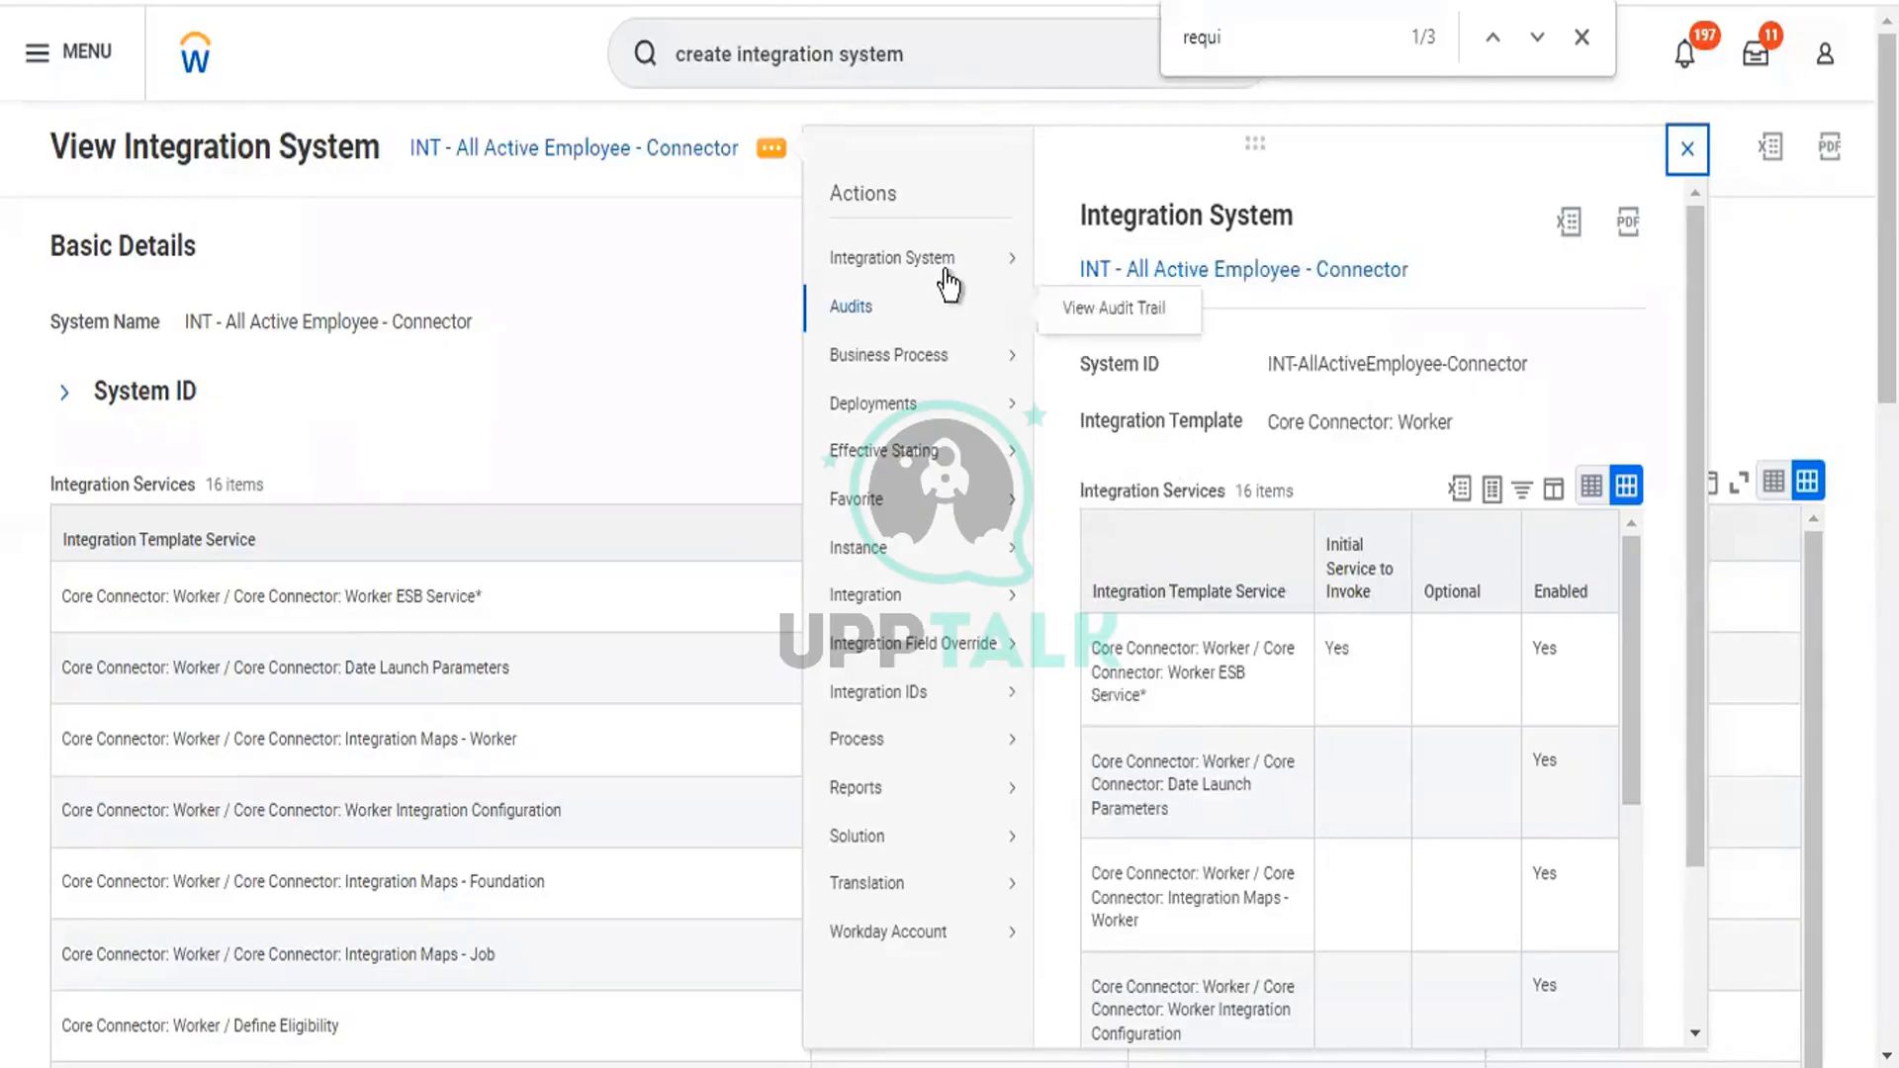
{"action": "mouse_move", "coordinate": [990, 259]}
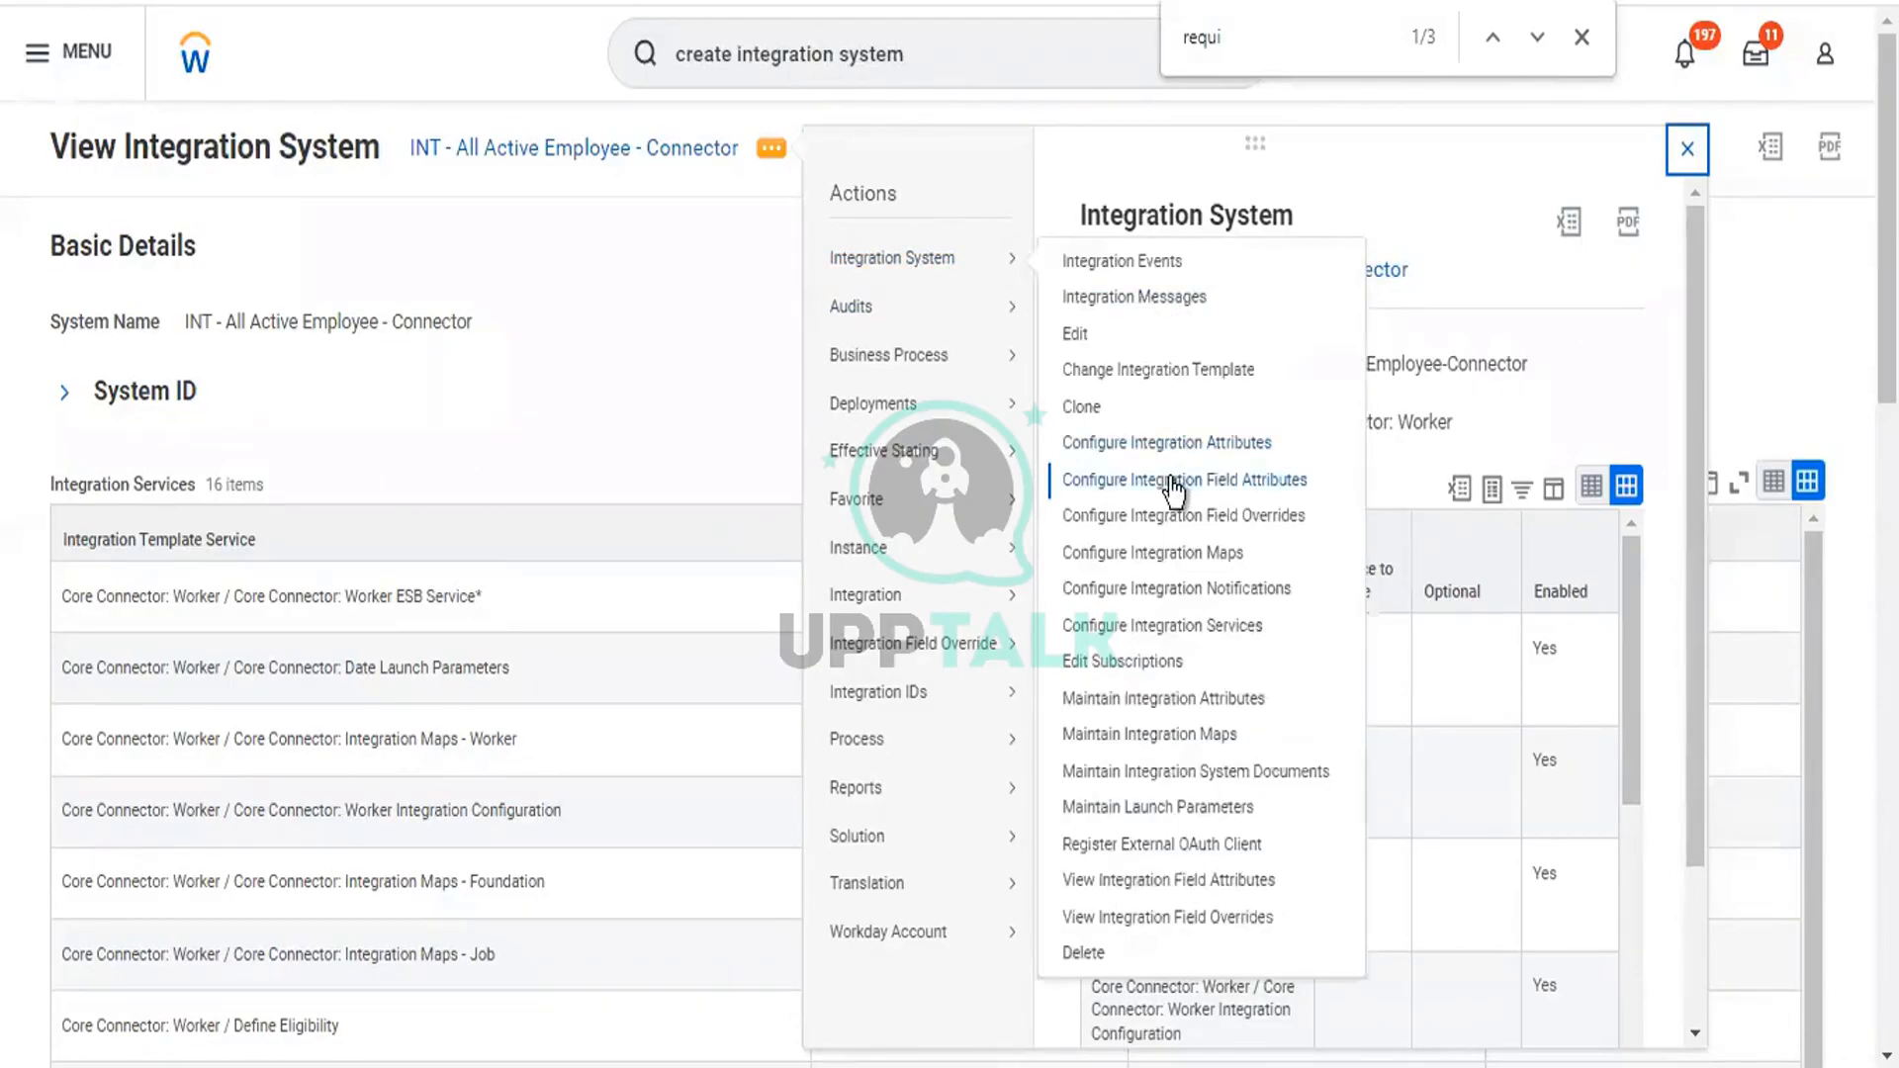
{"action": "left_click", "coordinate": [1170, 479]}
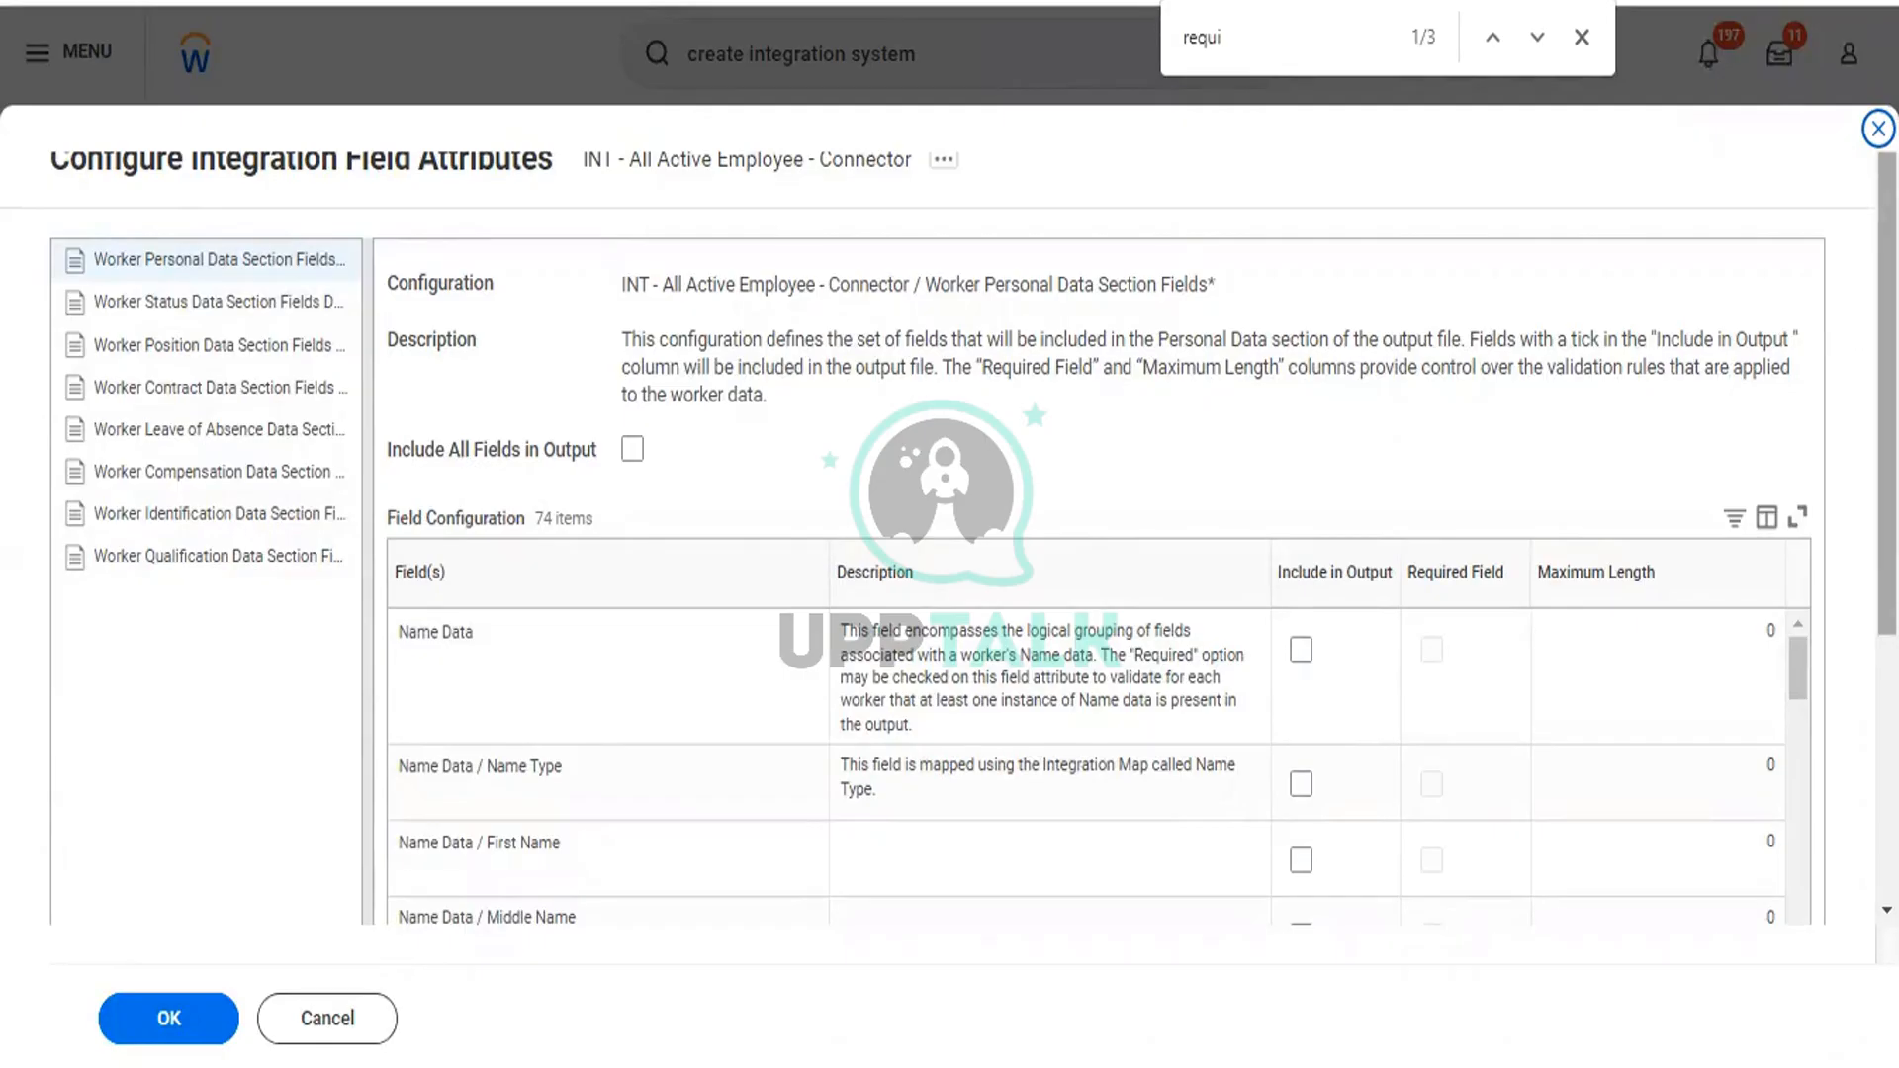
{"action": "scroll", "coordinate": [950, 534], "scroll_direction": "down", "scroll_amount": 2}
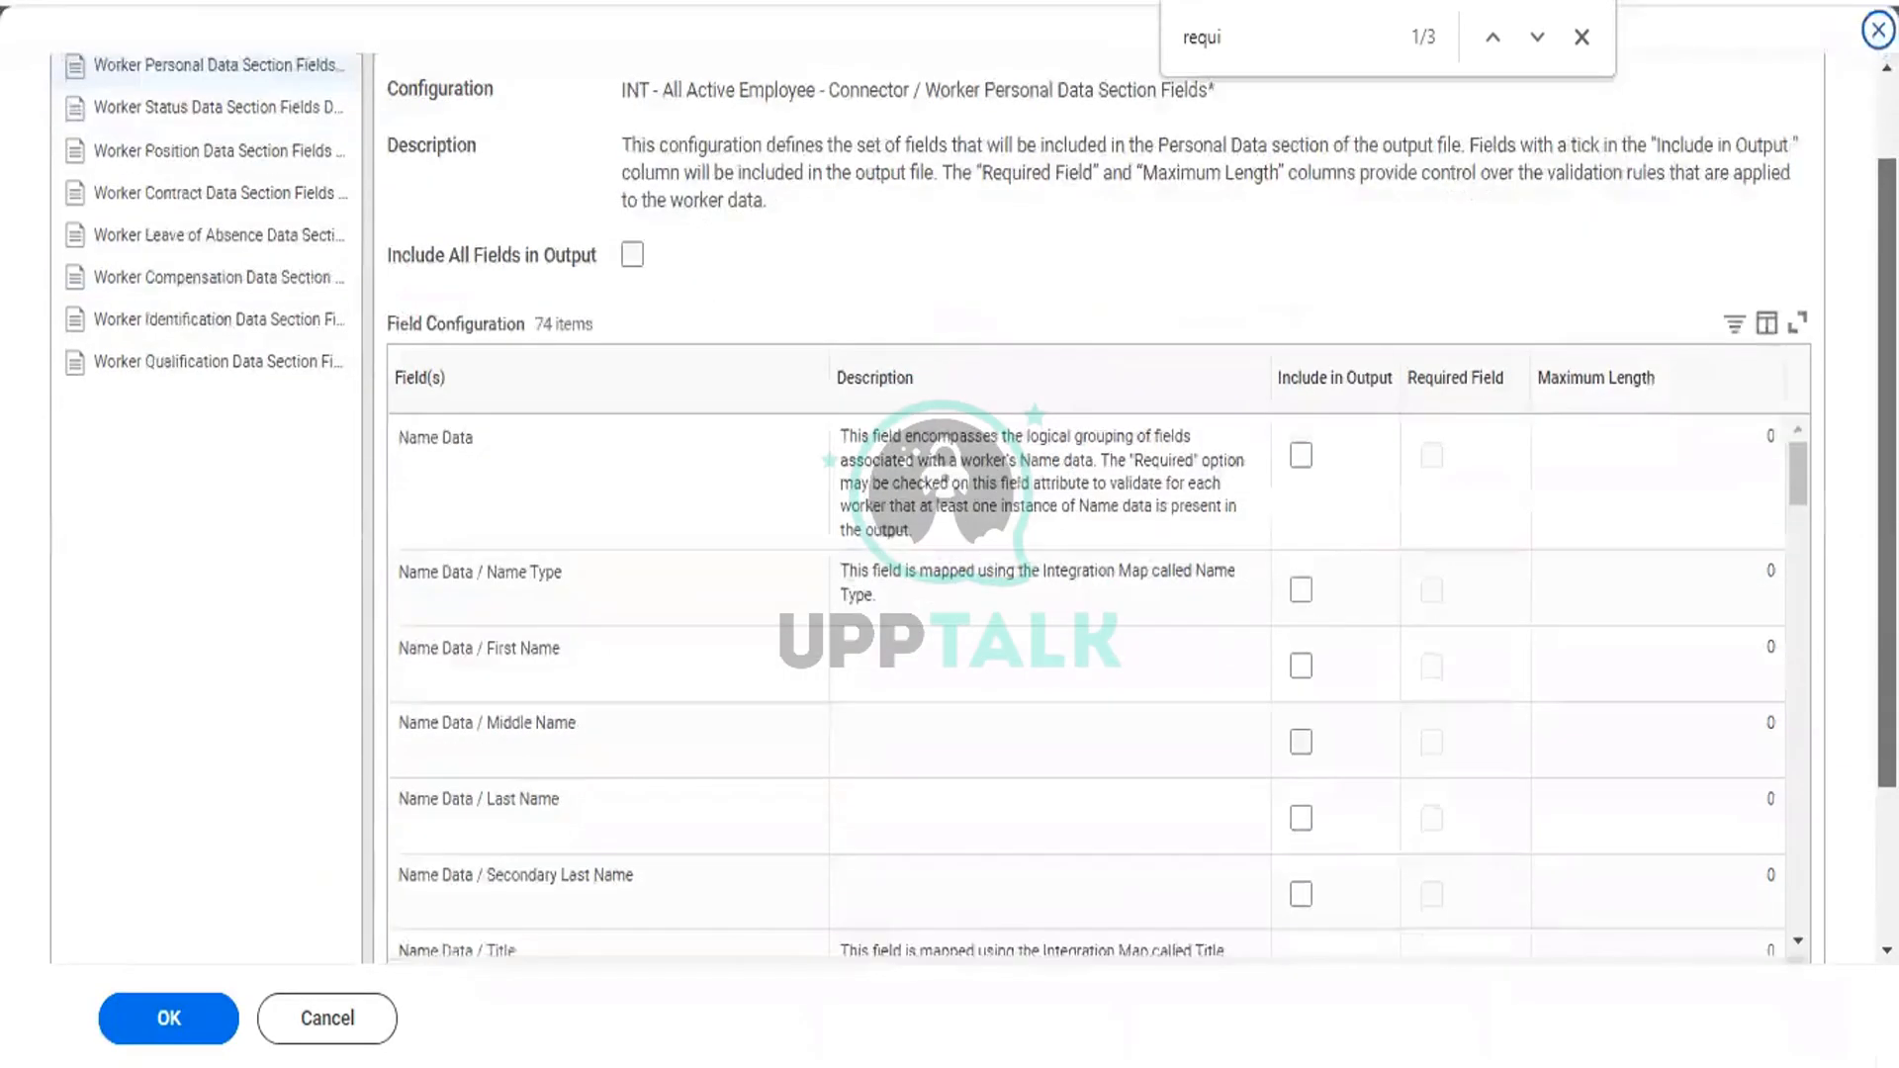
{"action": "scroll", "coordinate": [1520, 354], "scroll_direction": "down", "scroll_amount": 2}
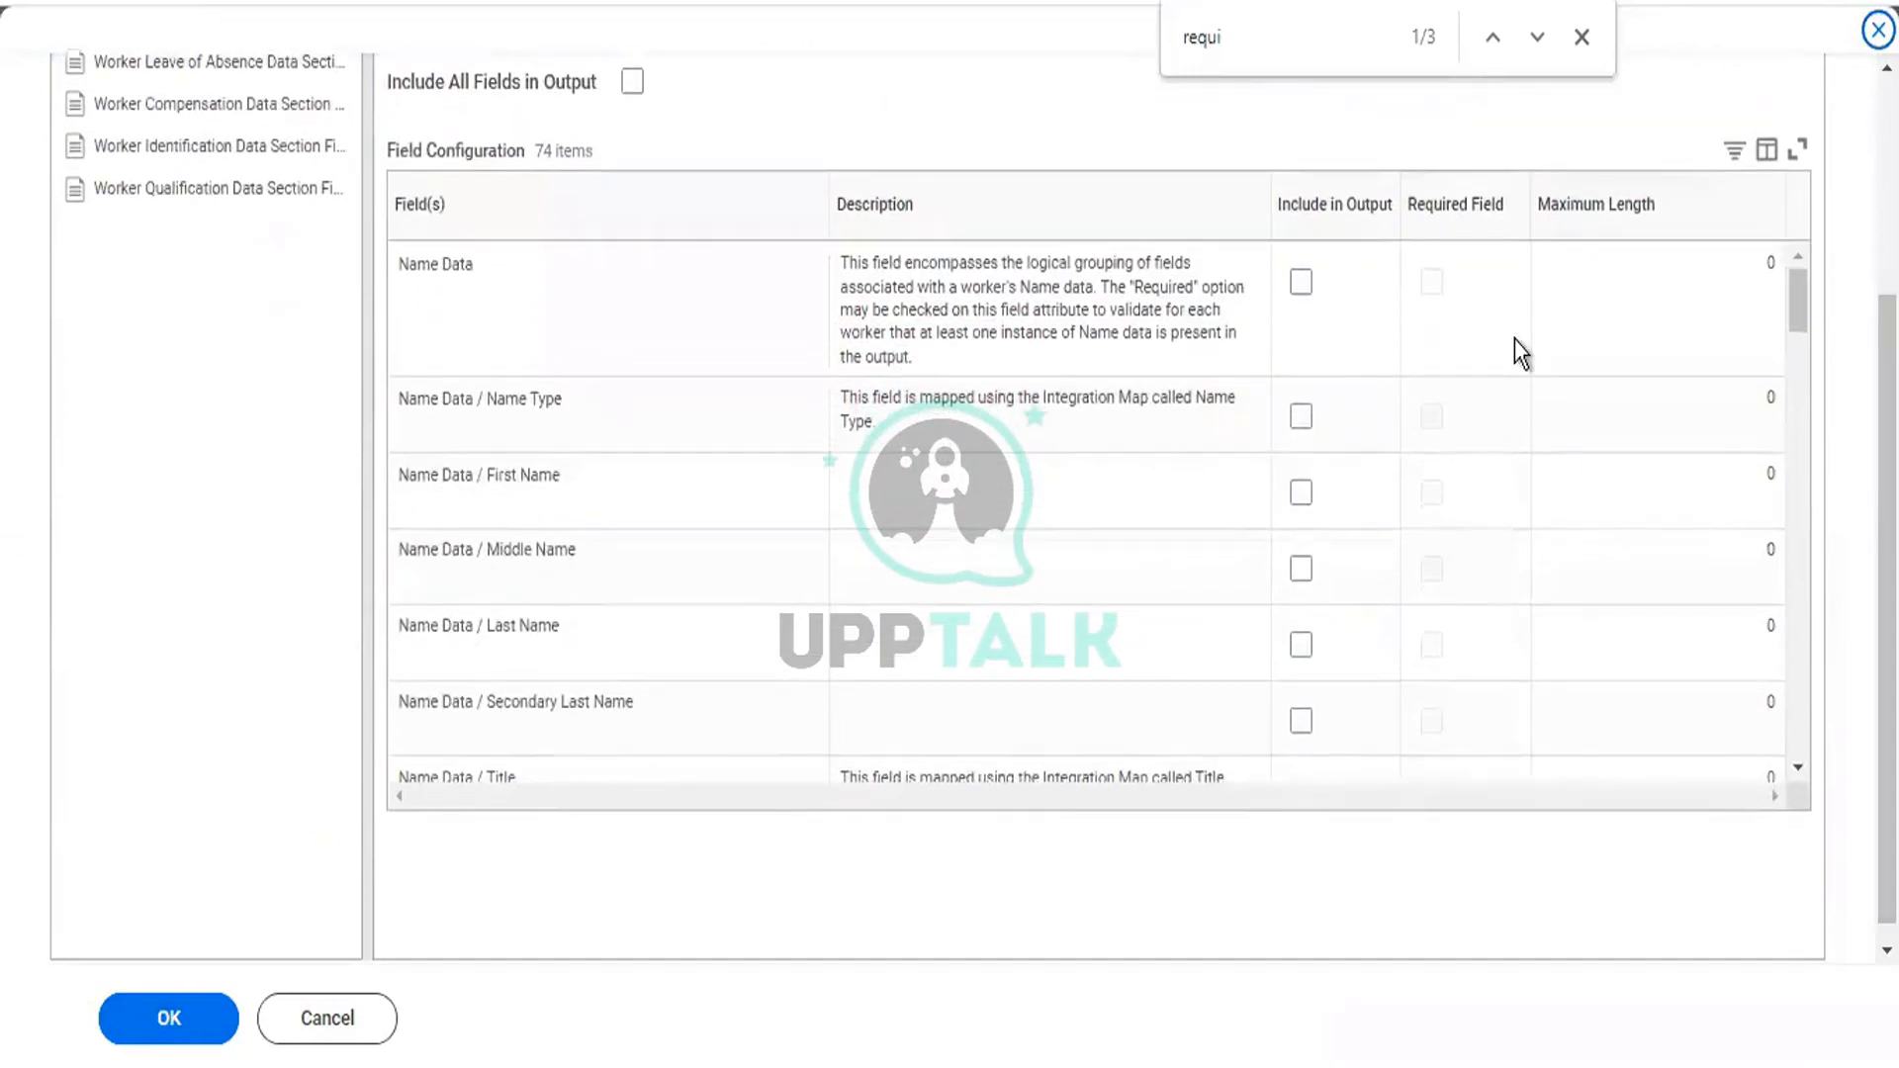
{"action": "left_click", "coordinate": [1300, 495]}
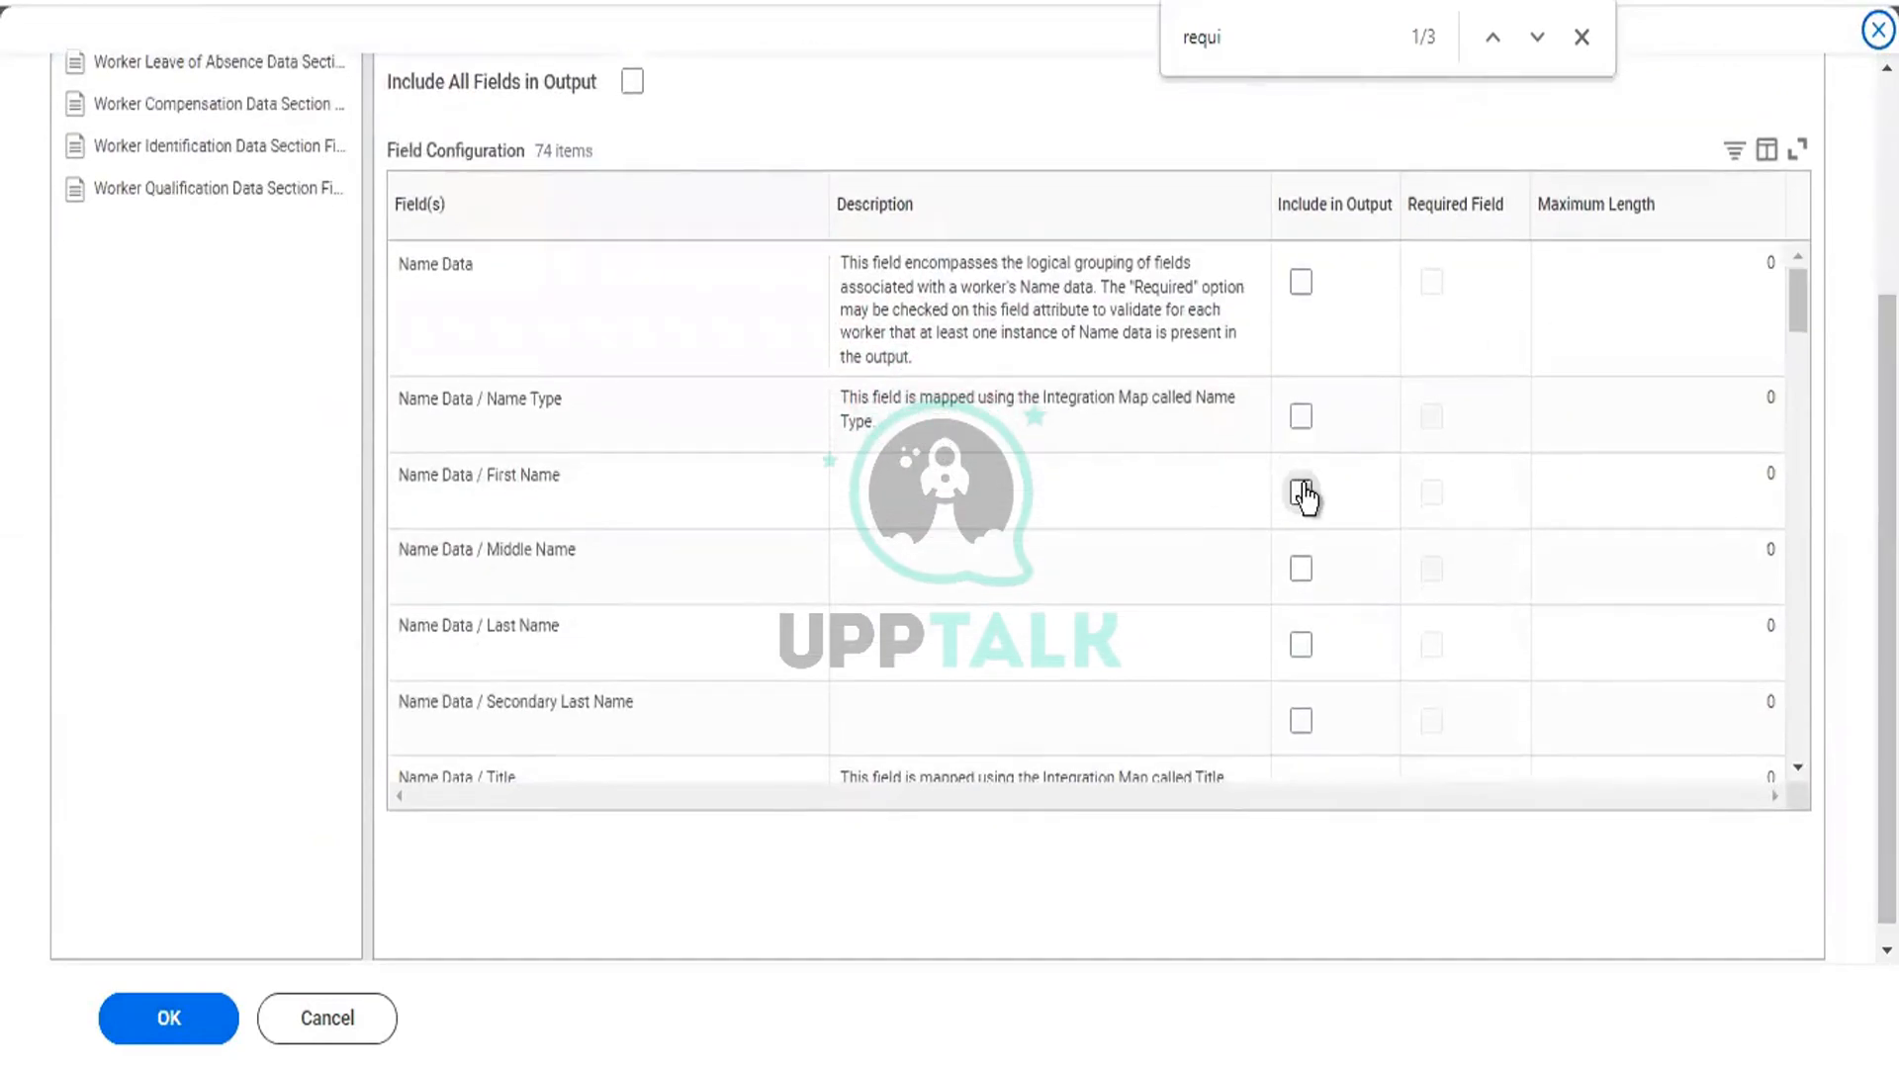
{"action": "left_click", "coordinate": [1302, 633]}
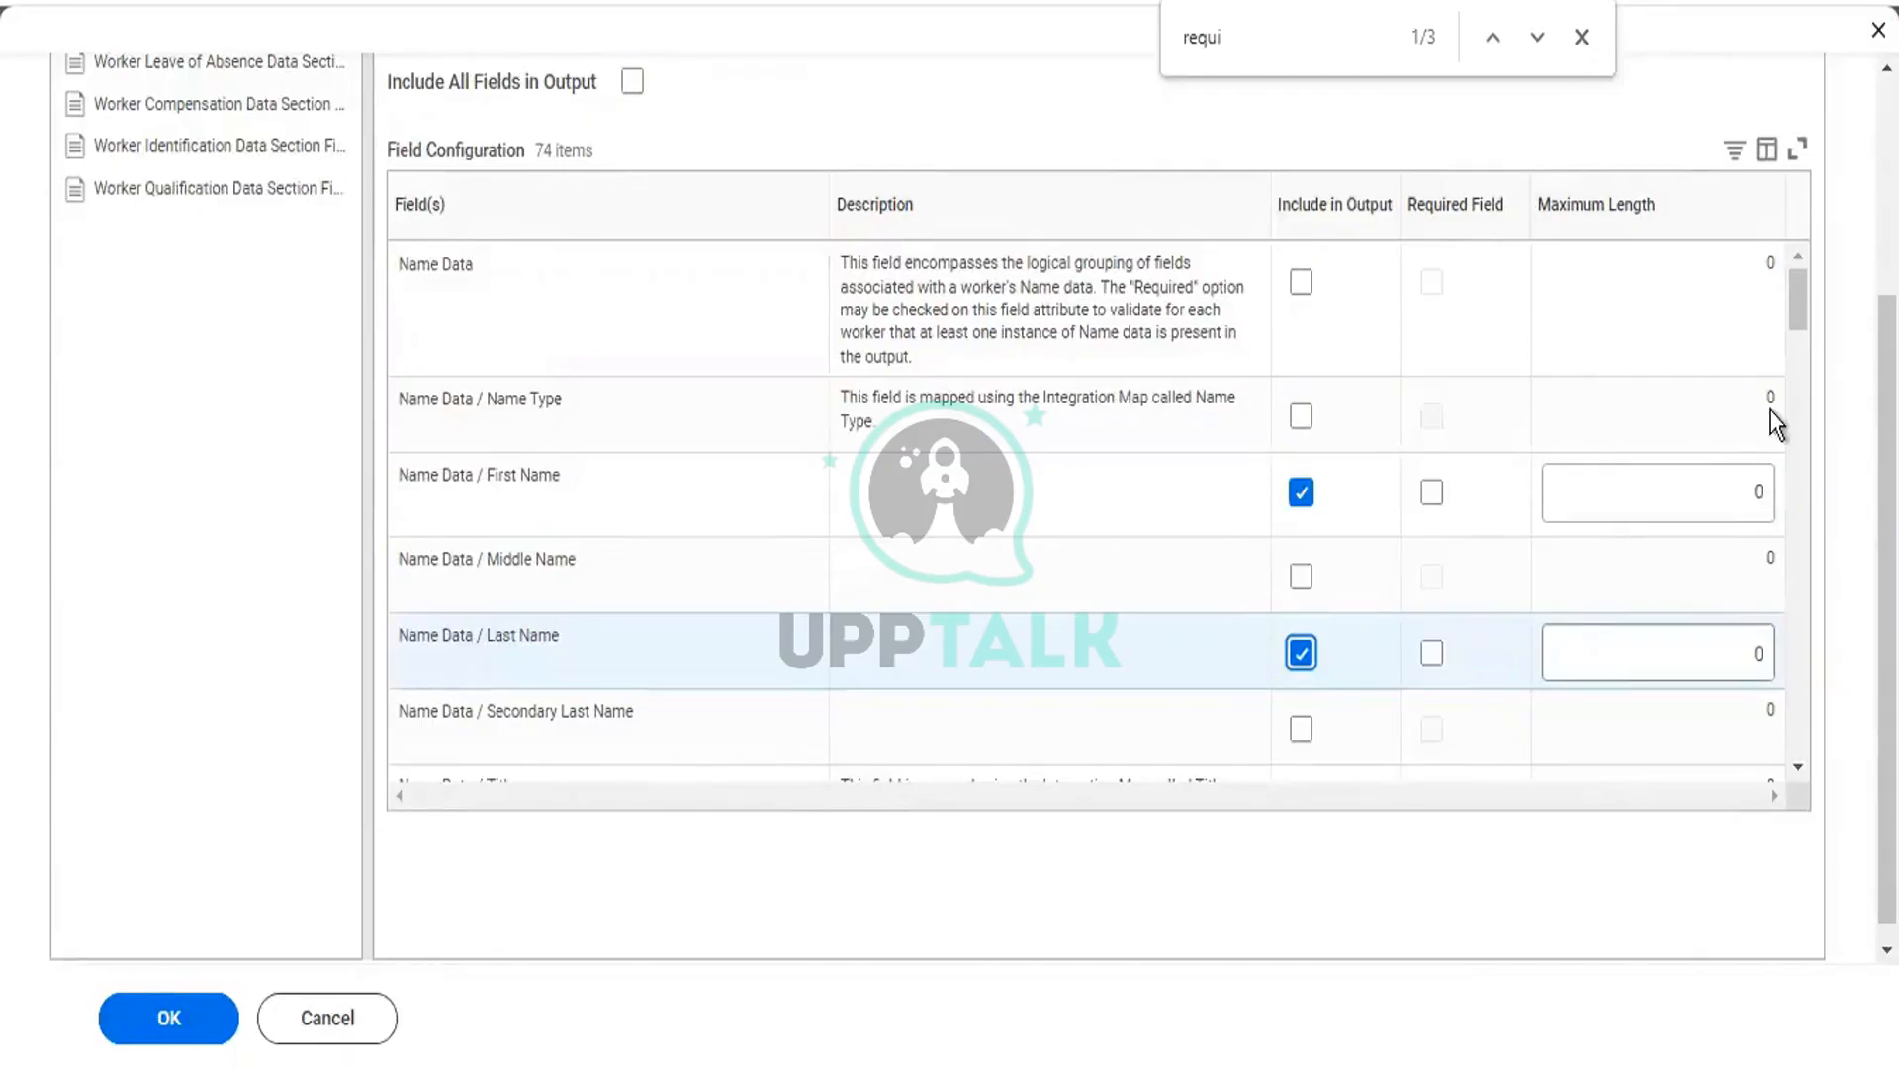
Step: Include the Gender and Birth Date fields in the Worker Personal Data output
{"action": "left_click_drag", "start_coordinate": [1802, 297], "coordinate": [1796, 457]}
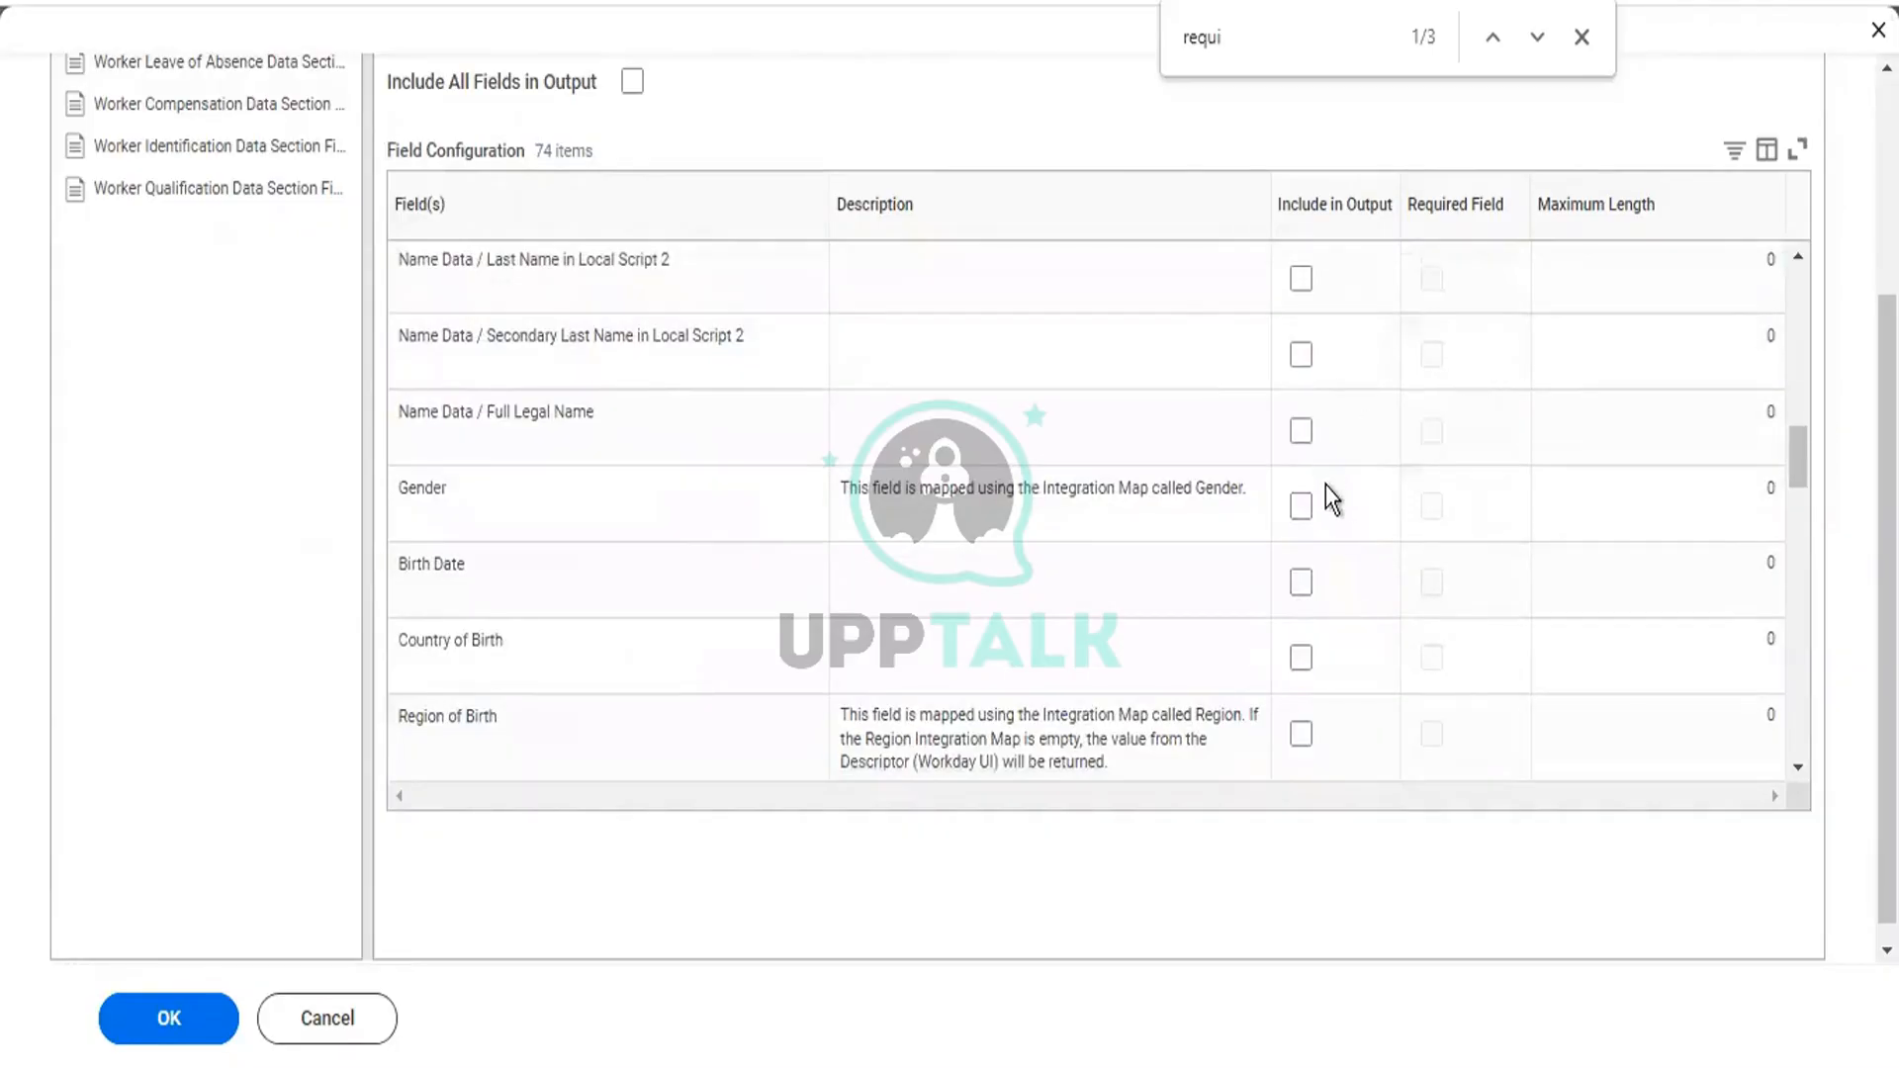
{"action": "left_click", "coordinate": [1301, 508]}
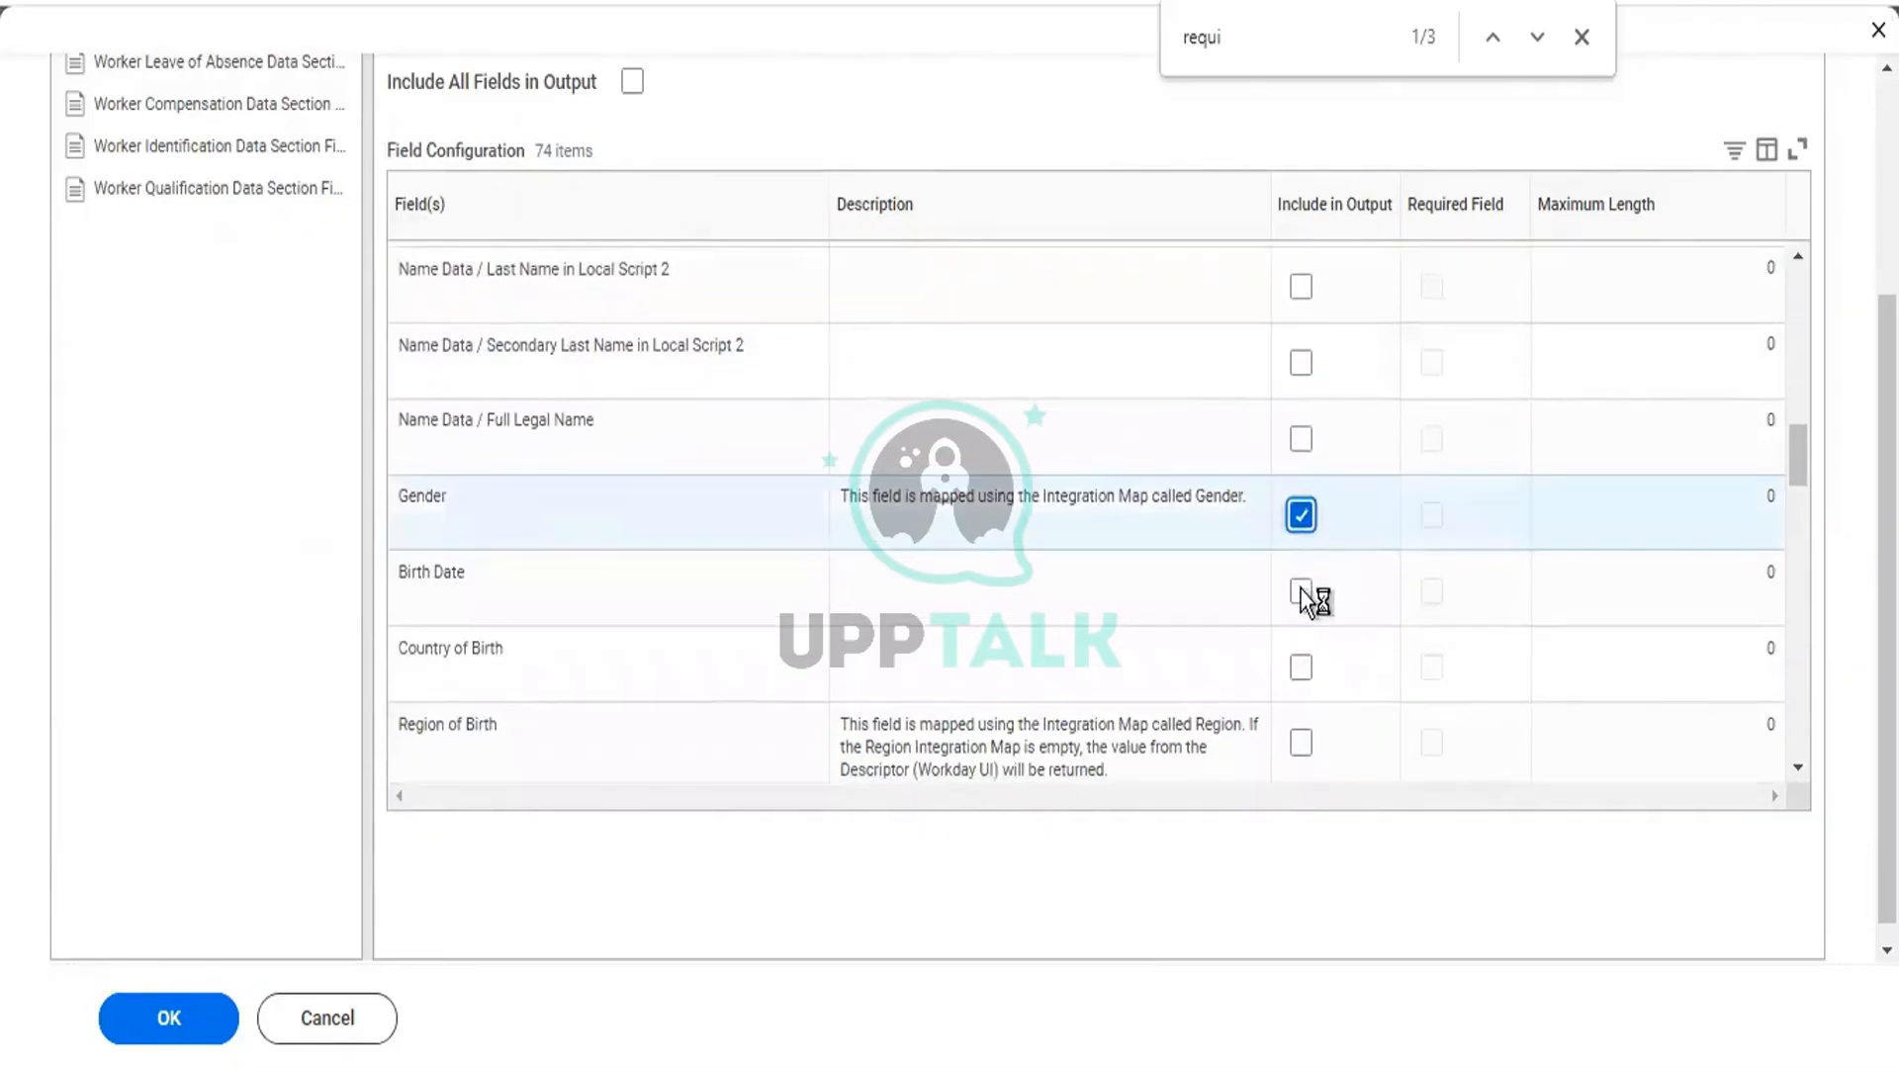
{"action": "left_click", "coordinate": [1302, 594]}
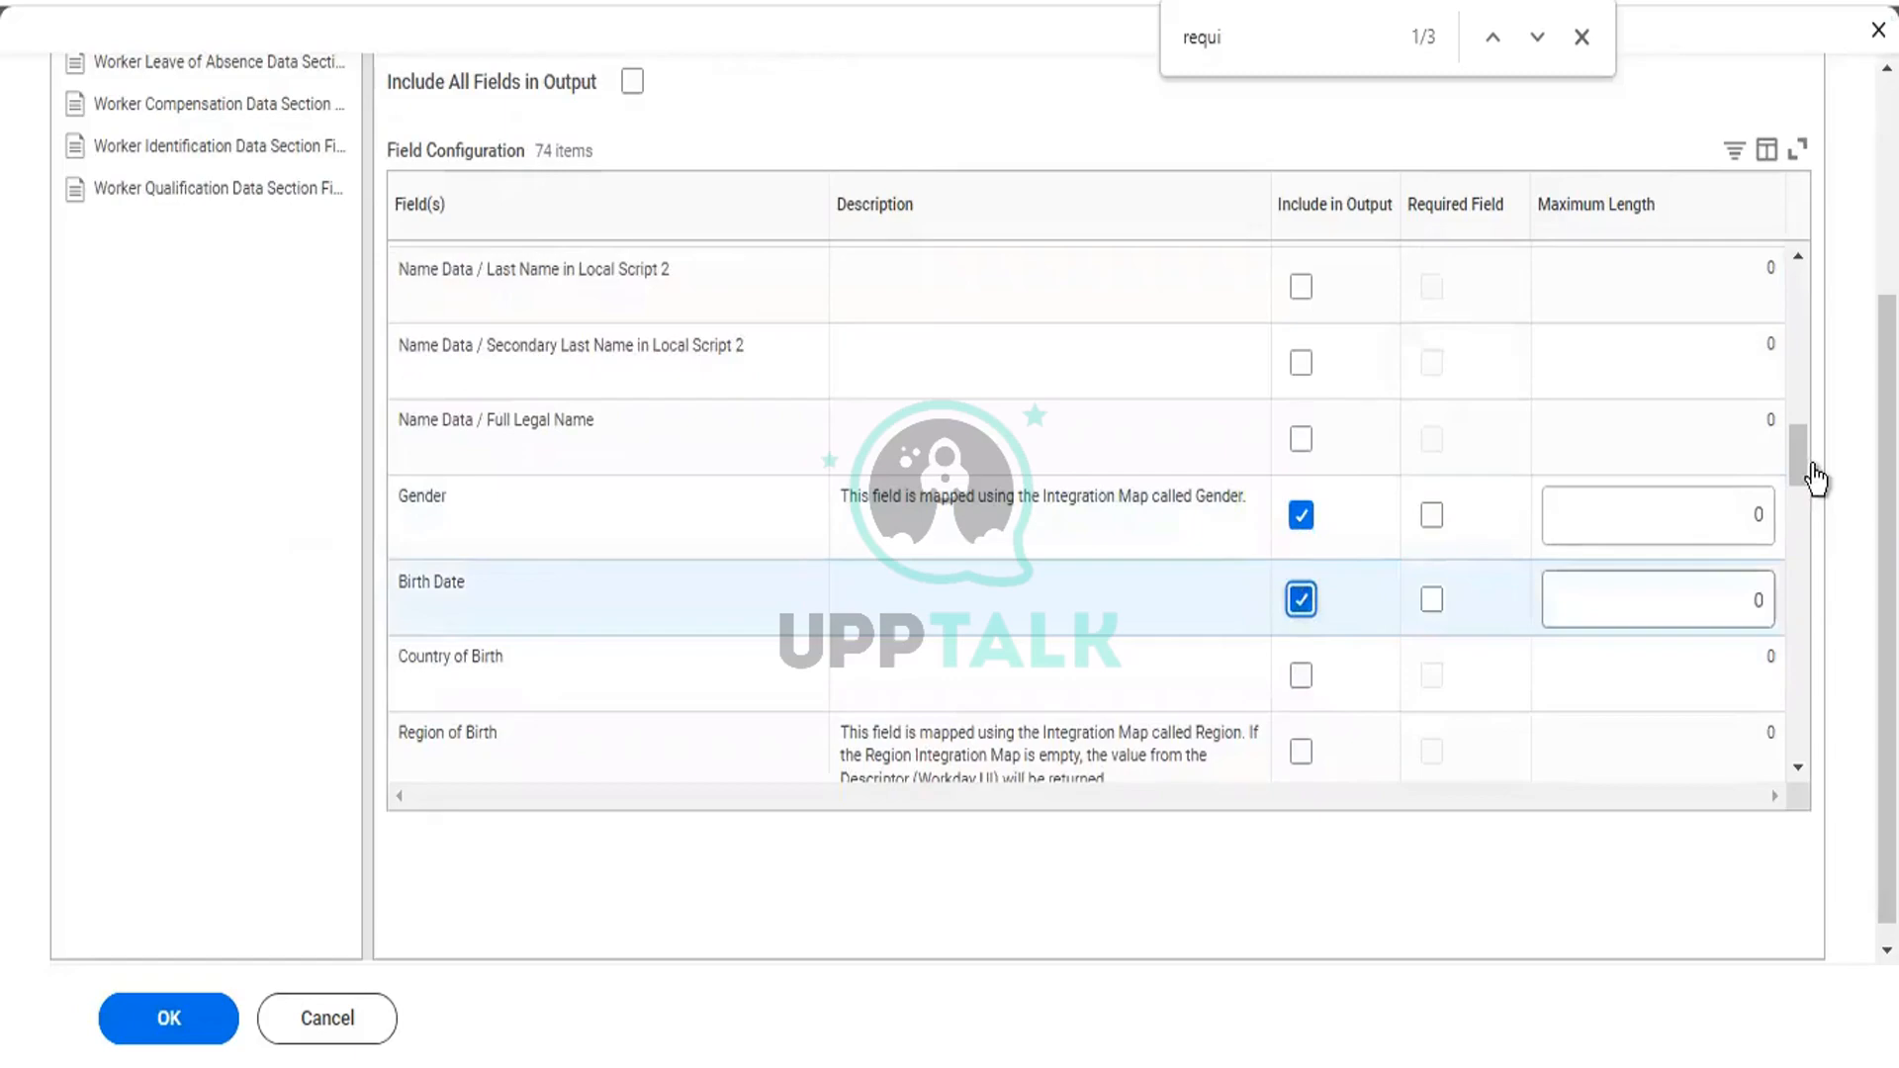
Step: Include the Marital Status, Ethnicity and Nationality fields in the Worker Personal Data output
{"action": "left_click_drag", "start_coordinate": [1807, 455], "coordinate": [1807, 501]}
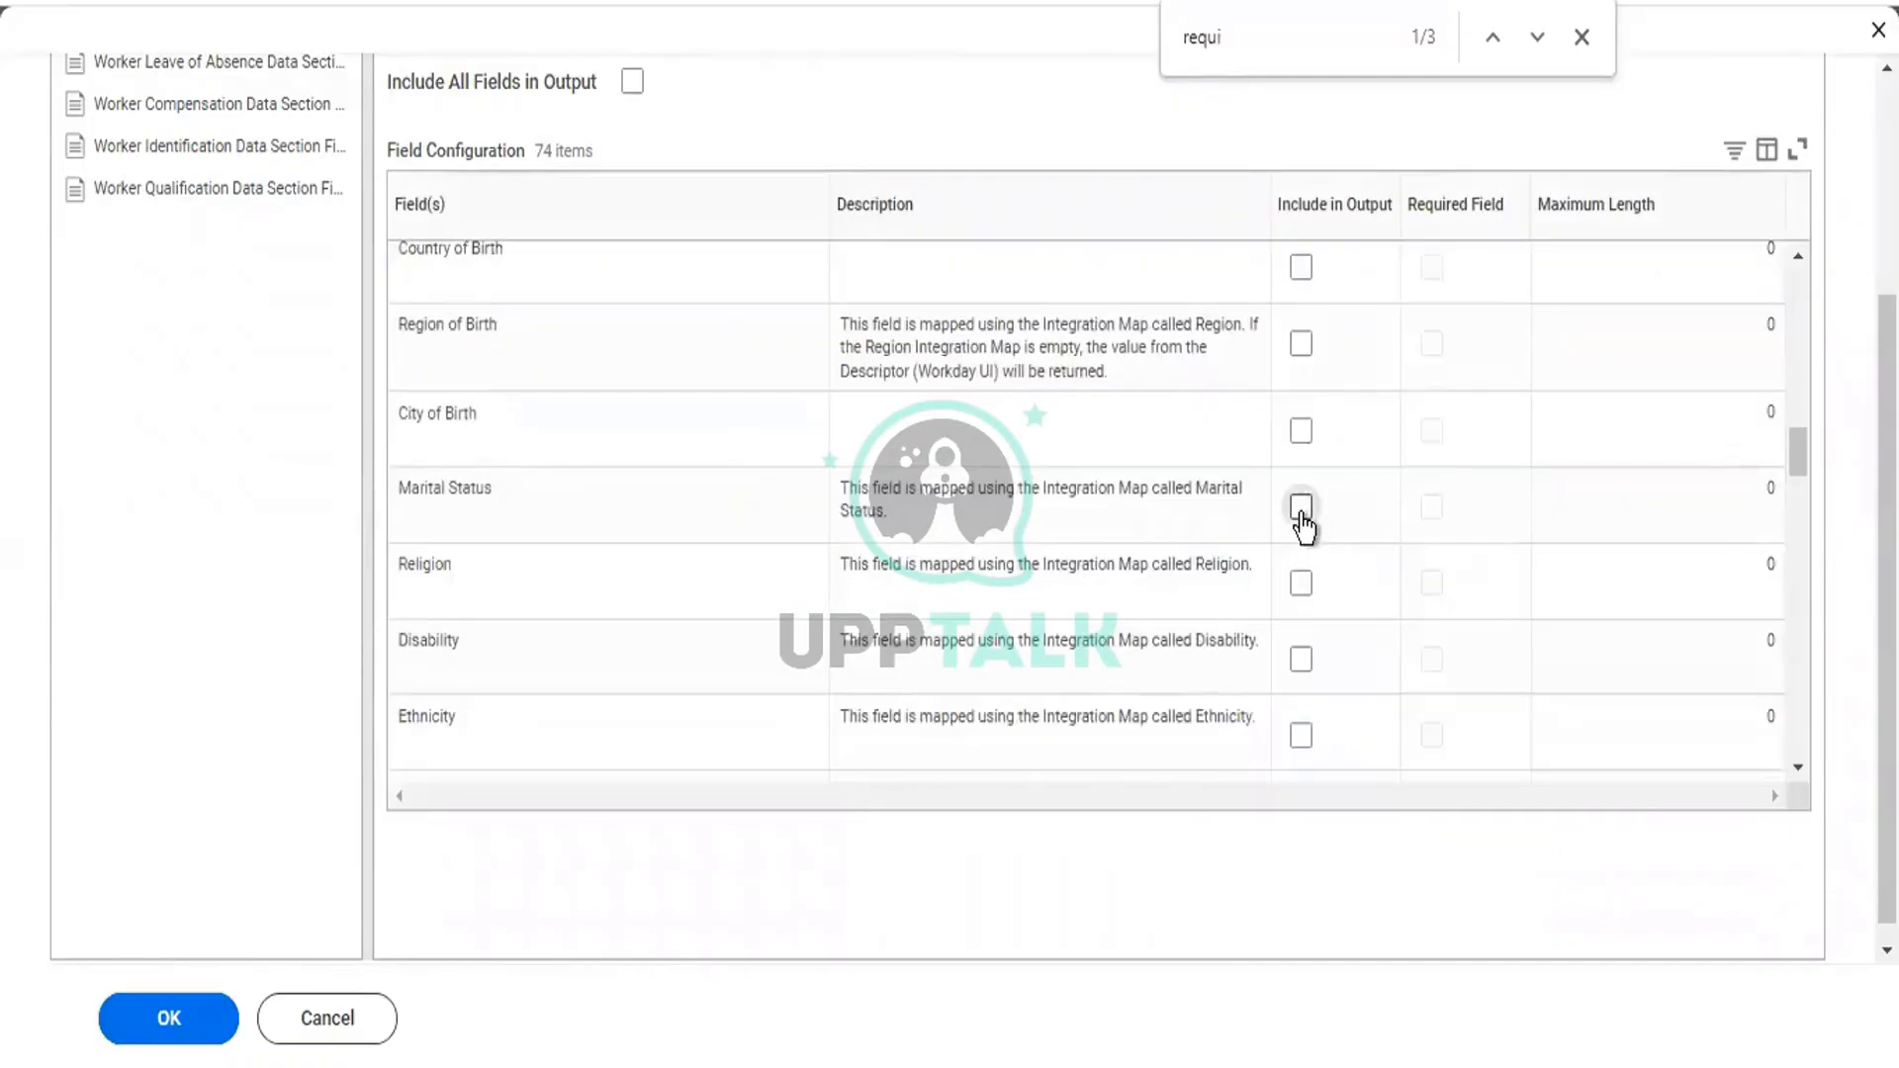
{"action": "left_click", "coordinate": [1301, 515]}
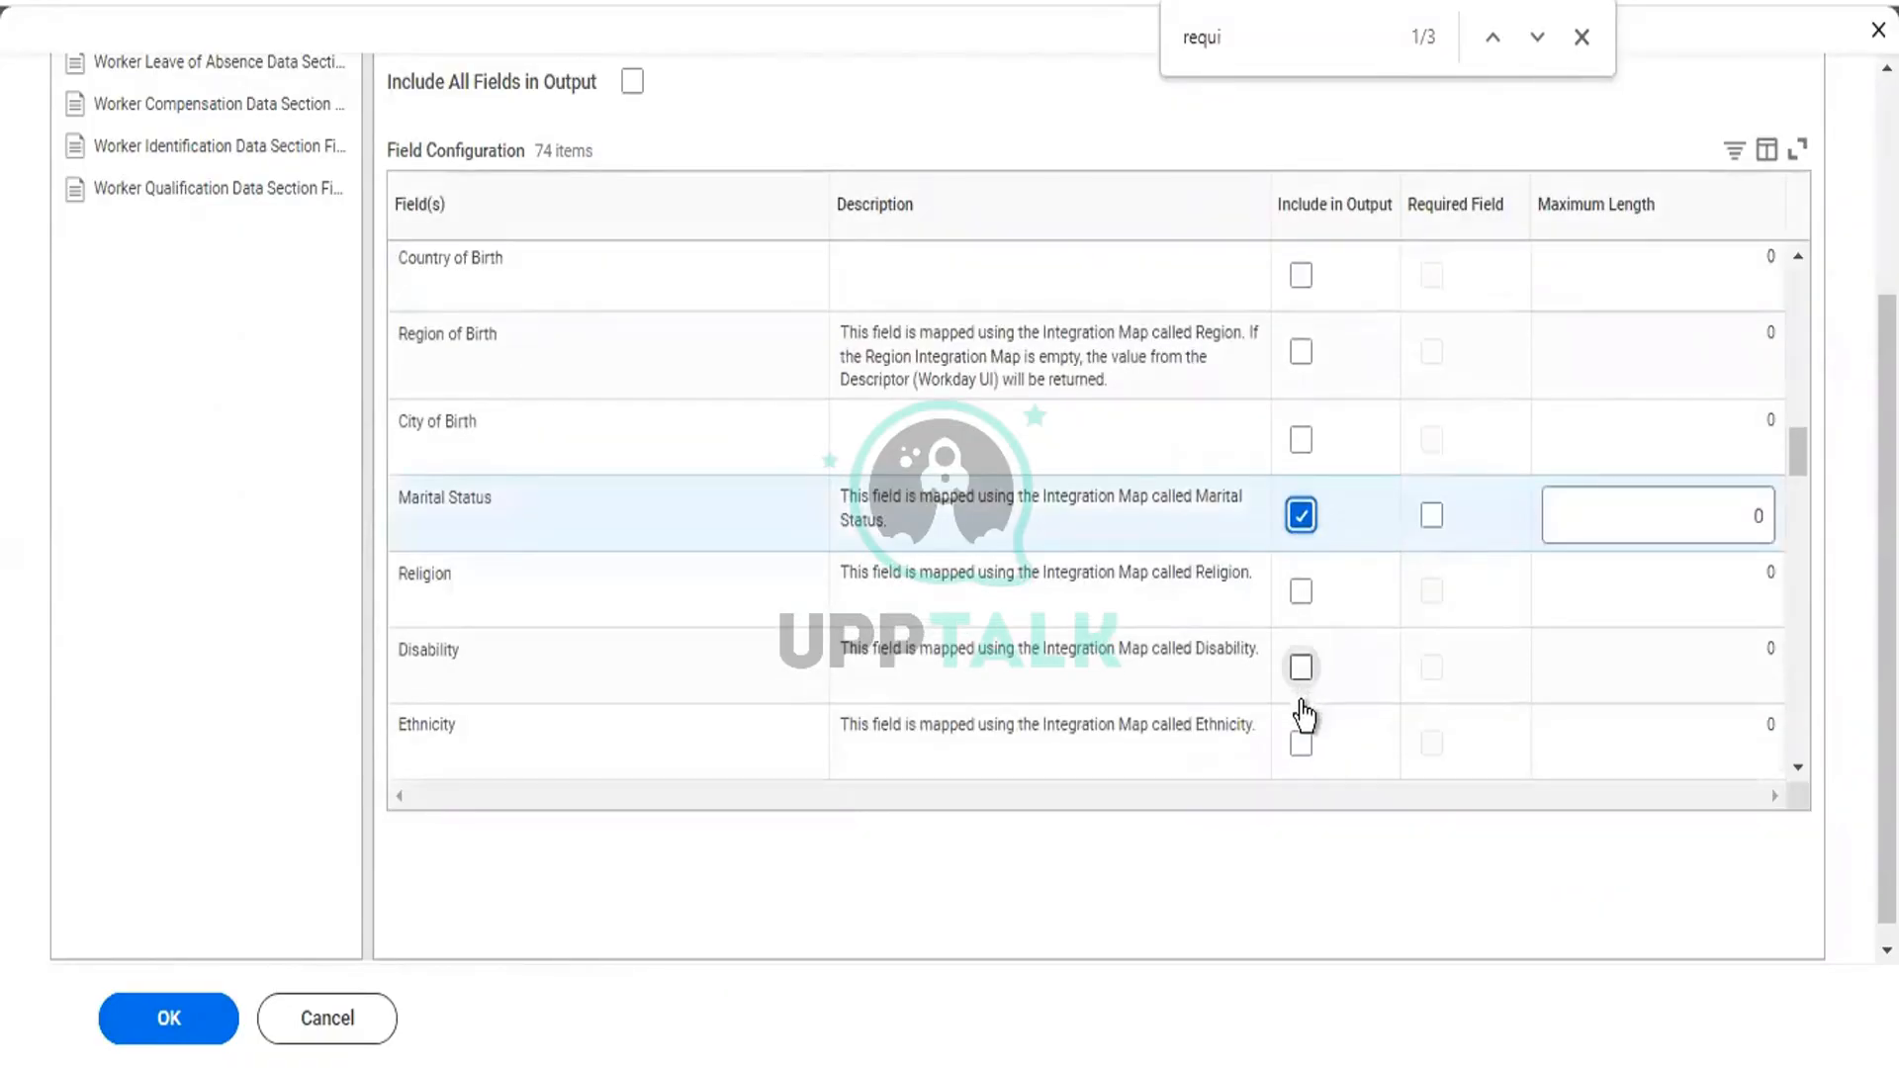
{"action": "left_click", "coordinate": [1301, 744]}
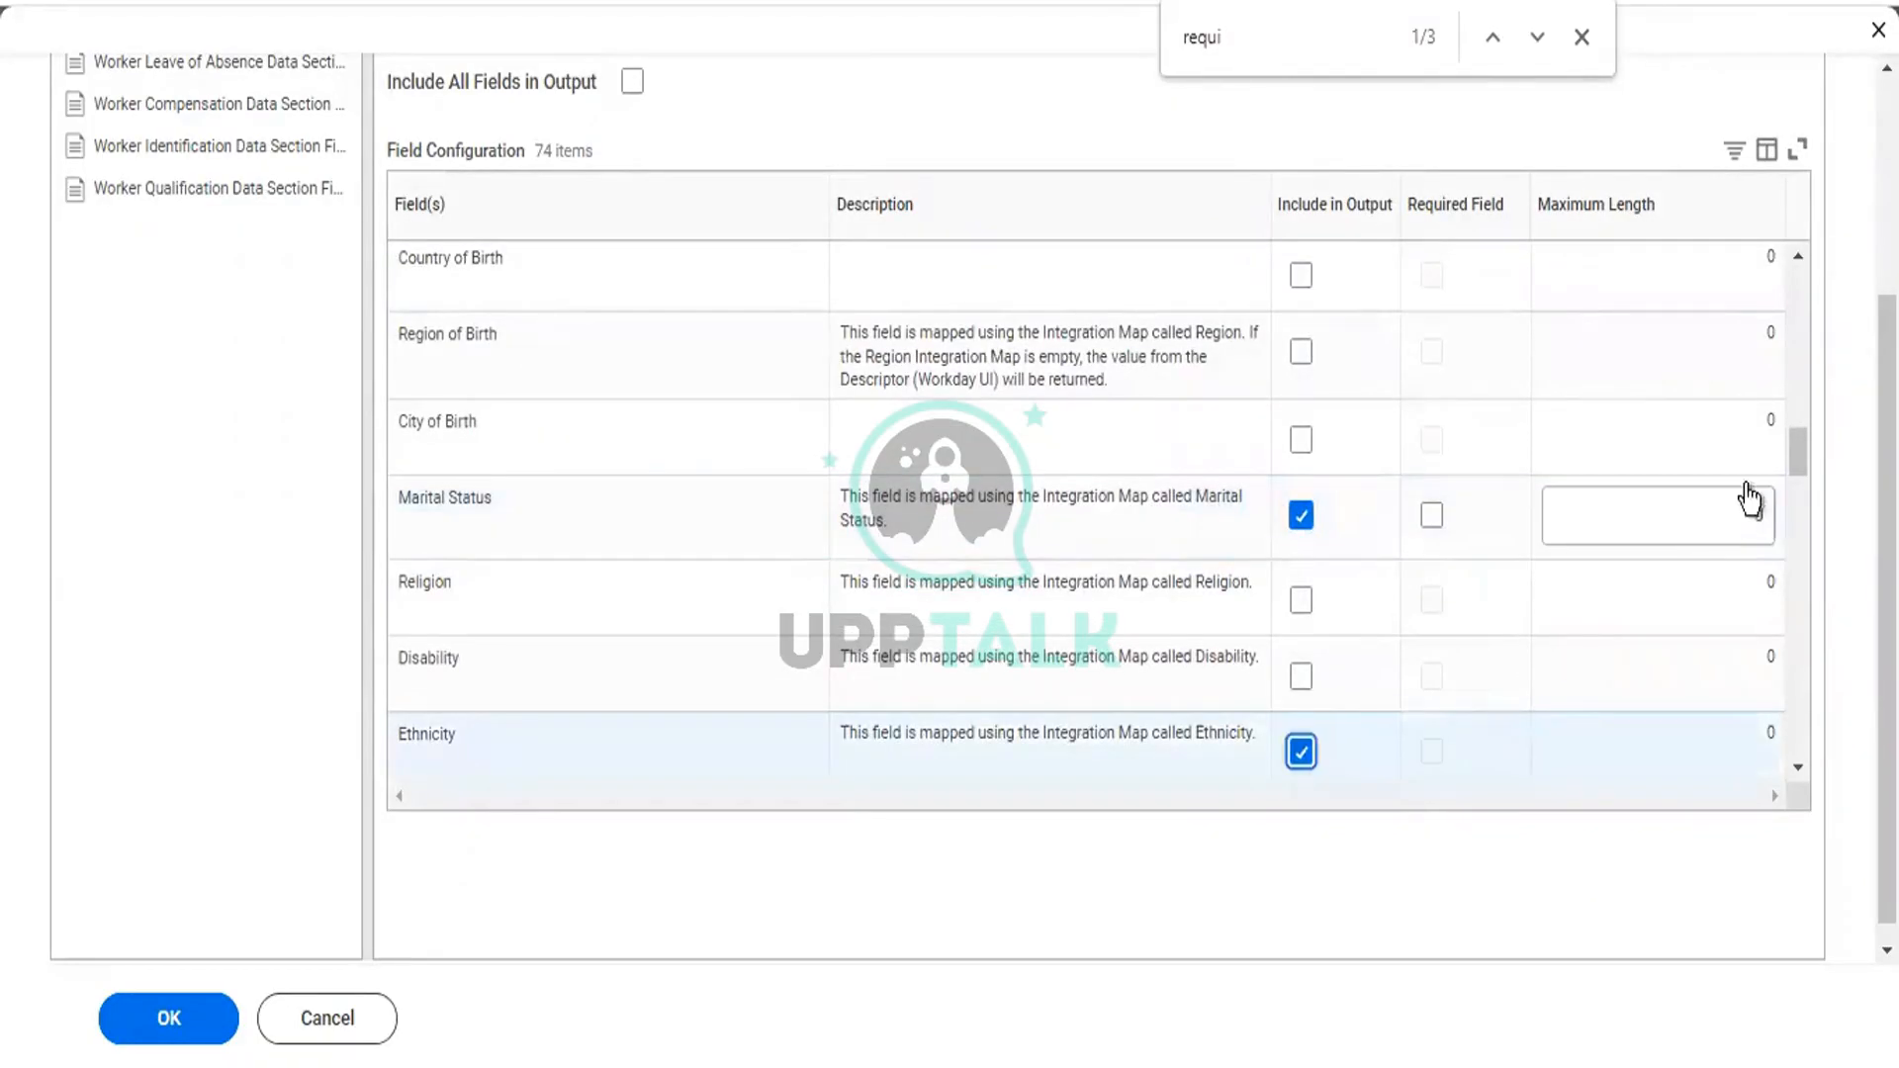
{"action": "left_click_drag", "start_coordinate": [1799, 455], "coordinate": [1800, 496]}
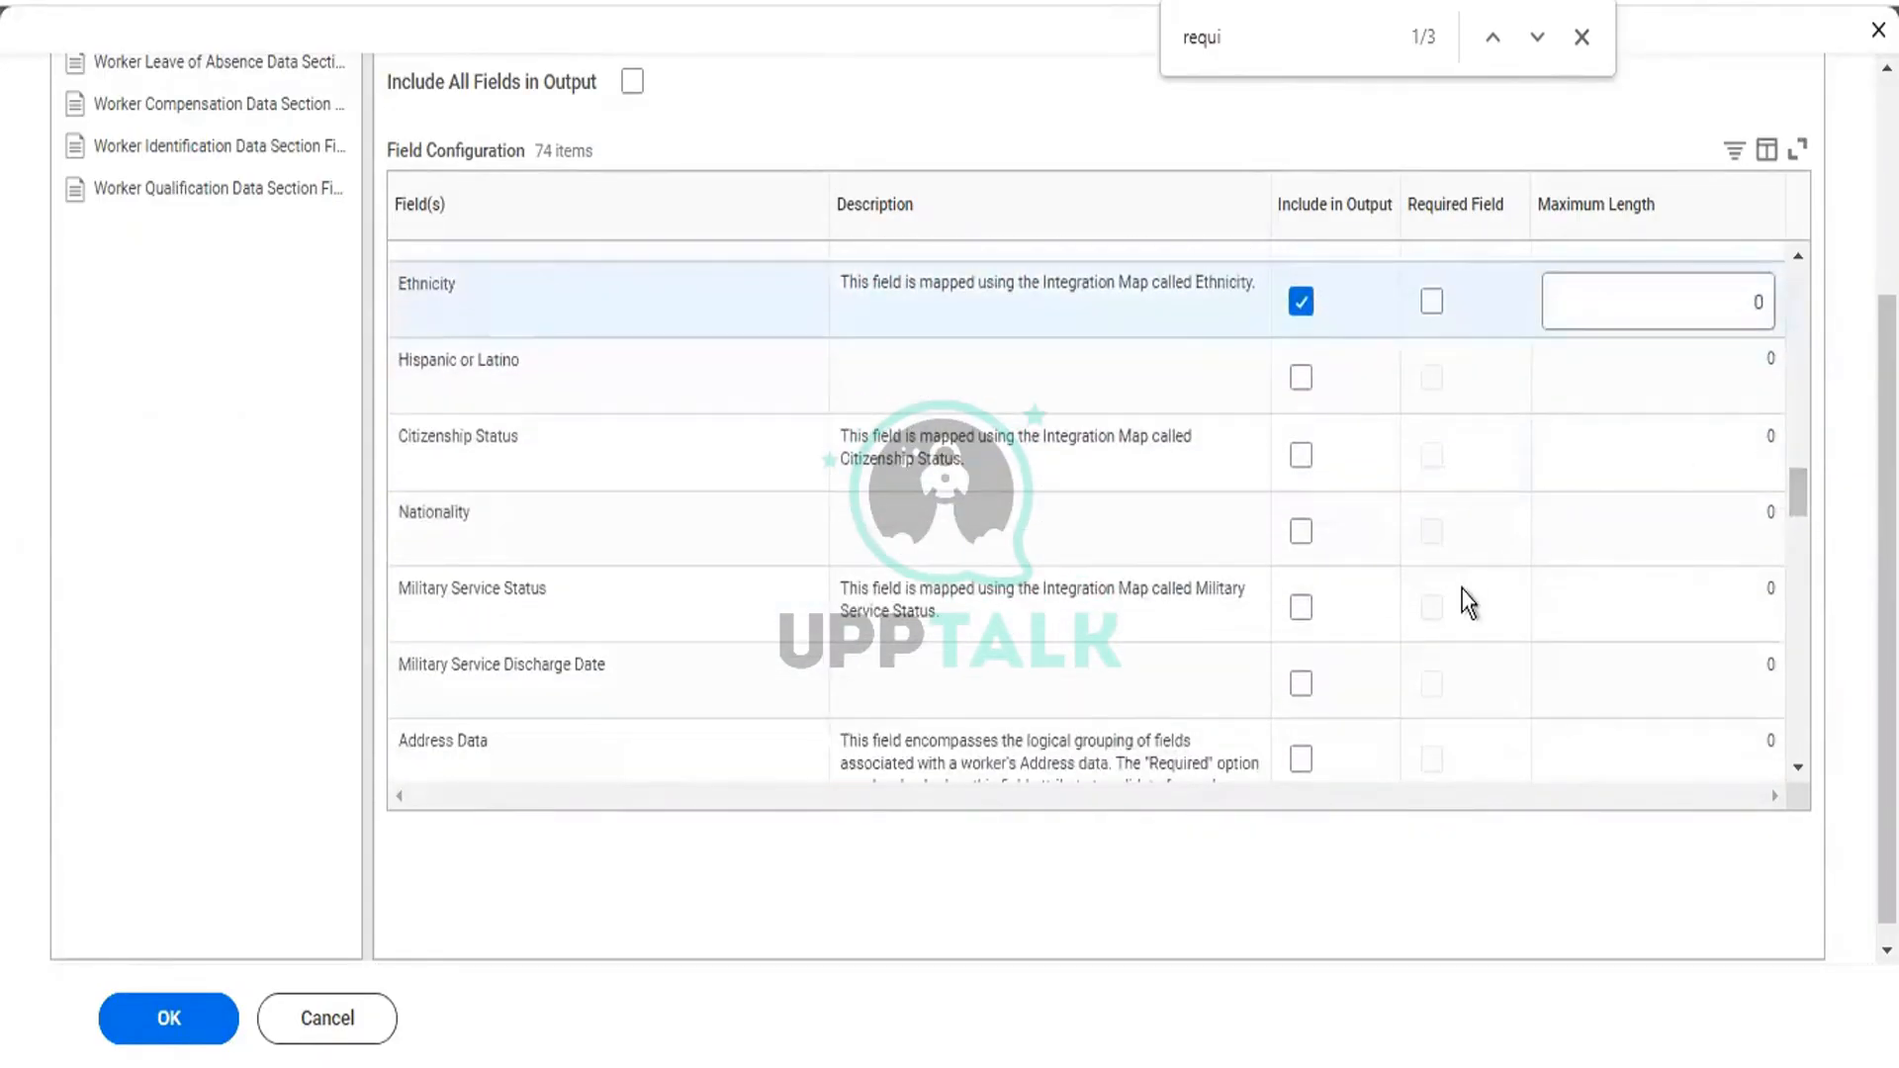
{"action": "left_click", "coordinate": [1301, 532]}
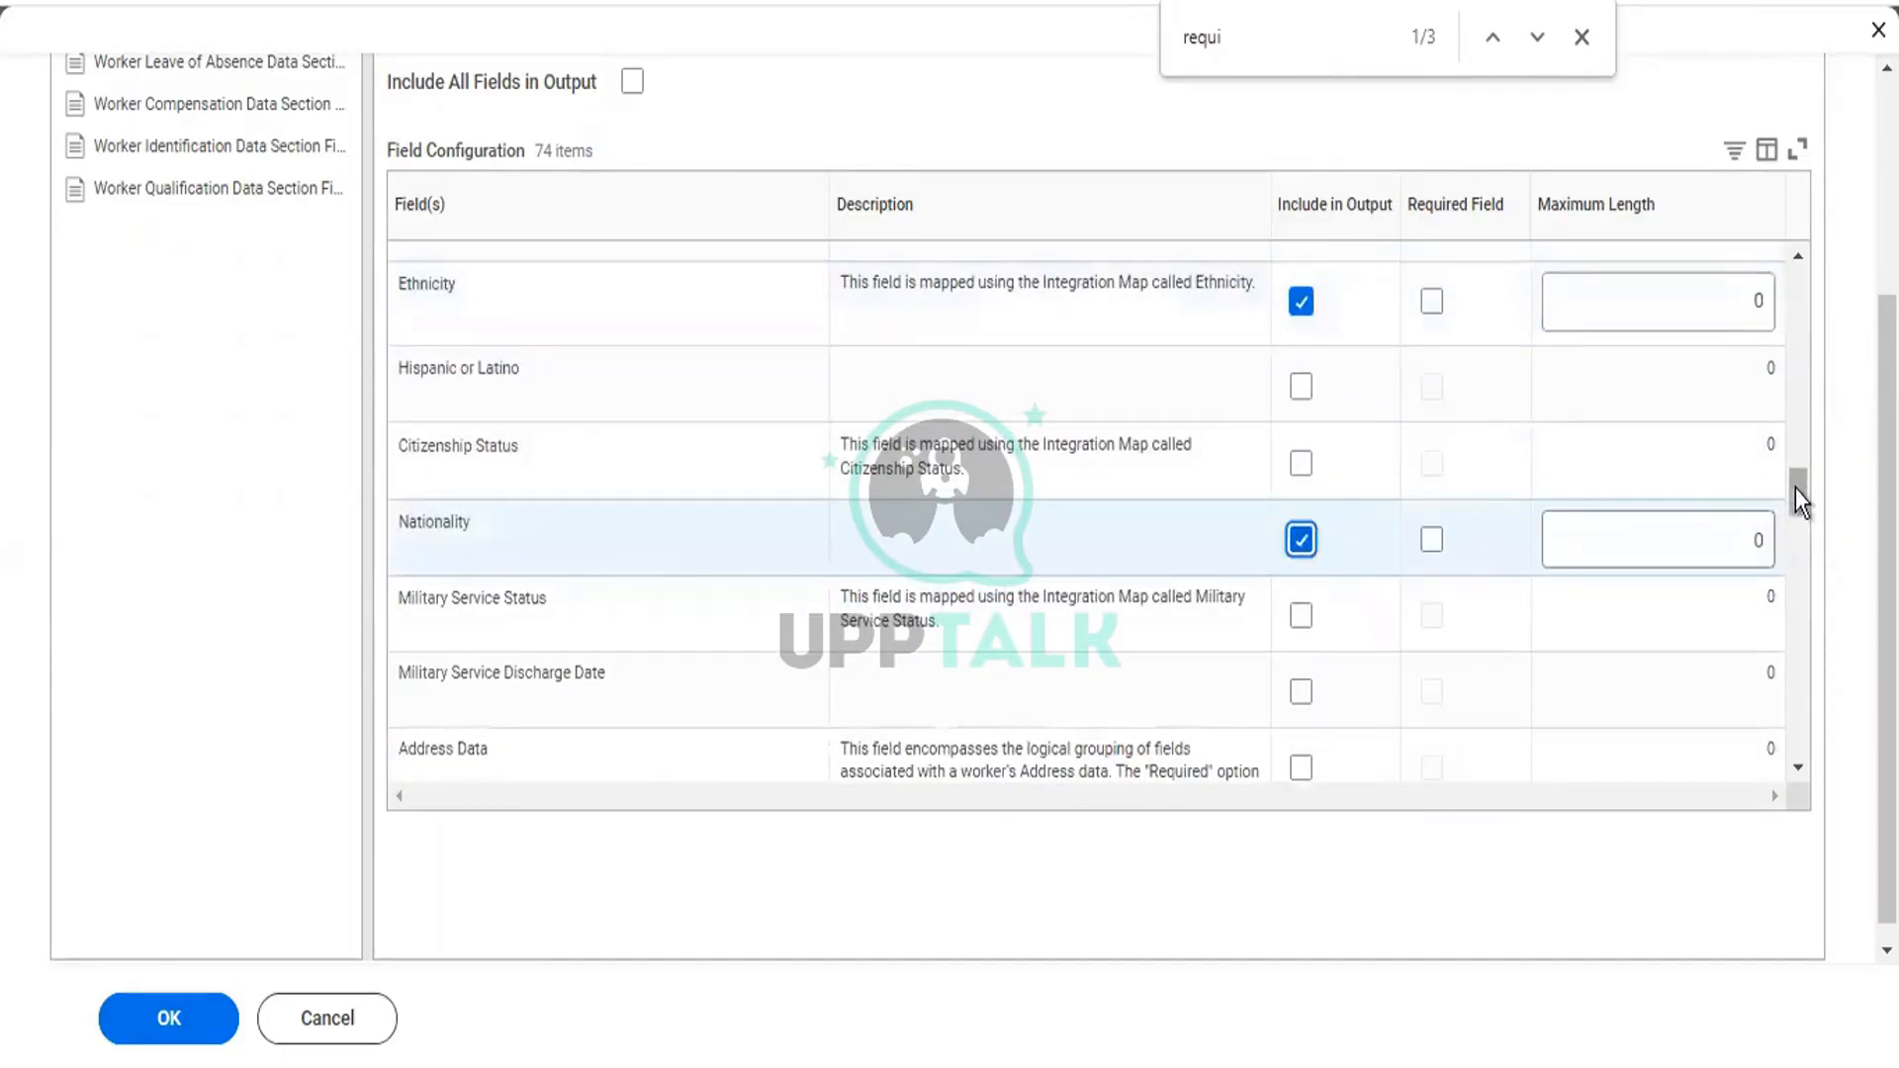
{"action": "left_click_drag", "start_coordinate": [1798, 492], "coordinate": [1801, 527]}
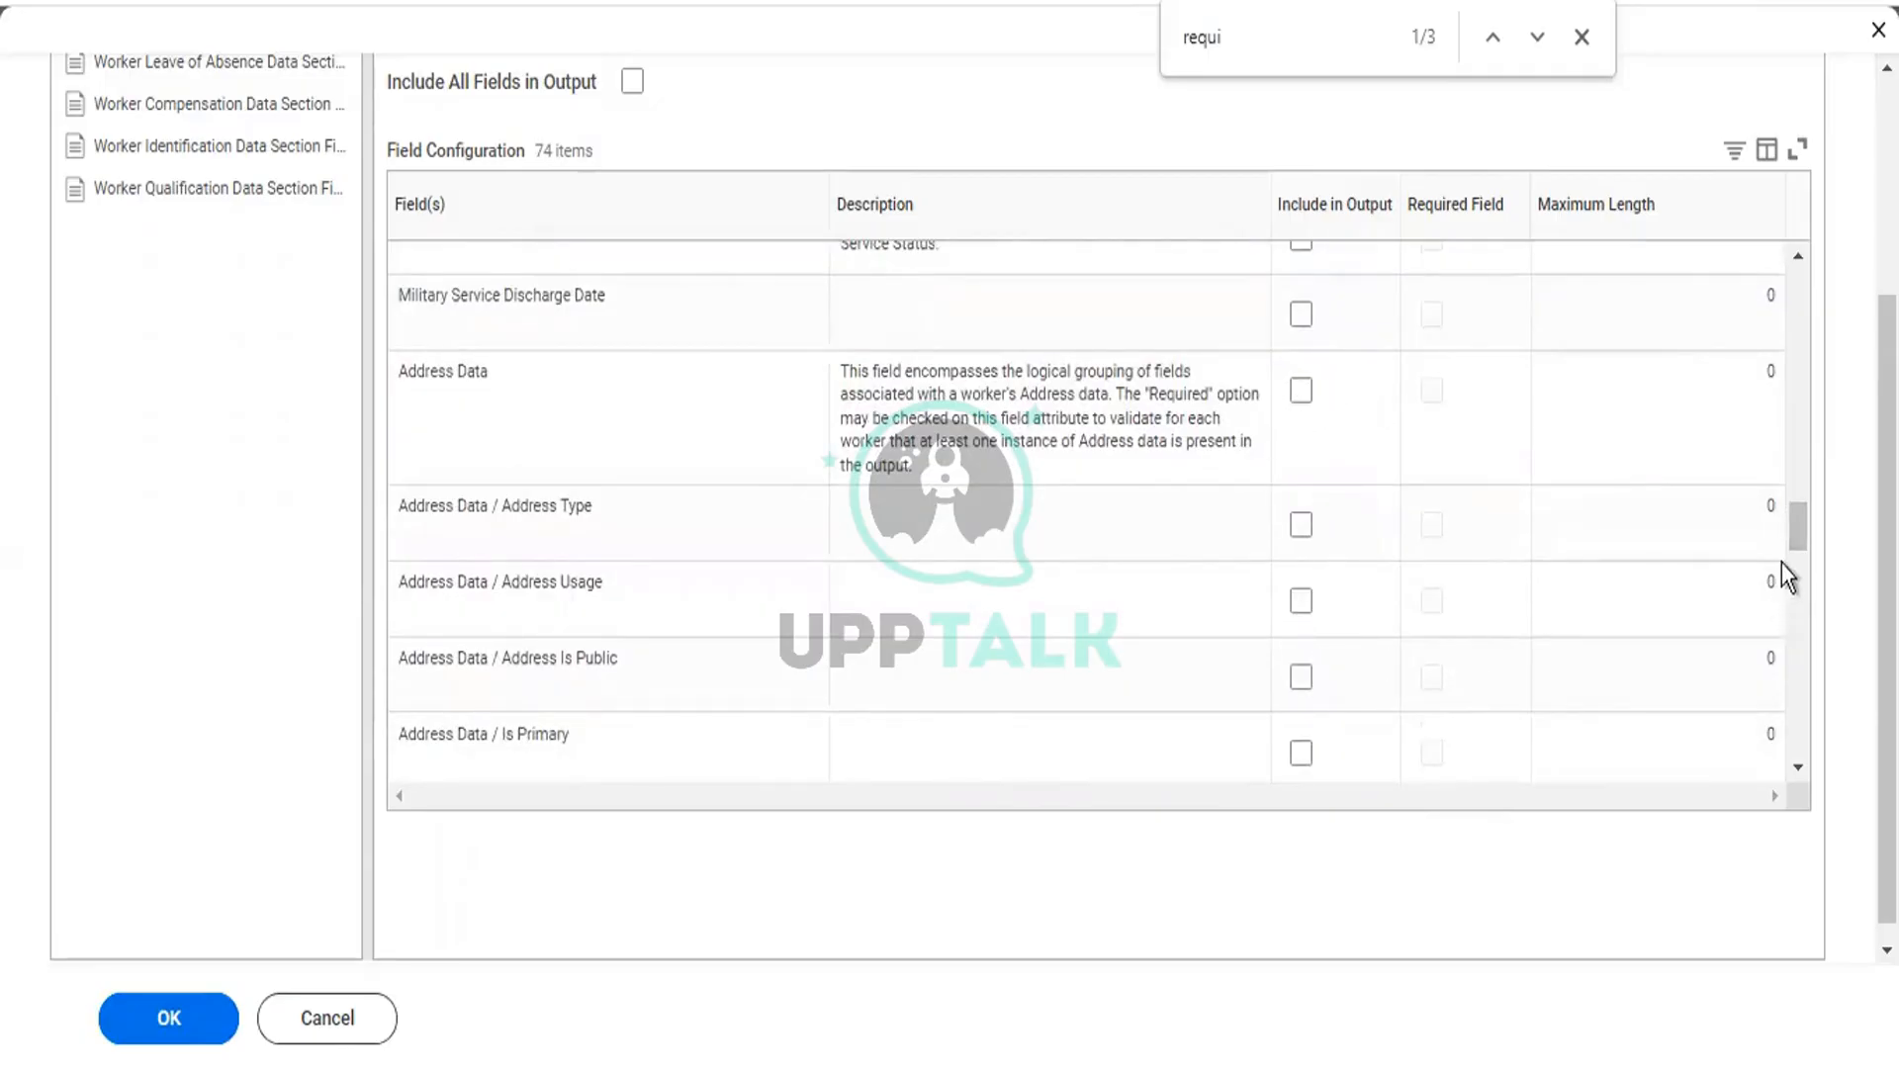
Step: Include the Address Data / Is Primary and Address Data / Country fields in the Worker Personal Data output
{"action": "left_click_drag", "start_coordinate": [1797, 526], "coordinate": [1802, 546]}
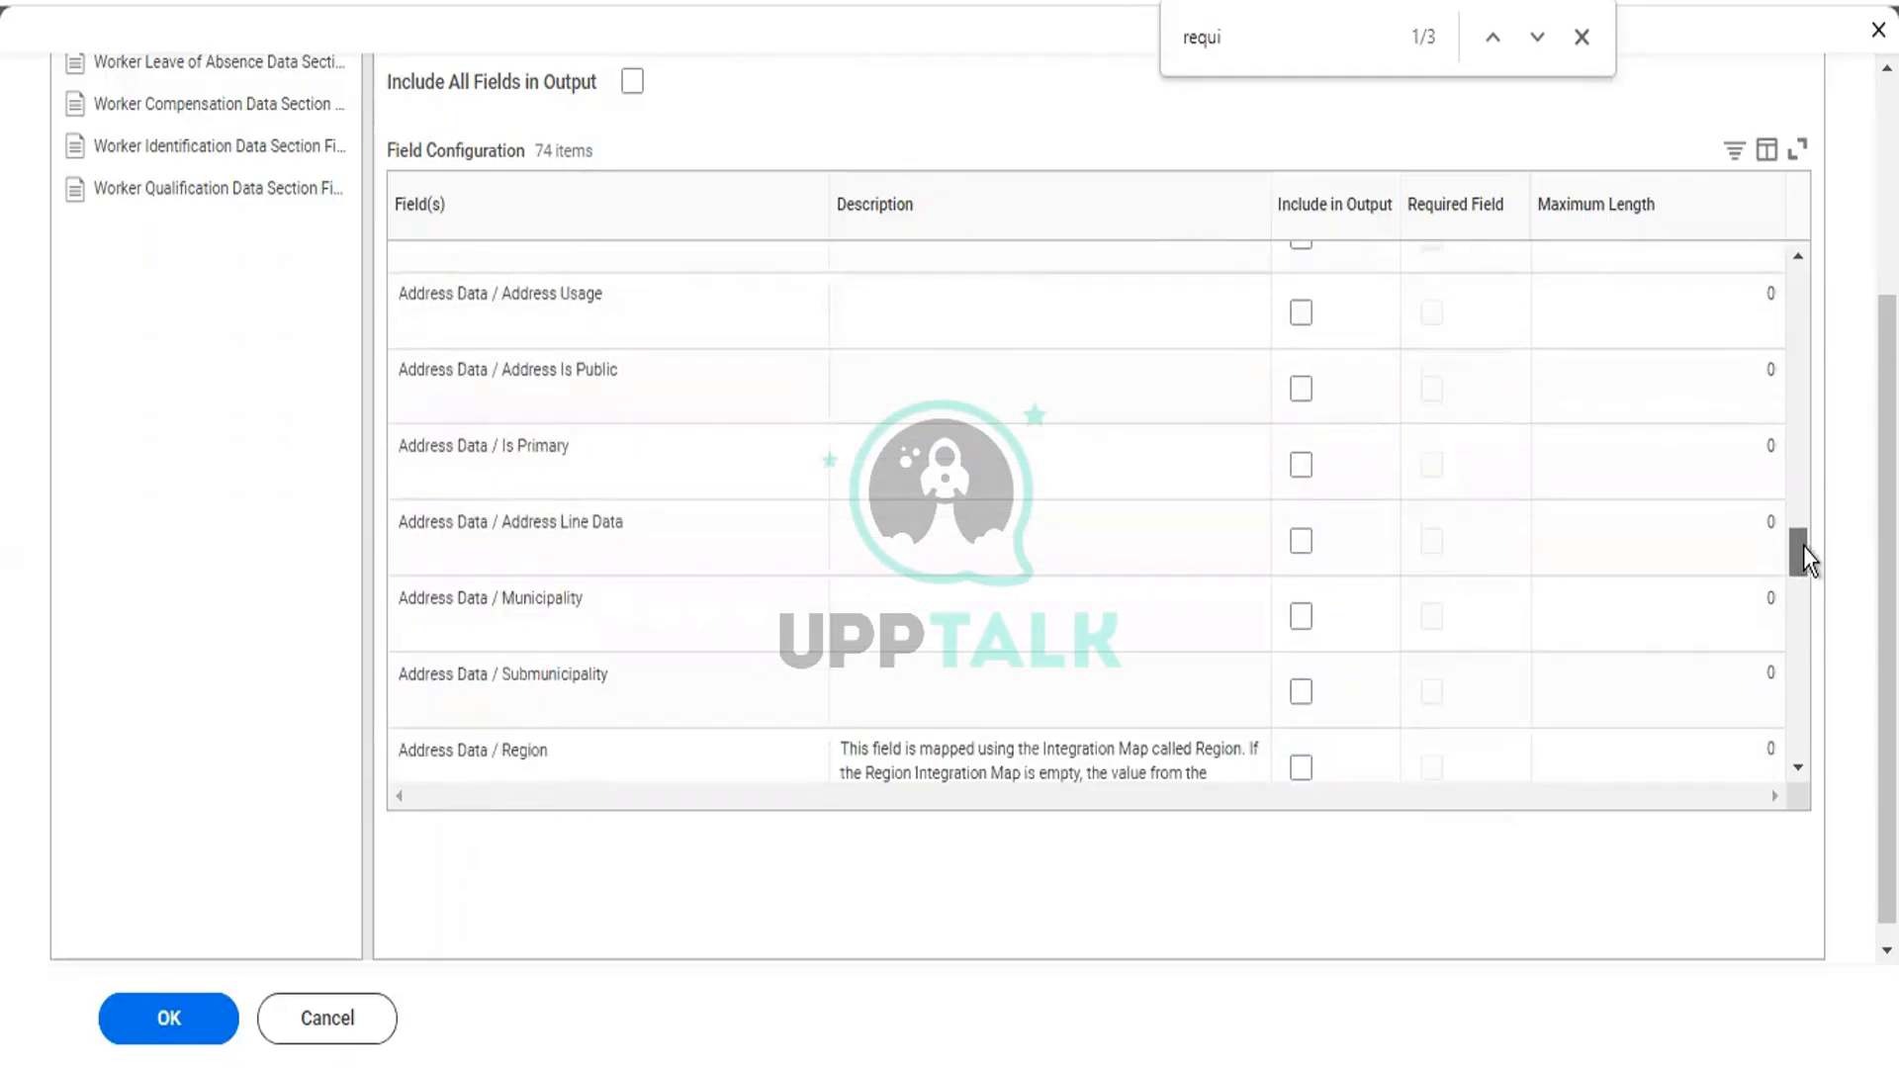
{"action": "left_click", "coordinate": [1300, 467]}
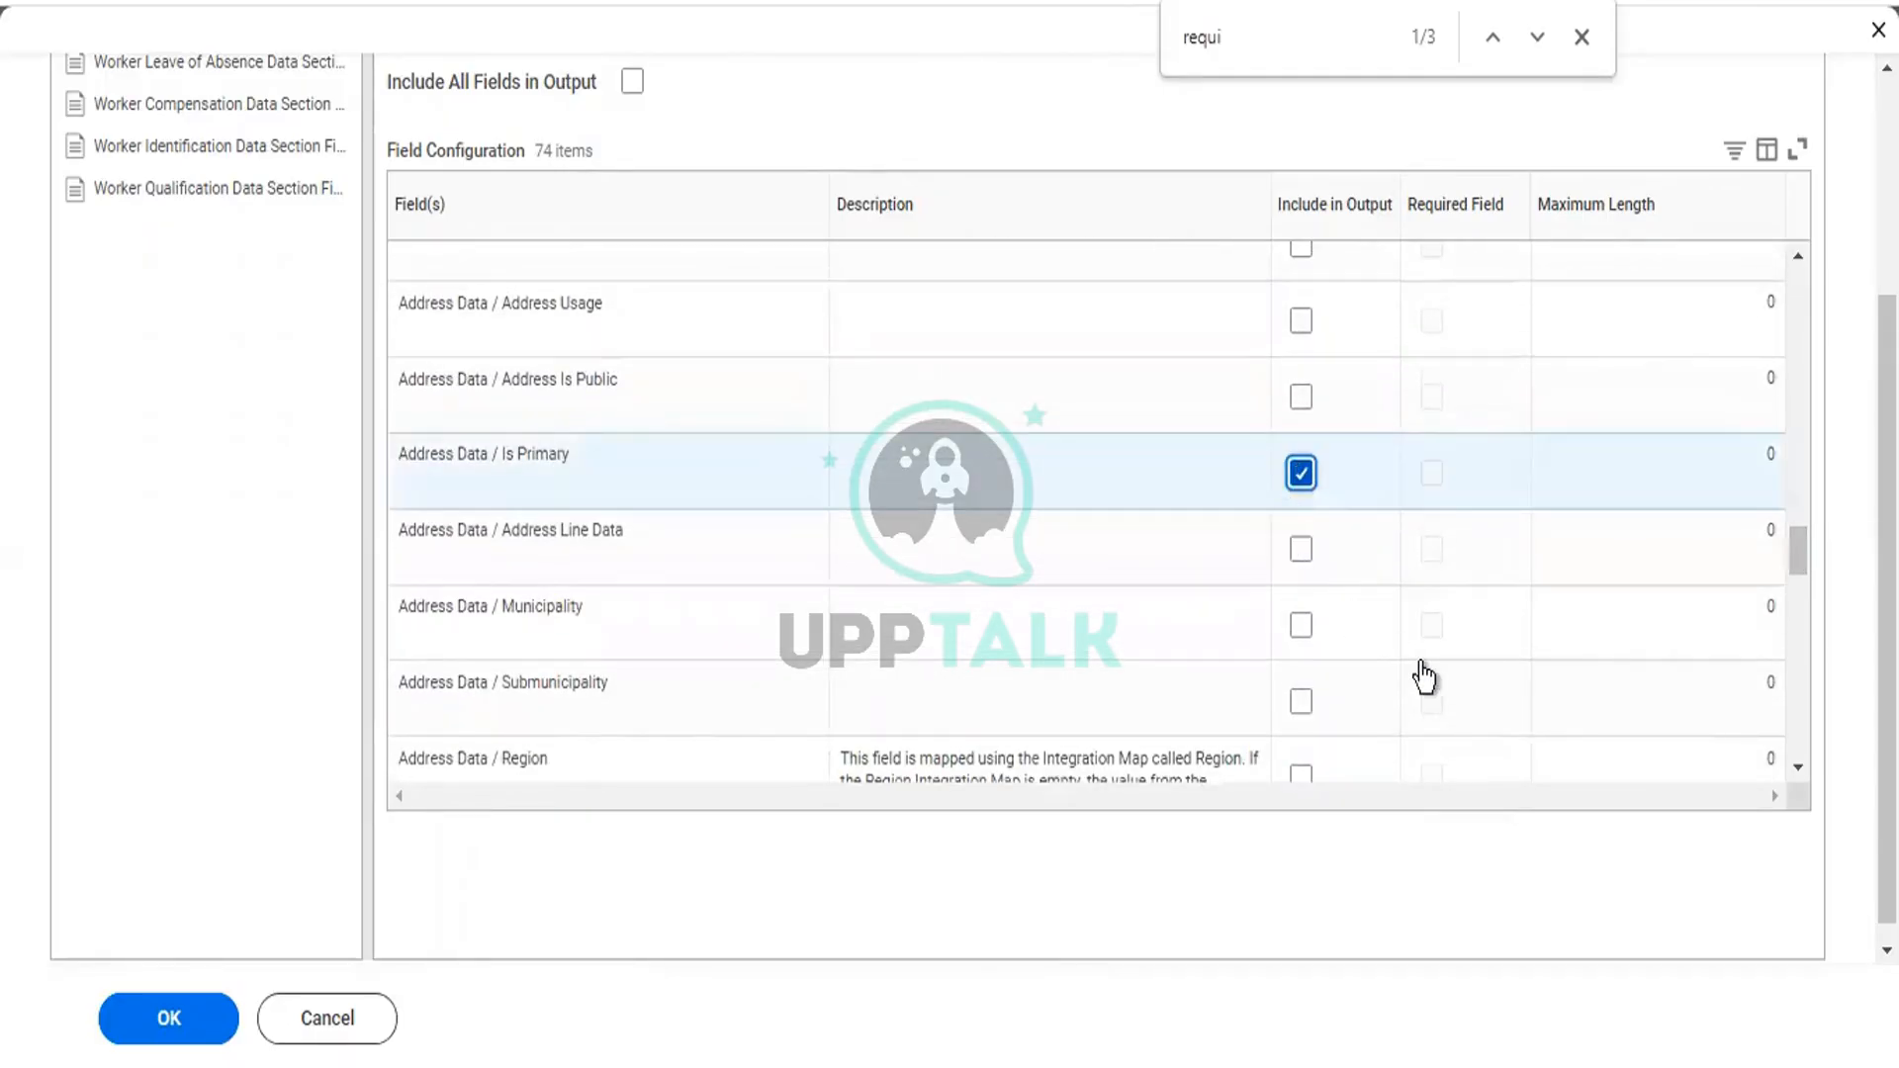
{"action": "left_click", "coordinate": [1800, 584]}
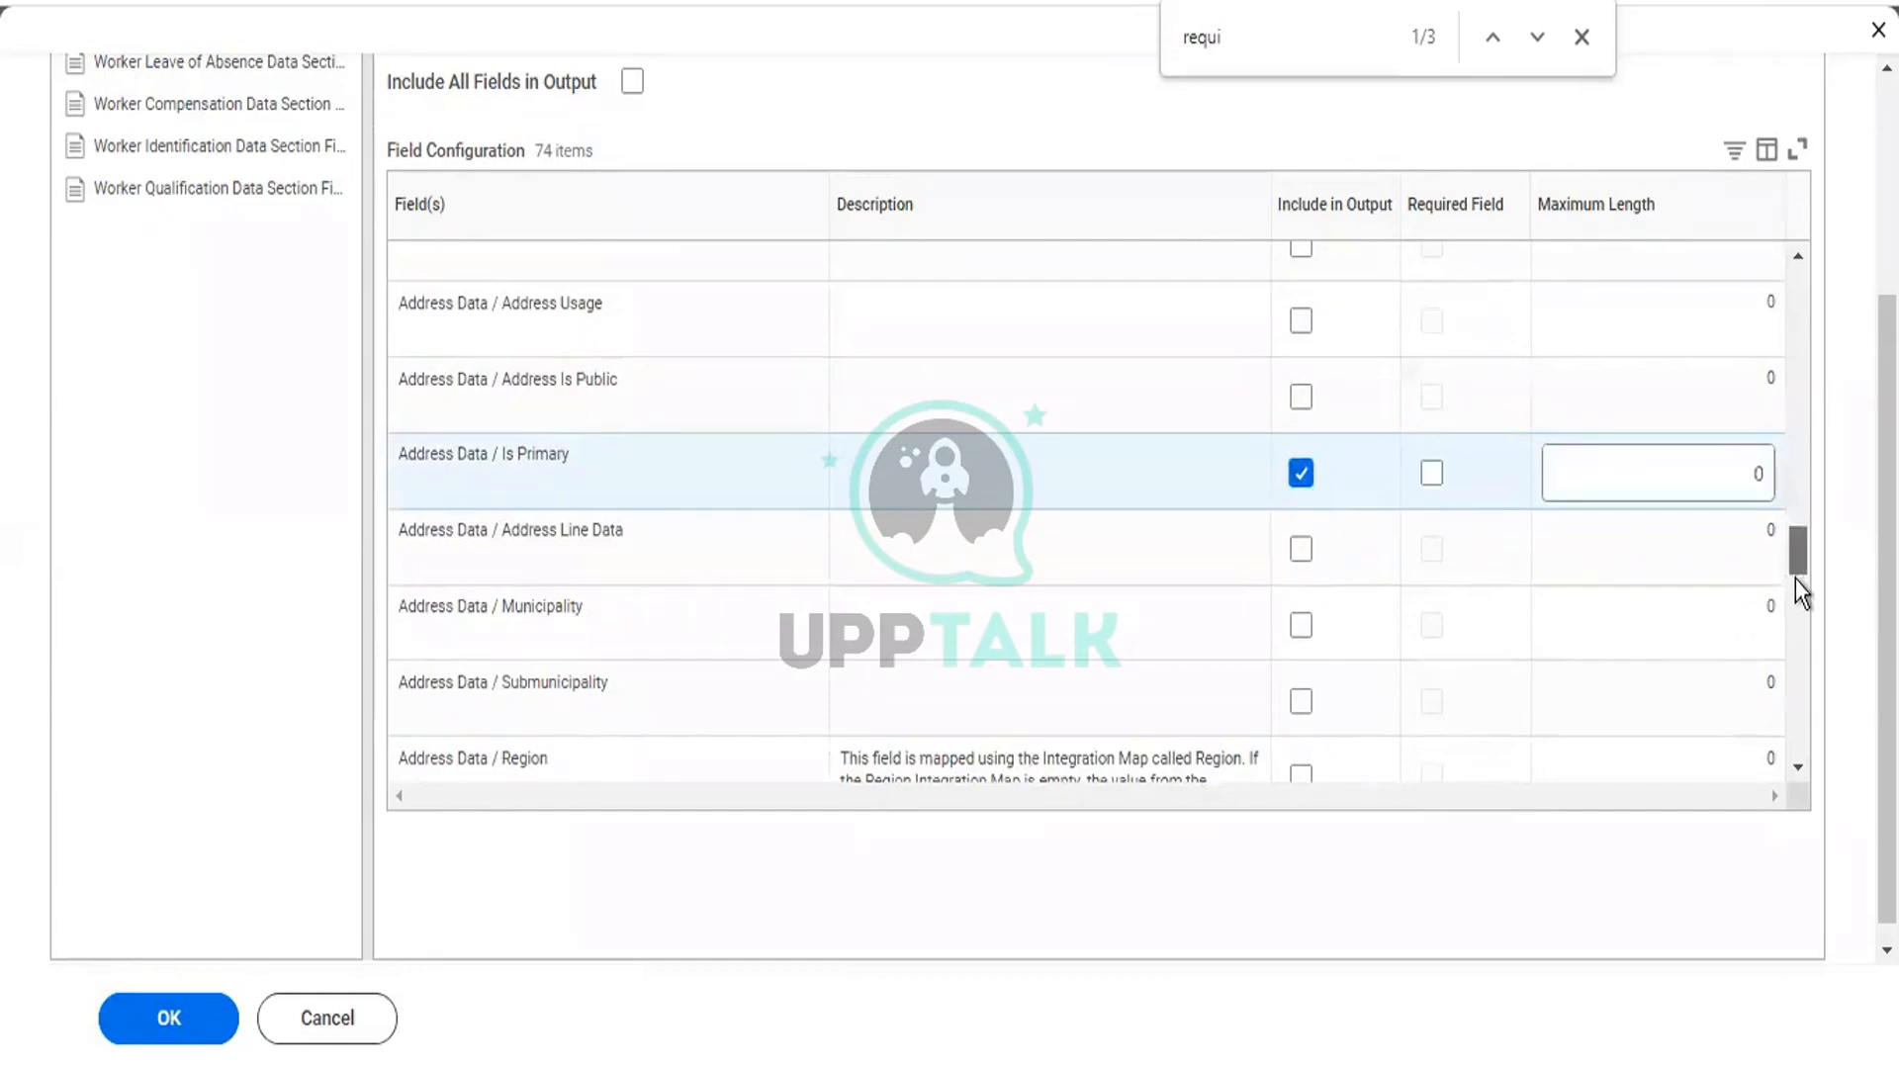
{"action": "left_click", "coordinate": [1302, 494]}
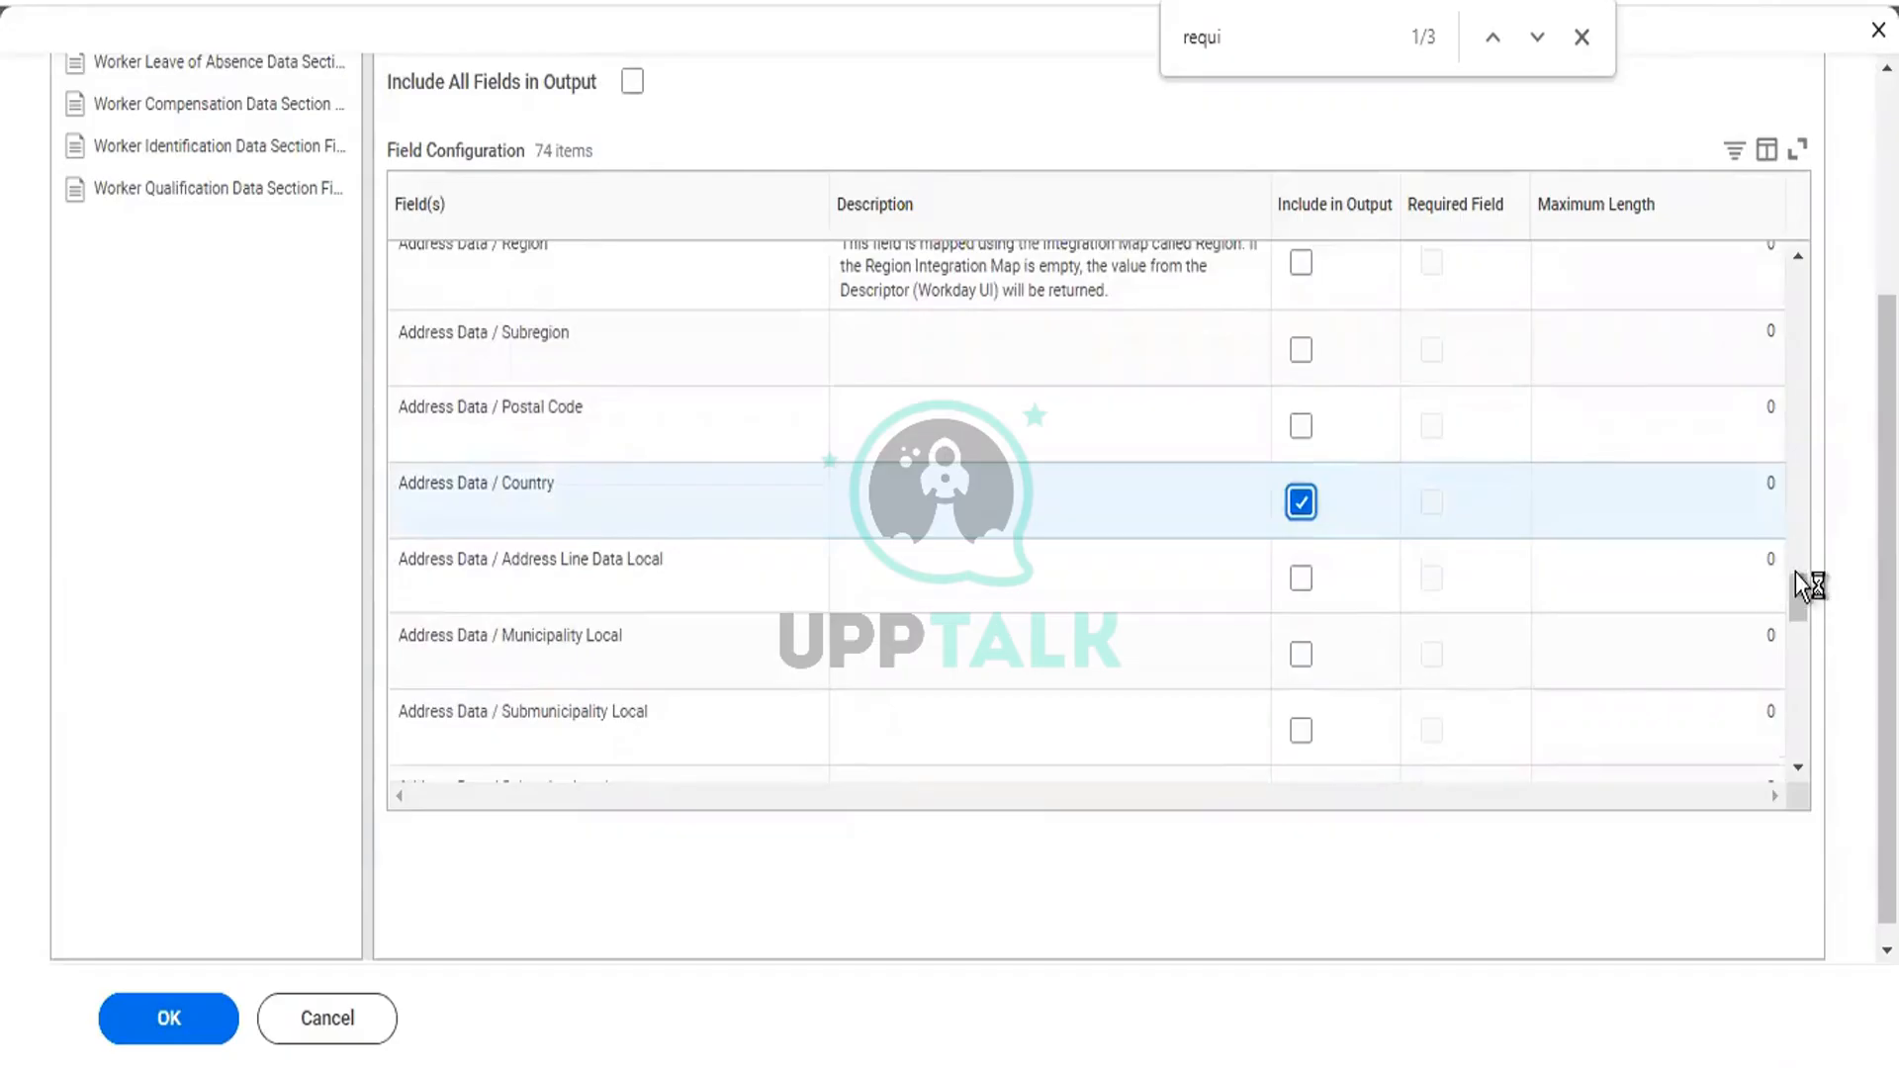
Step: Include Phone Data / Formatted Phone Number, Email Data / Email Address and Email Data / Is Primary in the Worker Personal Data output
{"action": "left_click_drag", "start_coordinate": [1795, 596], "coordinate": [1797, 657]}
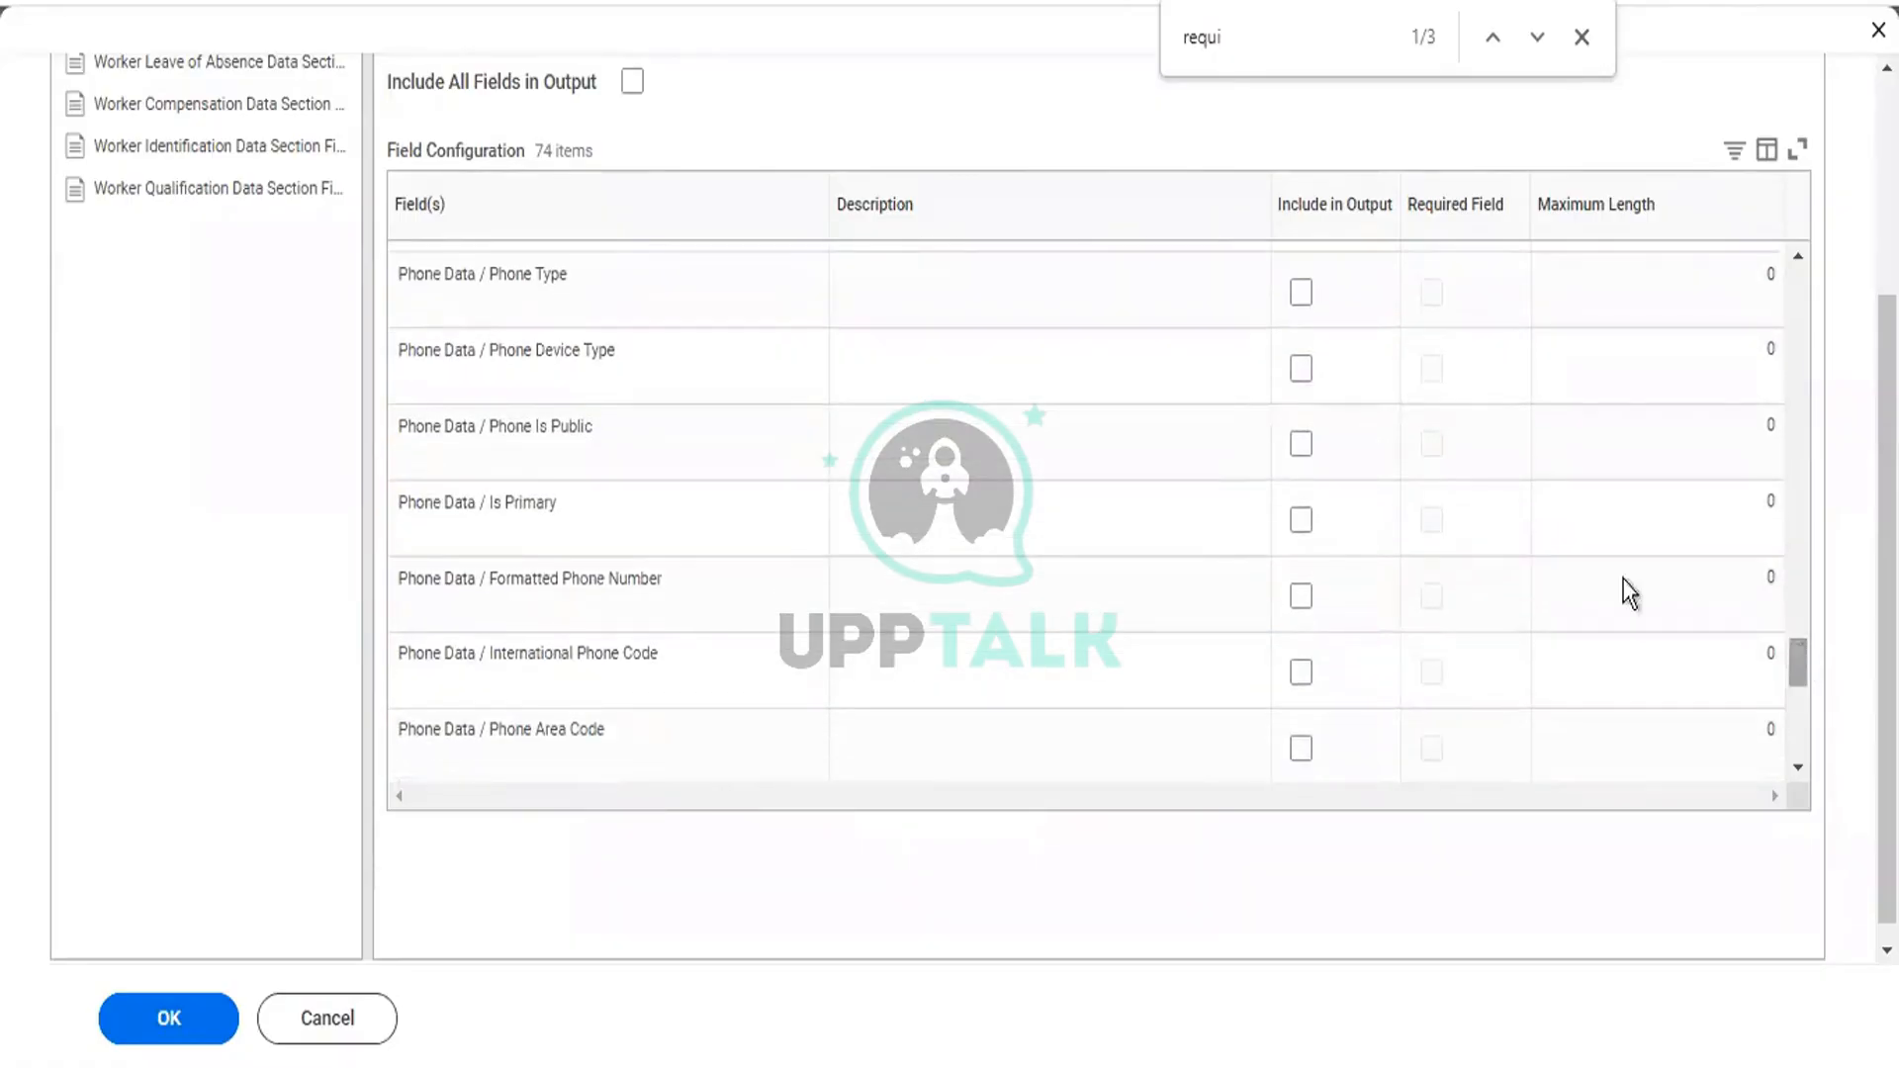
{"action": "left_click", "coordinate": [1301, 599]}
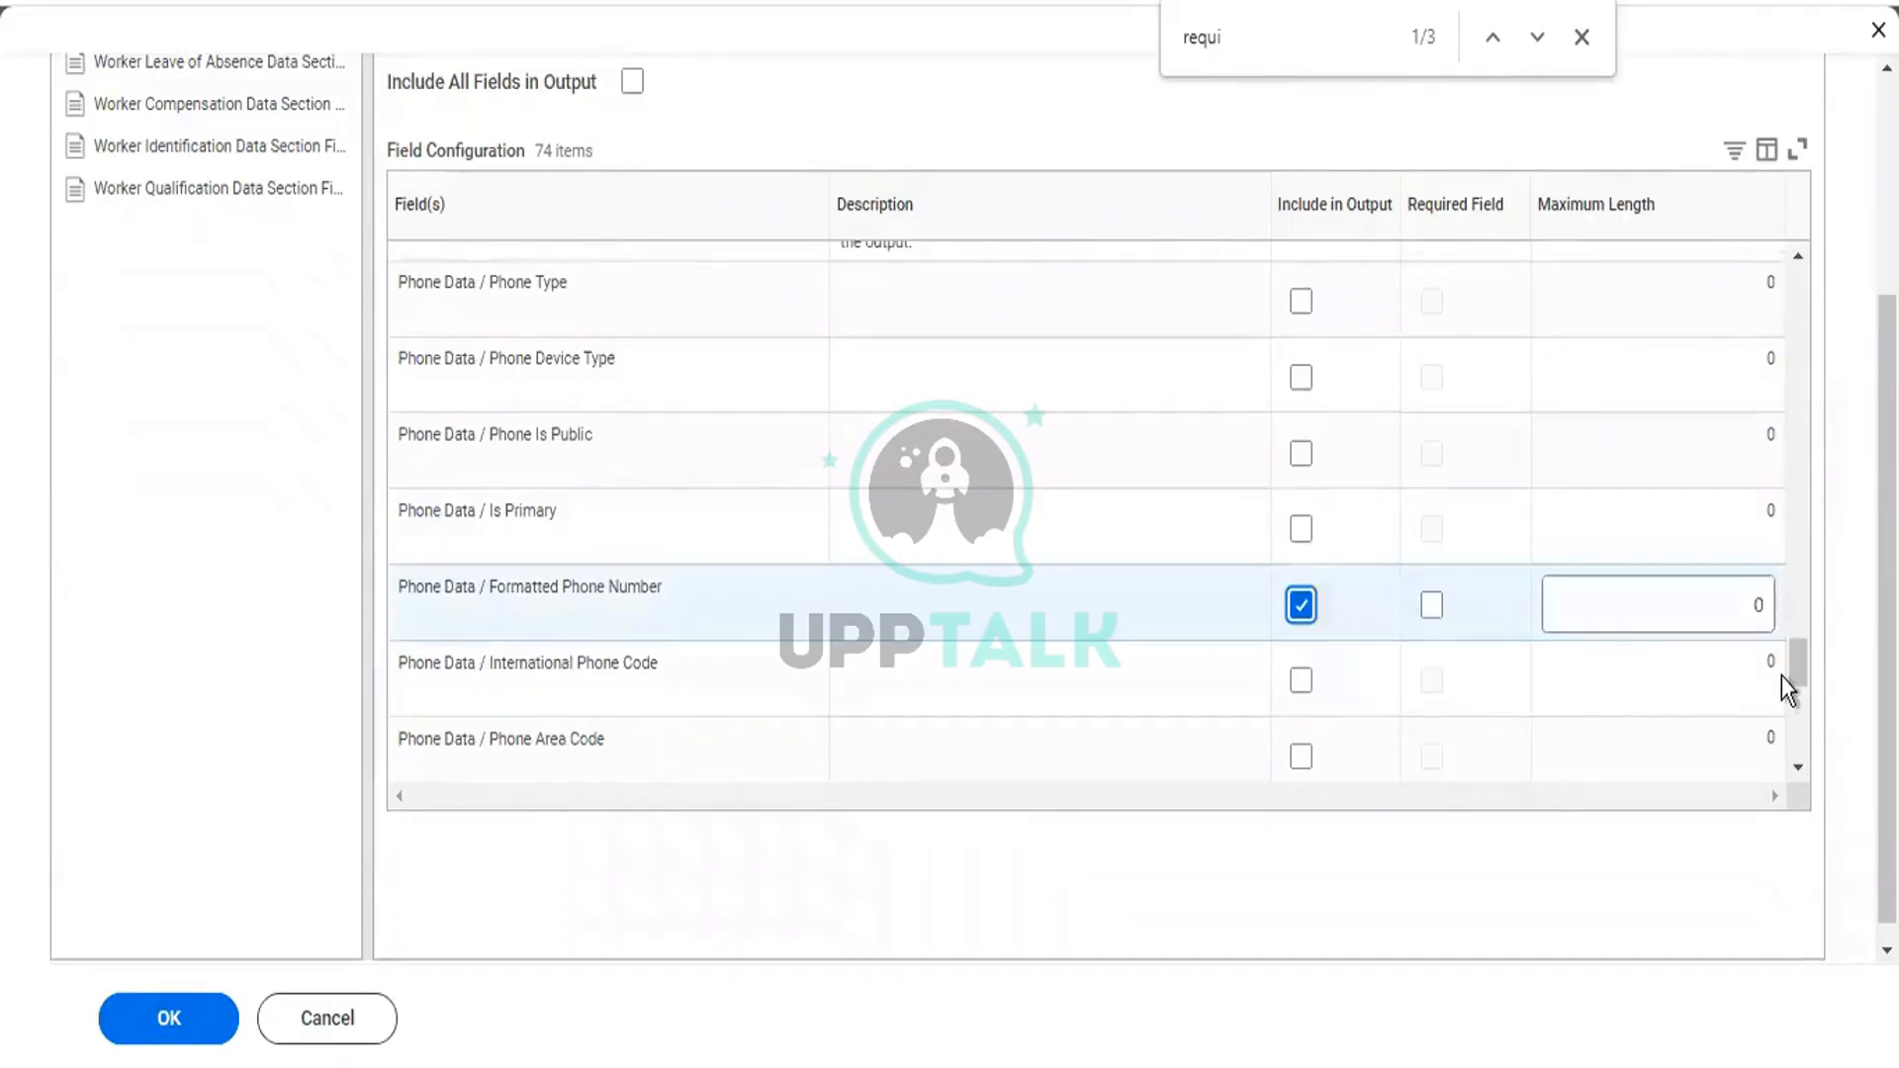
{"action": "left_click_drag", "start_coordinate": [1796, 661], "coordinate": [1799, 702]}
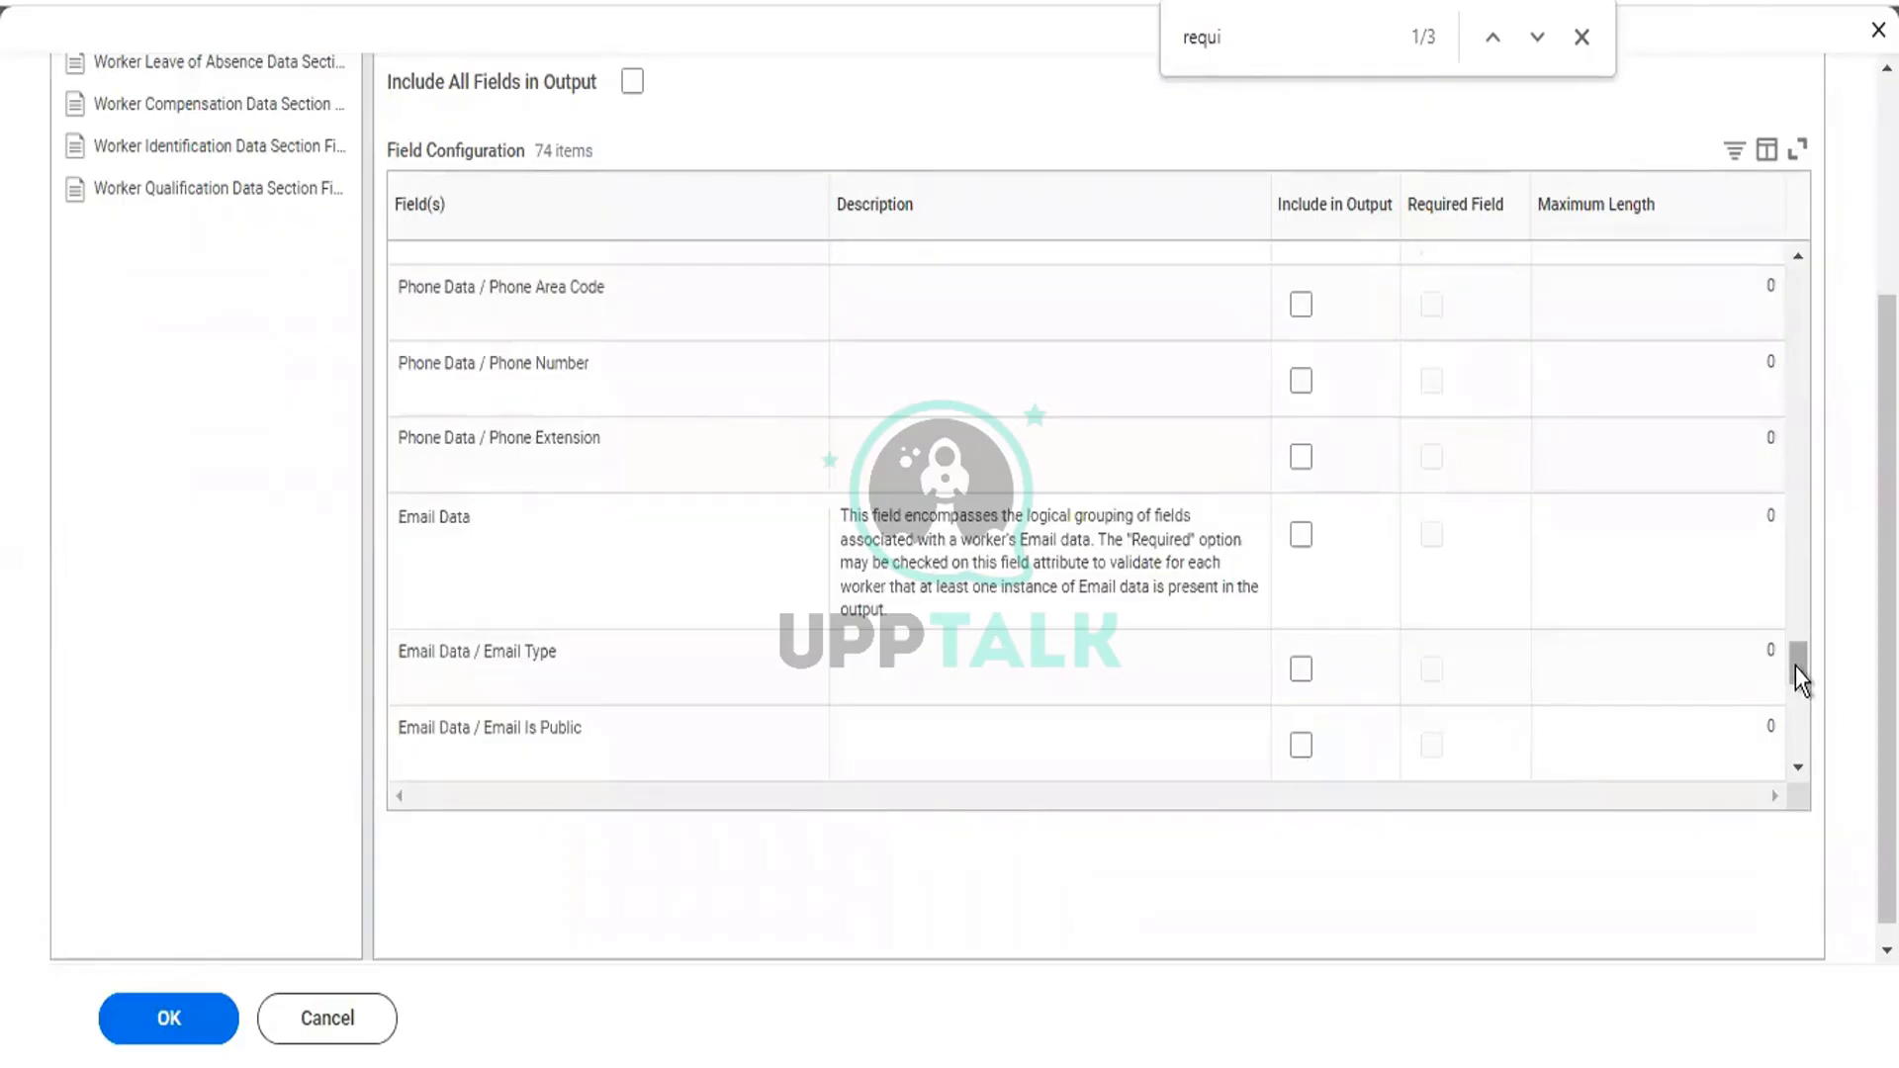
{"action": "left_click_drag", "start_coordinate": [1795, 667], "coordinate": [1798, 692]}
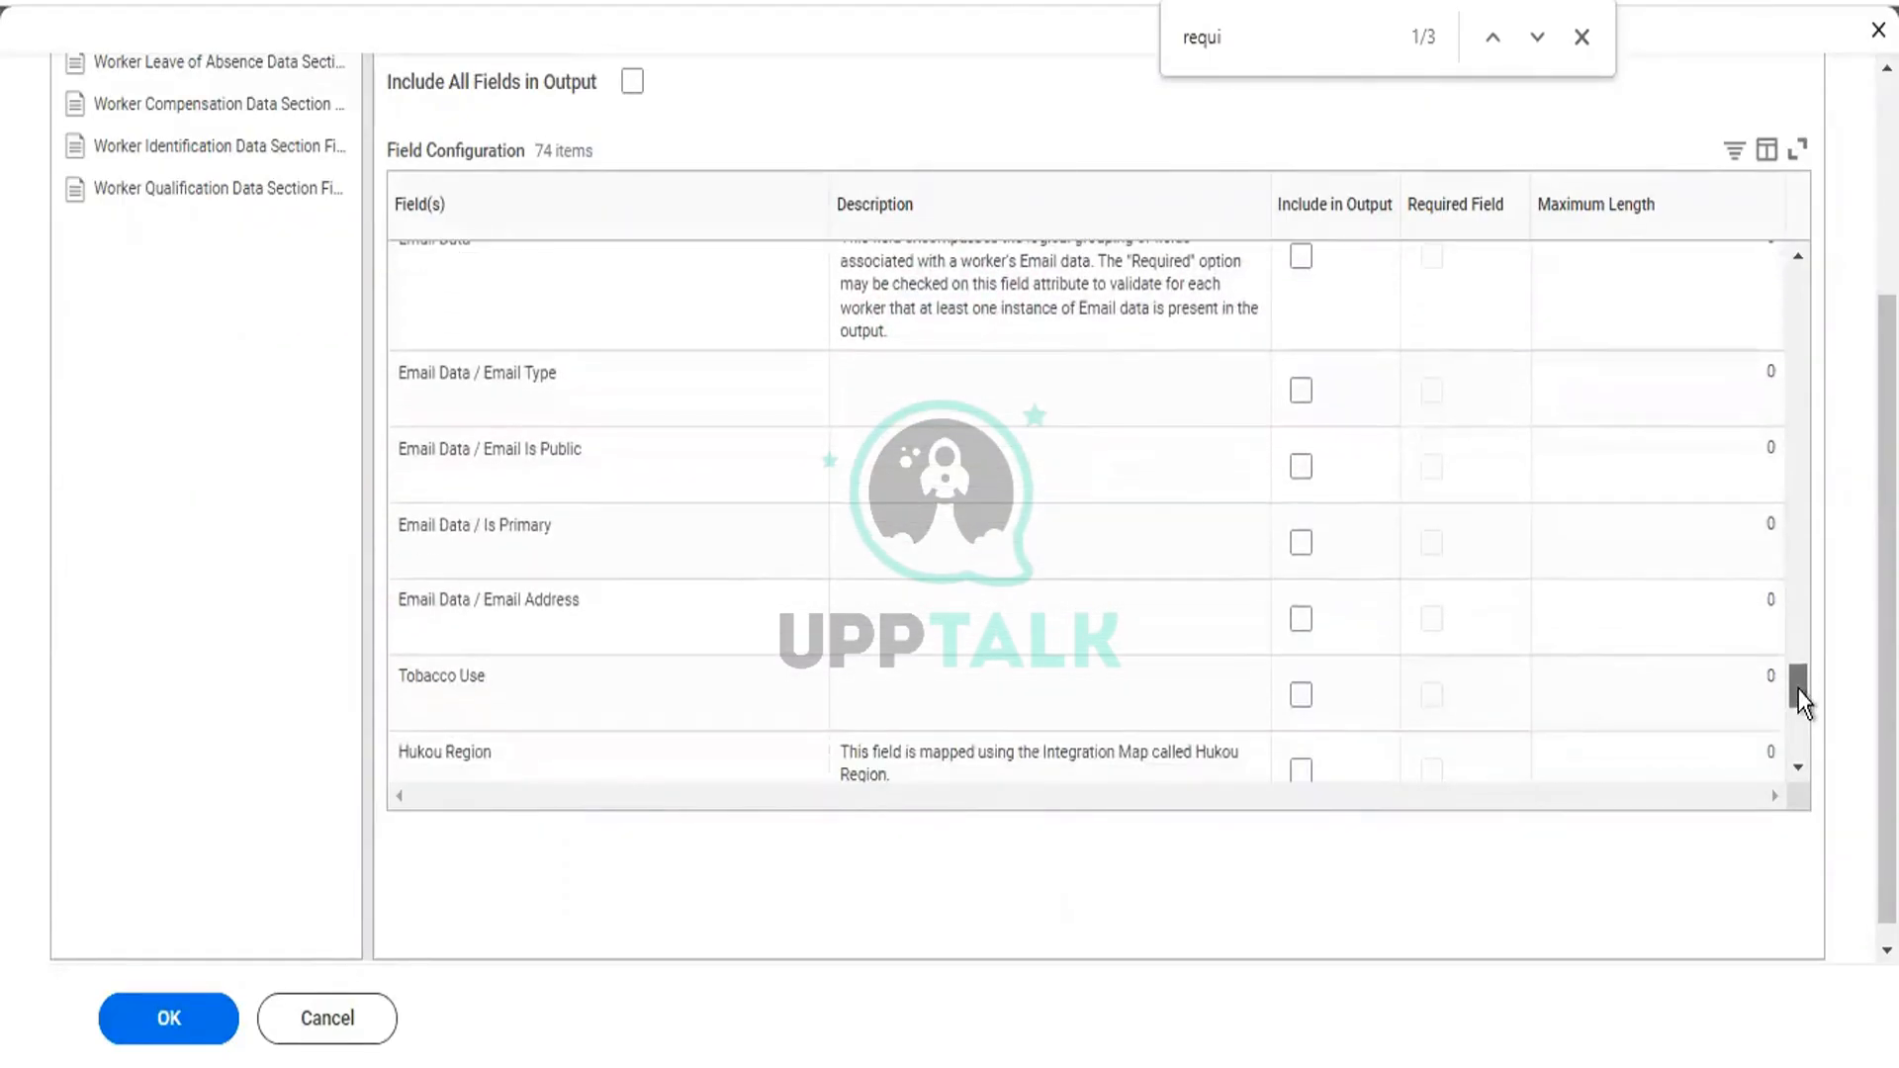
{"action": "left_click", "coordinate": [1302, 621]}
{"action": "left_click", "coordinate": [1301, 549]}
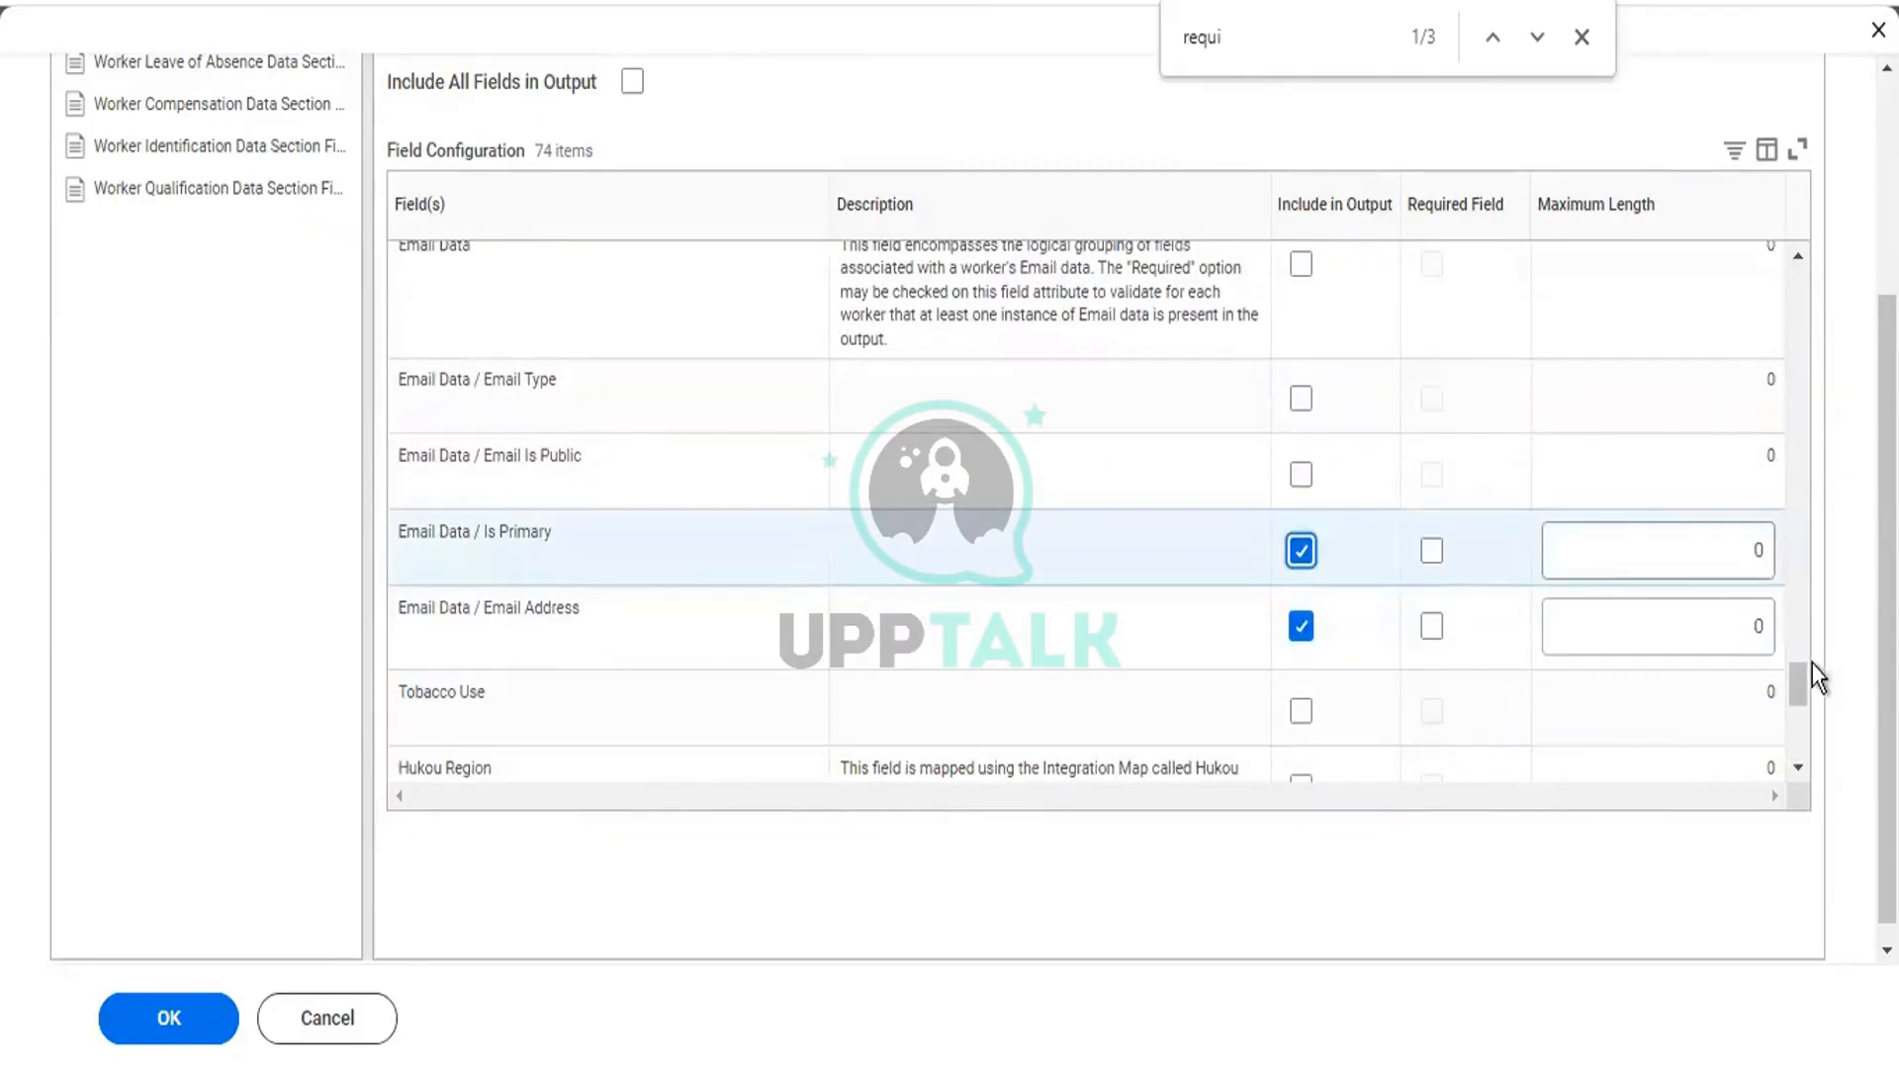
Step: Open the Worker Status Data section fields and include Active and Hire Date in the output
{"action": "left_click_drag", "start_coordinate": [1796, 685], "coordinate": [1796, 756]}
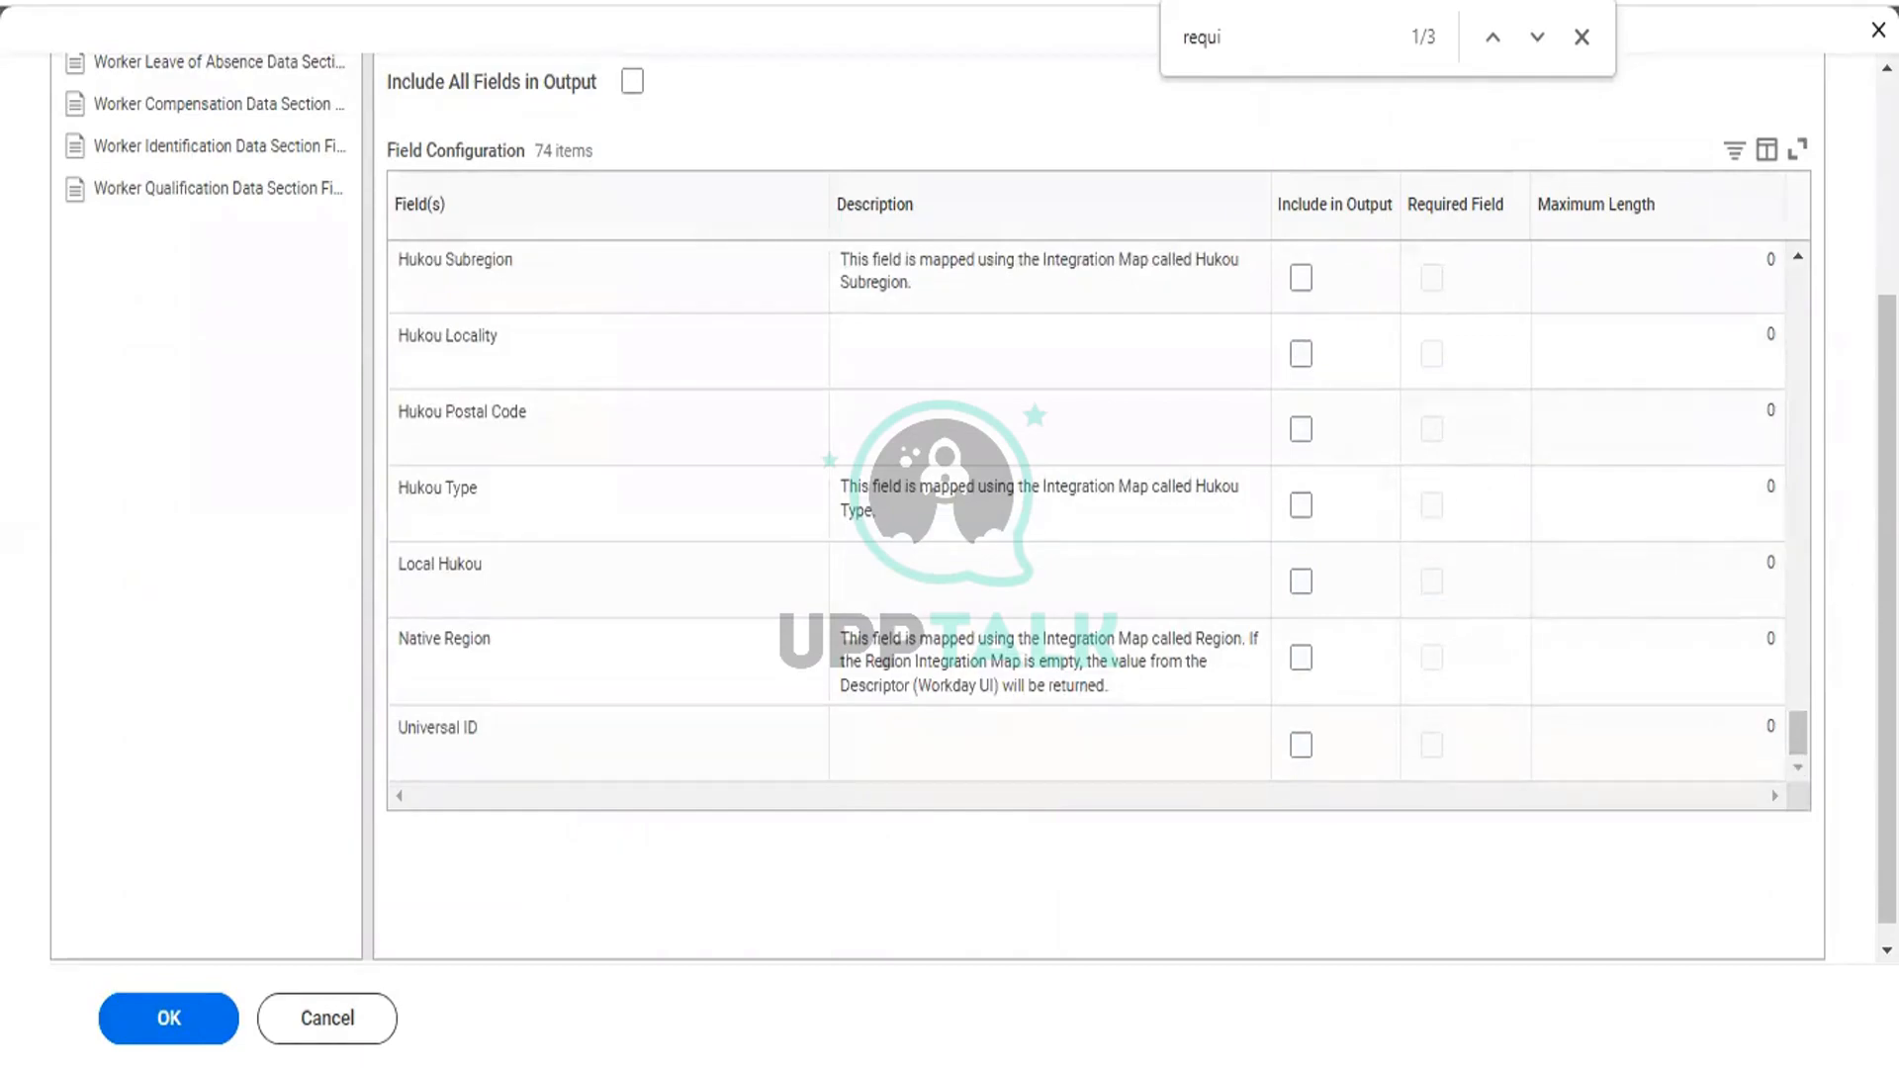
{"action": "left_click_drag", "start_coordinate": [1887, 609], "coordinate": [1887, 393]}
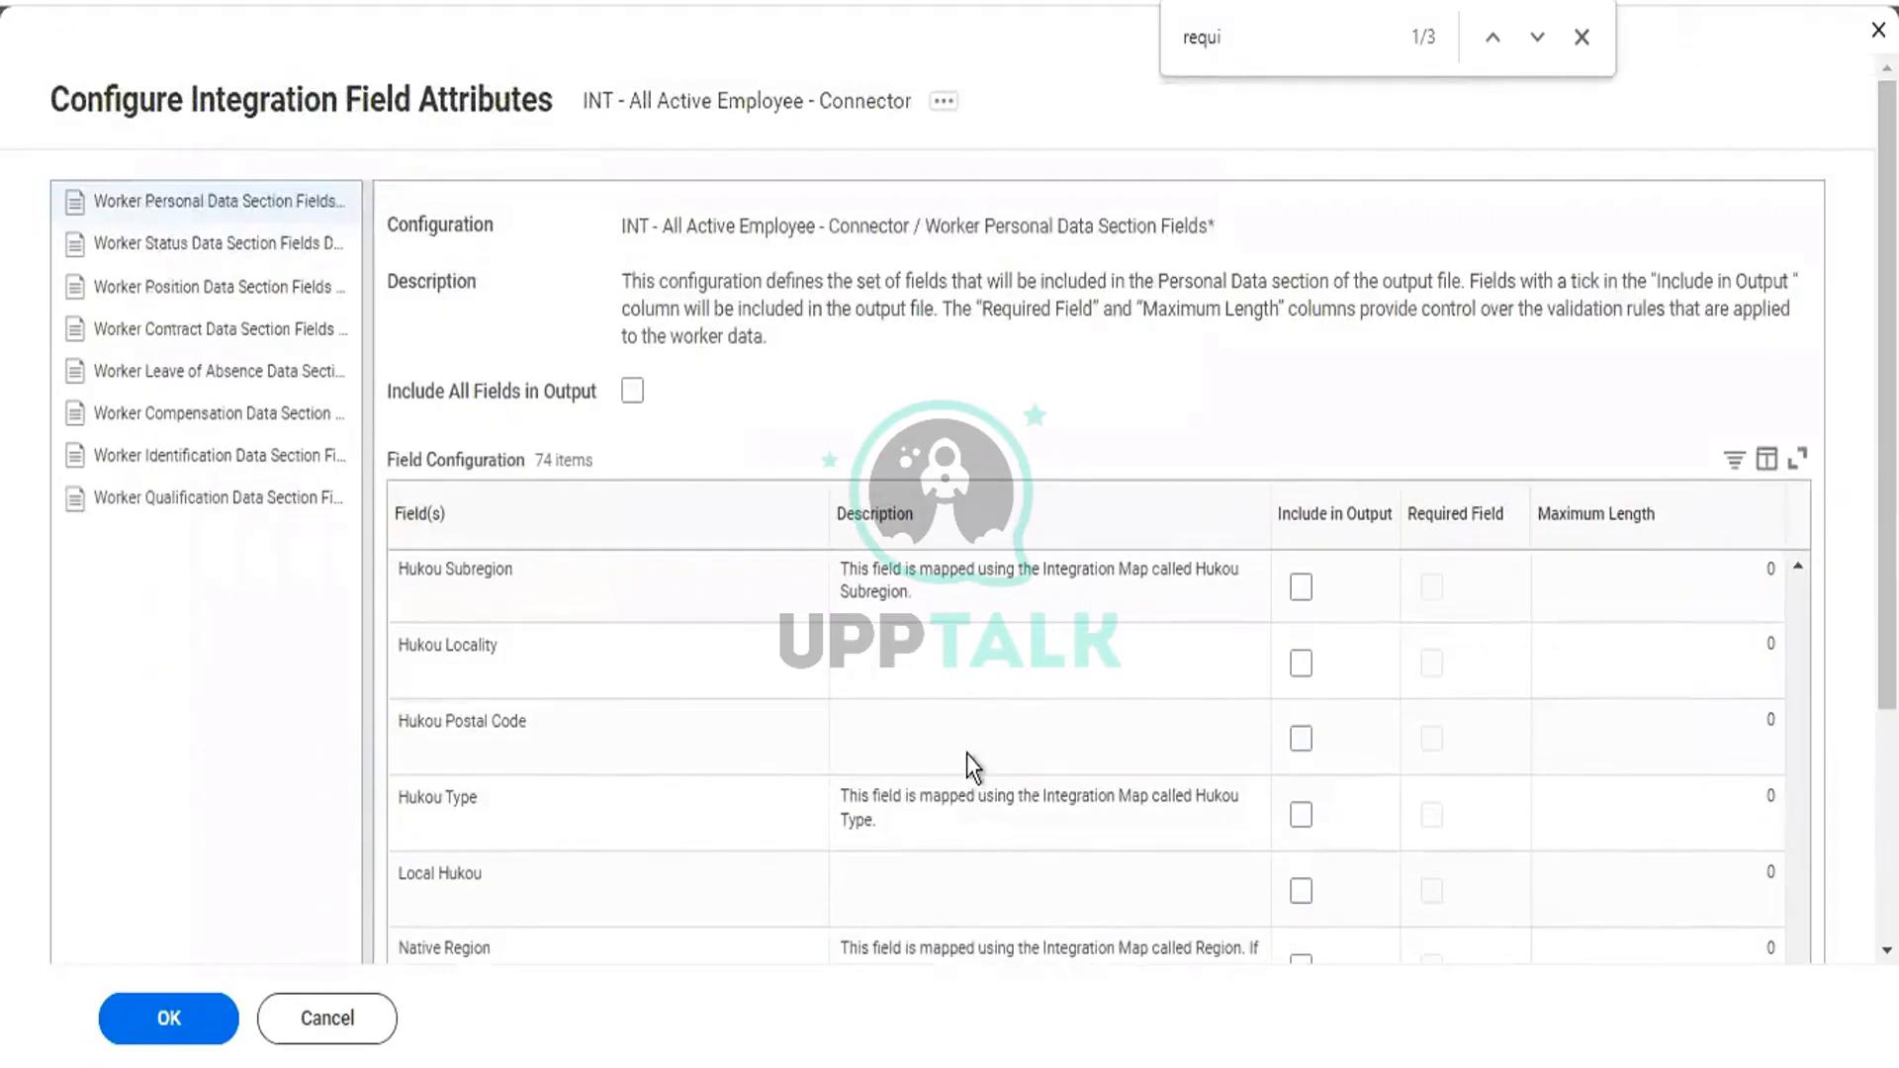
{"action": "left_click", "coordinate": [254, 265]}
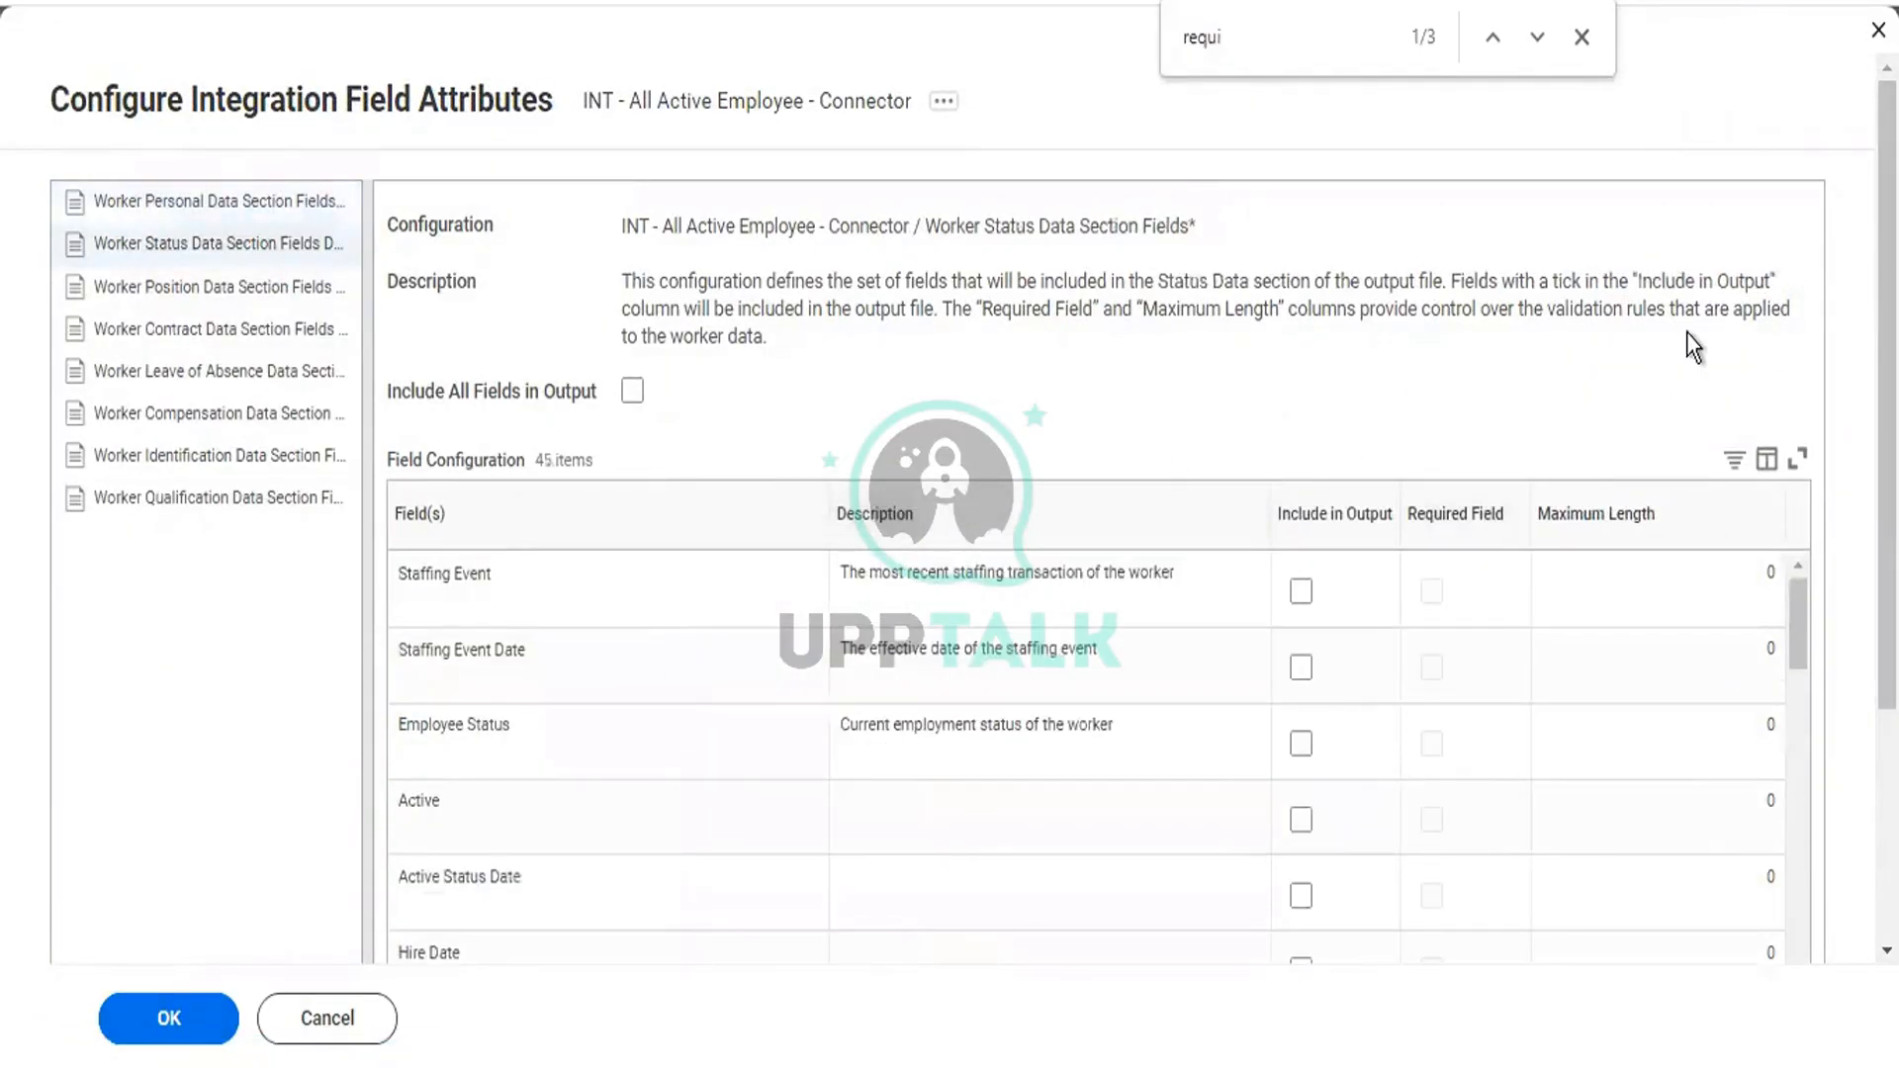
{"action": "scroll", "coordinate": [950, 507], "scroll_direction": "down", "scroll_amount": 2}
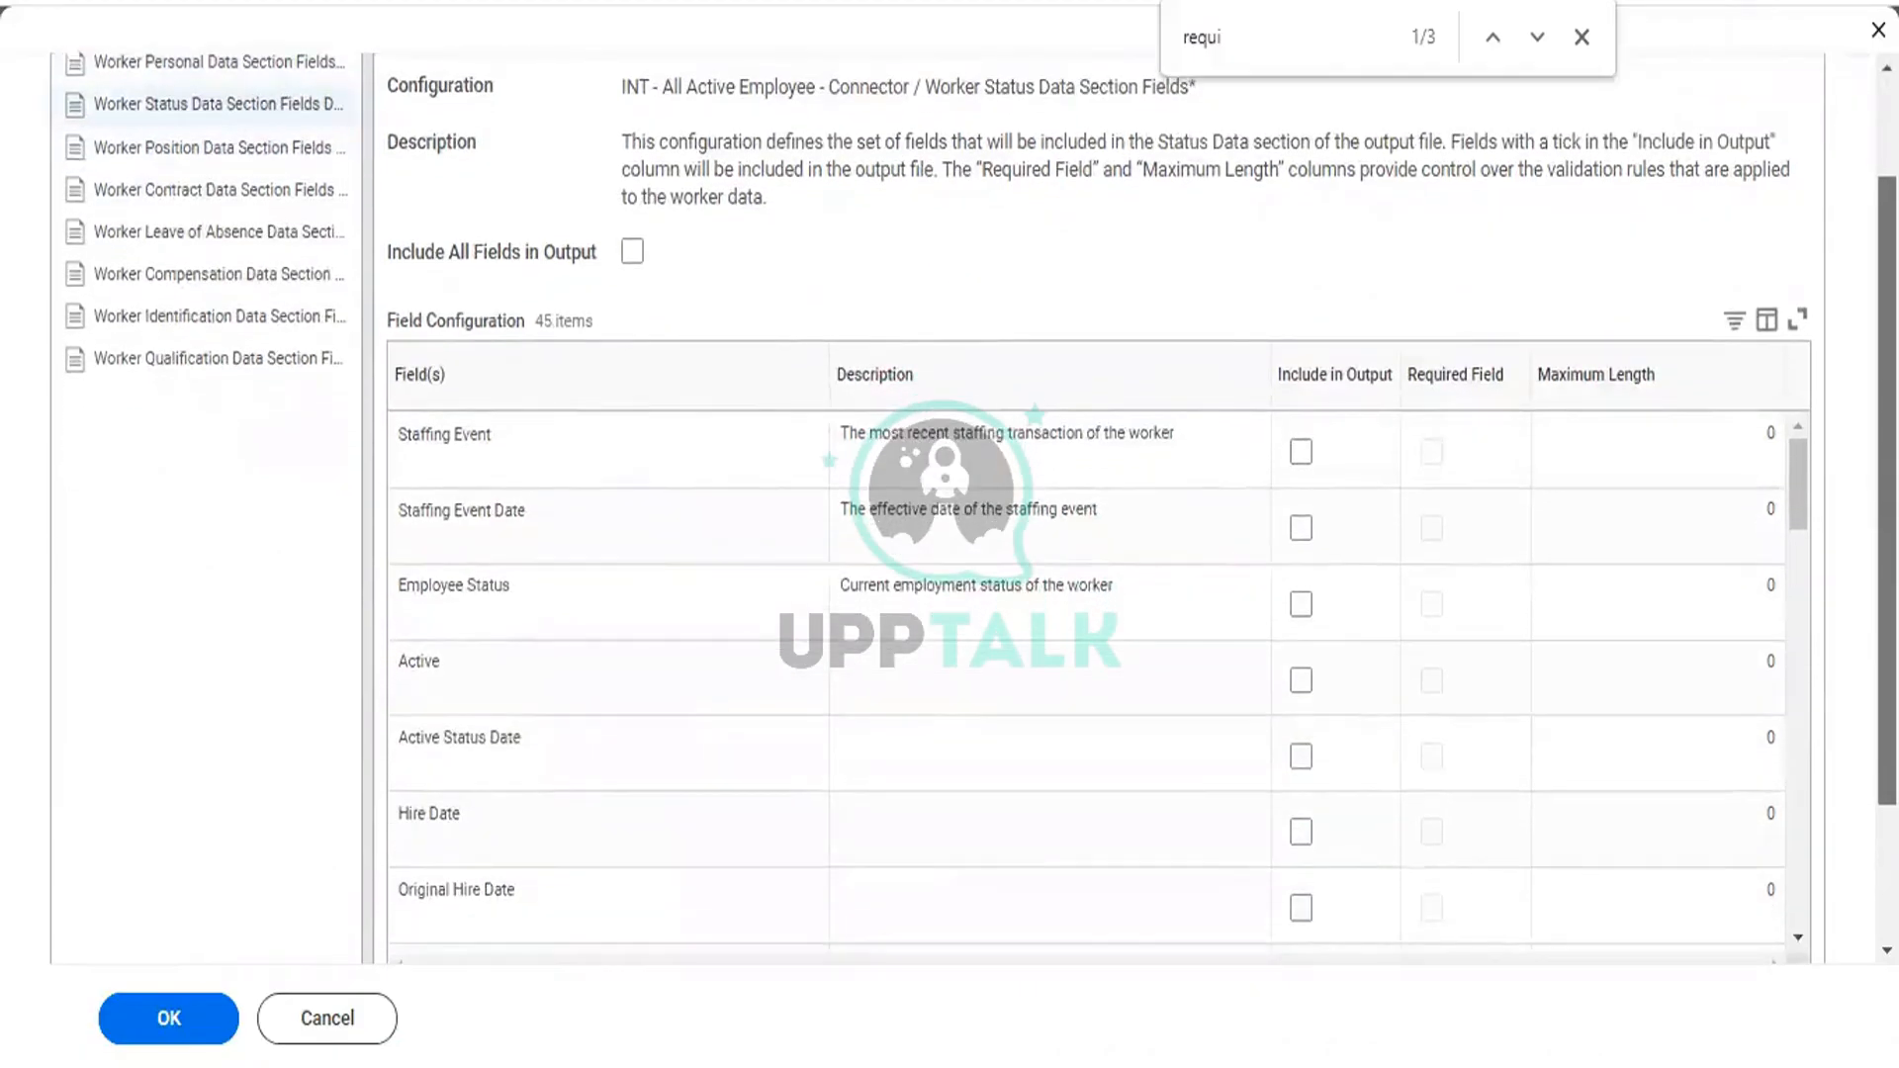
{"action": "scroll", "coordinate": [1453, 490], "scroll_direction": "down", "scroll_amount": 1}
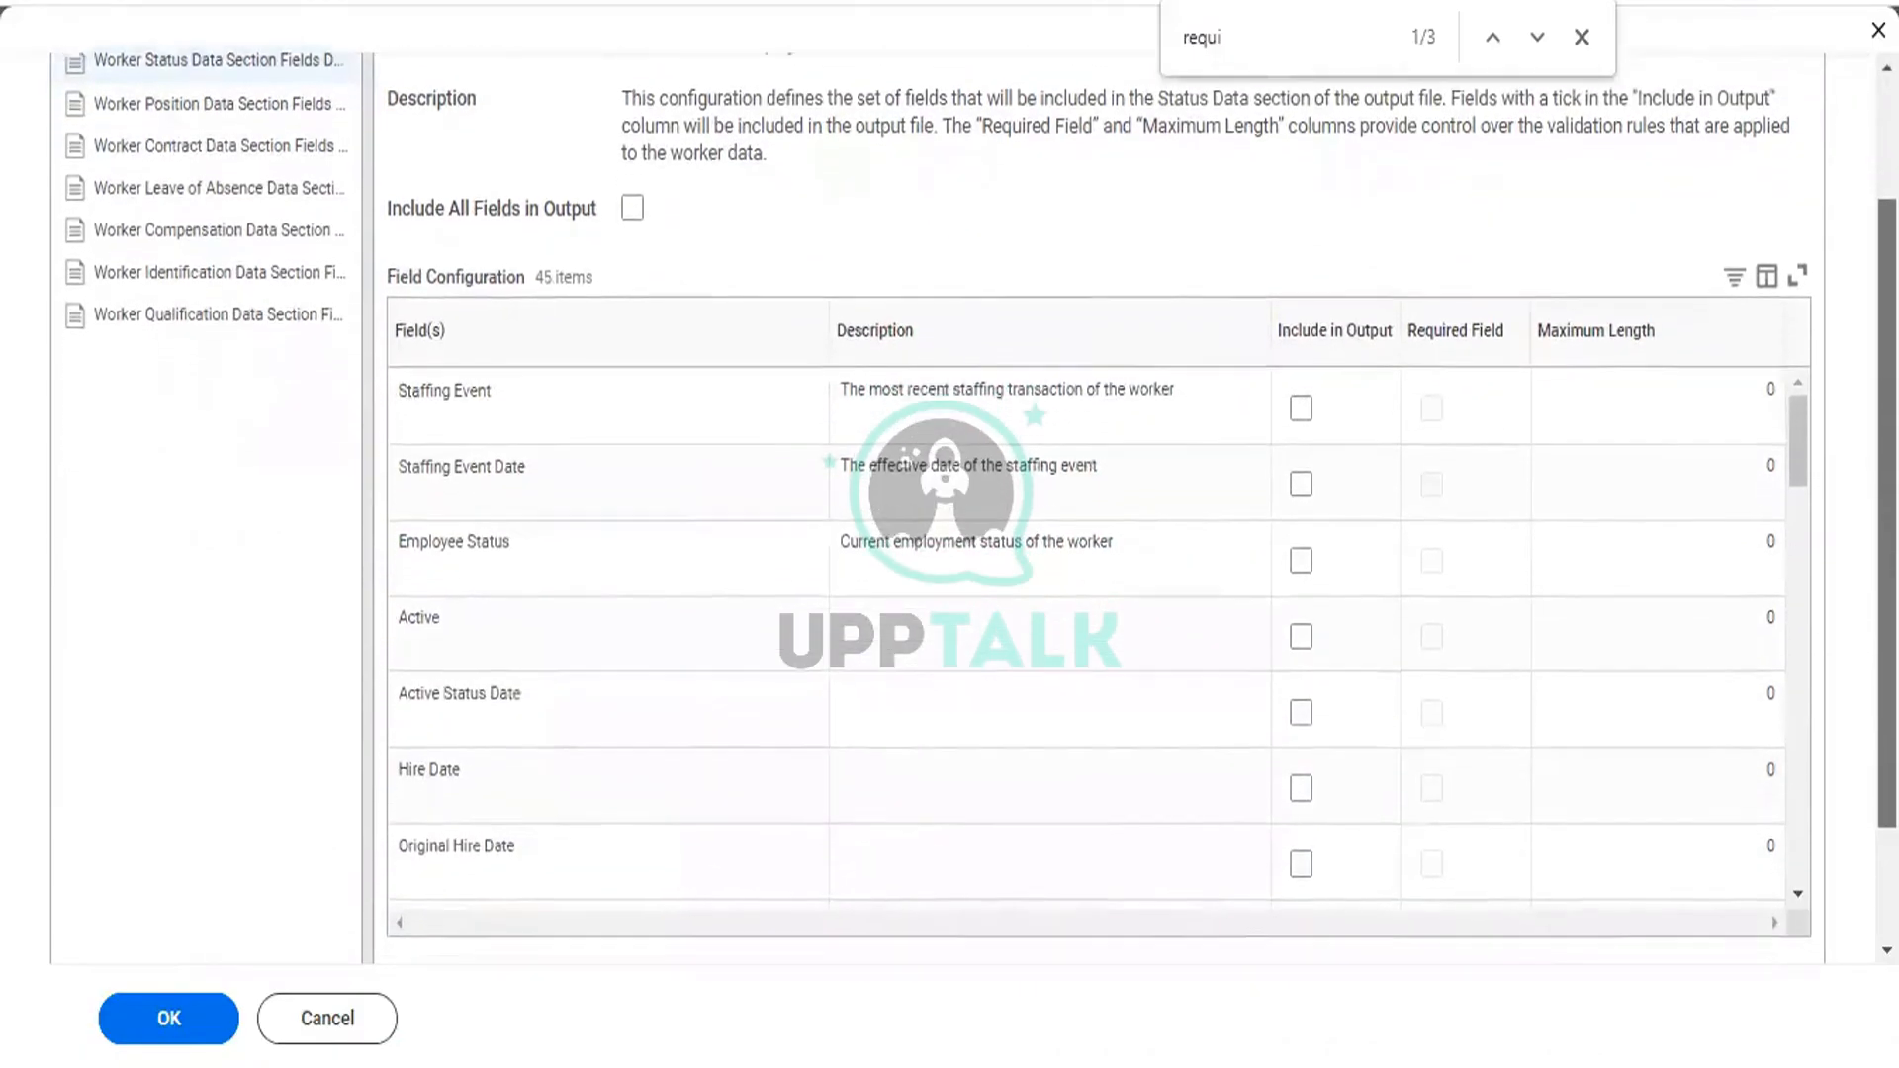
{"action": "left_click", "coordinate": [1302, 638]}
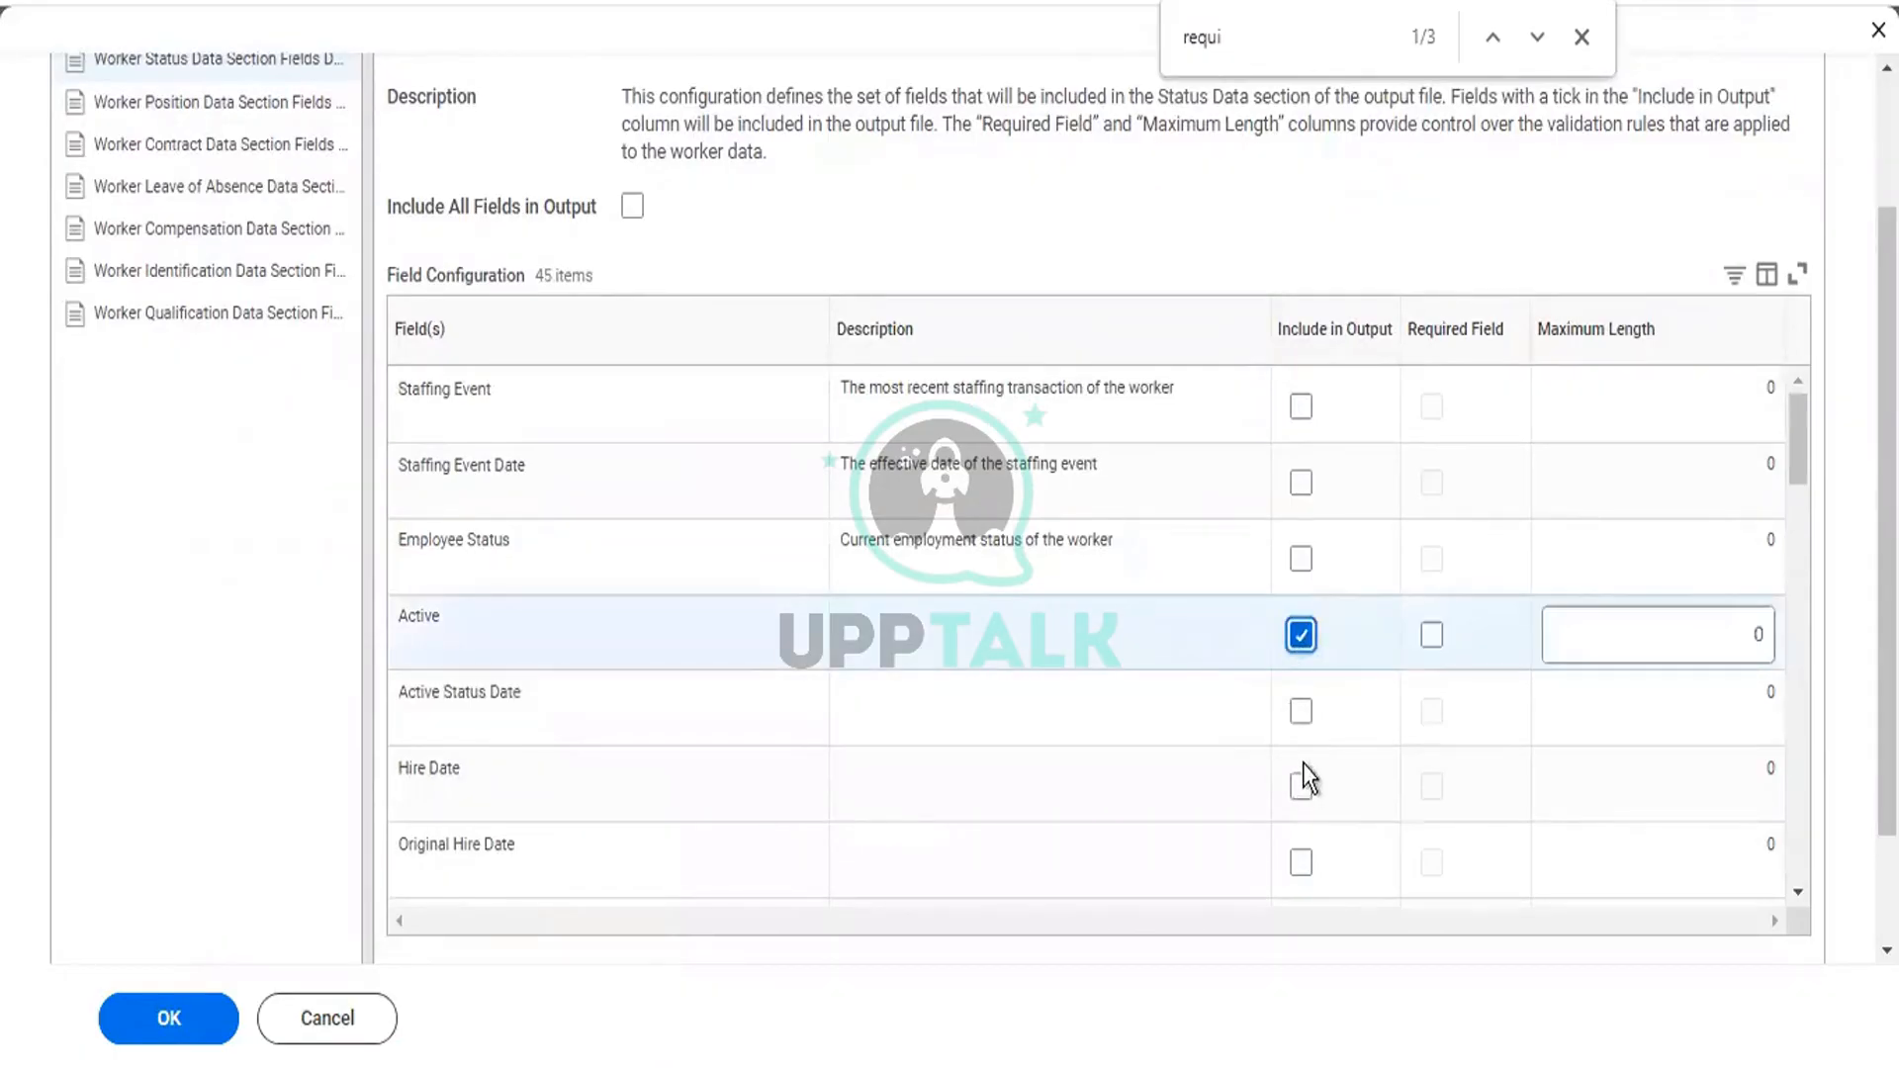
{"action": "left_click", "coordinate": [1302, 788]}
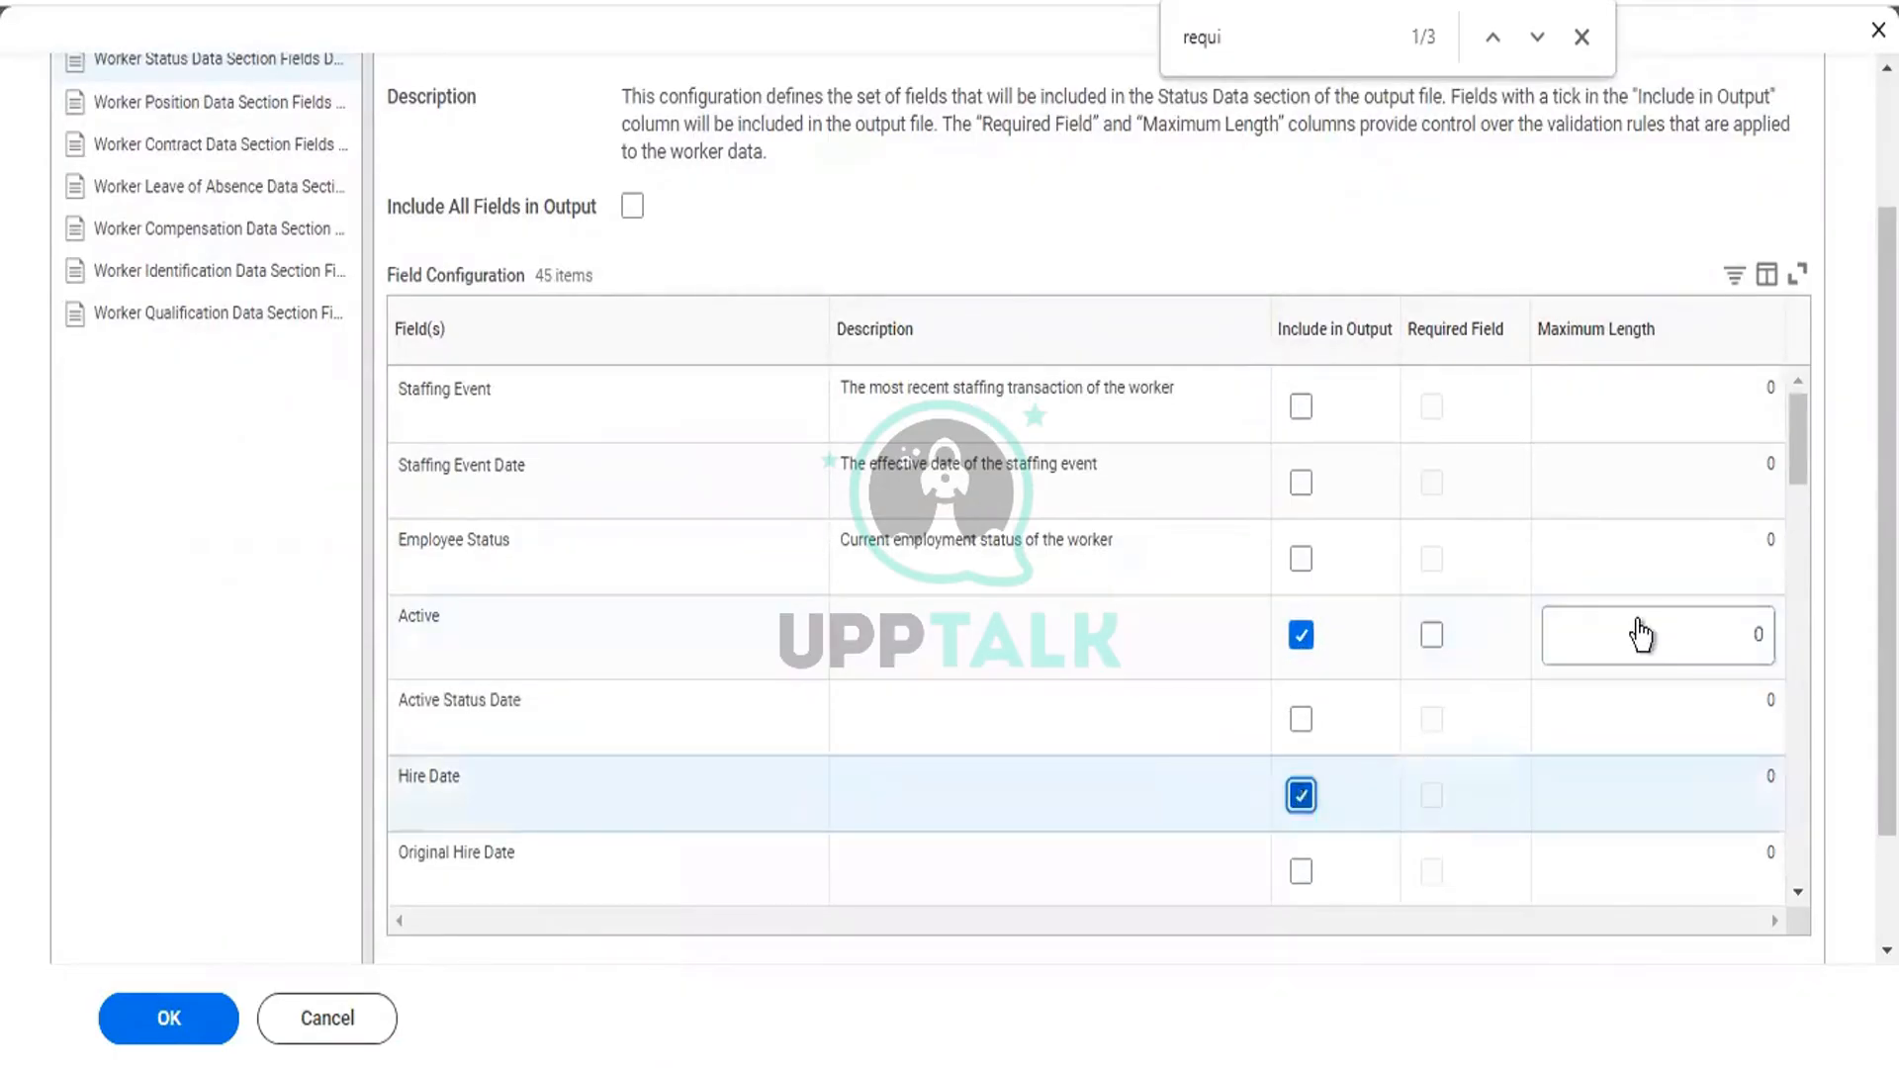
Step: Include the Terminated field in the Worker Status Data output
{"action": "left_click_drag", "start_coordinate": [1801, 443], "coordinate": [1809, 497]}
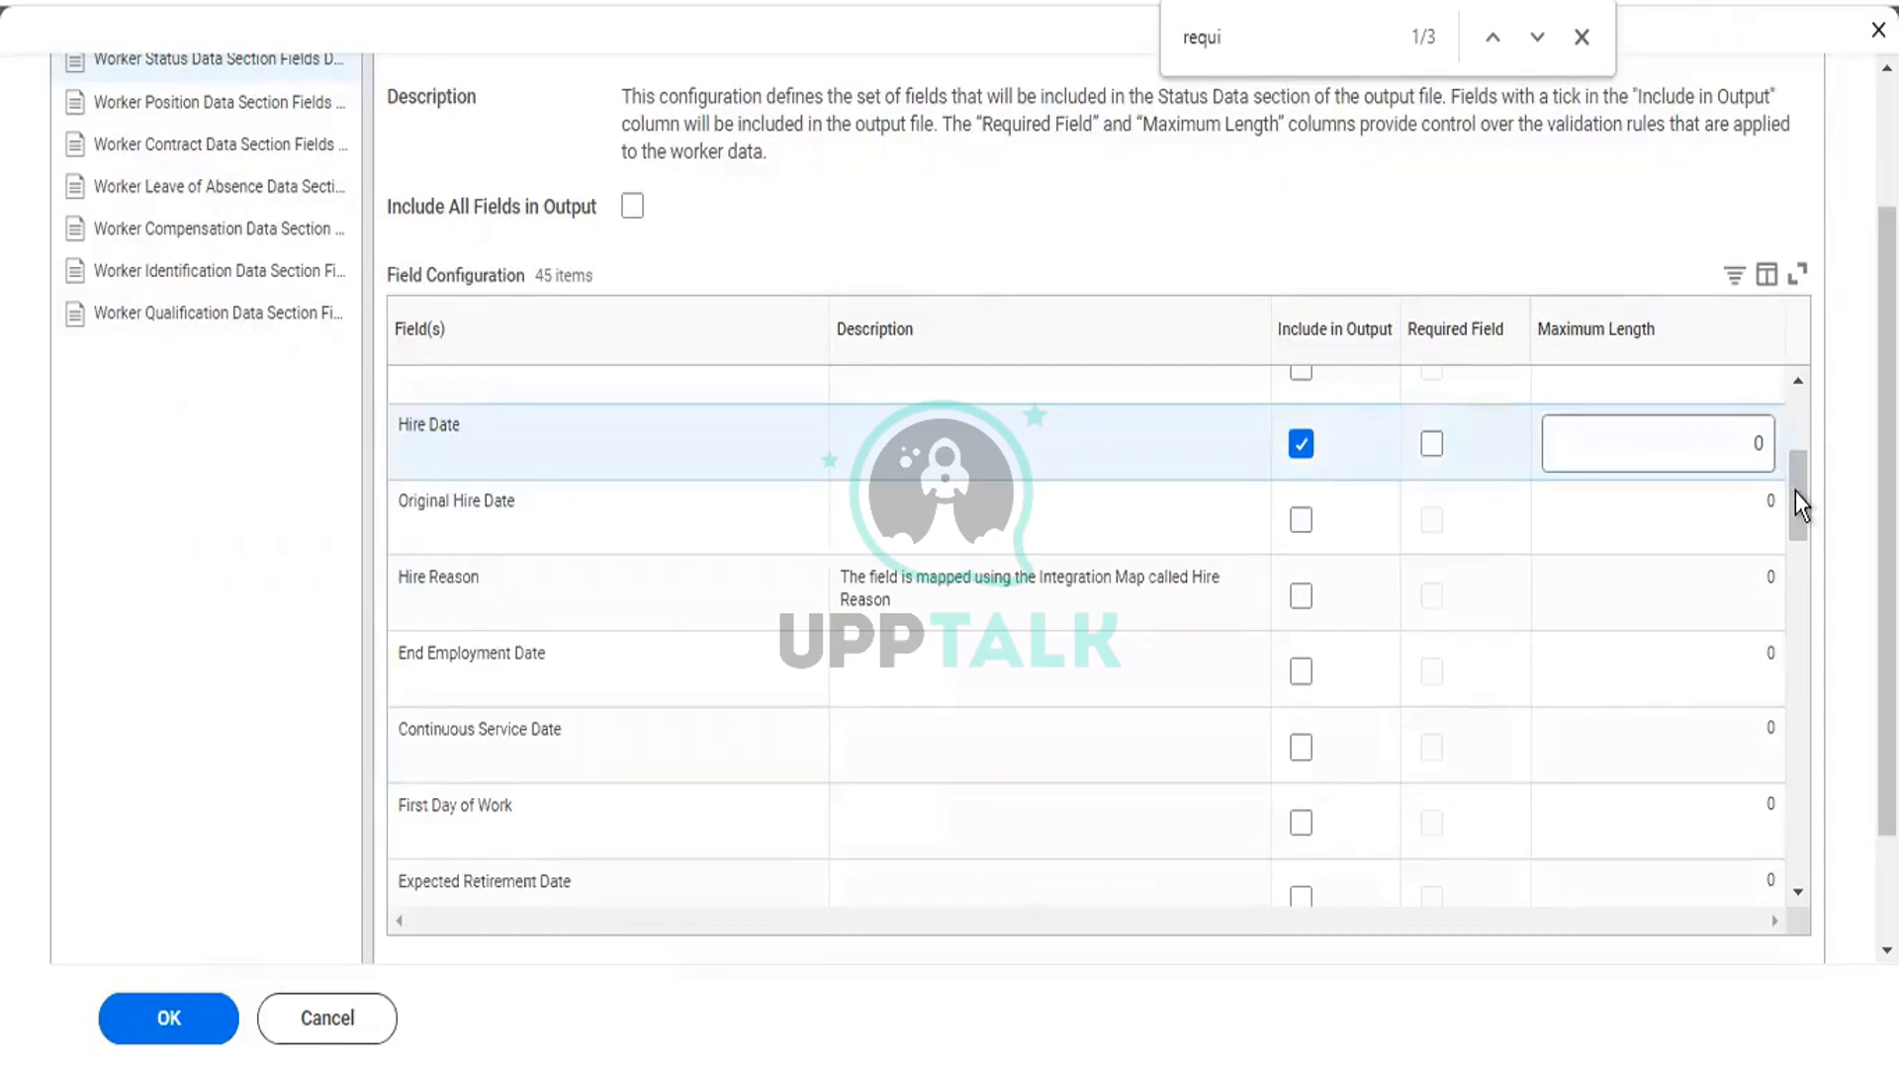
{"action": "left_click_drag", "start_coordinate": [1795, 491], "coordinate": [1806, 590]}
{"action": "scroll", "coordinate": [1812, 638], "scroll_direction": "down", "scroll_amount": 3}
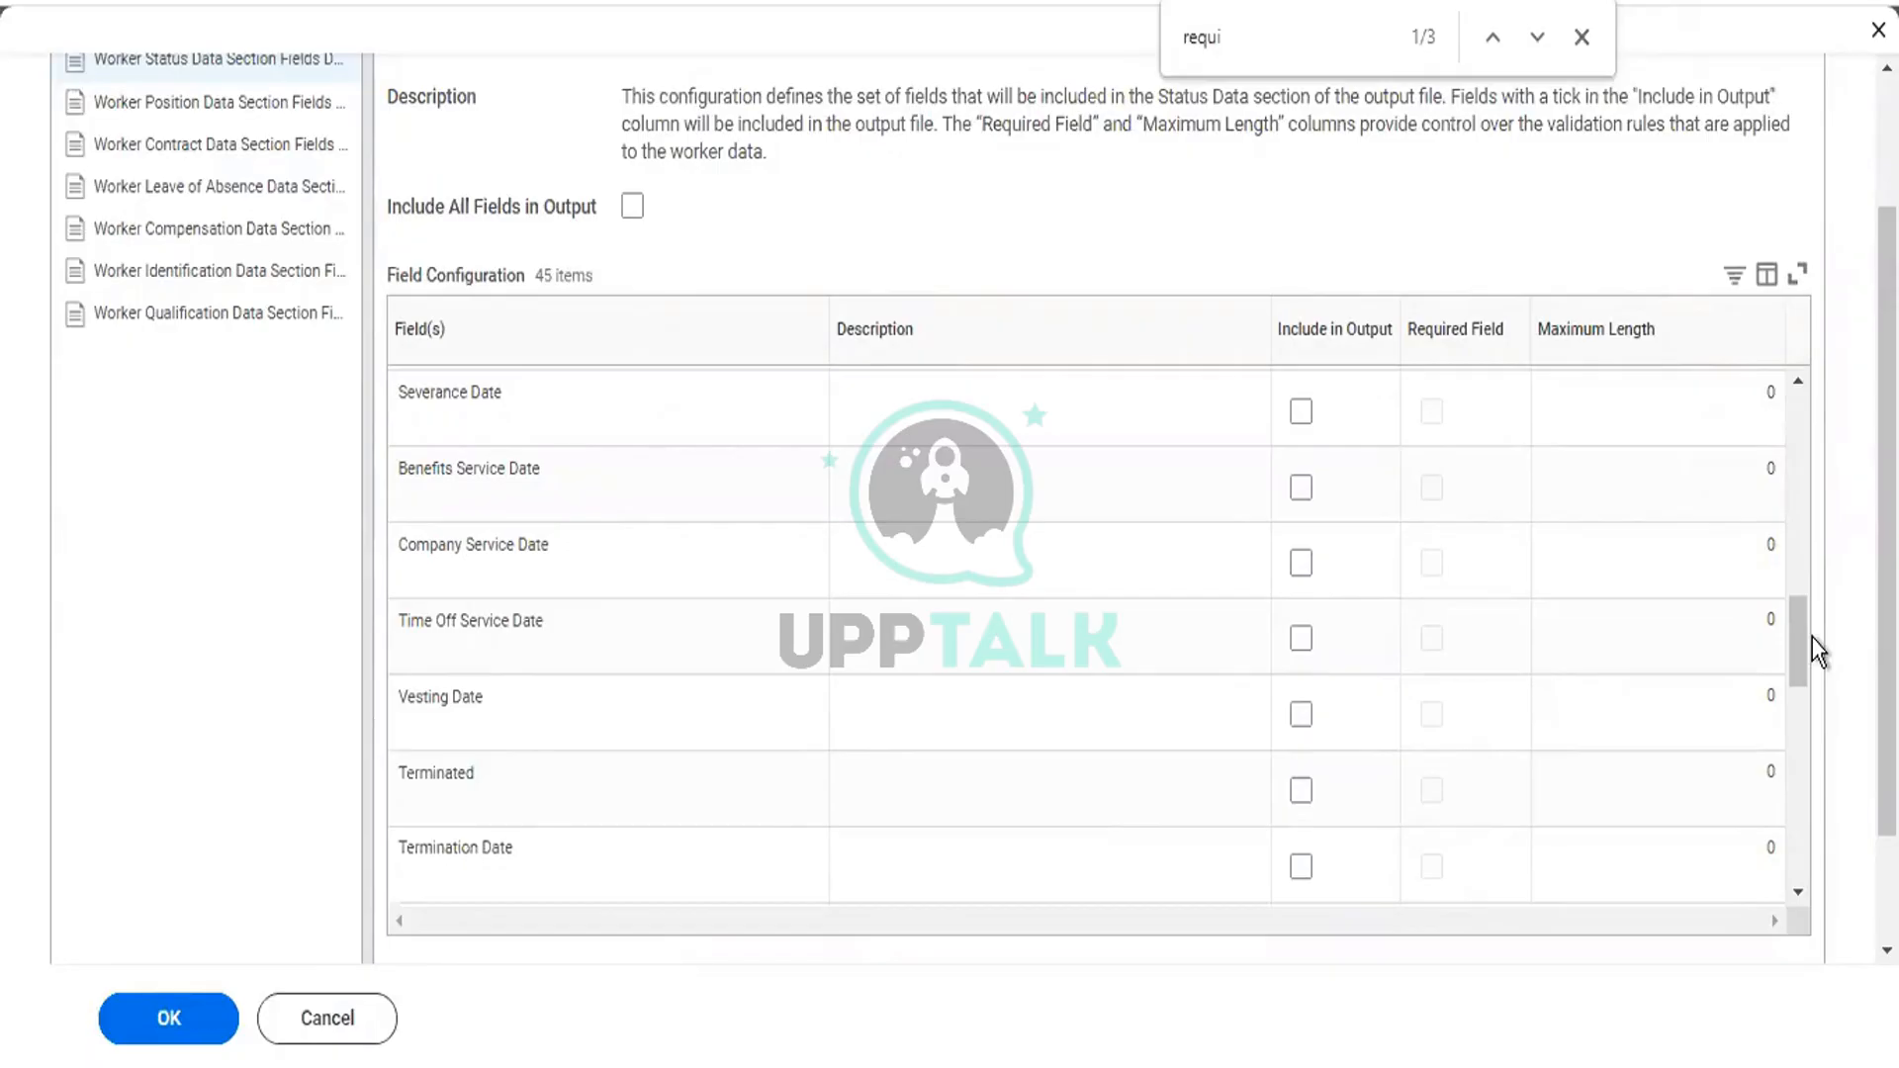
{"action": "left_click_drag", "start_coordinate": [1801, 645], "coordinate": [1803, 677]}
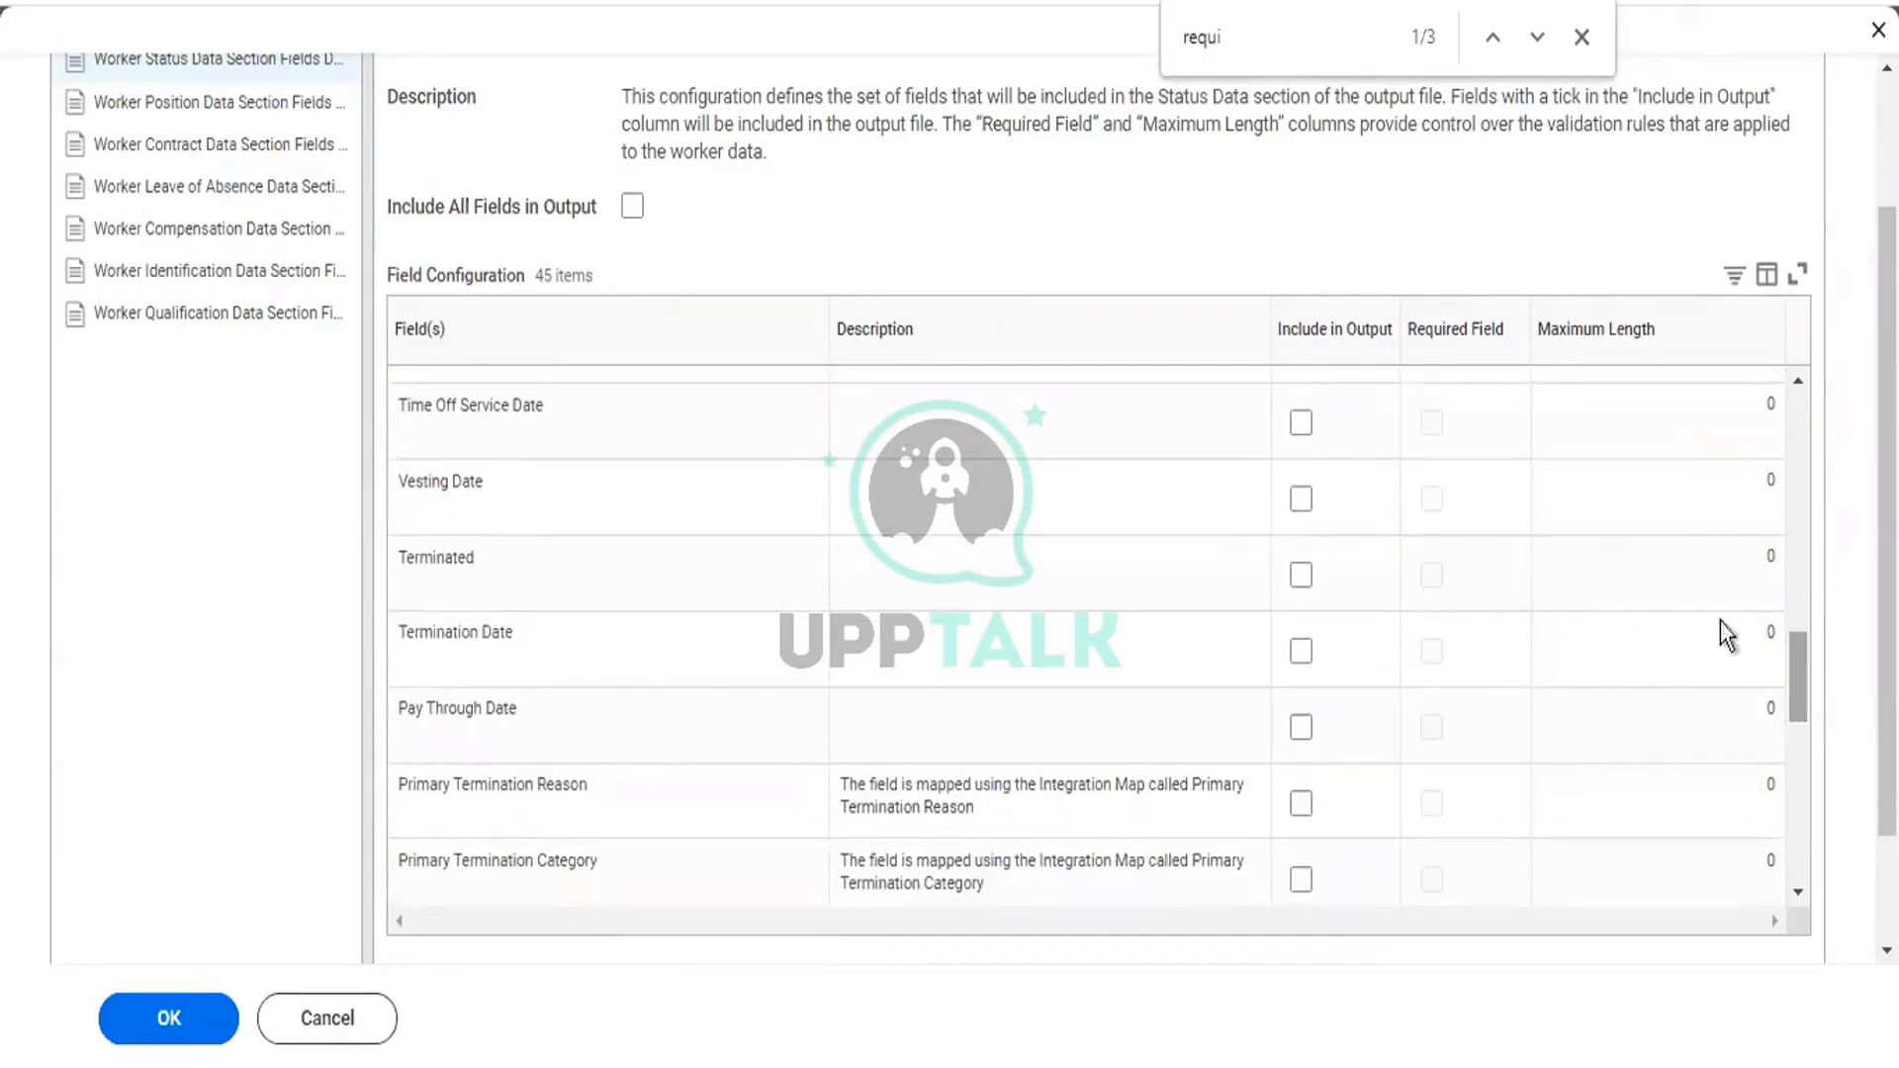
{"action": "left_click", "coordinate": [1306, 582]}
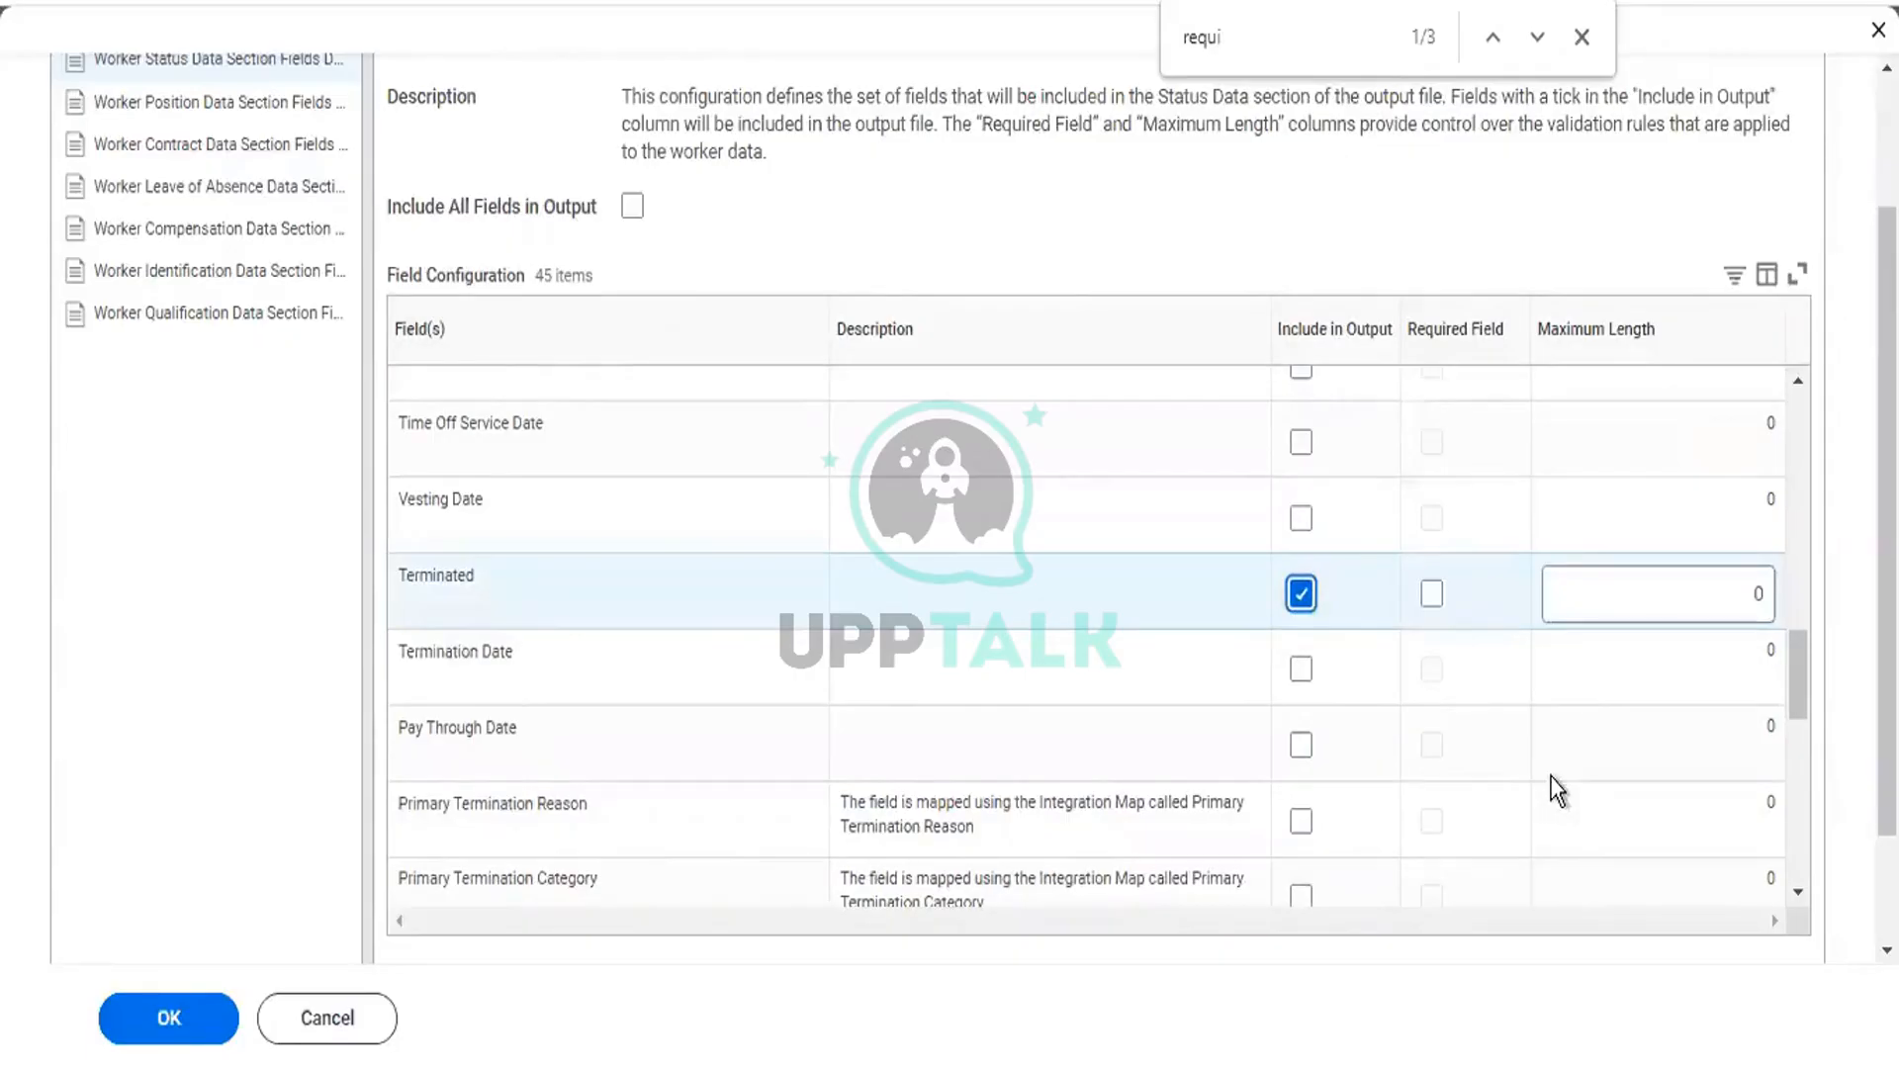
Step: Open the Worker Position Data section fields and include Position Title and Worker Type in the output
{"action": "left_click_drag", "start_coordinate": [1792, 660], "coordinate": [1814, 823]}
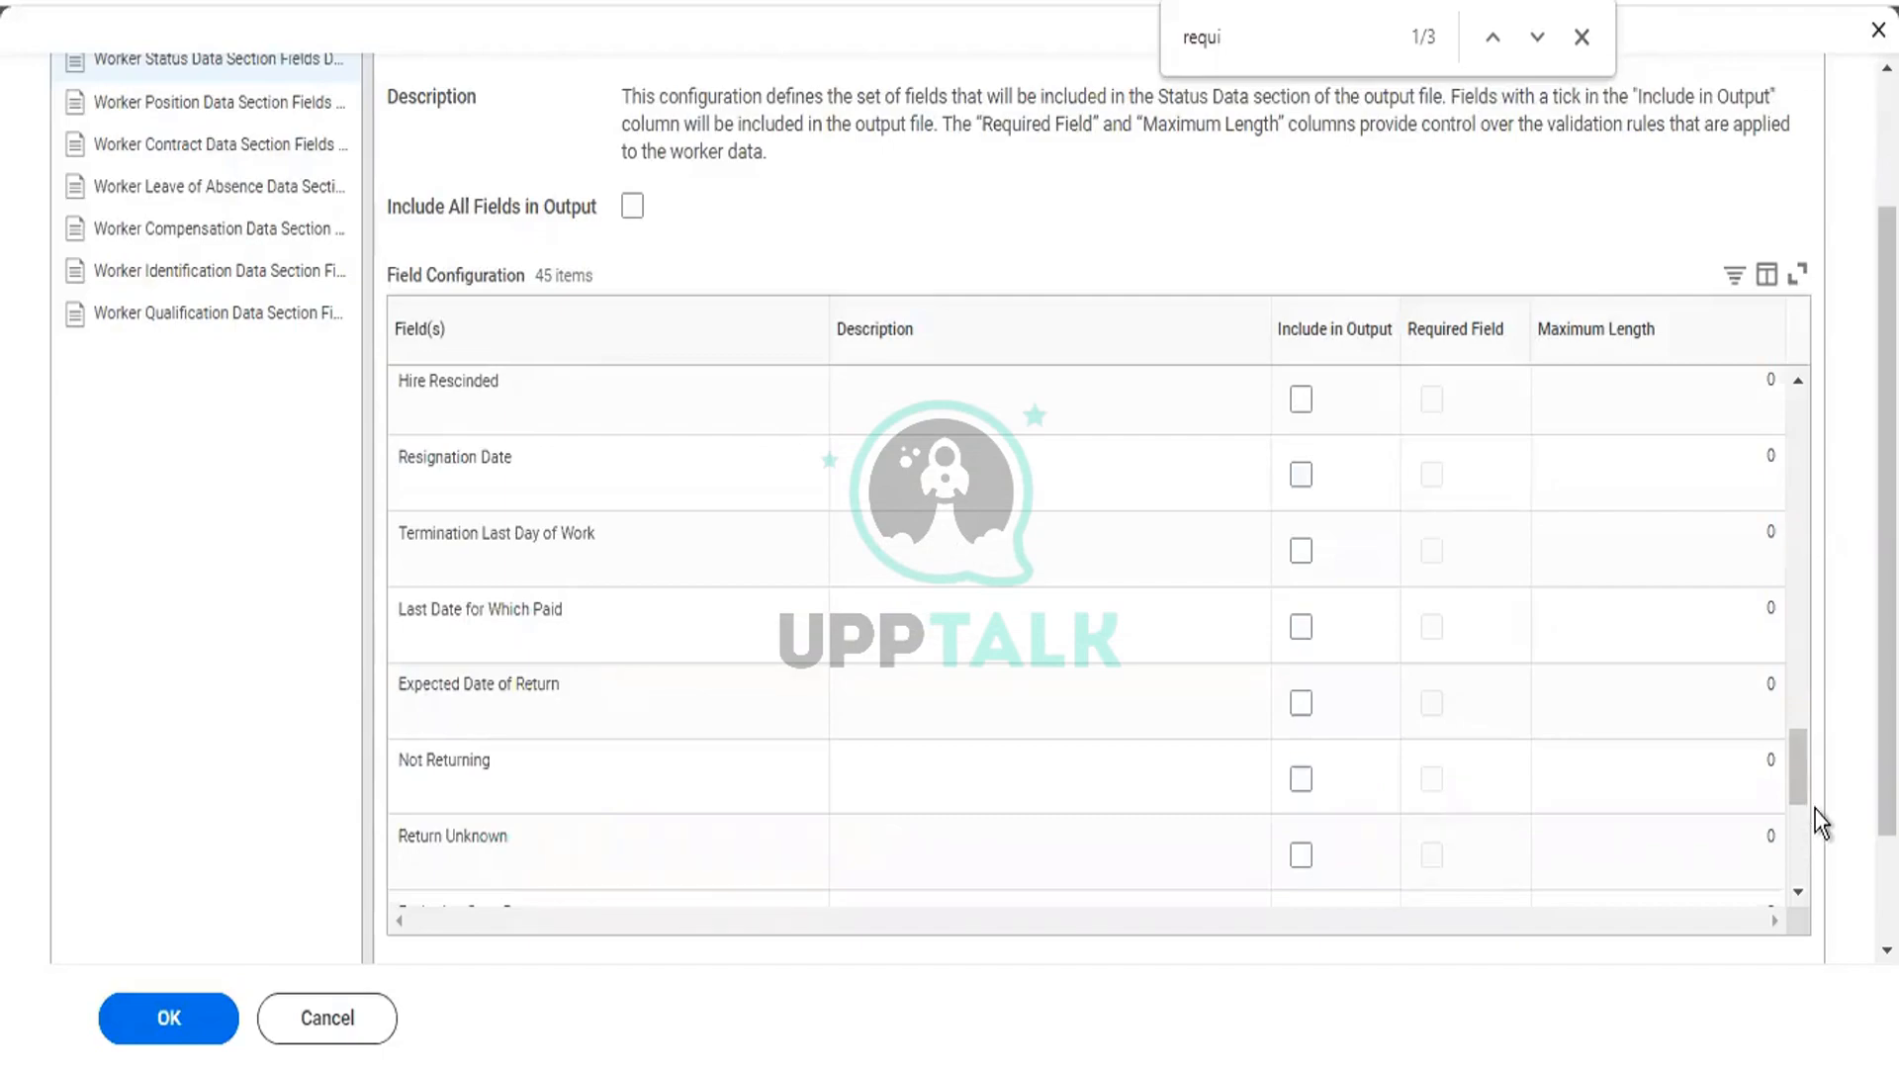
{"action": "left_click_drag", "start_coordinate": [1798, 764], "coordinate": [1802, 918]}
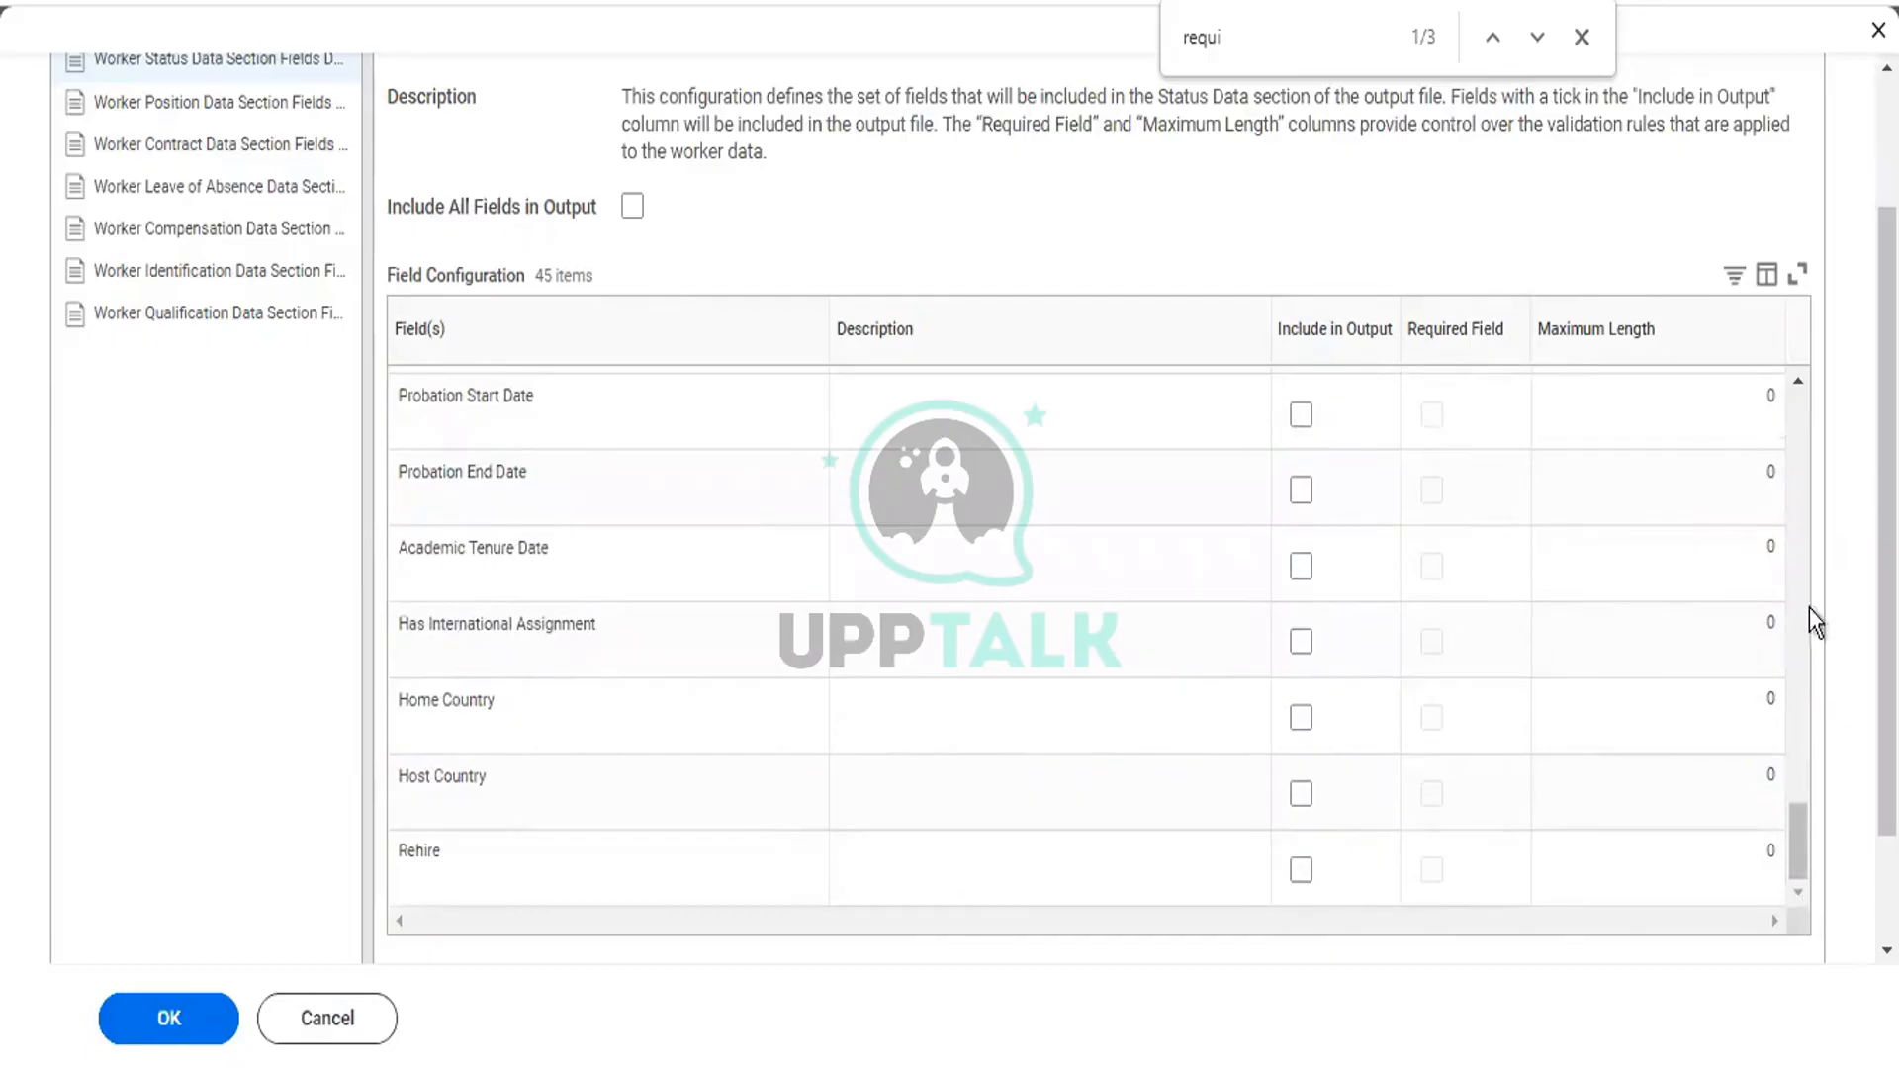
{"action": "scroll", "coordinate": [1885, 692], "scroll_direction": "up", "scroll_amount": 1}
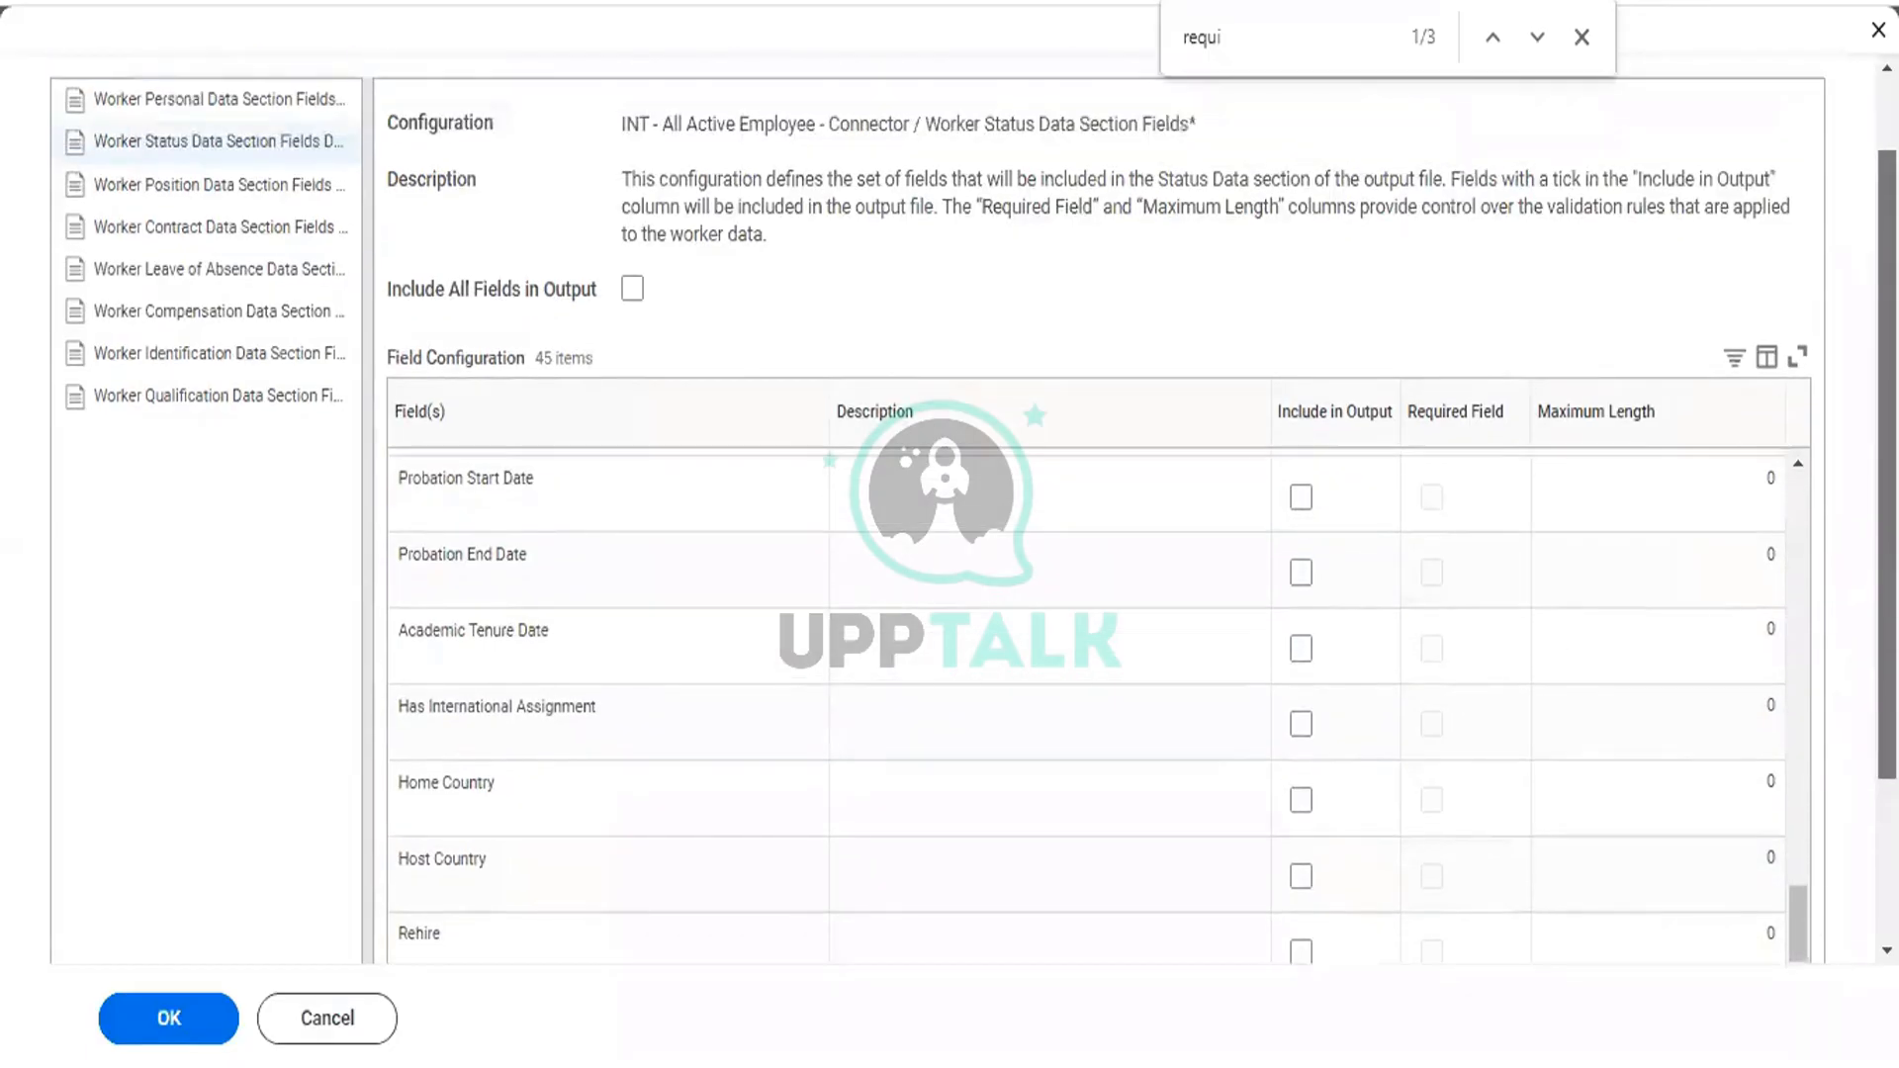
{"action": "left_click_drag", "start_coordinate": [1888, 495], "coordinate": [1888, 478]}
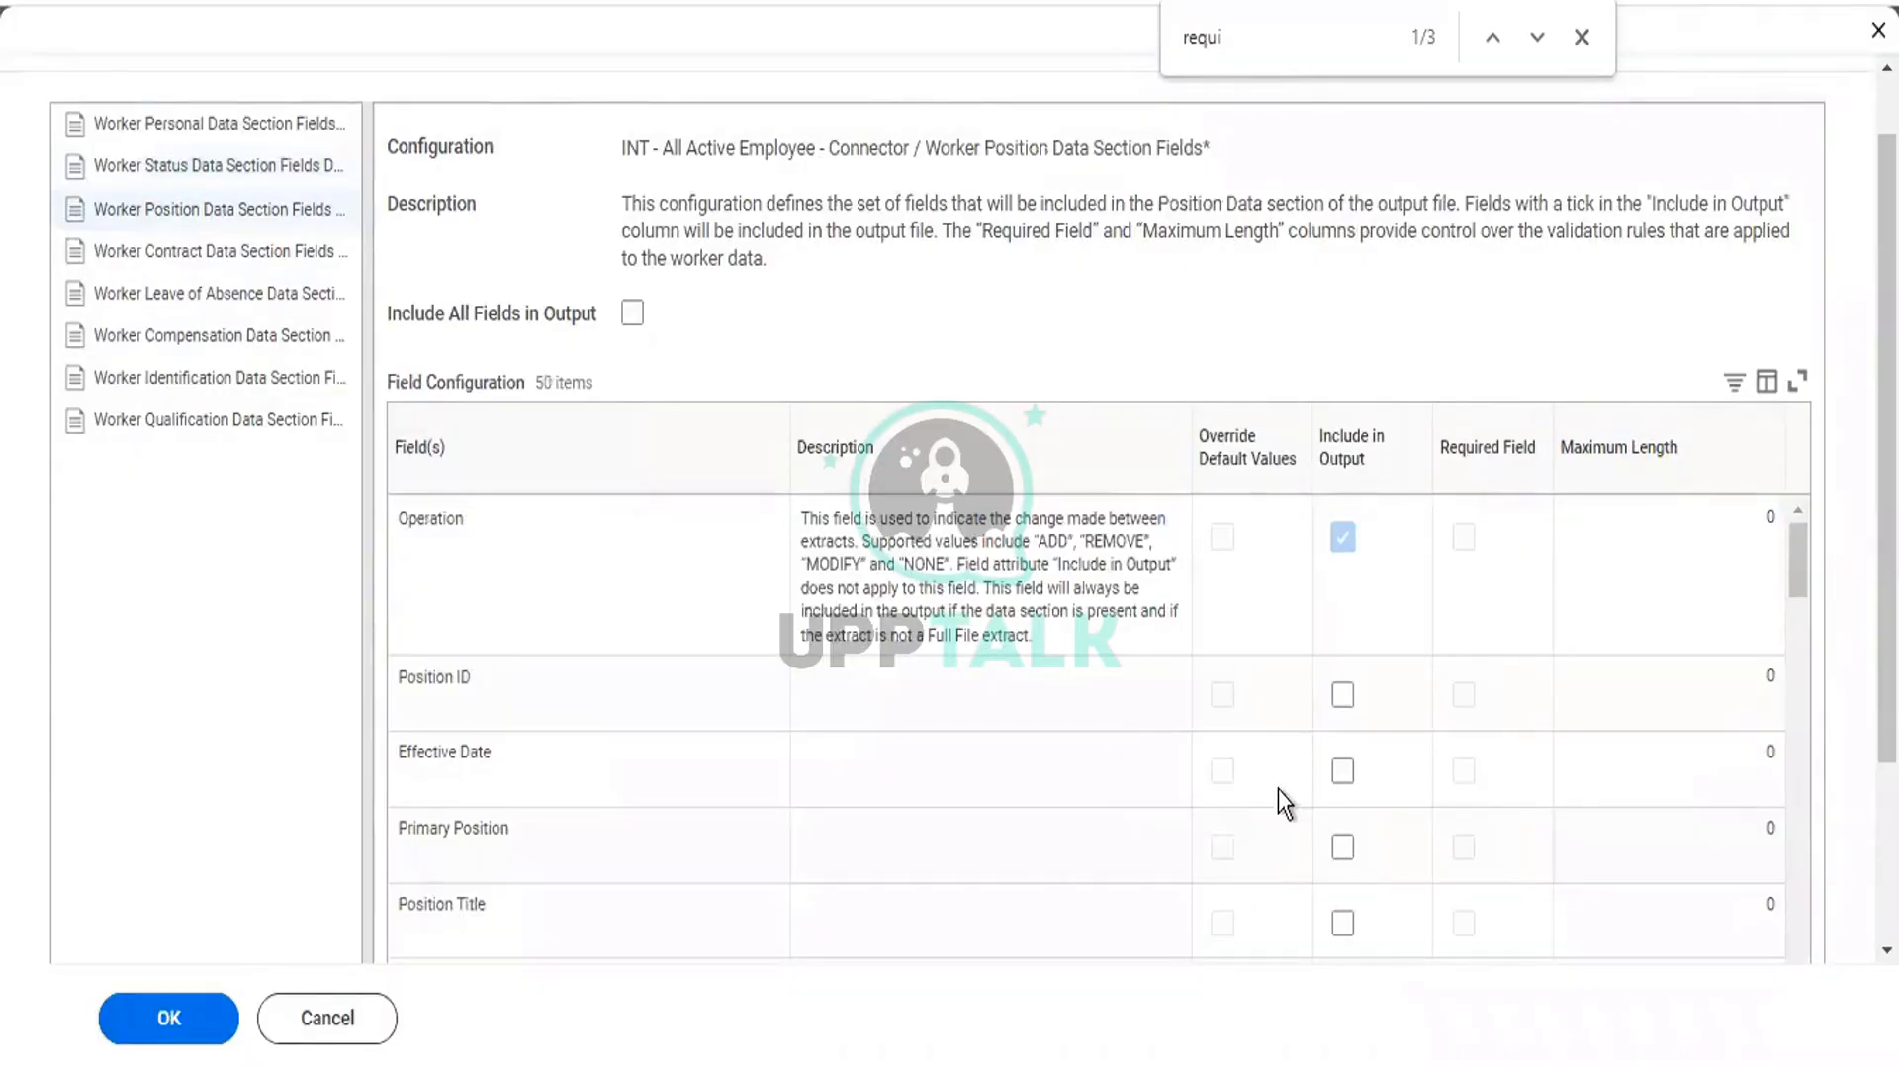
{"action": "left_click", "coordinate": [1342, 923]}
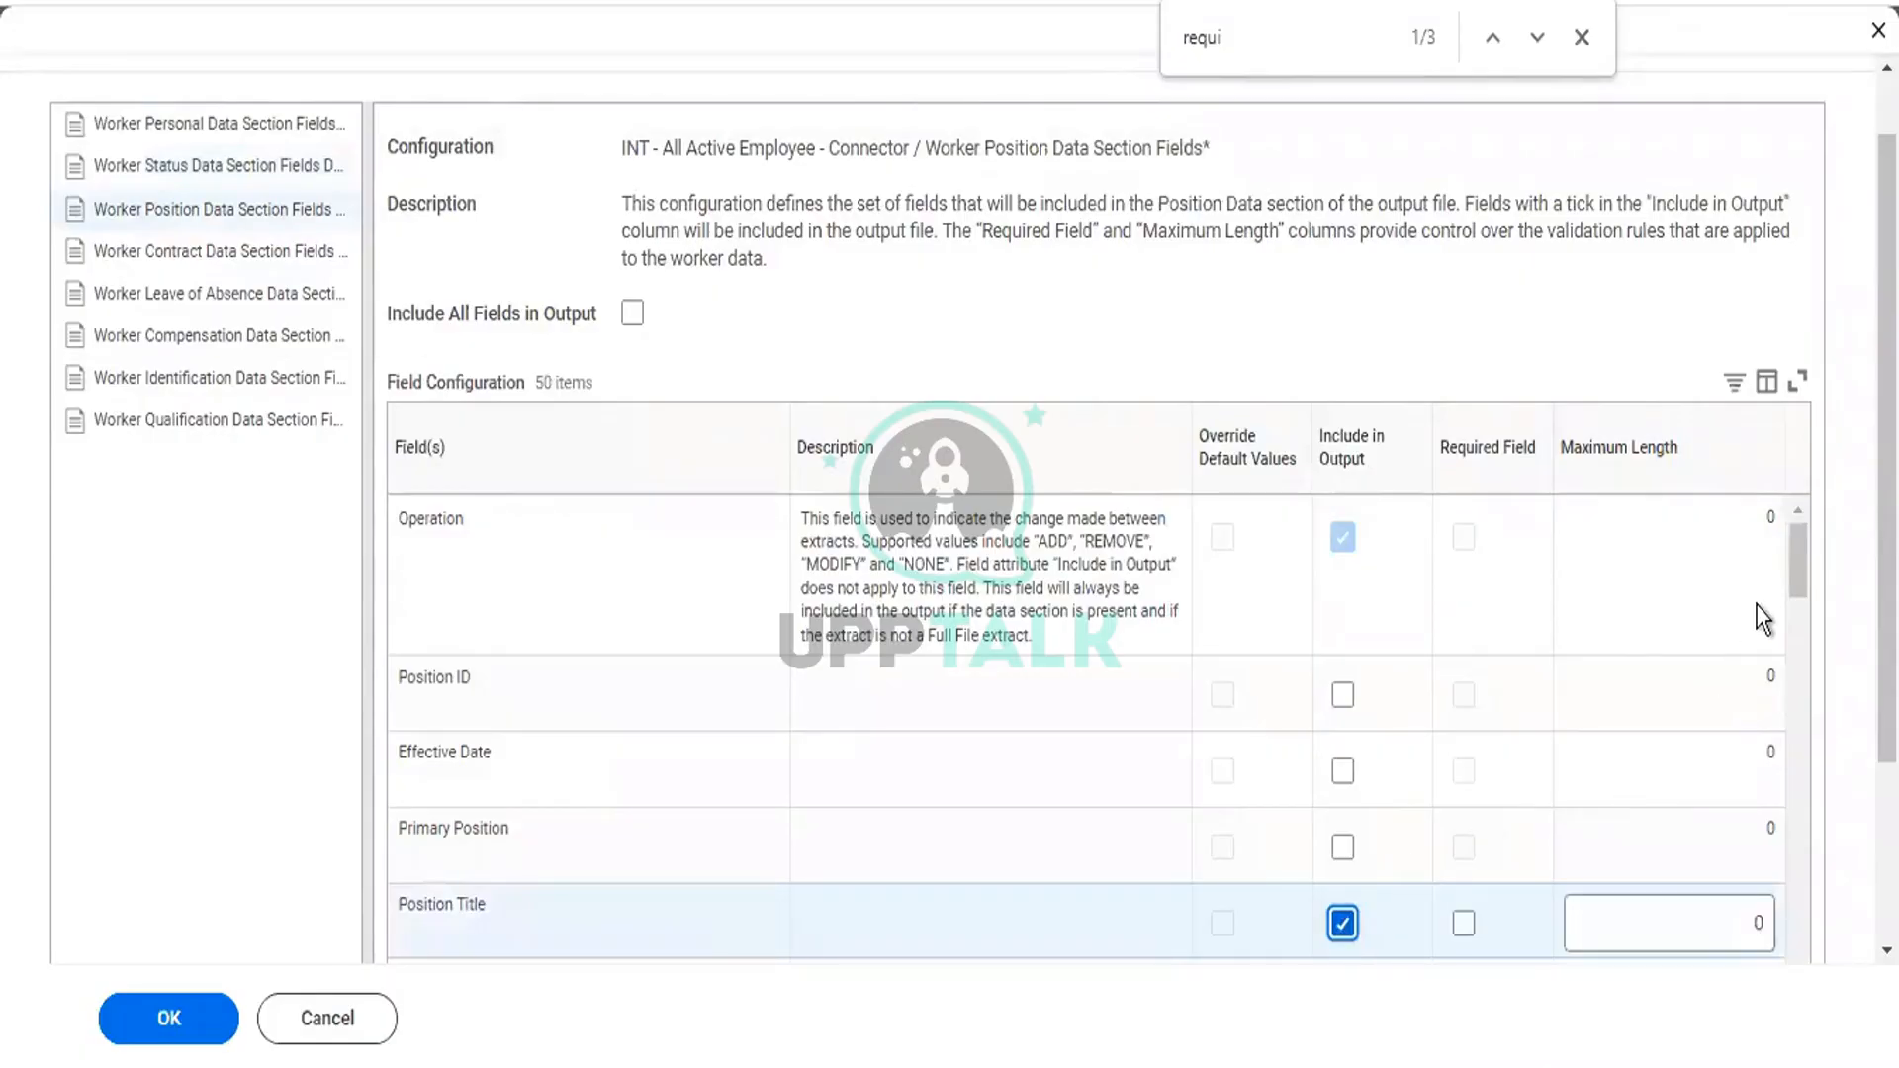
{"action": "left_click_drag", "start_coordinate": [1803, 562], "coordinate": [1802, 608]}
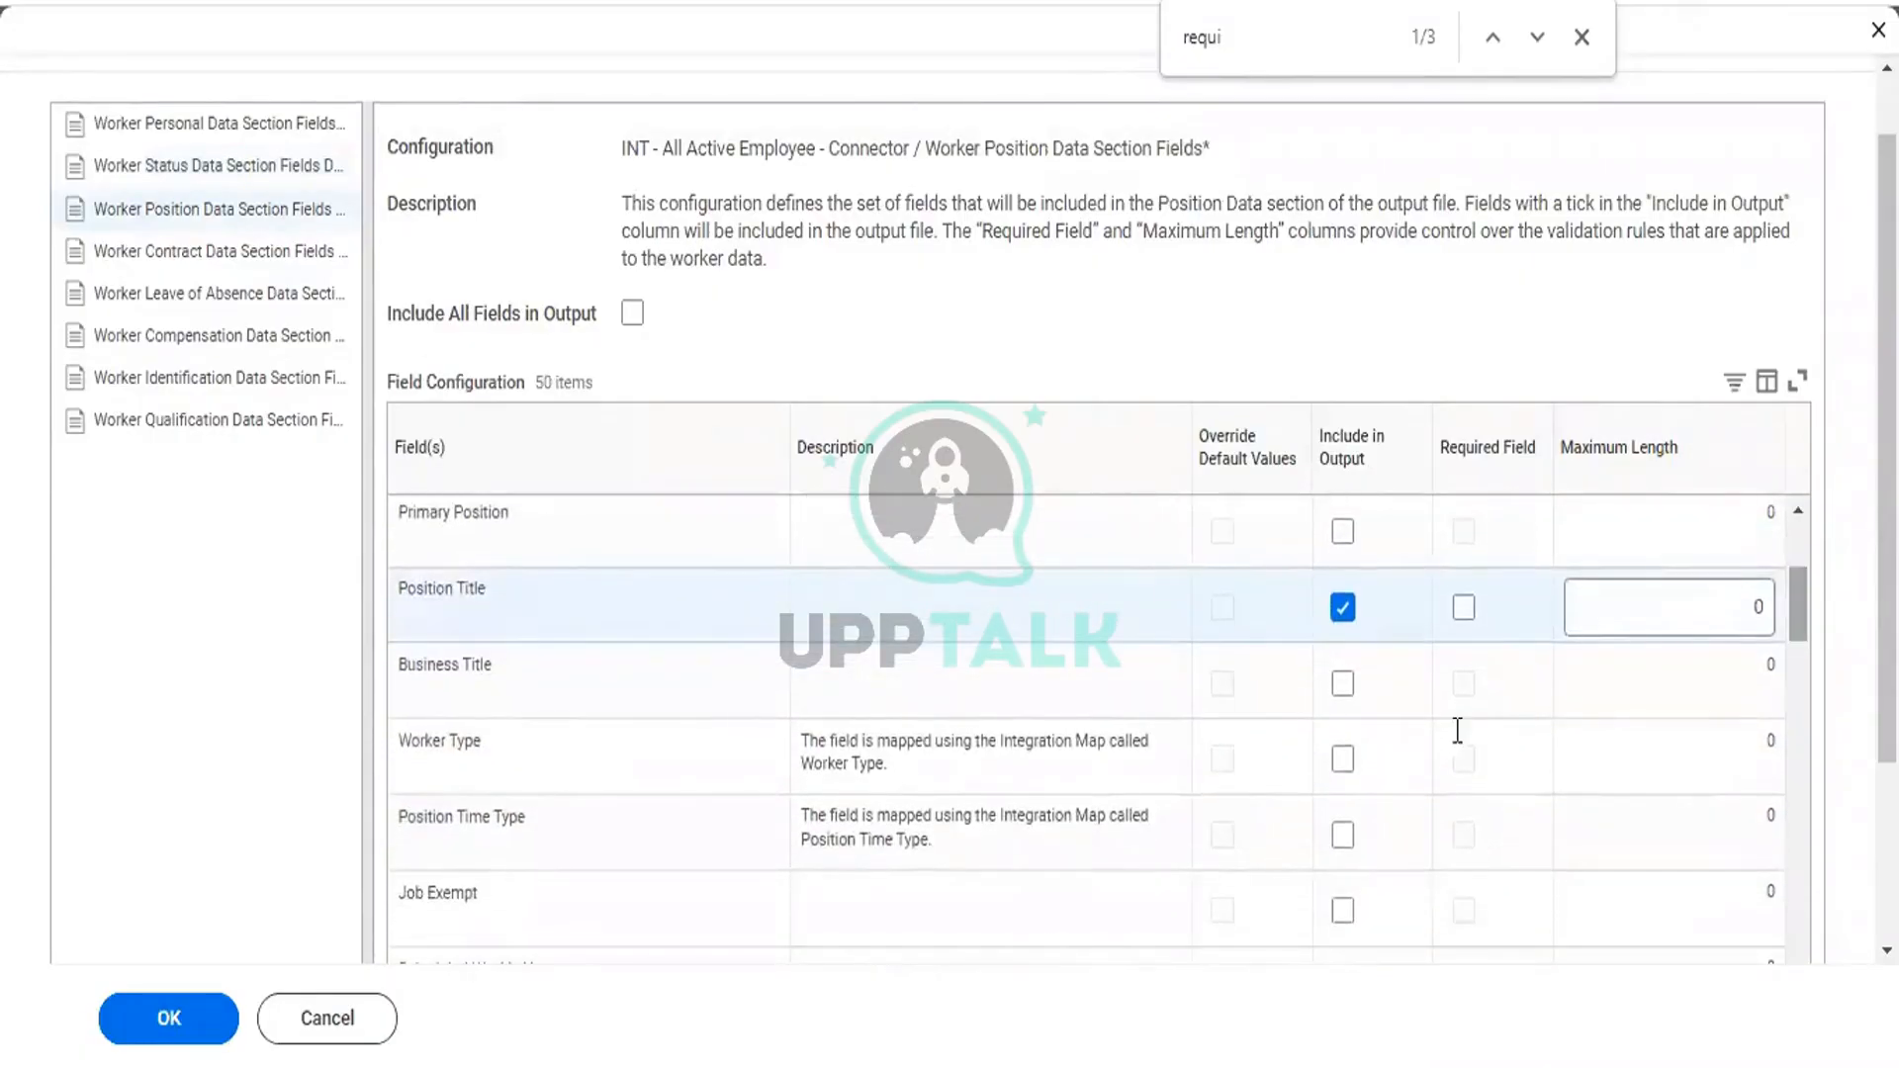
{"action": "left_click", "coordinate": [1344, 759]}
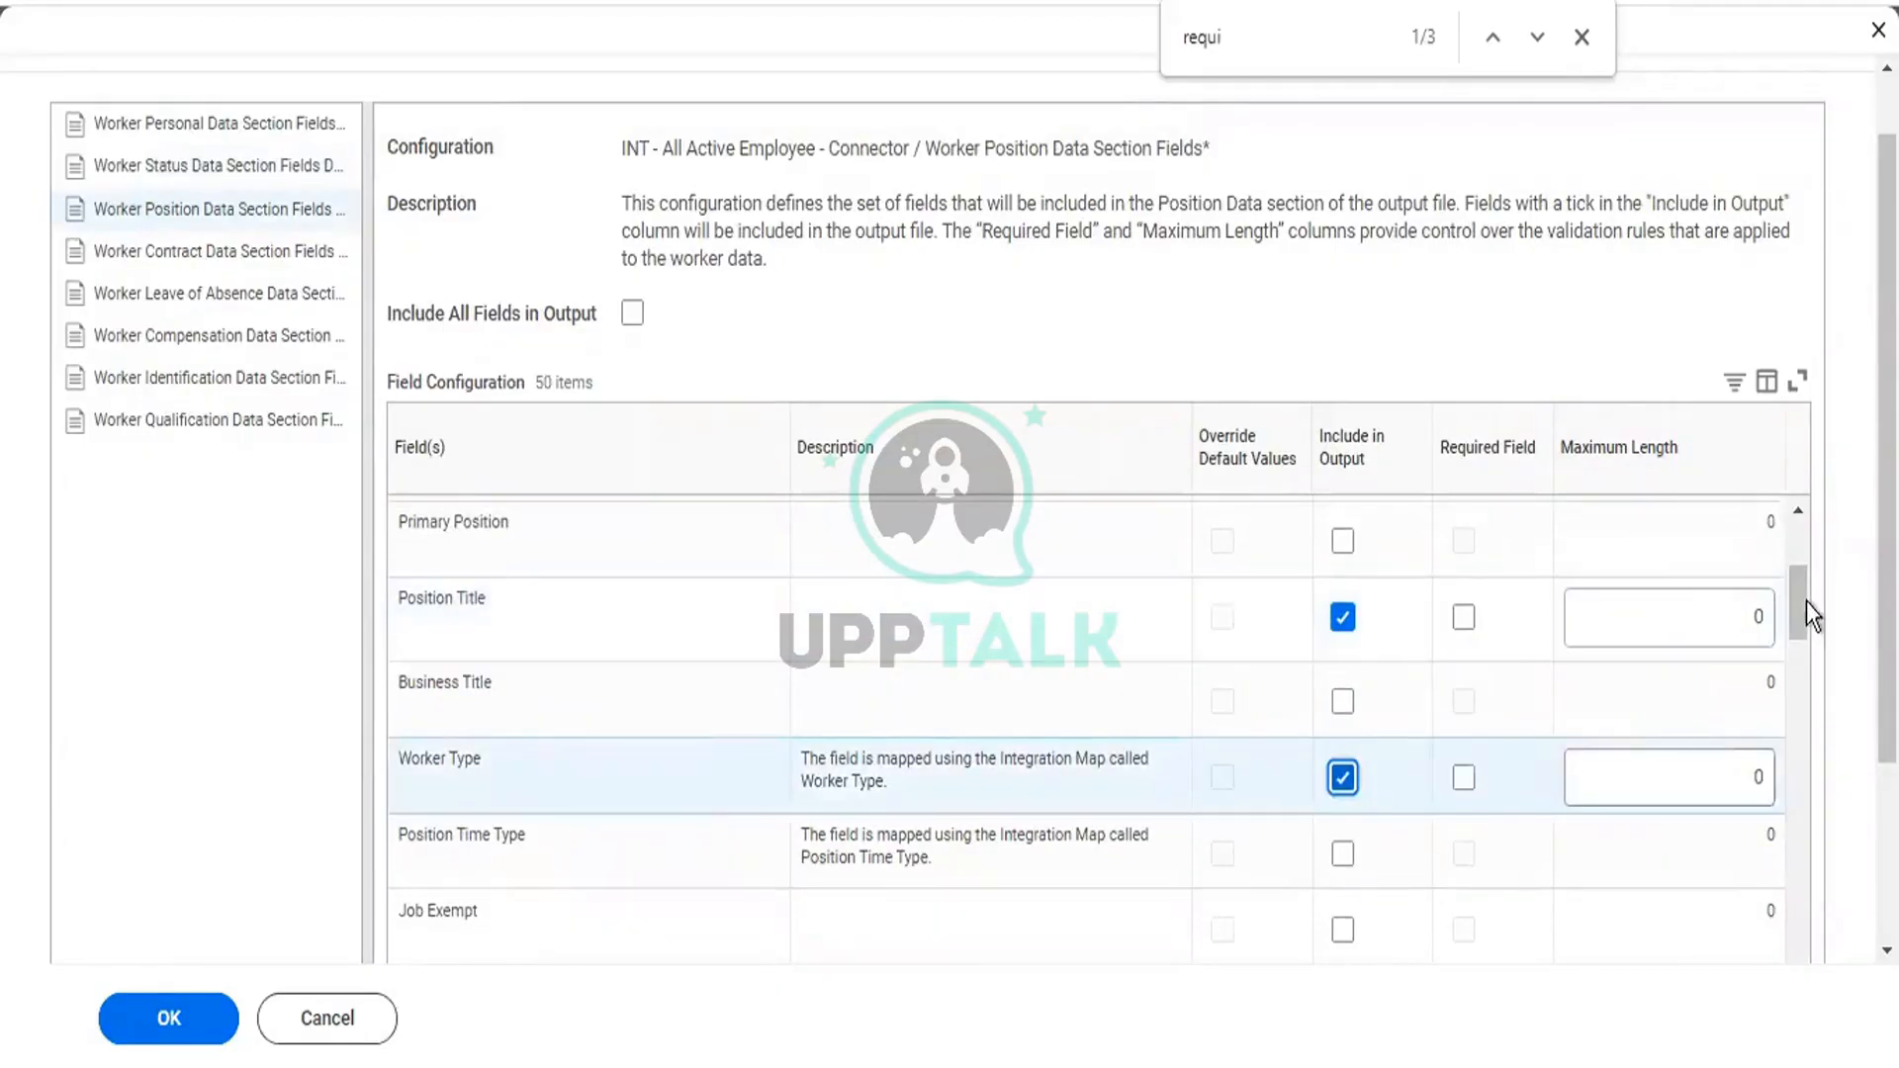
Step: Include the Pay Rate Type and Job Profile fields in the Worker Position Data output
{"action": "left_click_drag", "start_coordinate": [1798, 590], "coordinate": [1812, 687]}
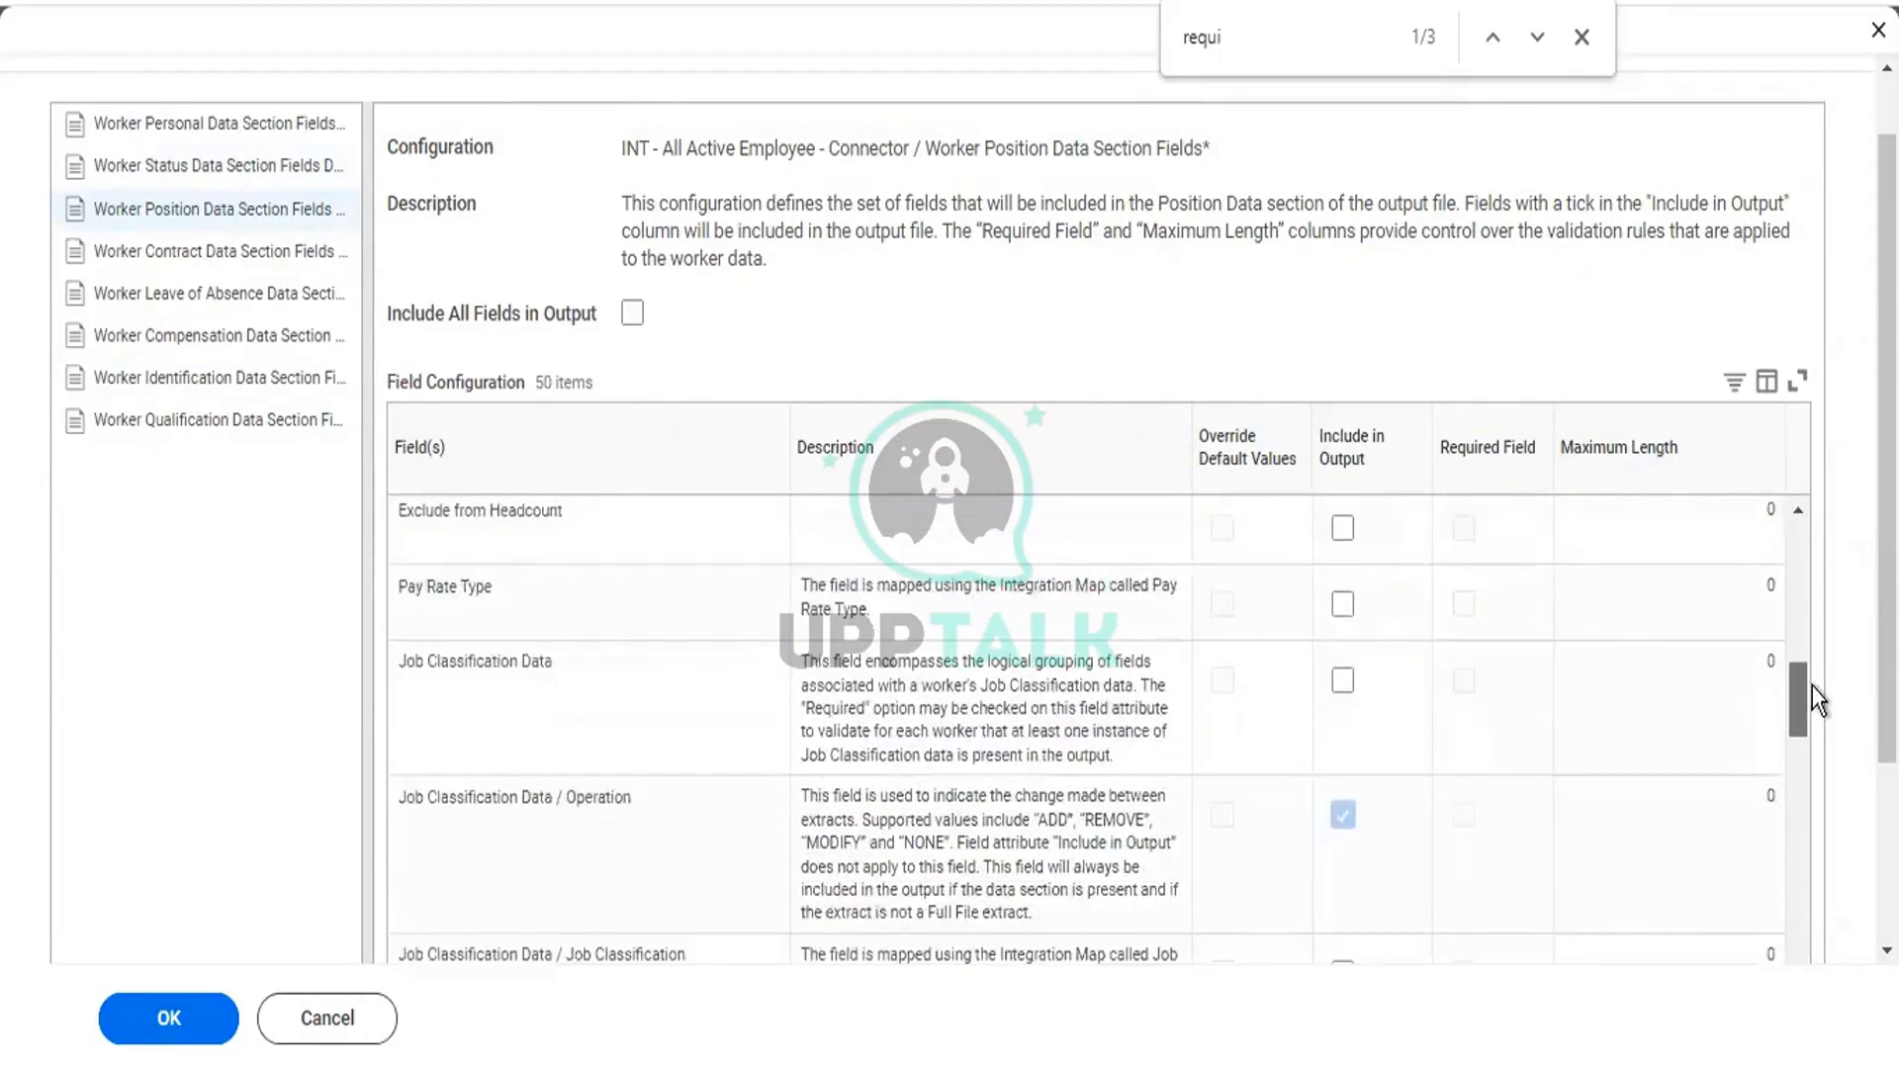
{"action": "left_click", "coordinate": [1343, 605]}
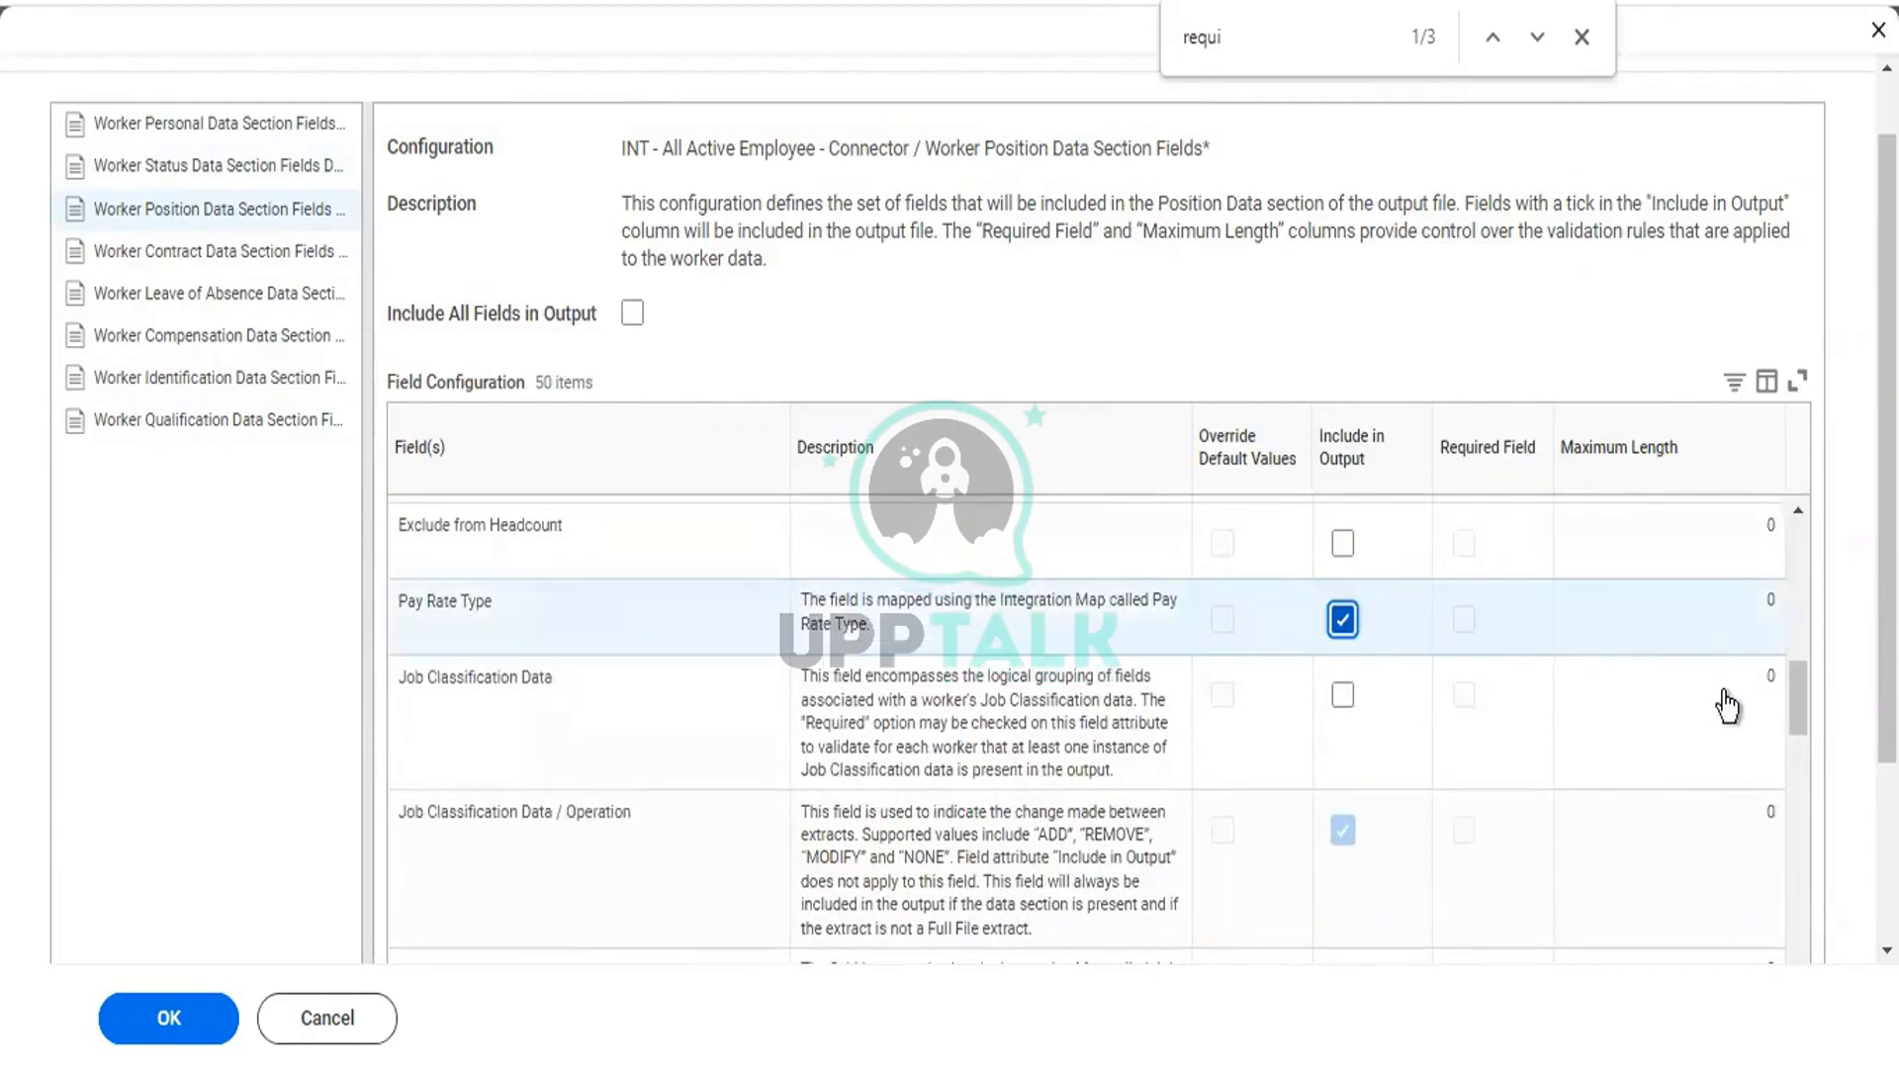
{"action": "left_click_drag", "start_coordinate": [1802, 685], "coordinate": [1824, 863]}
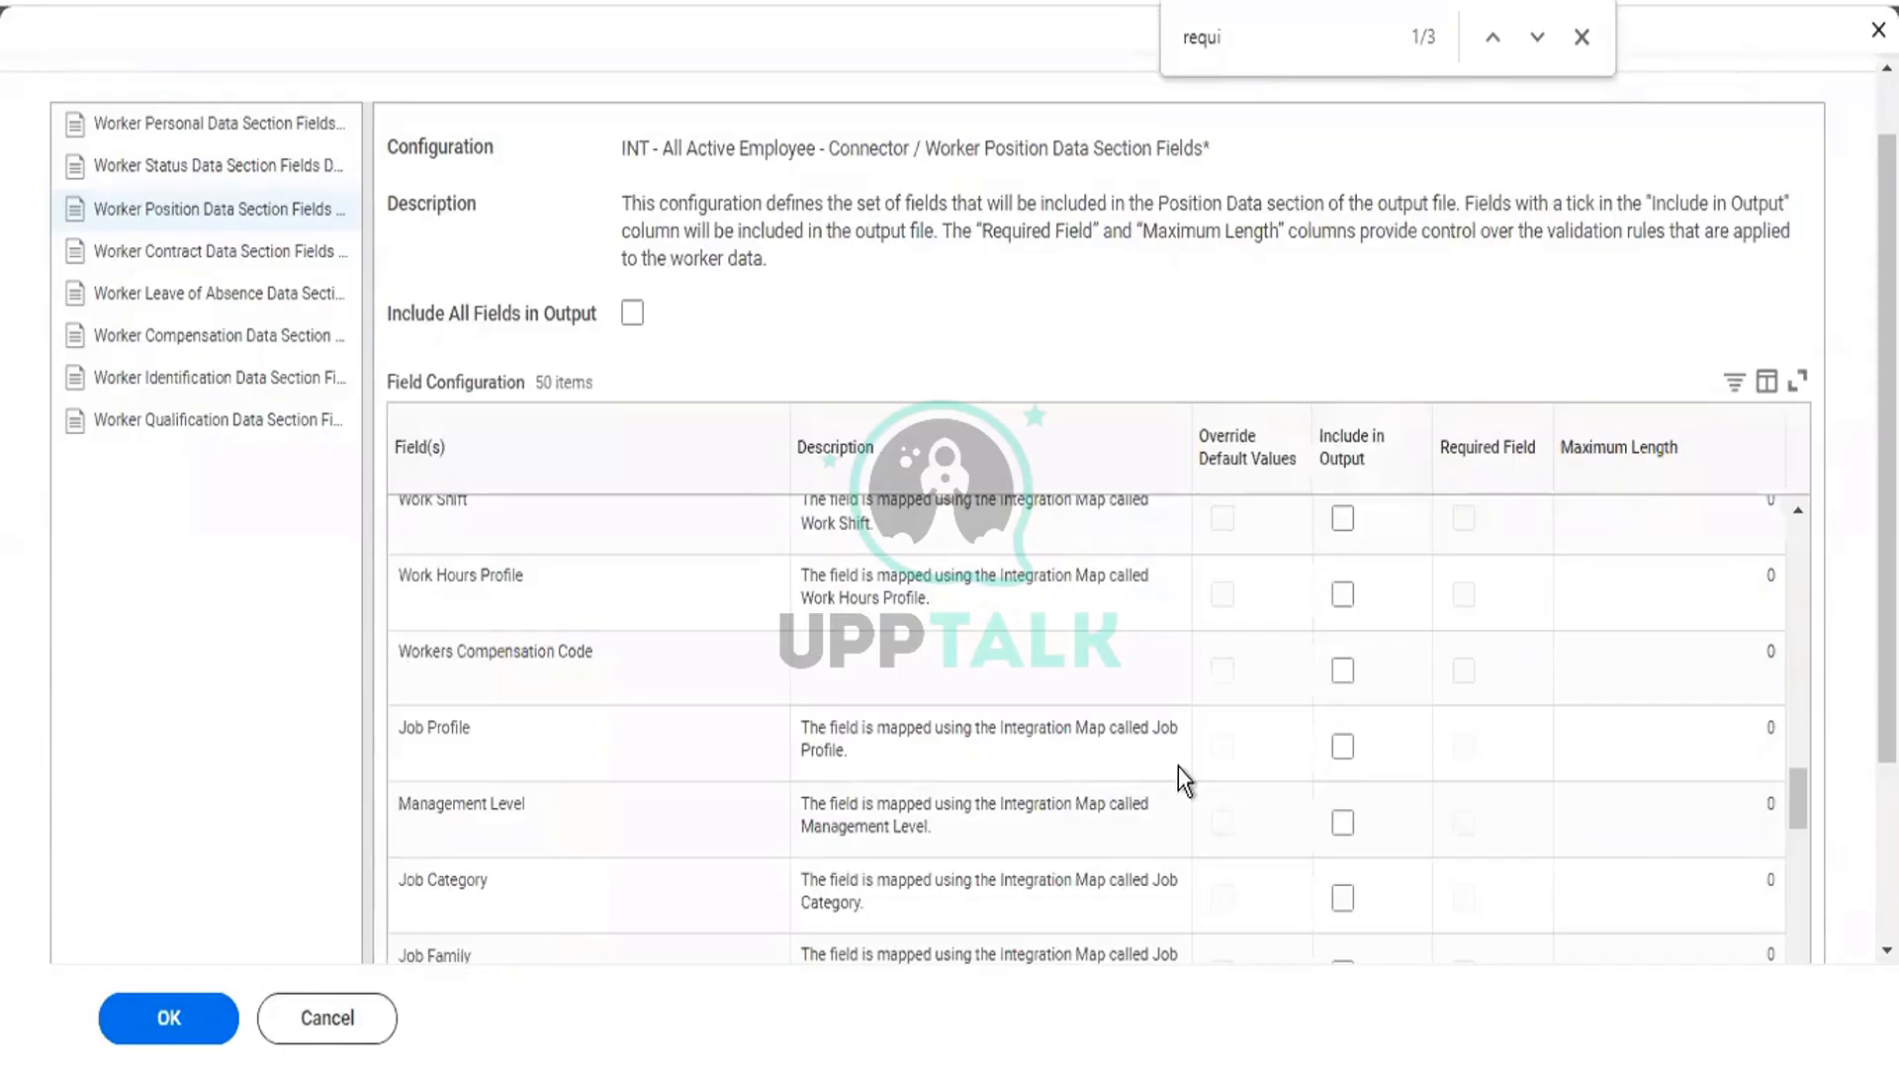
{"action": "left_click", "coordinate": [1342, 747]}
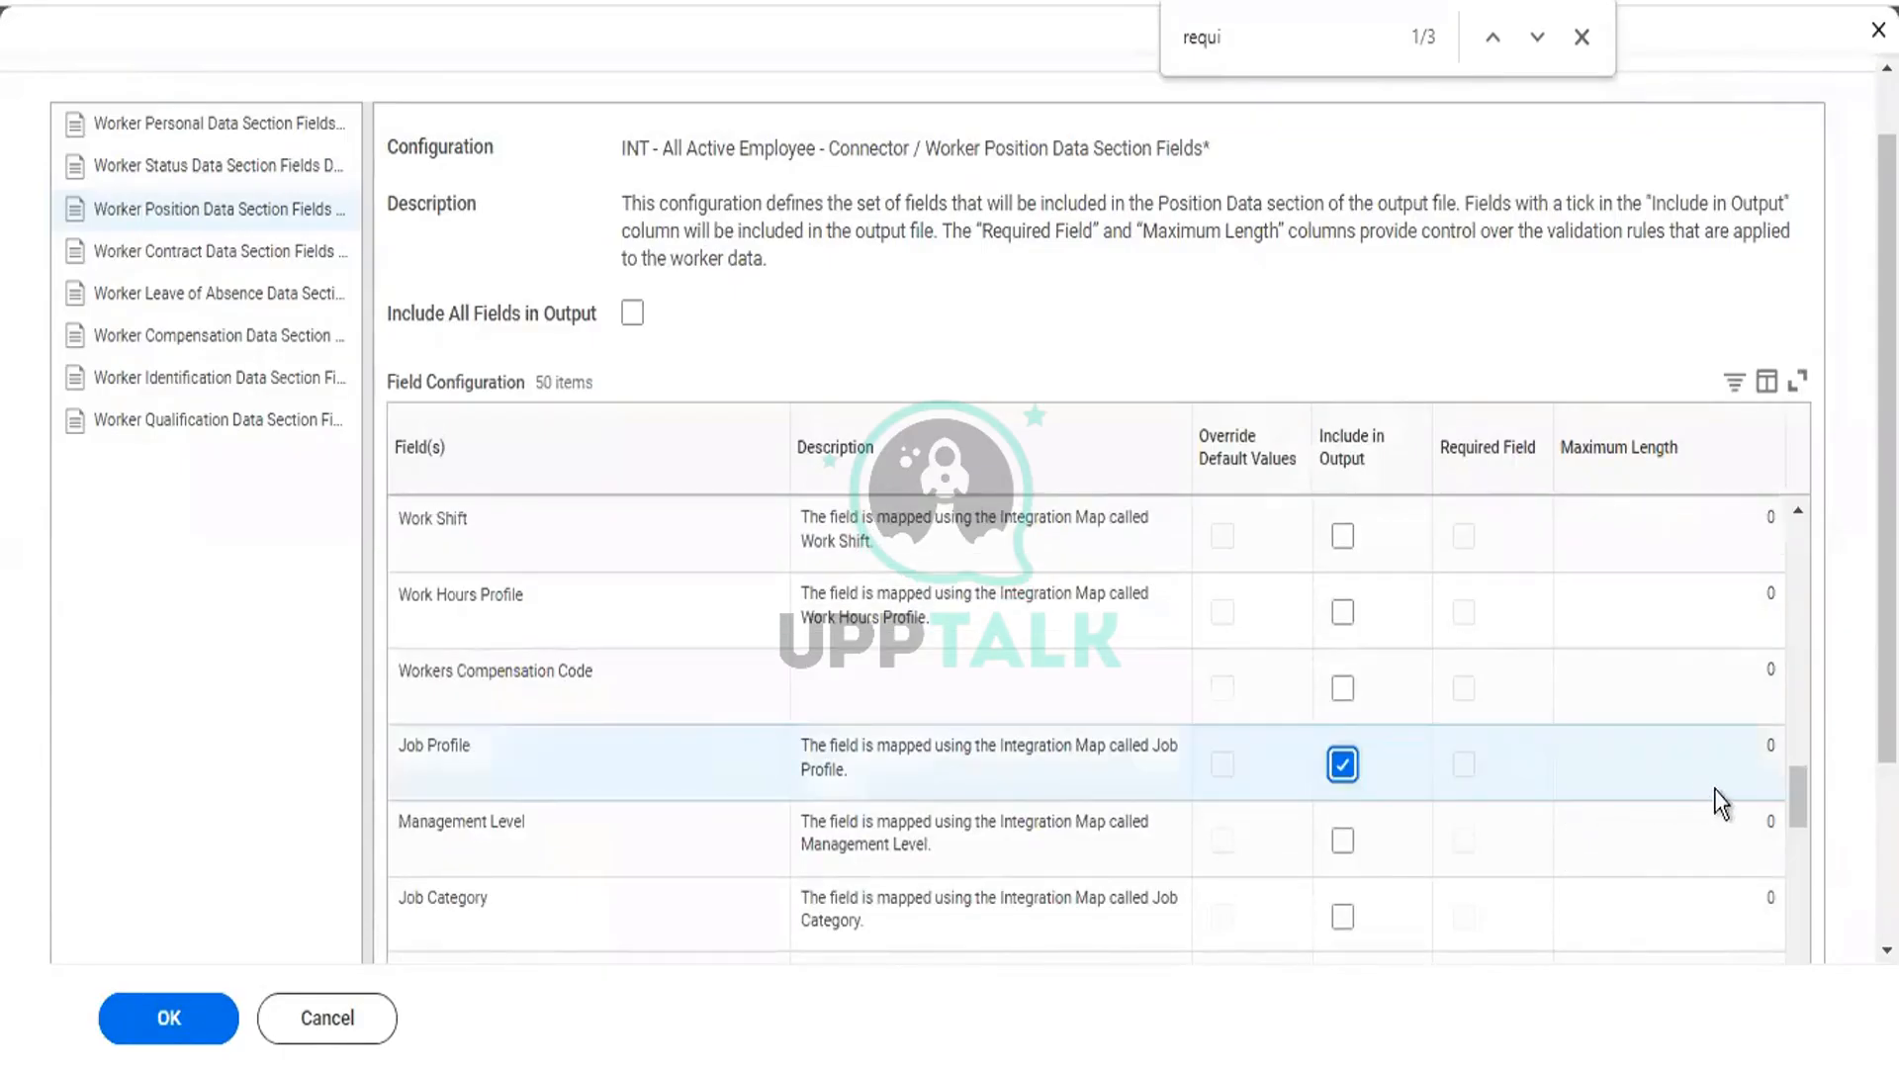
Step: Open the Worker Leave of Absence Data section fields and include On Leave and Leave Start Date in the output
{"action": "left_click_drag", "start_coordinate": [1792, 786], "coordinate": [1807, 983]}
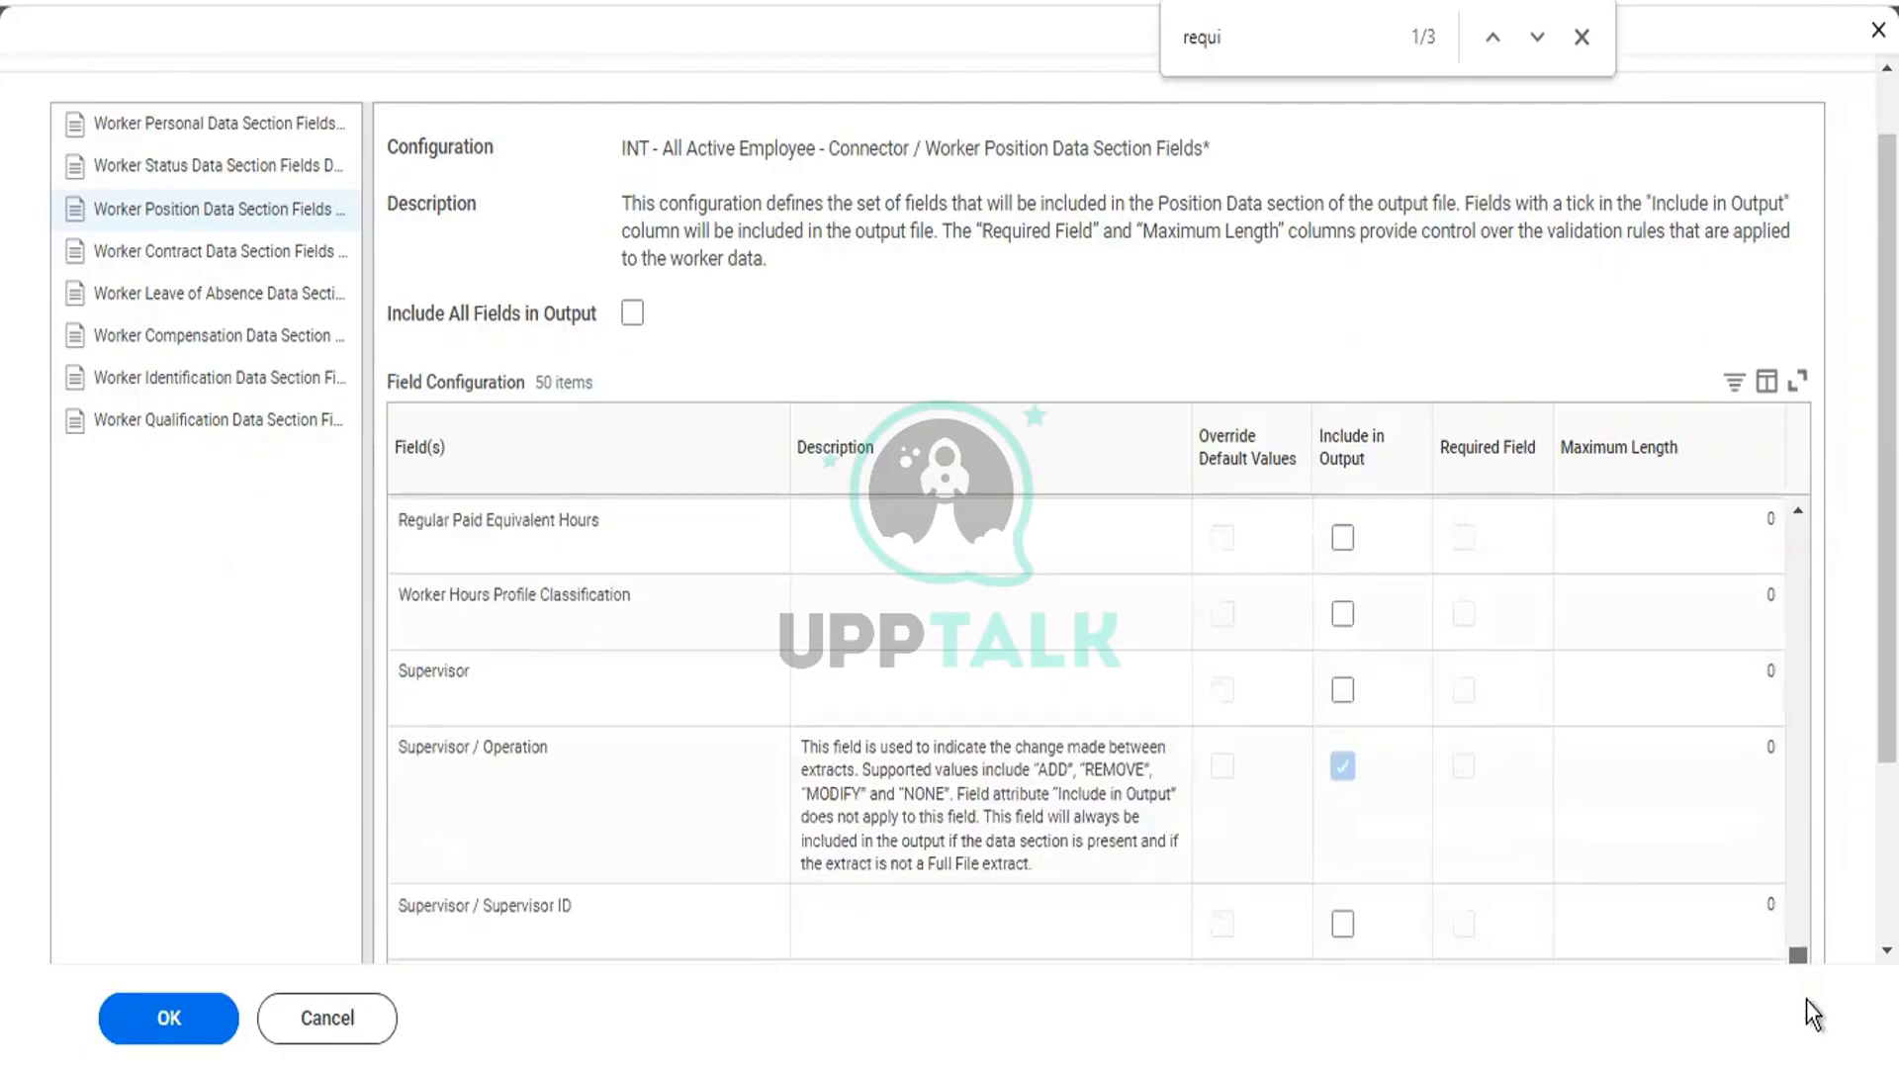
{"action": "left_click", "coordinate": [234, 296]}
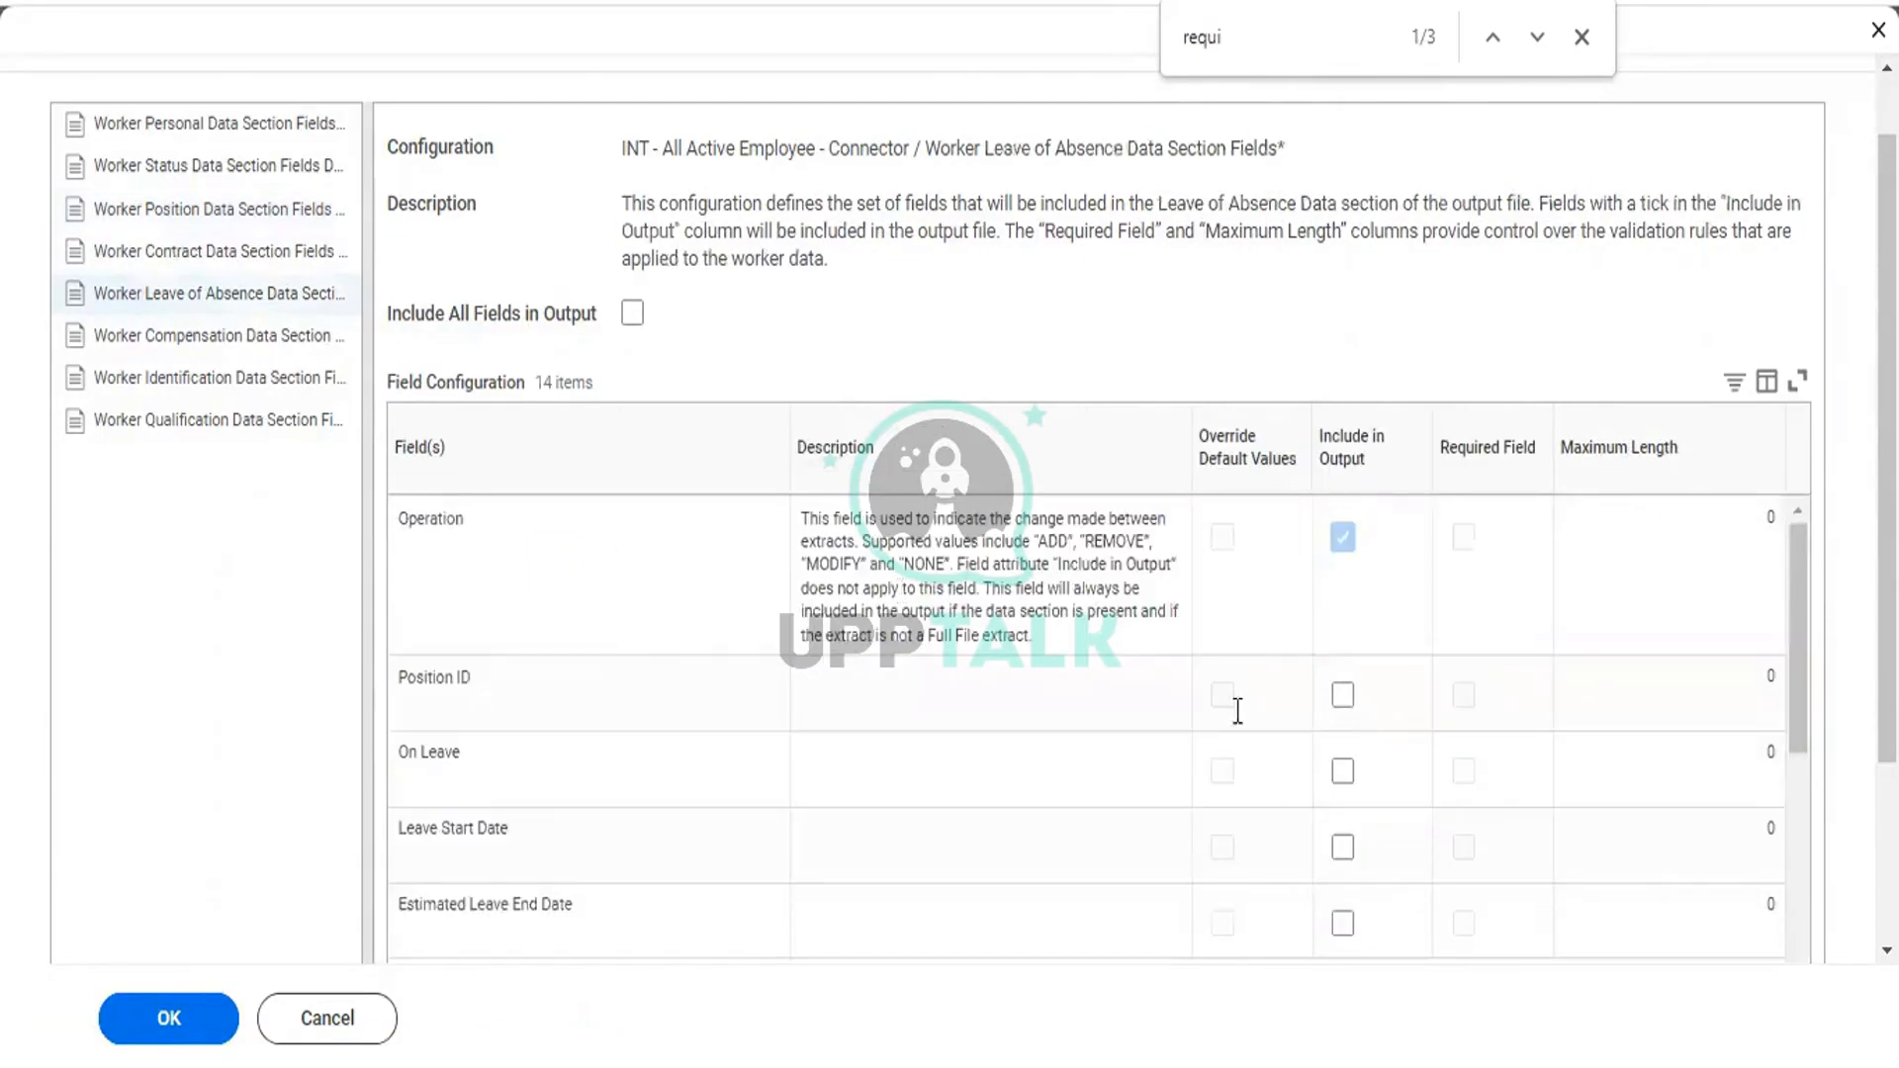
{"action": "left_click", "coordinate": [1343, 771]}
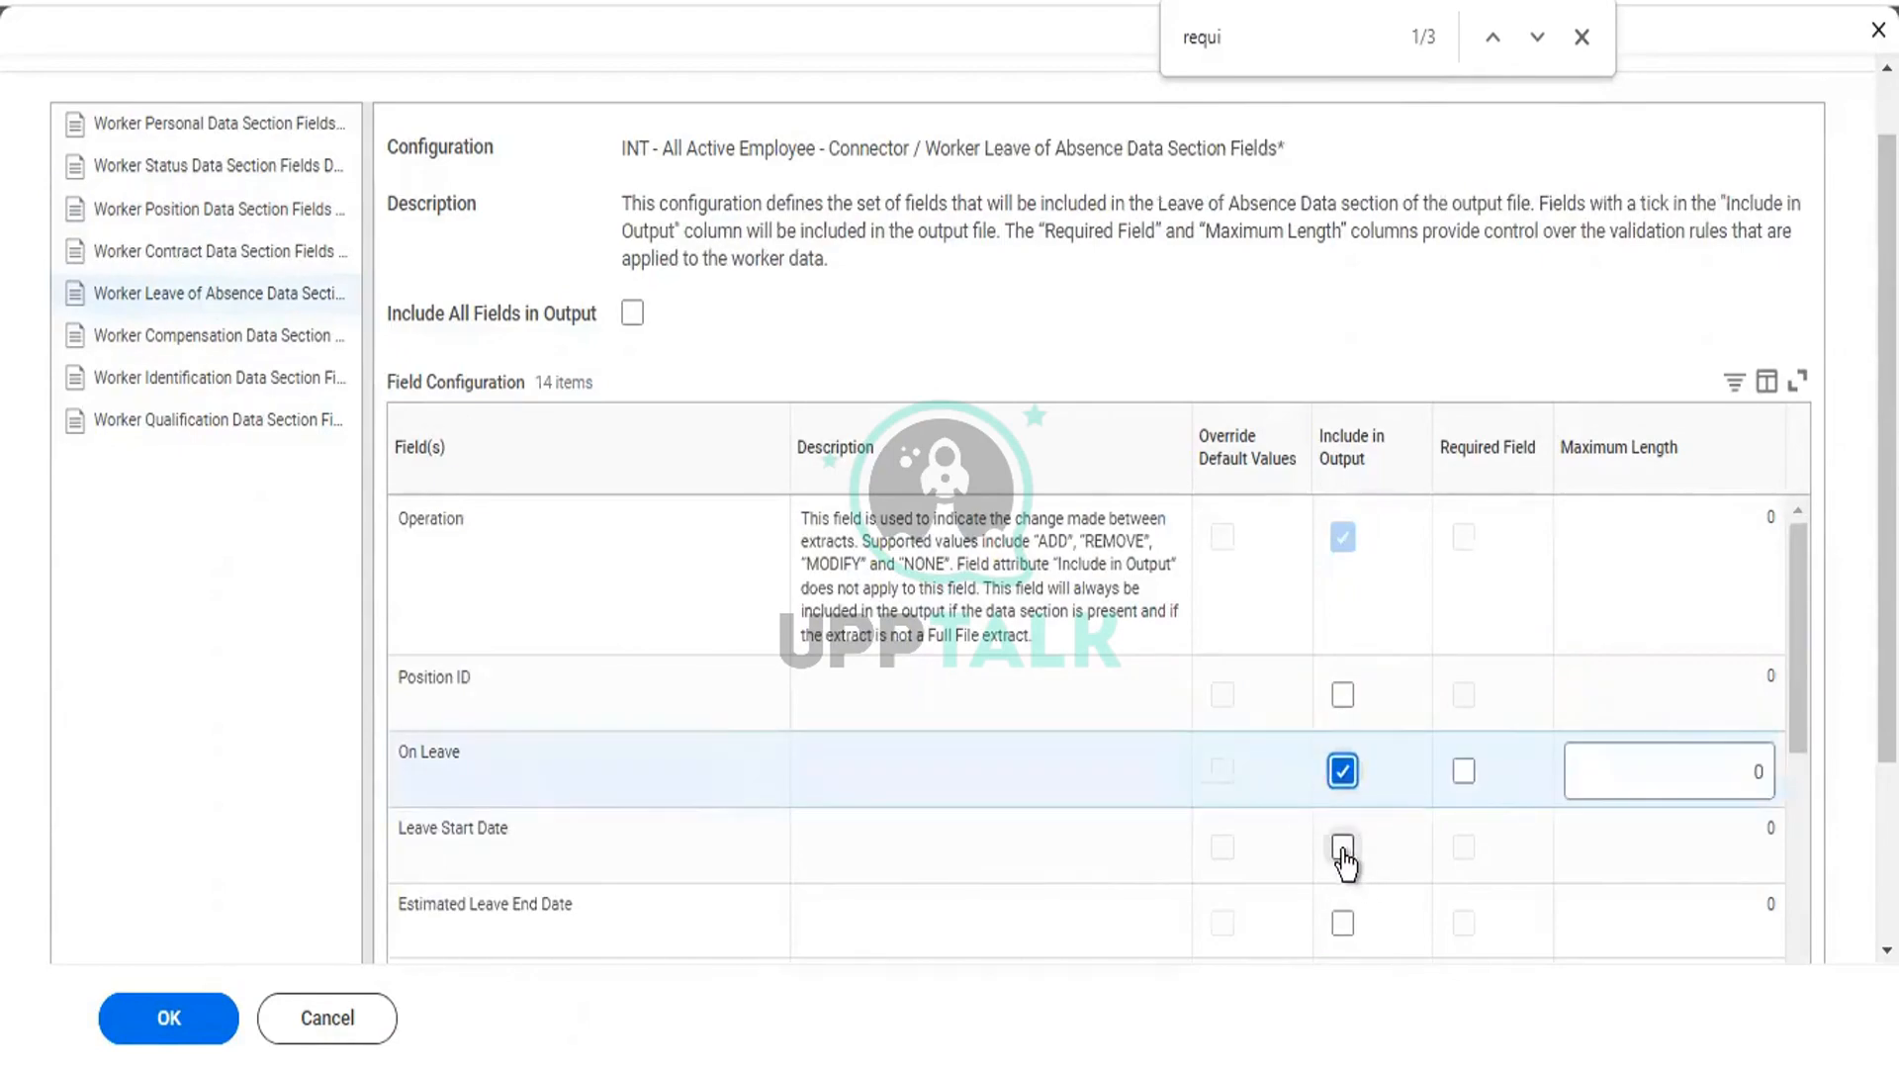
{"action": "left_click", "coordinate": [1343, 848]}
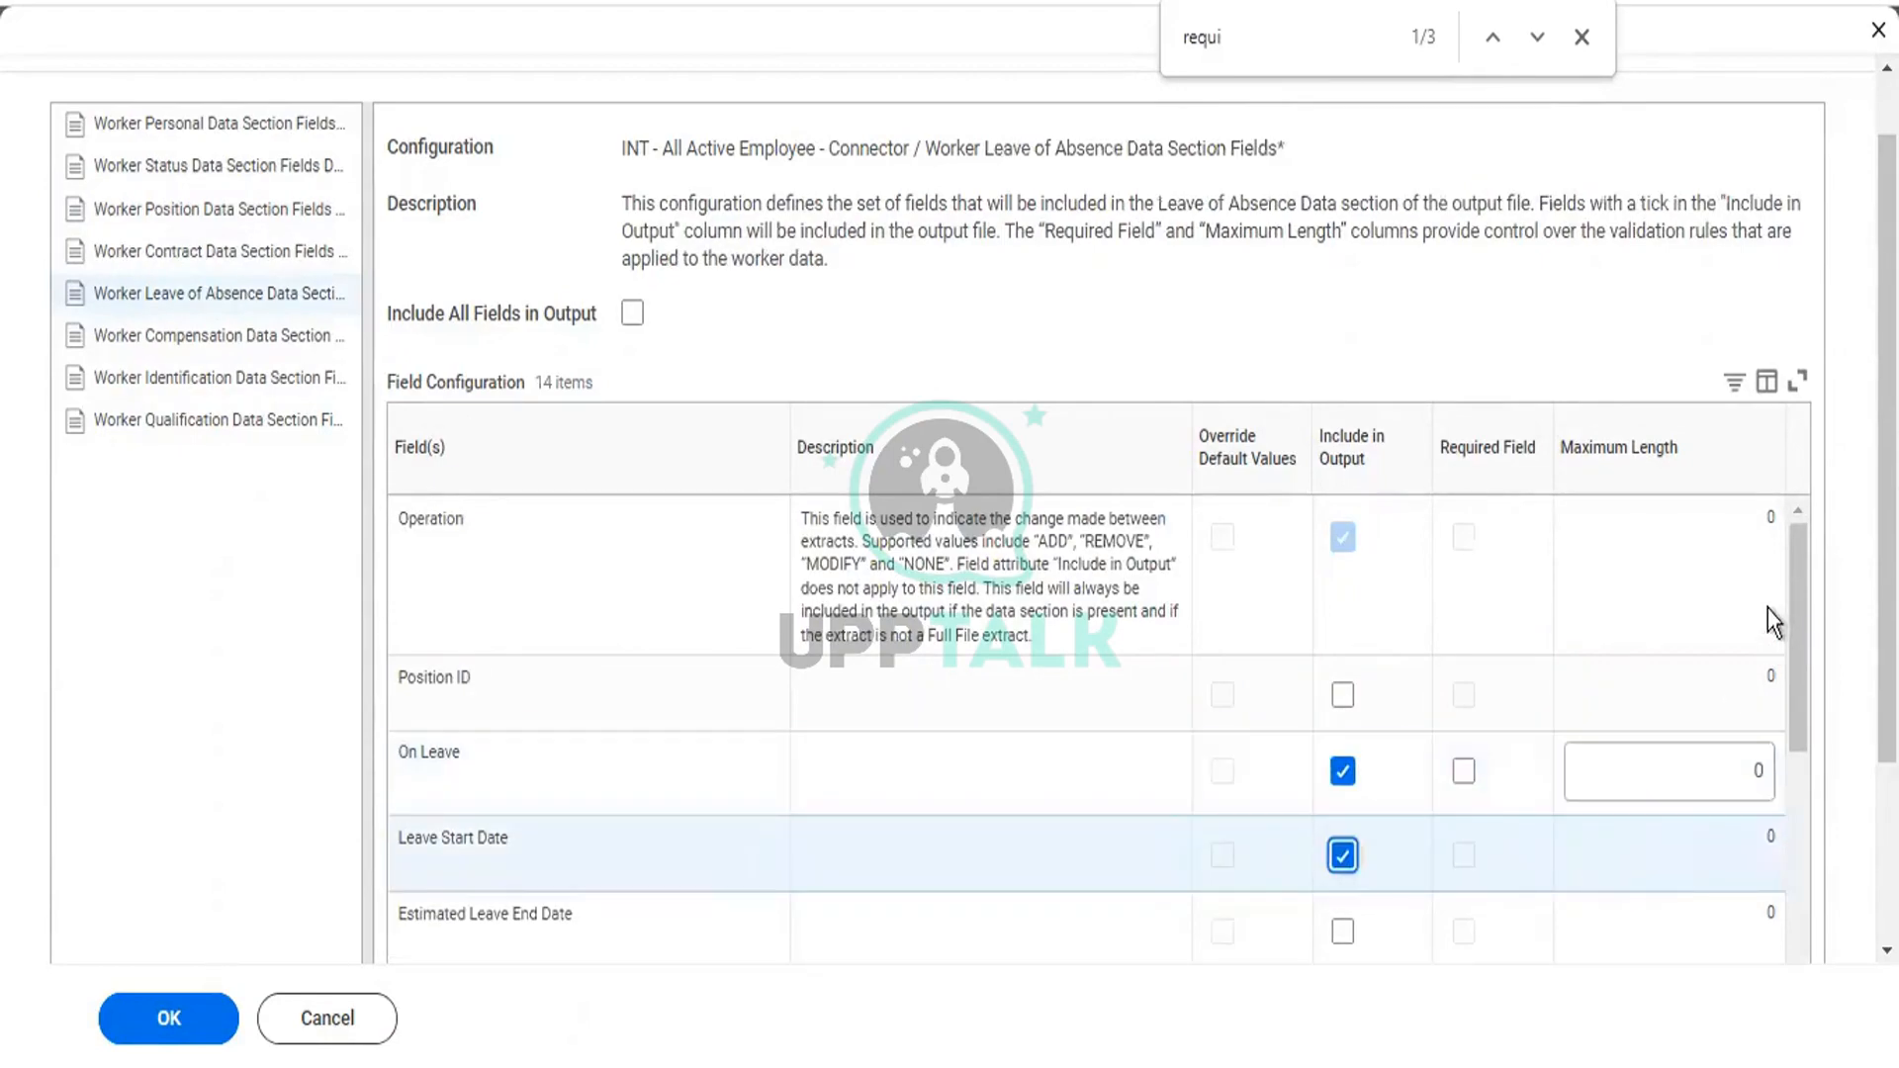
Step: Include the Leave End Date field in the Worker Leave of Absence Data output
{"action": "scroll", "coordinate": [1800, 574], "scroll_direction": "down", "scroll_amount": 3}
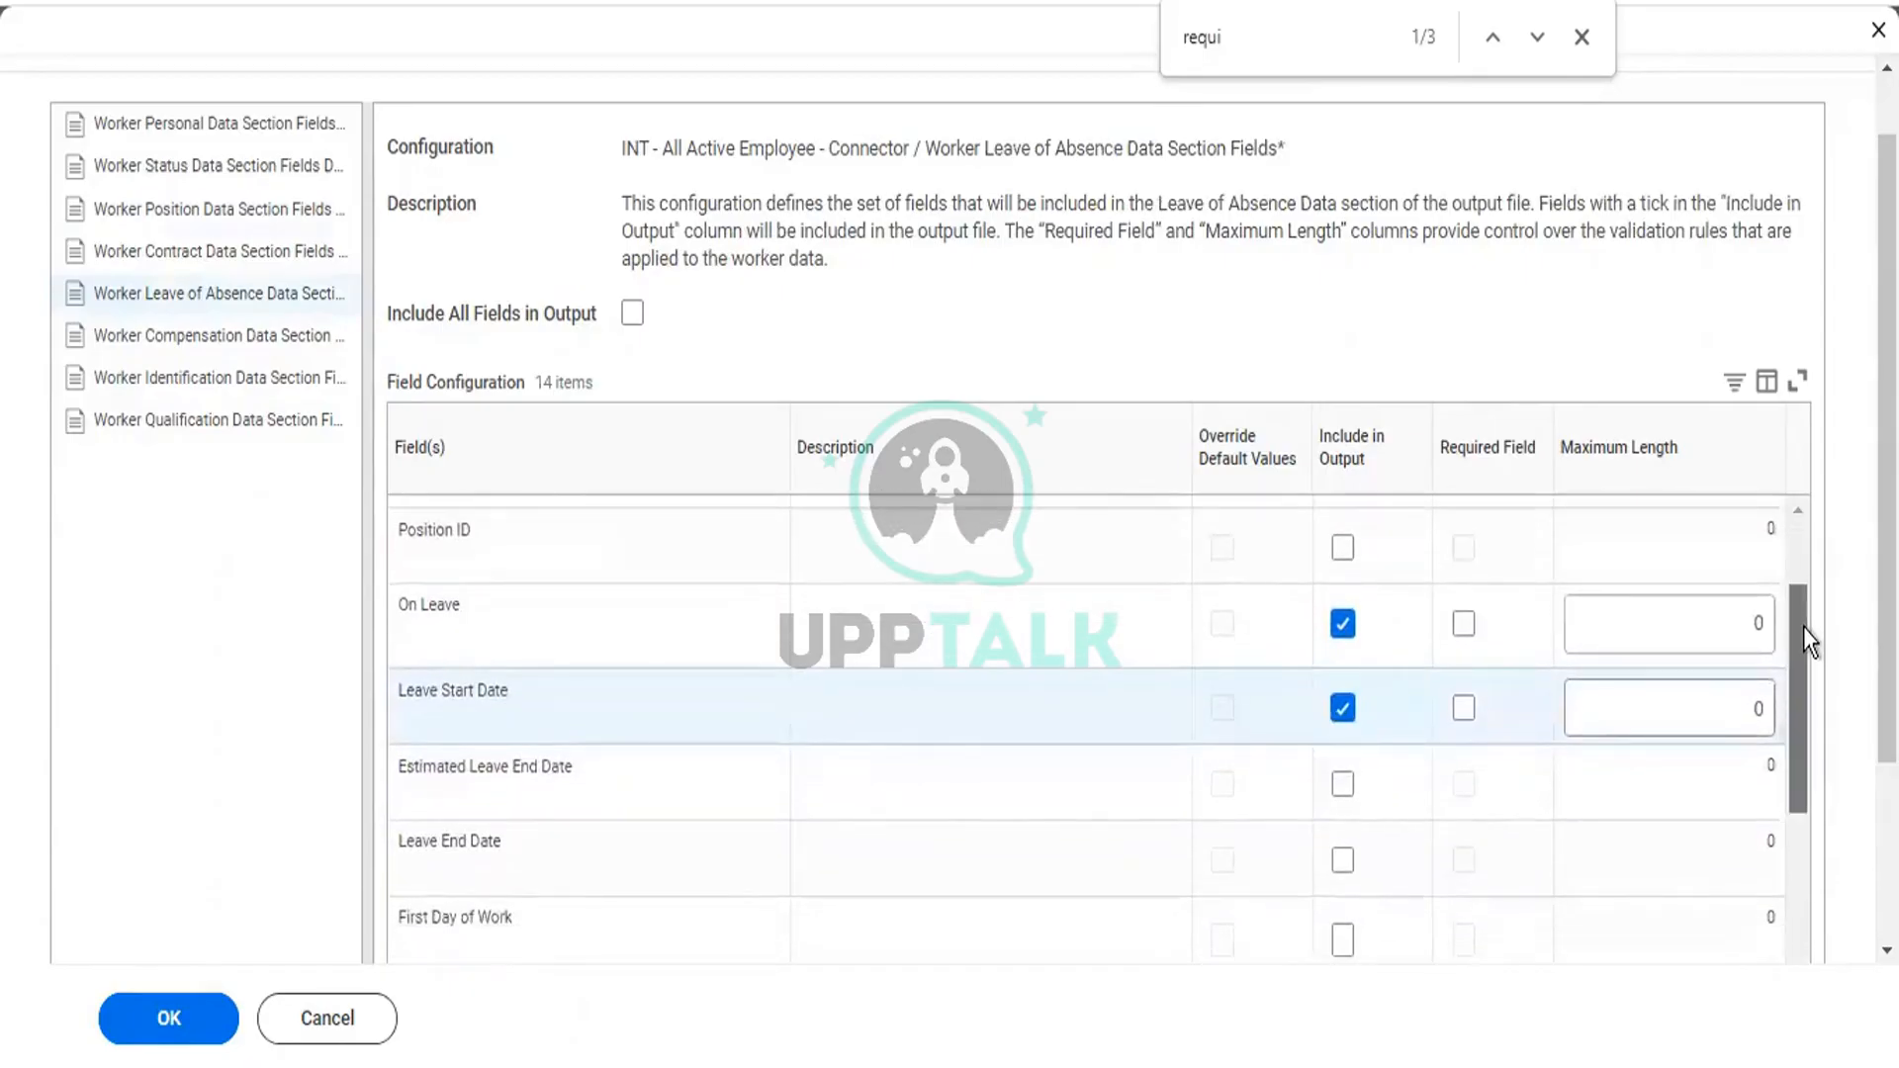
{"action": "left_click", "coordinate": [1341, 813]}
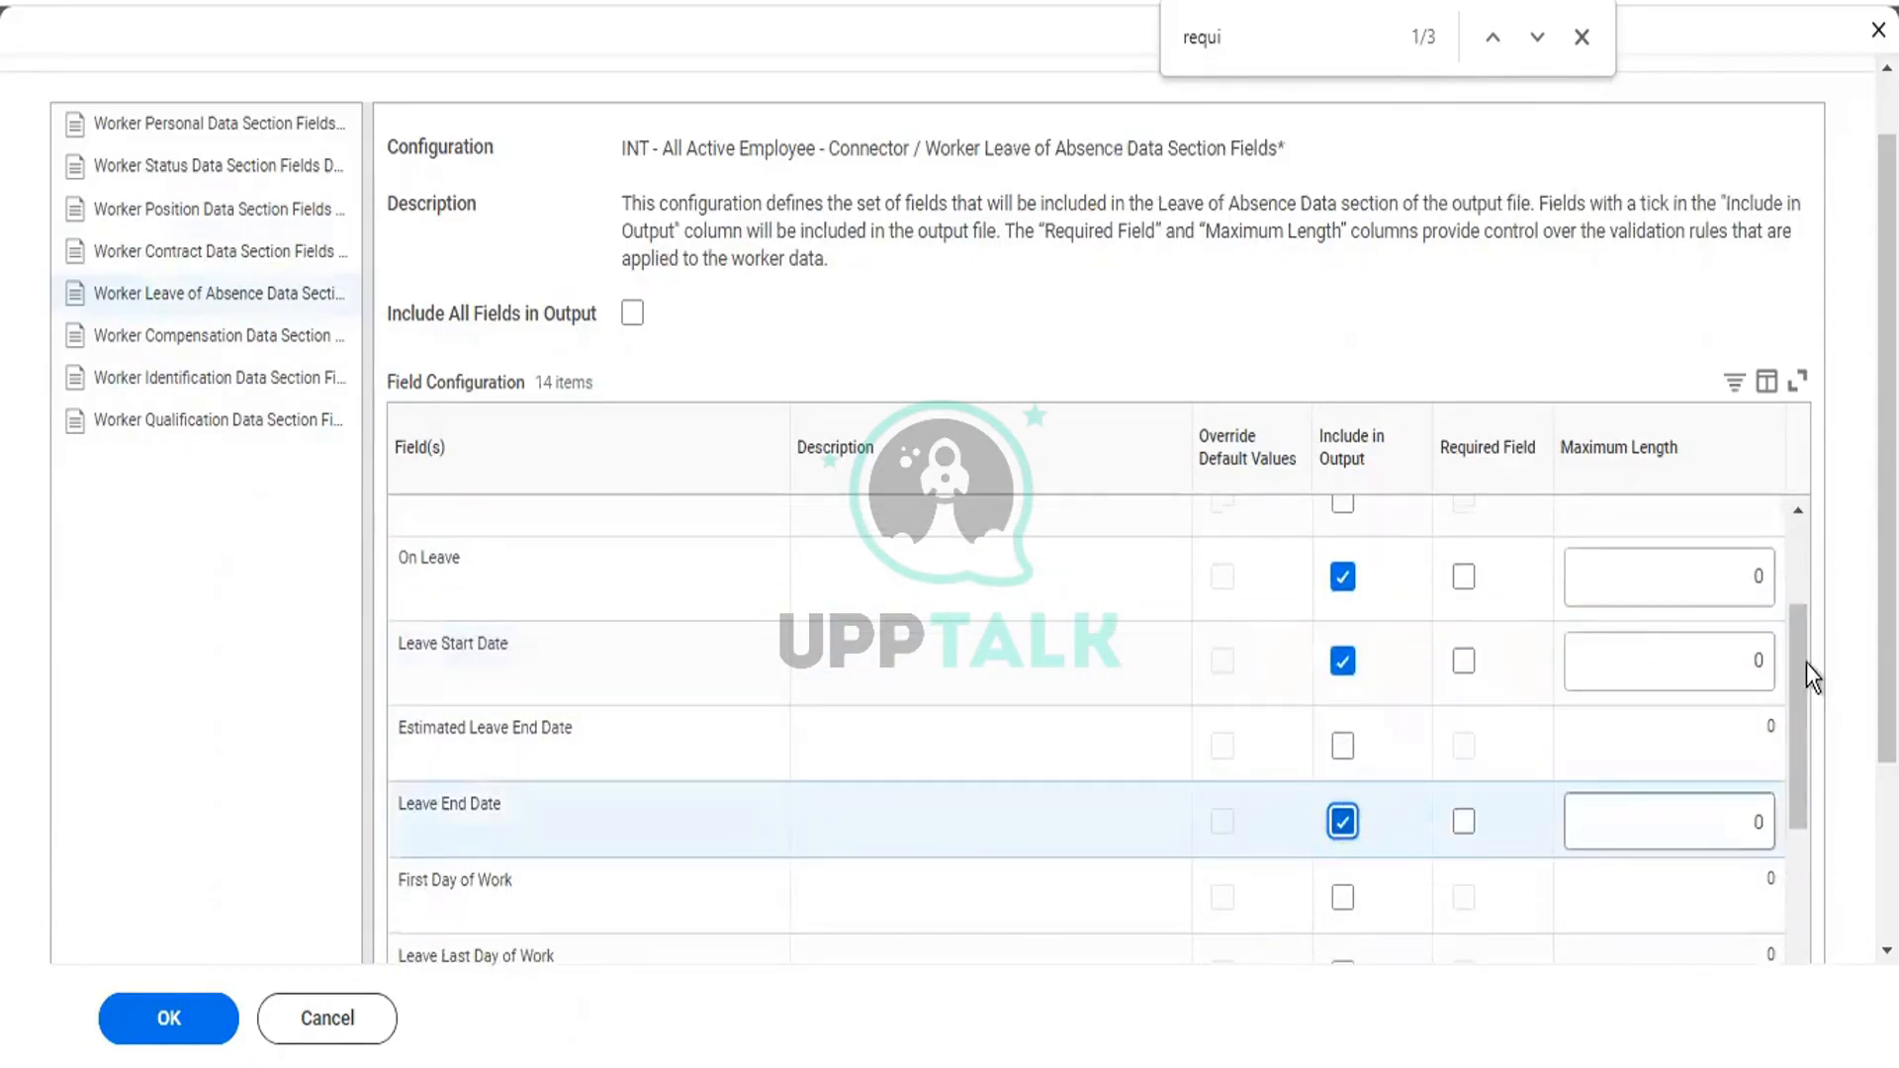
{"action": "left_click_drag", "start_coordinate": [1800, 662], "coordinate": [1802, 906]}
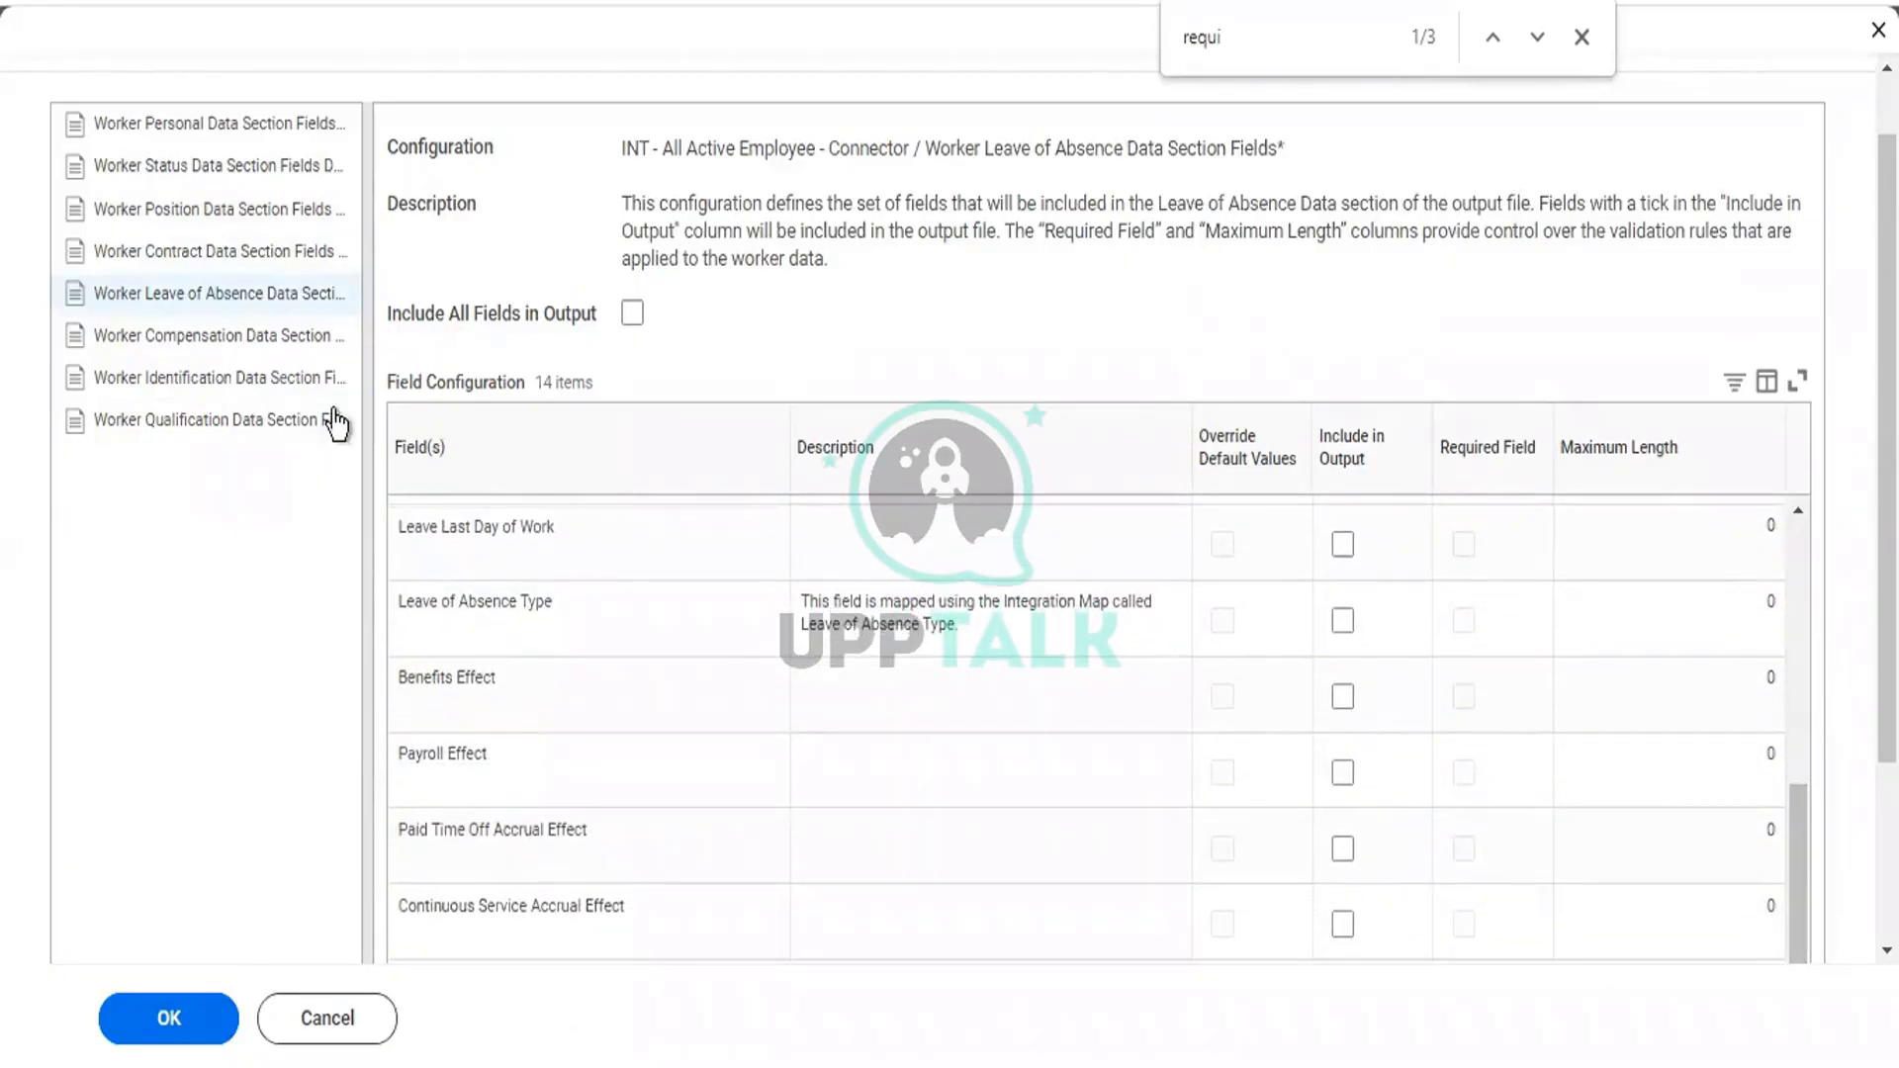
Step: Open the Worker Compensation Data section fields and include Total Annual Base Pay and Base Pay Currency in the output
{"action": "left_click", "coordinate": [227, 337]}
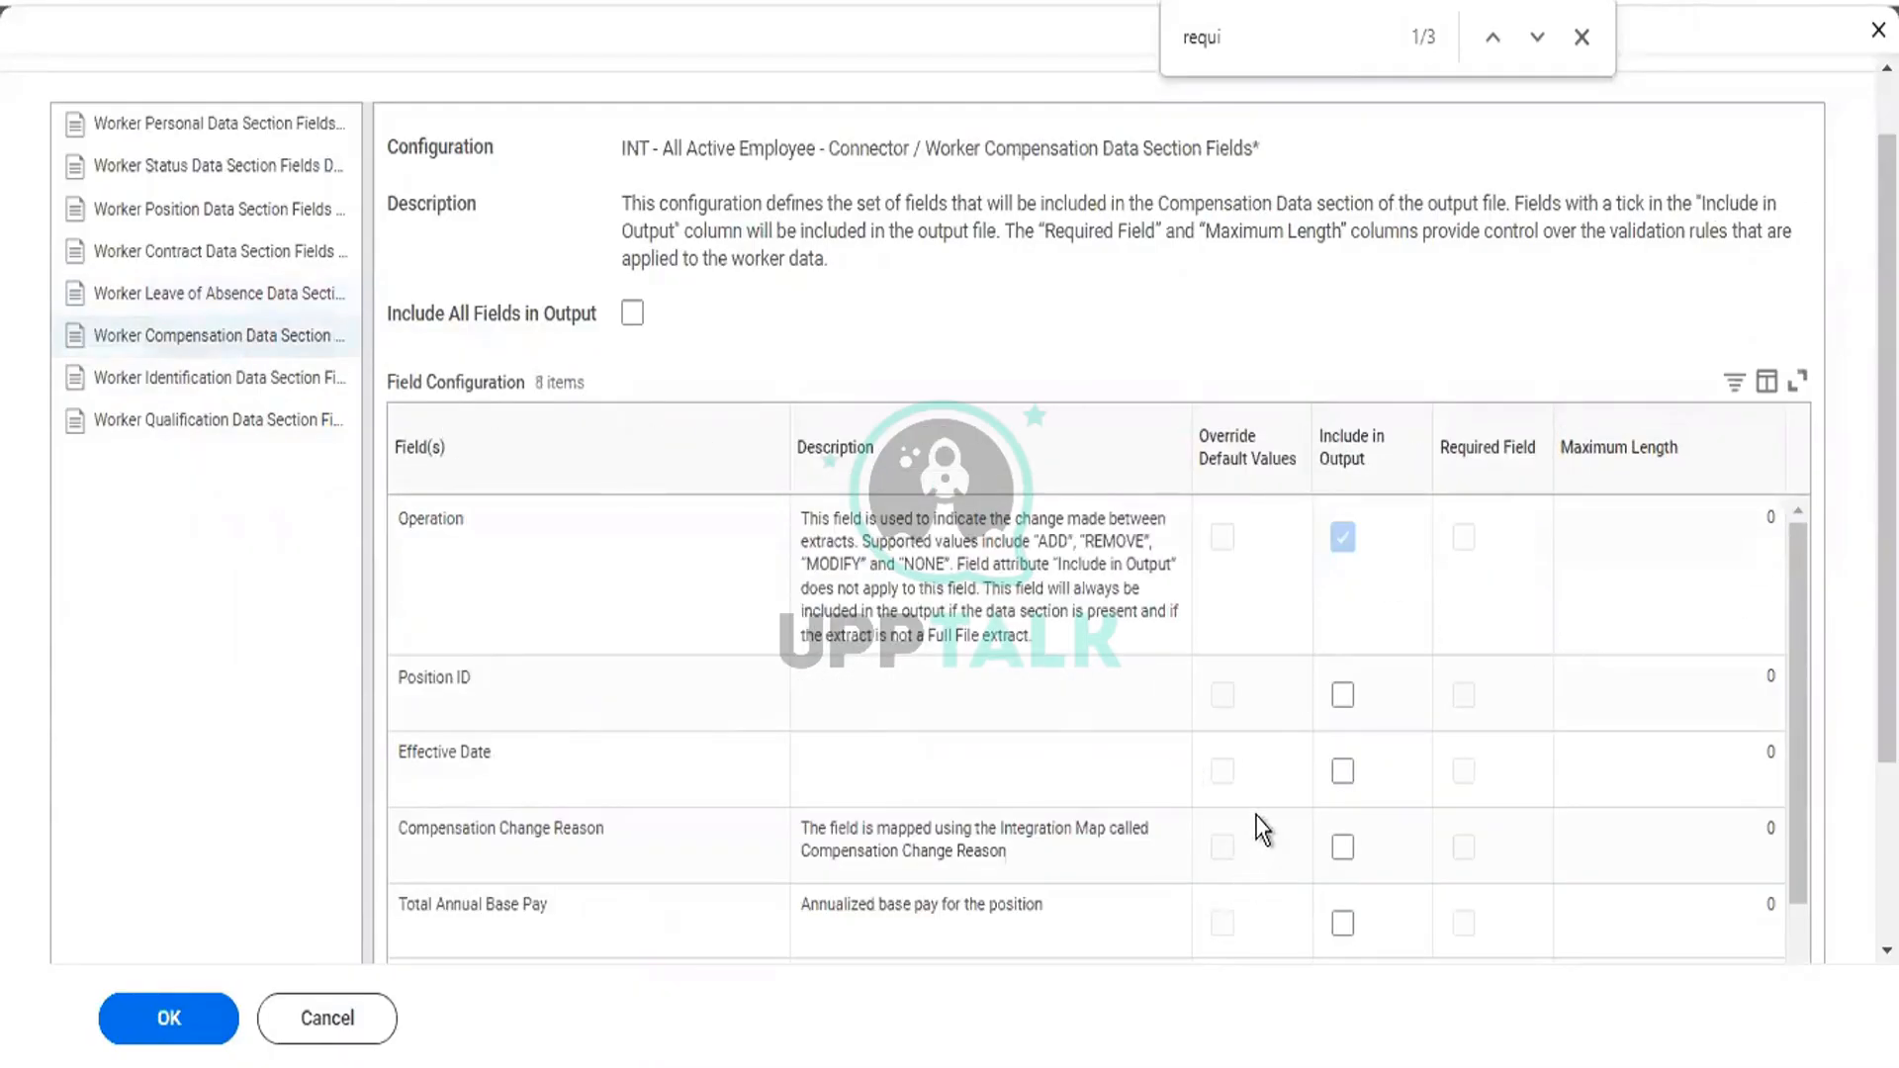
{"action": "left_click", "coordinate": [1339, 928]}
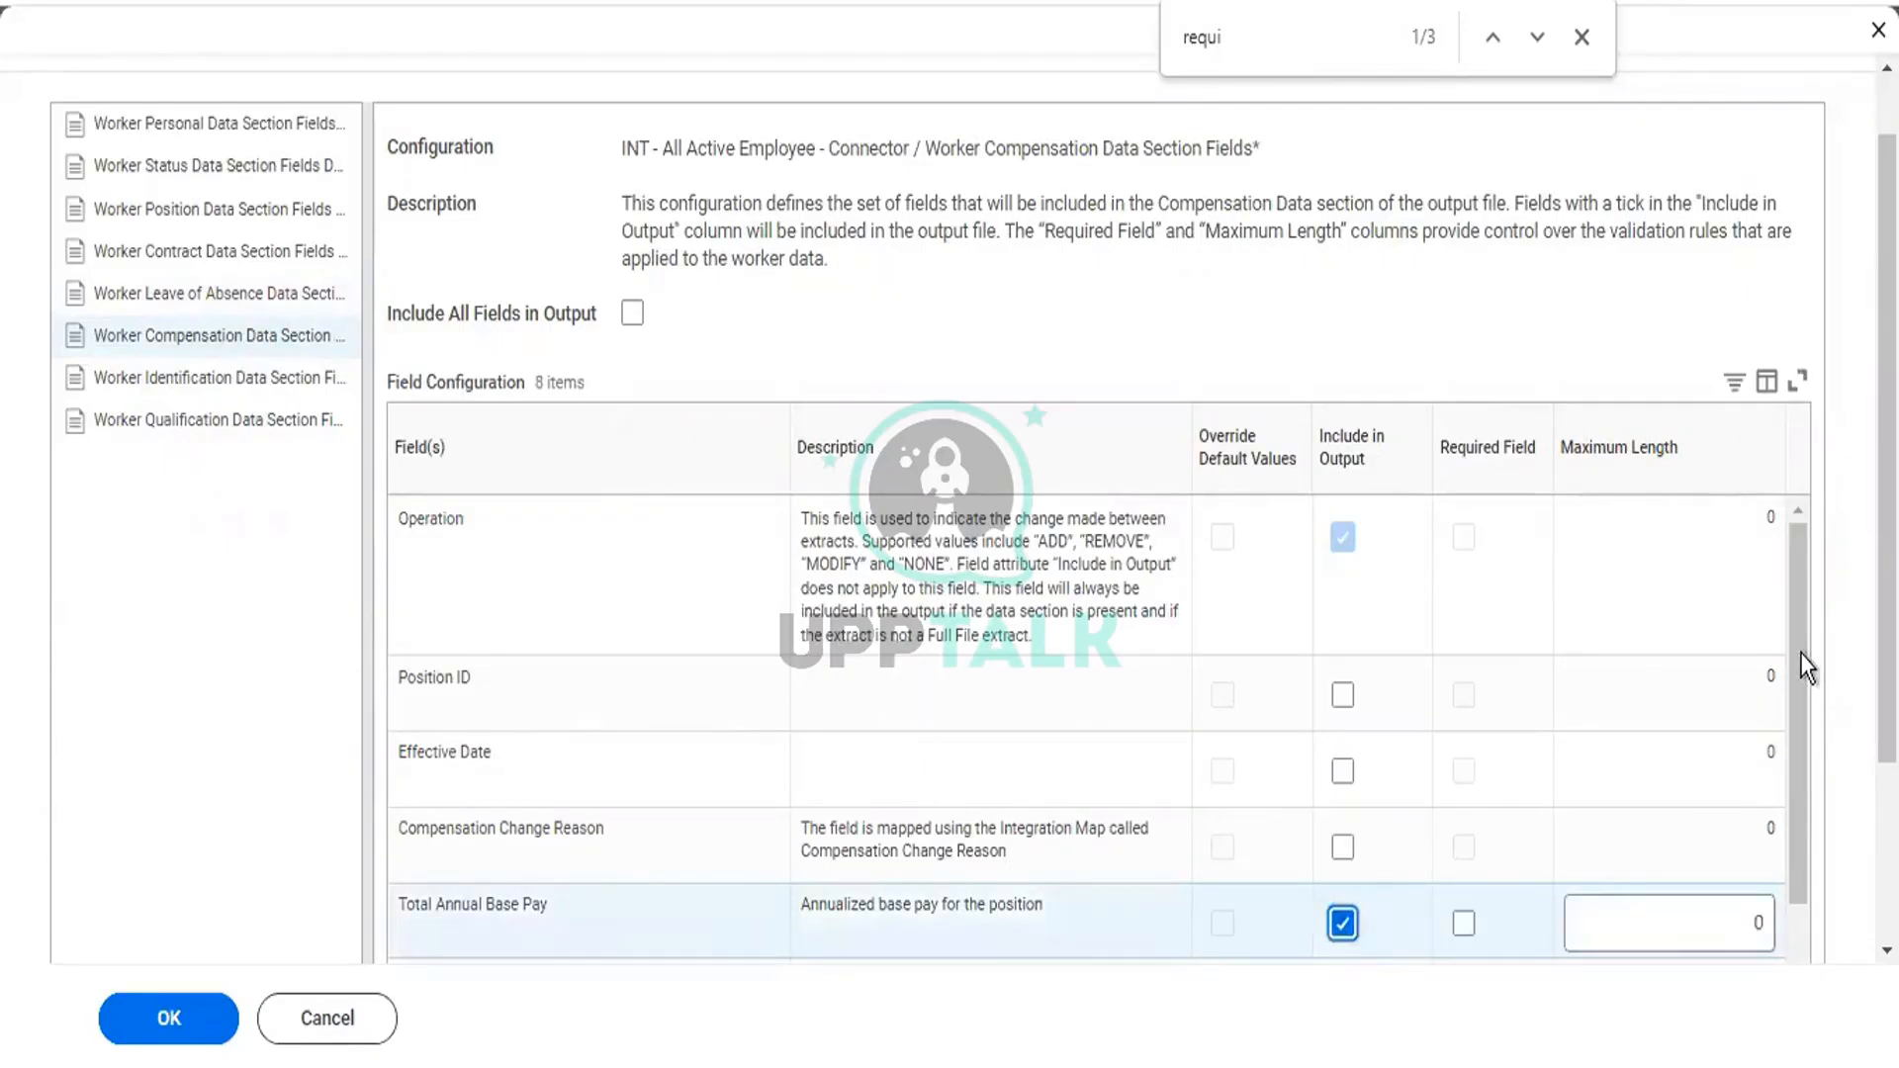
{"action": "left_click_drag", "start_coordinate": [1800, 653], "coordinate": [1801, 839]}
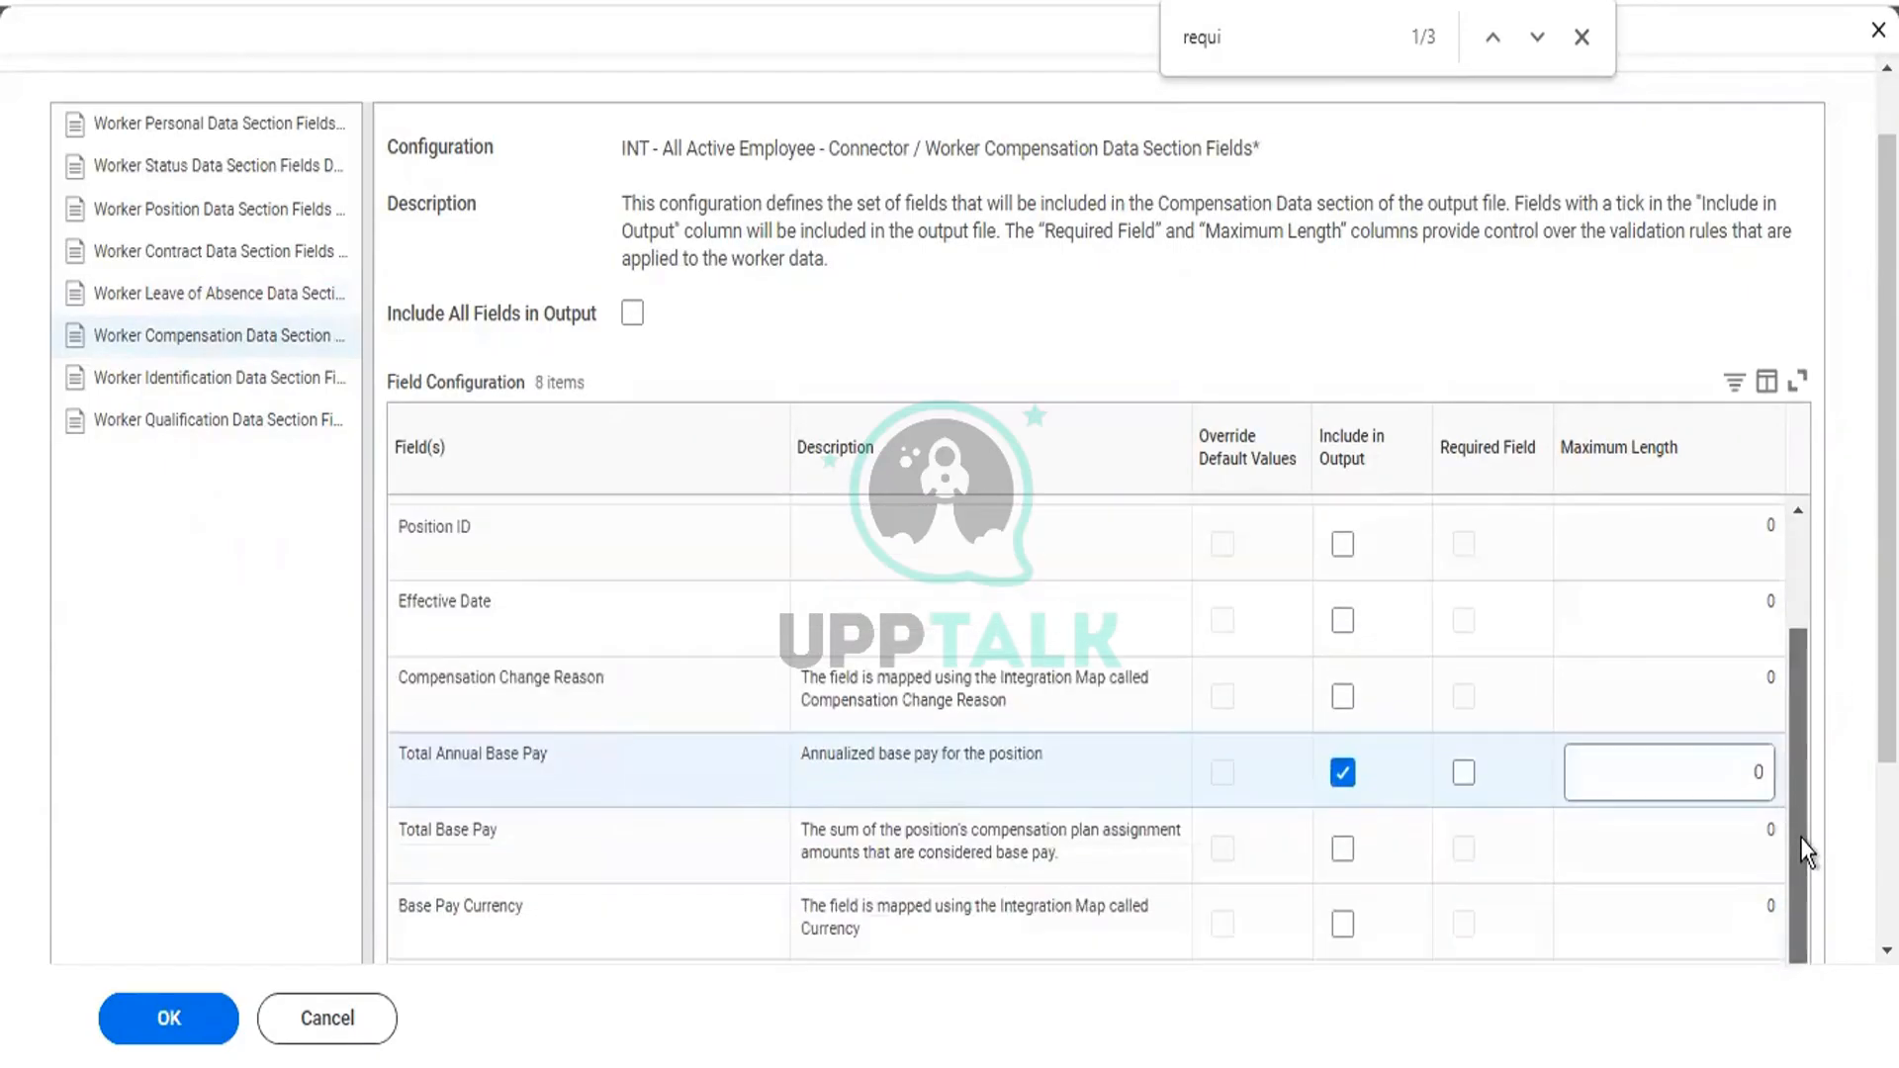
{"action": "left_click", "coordinate": [1342, 927]}
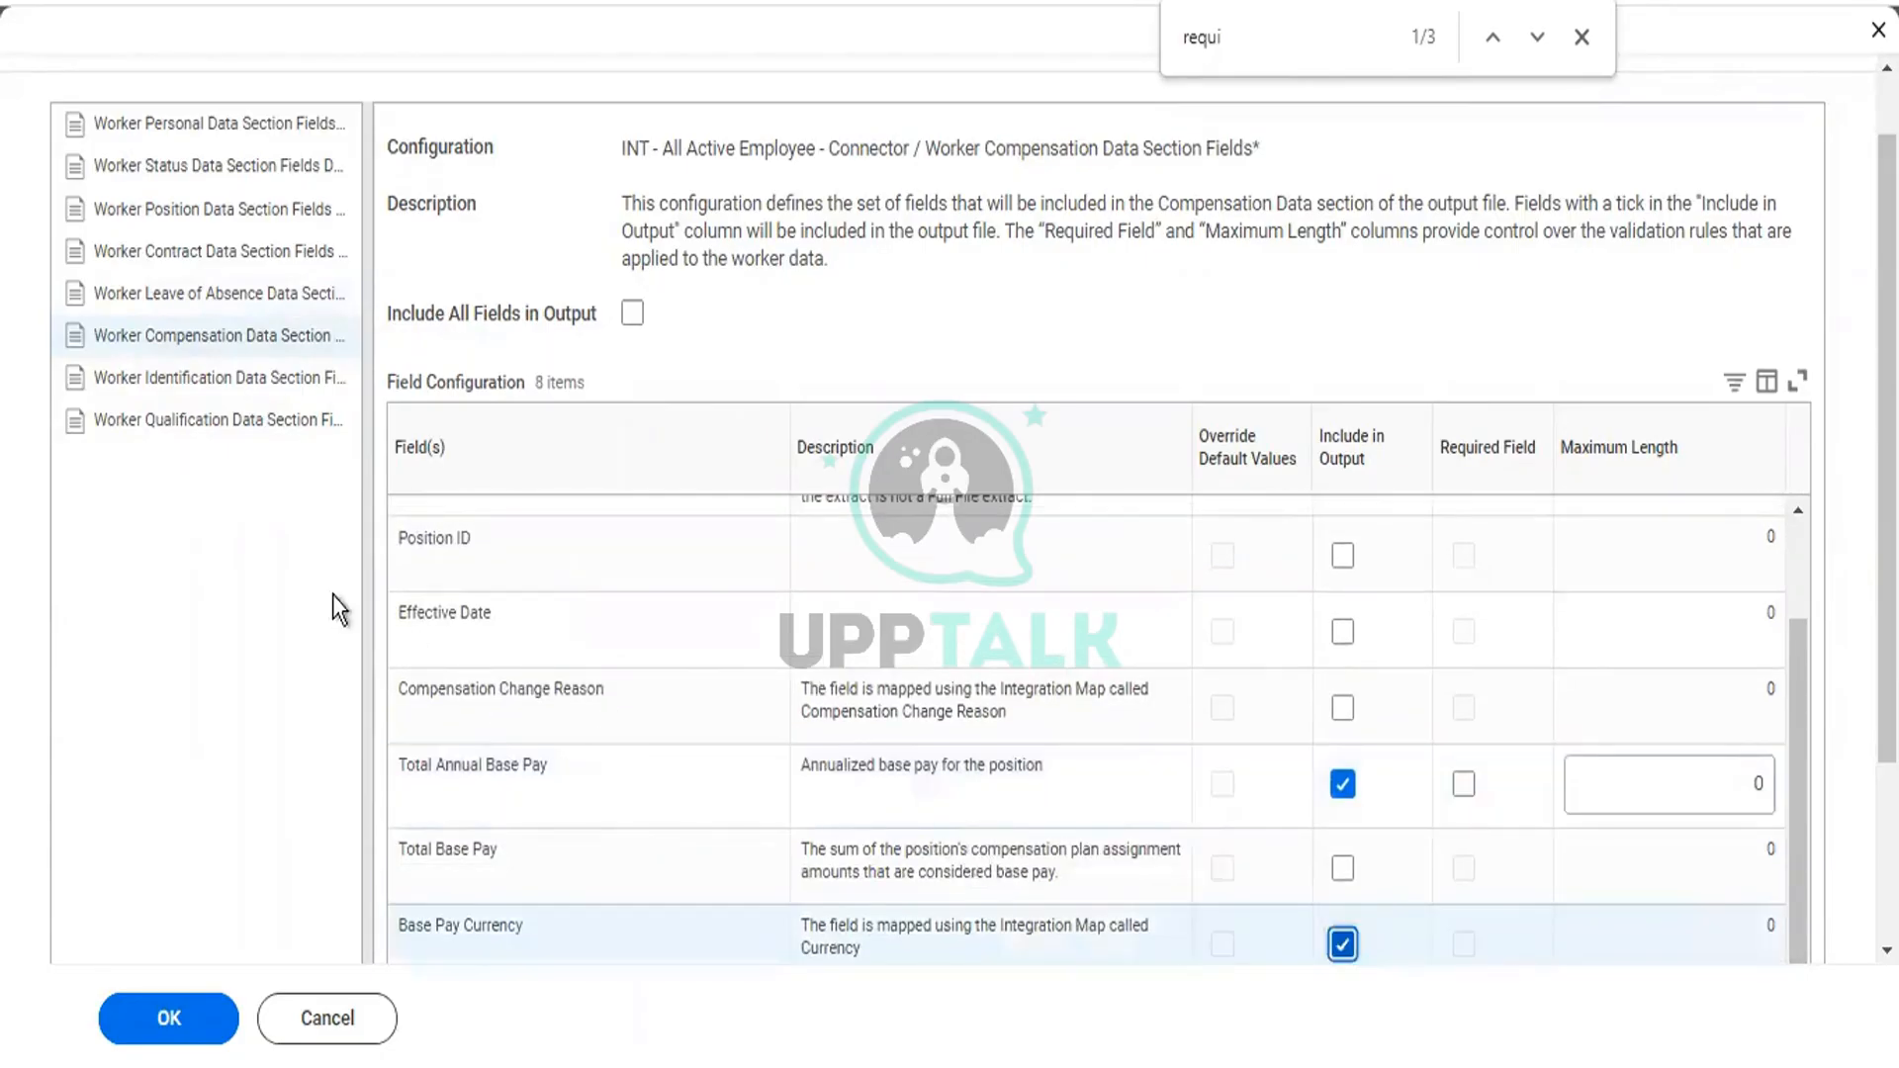
Step: Open the Worker Identification Data section fields and include Identification, ID, ID Type and Issued Date in the output
{"action": "left_click", "coordinate": [205, 388]}
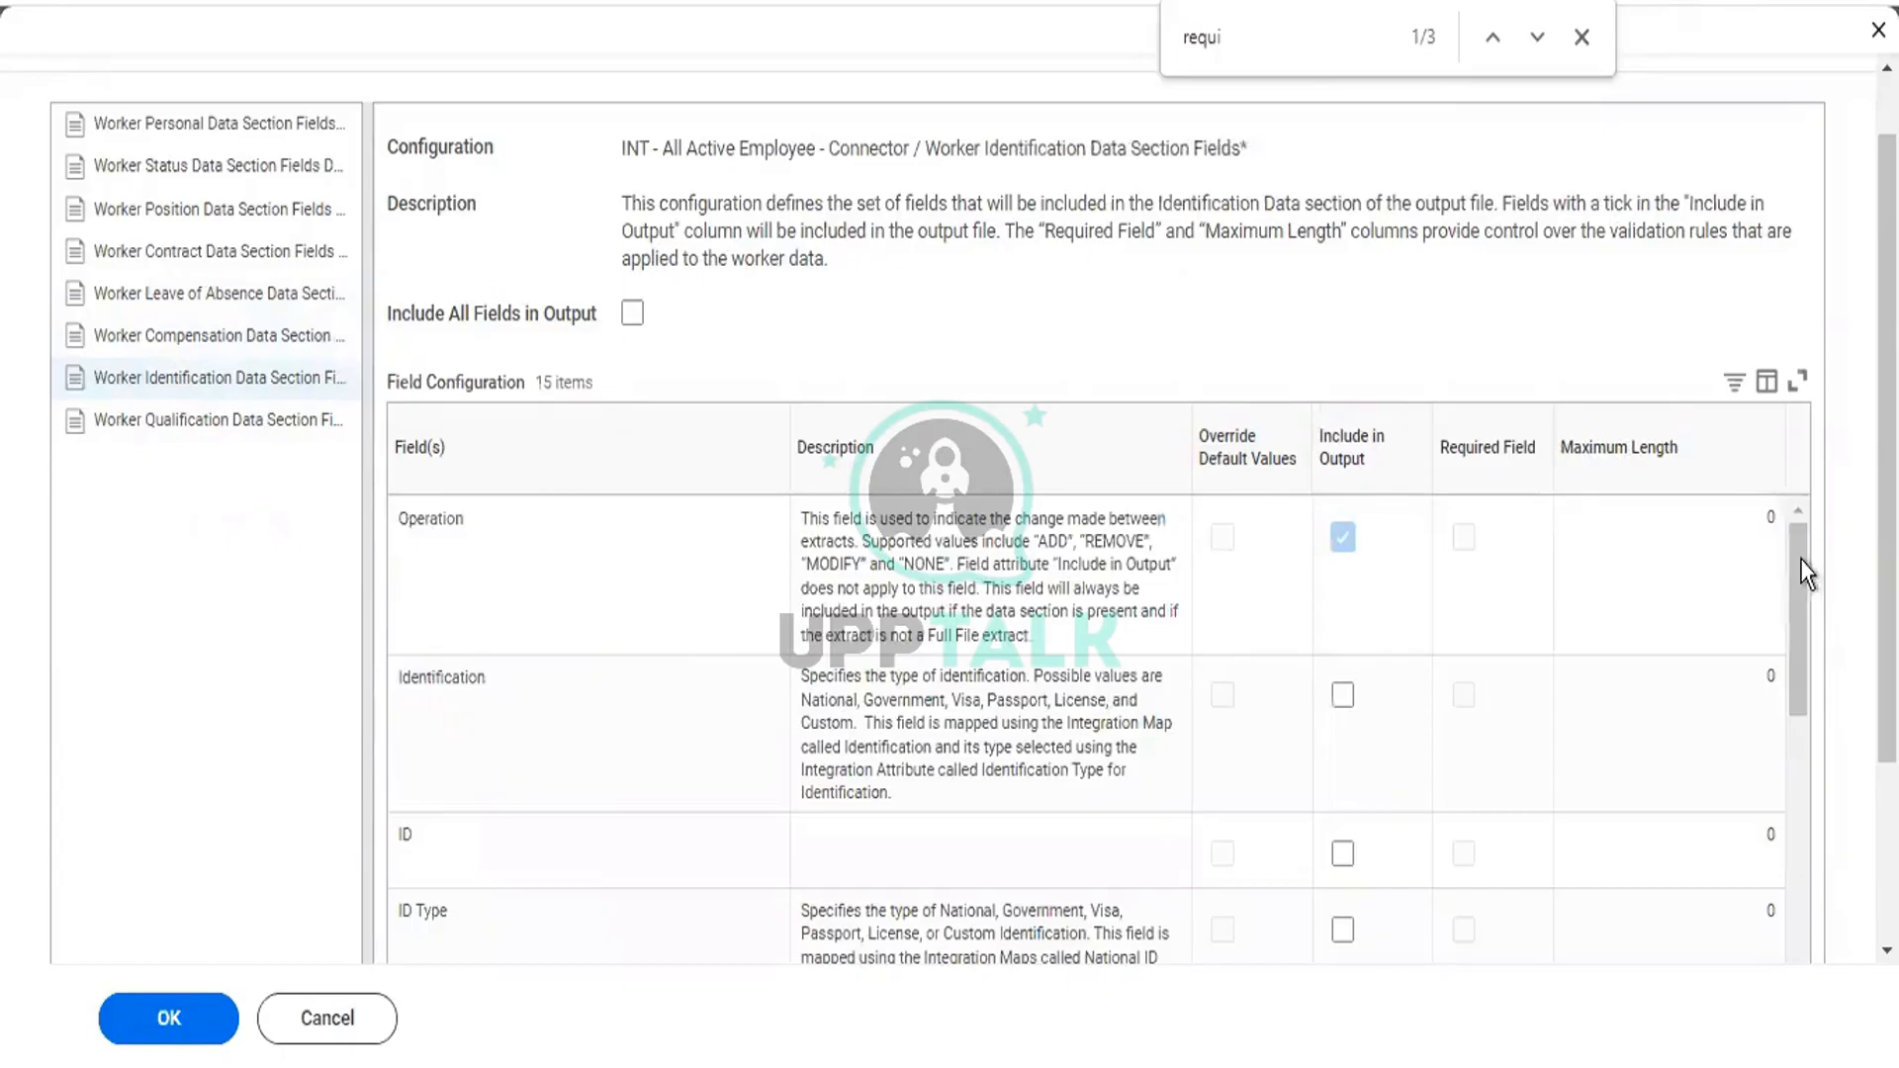
{"action": "mouse_move", "coordinate": [1795, 546]}
{"action": "left_mouse_down"}
{"action": "mouse_move", "coordinate": [1803, 581]}
{"action": "mouse_move", "coordinate": [1789, 525]}
{"action": "left_mouse_up"}
{"action": "scroll", "coordinate": [1802, 579], "scroll_direction": "down", "scroll_amount": 3}
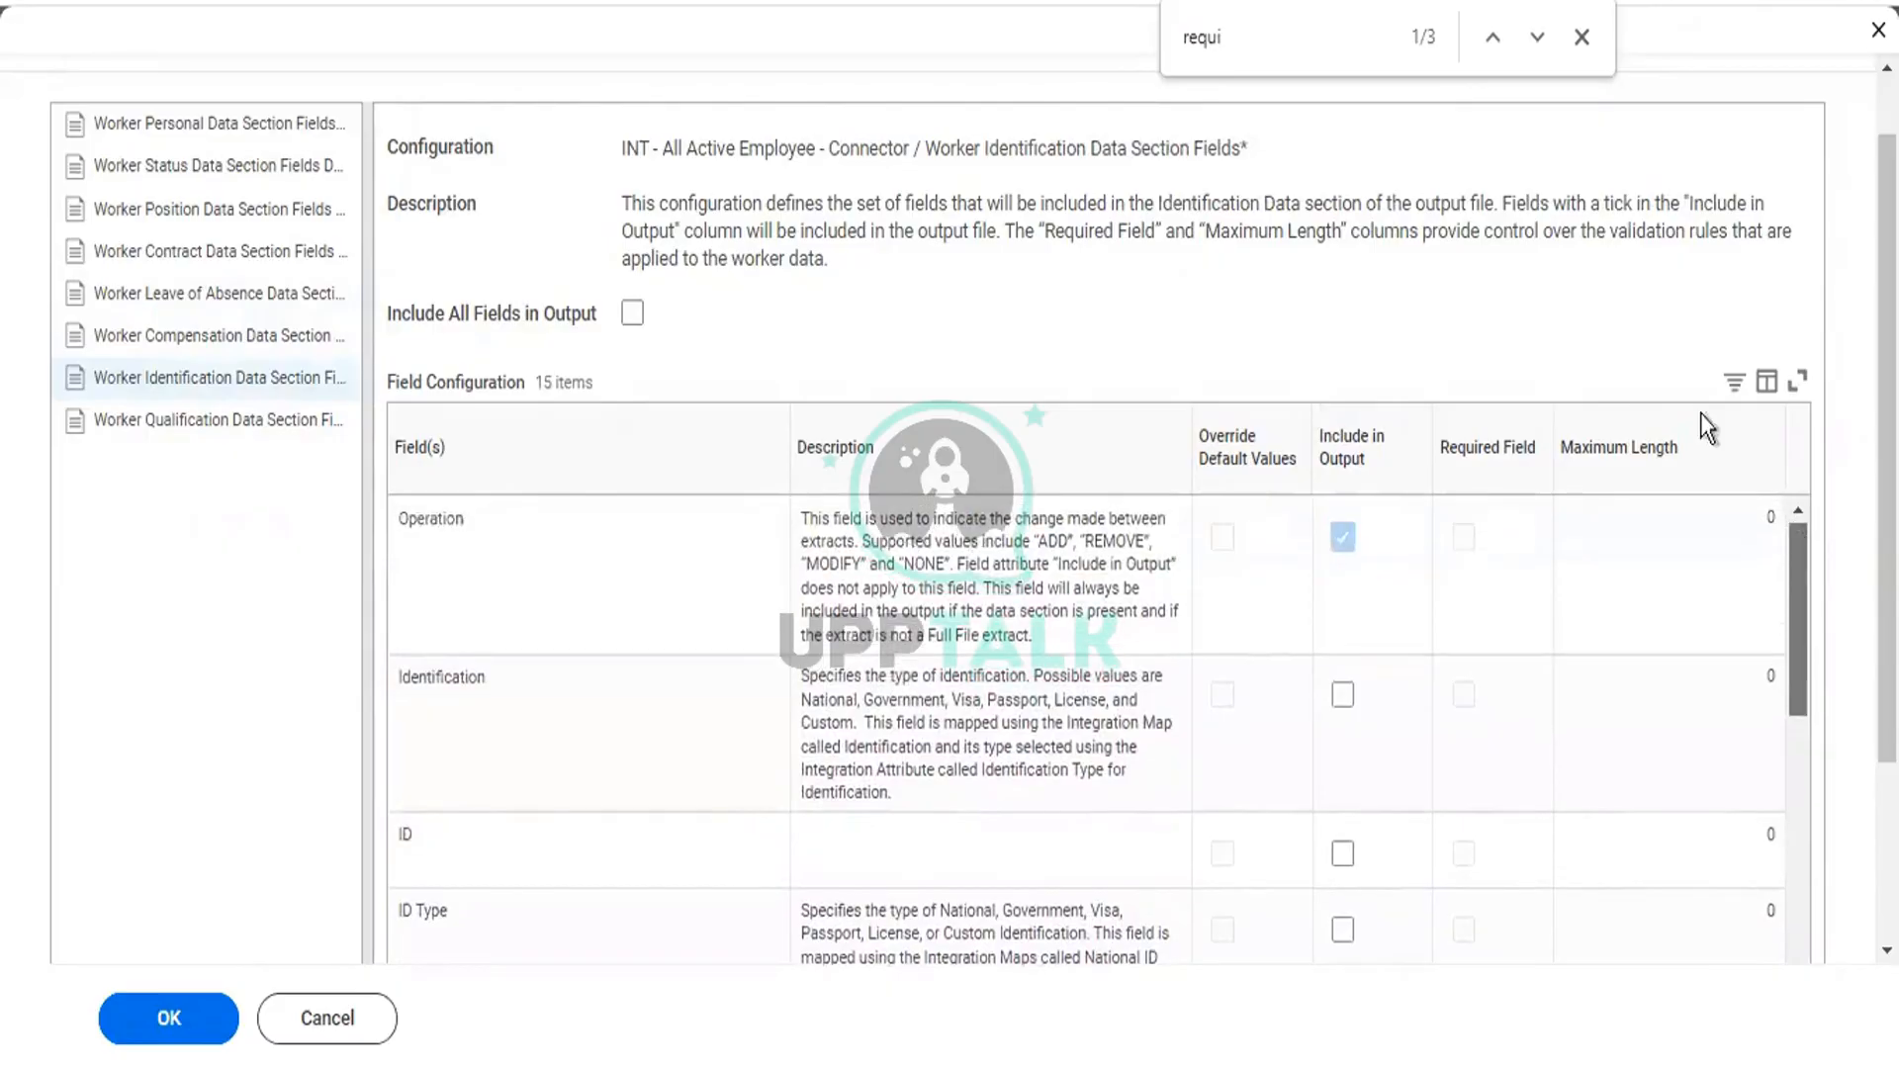
{"action": "left_click", "coordinate": [1341, 697]}
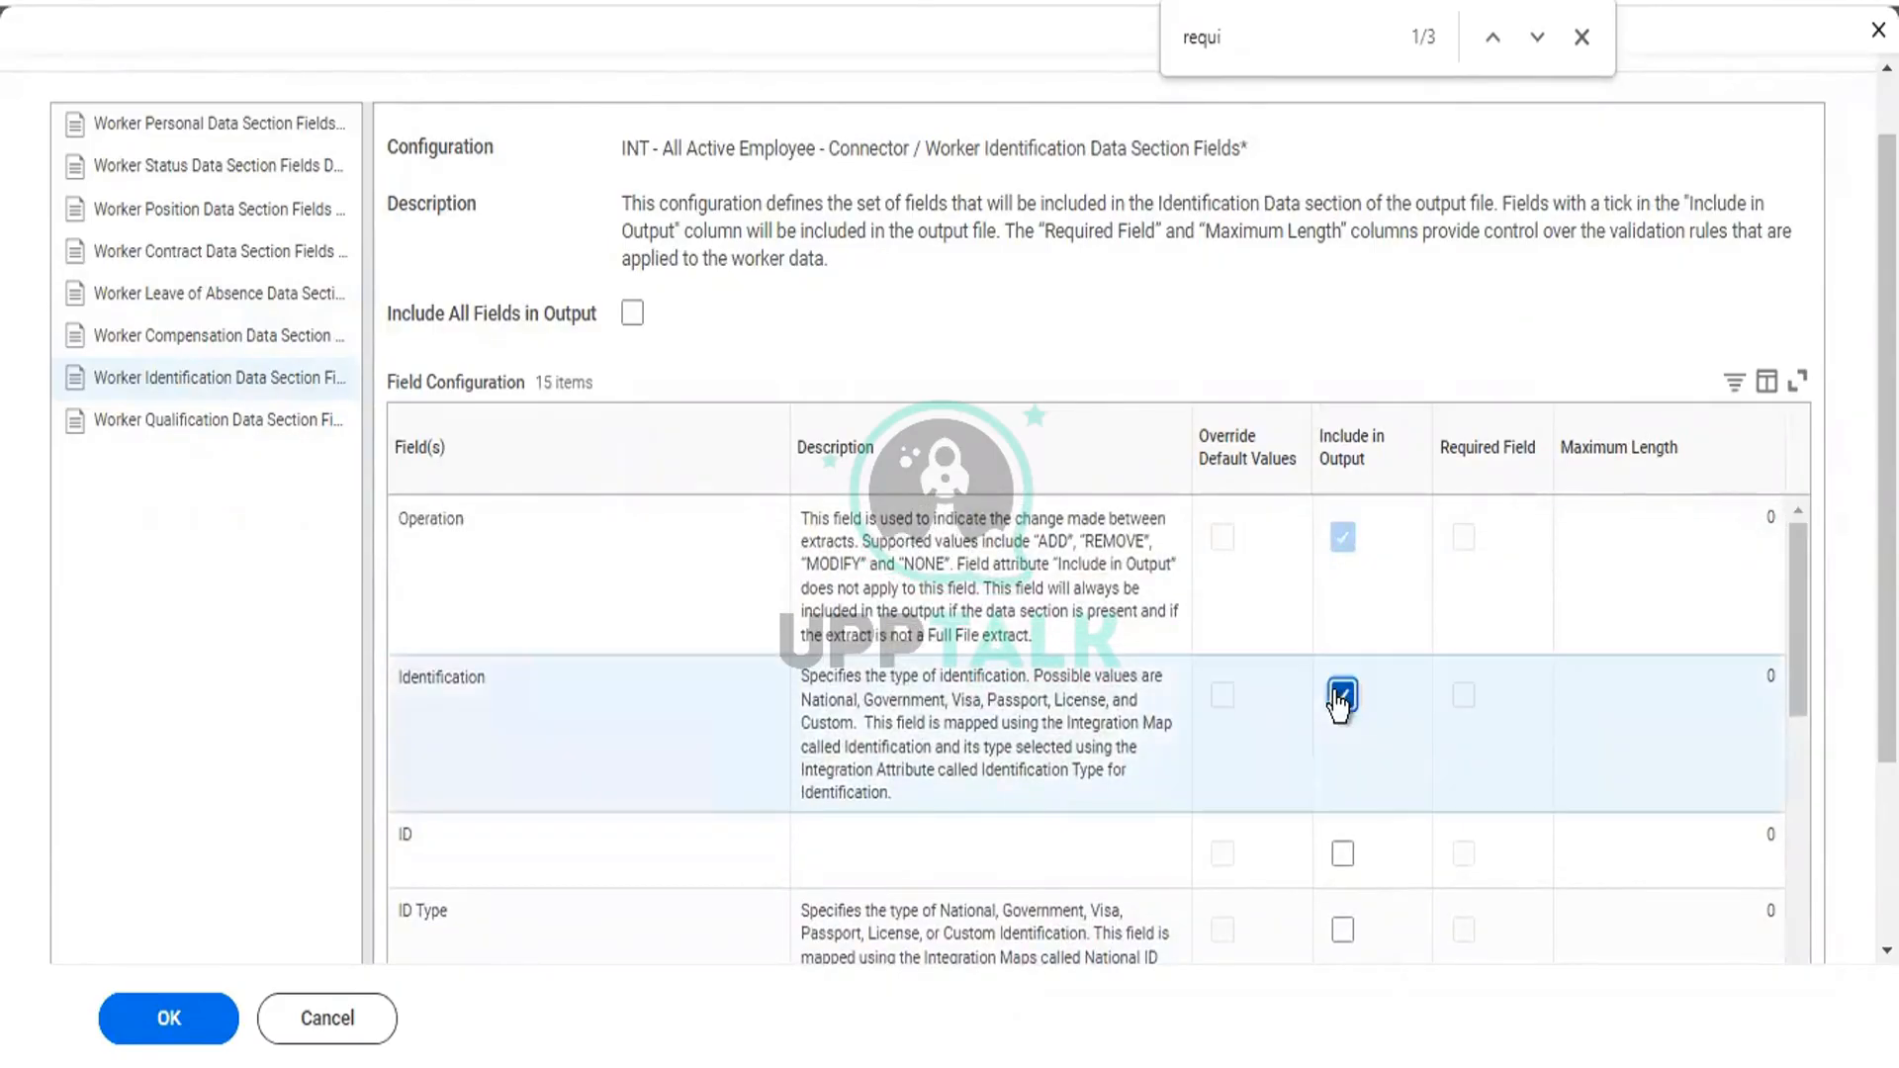
{"action": "left_click", "coordinate": [1340, 857]}
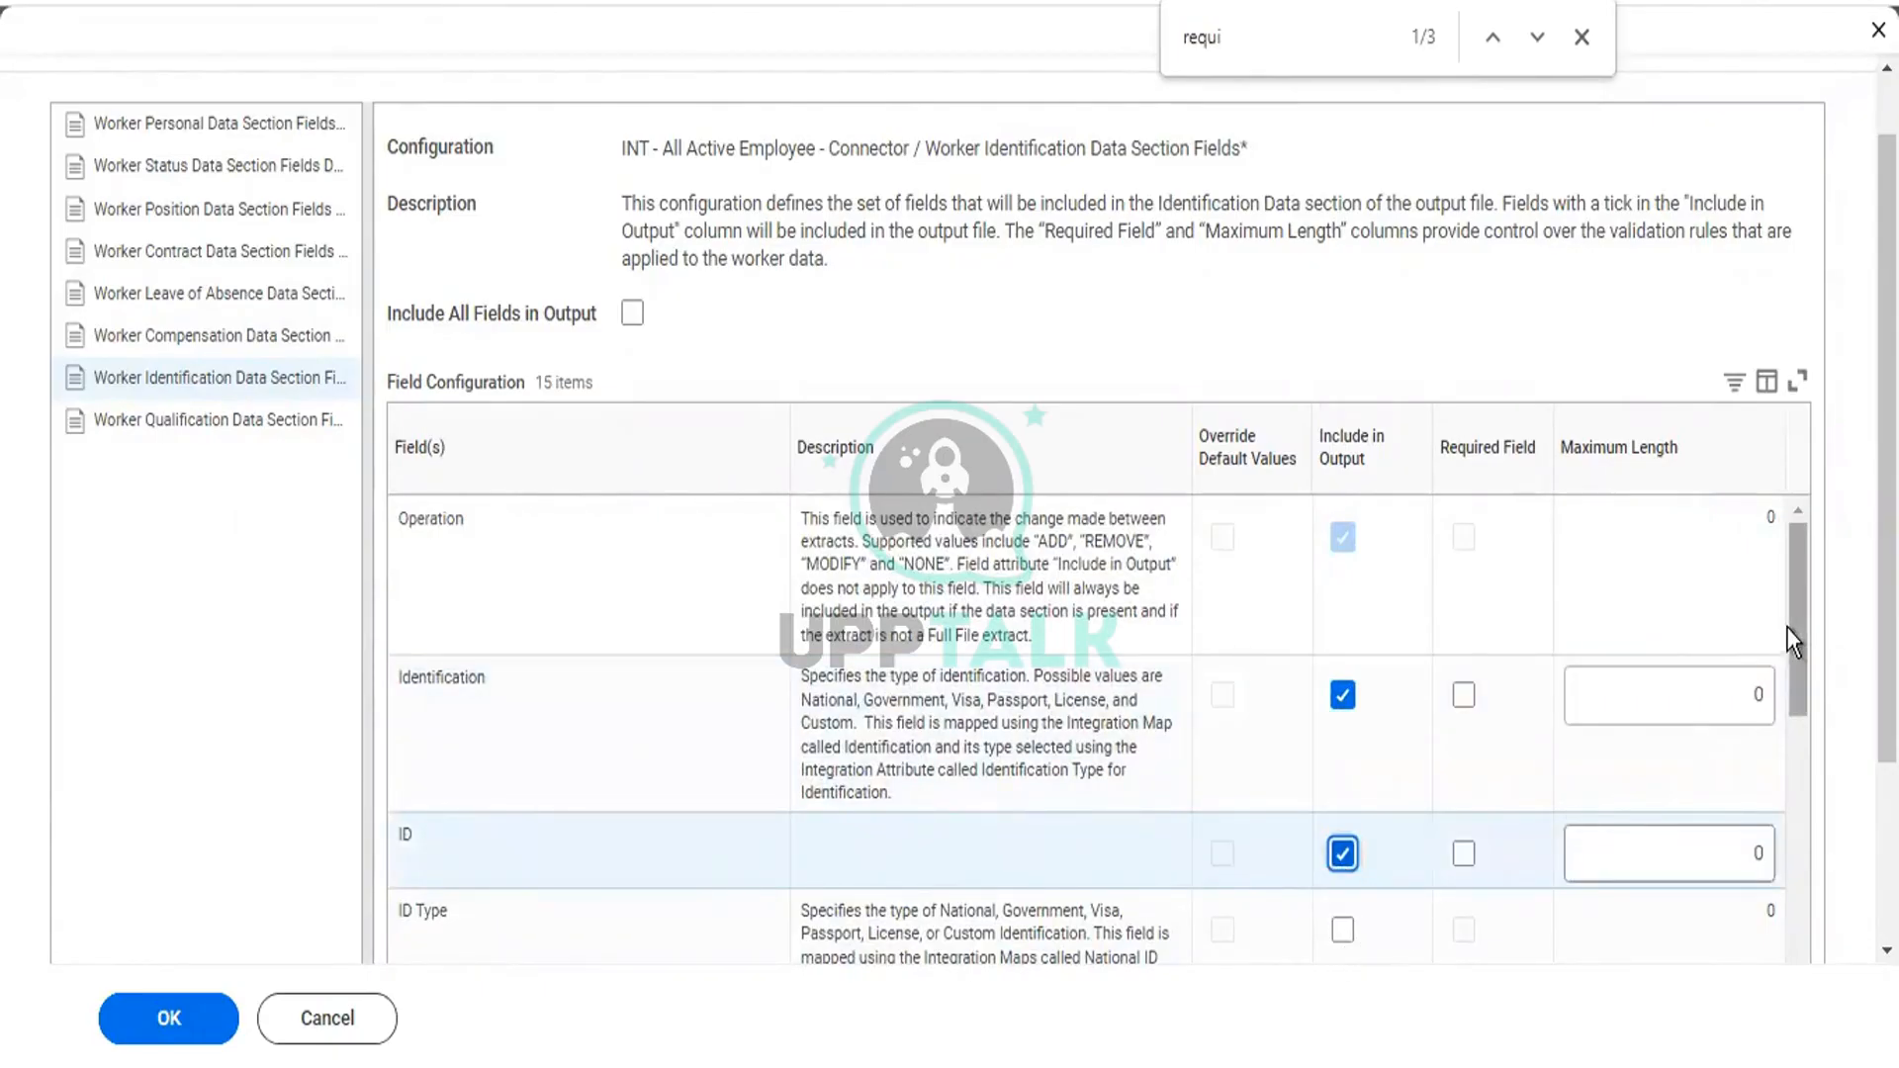
{"action": "left_click_drag", "start_coordinate": [1801, 549], "coordinate": [1816, 658]}
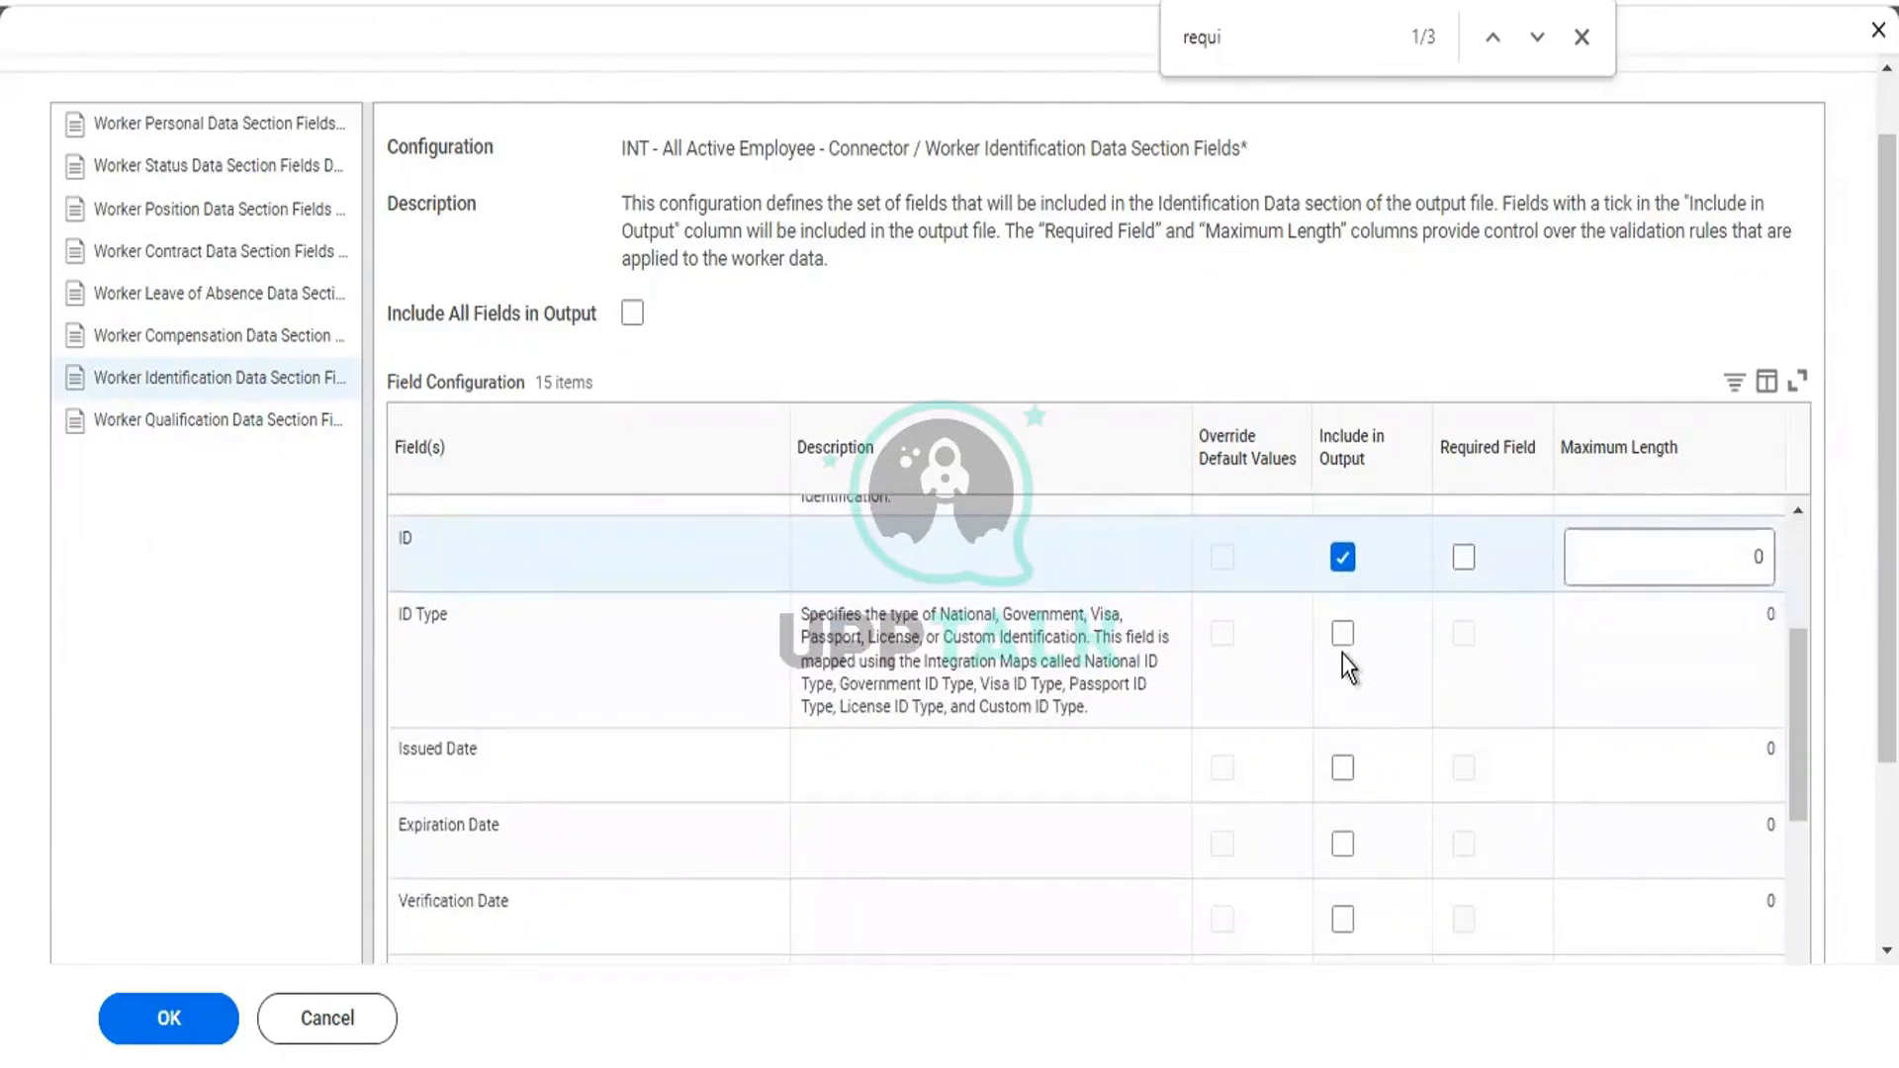
{"action": "left_click", "coordinate": [1342, 635]}
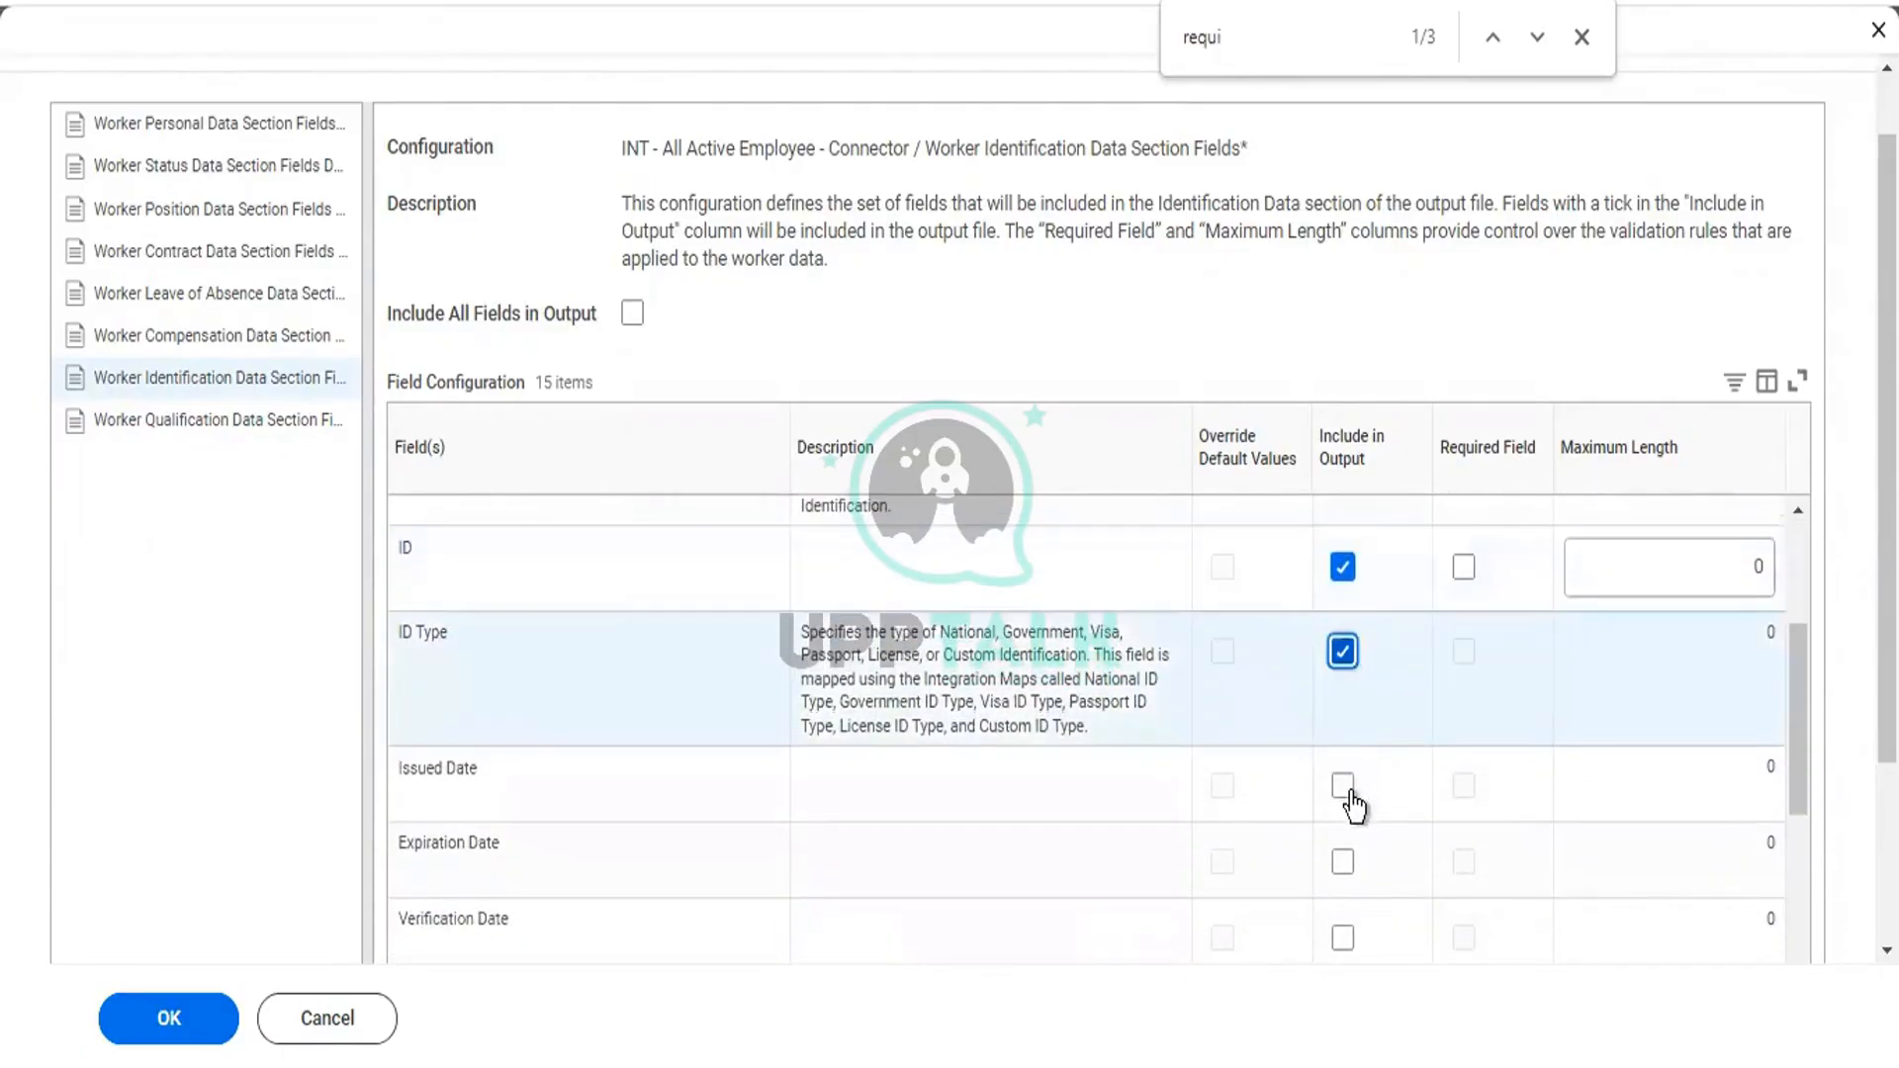
{"action": "left_click", "coordinate": [1344, 787]}
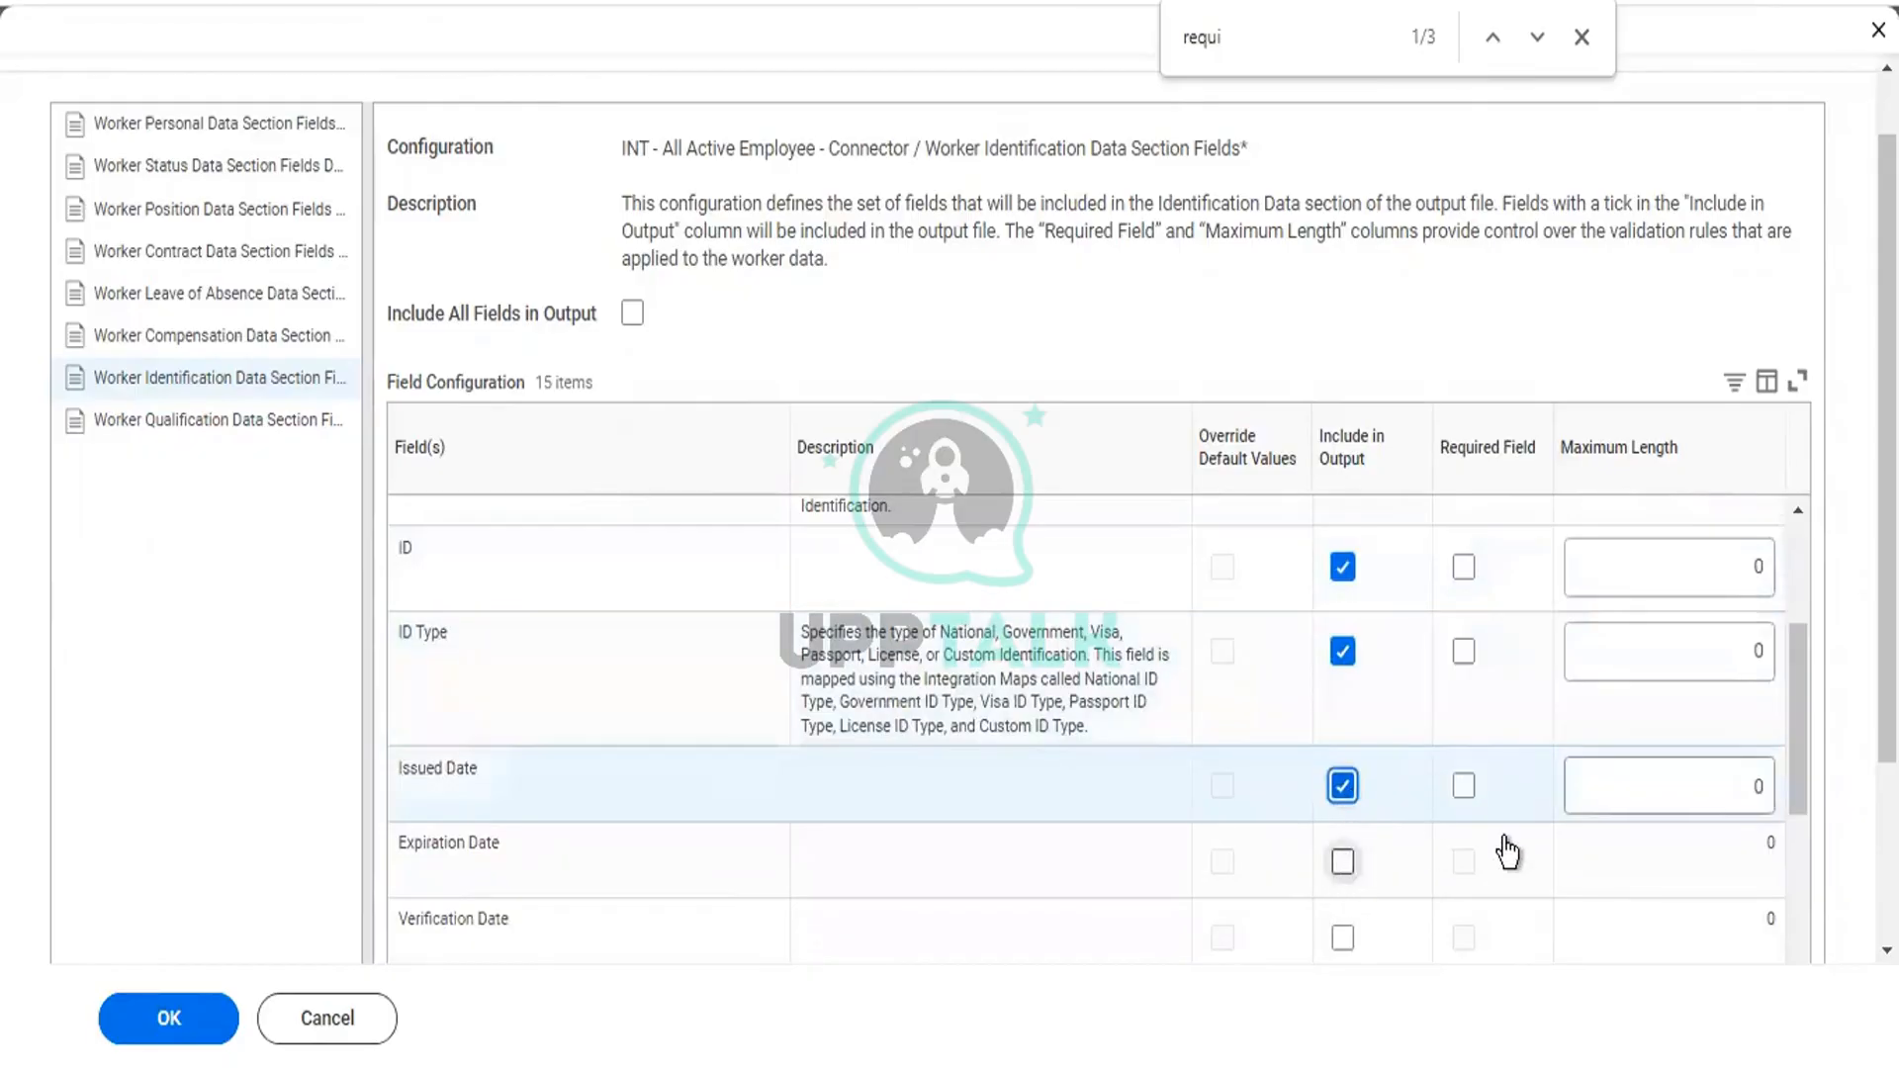
{"action": "left_click_drag", "start_coordinate": [1803, 689], "coordinate": [1815, 904]}
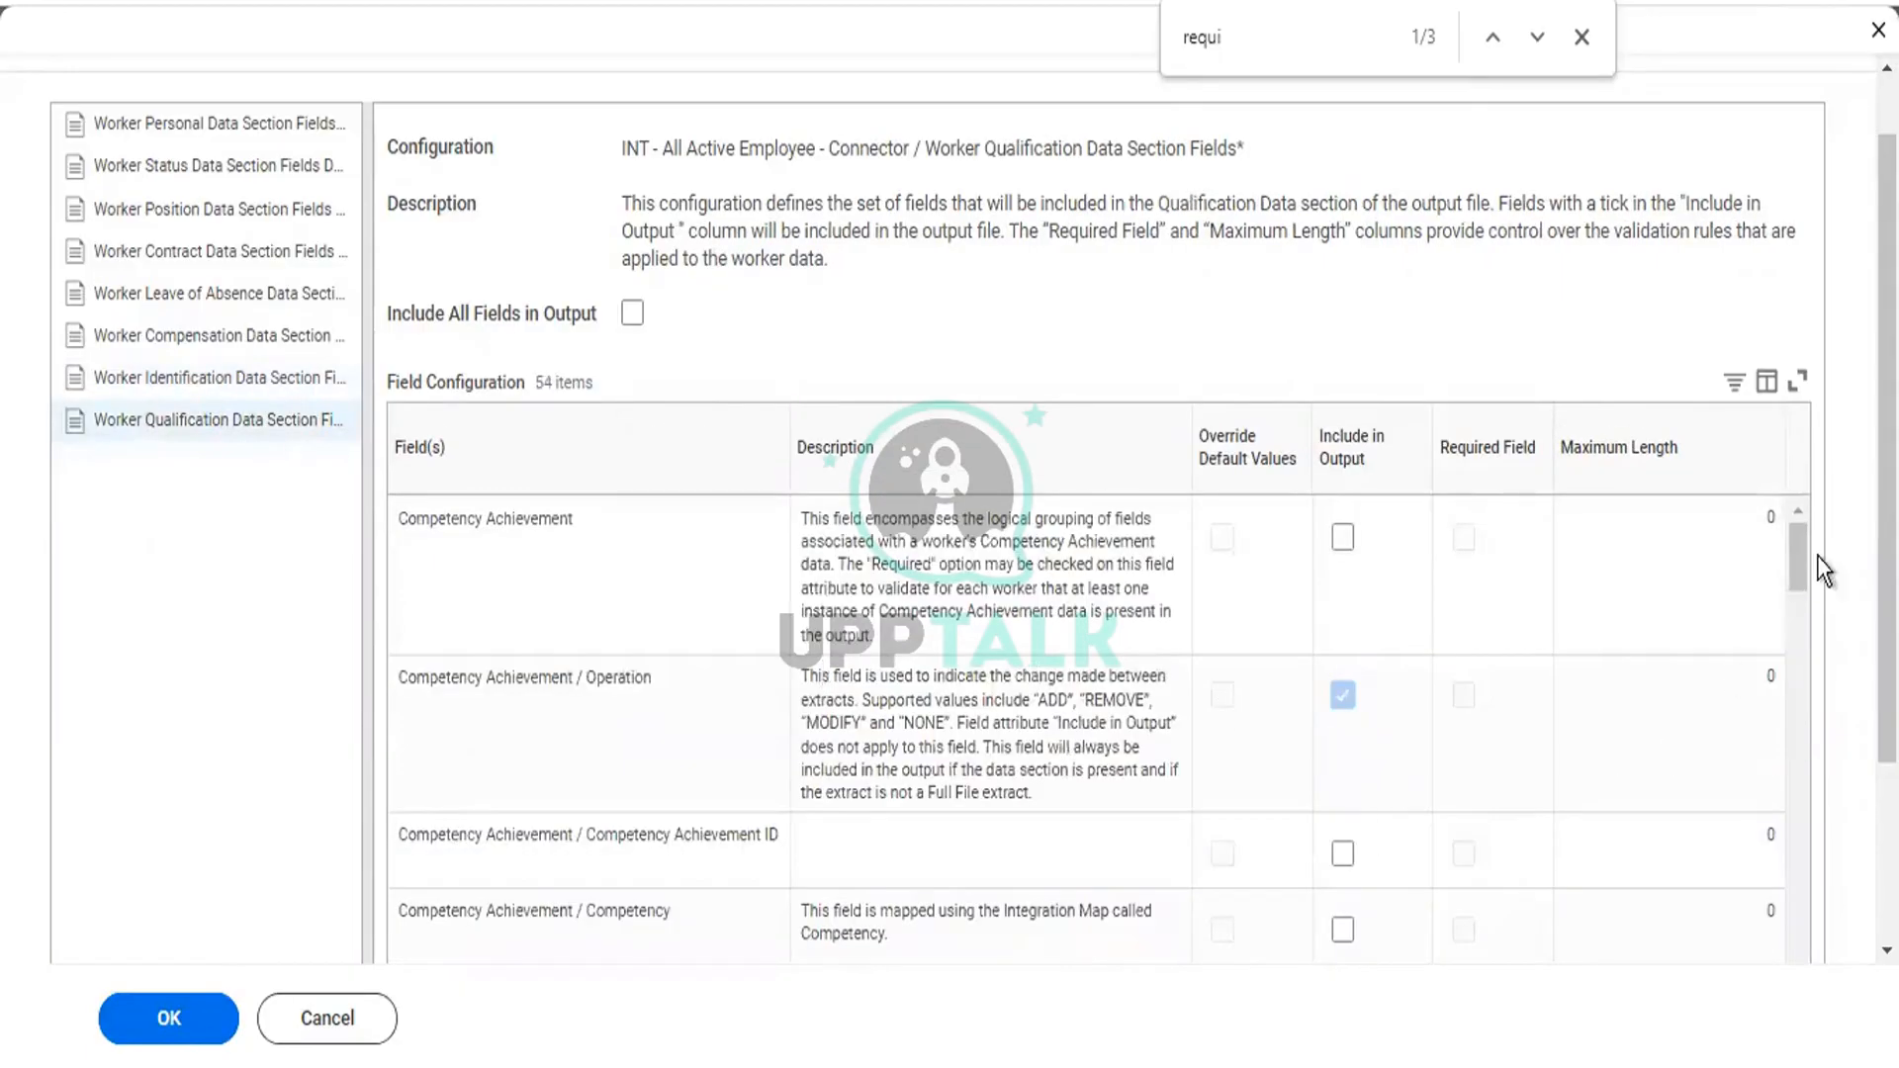
Step: Look through the Worker Qualification Data section fields, then save the integration field attributes and close the configuration
{"action": "left_click_drag", "start_coordinate": [1793, 546], "coordinate": [1826, 887]}
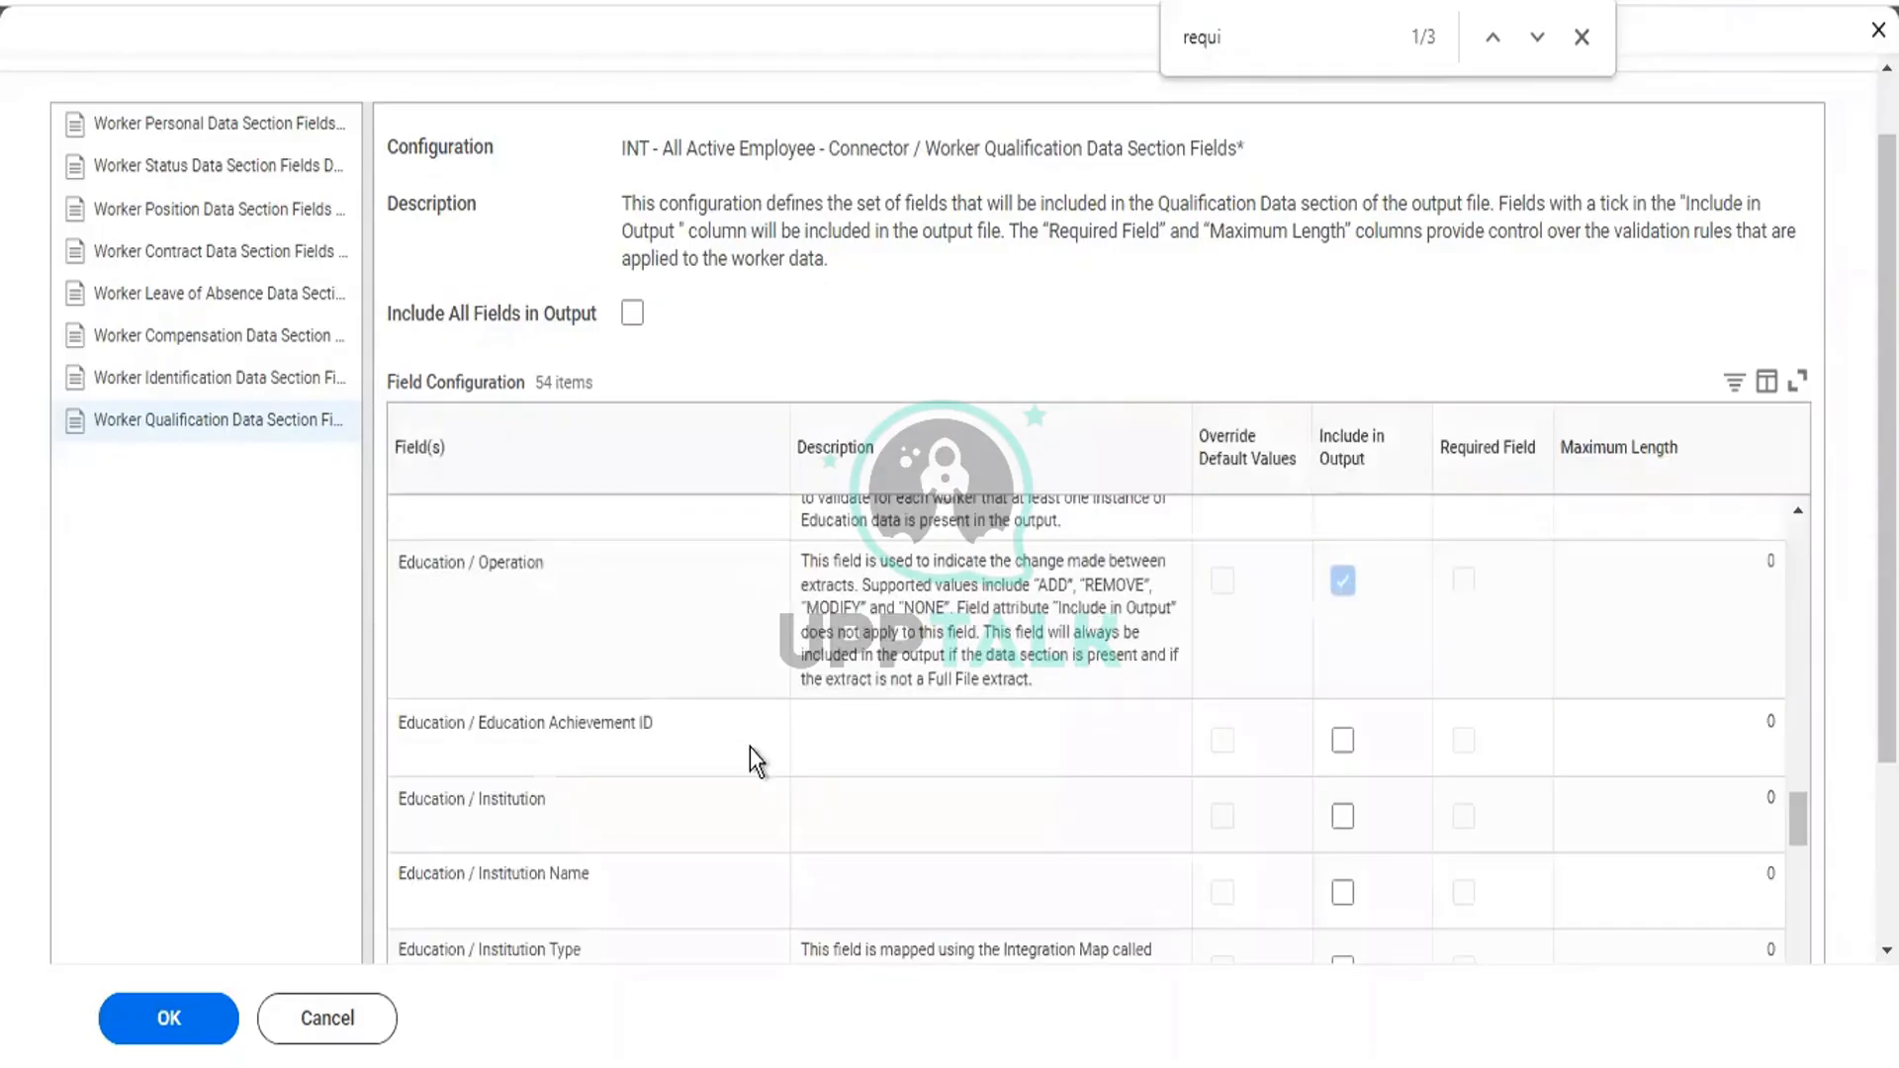
{"action": "left_click", "coordinate": [184, 1023]}
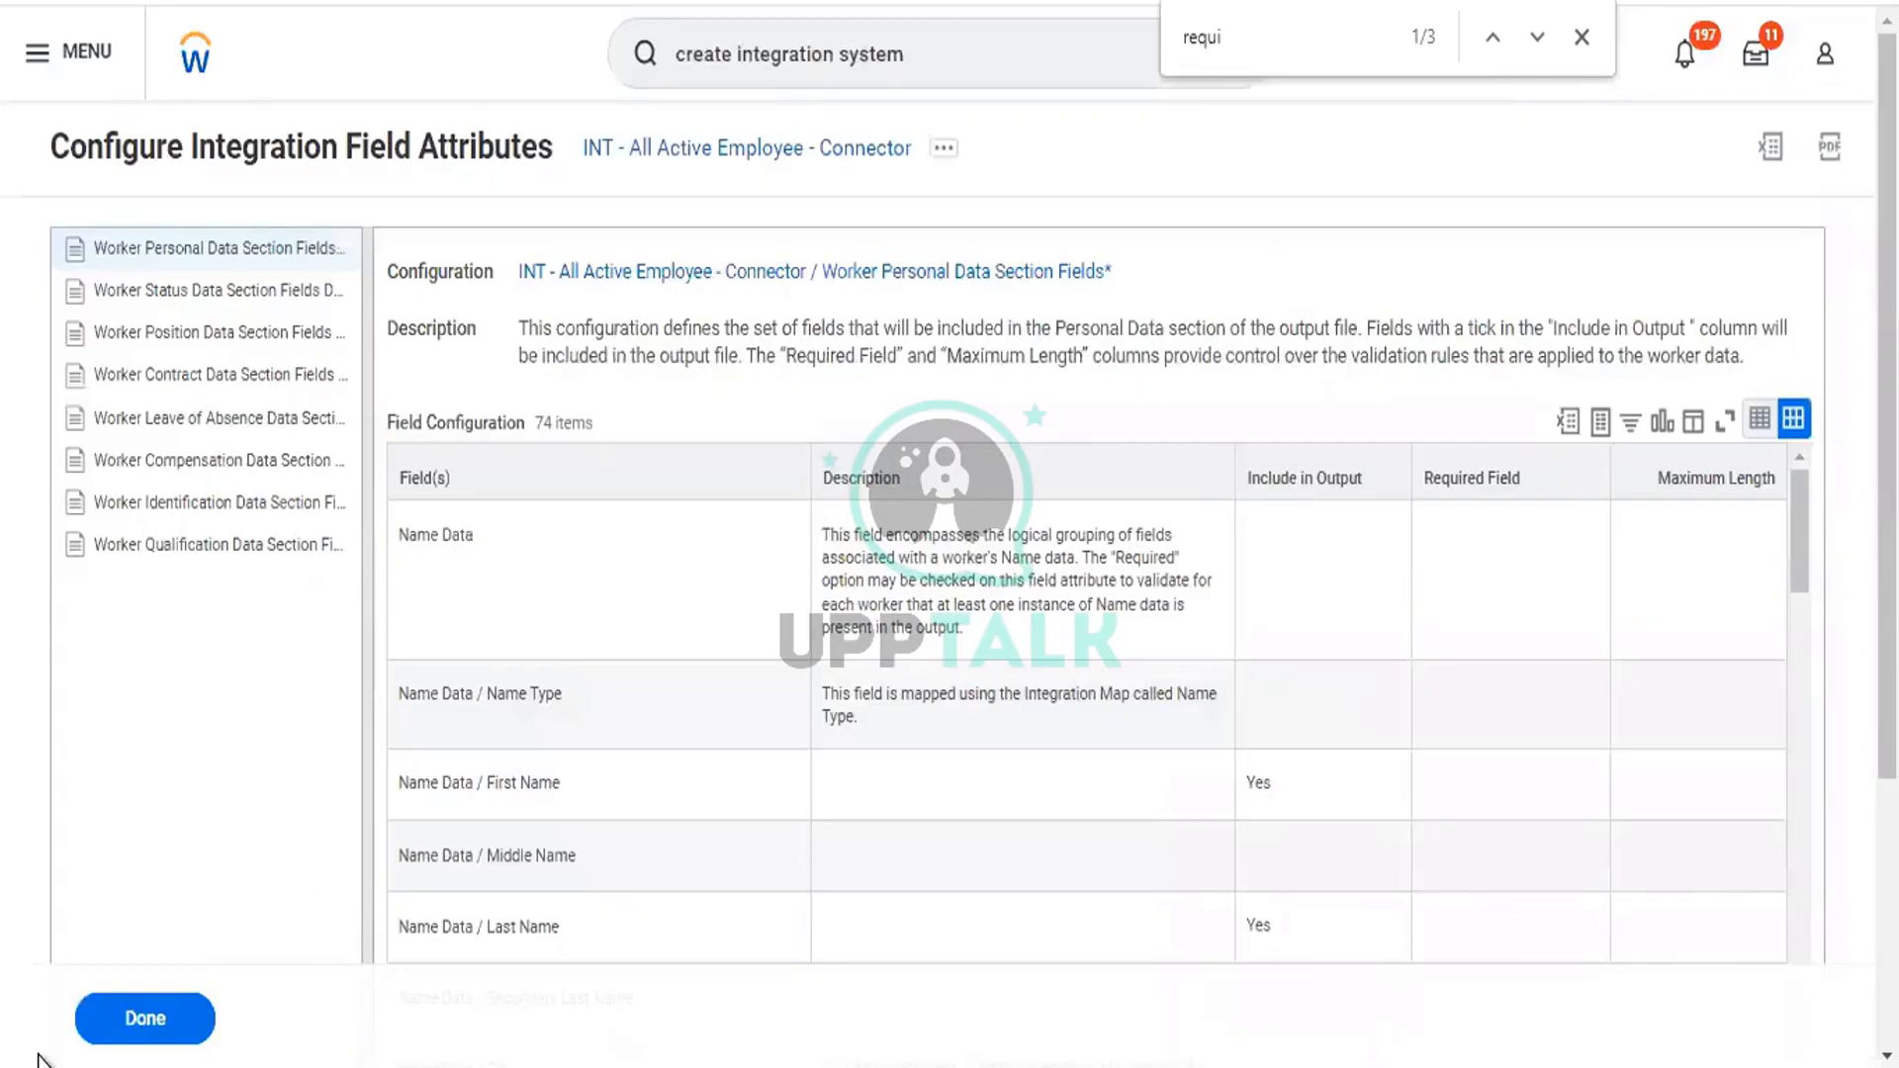
{"action": "left_click", "coordinate": [111, 1024]}
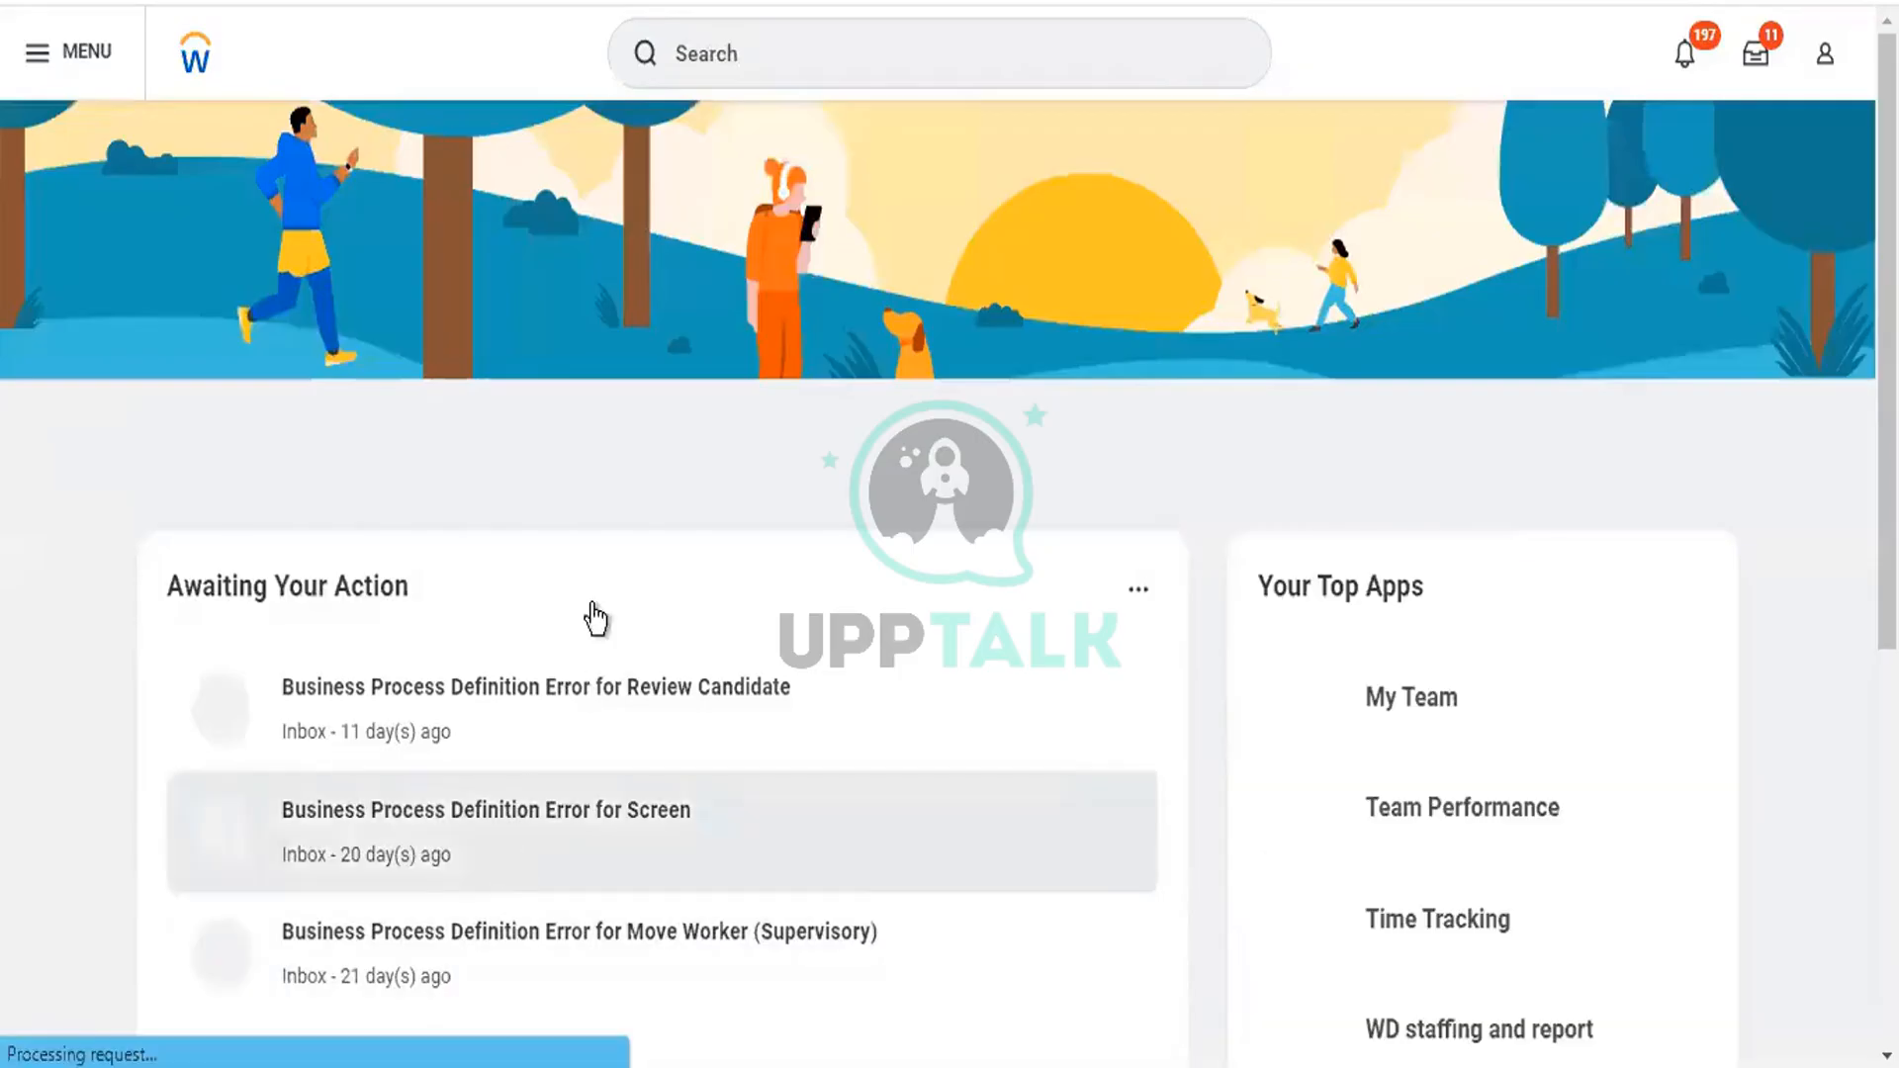
Step: Search for "intsys:all active emplo" and open the integration system INT - All Active Employee - Connector
{"action": "left_click", "coordinate": [770, 76]}
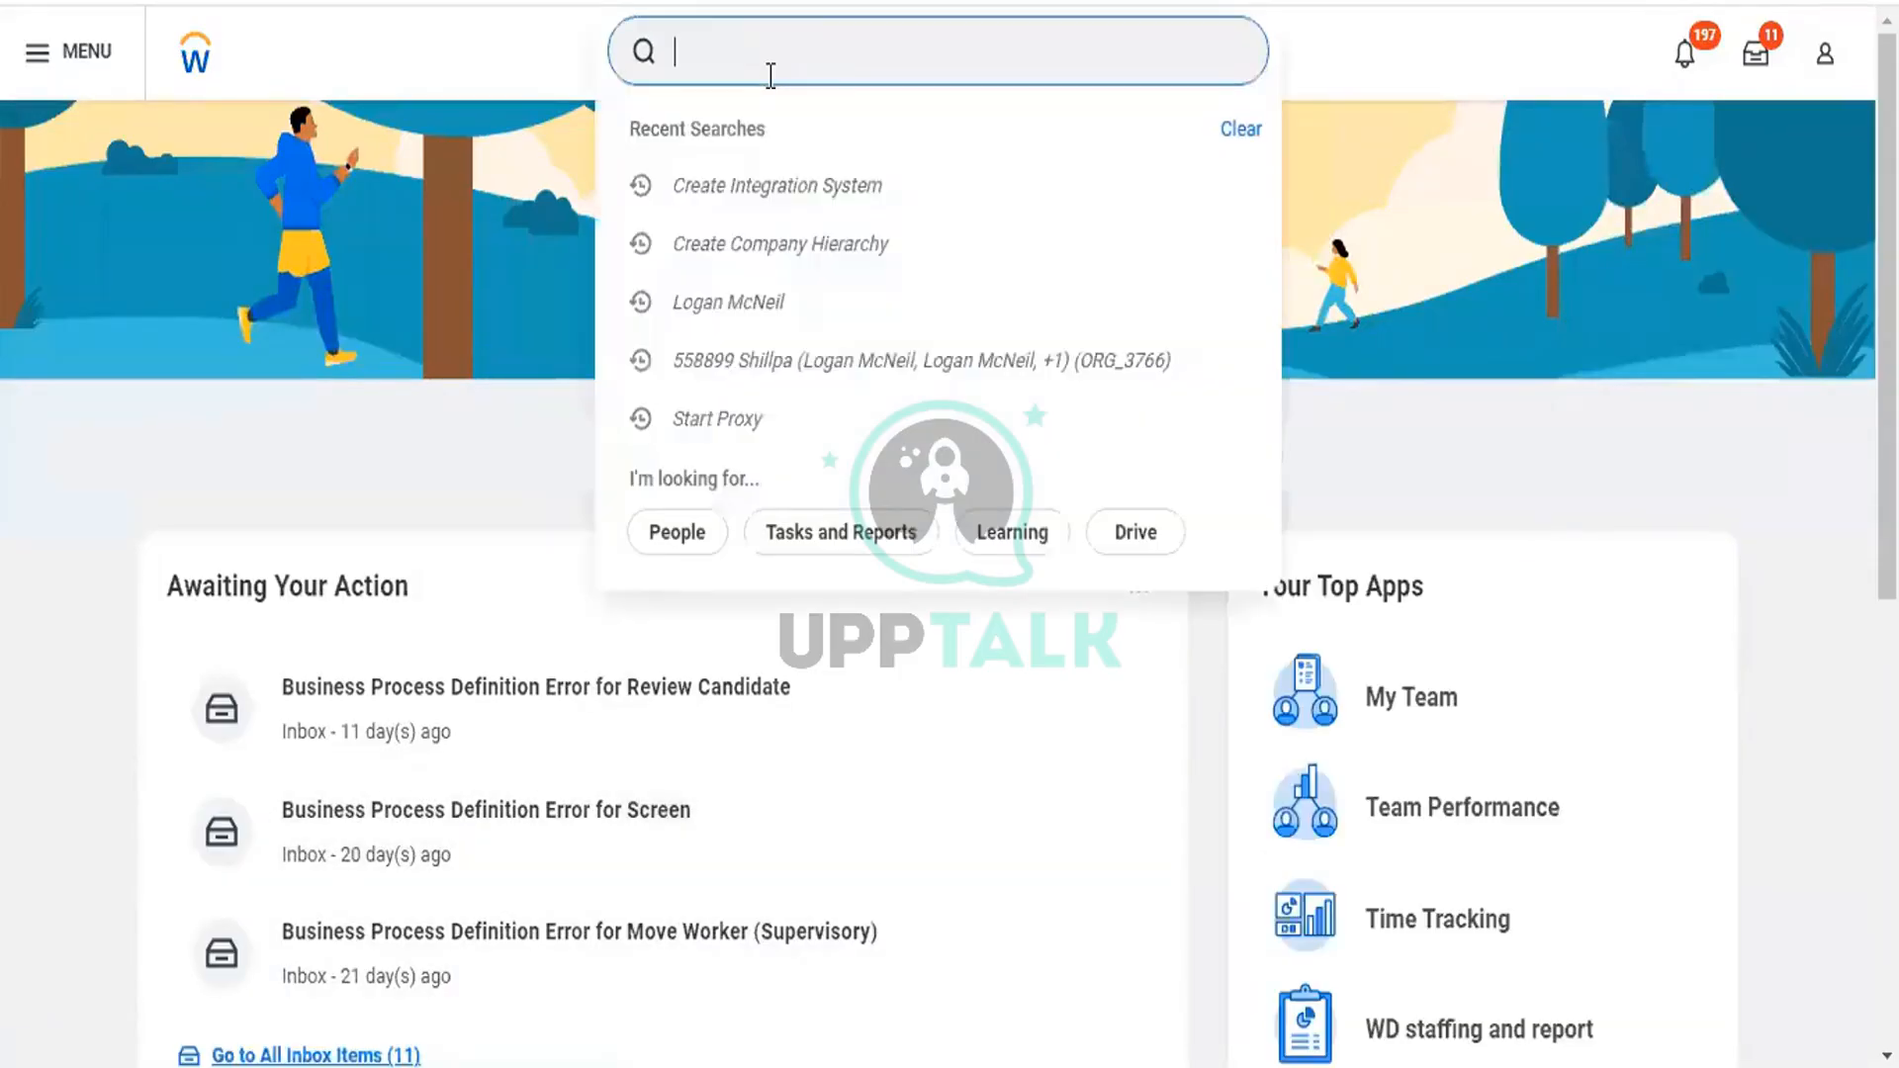
{"action": "type", "text": "intsys:"}
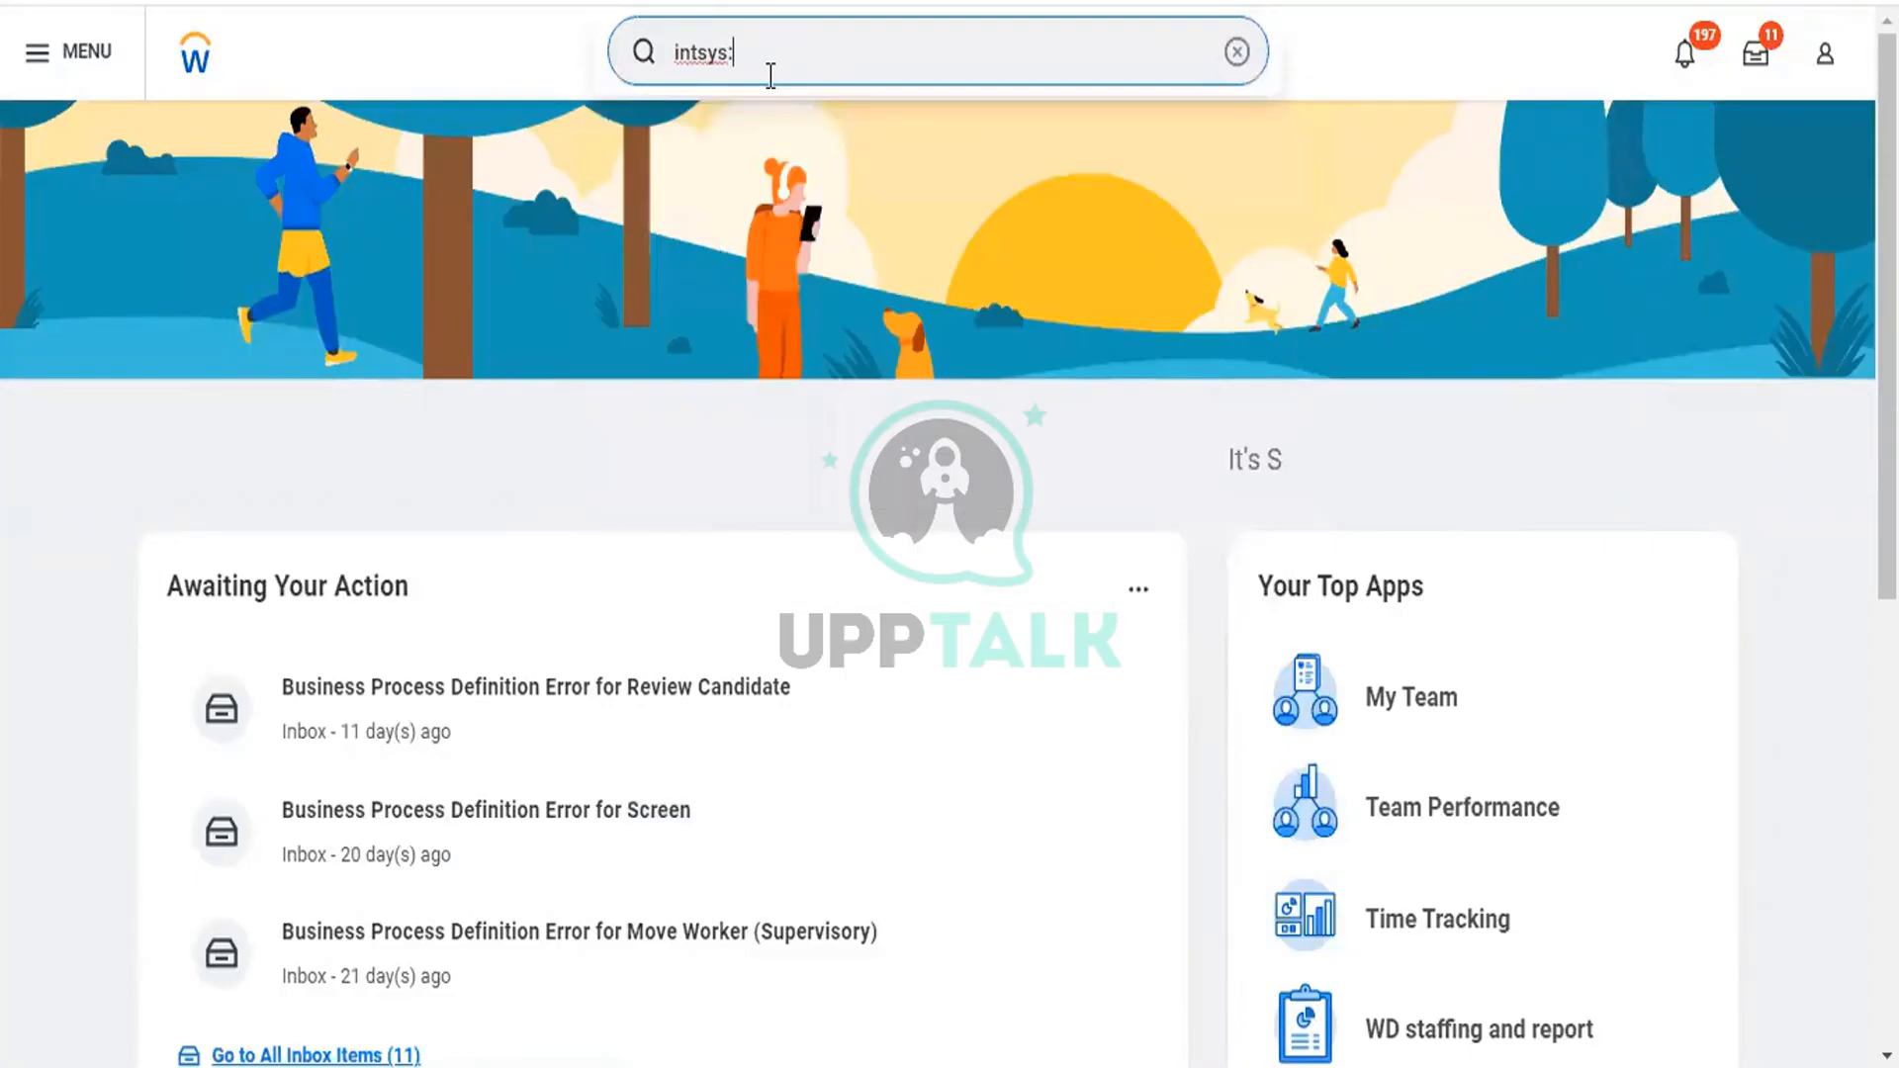
{"action": "type", "text": "all ative c"}
{"action": "key", "text": "BackSpace"}
{"action": "key", "text": "BackSpace"}
{"action": "key", "text": "BackSpace"}
{"action": "key", "text": "BackSpace"}
{"action": "type", "text": "c"}
{"action": "key", "text": "BackSpace"}
{"action": "key", "text": "BackSpace"}
{"action": "key", "text": "BackSpace"}
{"action": "type", "text": "c"}
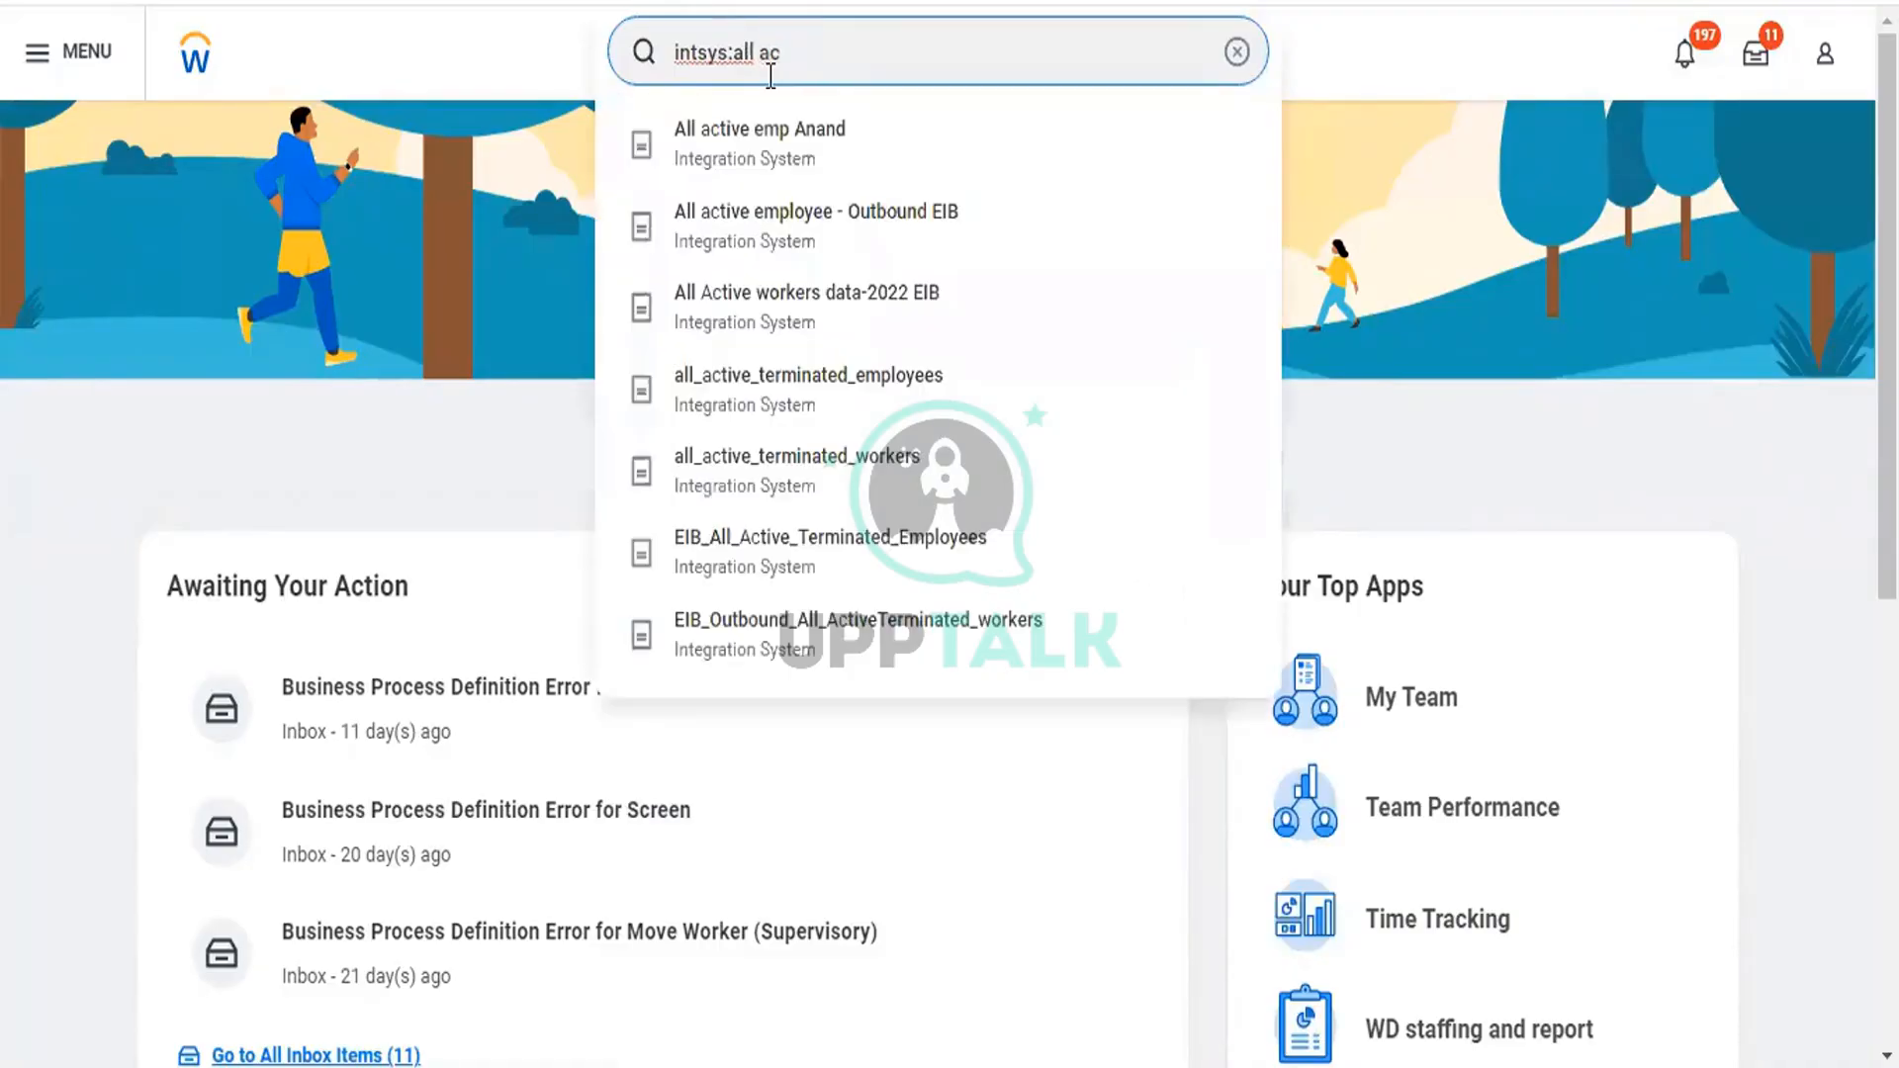
{"action": "type", "text": "tive "}
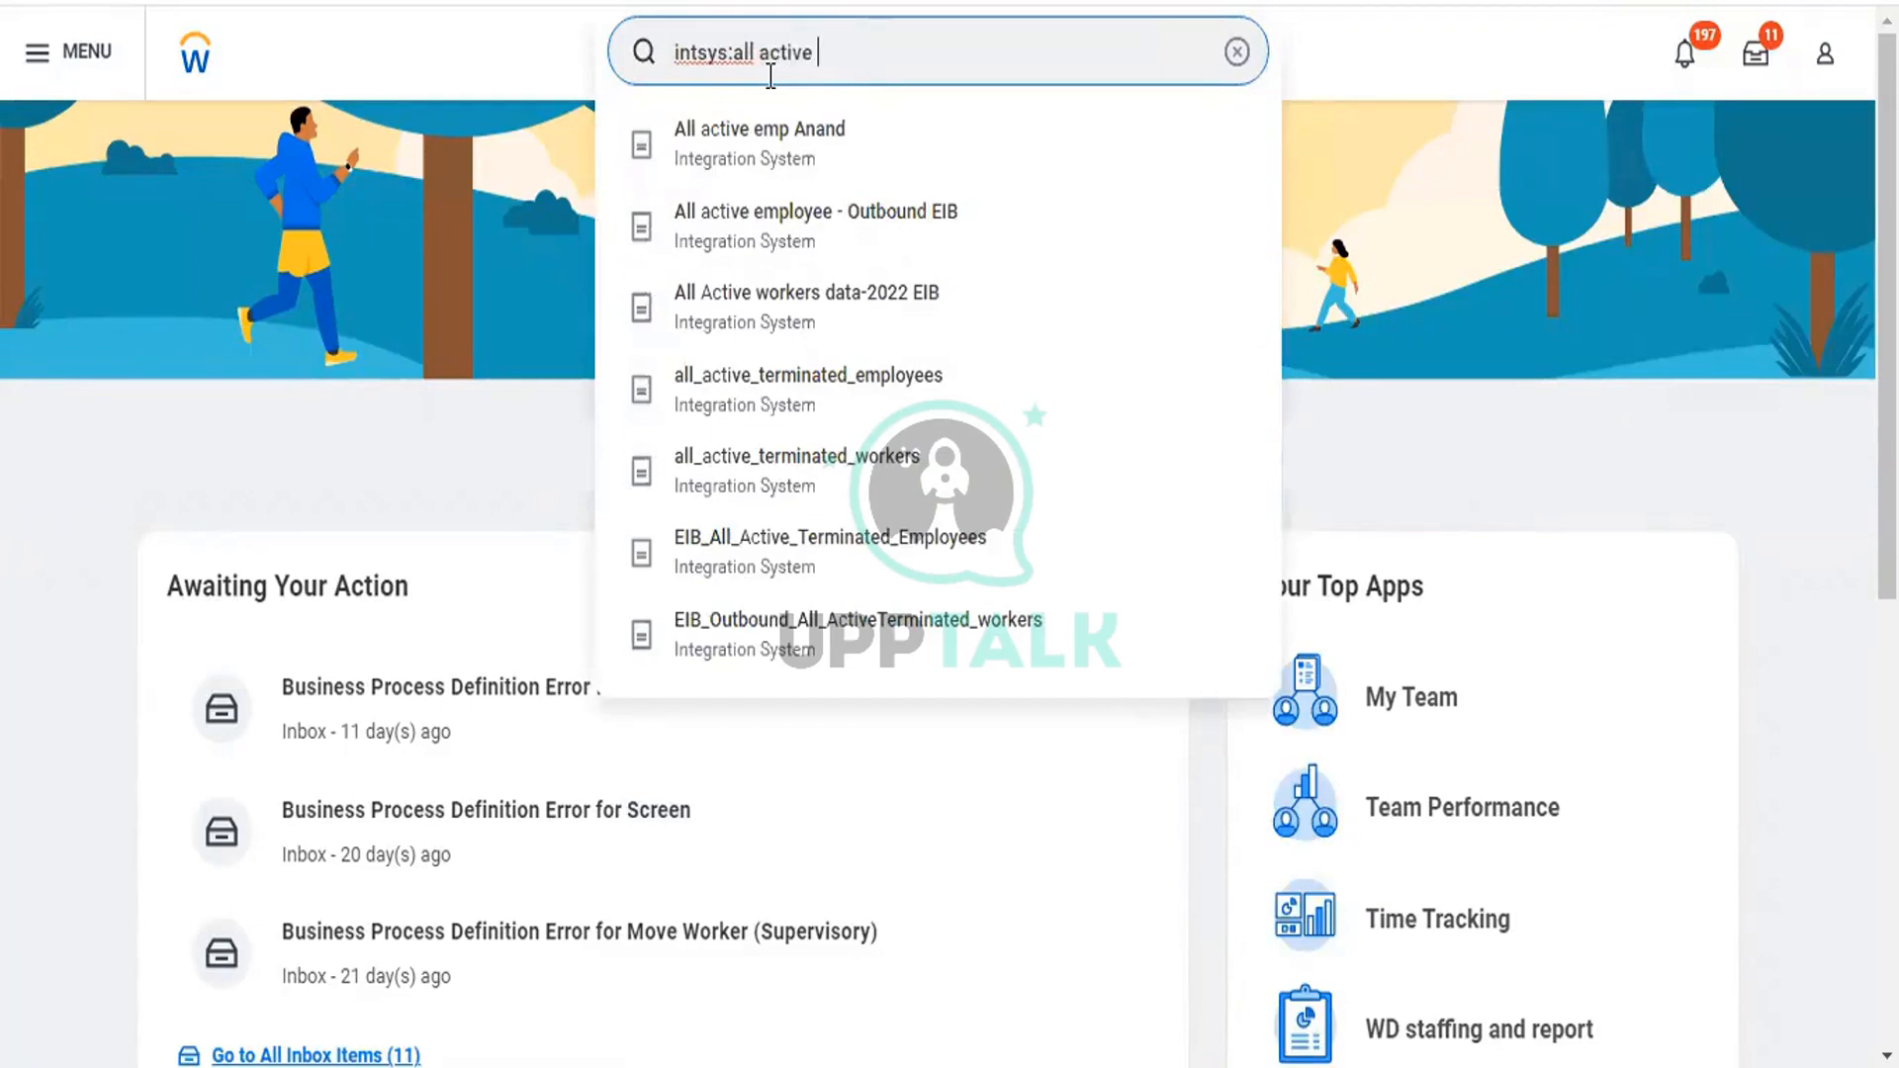
{"action": "type", "text": "emplo"}
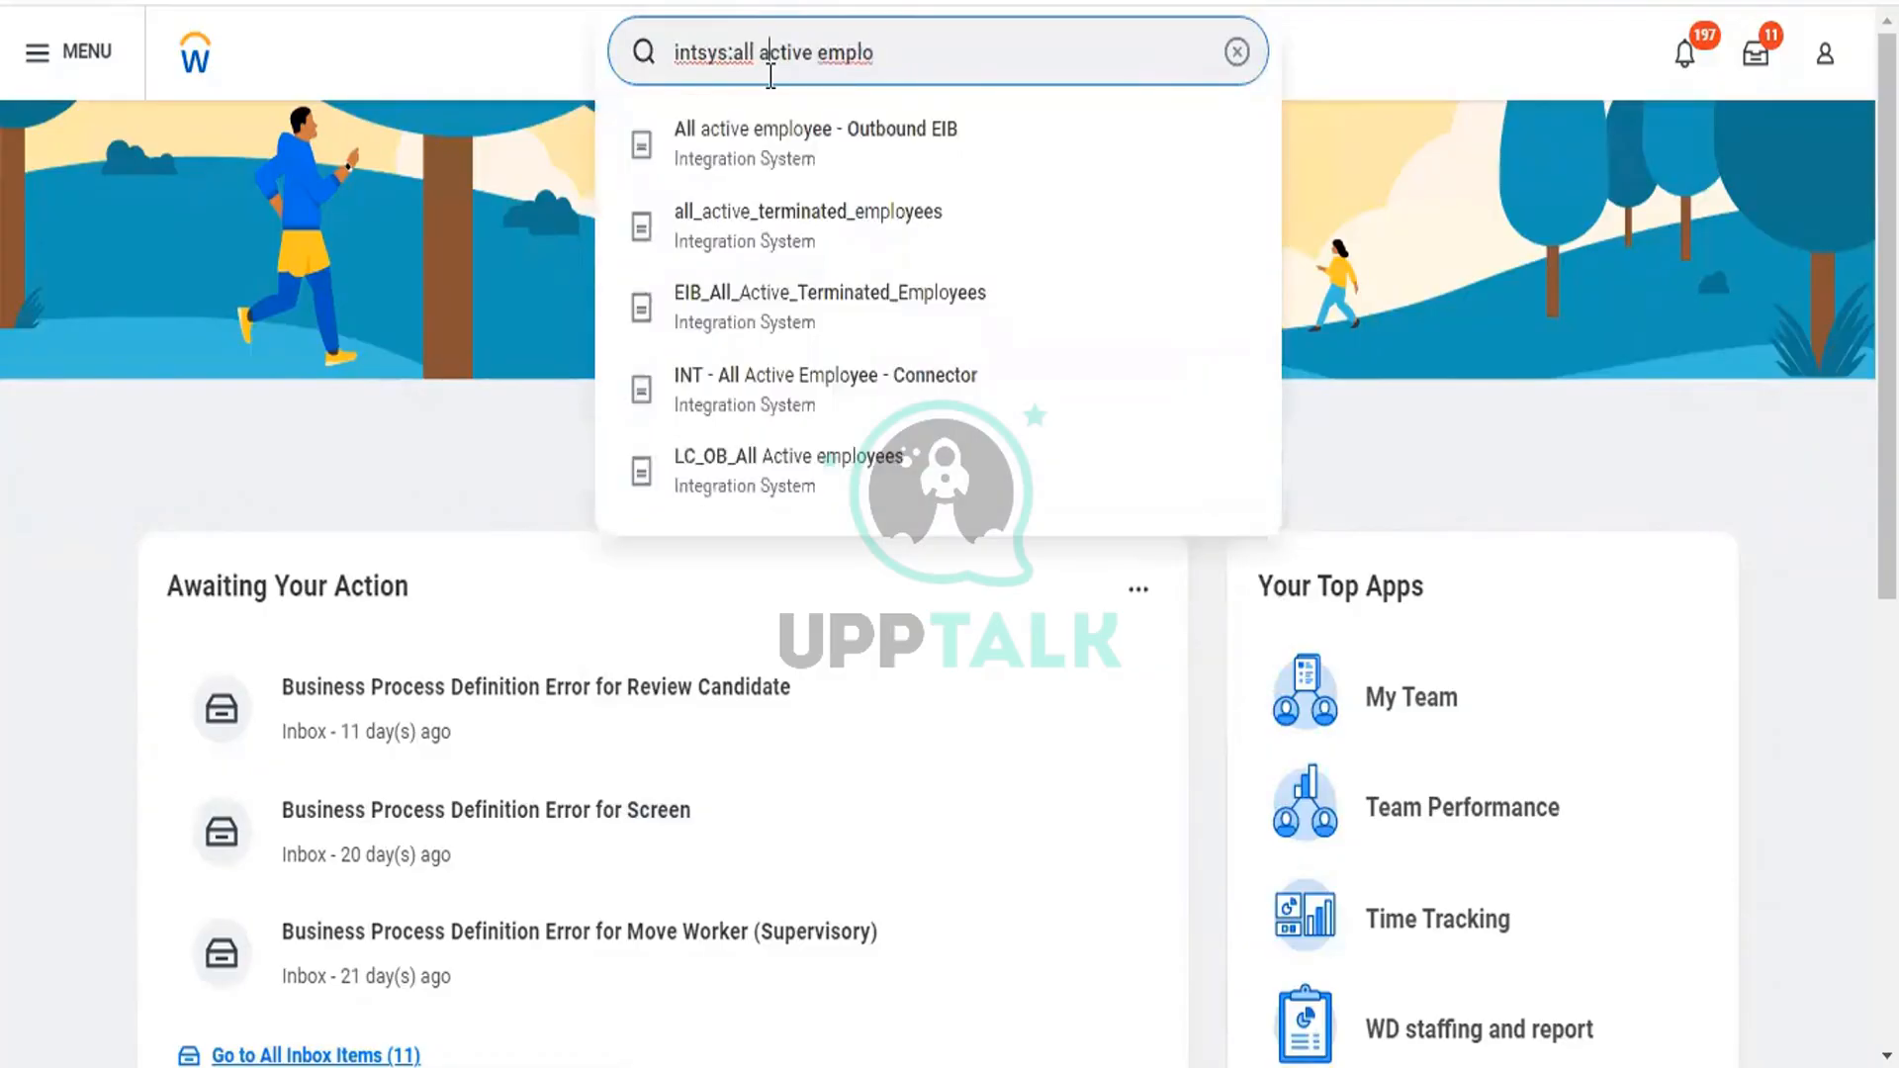
{"action": "left_click", "coordinate": [809, 406]}
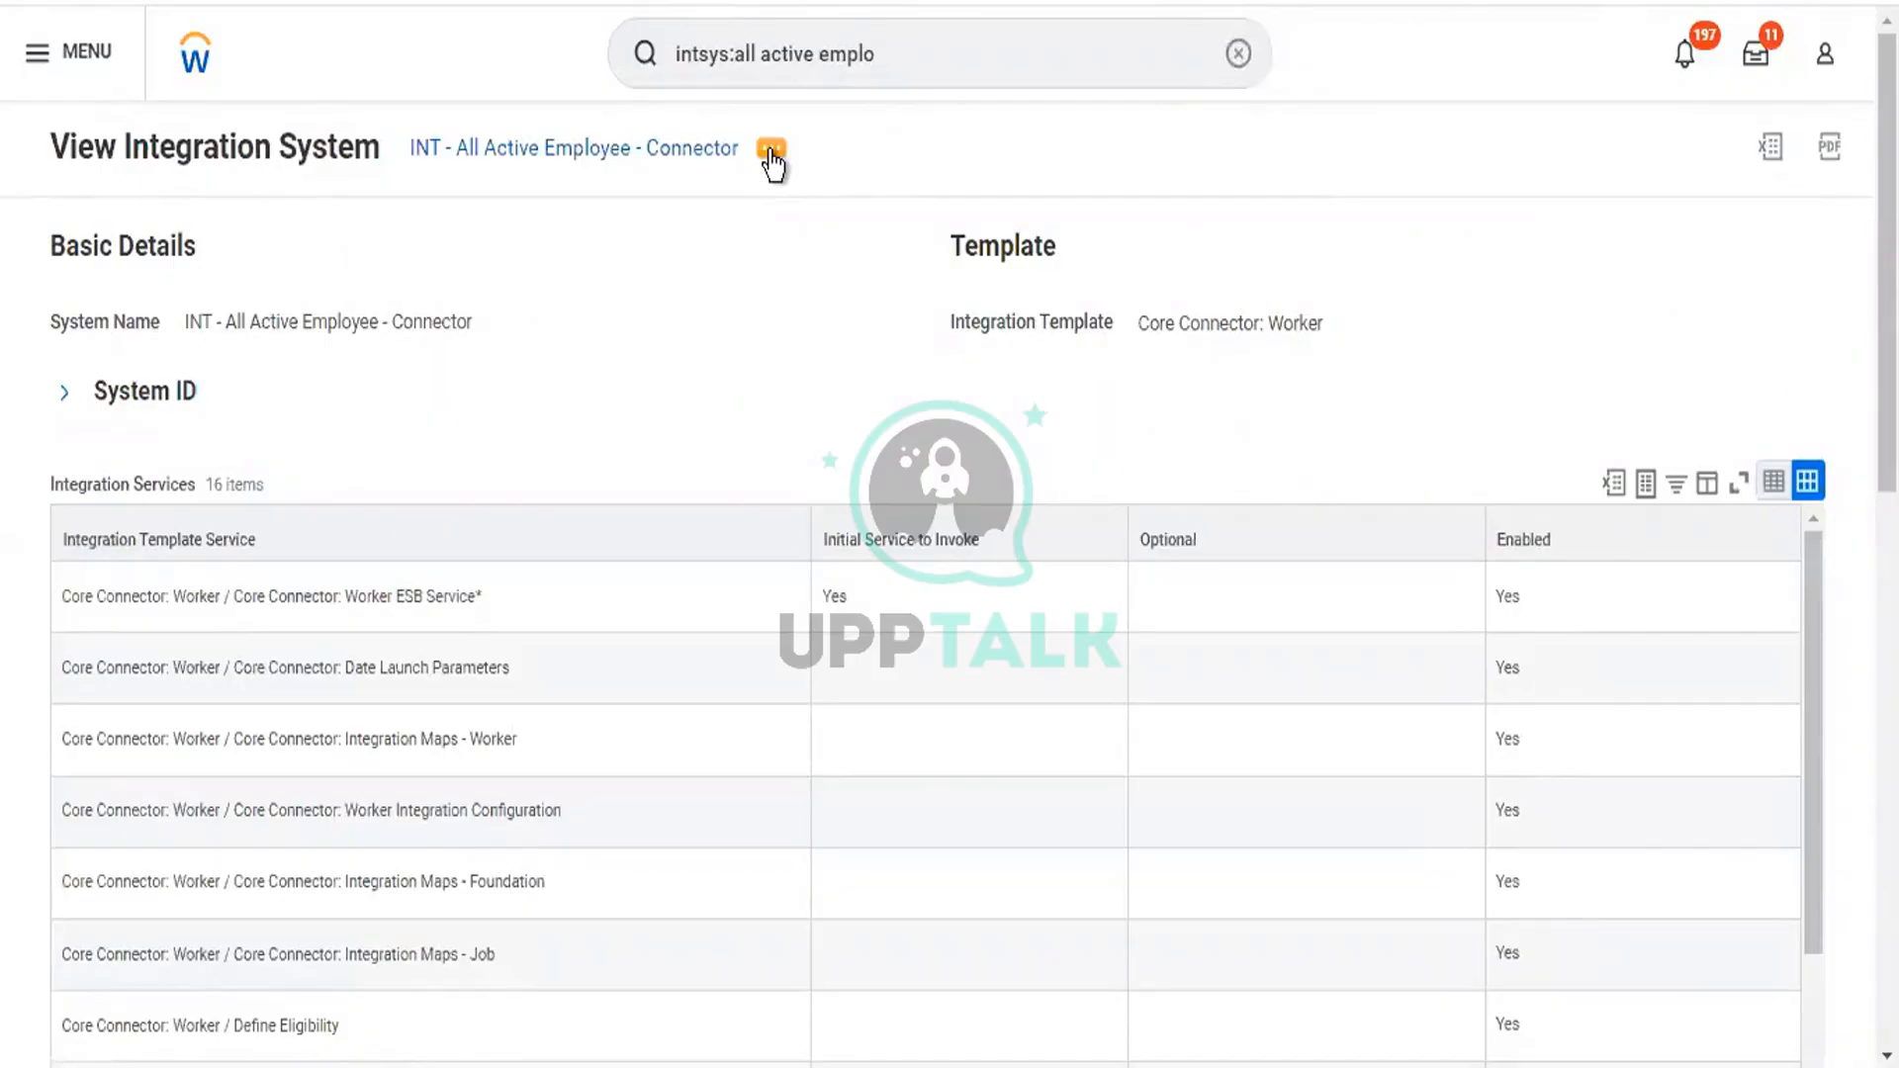
Step: Open Configure Integration Field Overrides for INT - All Active Employee - Connector
{"action": "left_click", "coordinate": [772, 153]}
{"action": "left_click", "coordinate": [771, 153]}
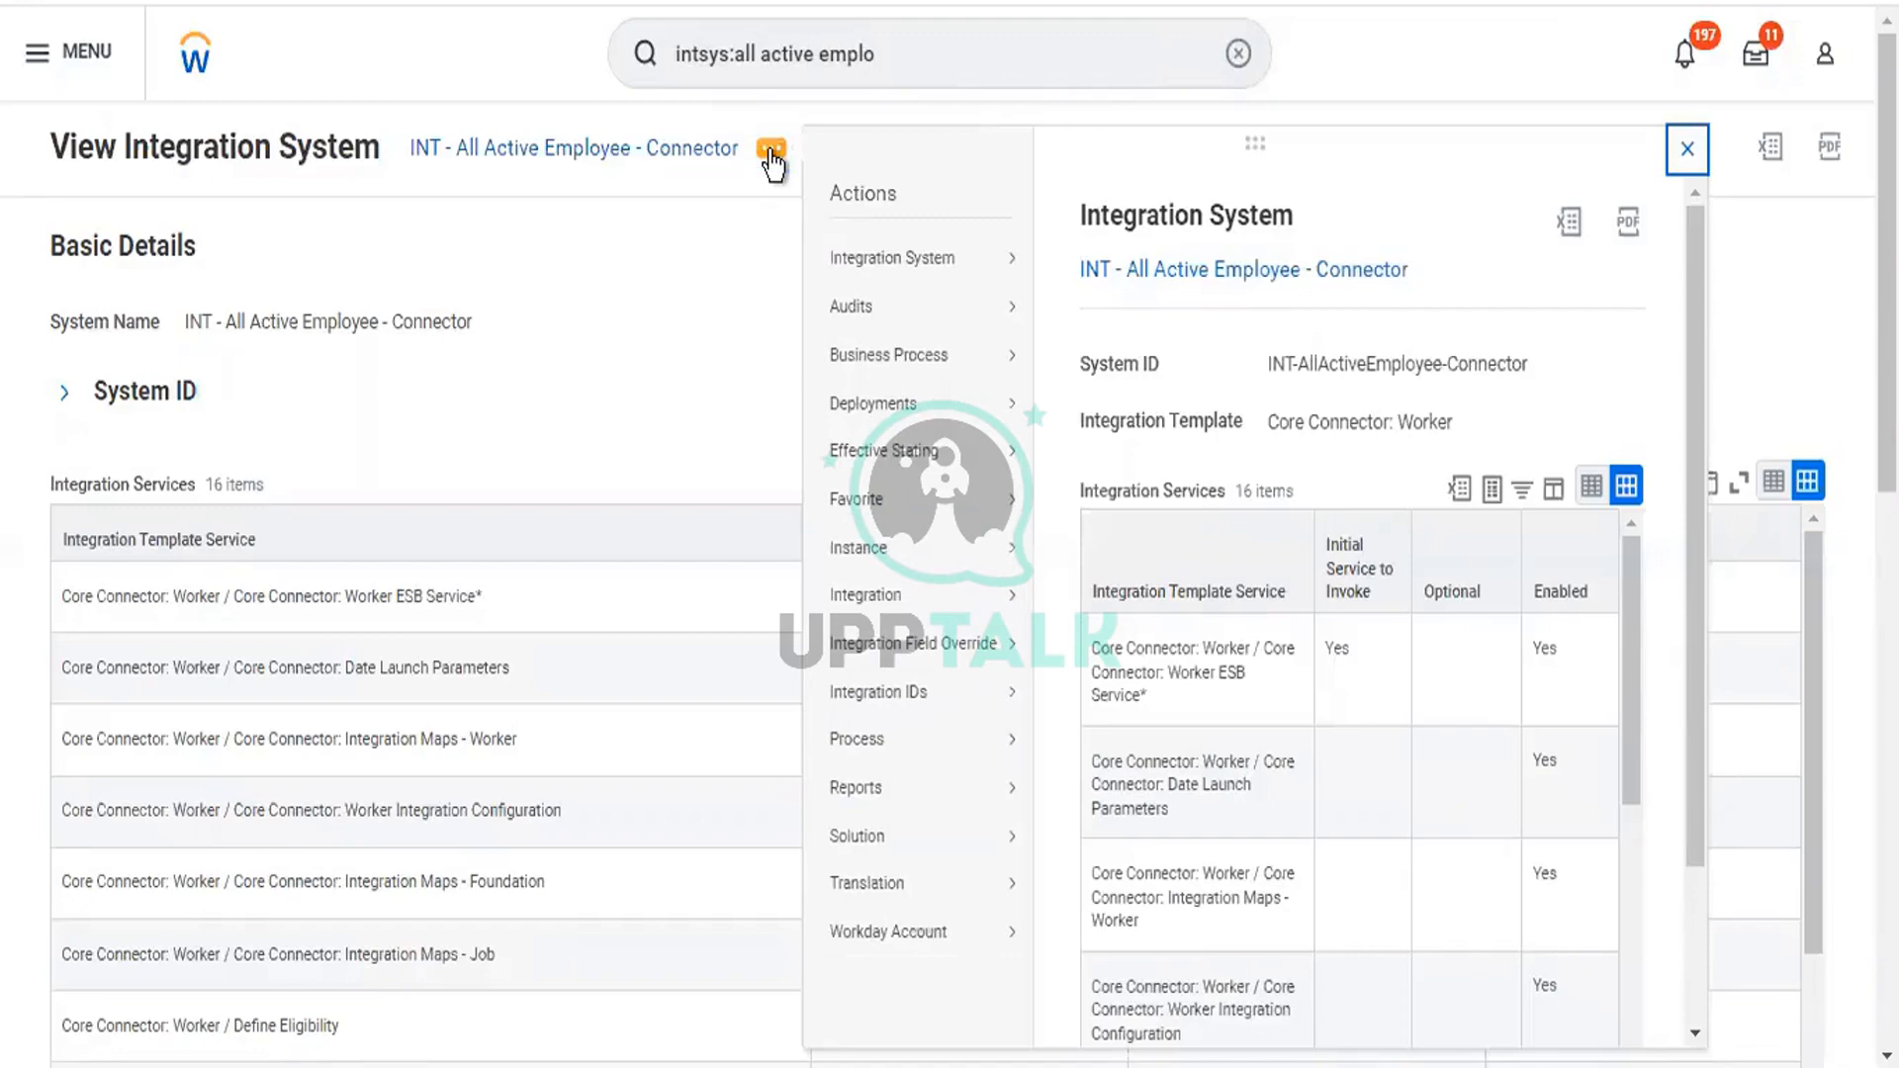
{"action": "mouse_move", "coordinate": [924, 255]}
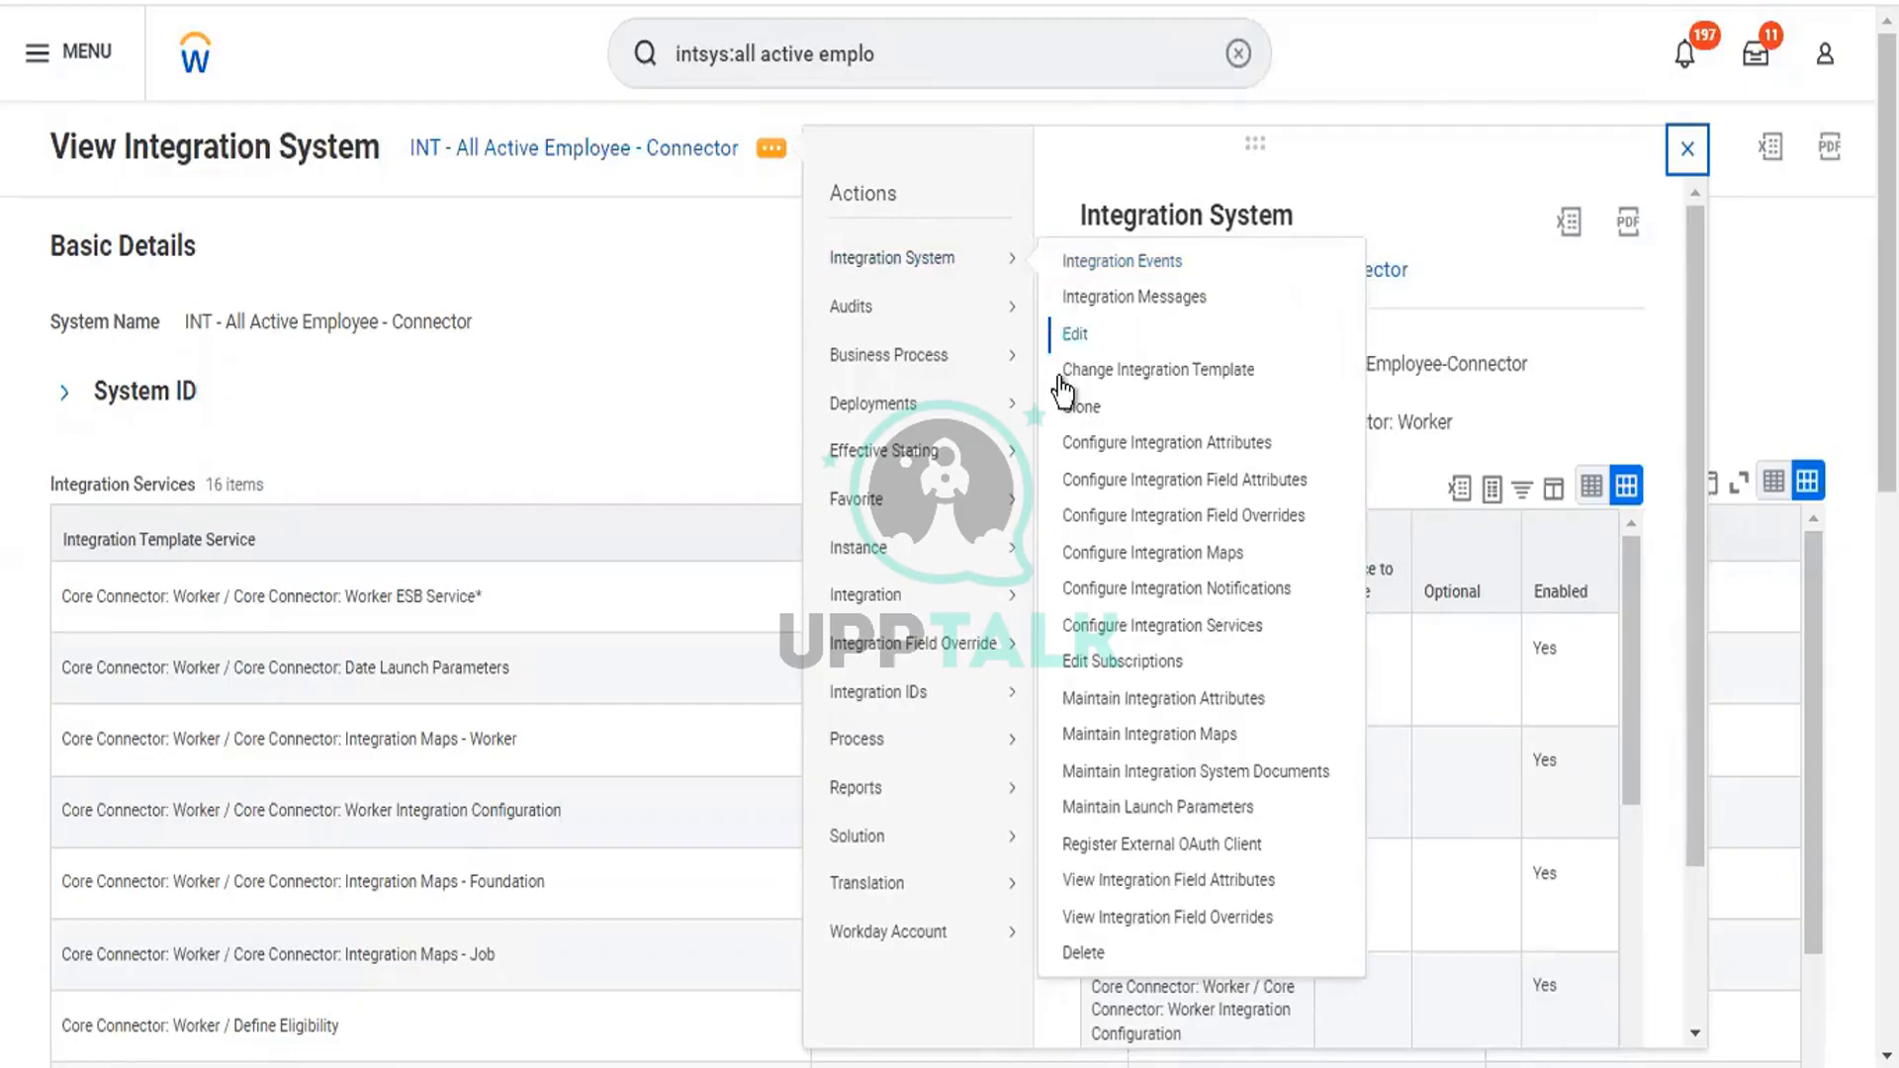
{"action": "left_click", "coordinate": [1150, 520]}
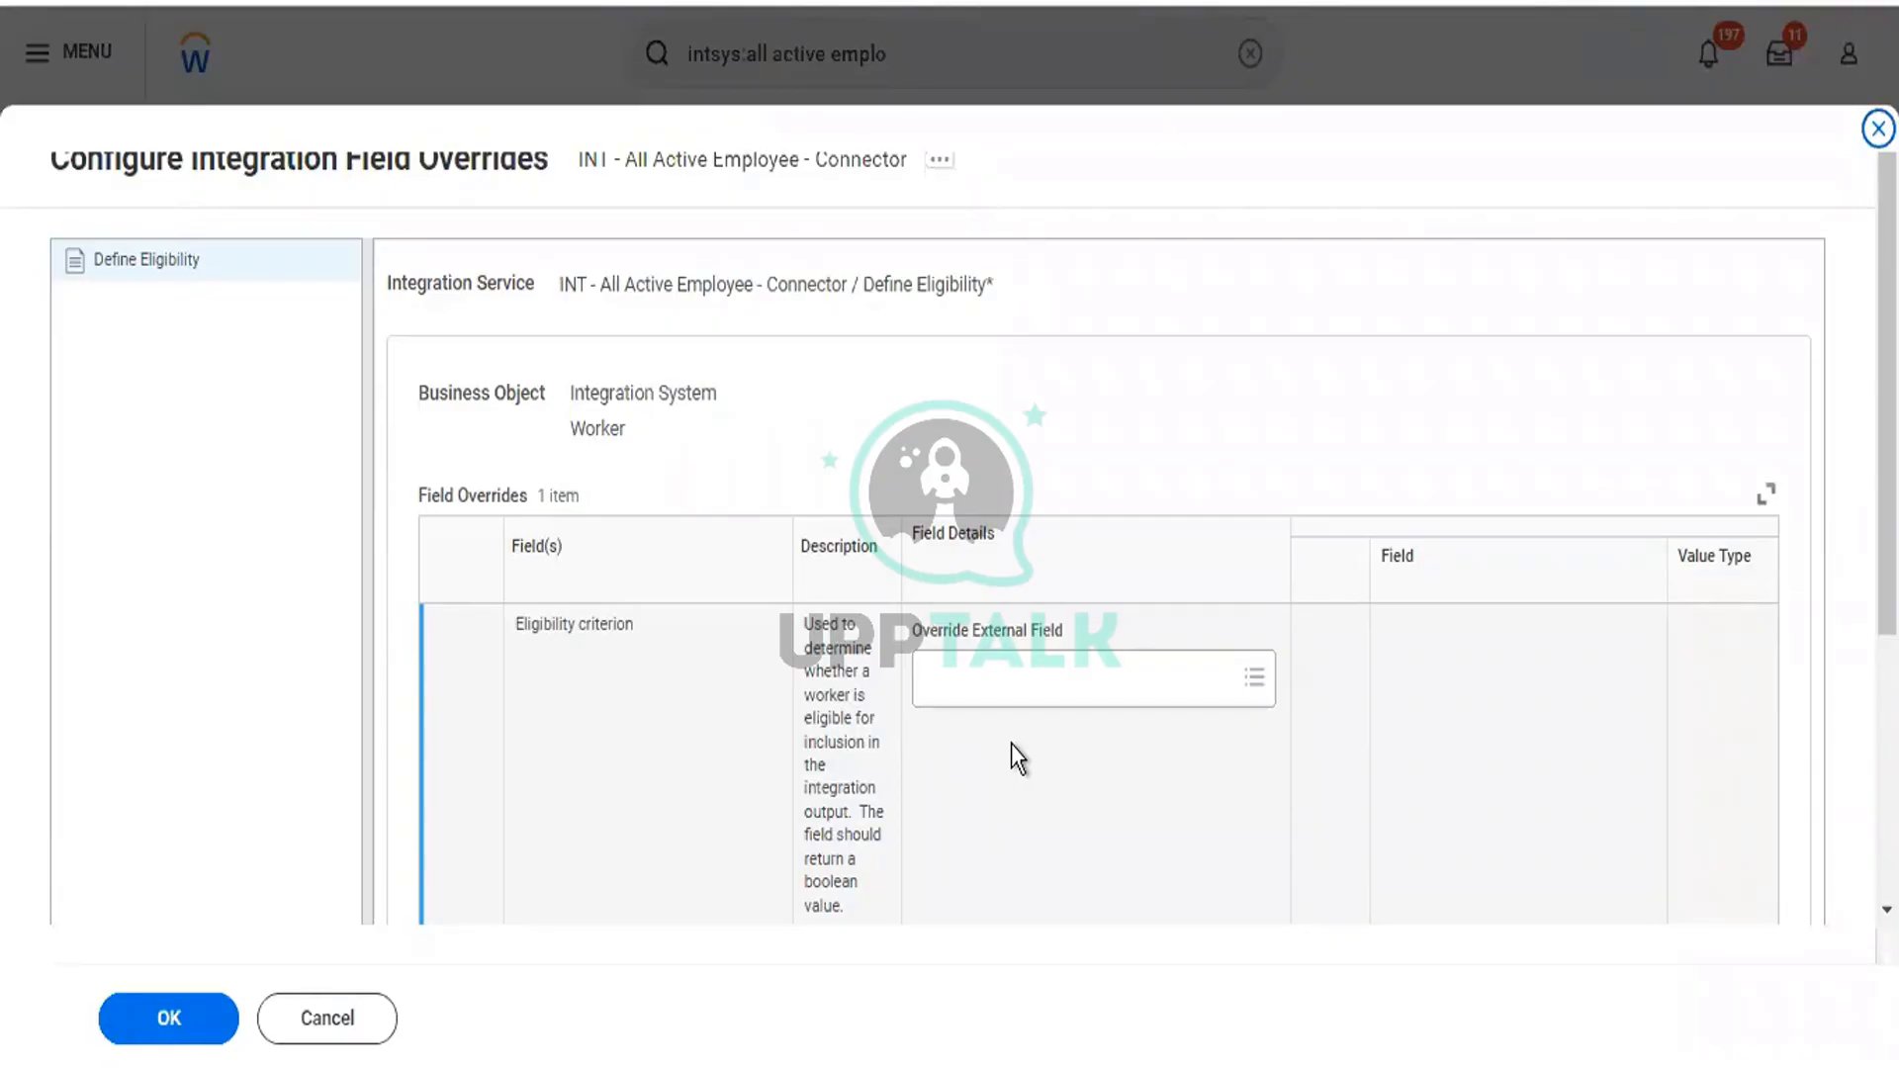
Step: Override the Define Eligibility service's Eligibility criterion with the Workday-delivered Active Status field, and save the field overrides
{"action": "left_click", "coordinate": [1057, 659]}
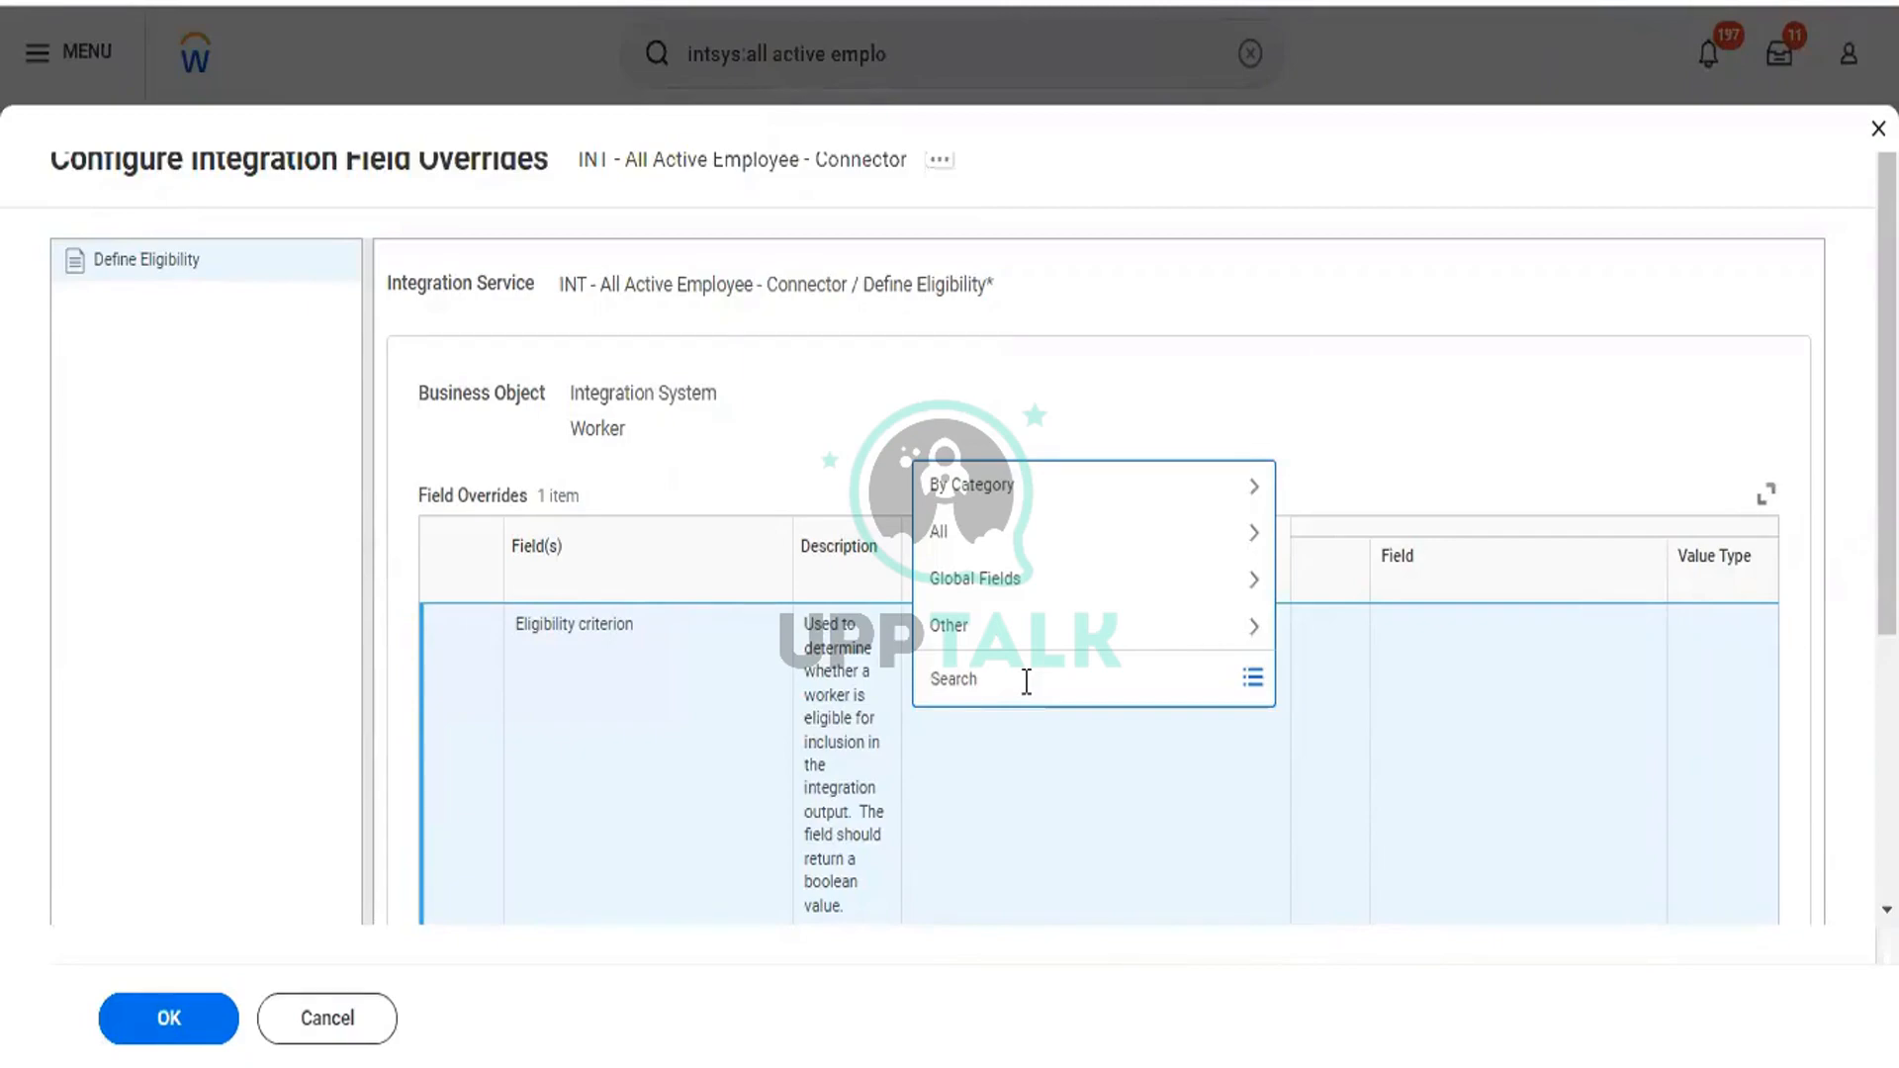
{"action": "type", "text": "active status"}
{"action": "key", "text": "Return"}
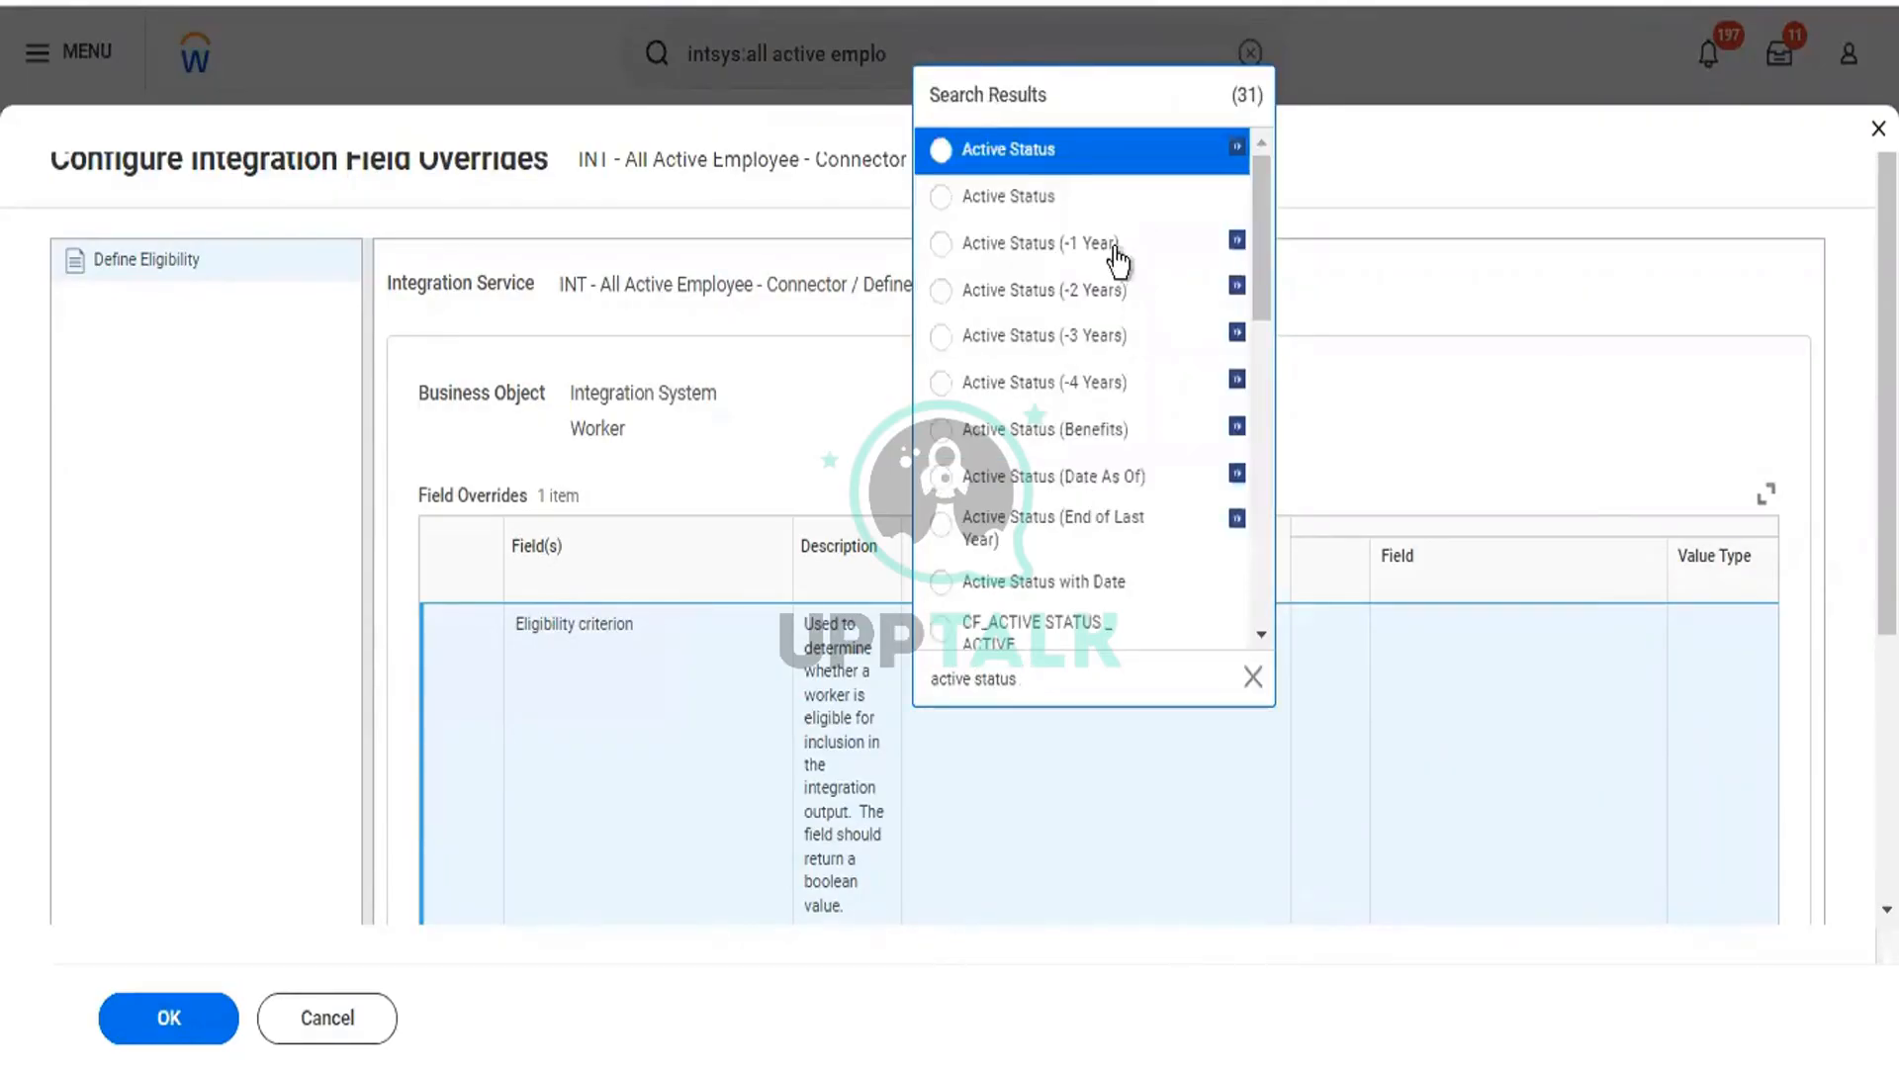
{"action": "left_click", "coordinate": [1195, 154]}
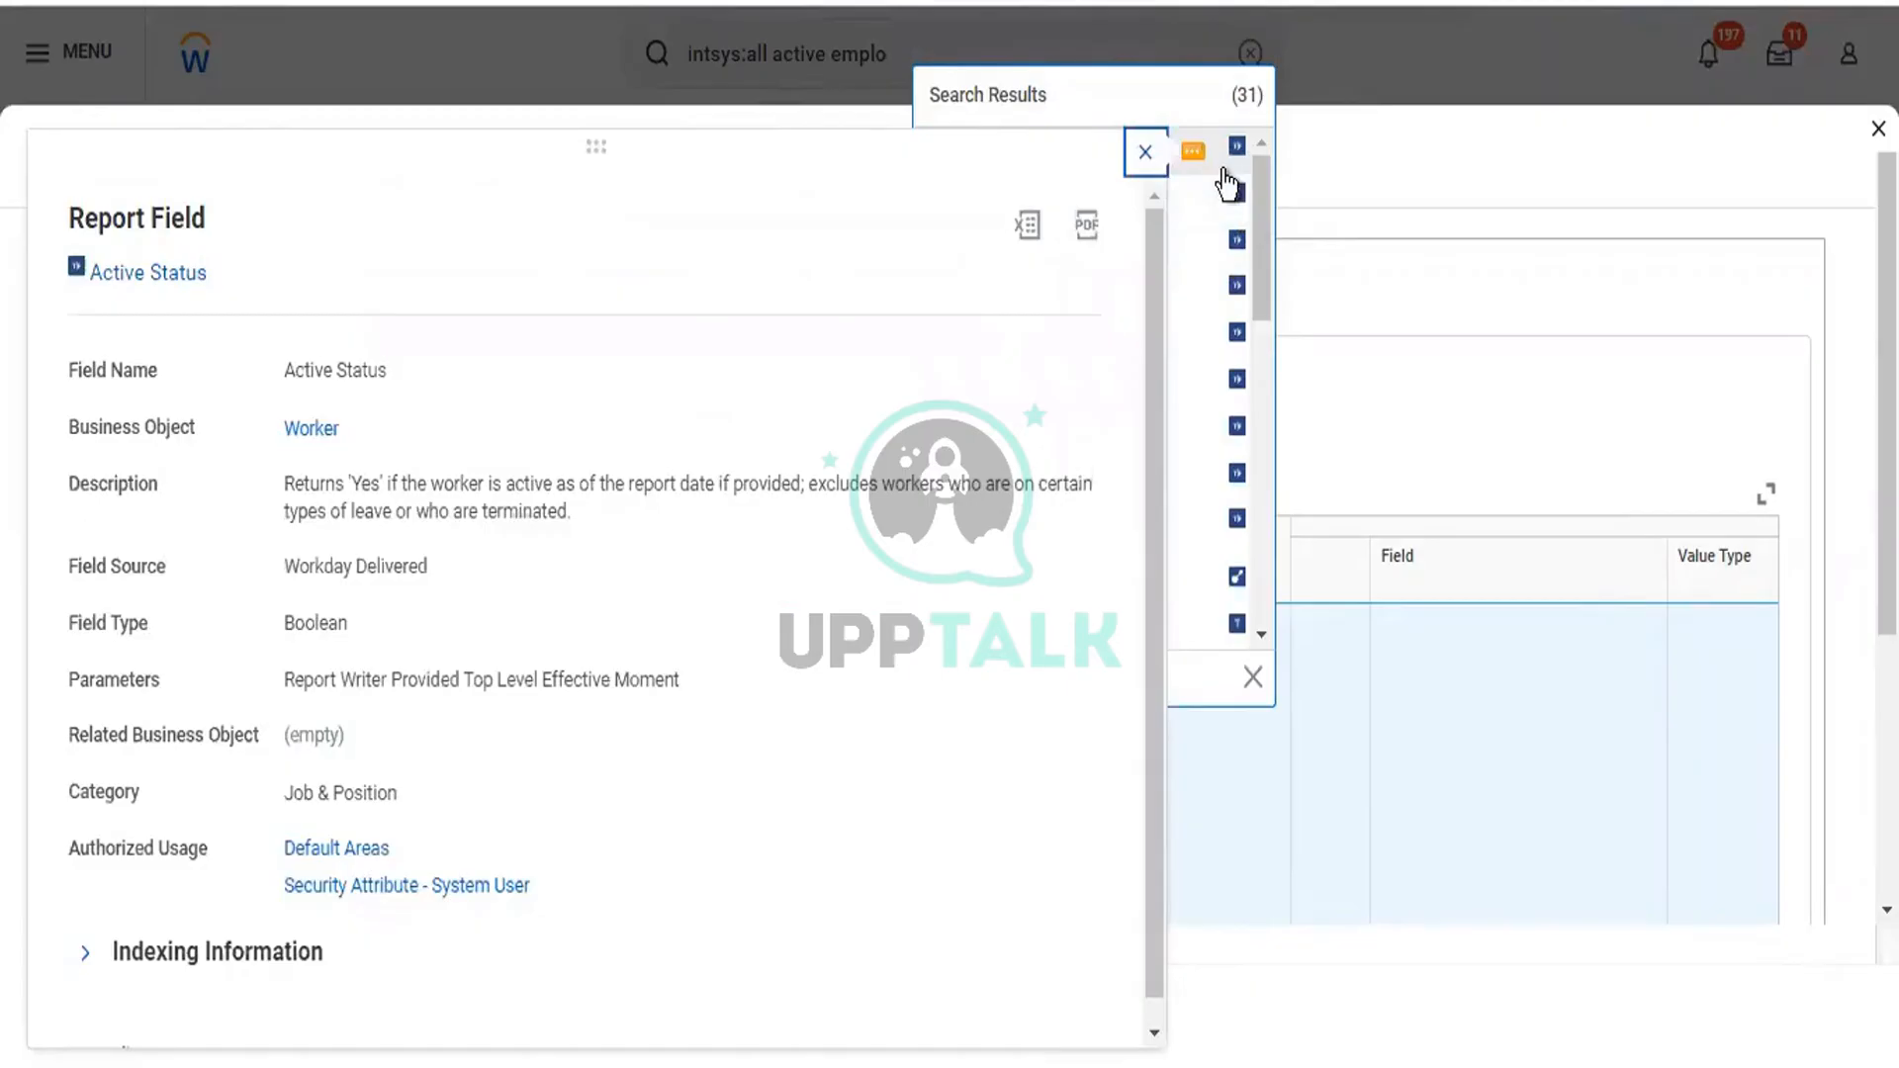
{"action": "left_click", "coordinate": [1227, 183]}
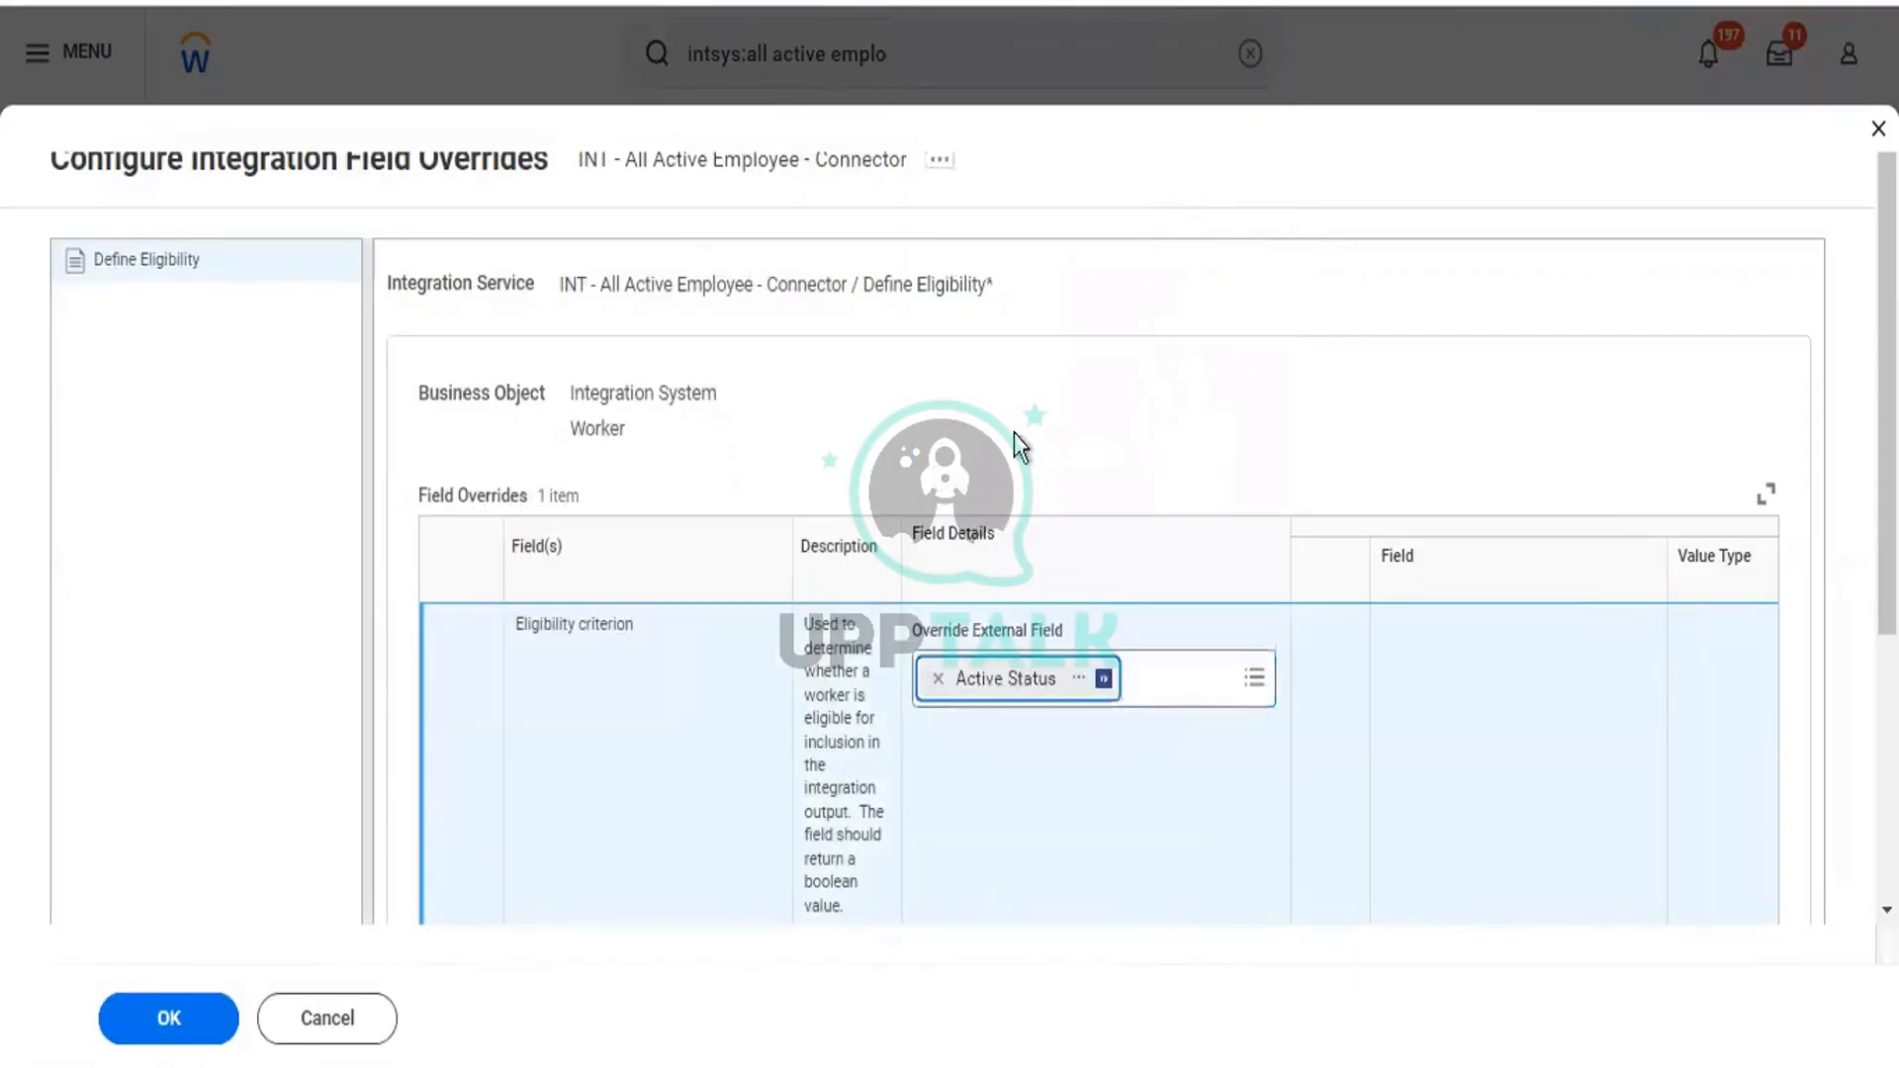
{"action": "left_click", "coordinate": [1029, 759]}
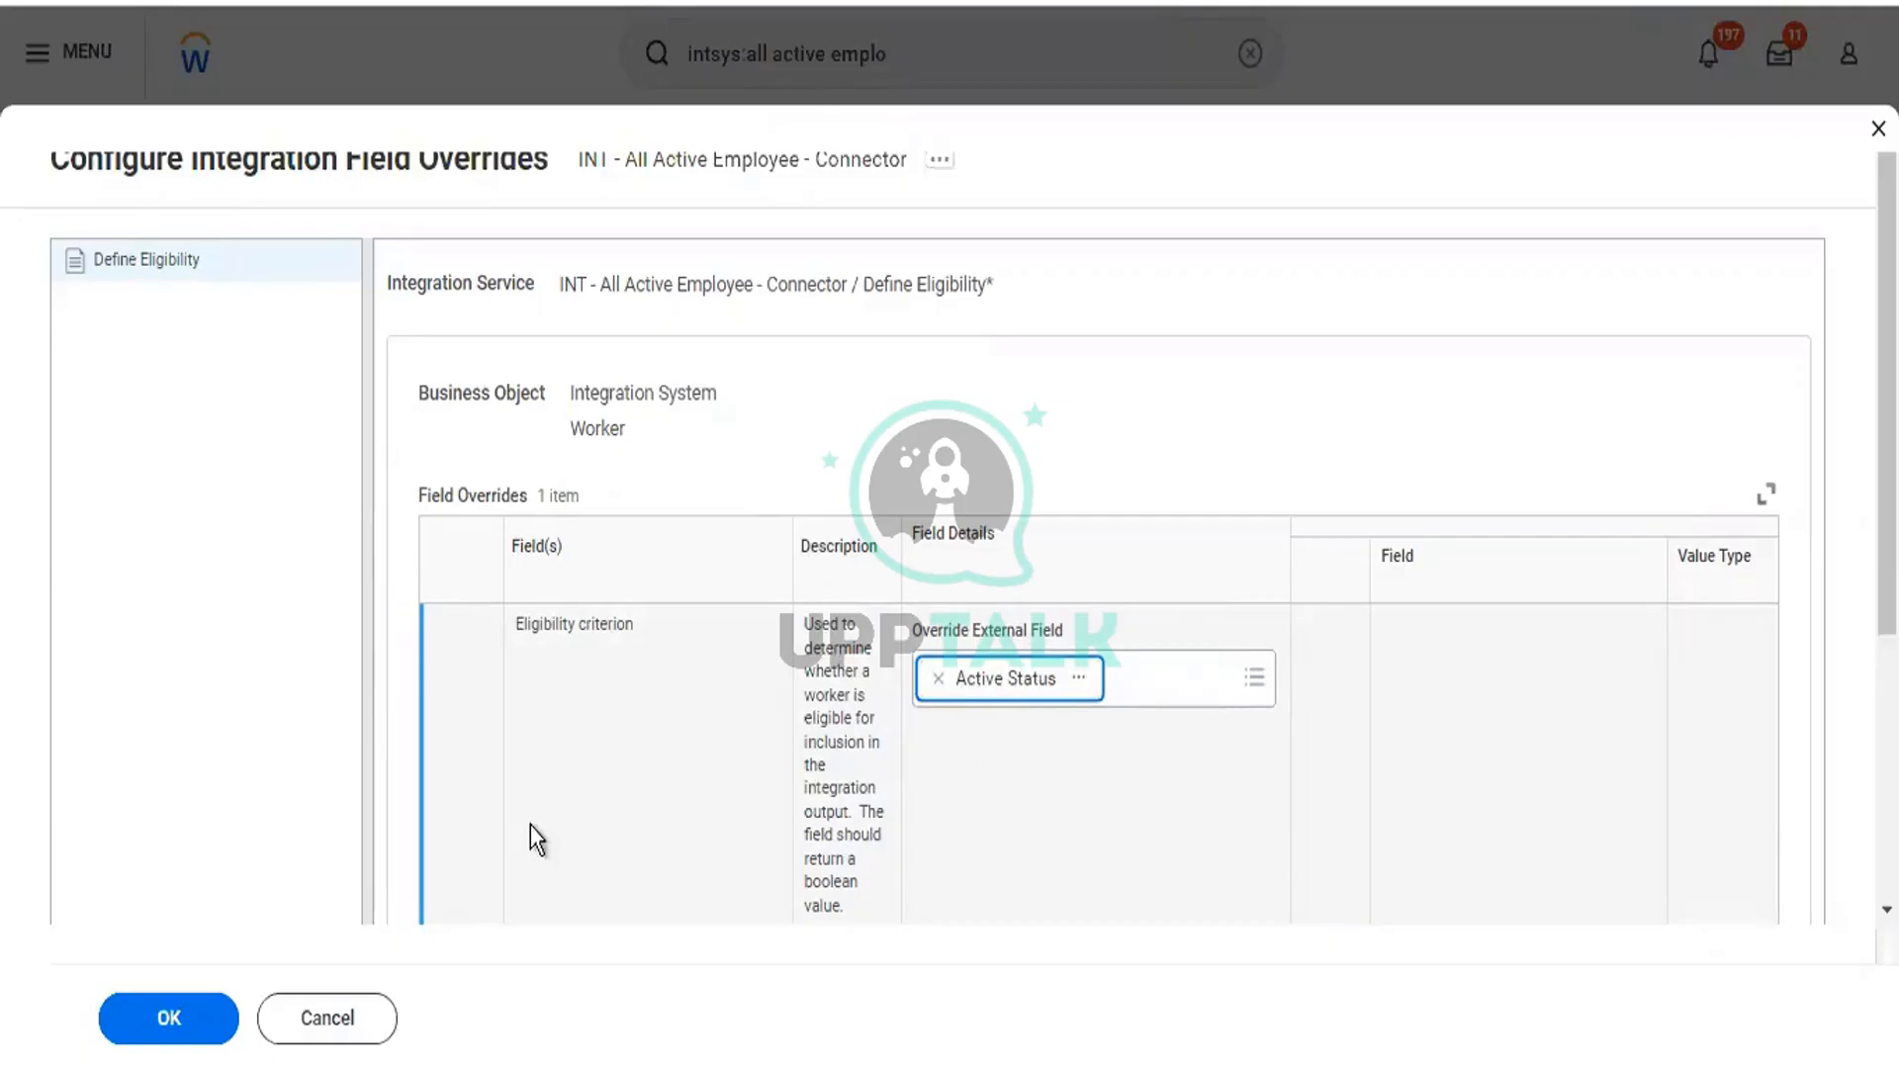
{"action": "left_click", "coordinate": [150, 1033]}
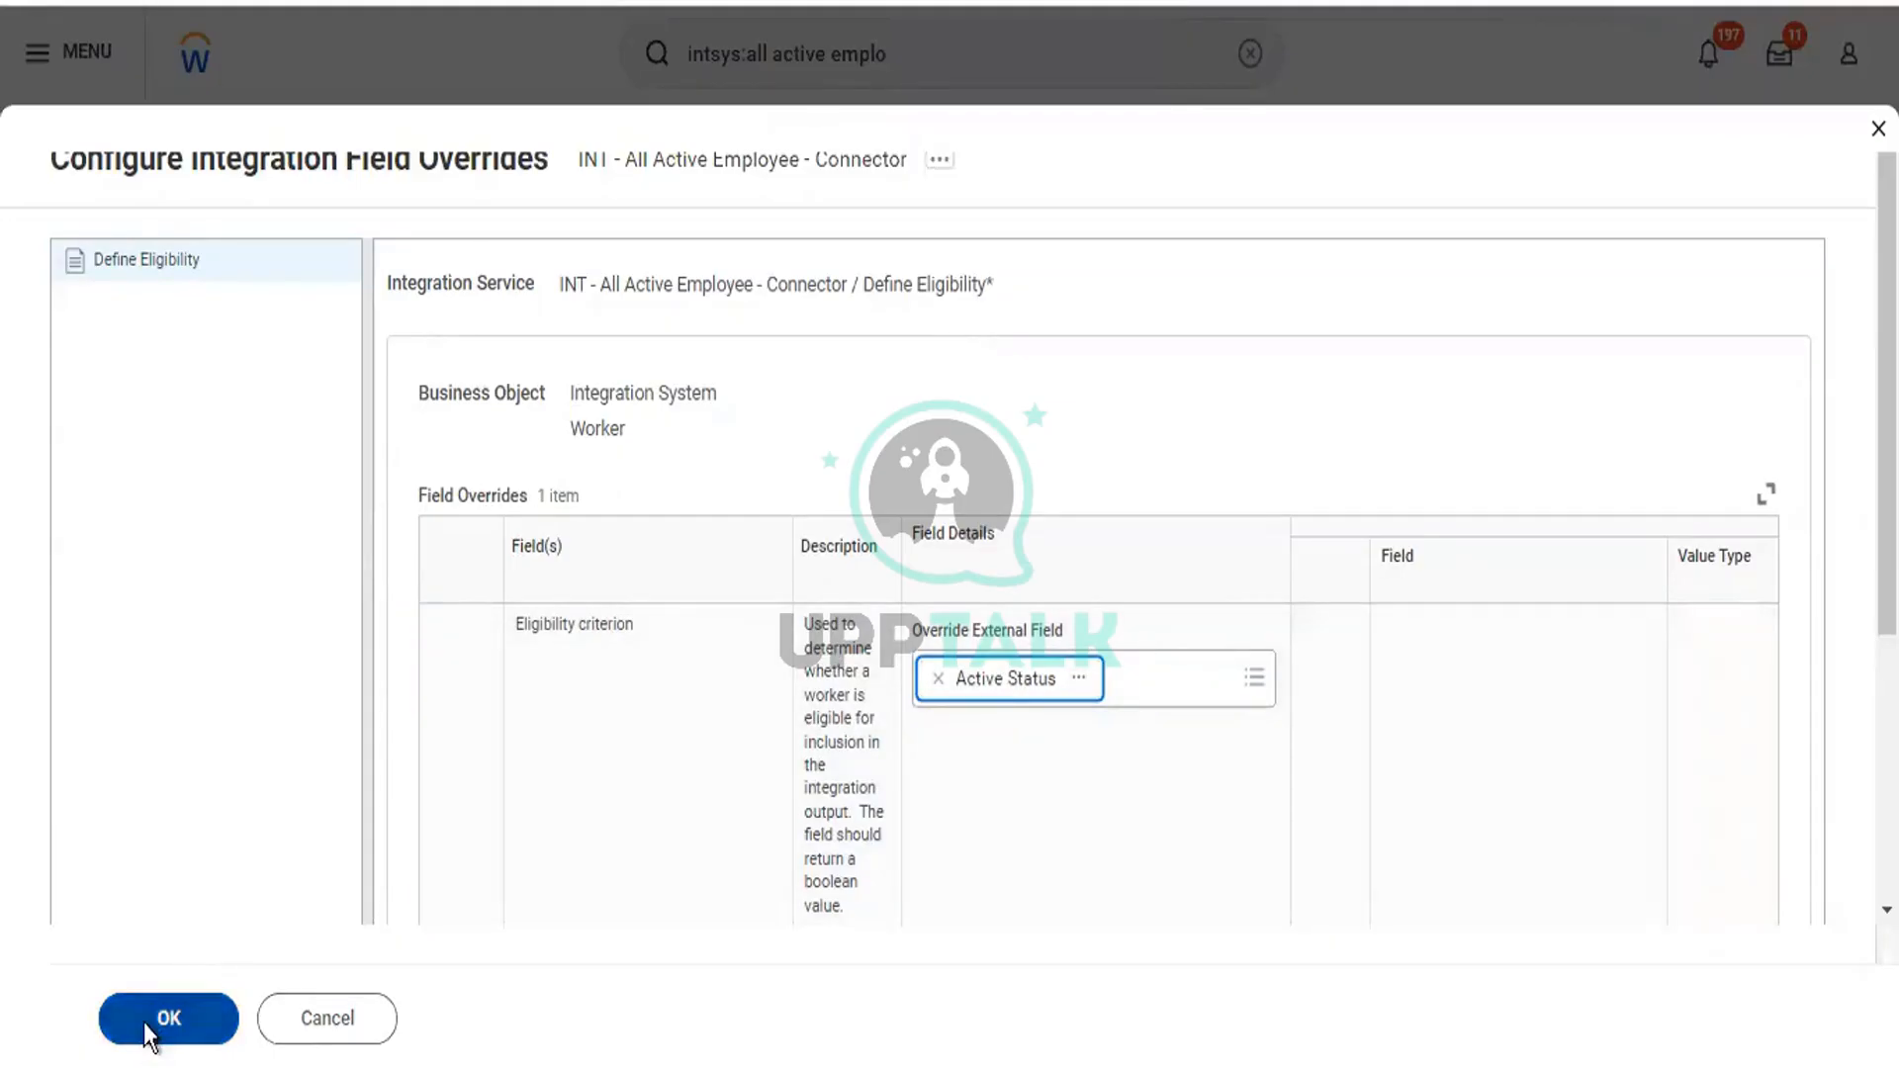
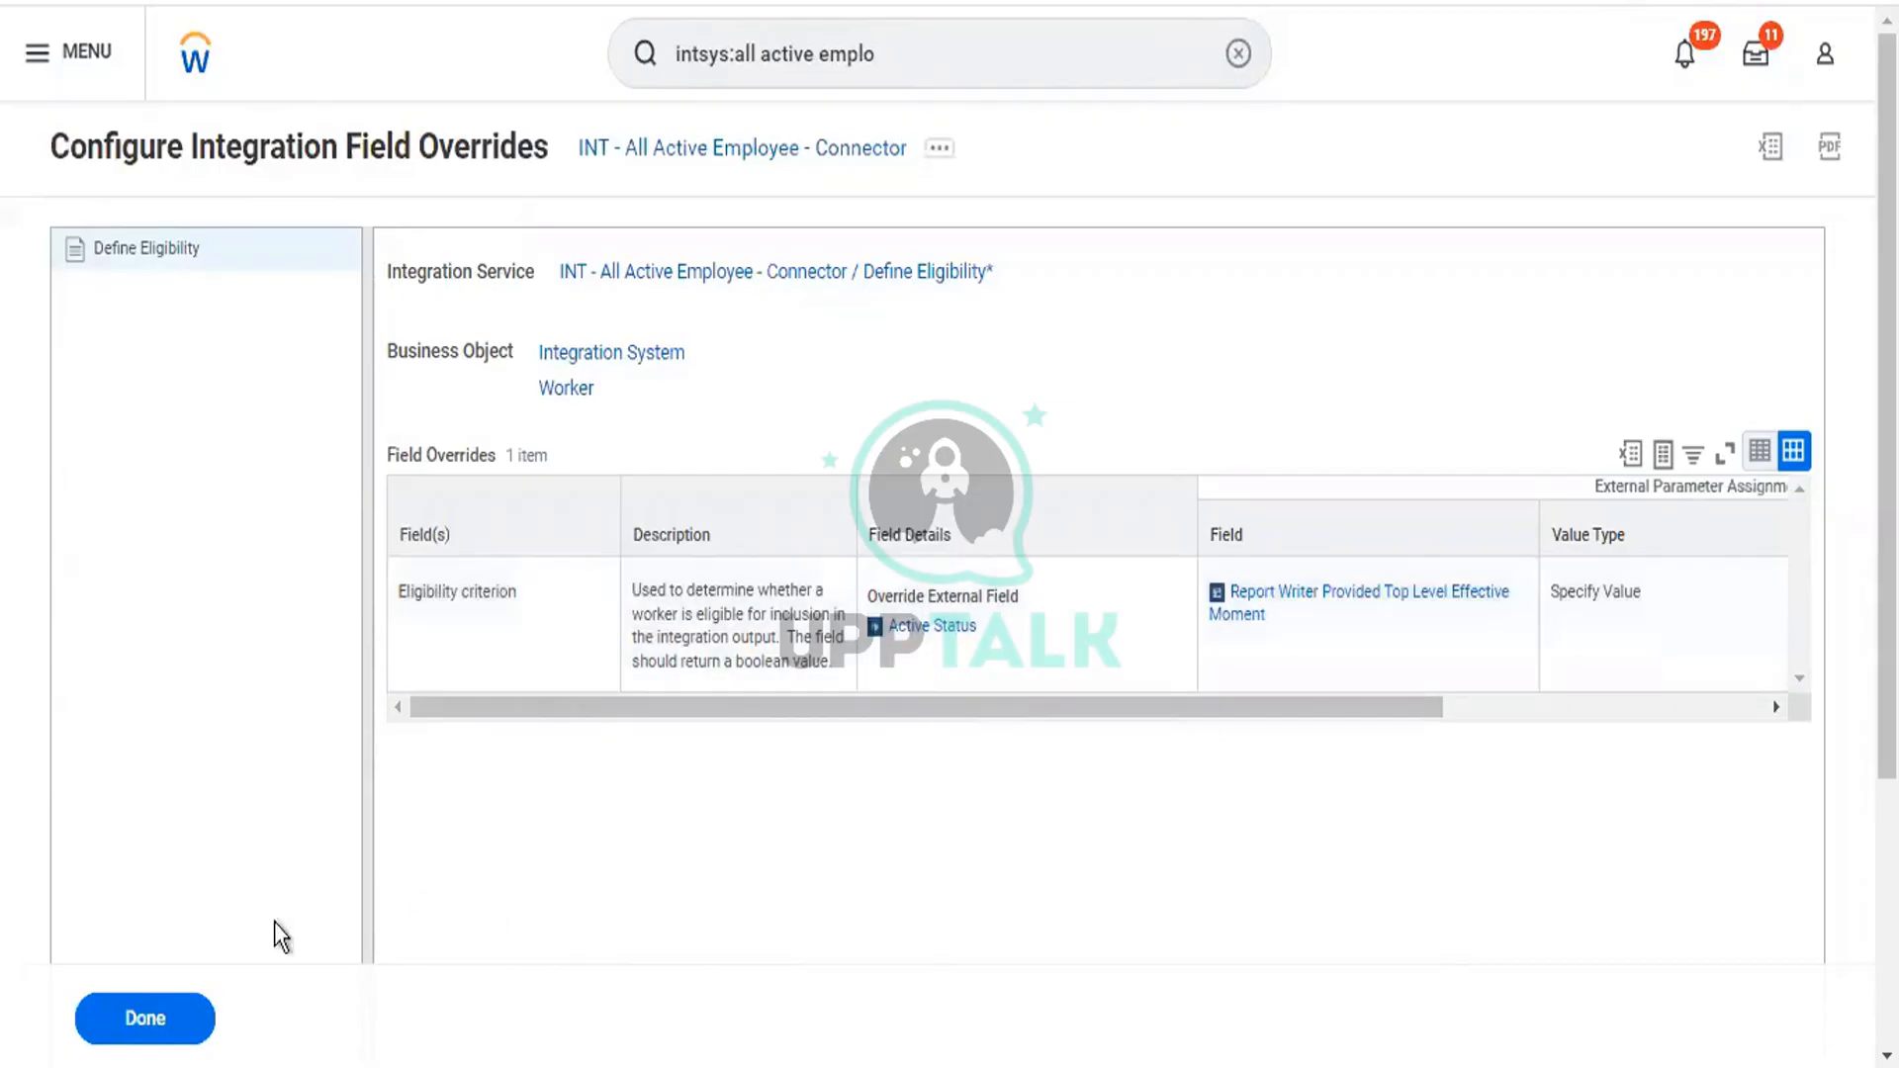
{"action": "left_click", "coordinate": [174, 1029]}
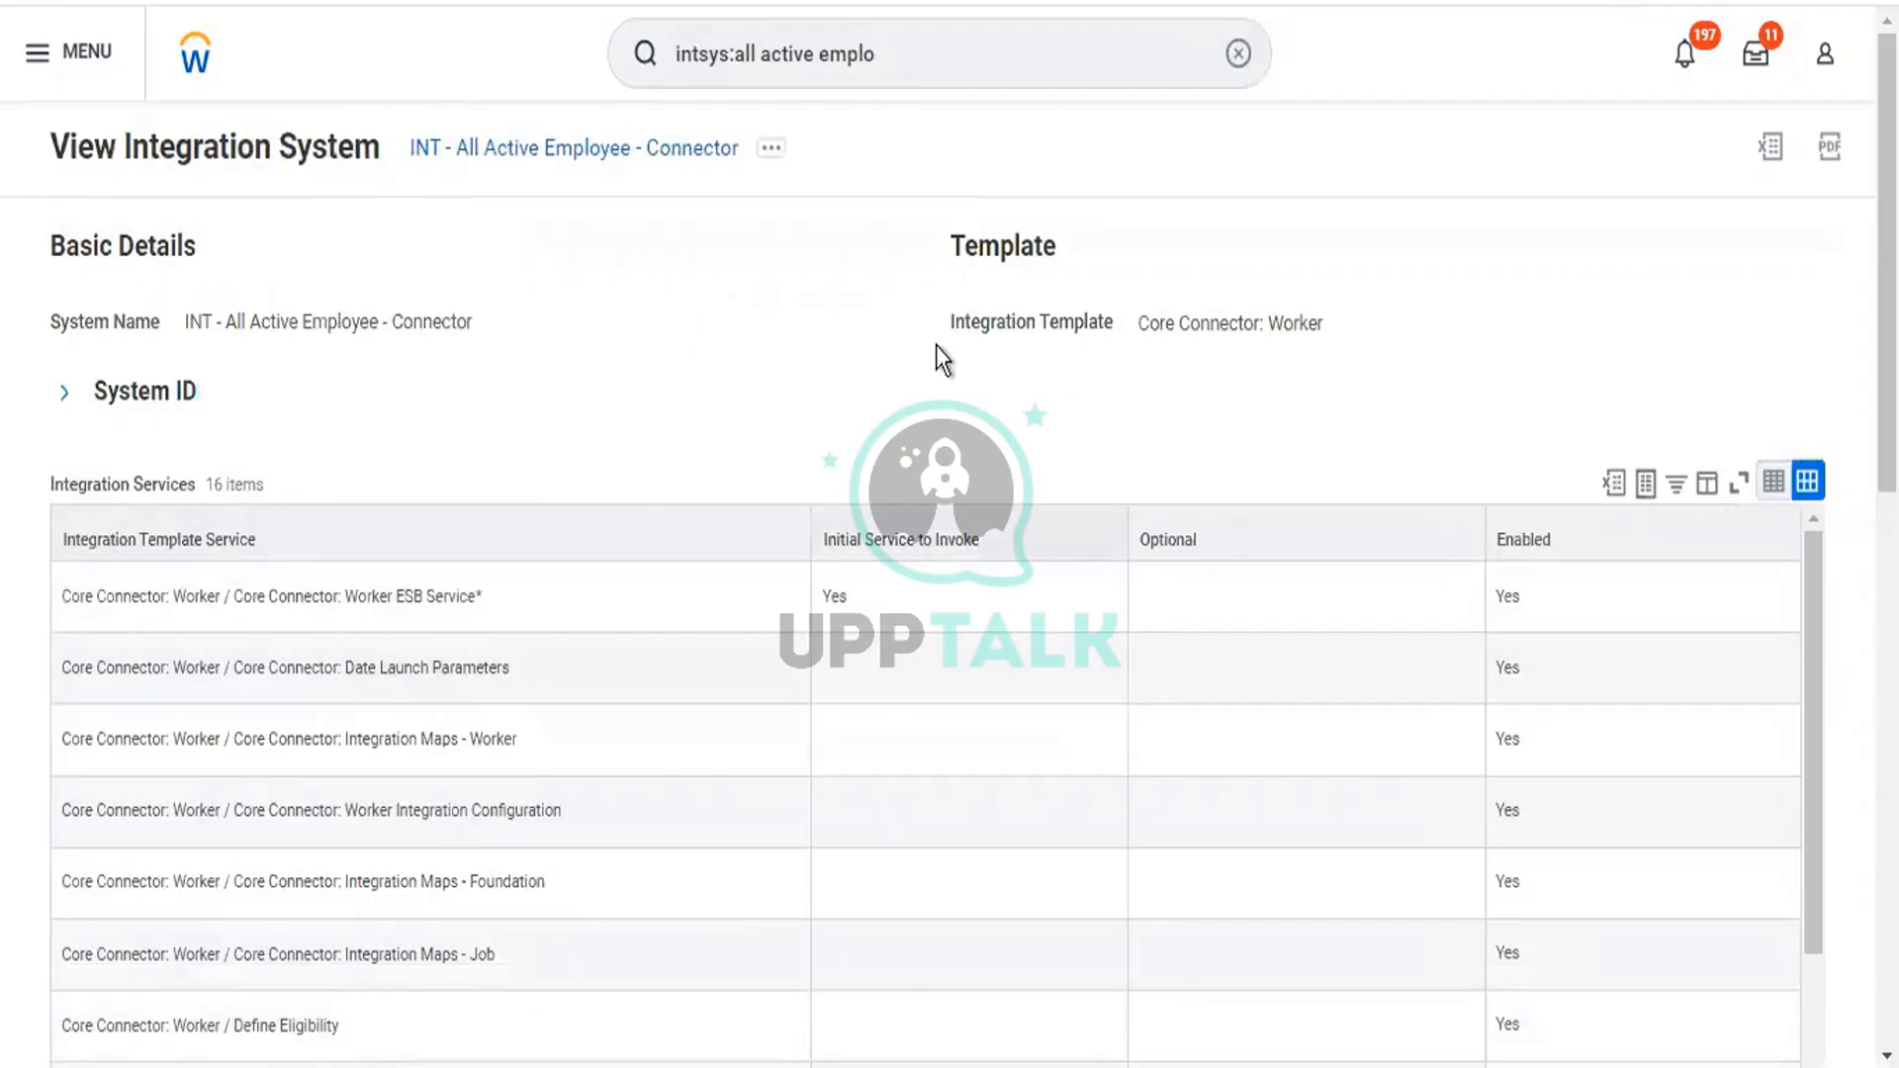
Step: Start a Launch / Schedule request for INT - All Active Employee - Connector with run frequency Run Now
{"action": "left_click", "coordinate": [771, 150]}
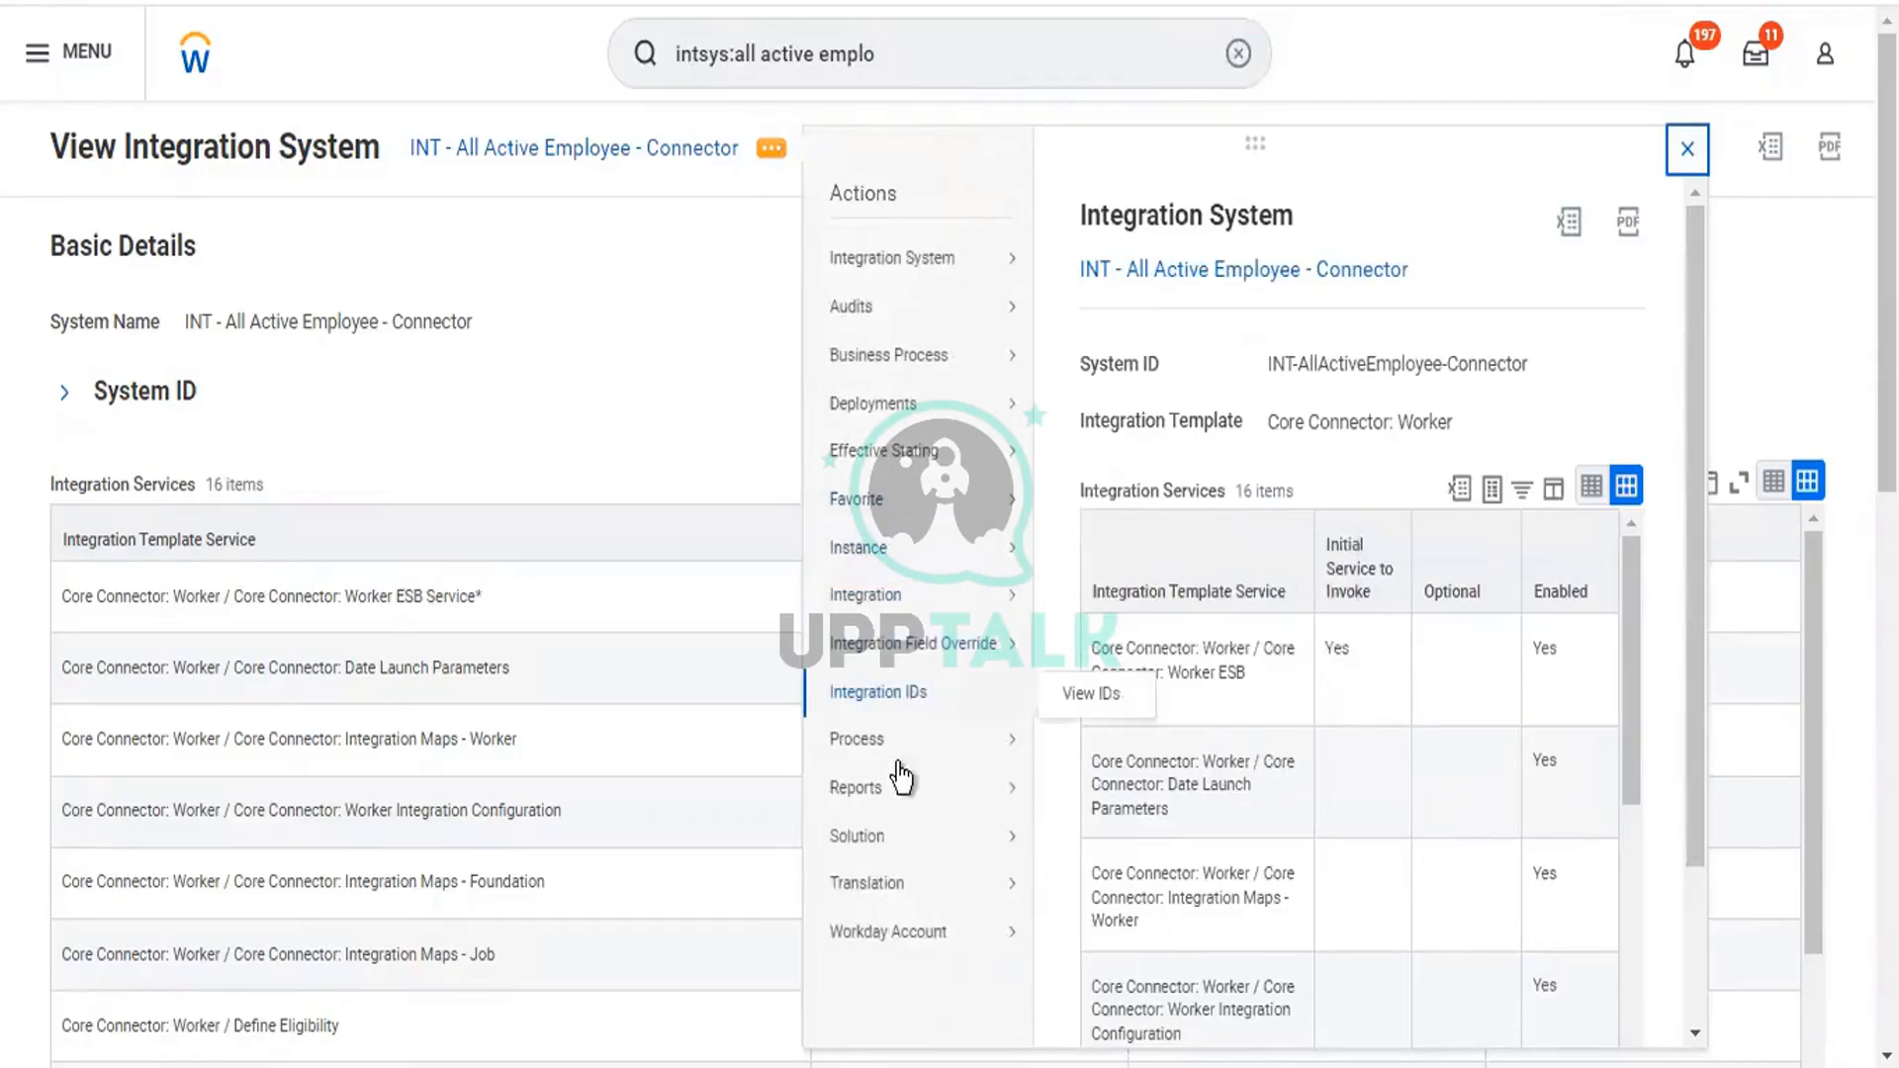
{"action": "mouse_move", "coordinate": [896, 603]}
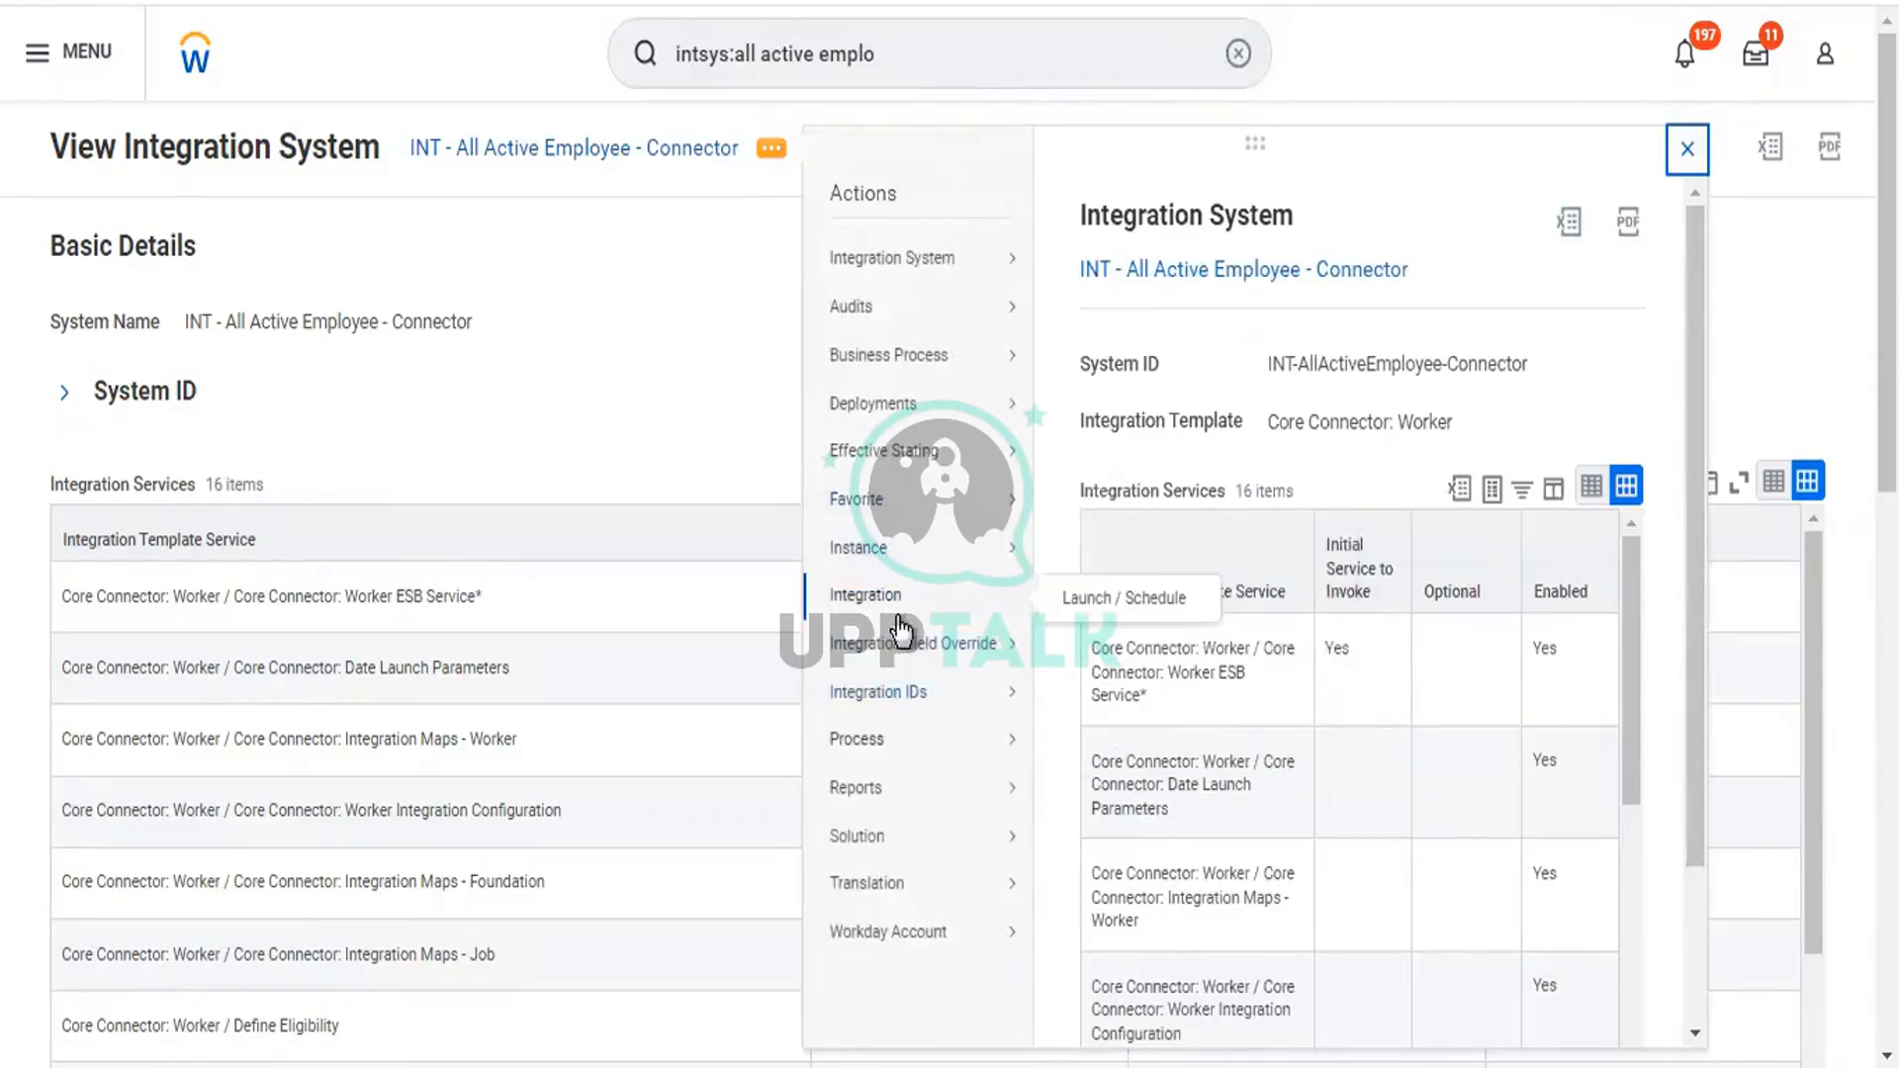
{"action": "left_click", "coordinate": [1088, 597]}
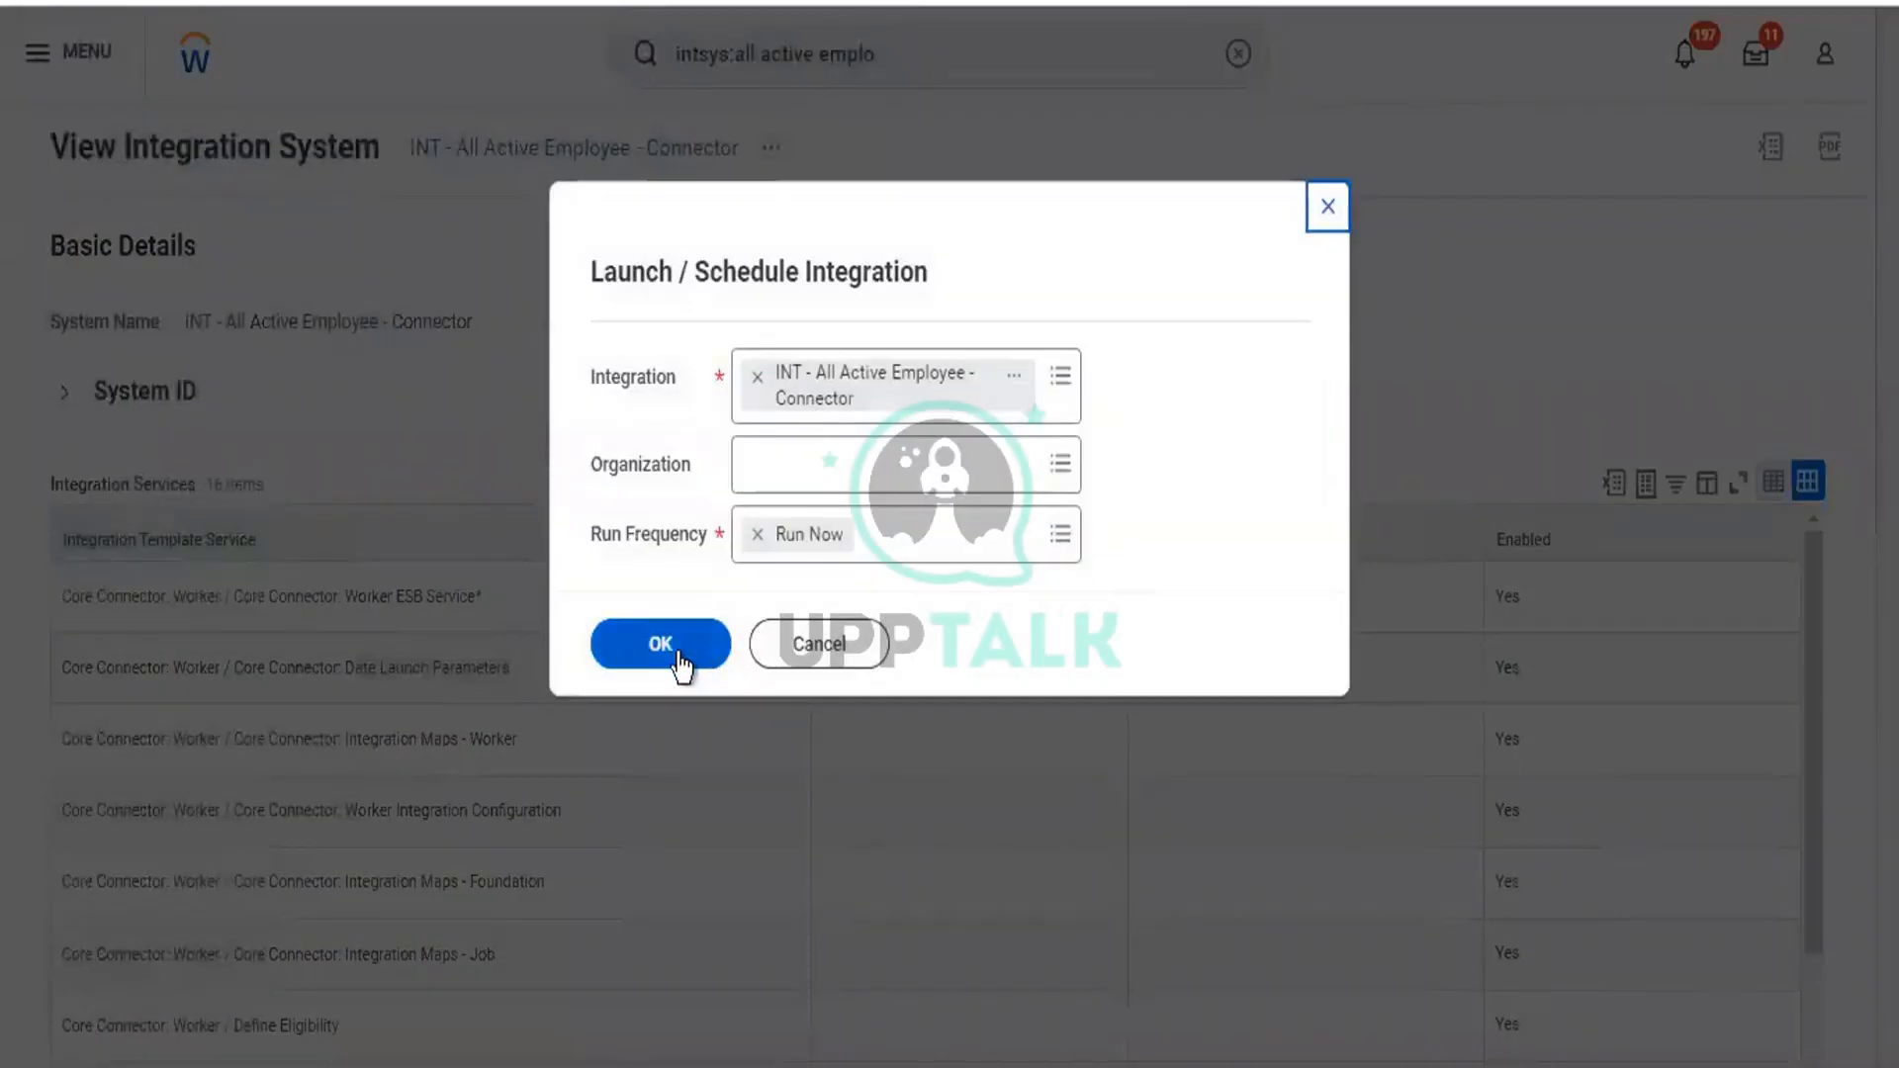
{"action": "left_click", "coordinate": [679, 653]}
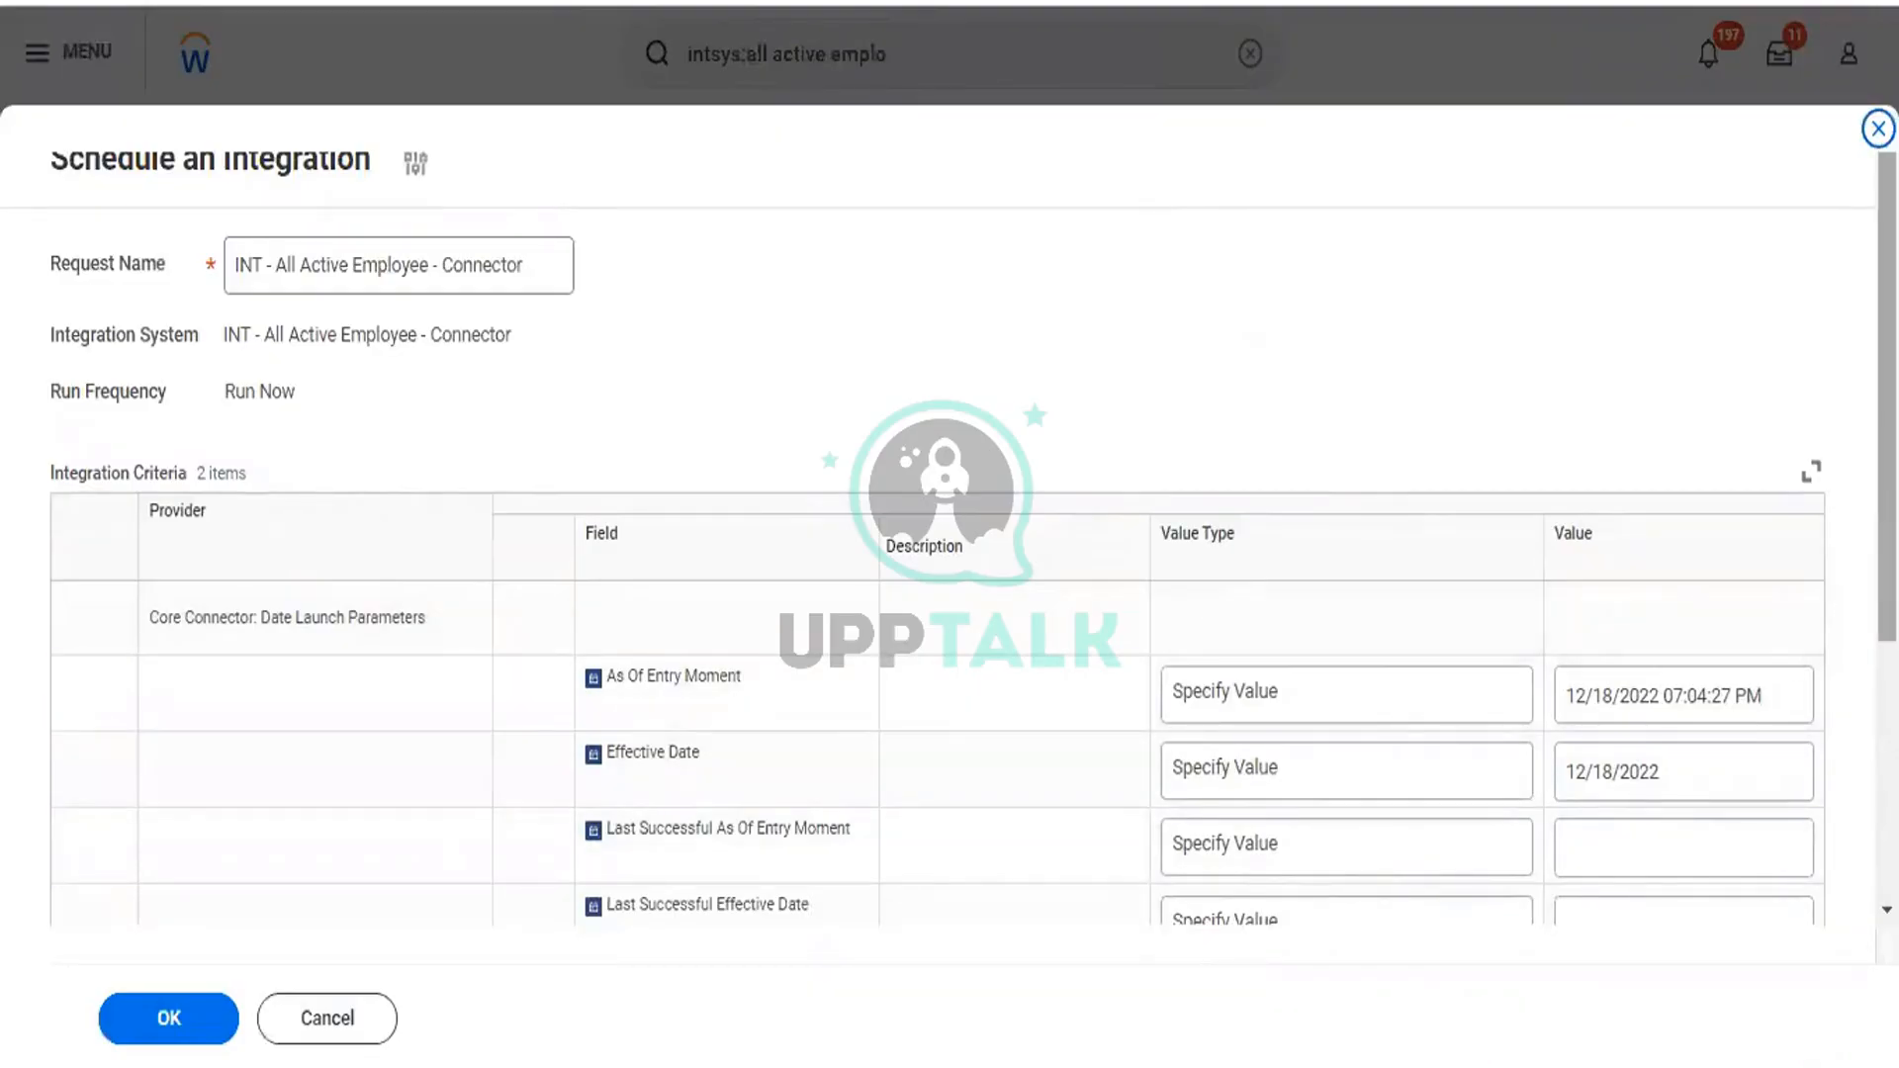
Step: Set the Last Successful As Of Entry Moment launch parameter to 08/01/2022 12:00:00 AM
{"action": "left_click_drag", "start_coordinate": [1888, 387], "coordinate": [1887, 515]}
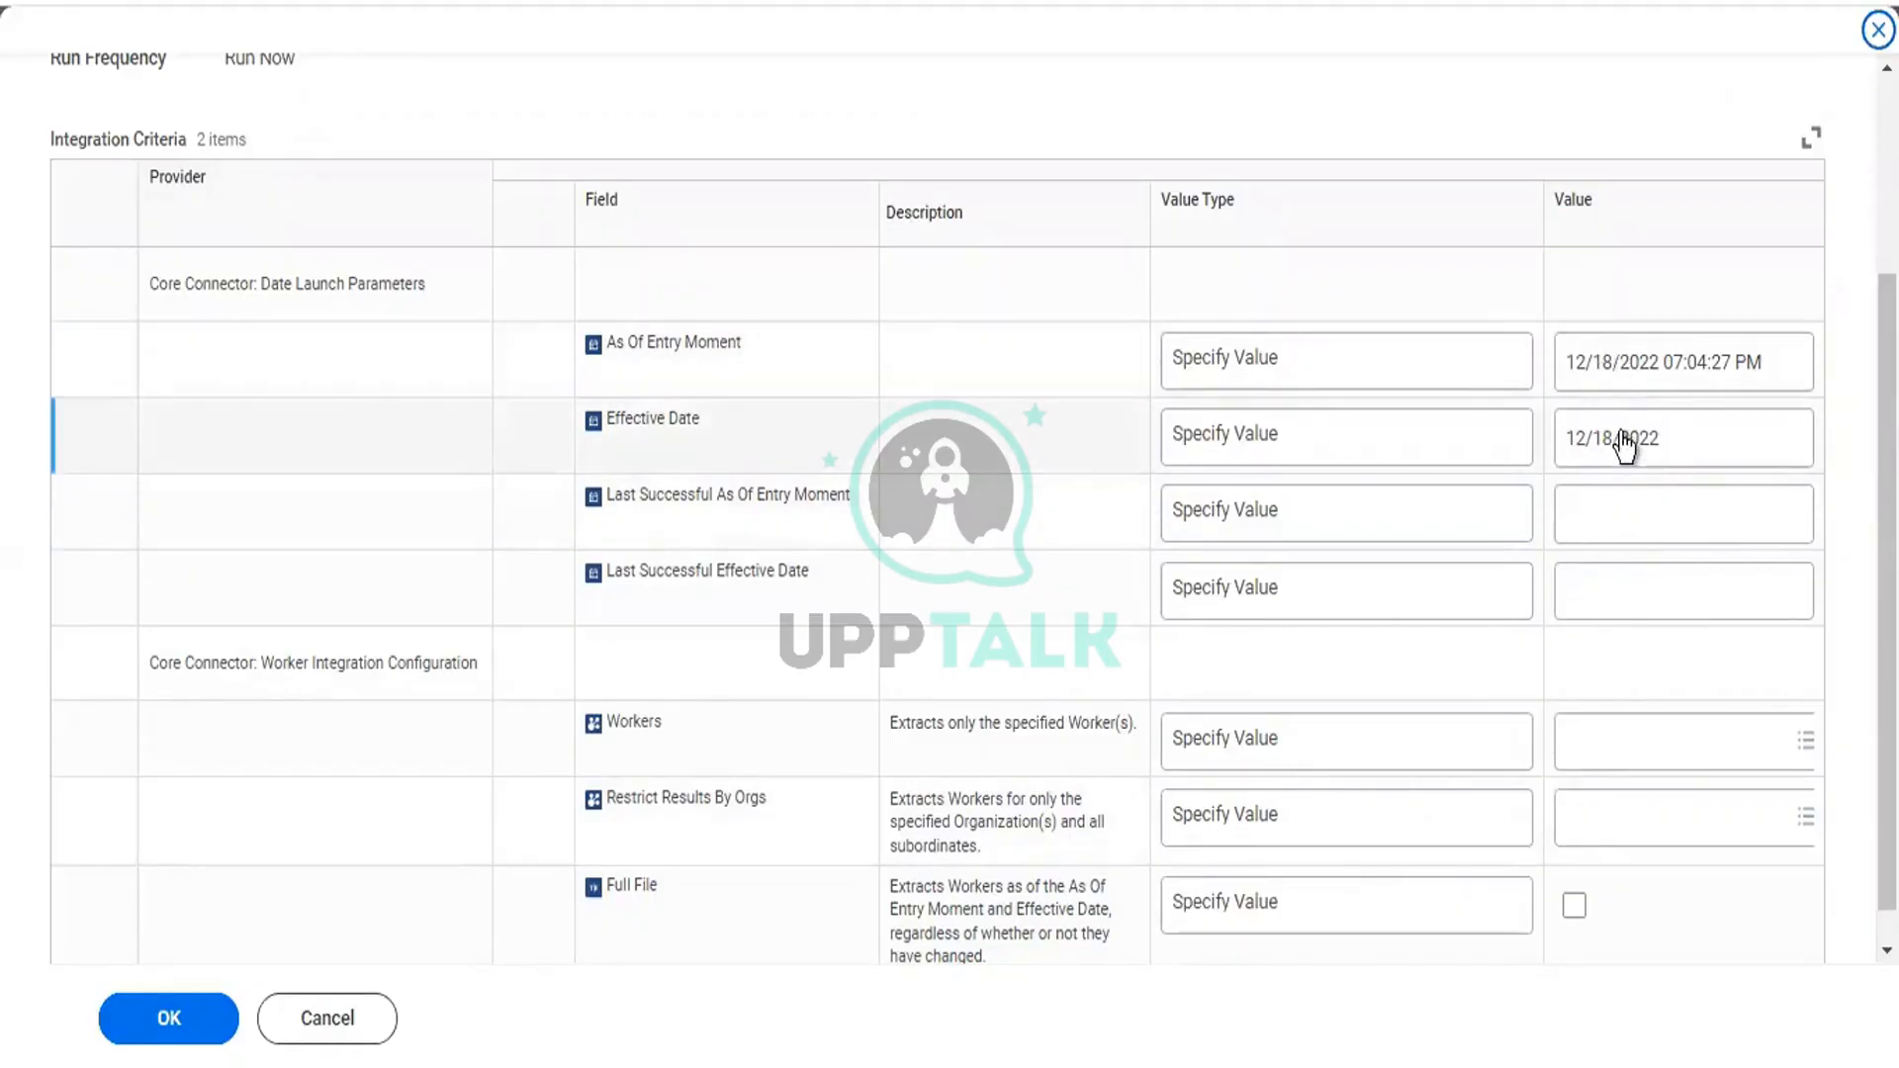
{"action": "left_click", "coordinate": [1612, 542]}
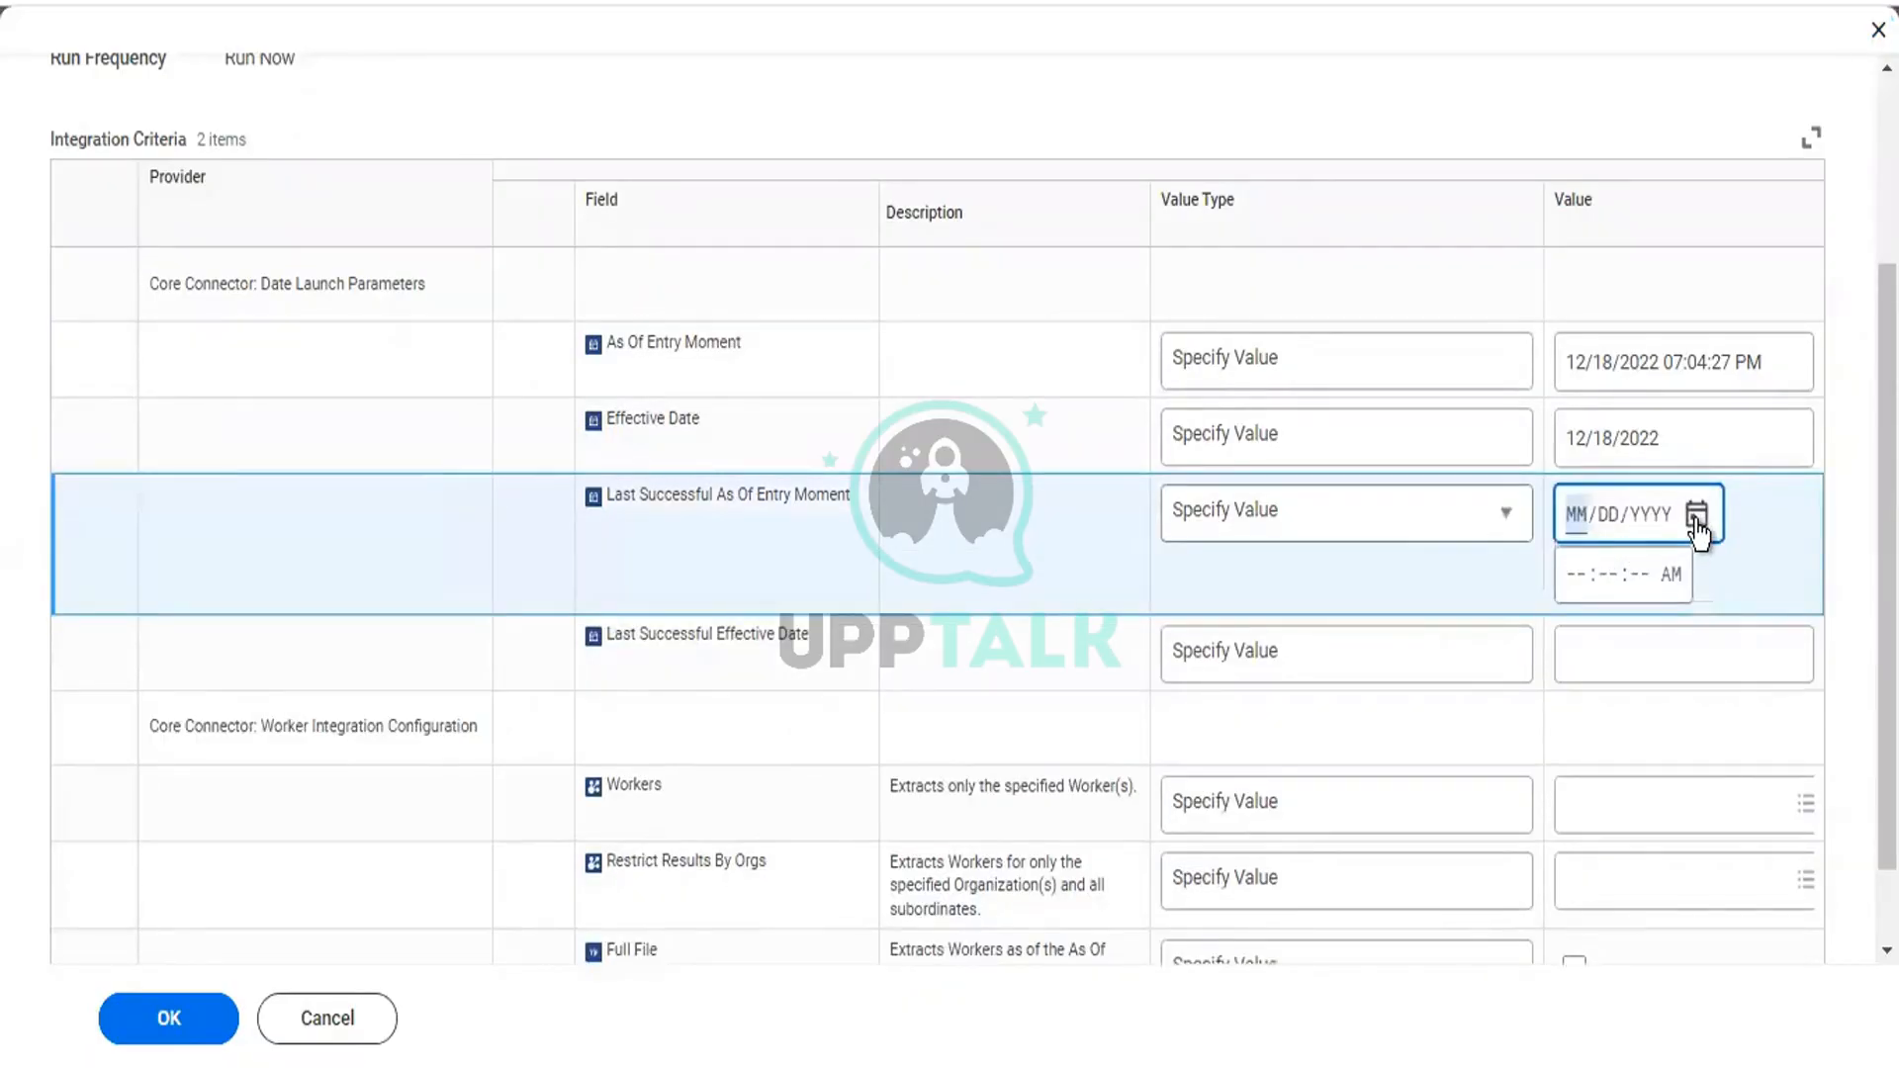
{"action": "left_click", "coordinate": [1698, 524]}
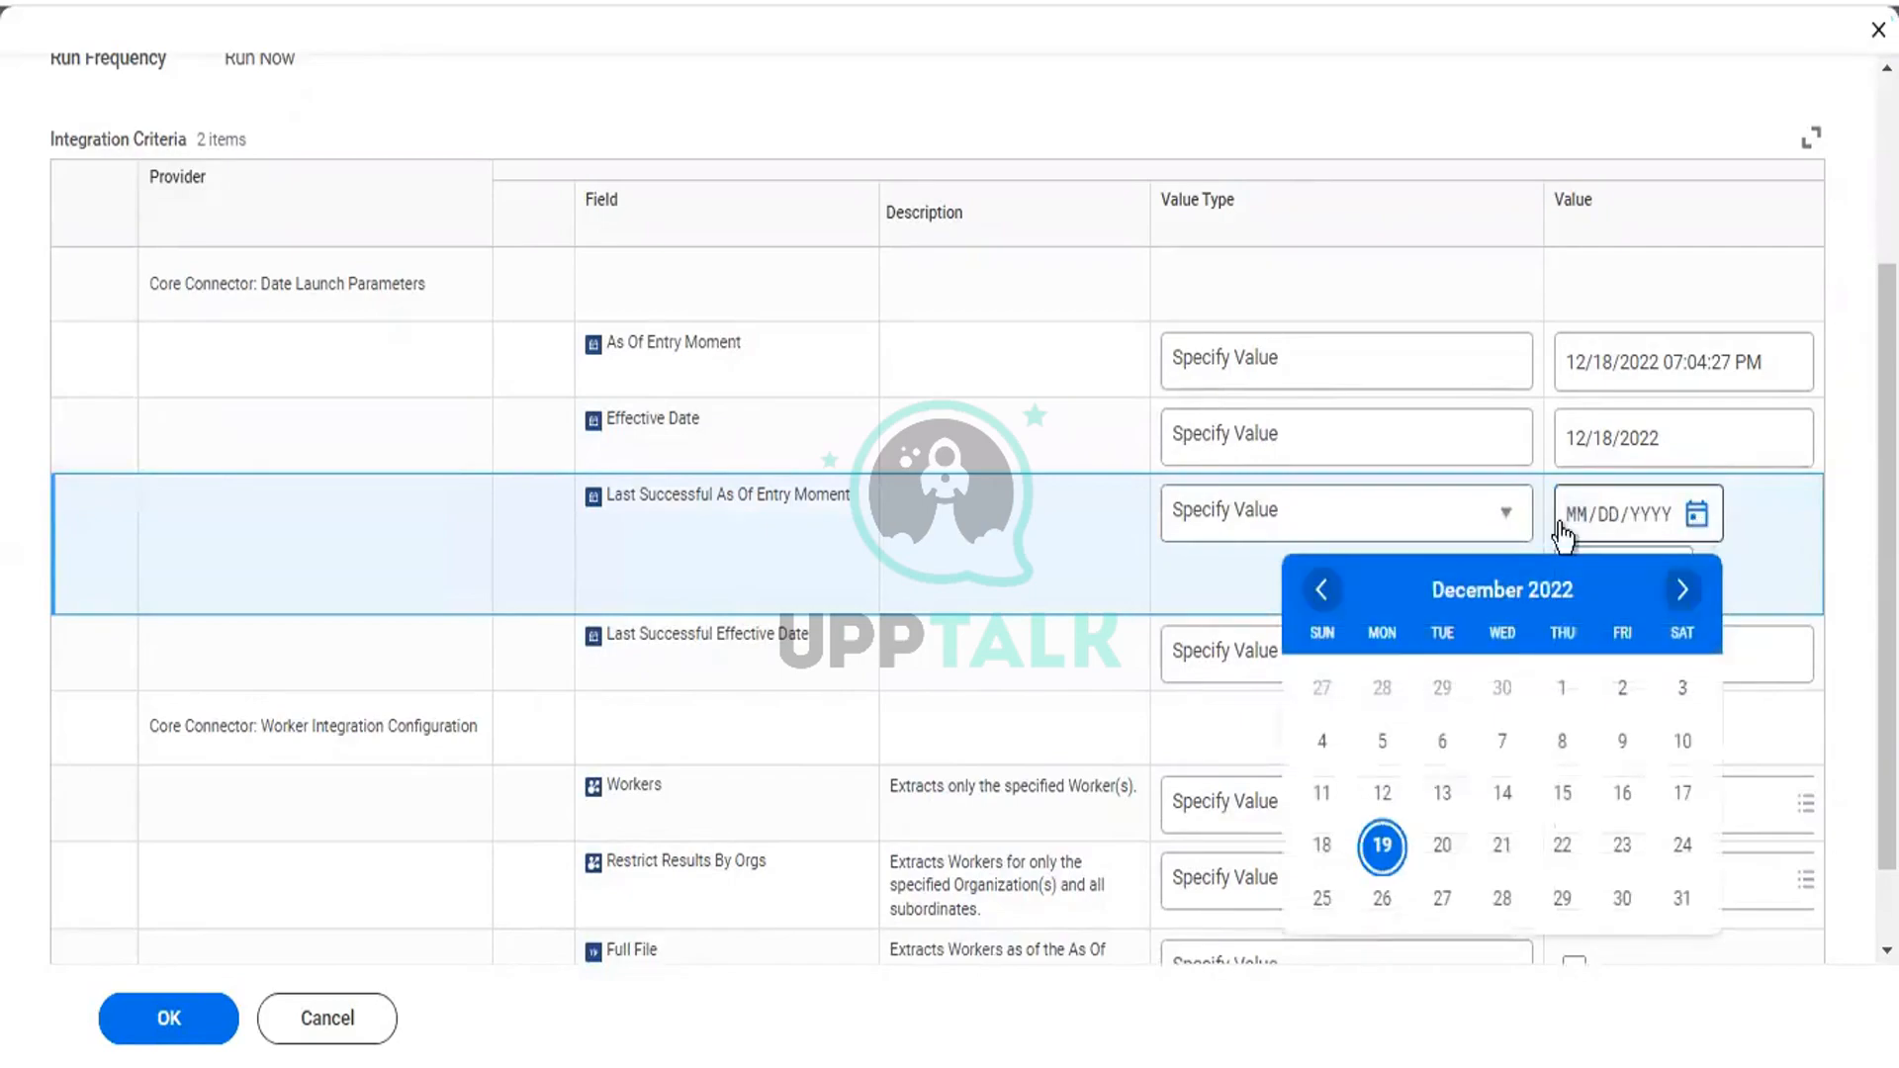
{"action": "left_click", "coordinate": [1323, 593]}
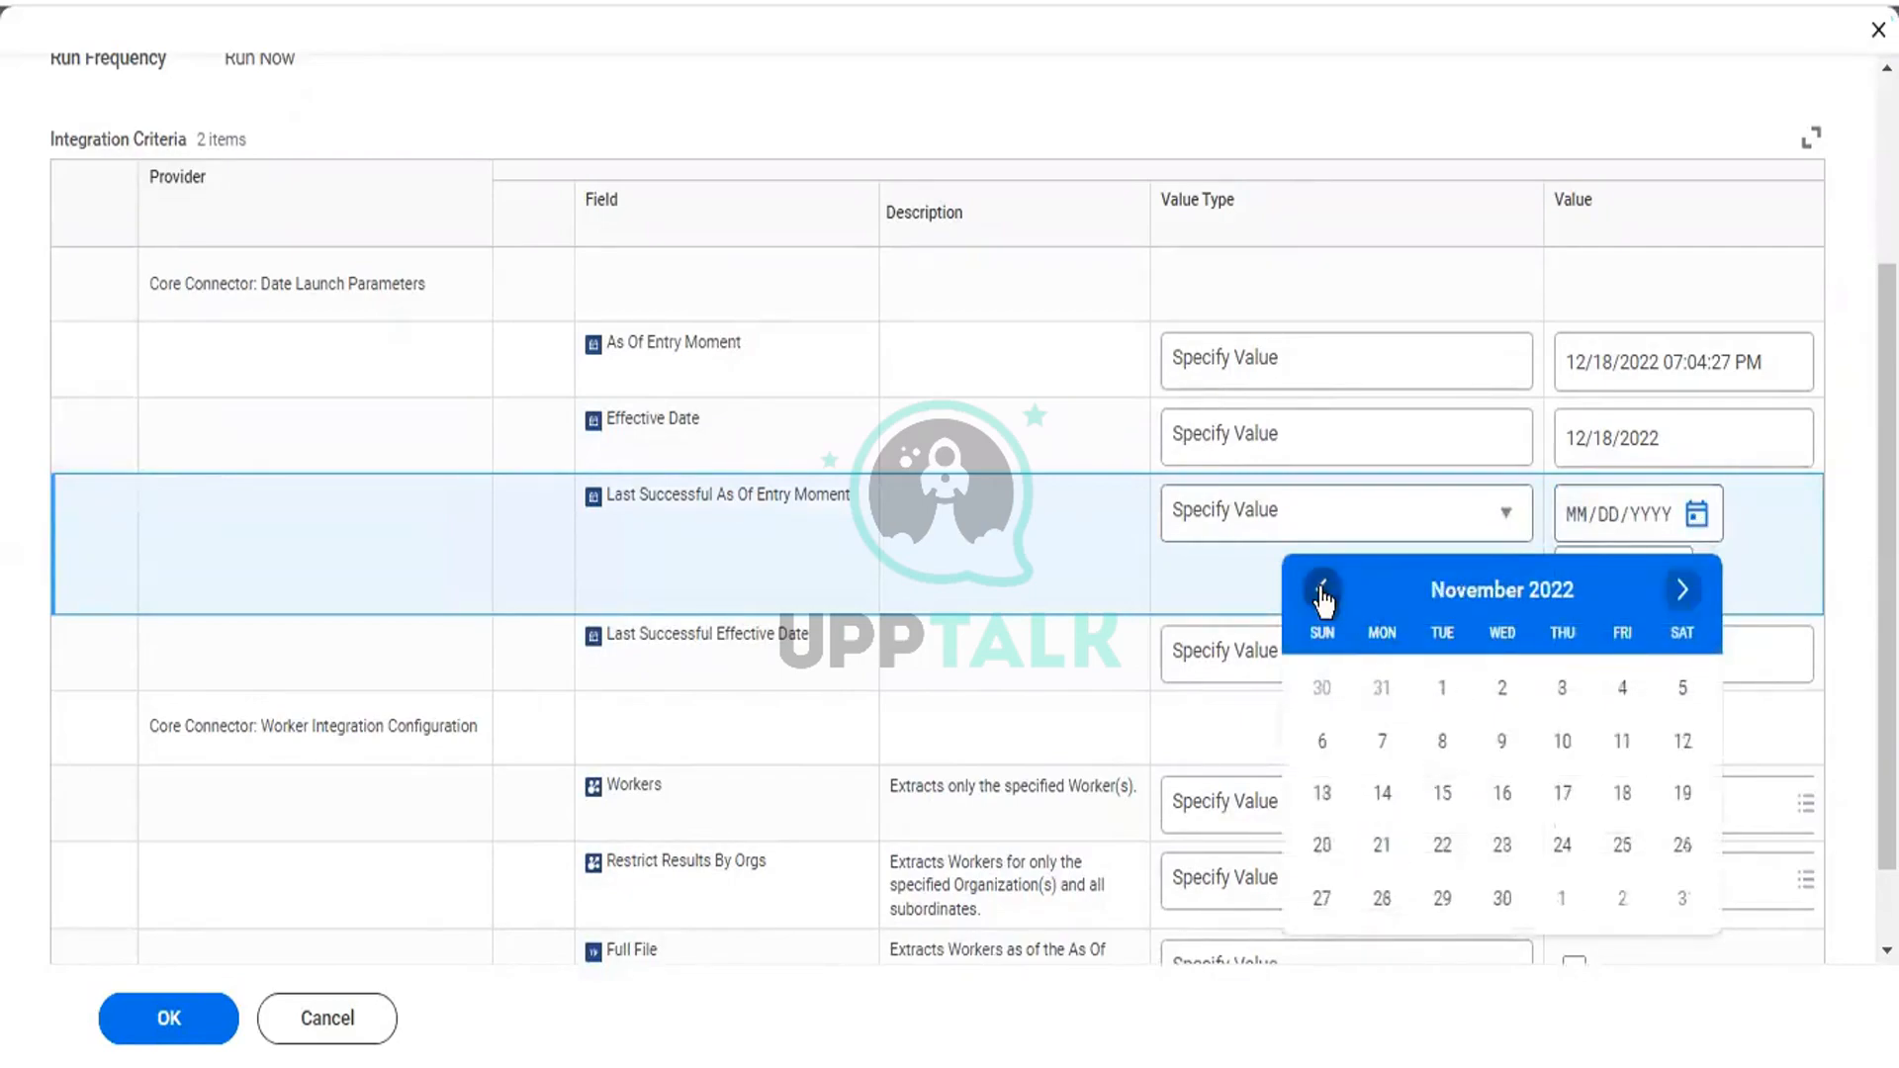
{"action": "left_click", "coordinate": [1323, 593]}
{"action": "left_click", "coordinate": [1324, 594]}
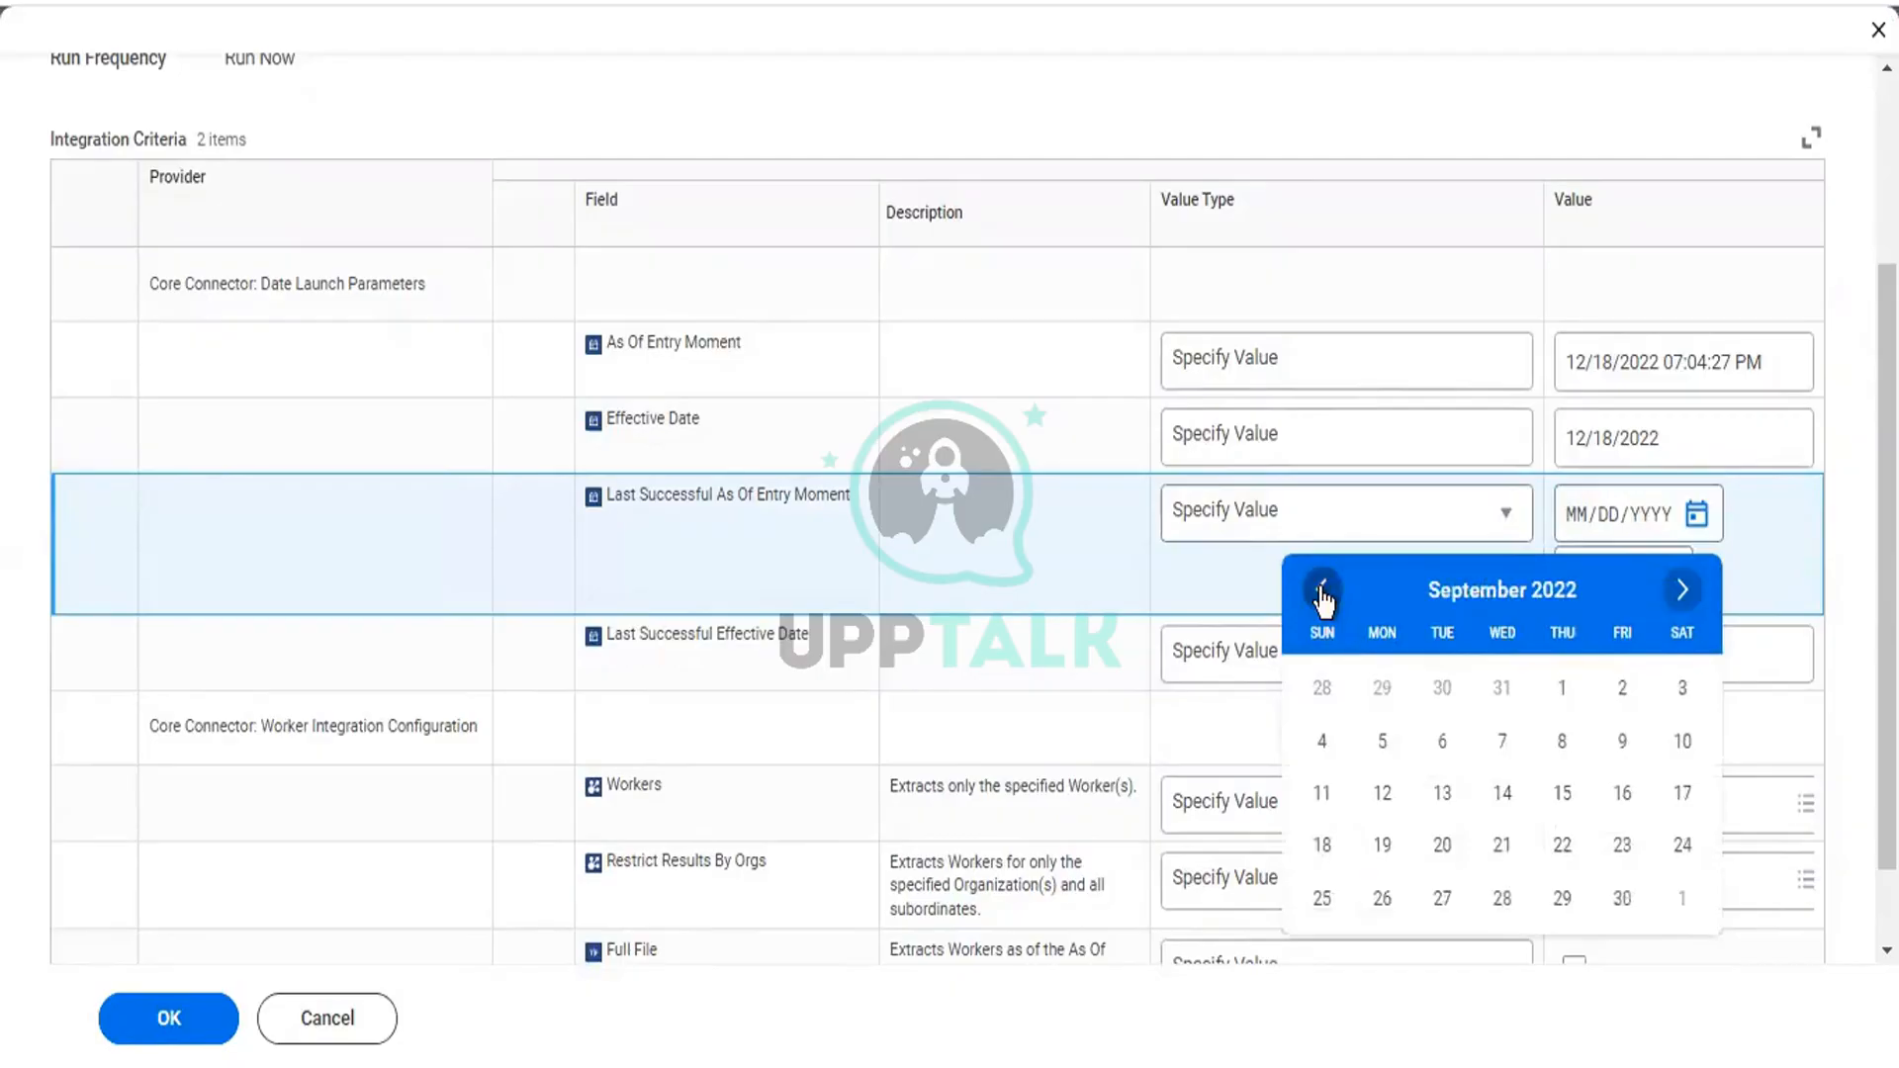
{"action": "left_click", "coordinate": [1324, 593]}
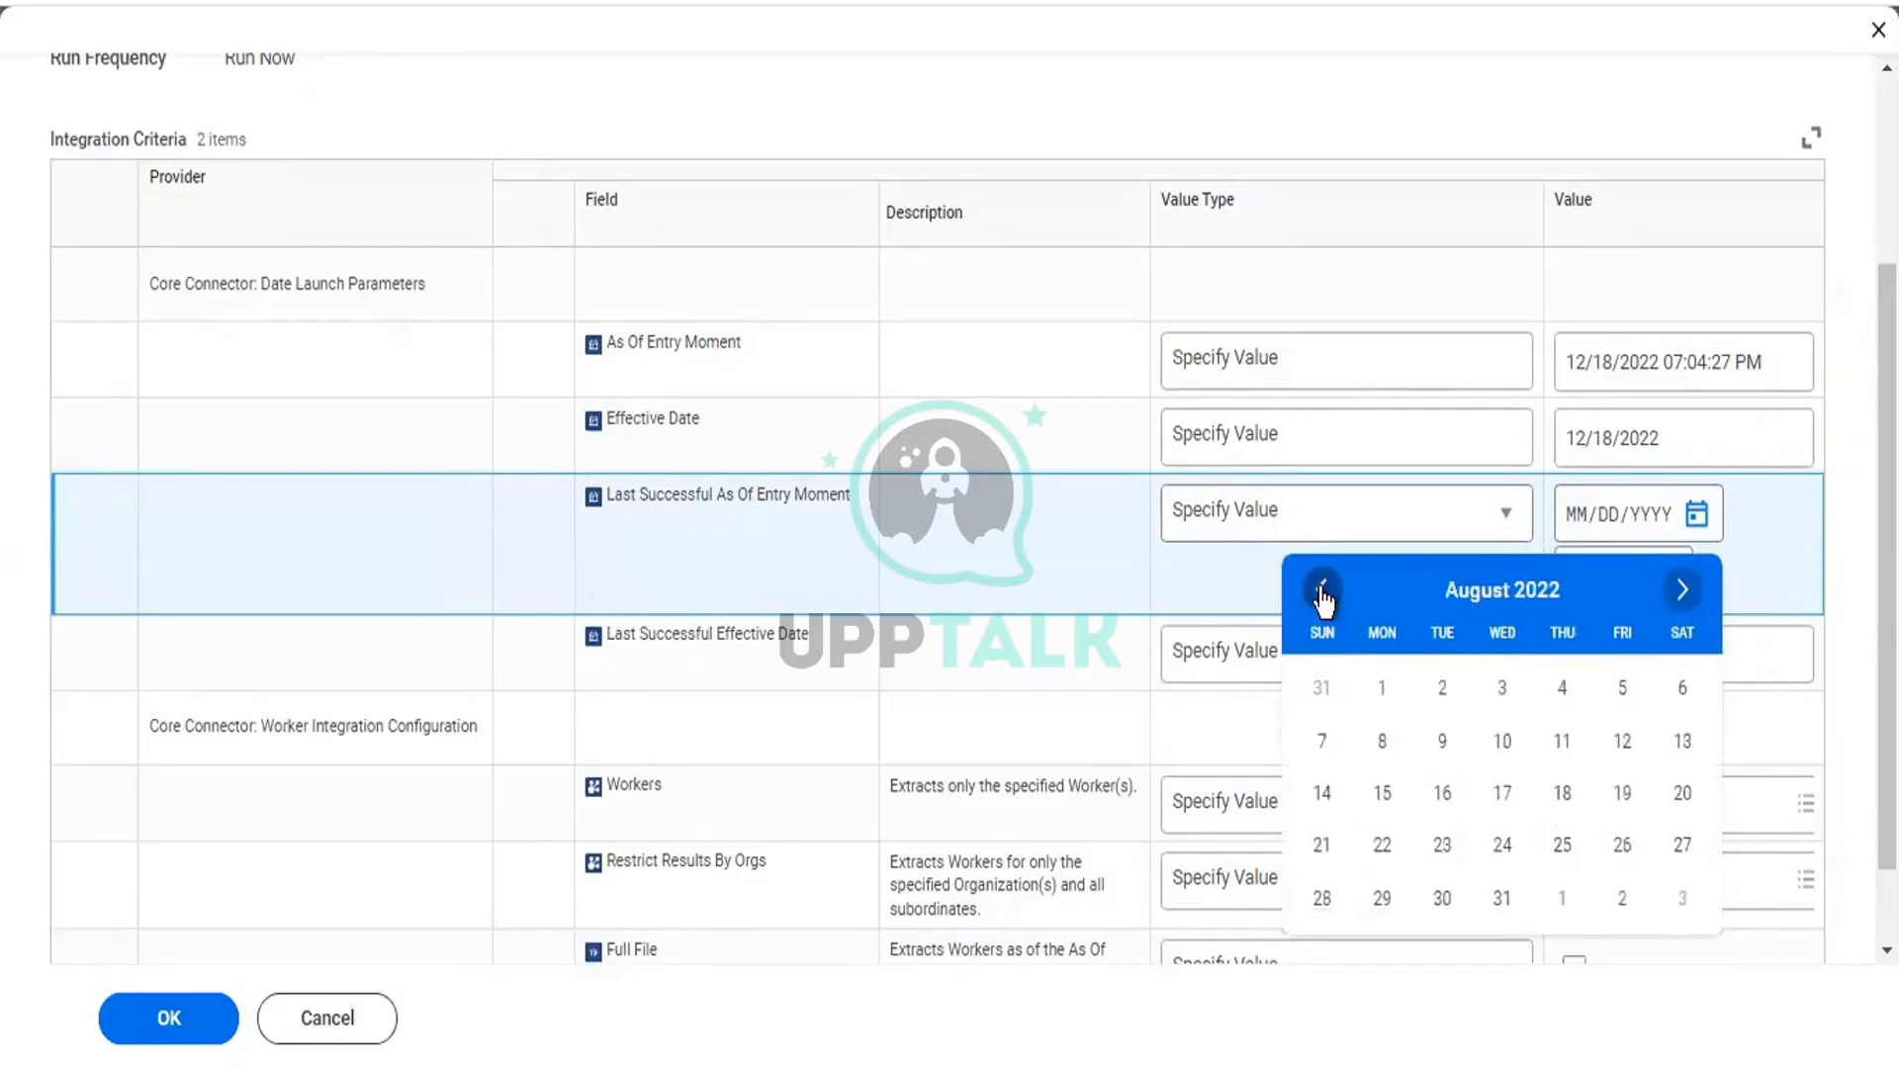
{"action": "left_click", "coordinate": [1380, 690]}
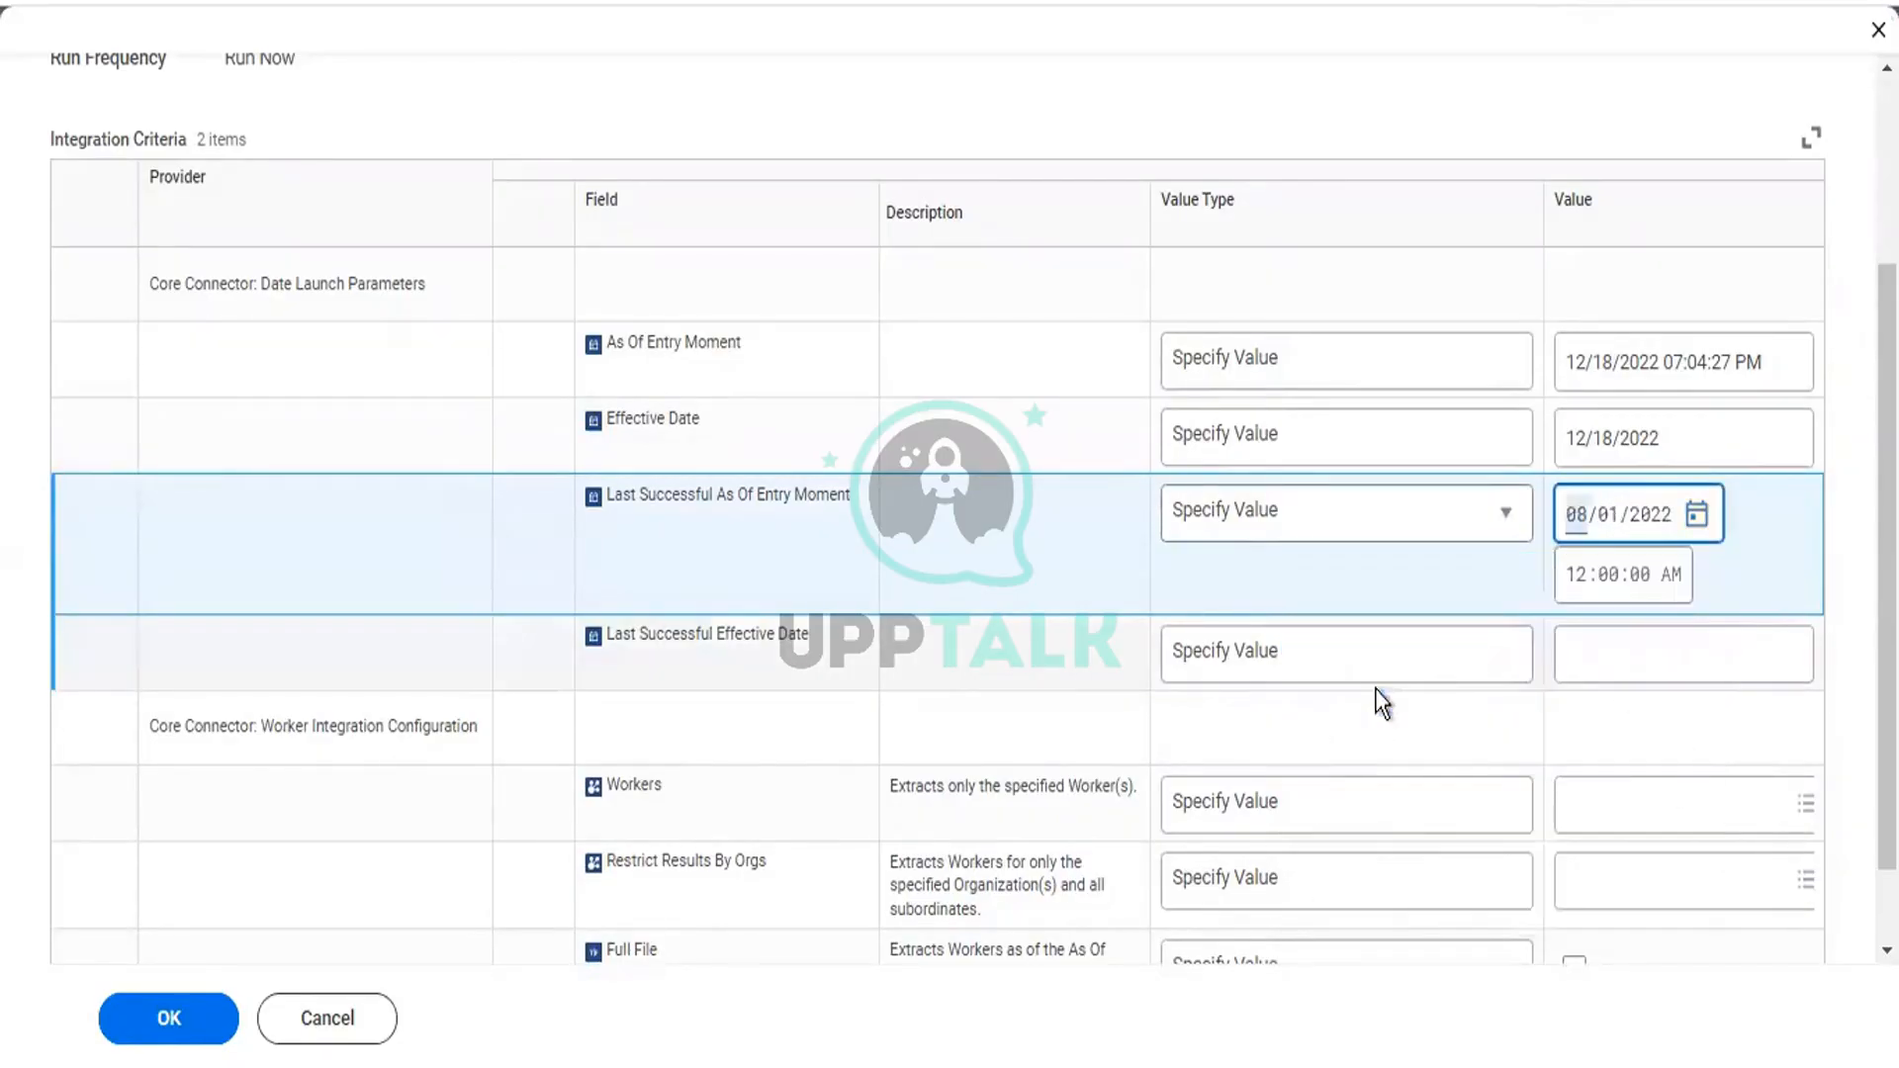
Step: Set the Last Successful Effective Date launch parameter to 08/01/2022
{"action": "left_click", "coordinate": [1586, 673]}
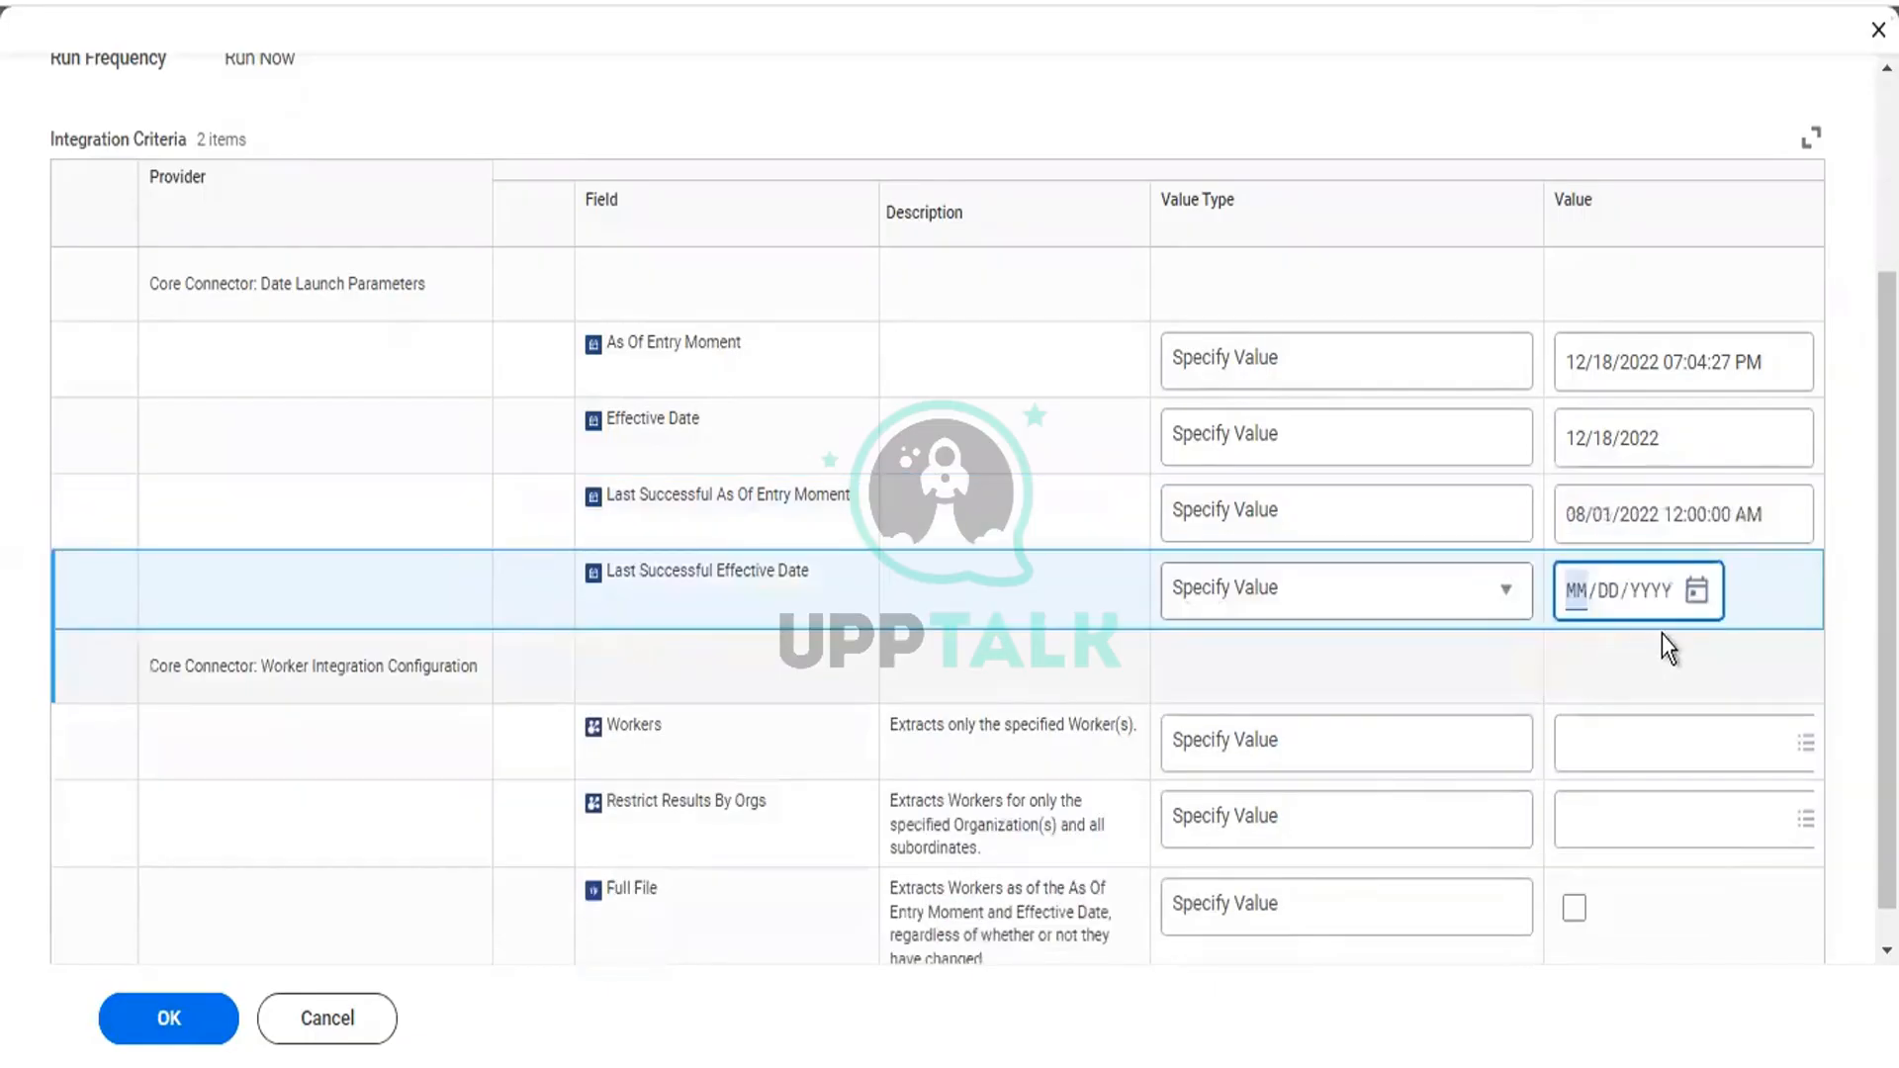
{"action": "left_click", "coordinate": [1695, 598]}
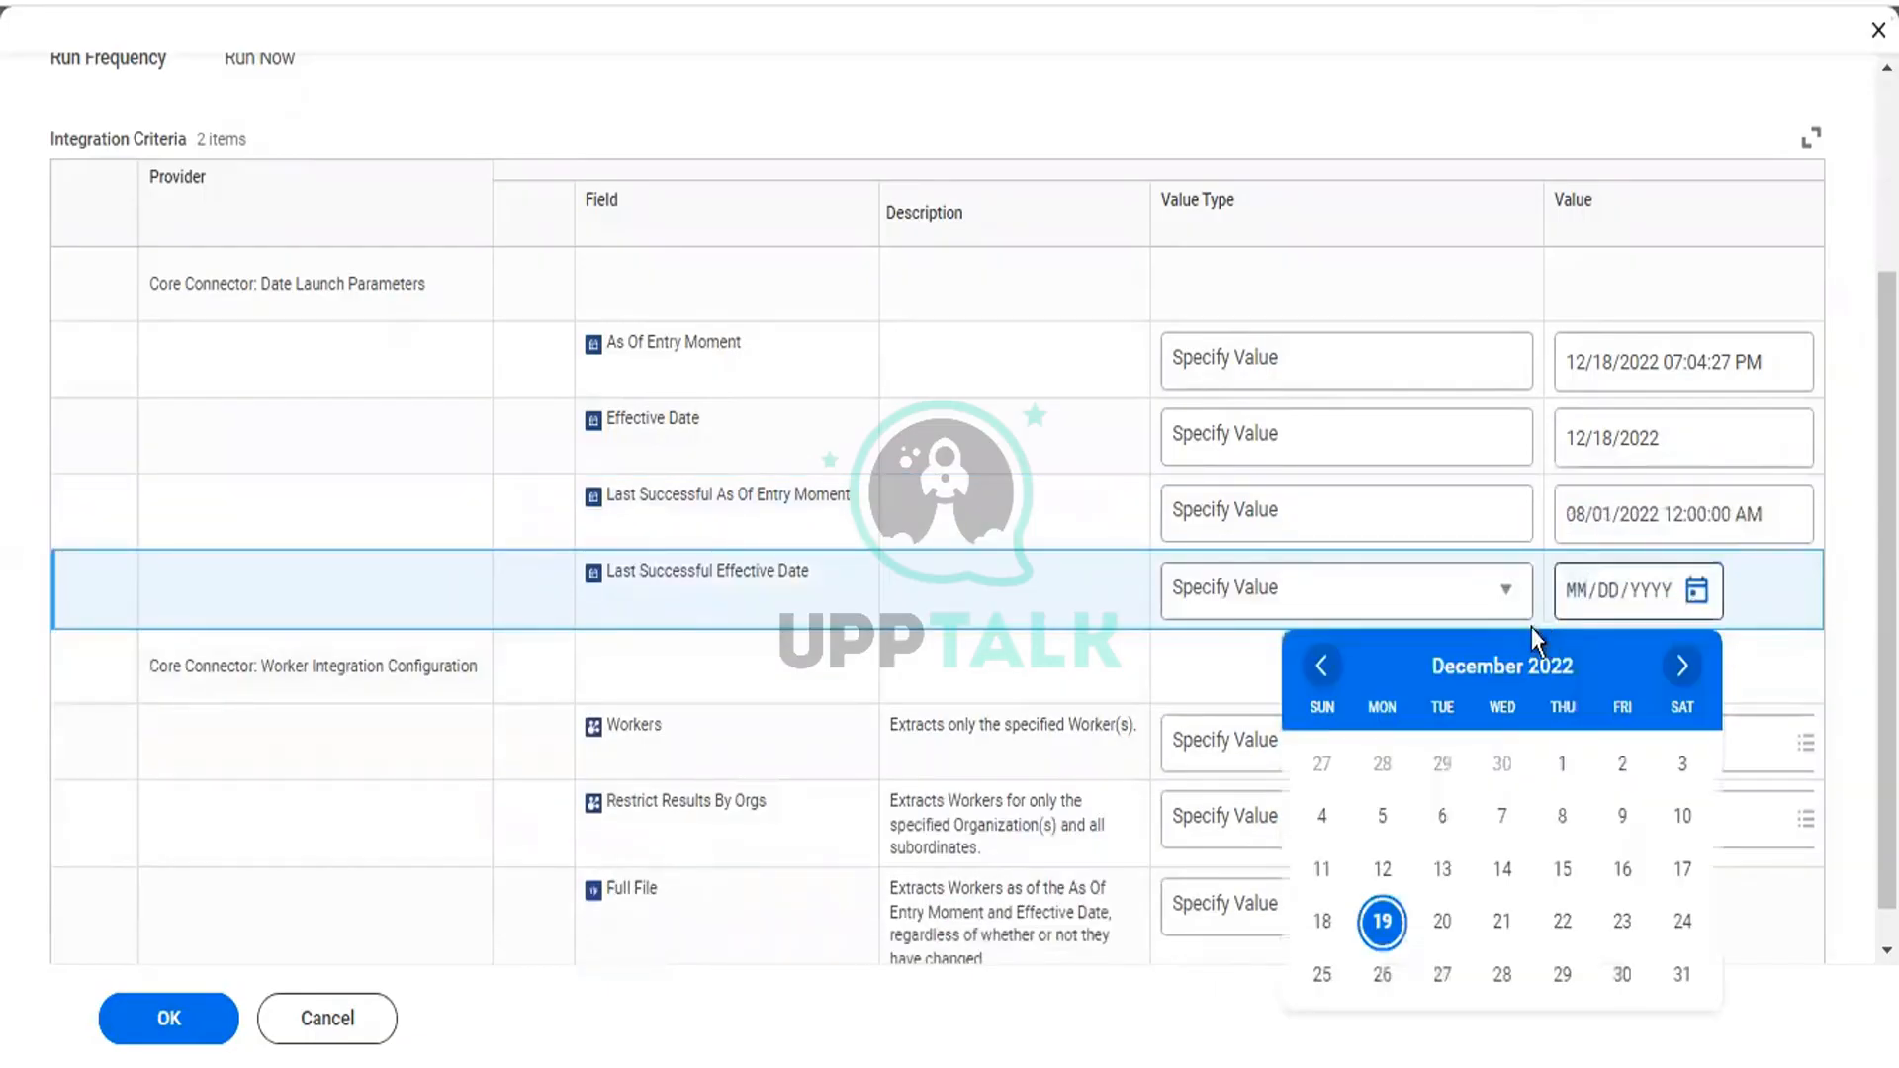
{"action": "left_click", "coordinate": [1319, 667]}
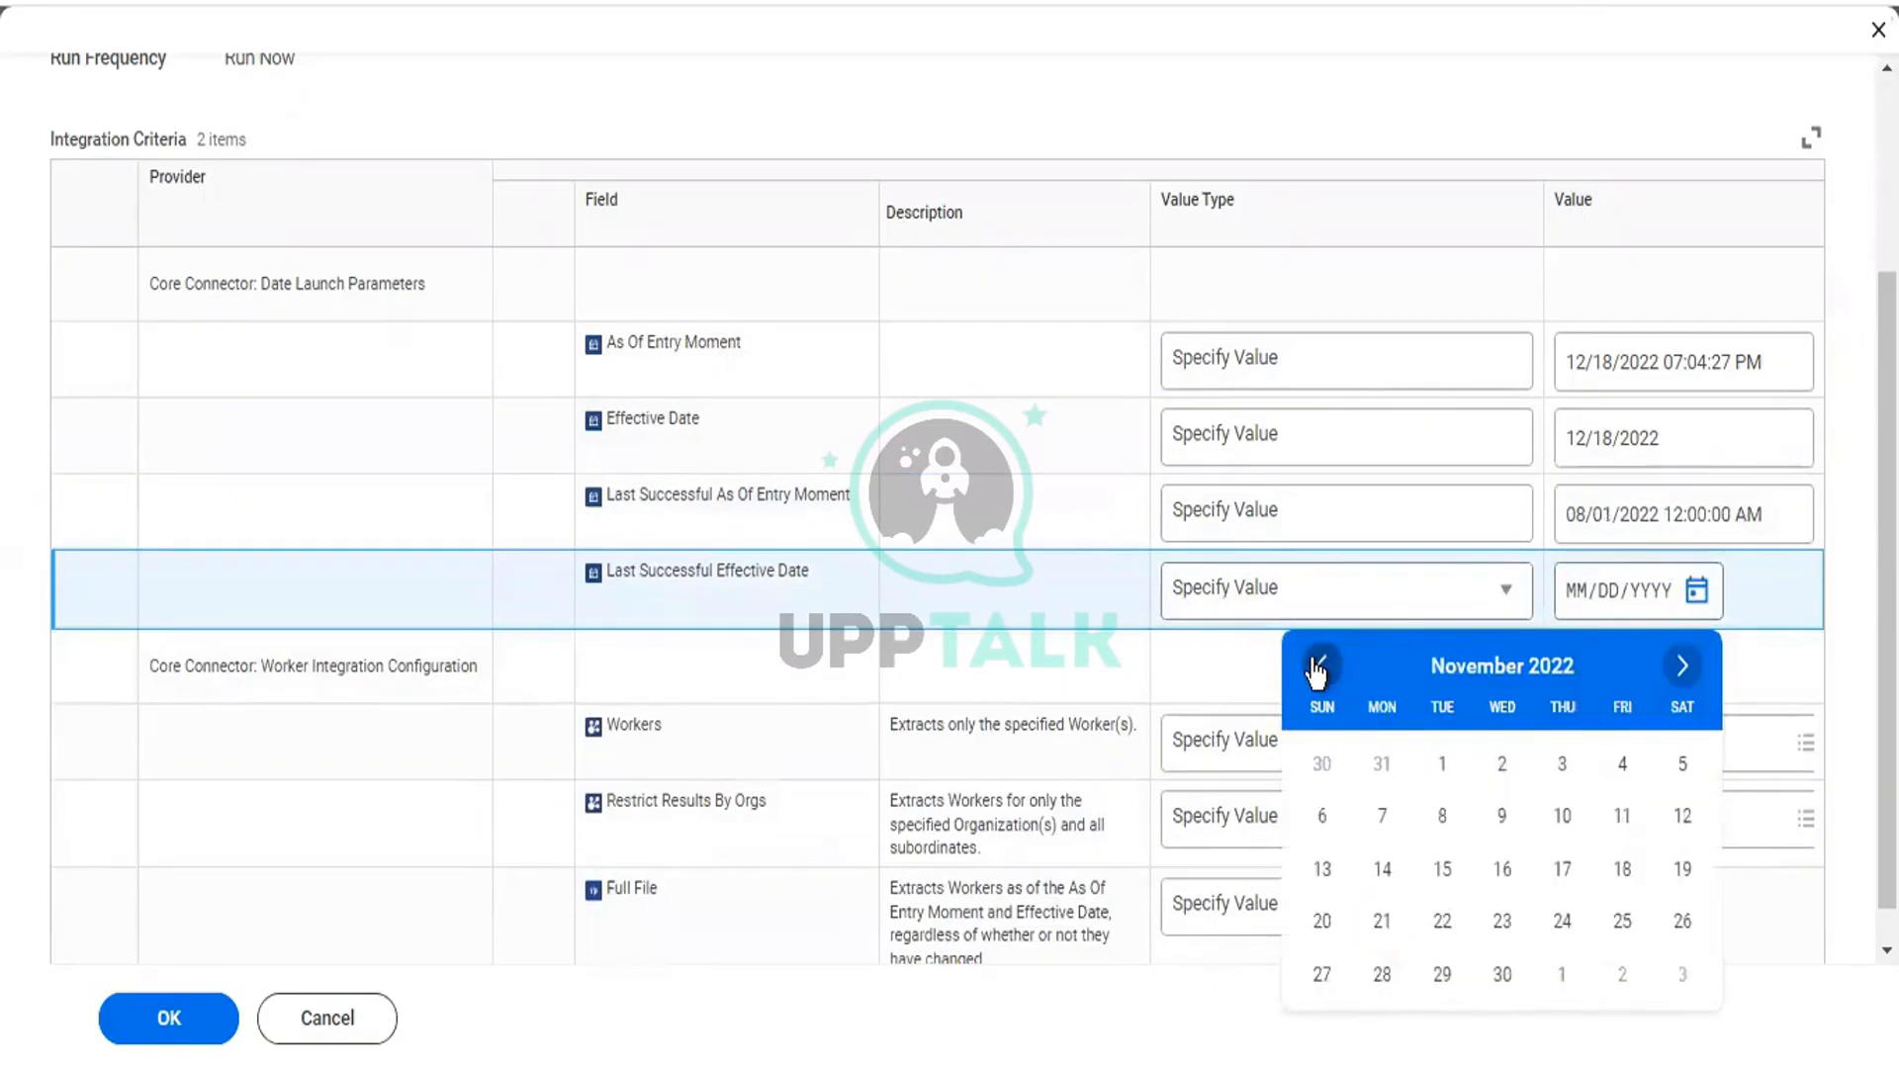
{"action": "left_click", "coordinate": [1318, 666]}
{"action": "left_click", "coordinate": [1319, 667]}
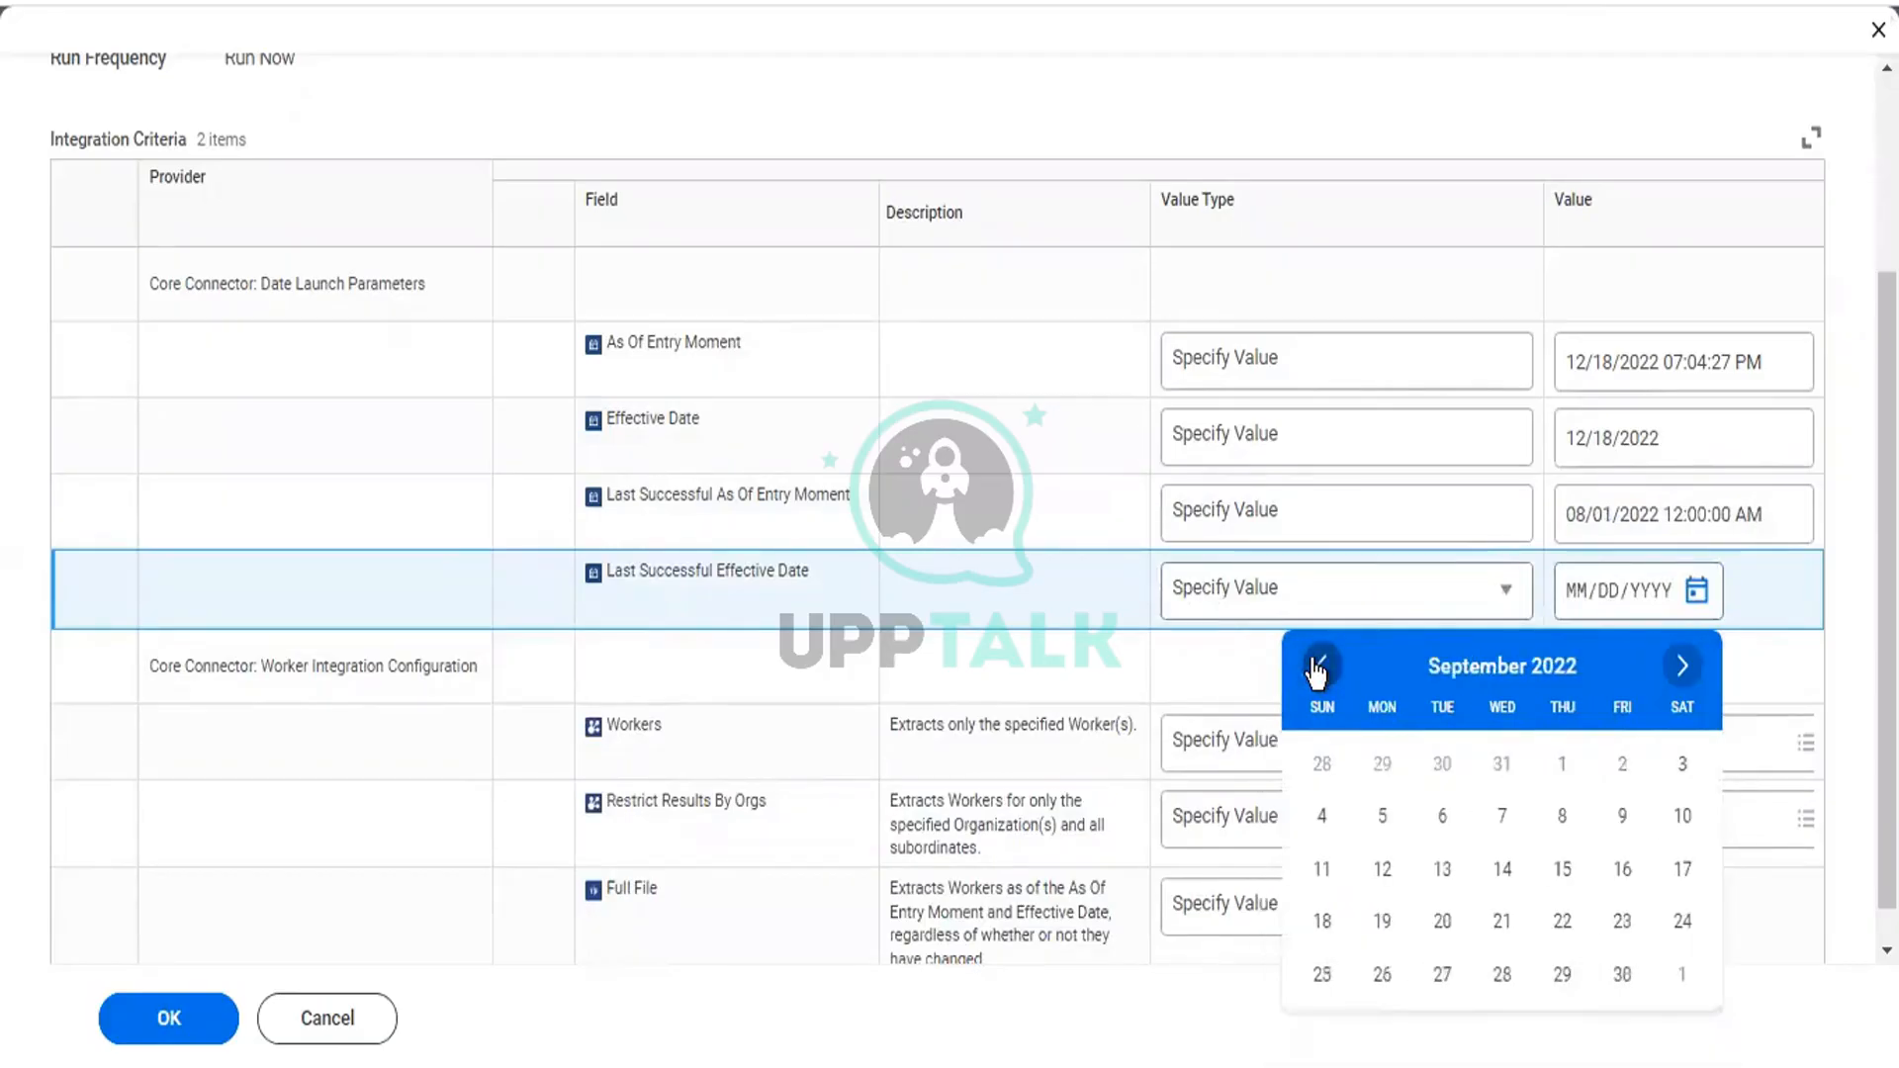
{"action": "left_click", "coordinate": [1318, 666]}
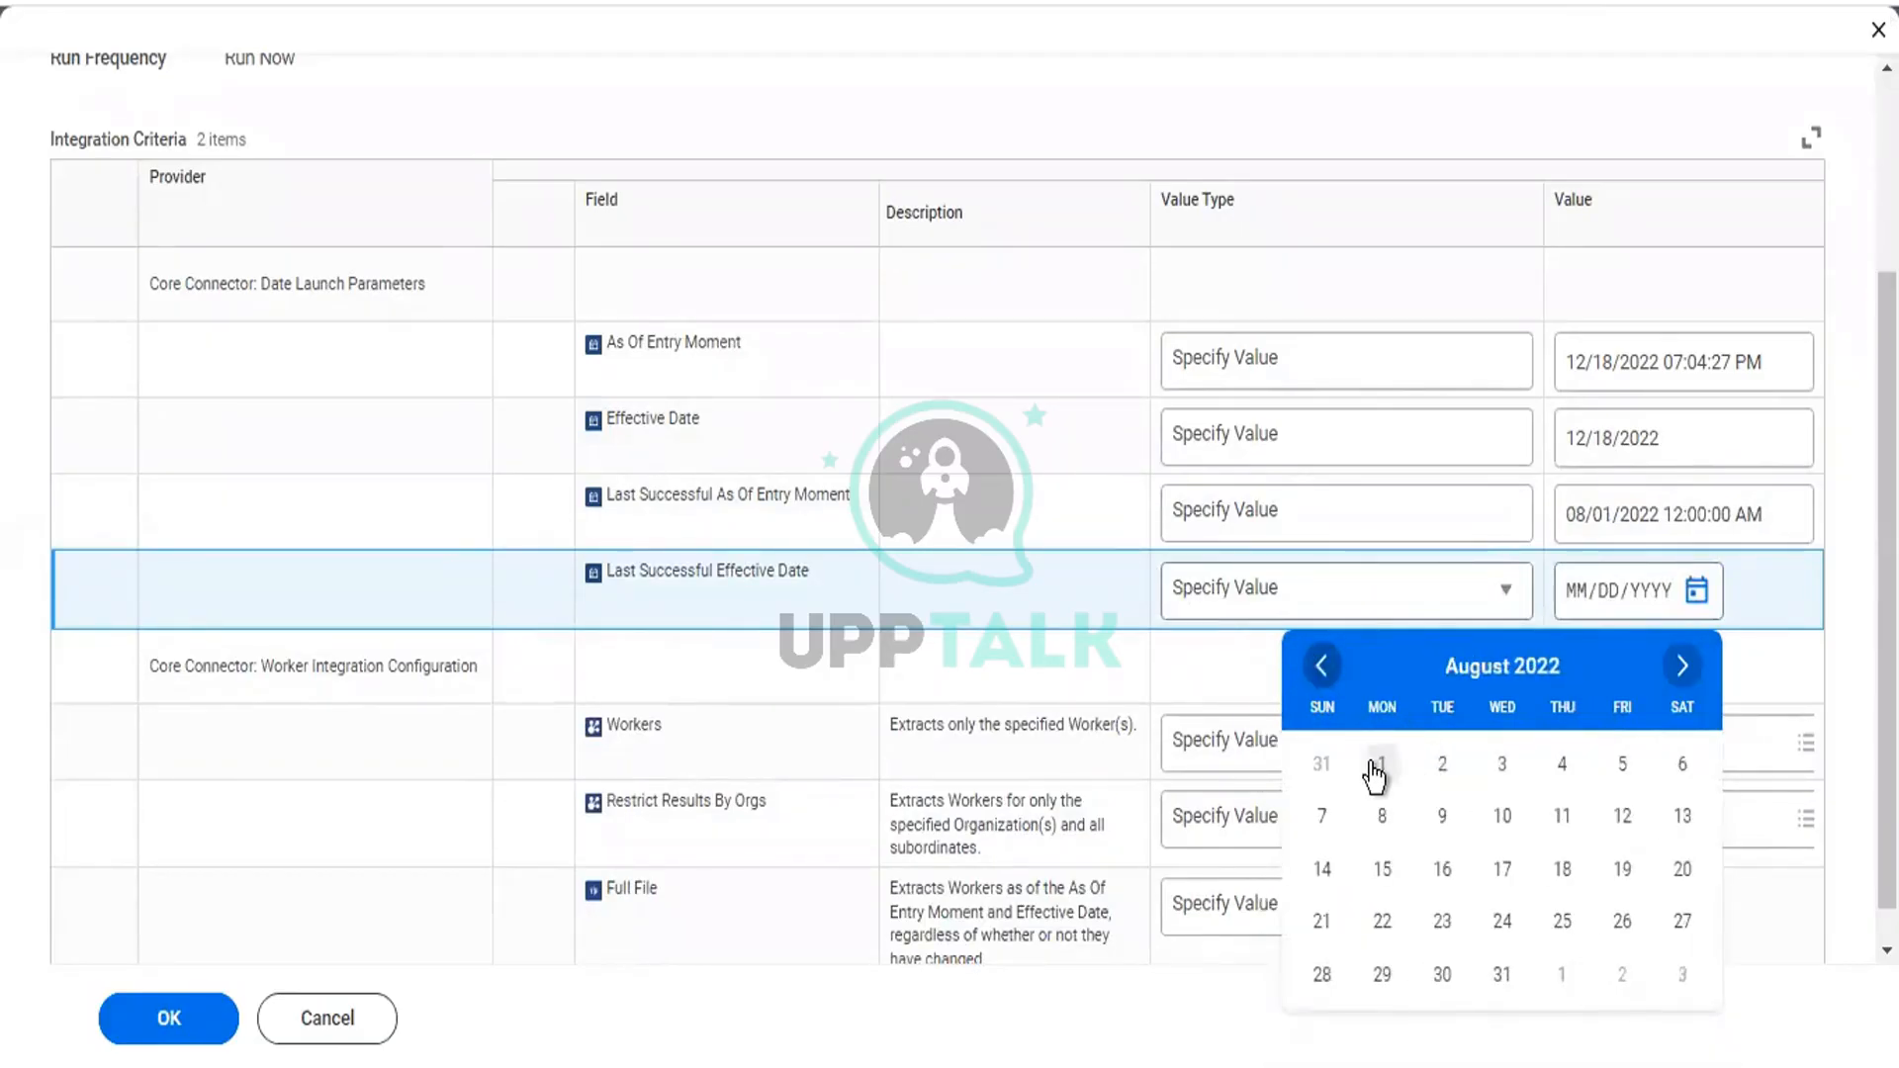
{"action": "left_click", "coordinate": [1382, 766]}
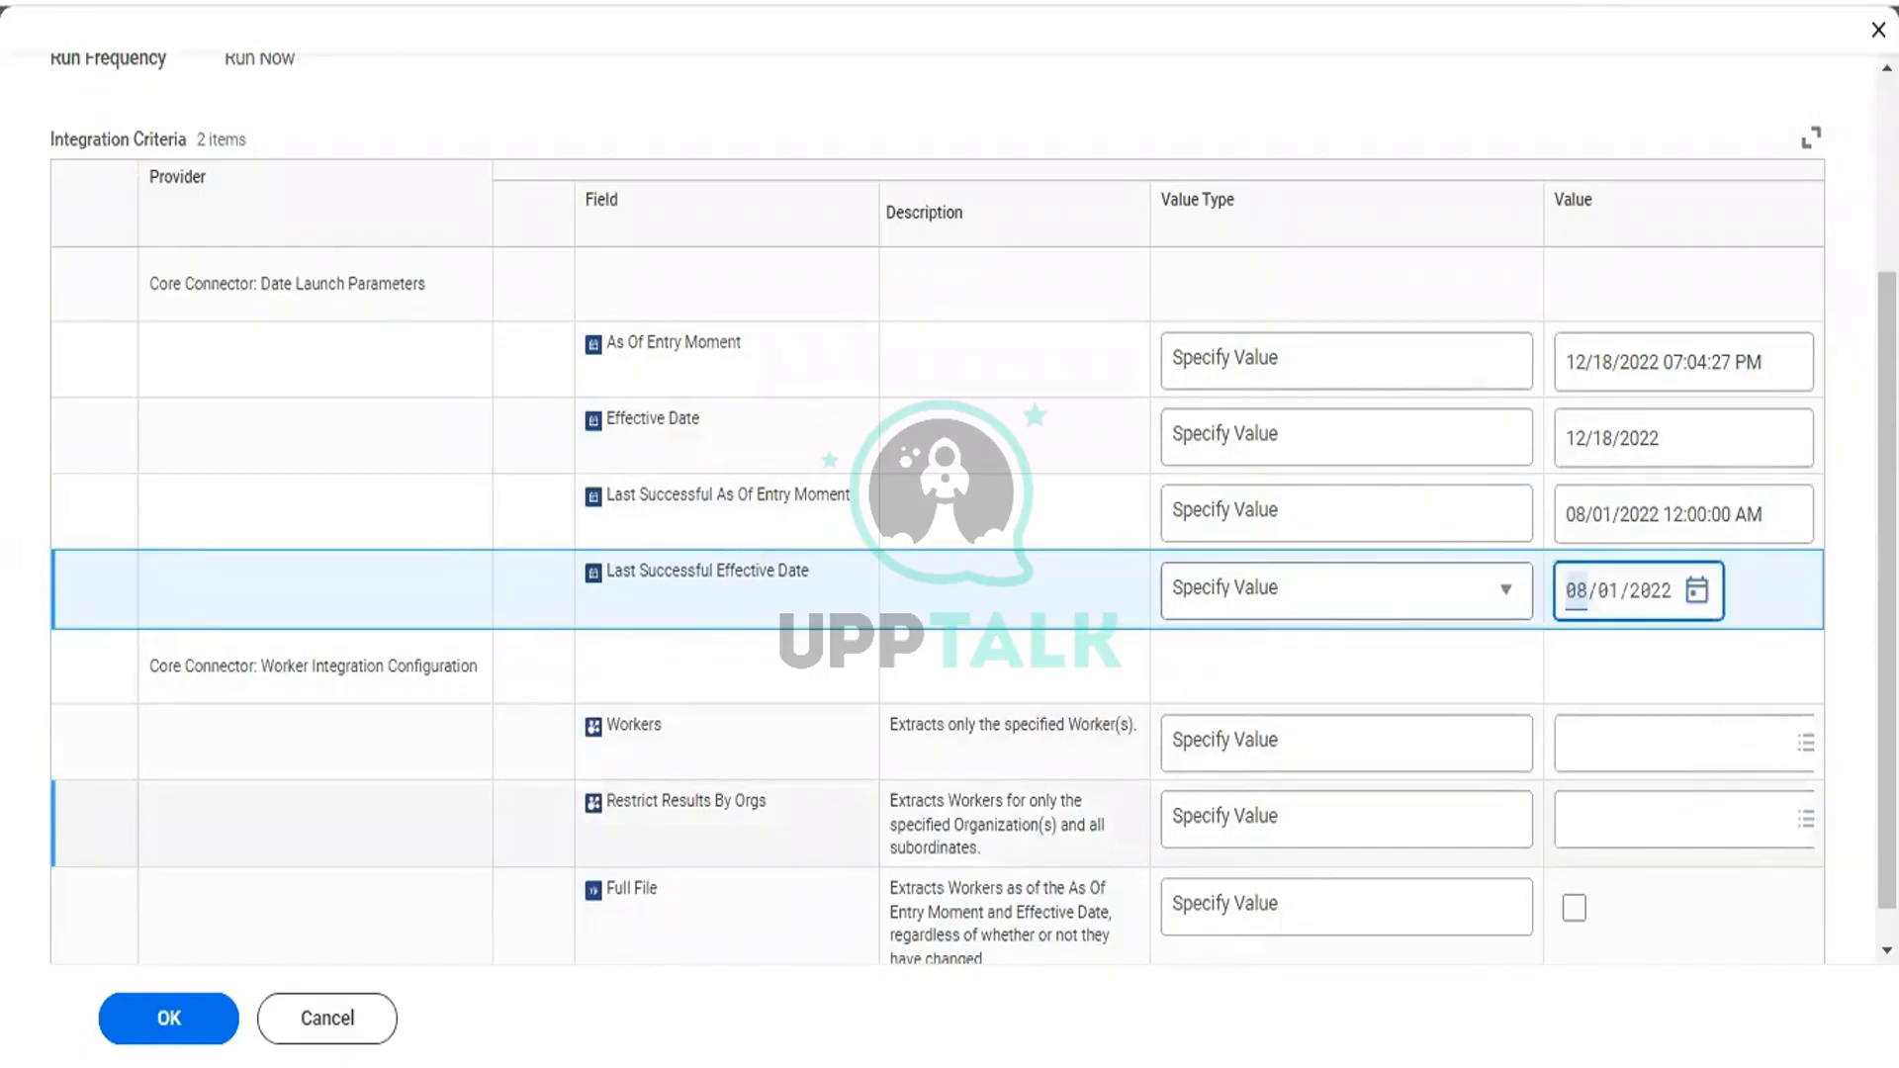
Step: Enable the Full File option, leave the Workers criterion empty, and submit the integration run
{"action": "scroll", "coordinate": [938, 509], "scroll_direction": "down", "scroll_amount": 1}
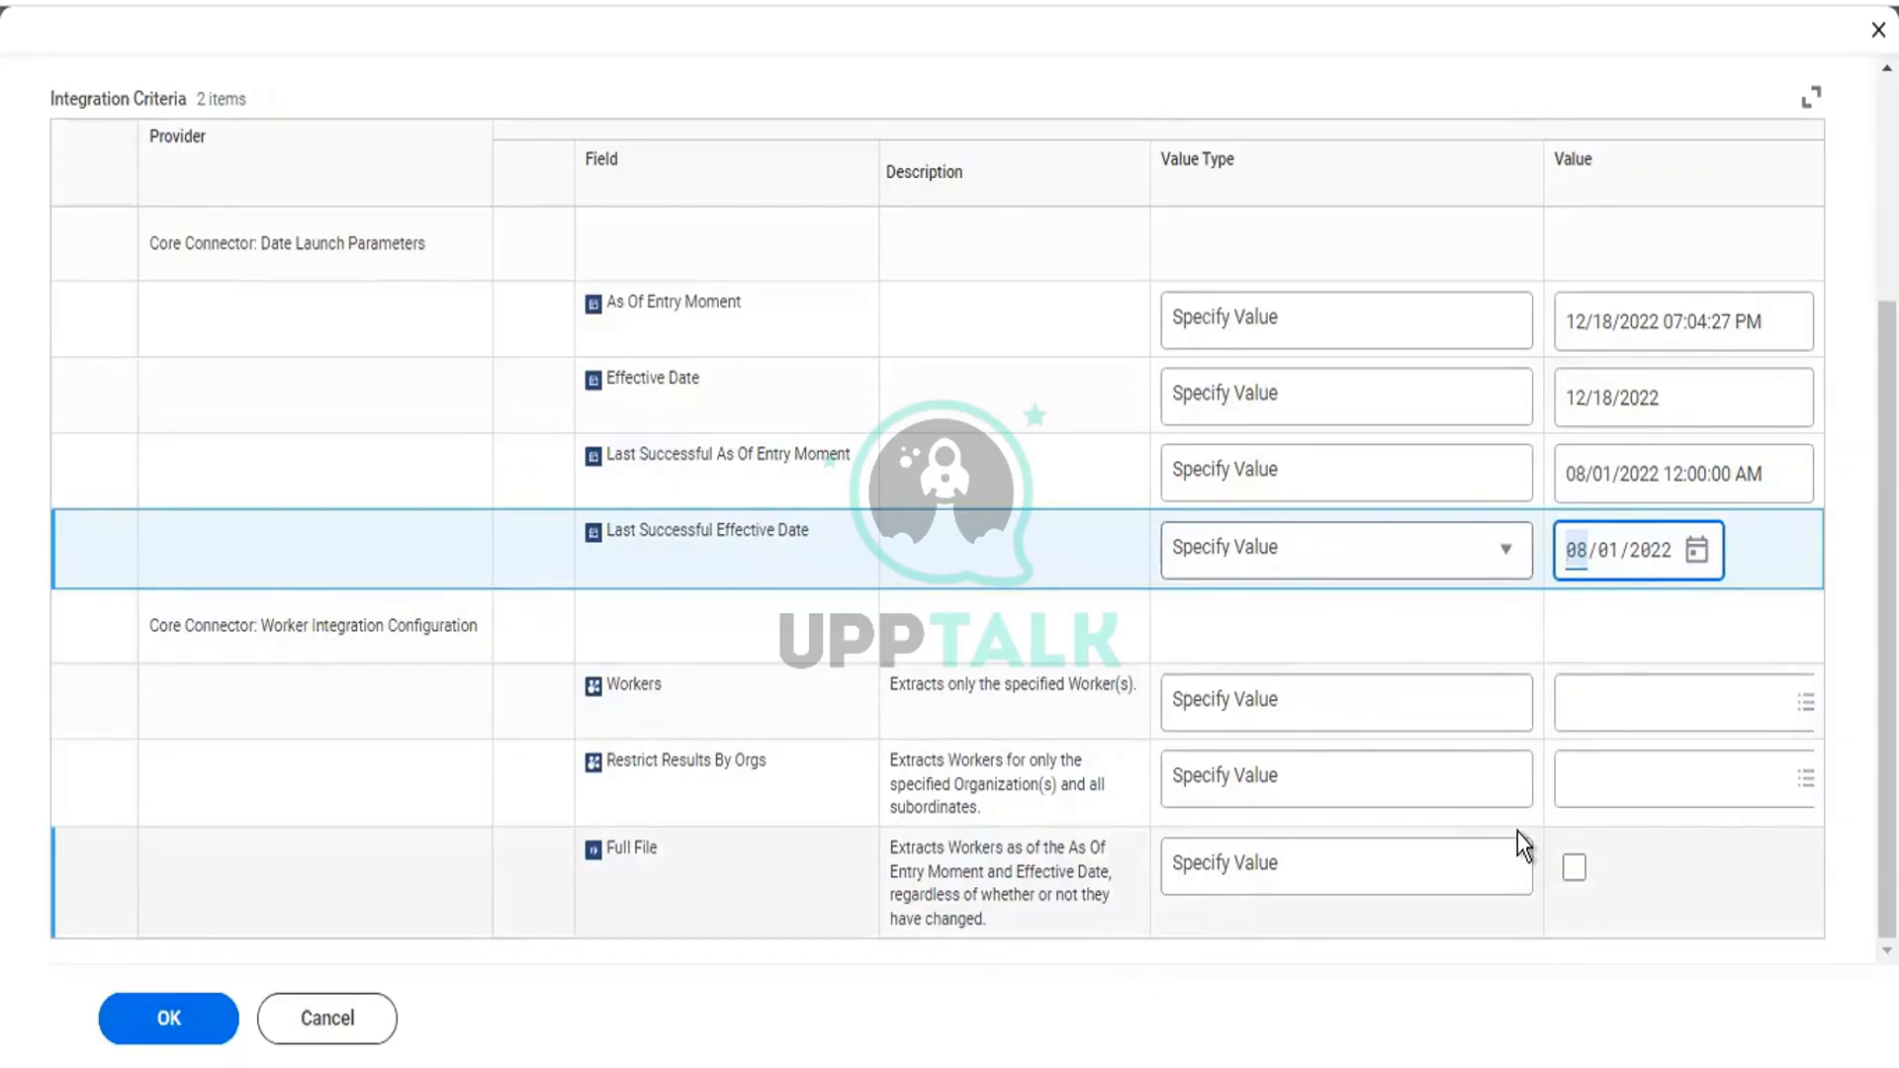
{"action": "left_click", "coordinate": [1574, 874]}
{"action": "left_click", "coordinate": [1574, 871]}
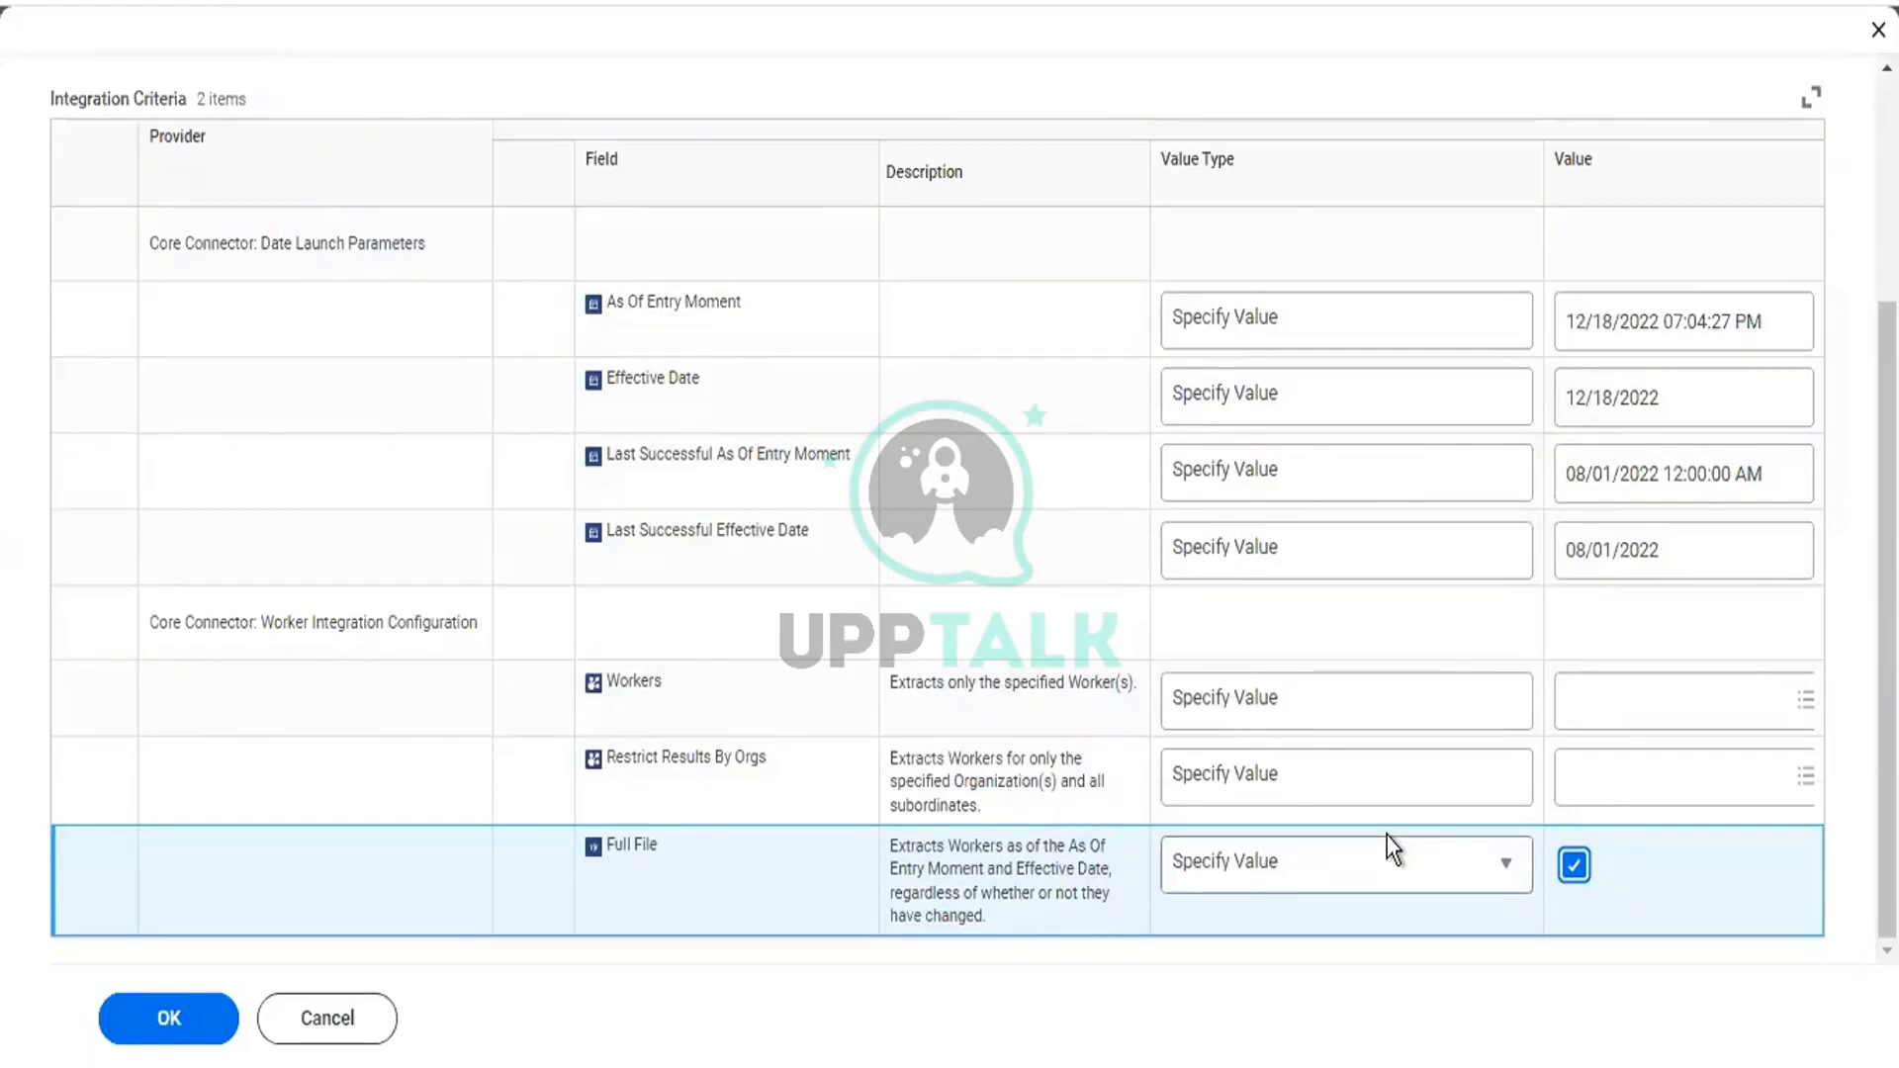
{"action": "left_click", "coordinate": [1662, 725]}
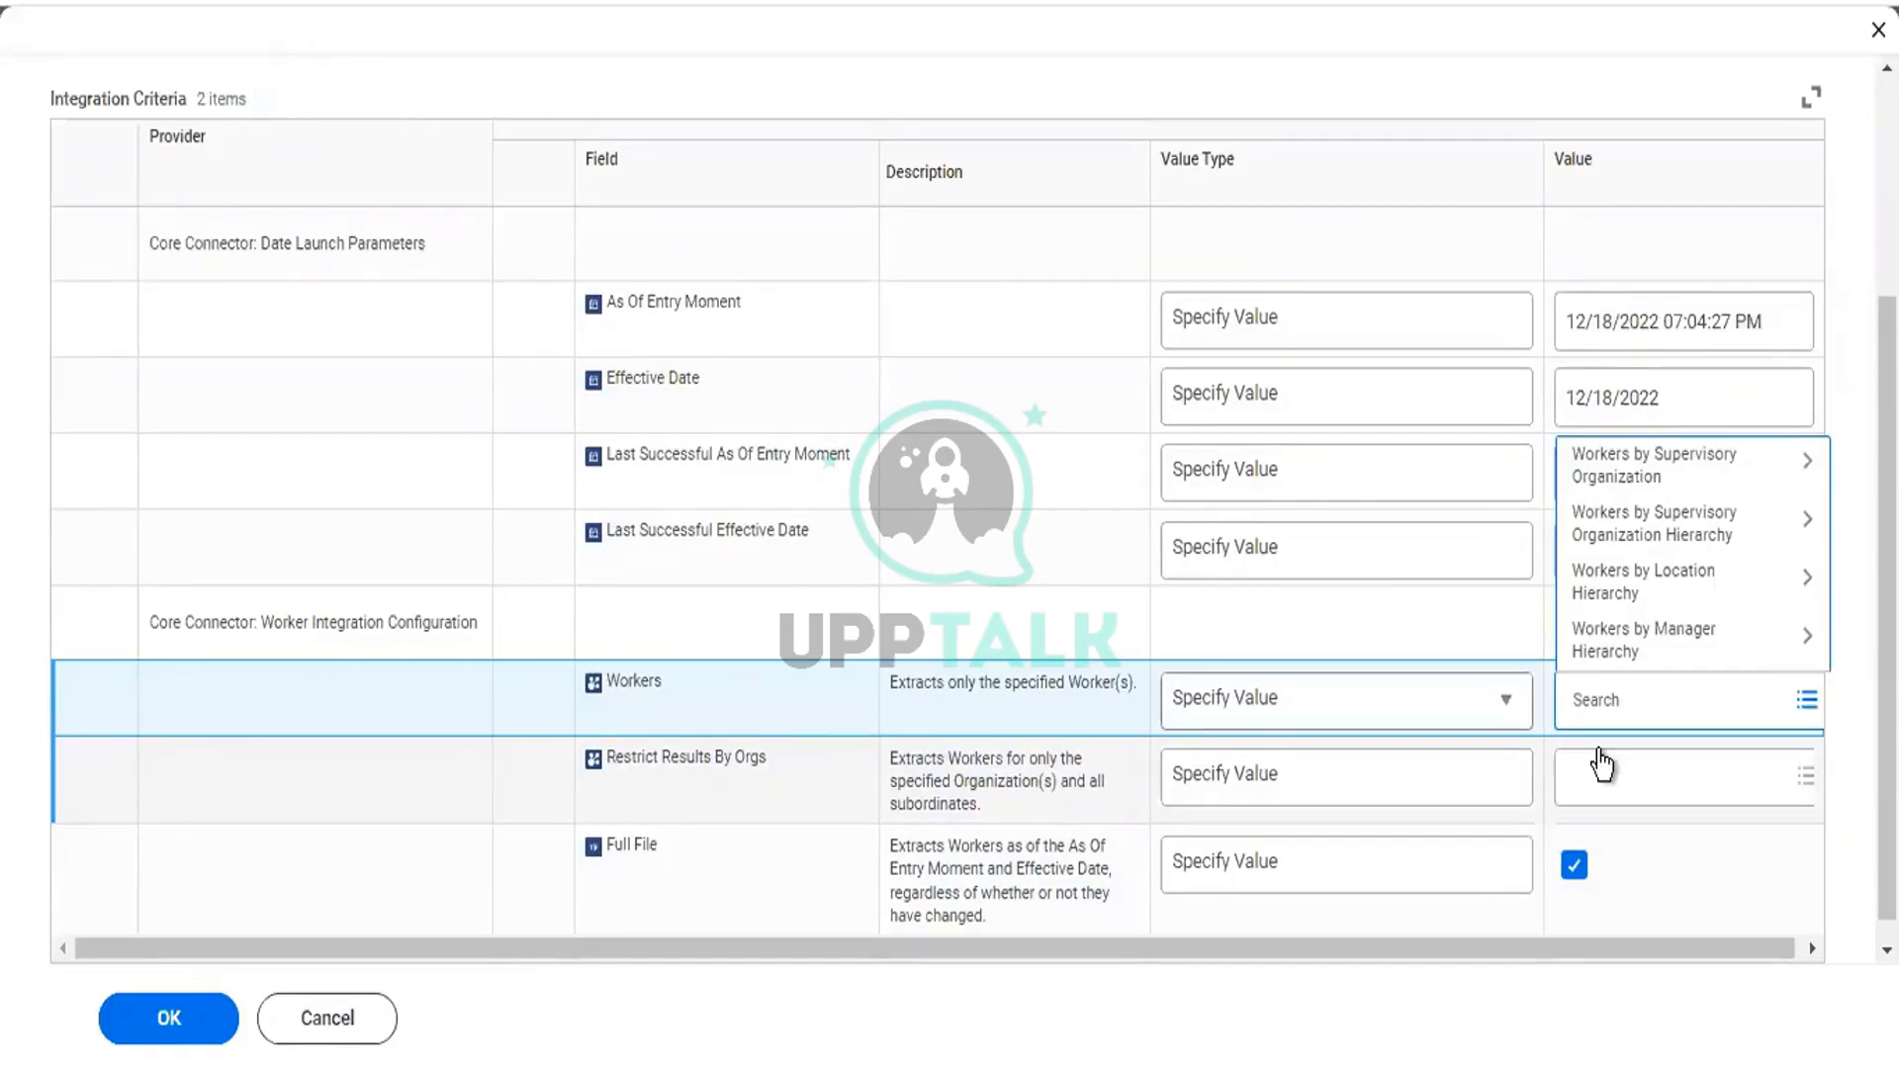
{"action": "left_click", "coordinate": [1571, 868]}
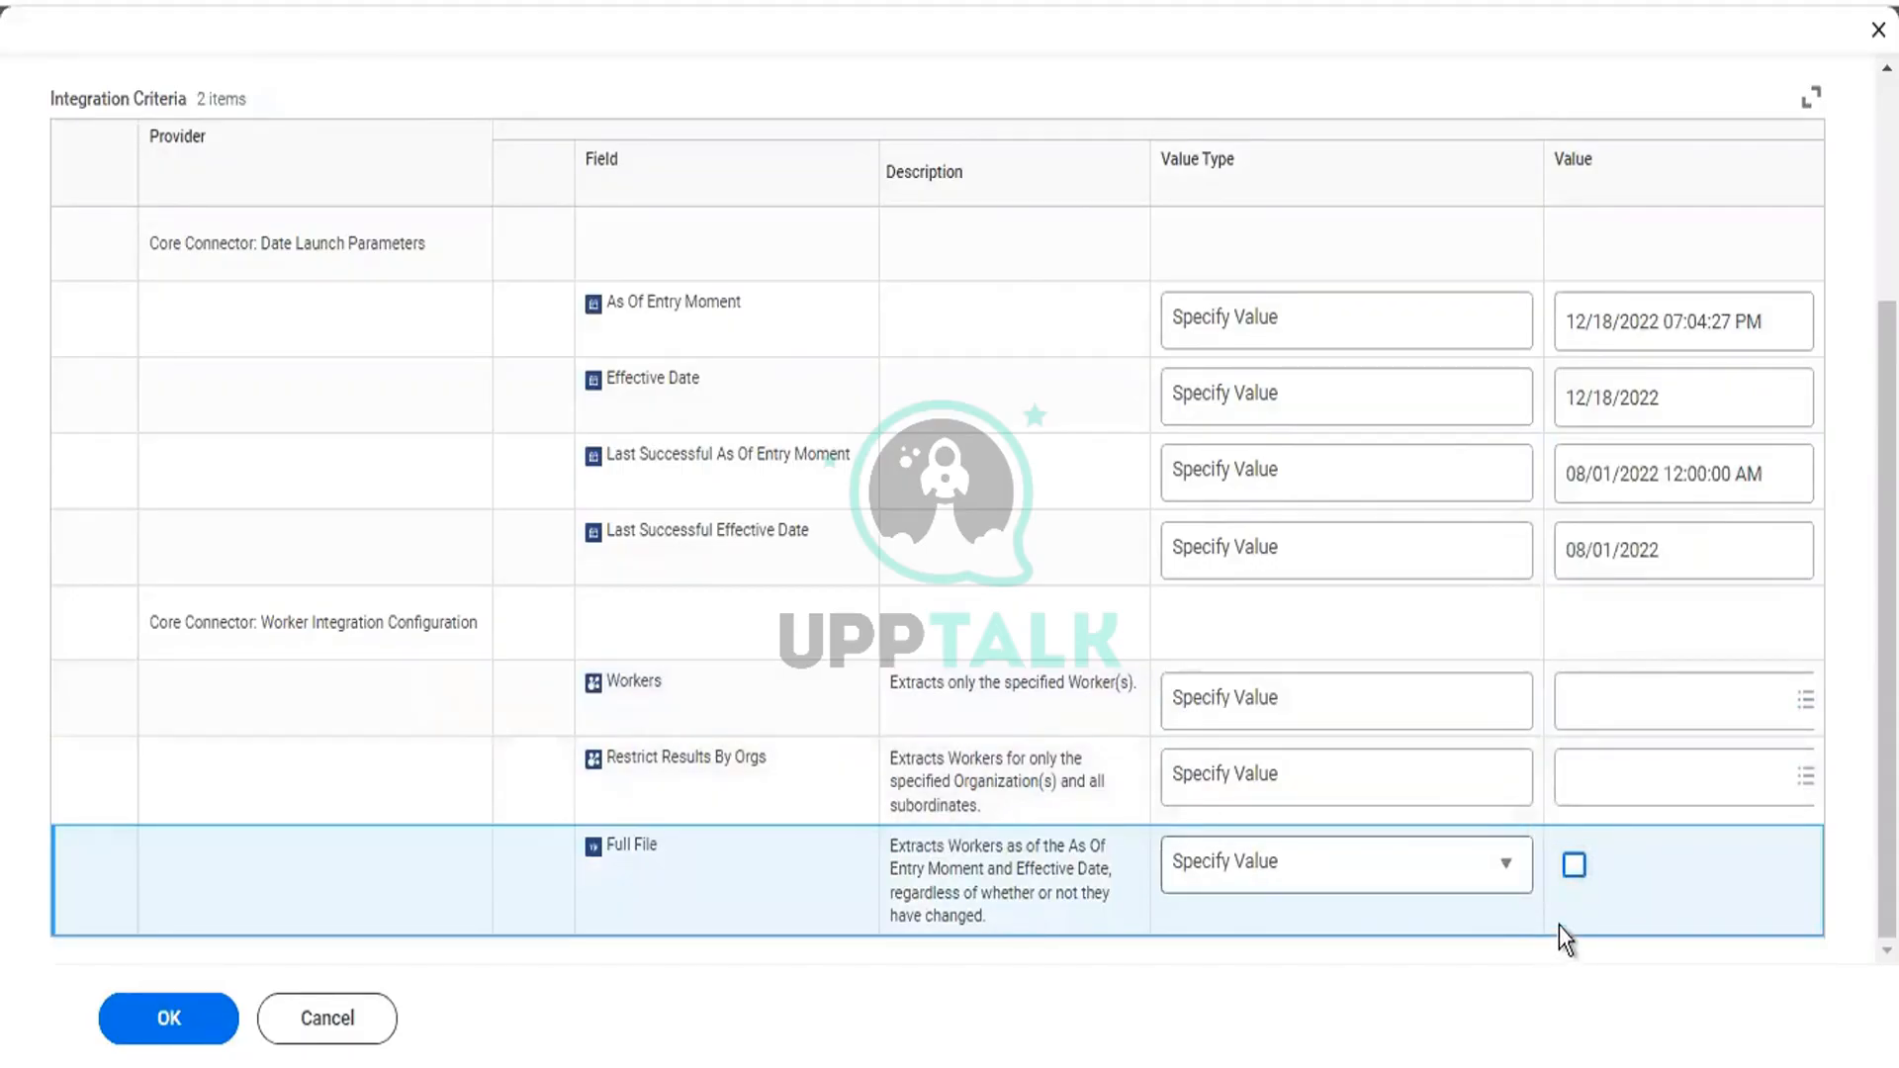
{"action": "left_click", "coordinate": [1574, 863]}
{"action": "left_click", "coordinate": [212, 1011]}
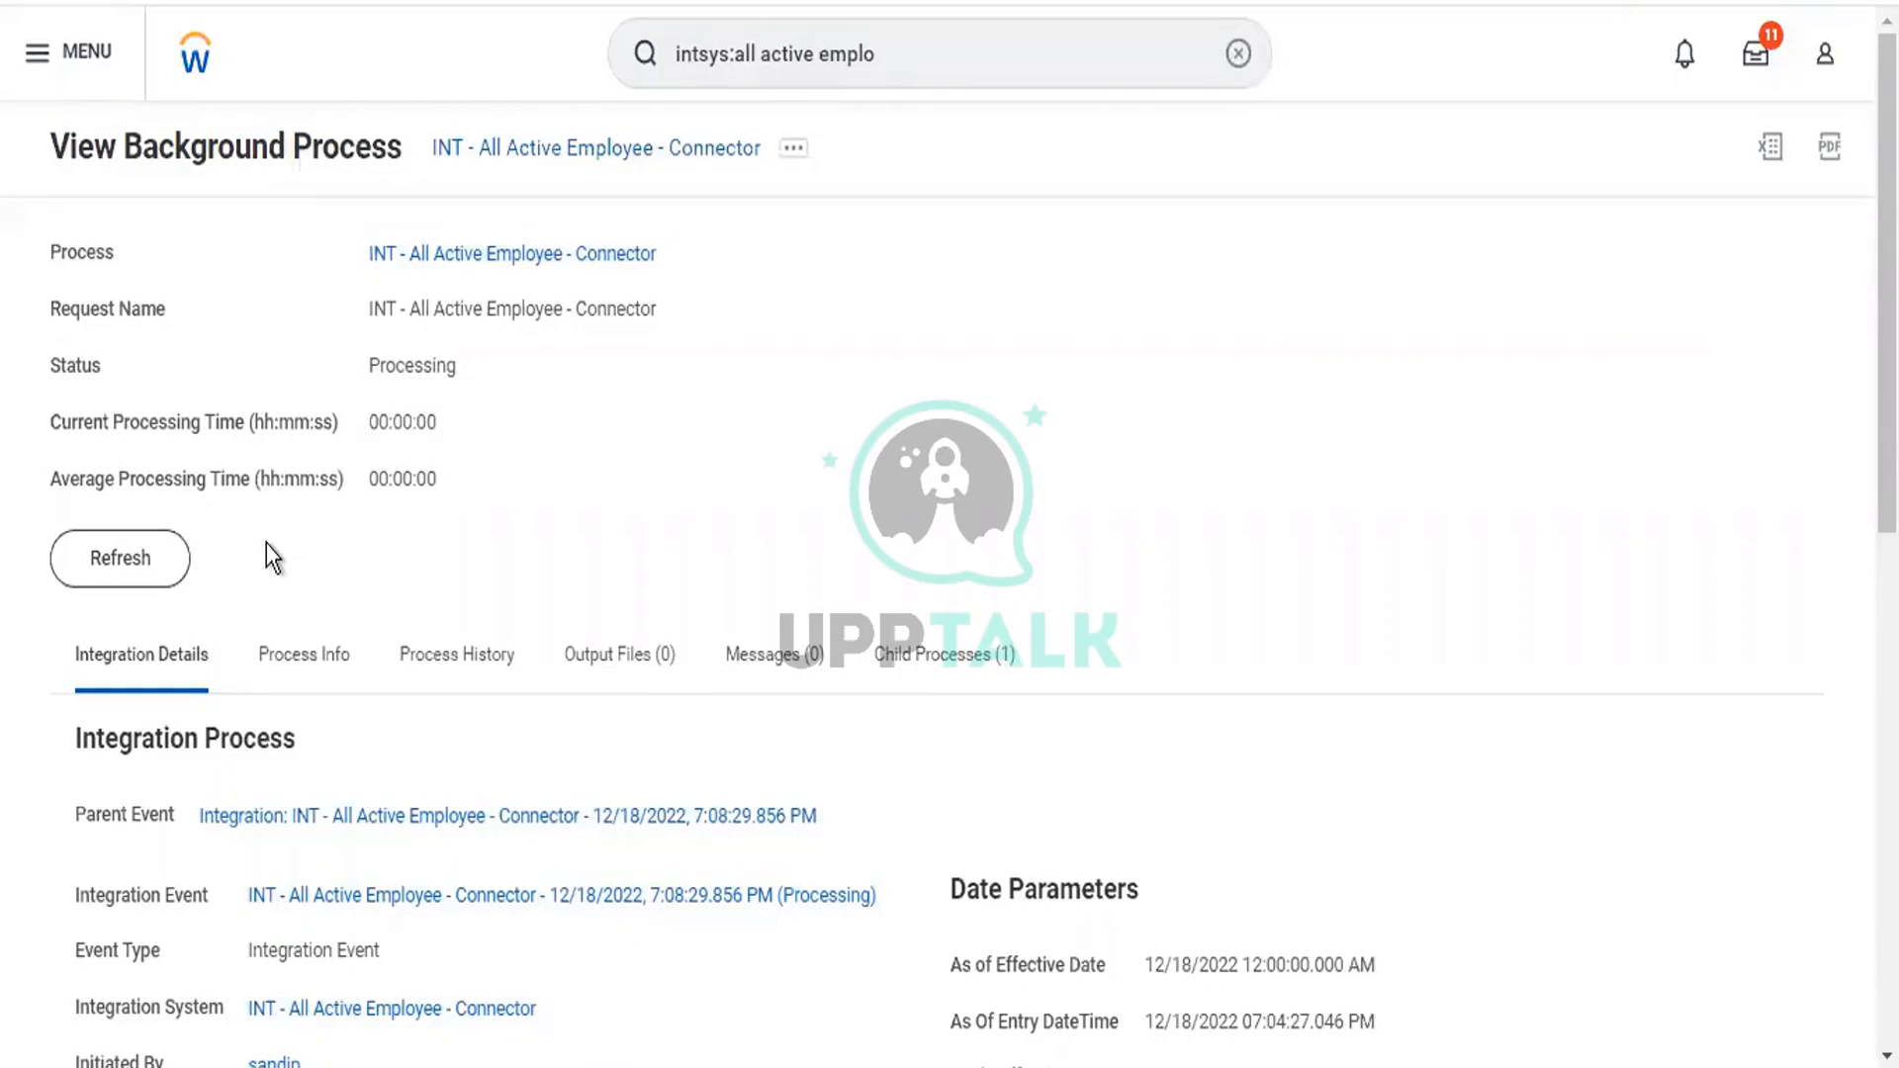
Step: Refresh the background process and review its integration details, date parameters, child processes and integration event parameters
{"action": "left_click", "coordinate": [168, 572]}
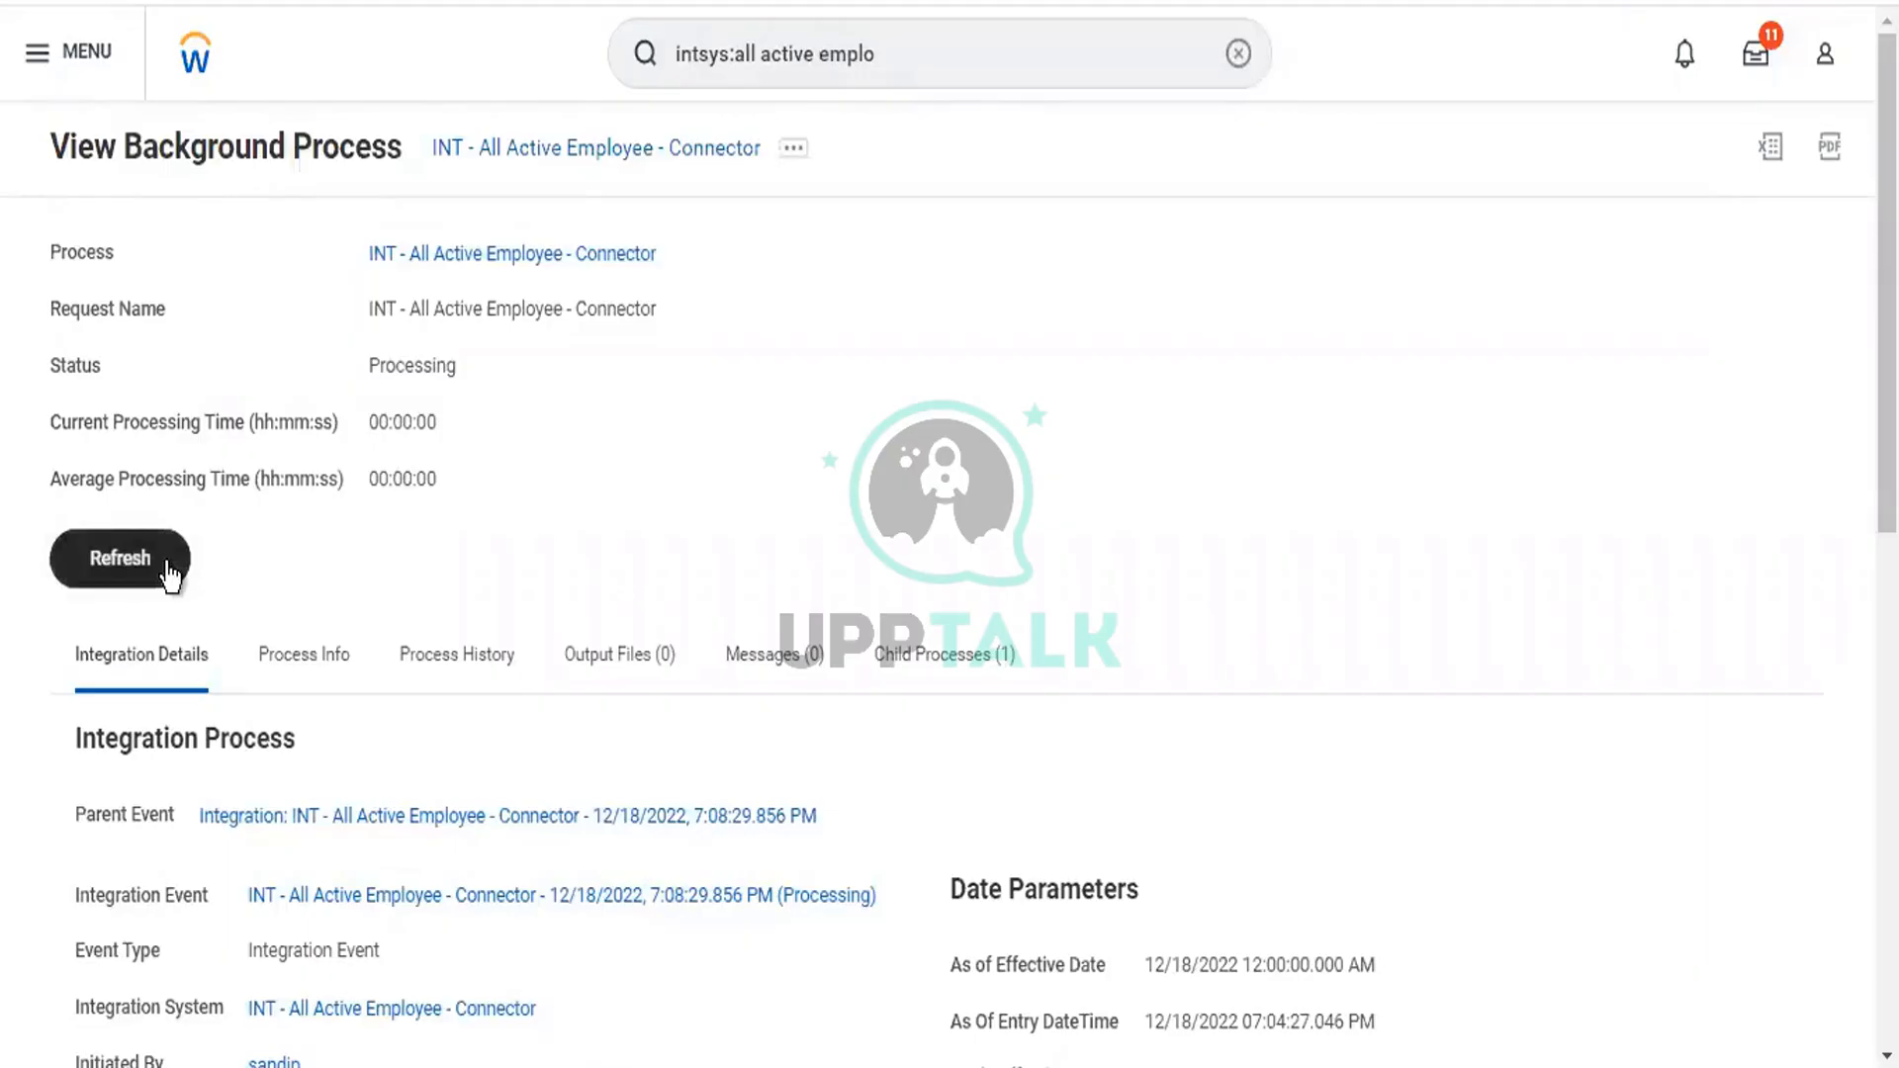
{"action": "left_click", "coordinate": [168, 572]}
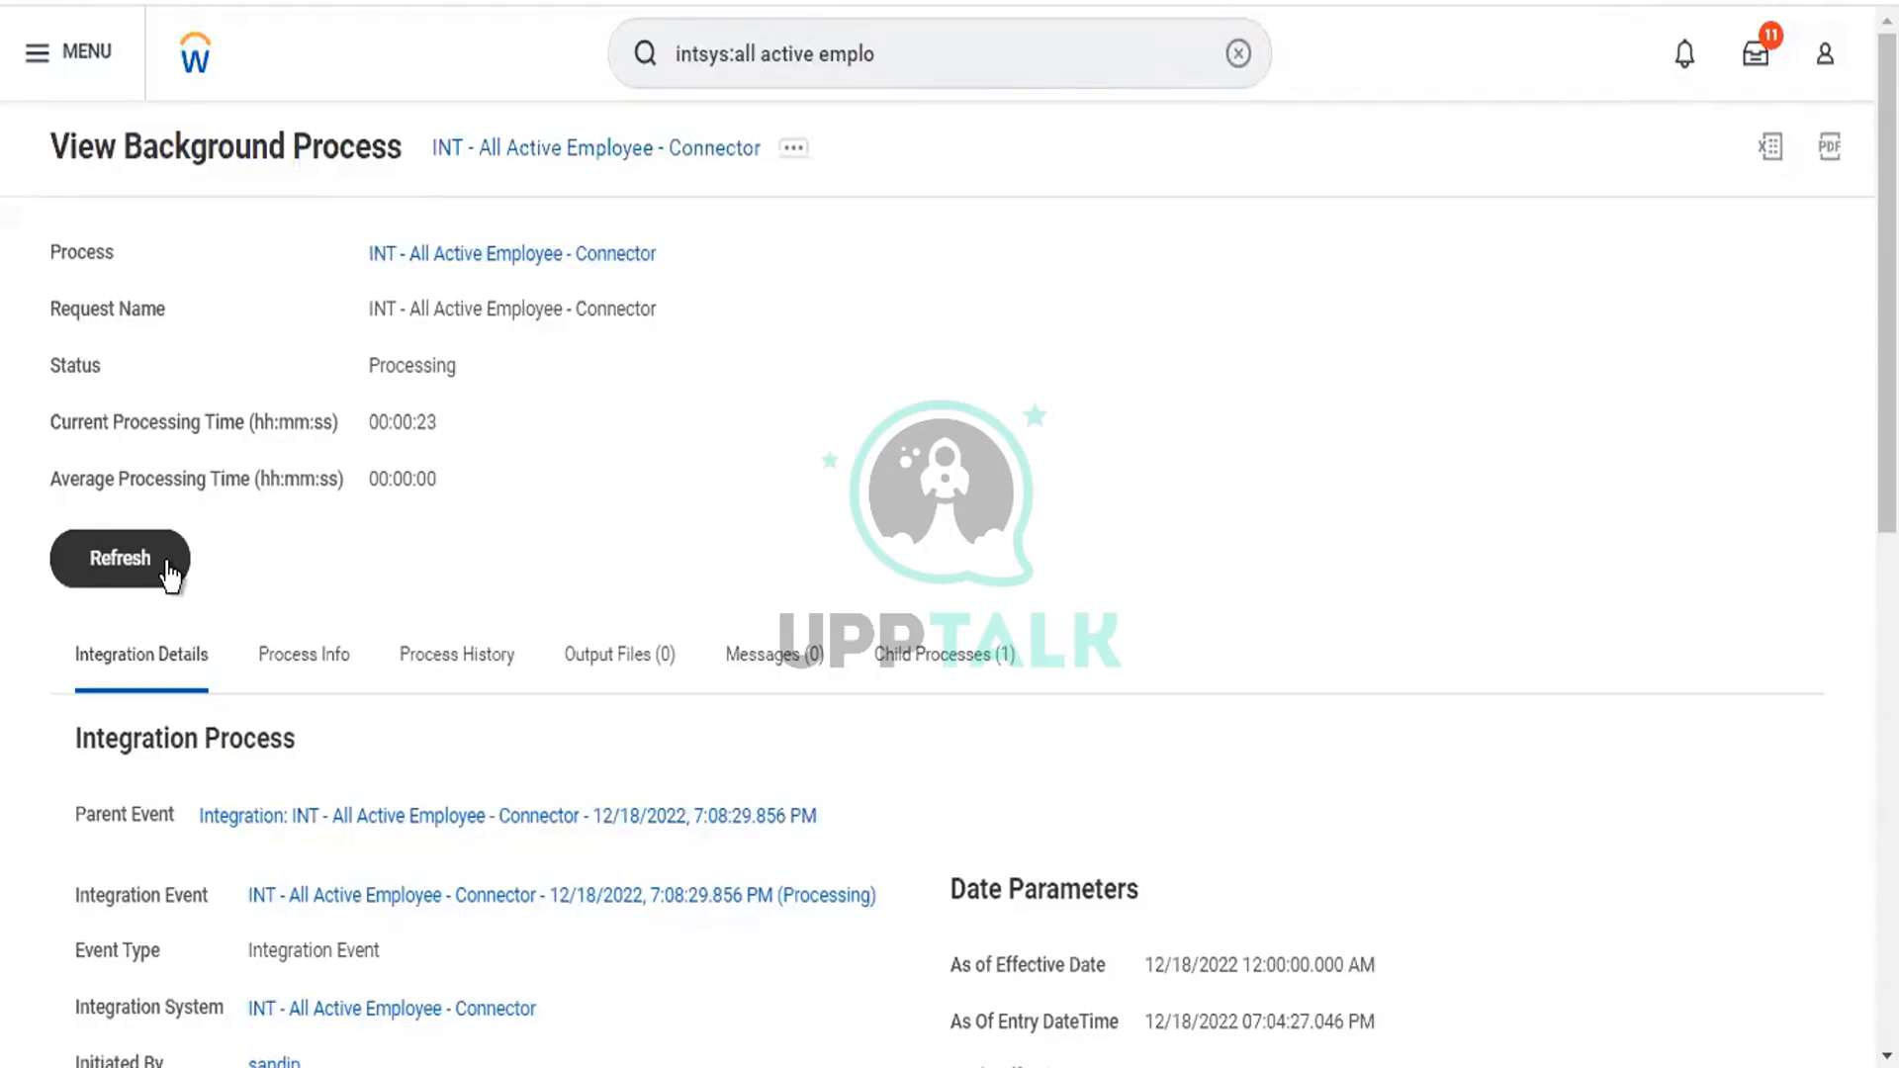
{"action": "left_click", "coordinate": [170, 574]}
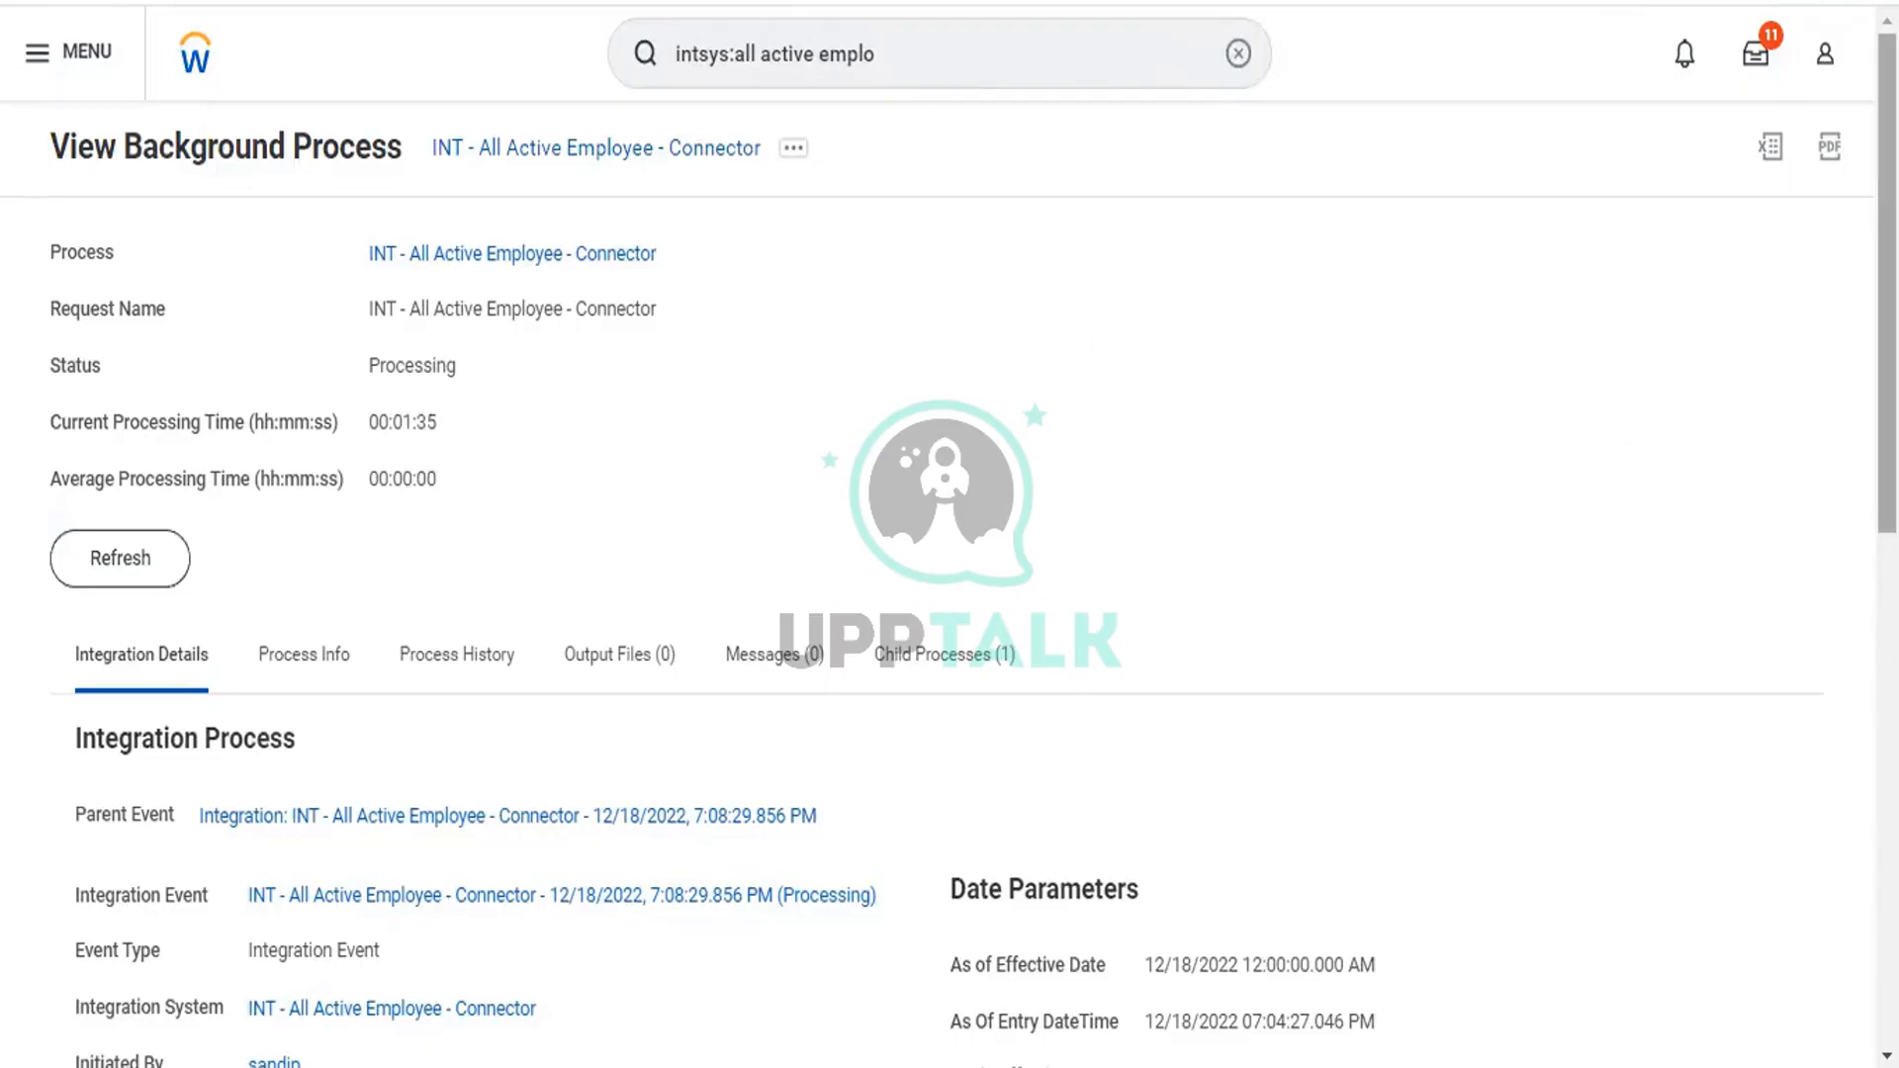
{"action": "scroll", "coordinate": [936, 535], "scroll_direction": "down", "scroll_amount": 4}
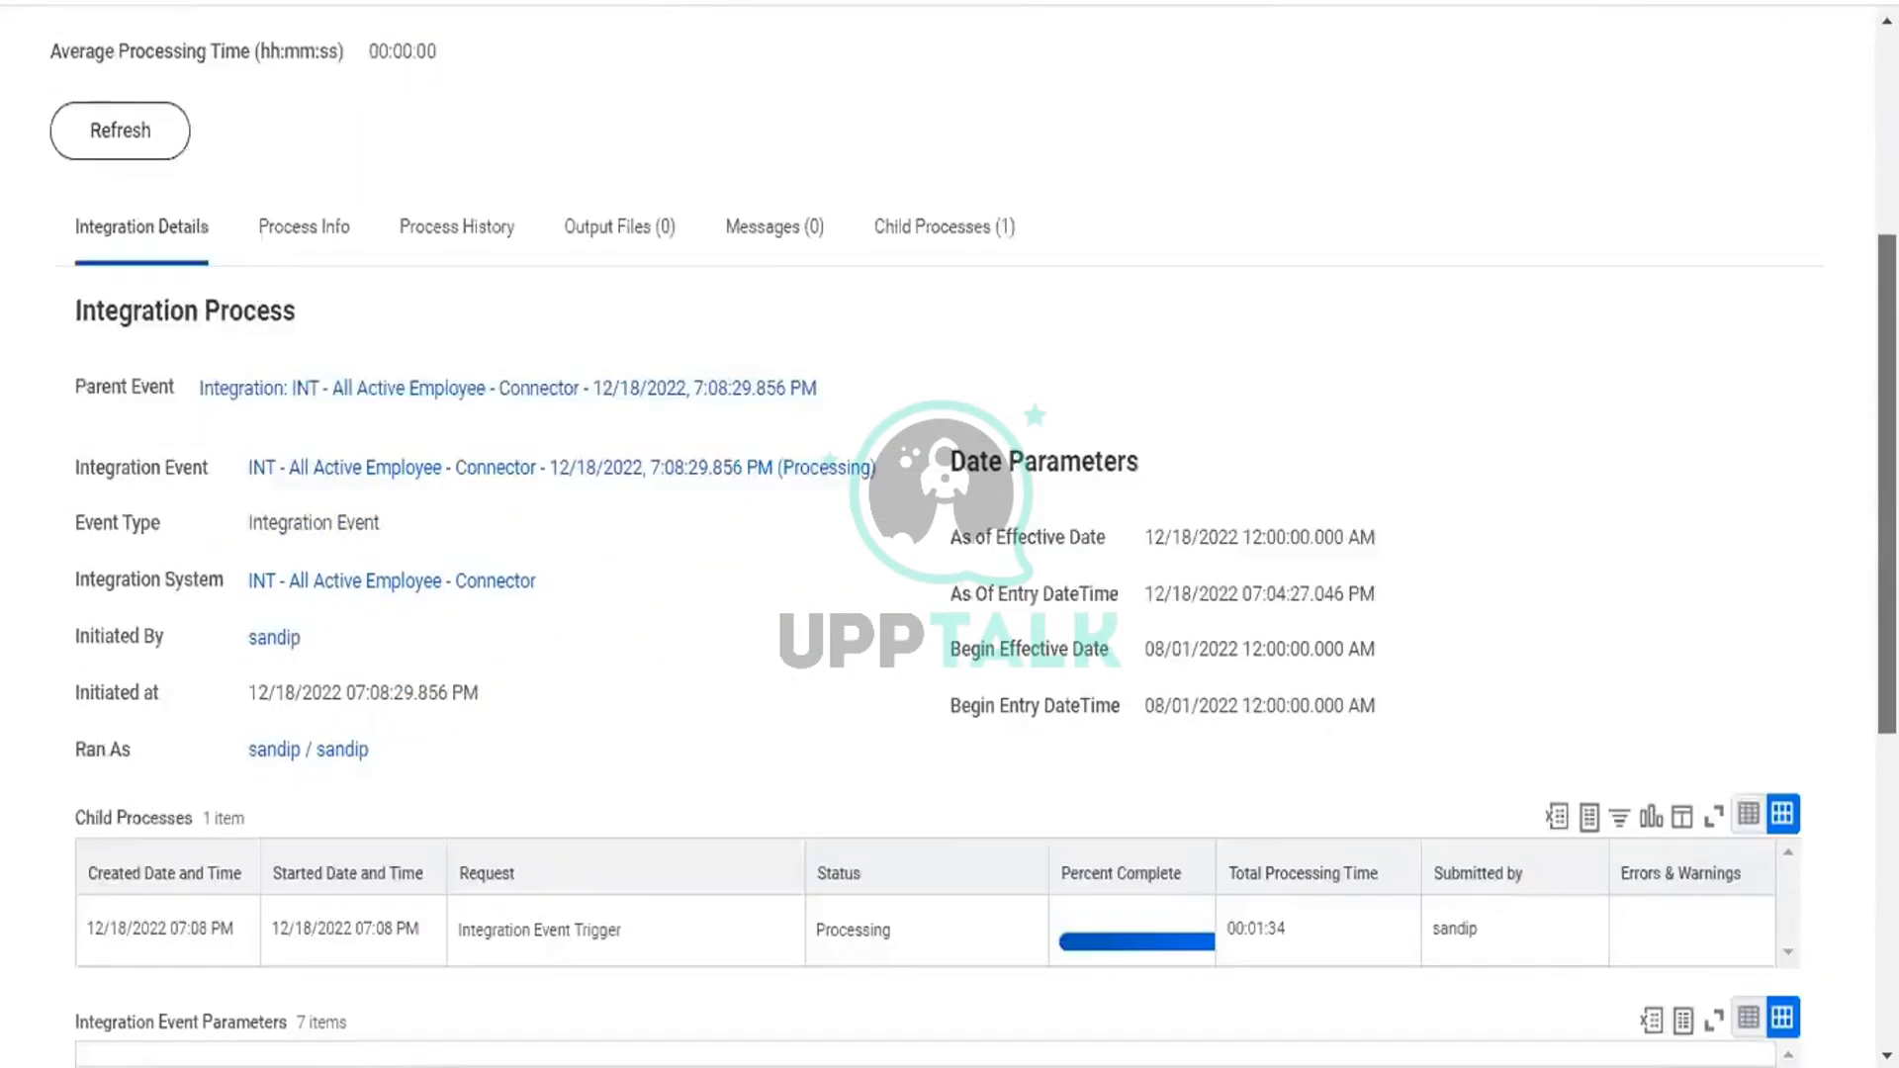
{"action": "scroll", "coordinate": [935, 534], "scroll_direction": "down", "scroll_amount": 5}
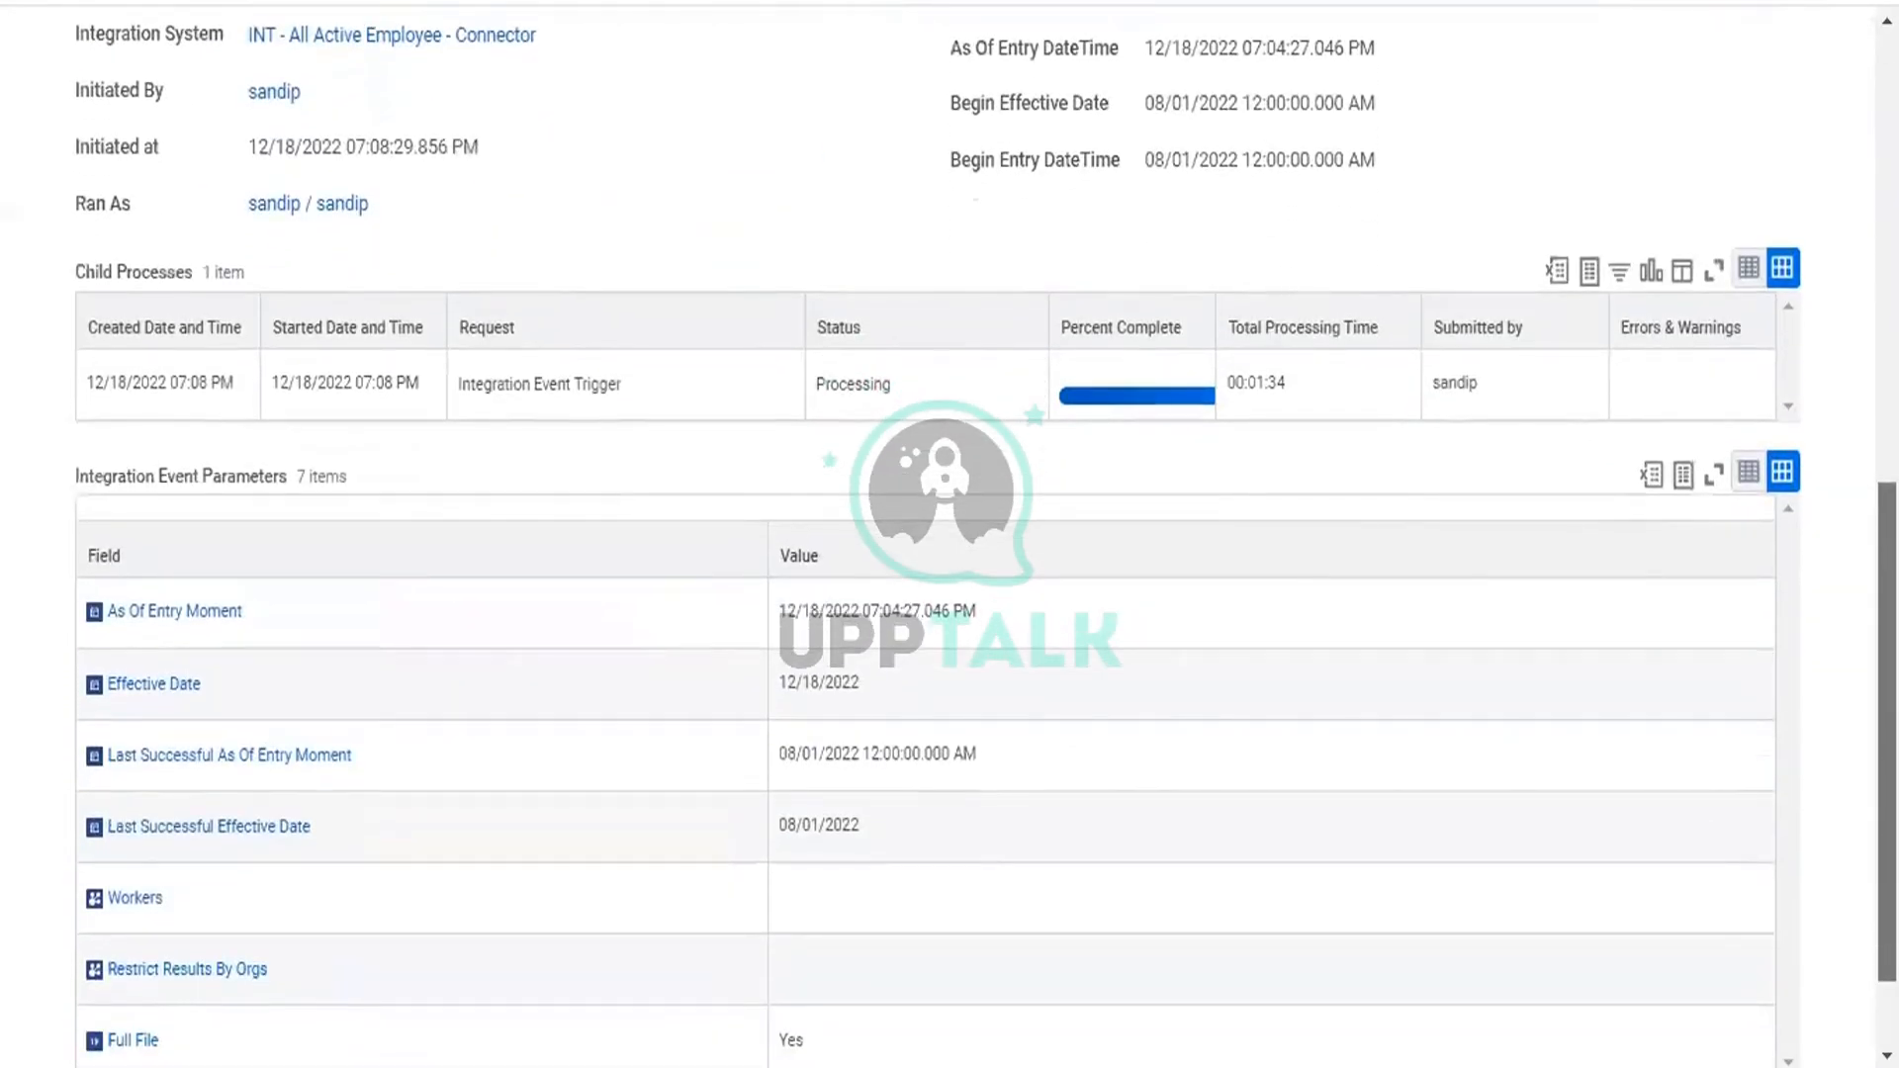
{"action": "scroll", "coordinate": [936, 535], "scroll_direction": "down", "scroll_amount": 2}
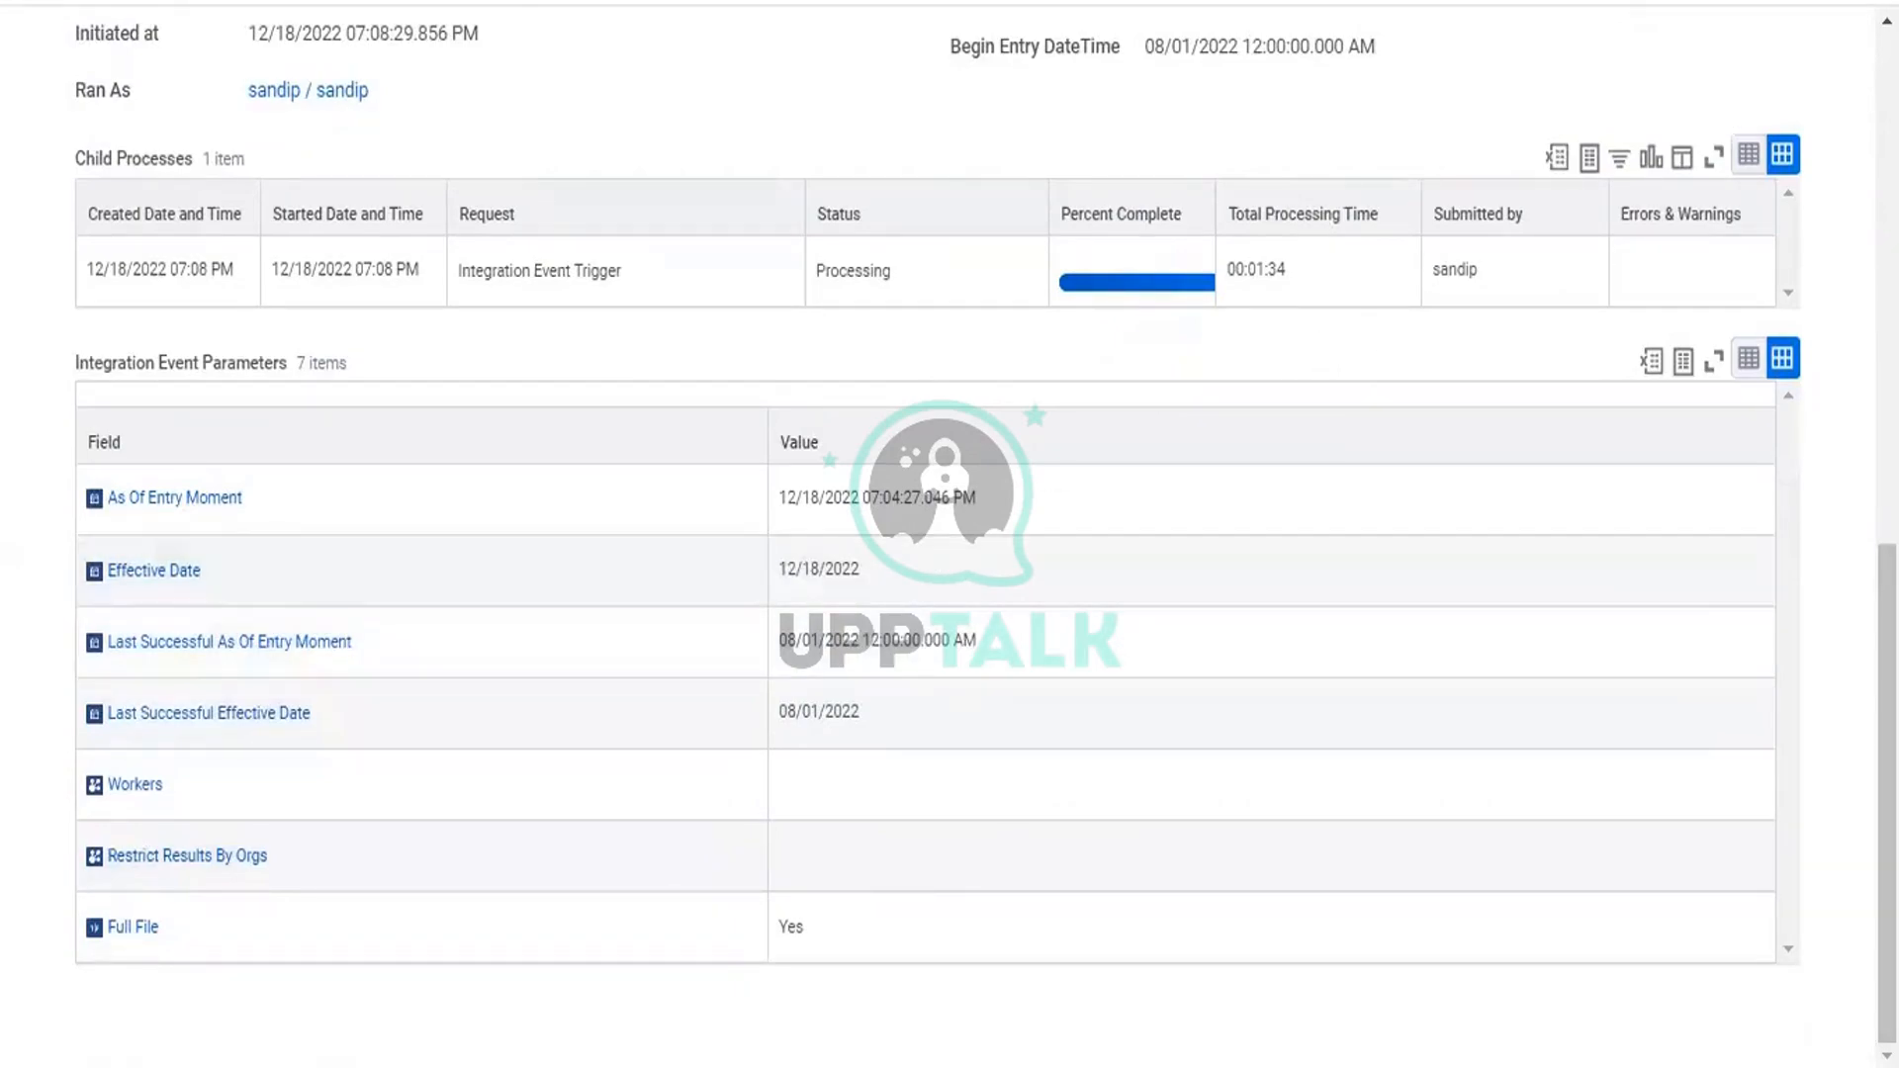
{"action": "scroll", "coordinate": [1242, 265], "scroll_direction": "up", "scroll_amount": 10}
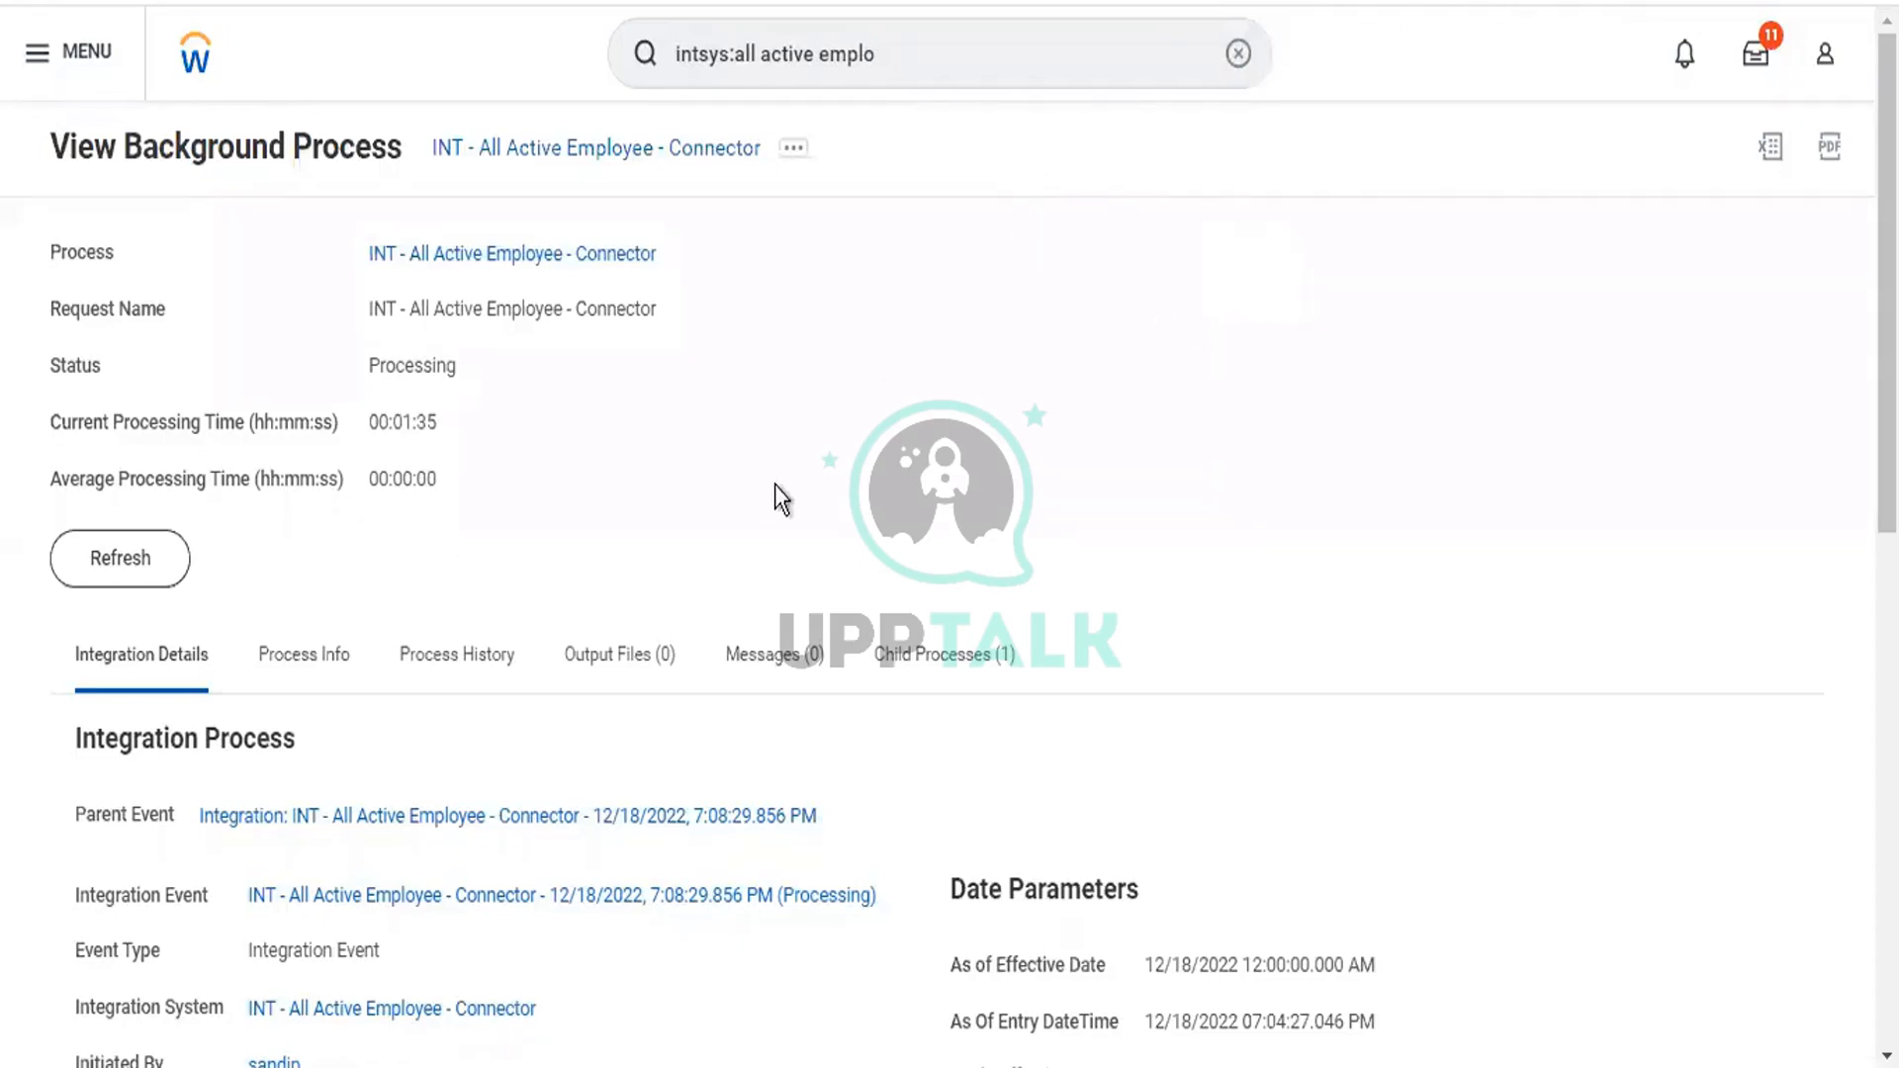
Step: Keep refreshing the background process to check the integration run's progress
{"action": "left_click", "coordinate": [139, 562]}
{"action": "left_click", "coordinate": [168, 576]}
{"action": "left_click", "coordinate": [103, 572]}
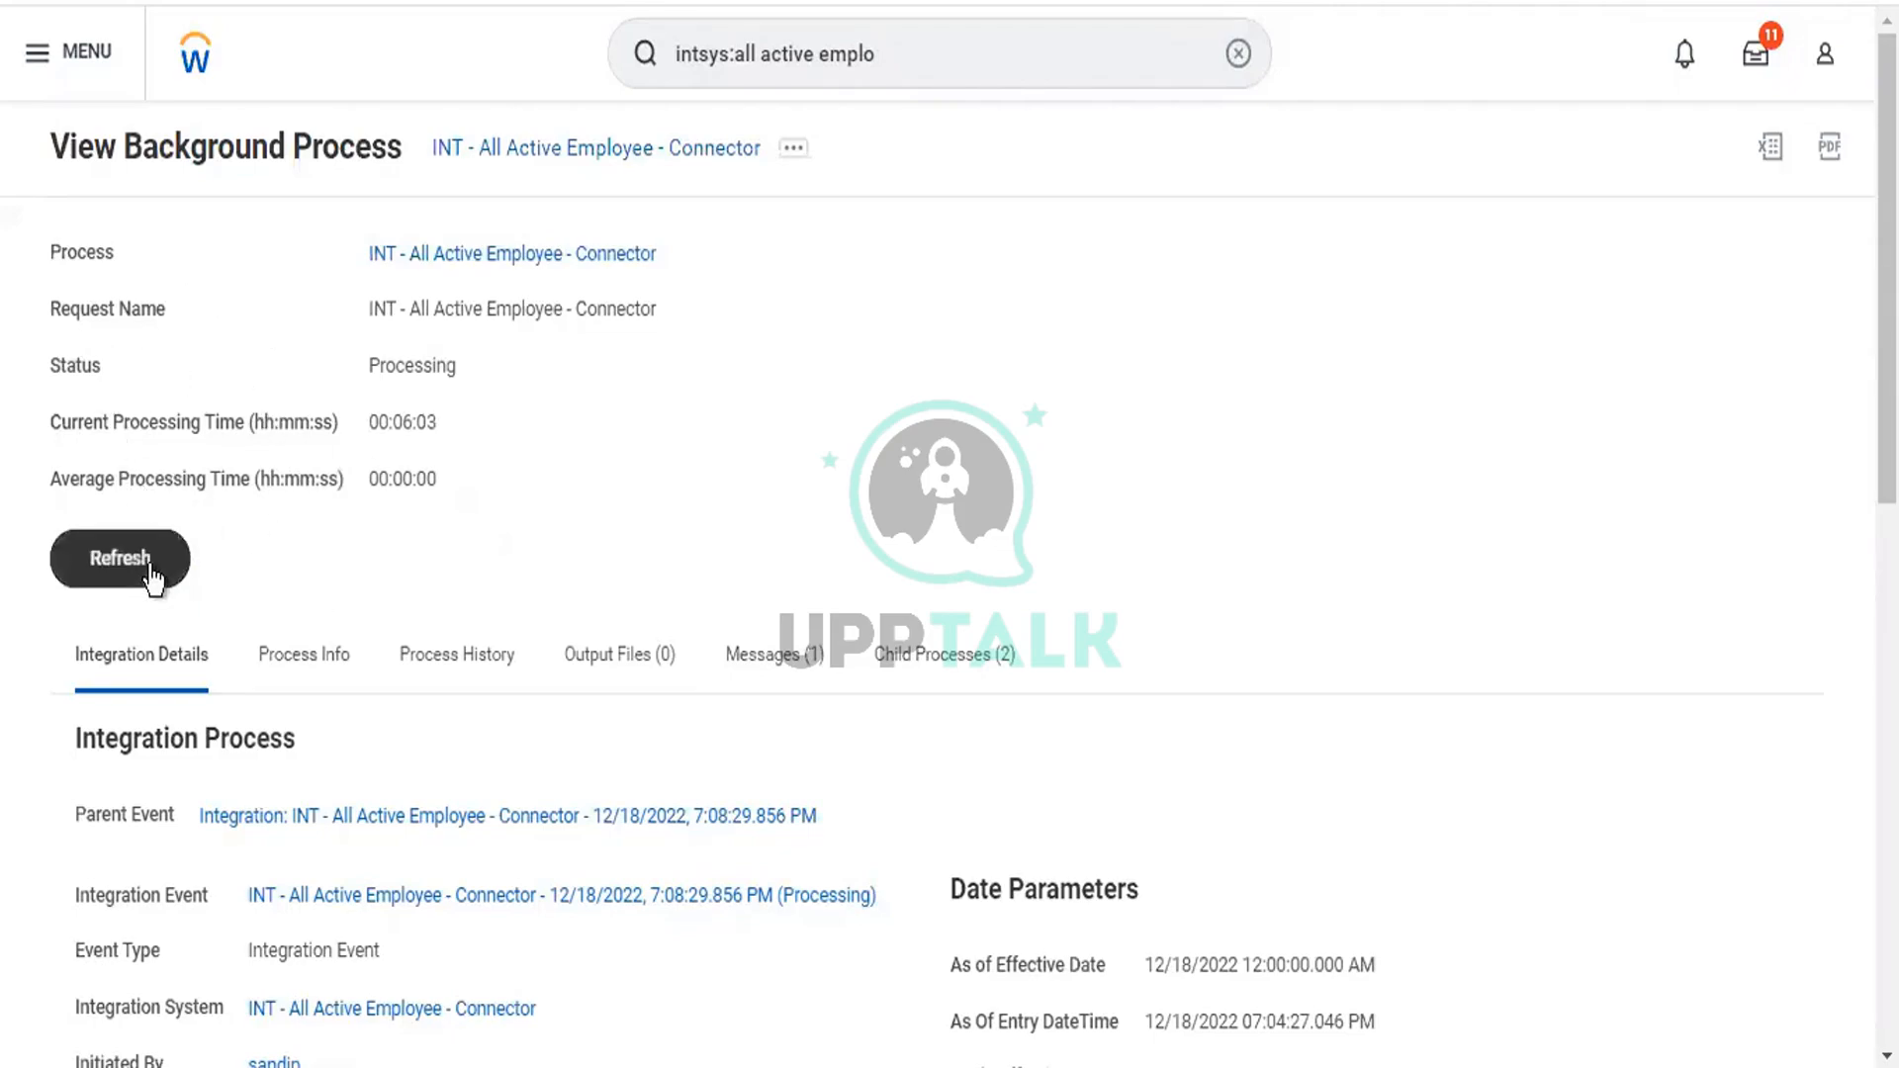
{"action": "left_click", "coordinate": [120, 559]}
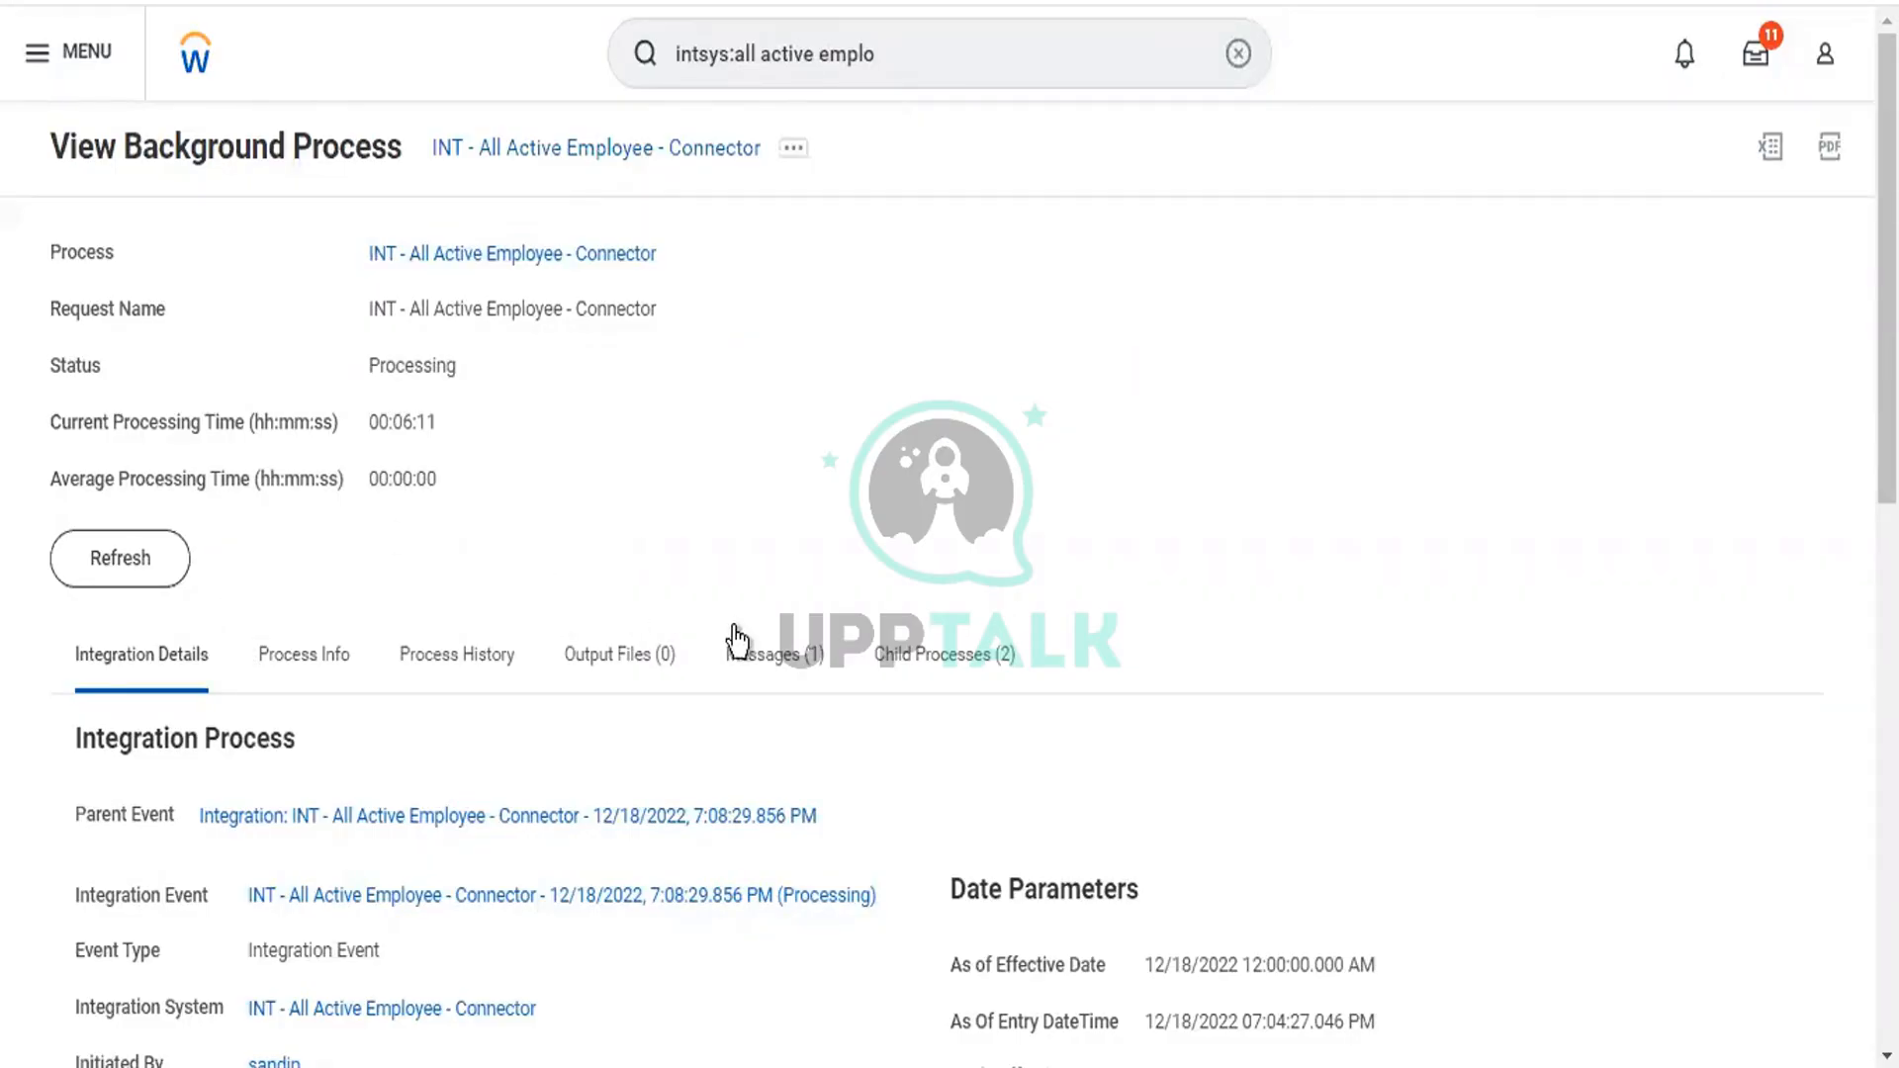
Step: Examine the background process's messages, process history and process info
{"action": "left_click", "coordinate": [760, 664]}
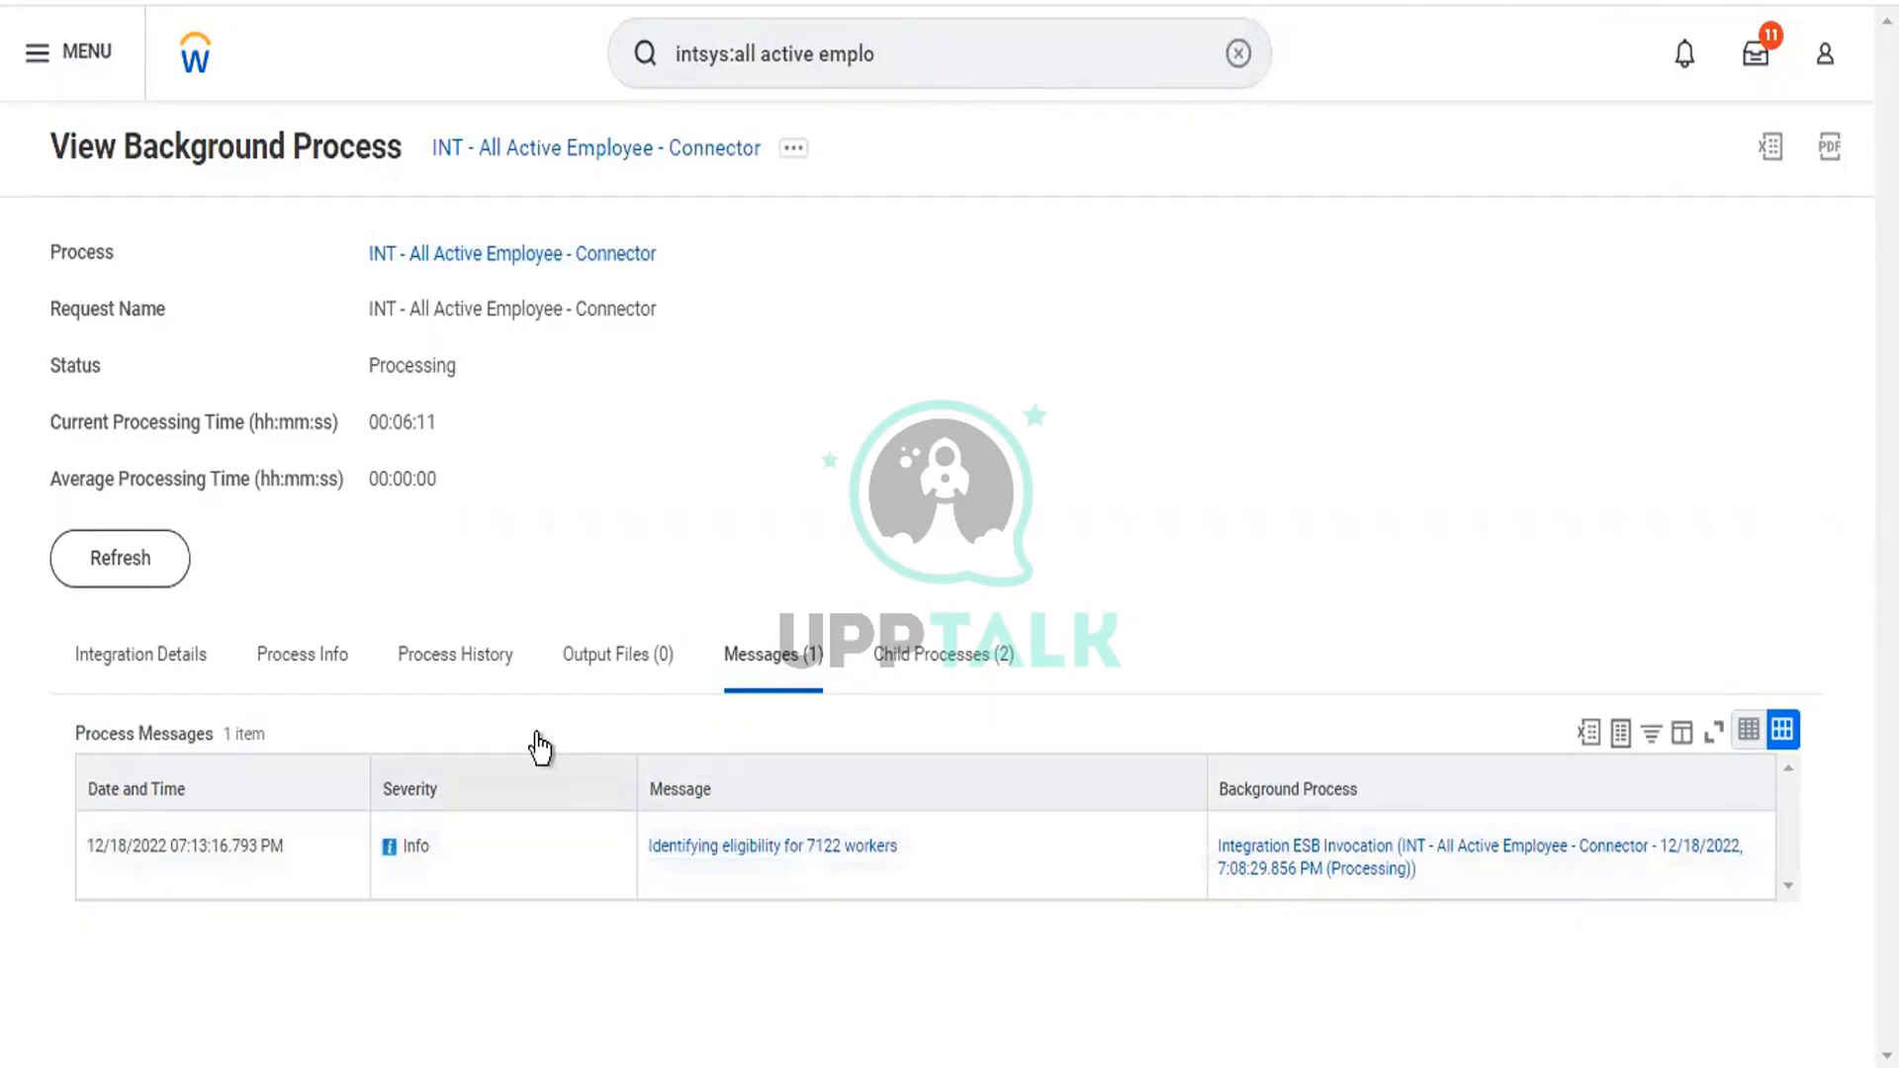
{"action": "left_click", "coordinate": [444, 675]}
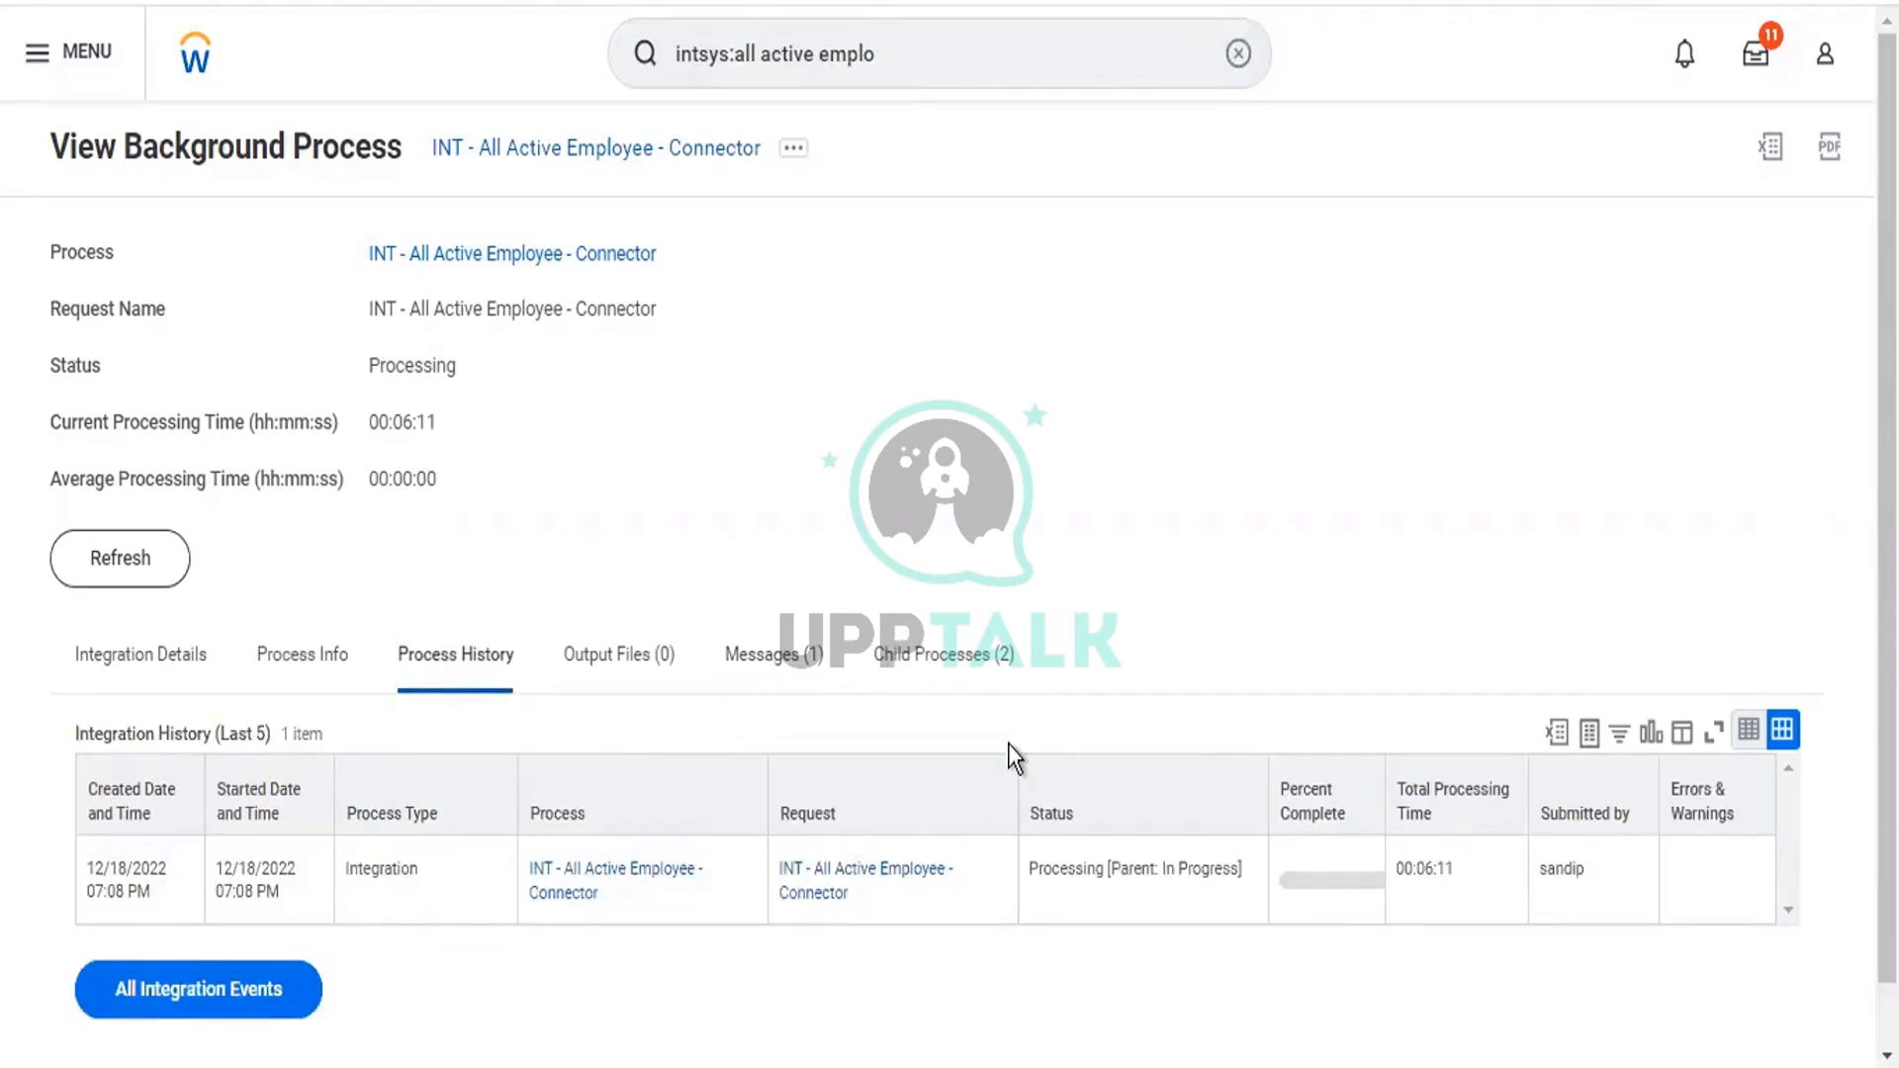
{"action": "left_click", "coordinate": [1380, 789]}
{"action": "left_click", "coordinate": [318, 682]}
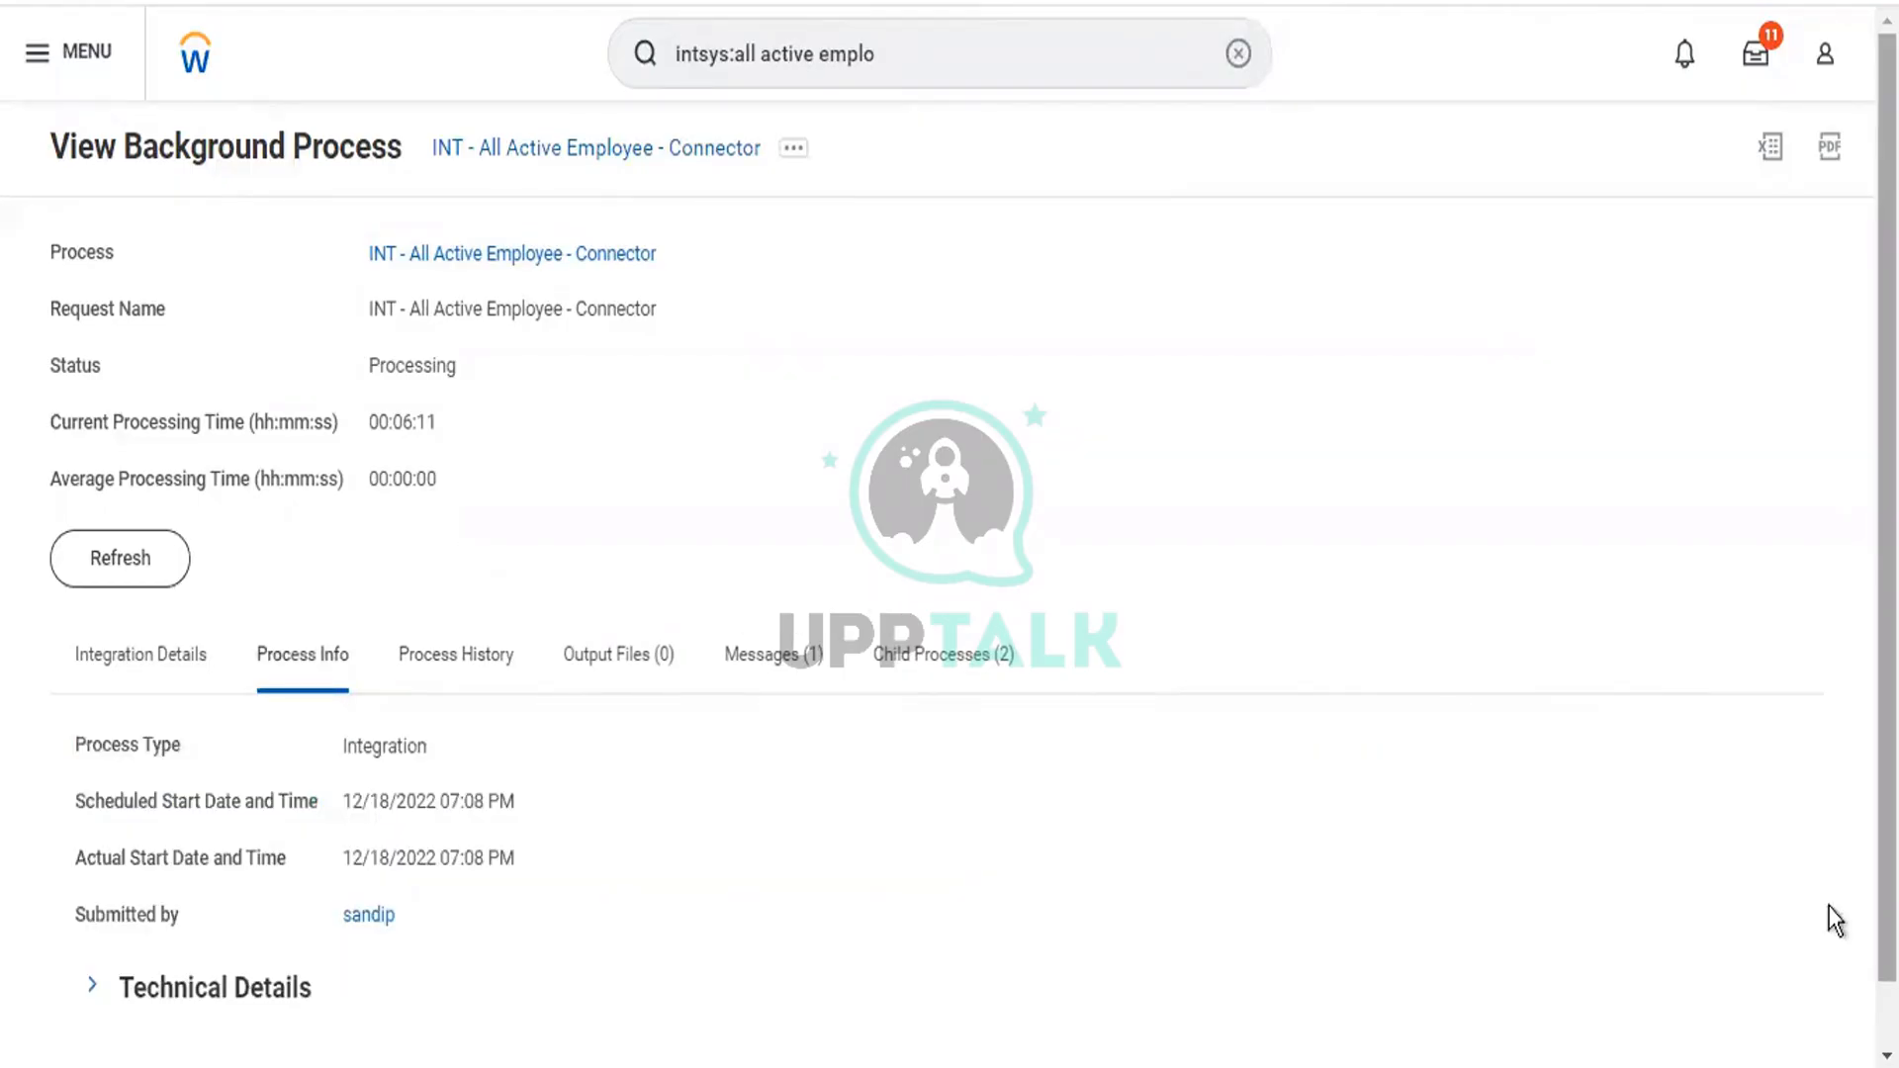
{"action": "scroll", "coordinate": [950, 535], "scroll_direction": "down", "scroll_amount": 1}
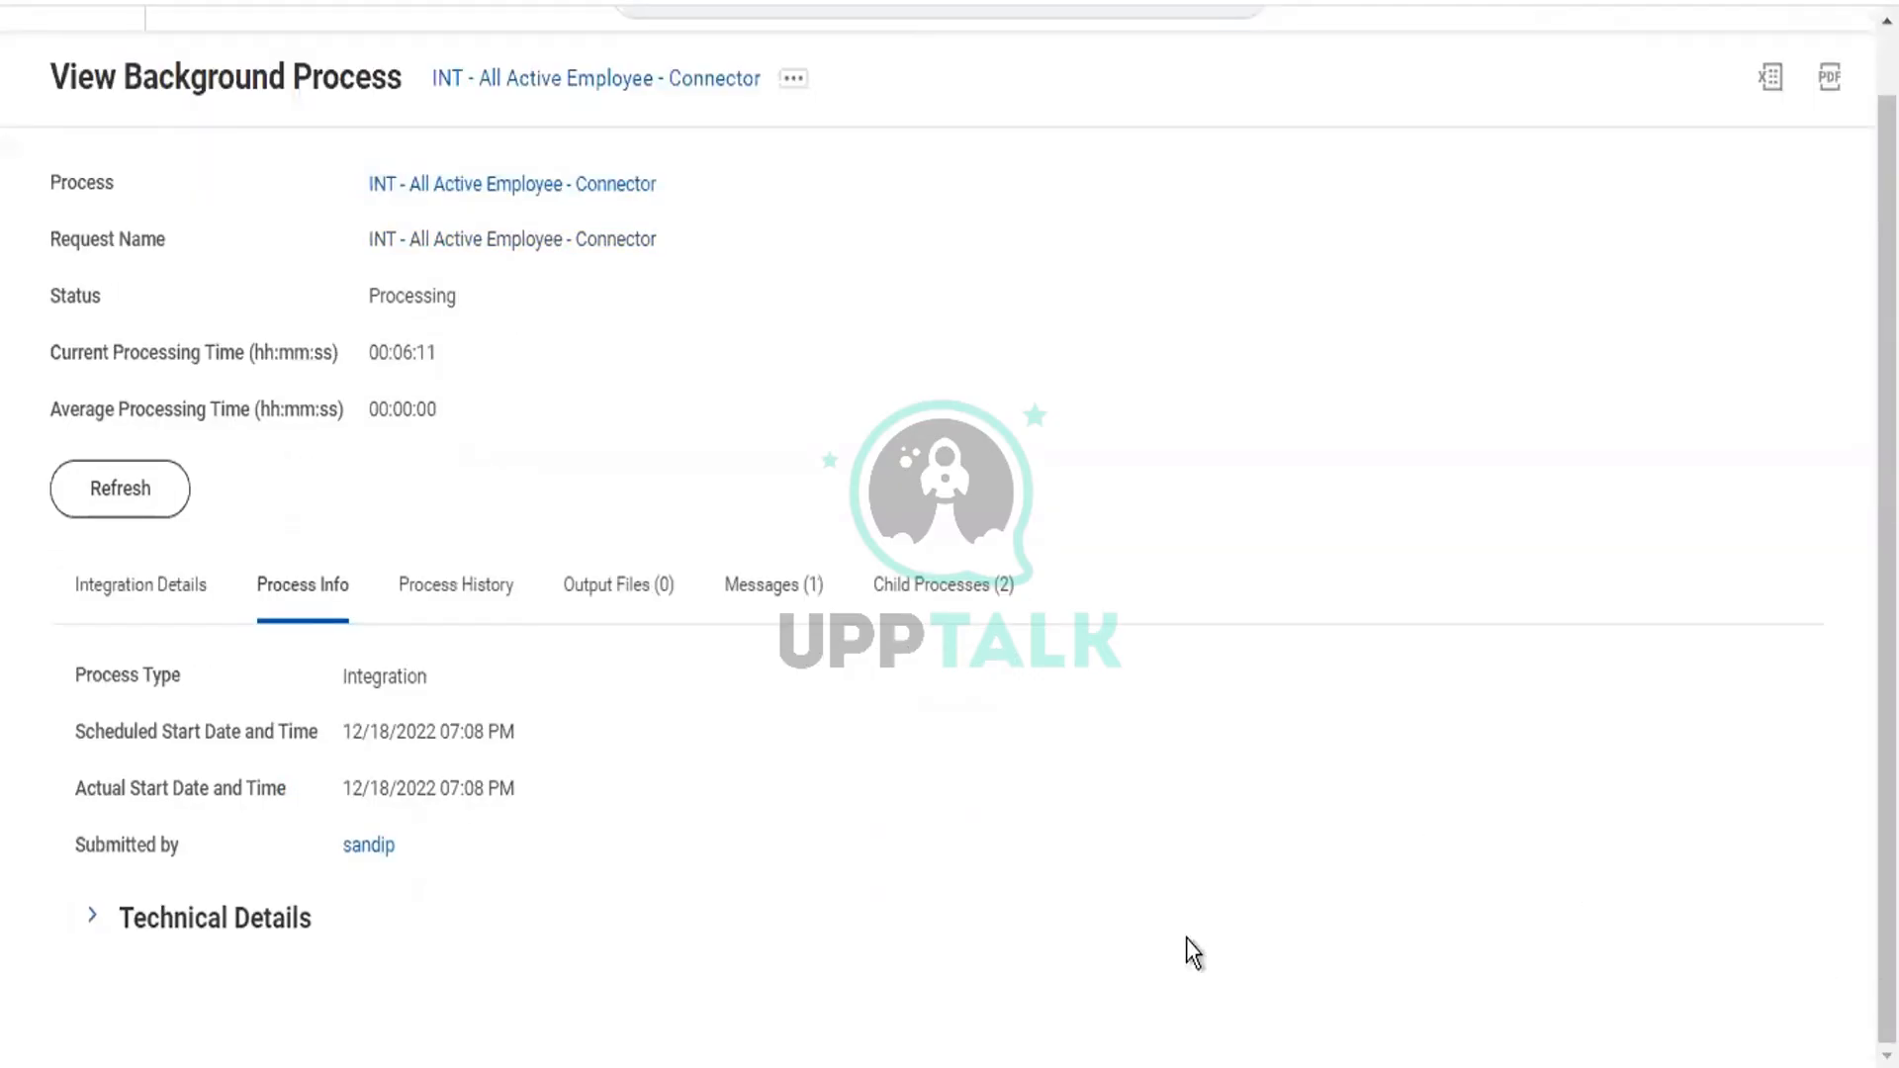
Step: Examine the background process's technical details and its list of child processes
{"action": "left_click", "coordinate": [93, 918]}
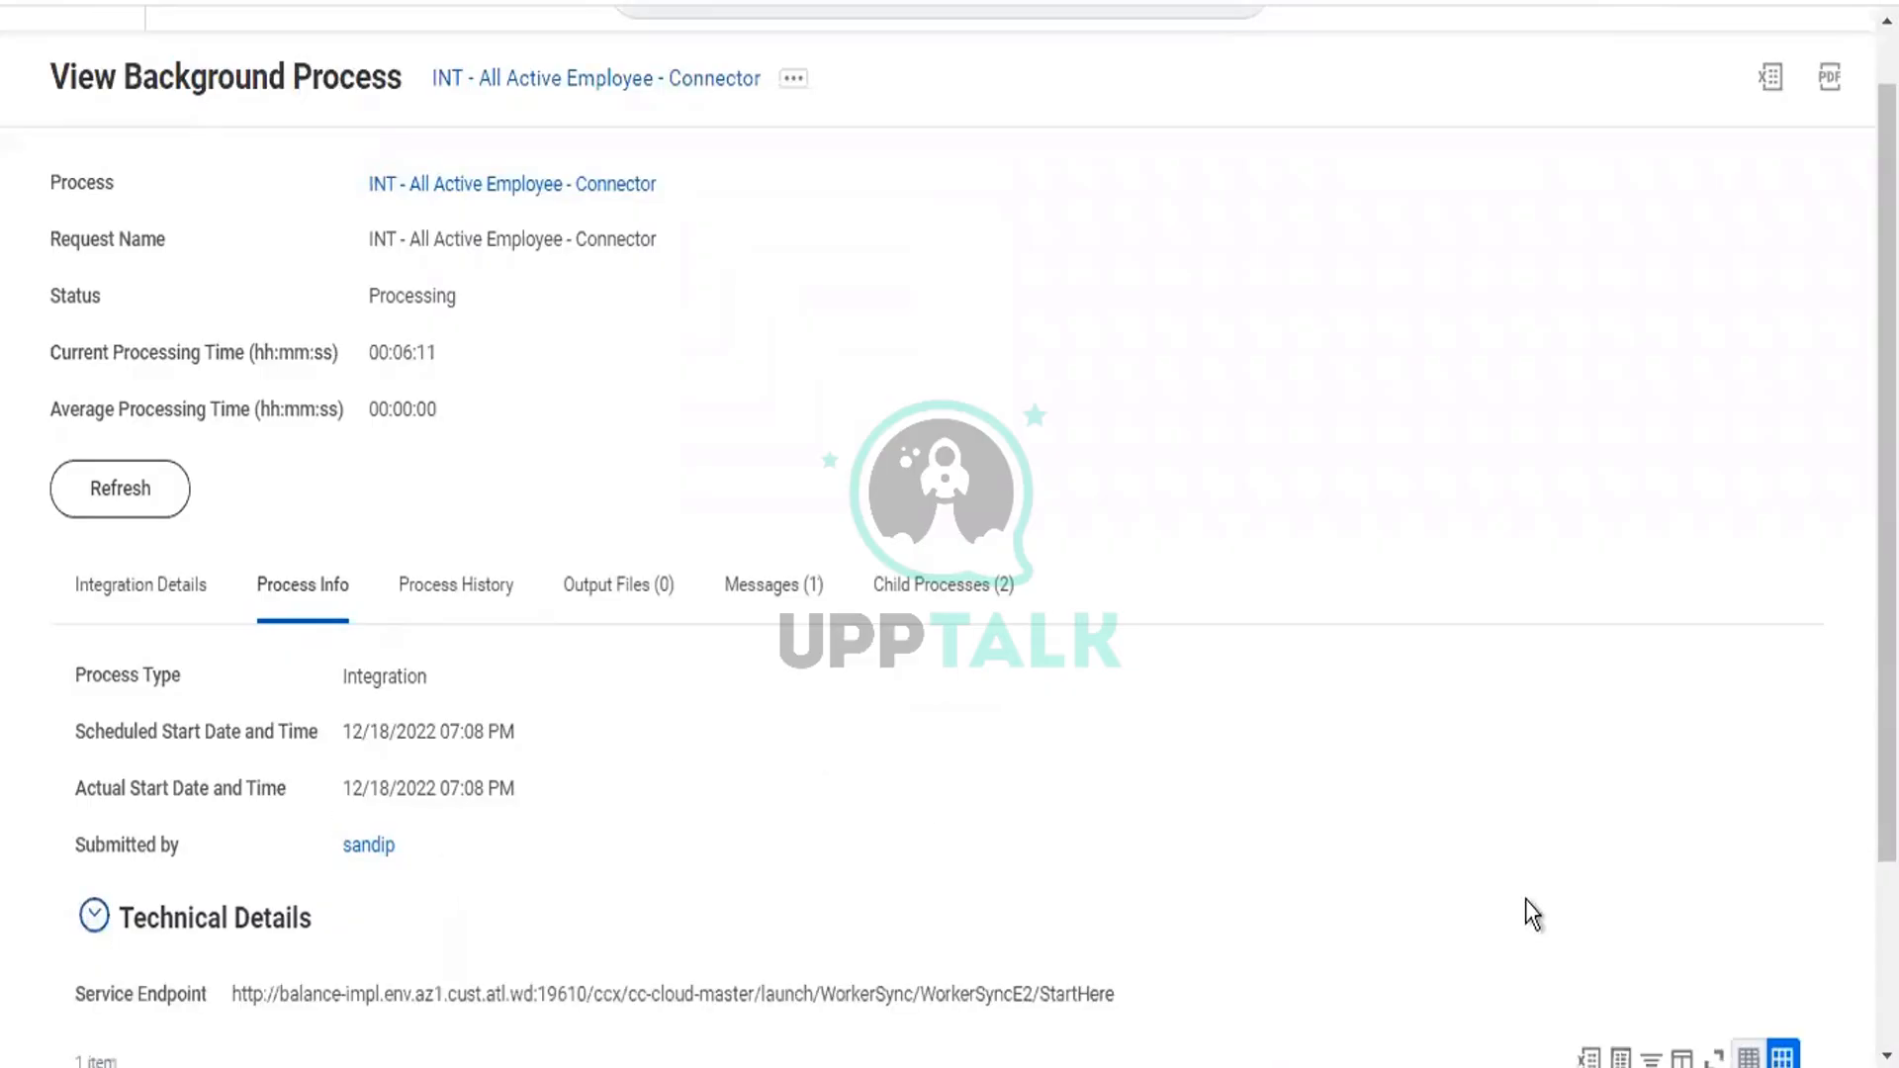
{"action": "scroll", "coordinate": [949, 593], "scroll_direction": "down", "scroll_amount": 3}
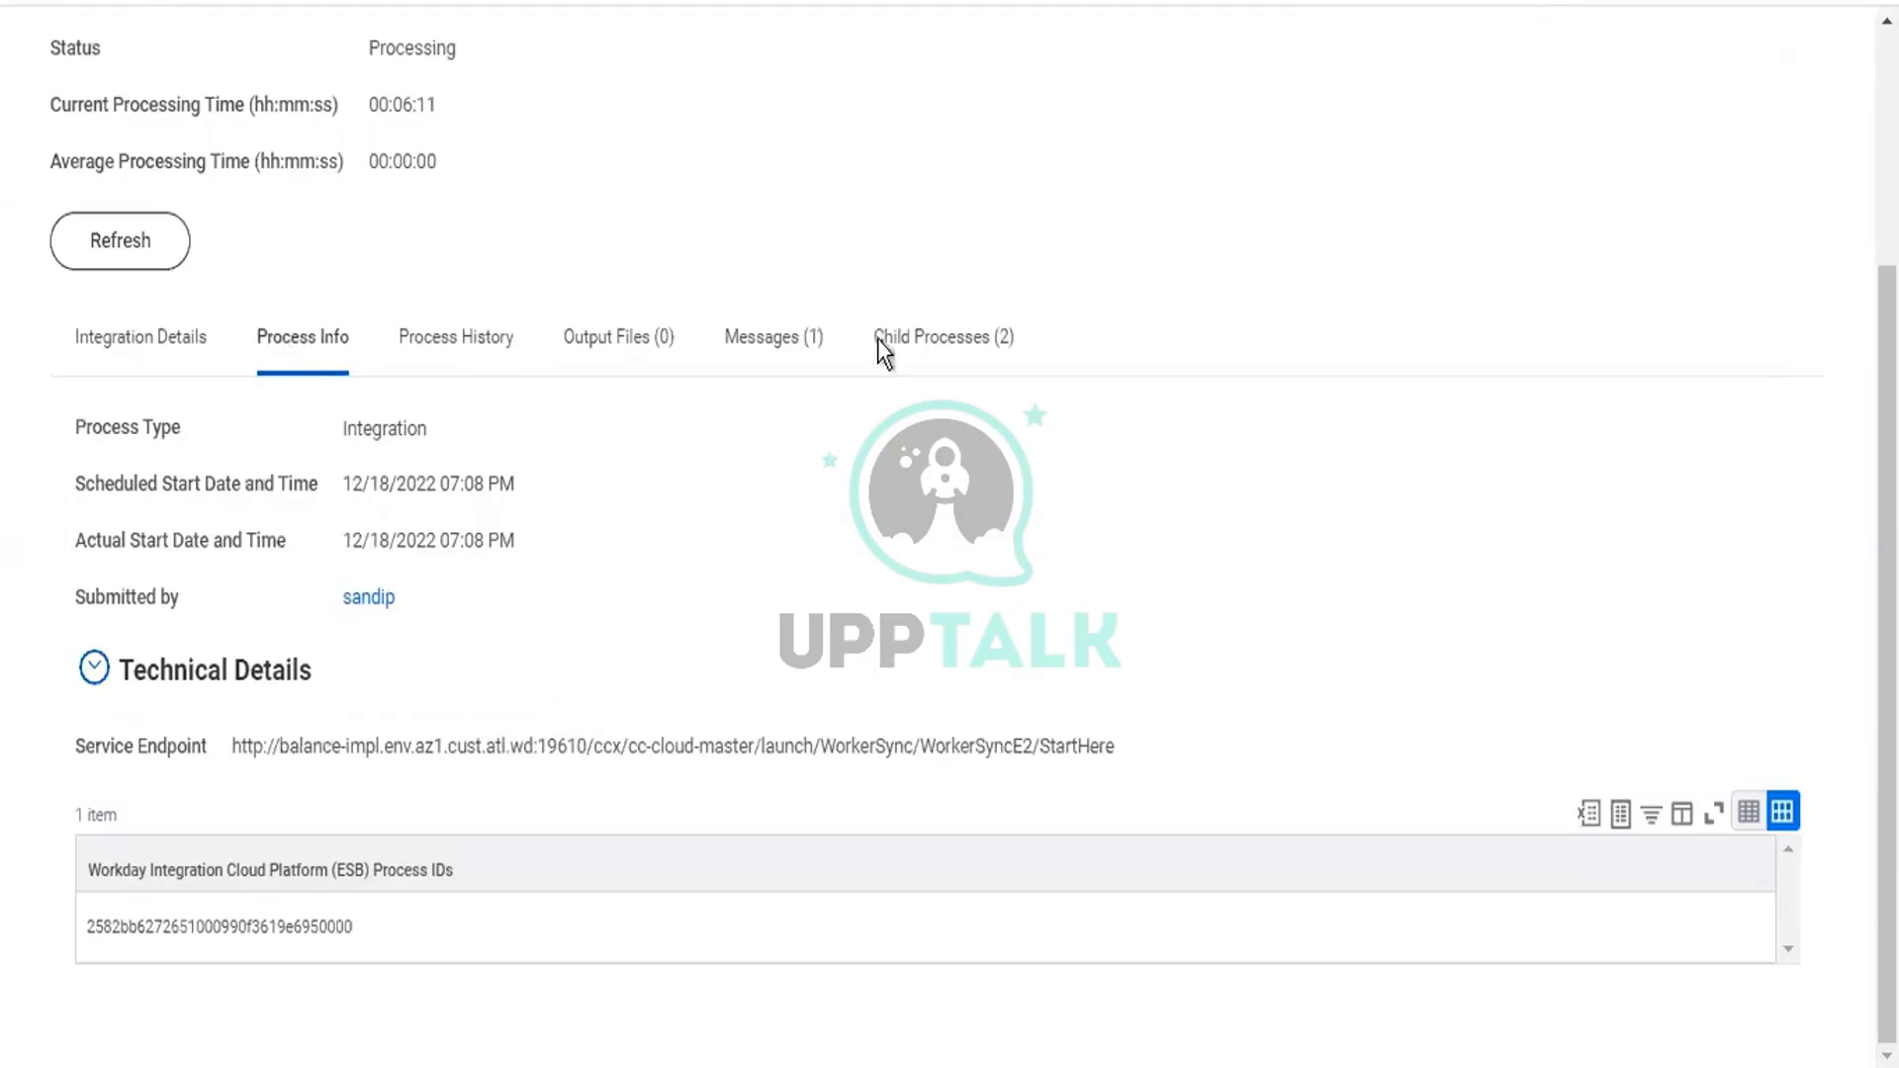
{"action": "left_click", "coordinate": [958, 336]}
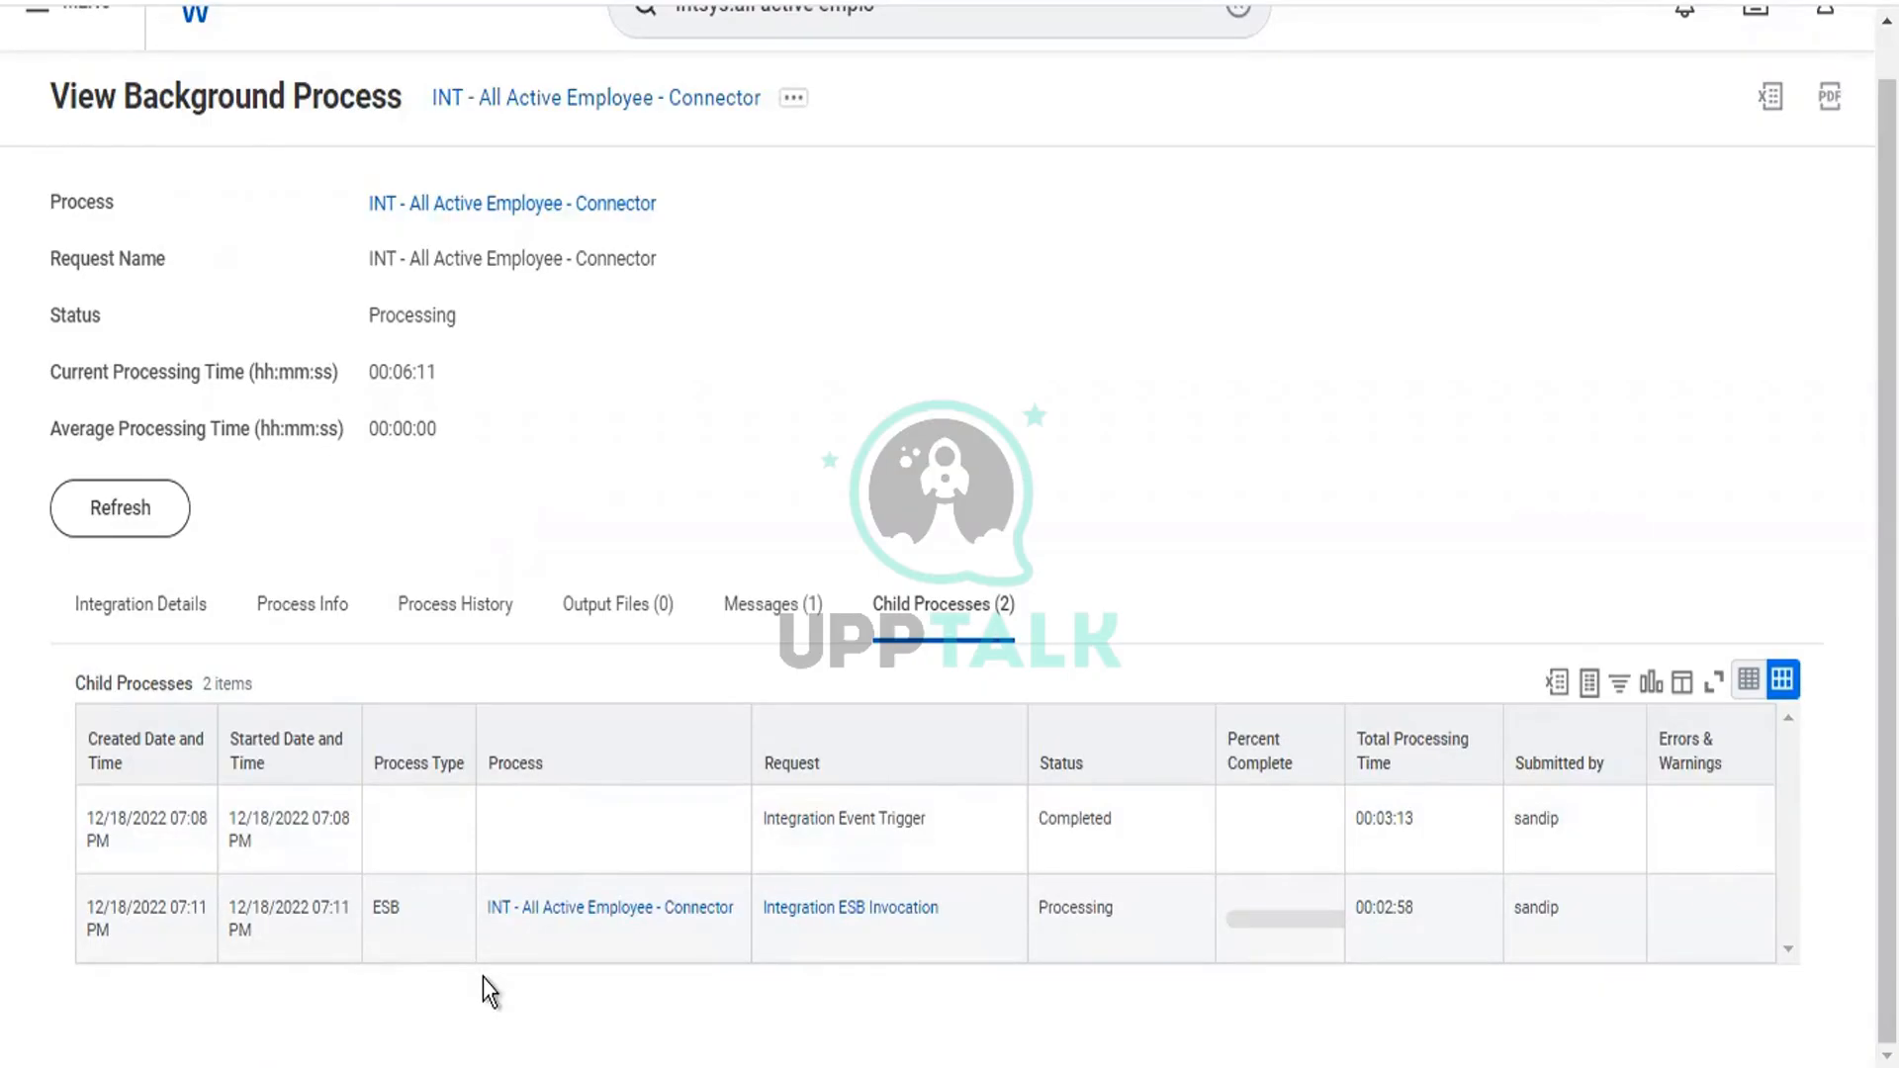
Step: Refresh the background process and review its integration details, date parameters and child processes
{"action": "left_click", "coordinate": [158, 519]}
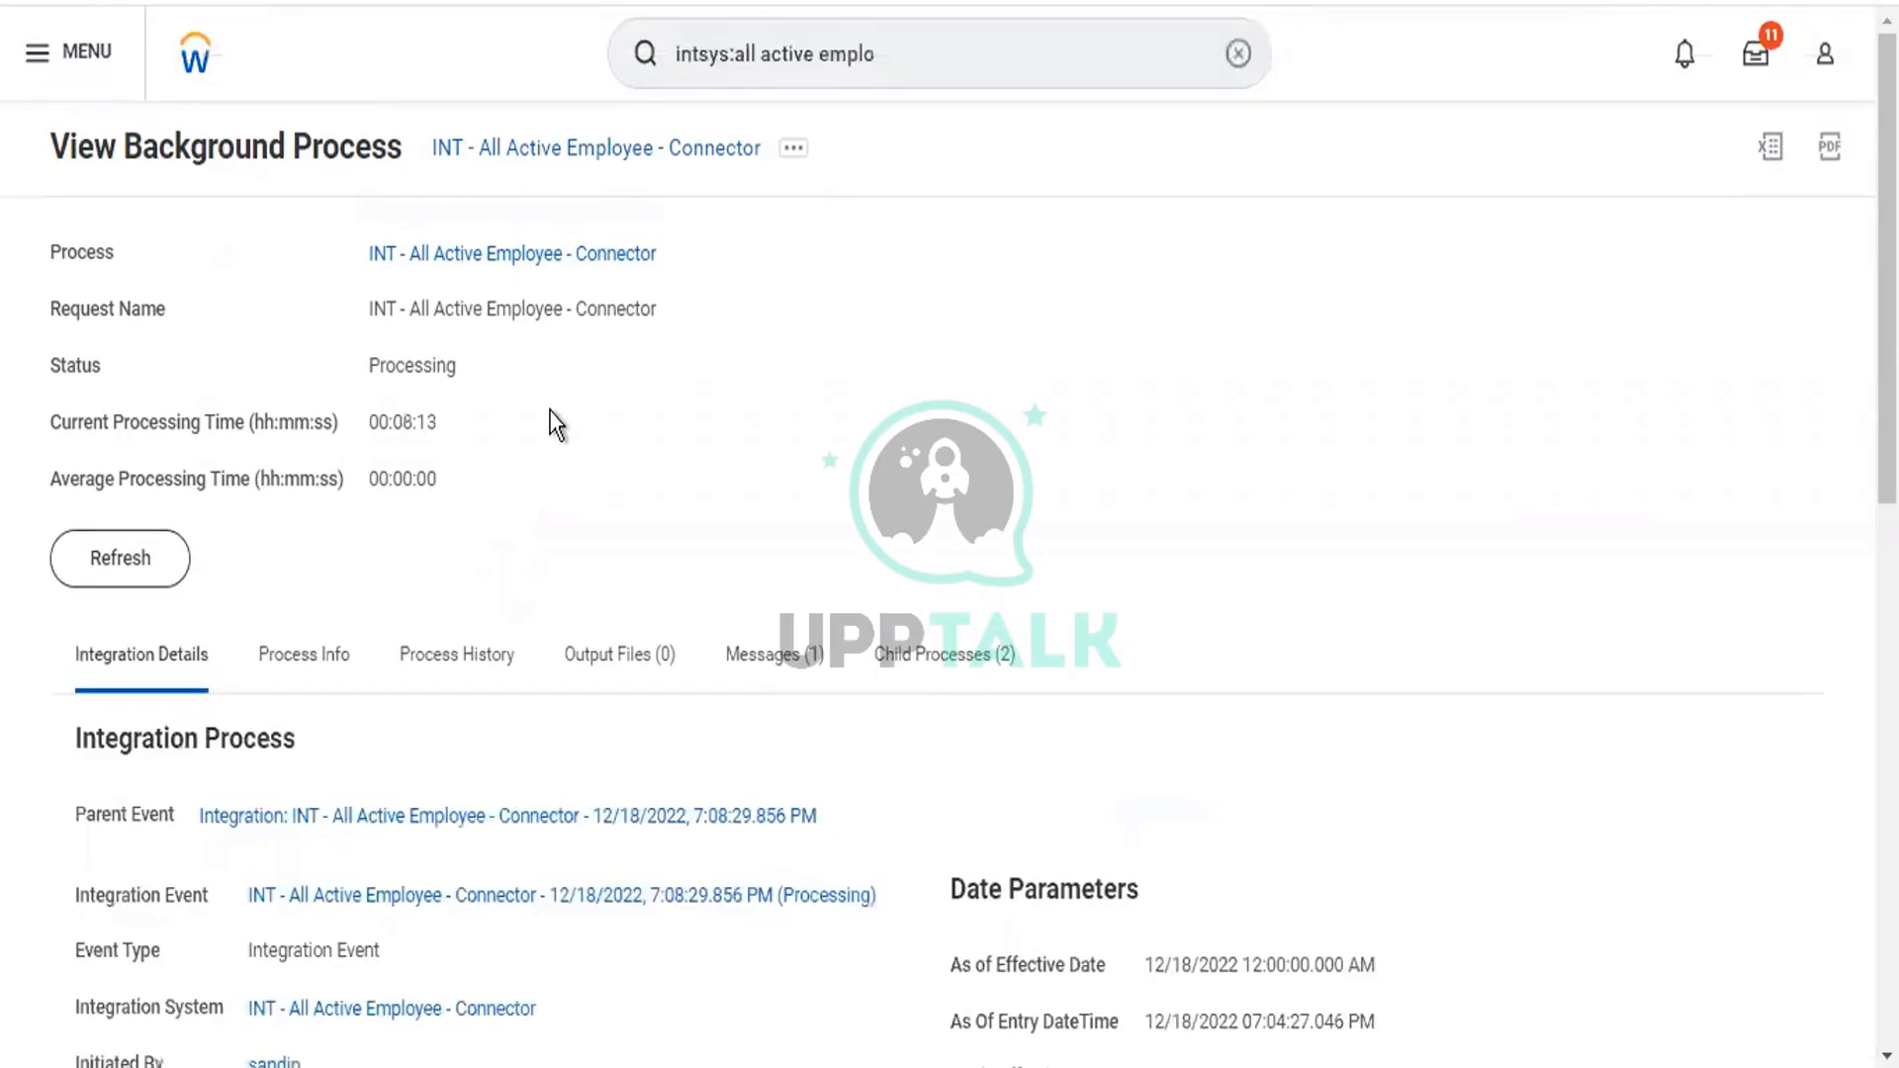
{"action": "left_click", "coordinate": [803, 649]}
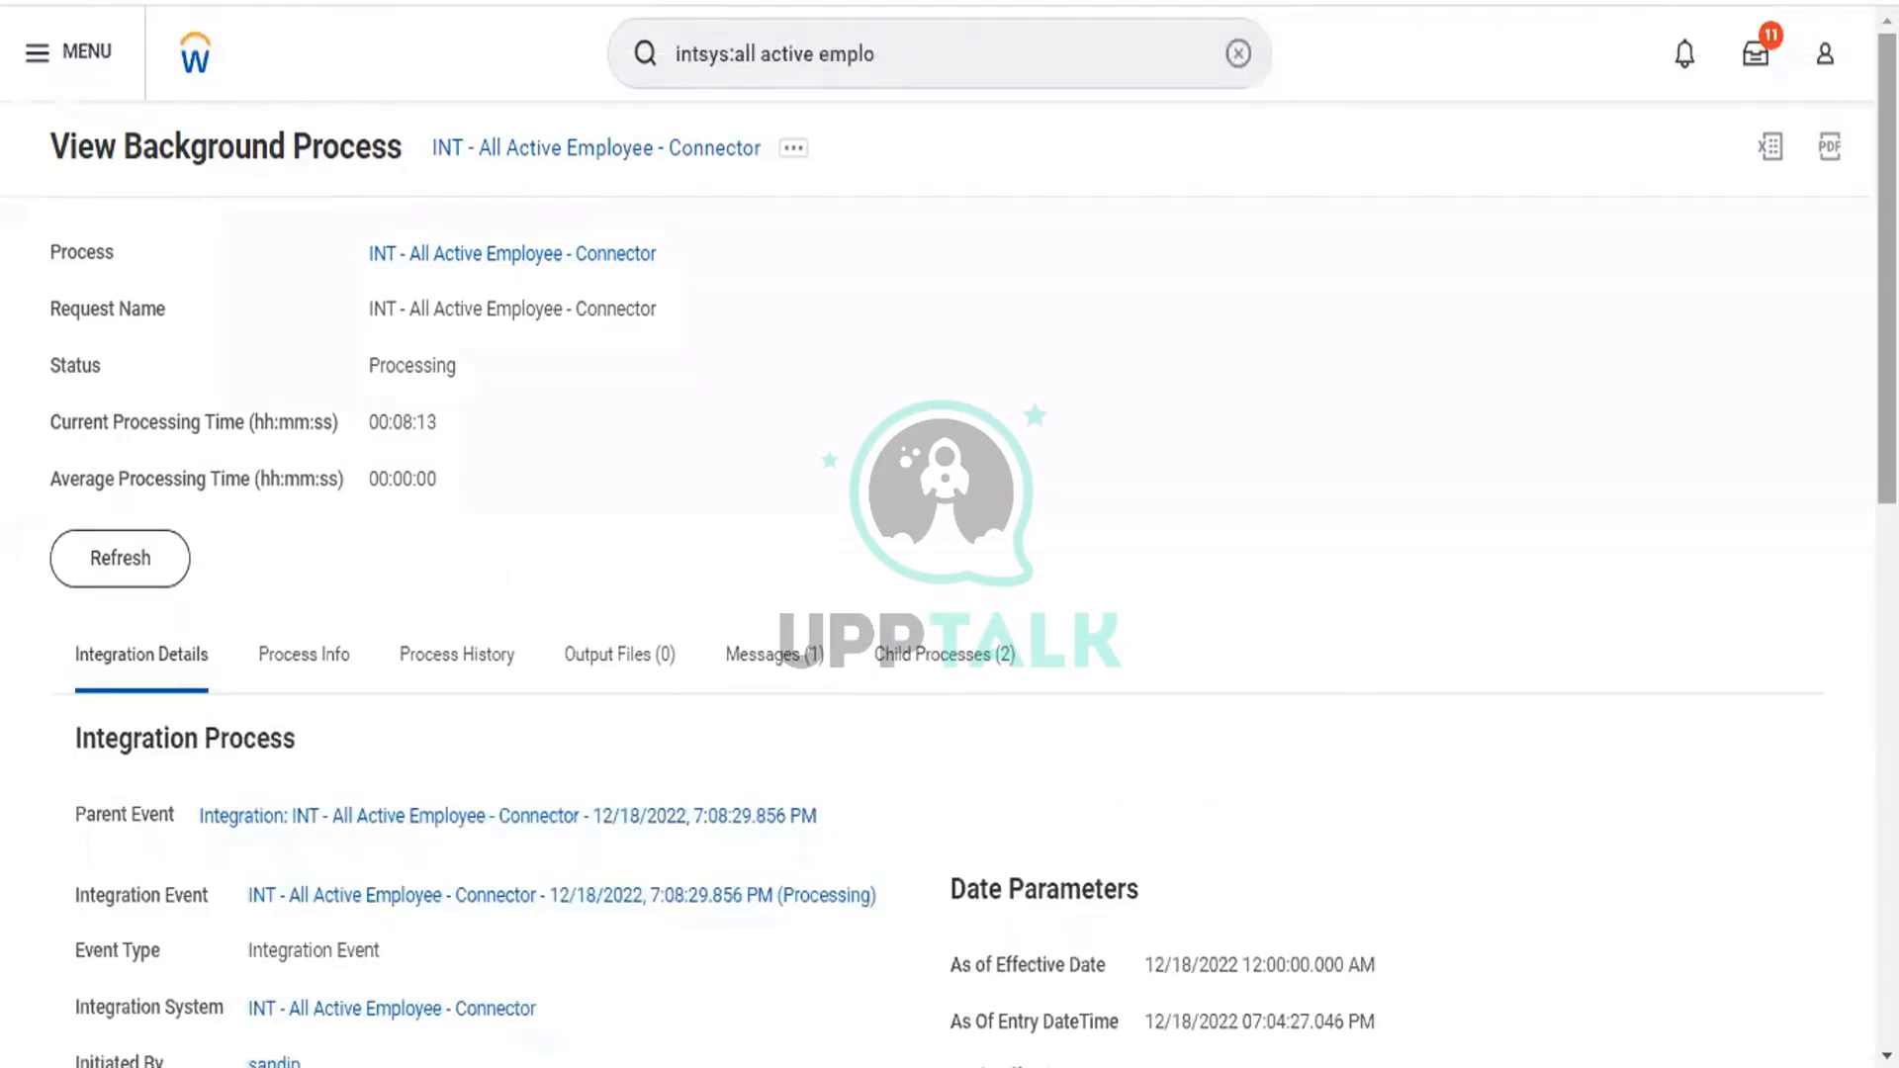
{"action": "scroll", "coordinate": [950, 535], "scroll_direction": "down", "scroll_amount": 2}
{"action": "scroll", "coordinate": [949, 534], "scroll_direction": "down", "scroll_amount": 8}
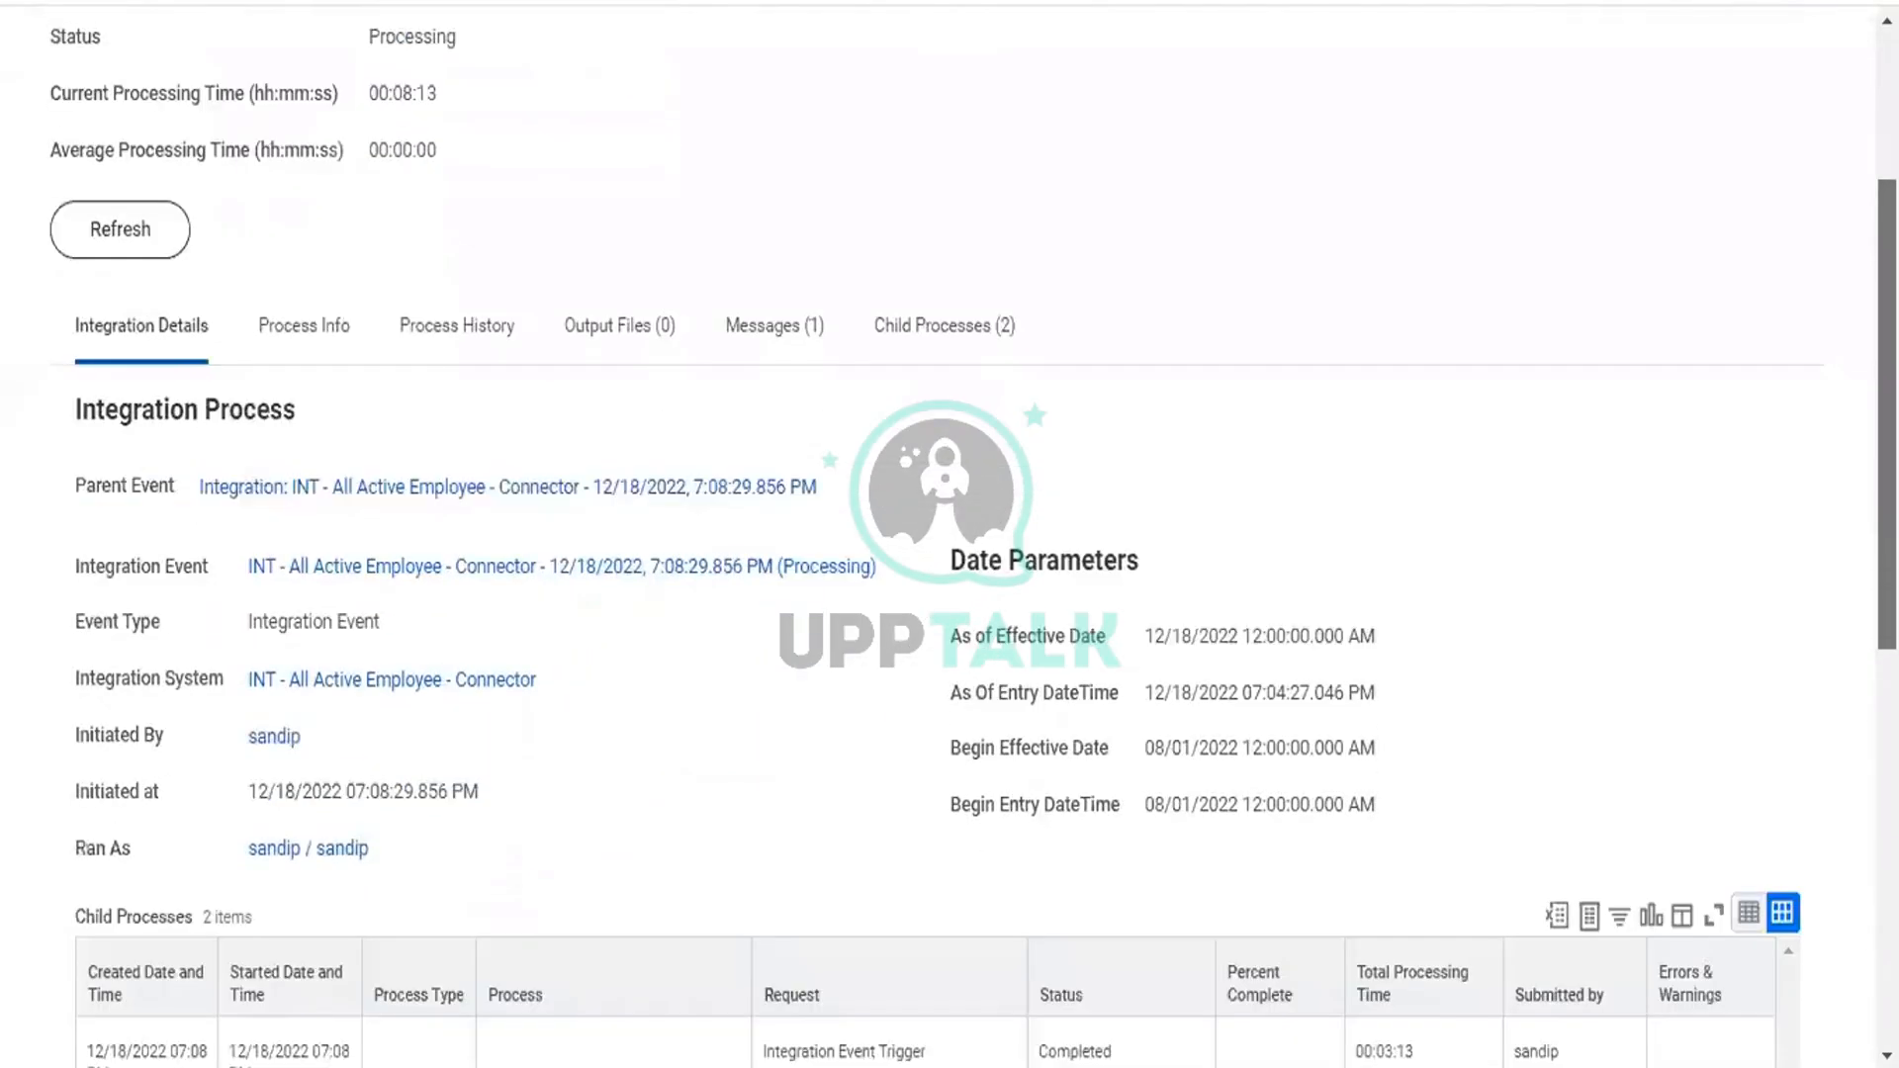
{"action": "scroll", "coordinate": [950, 534], "scroll_direction": "down", "scroll_amount": 2}
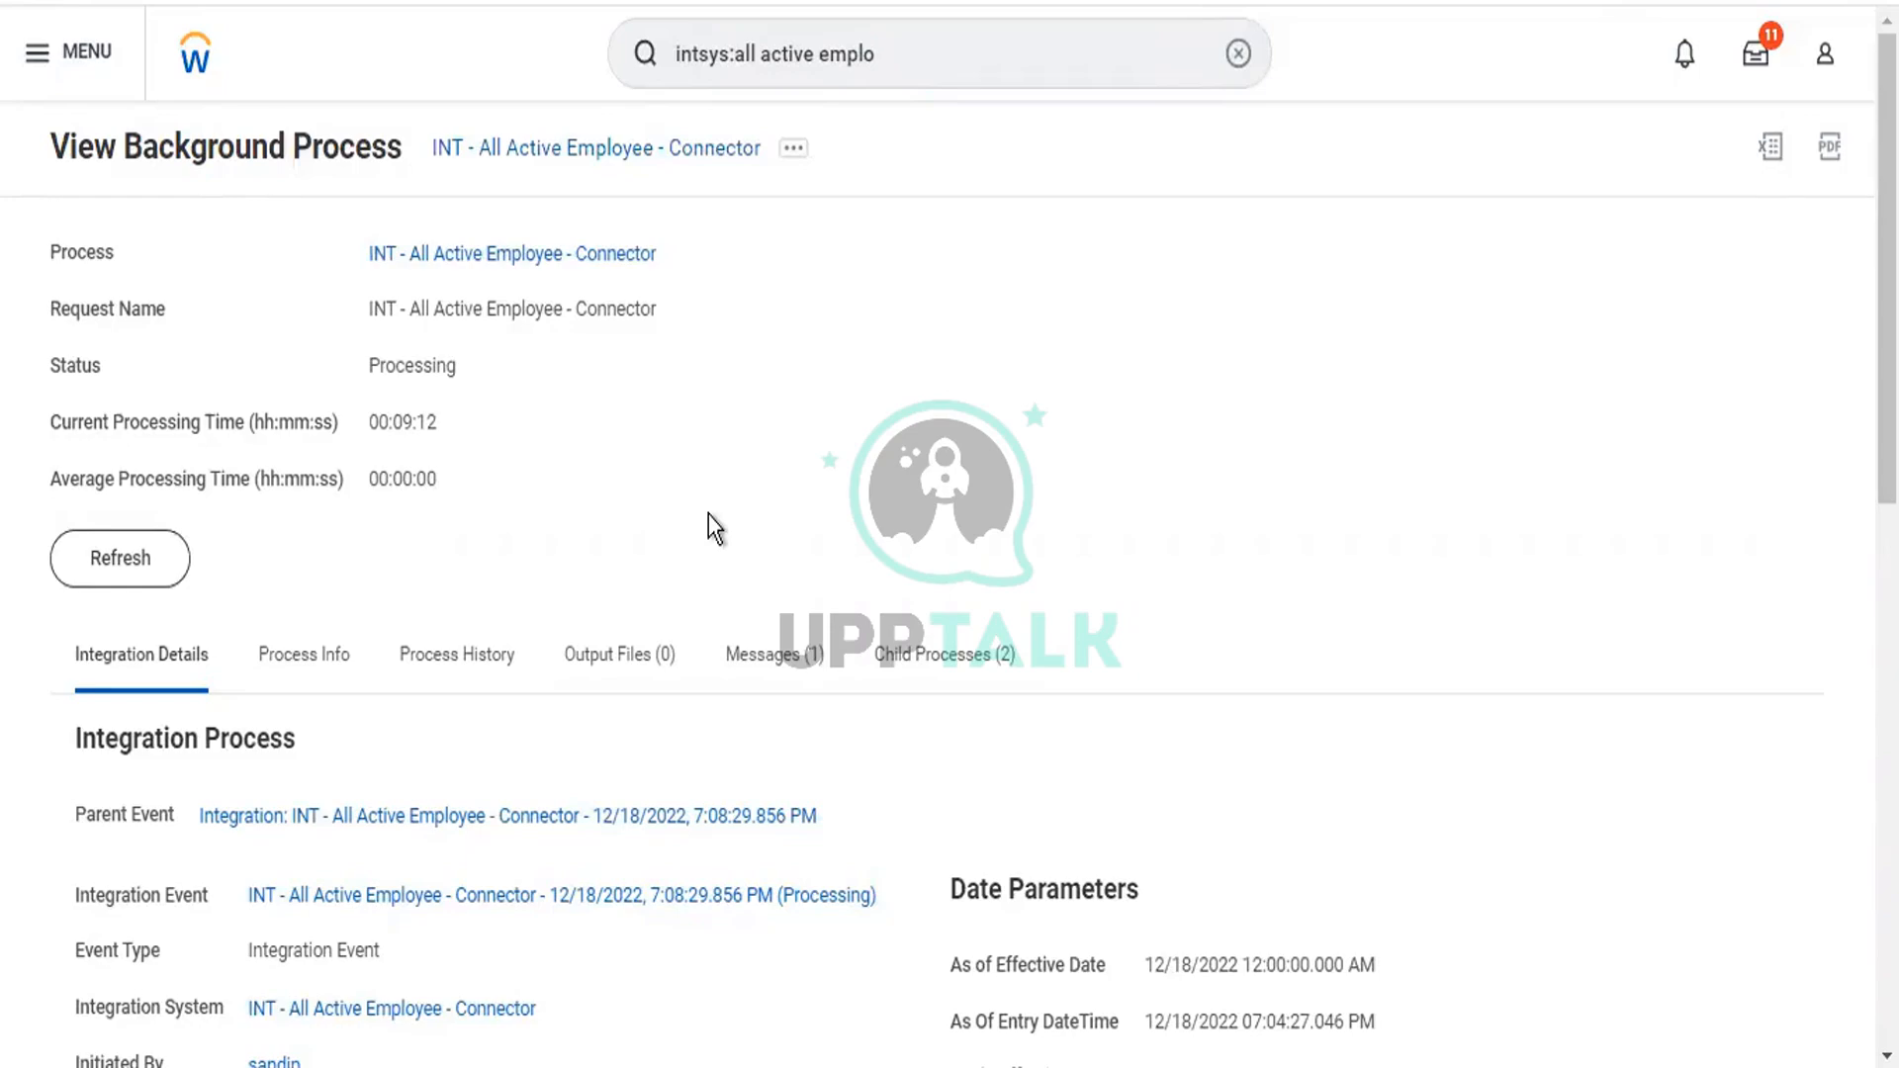
Step: Repeatedly refresh the background process to monitor the integration run's status and processing time
{"action": "left_click", "coordinate": [100, 570]}
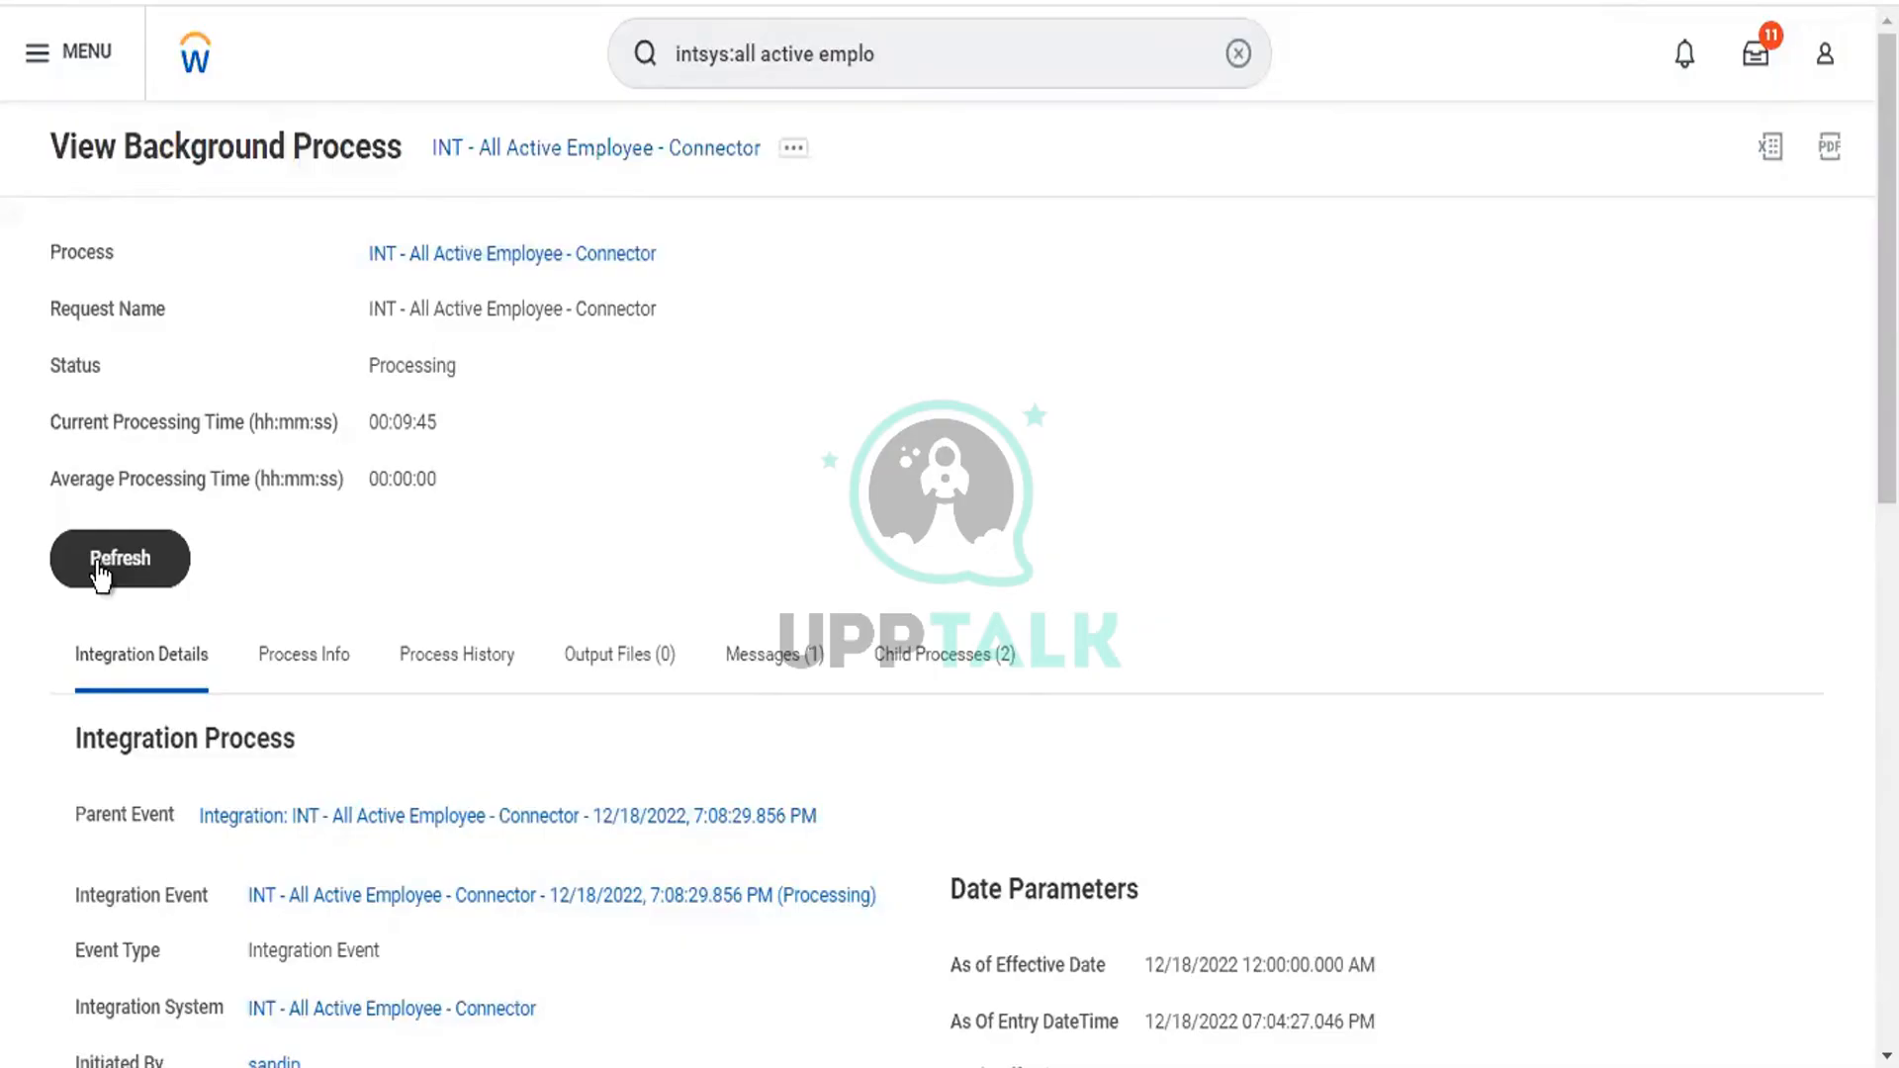
{"action": "left_click", "coordinate": [100, 572]}
{"action": "left_click", "coordinate": [100, 574]}
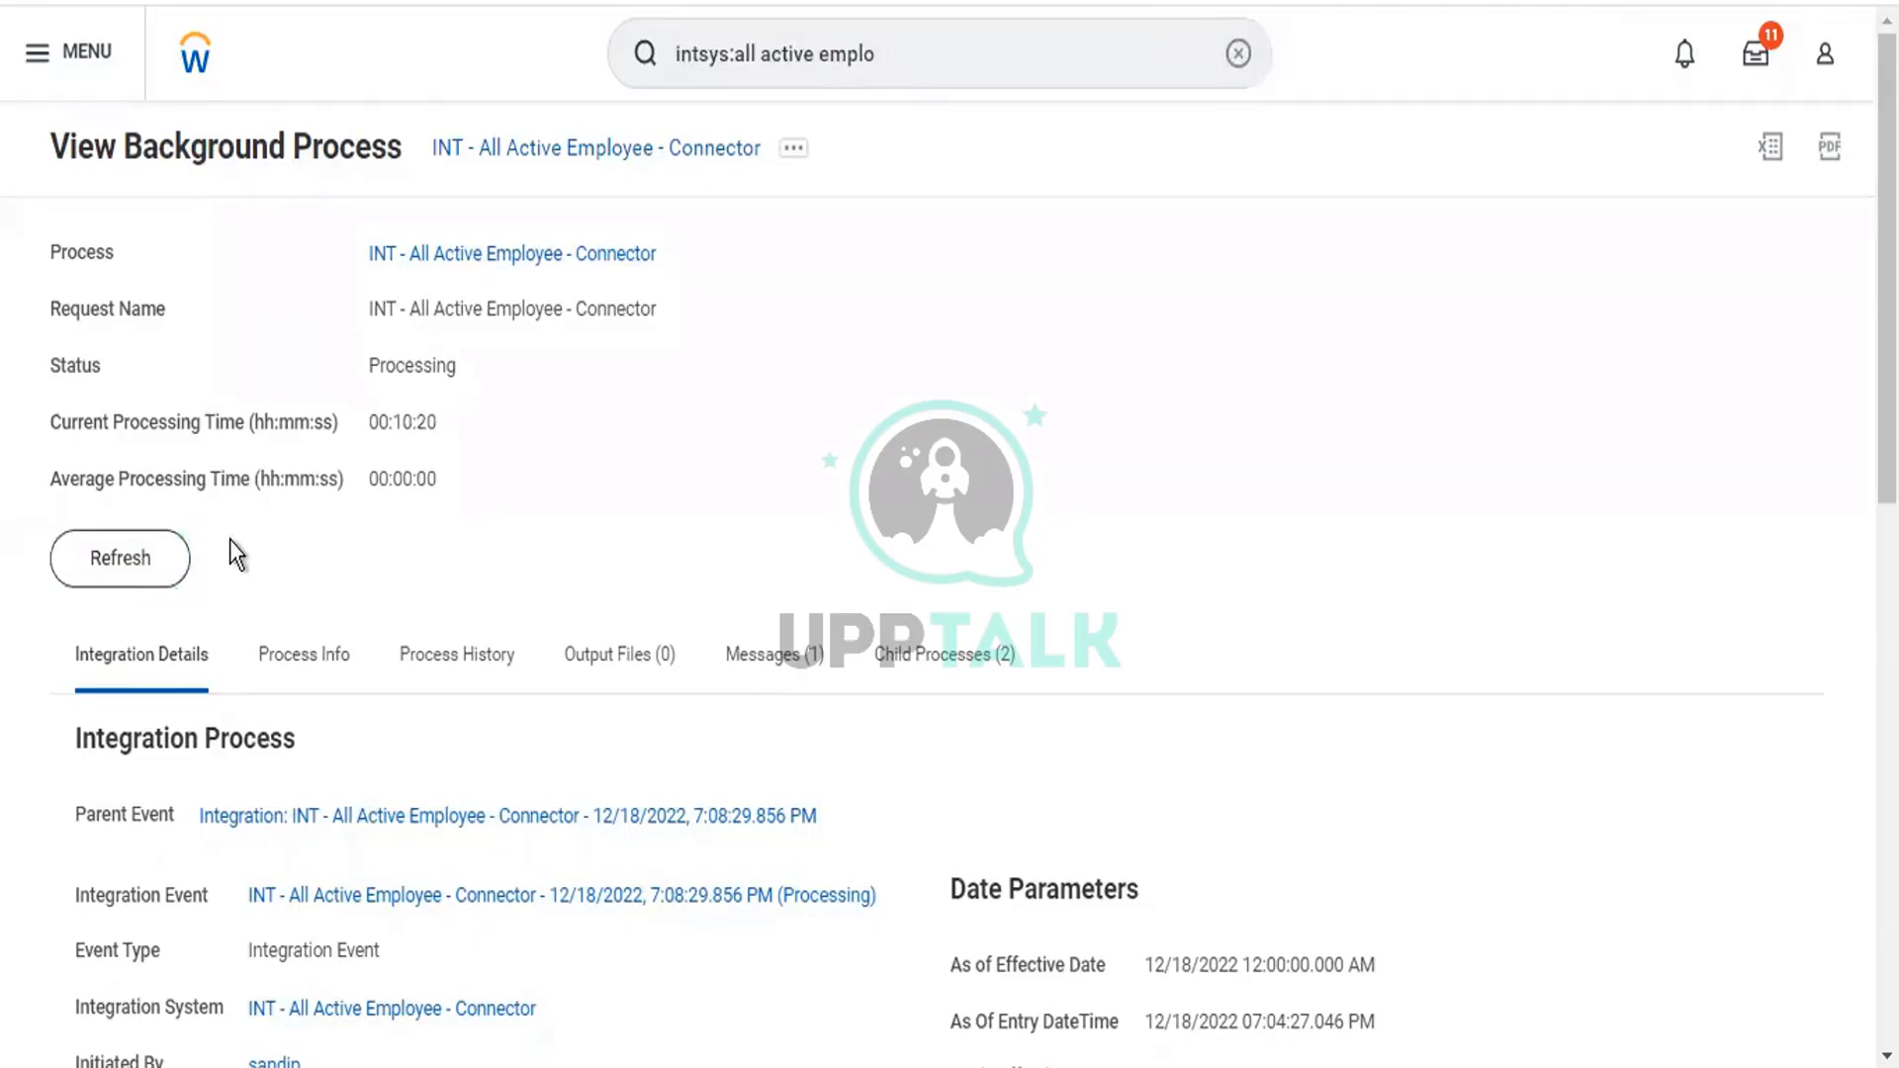
{"action": "left_click", "coordinate": [124, 556]}
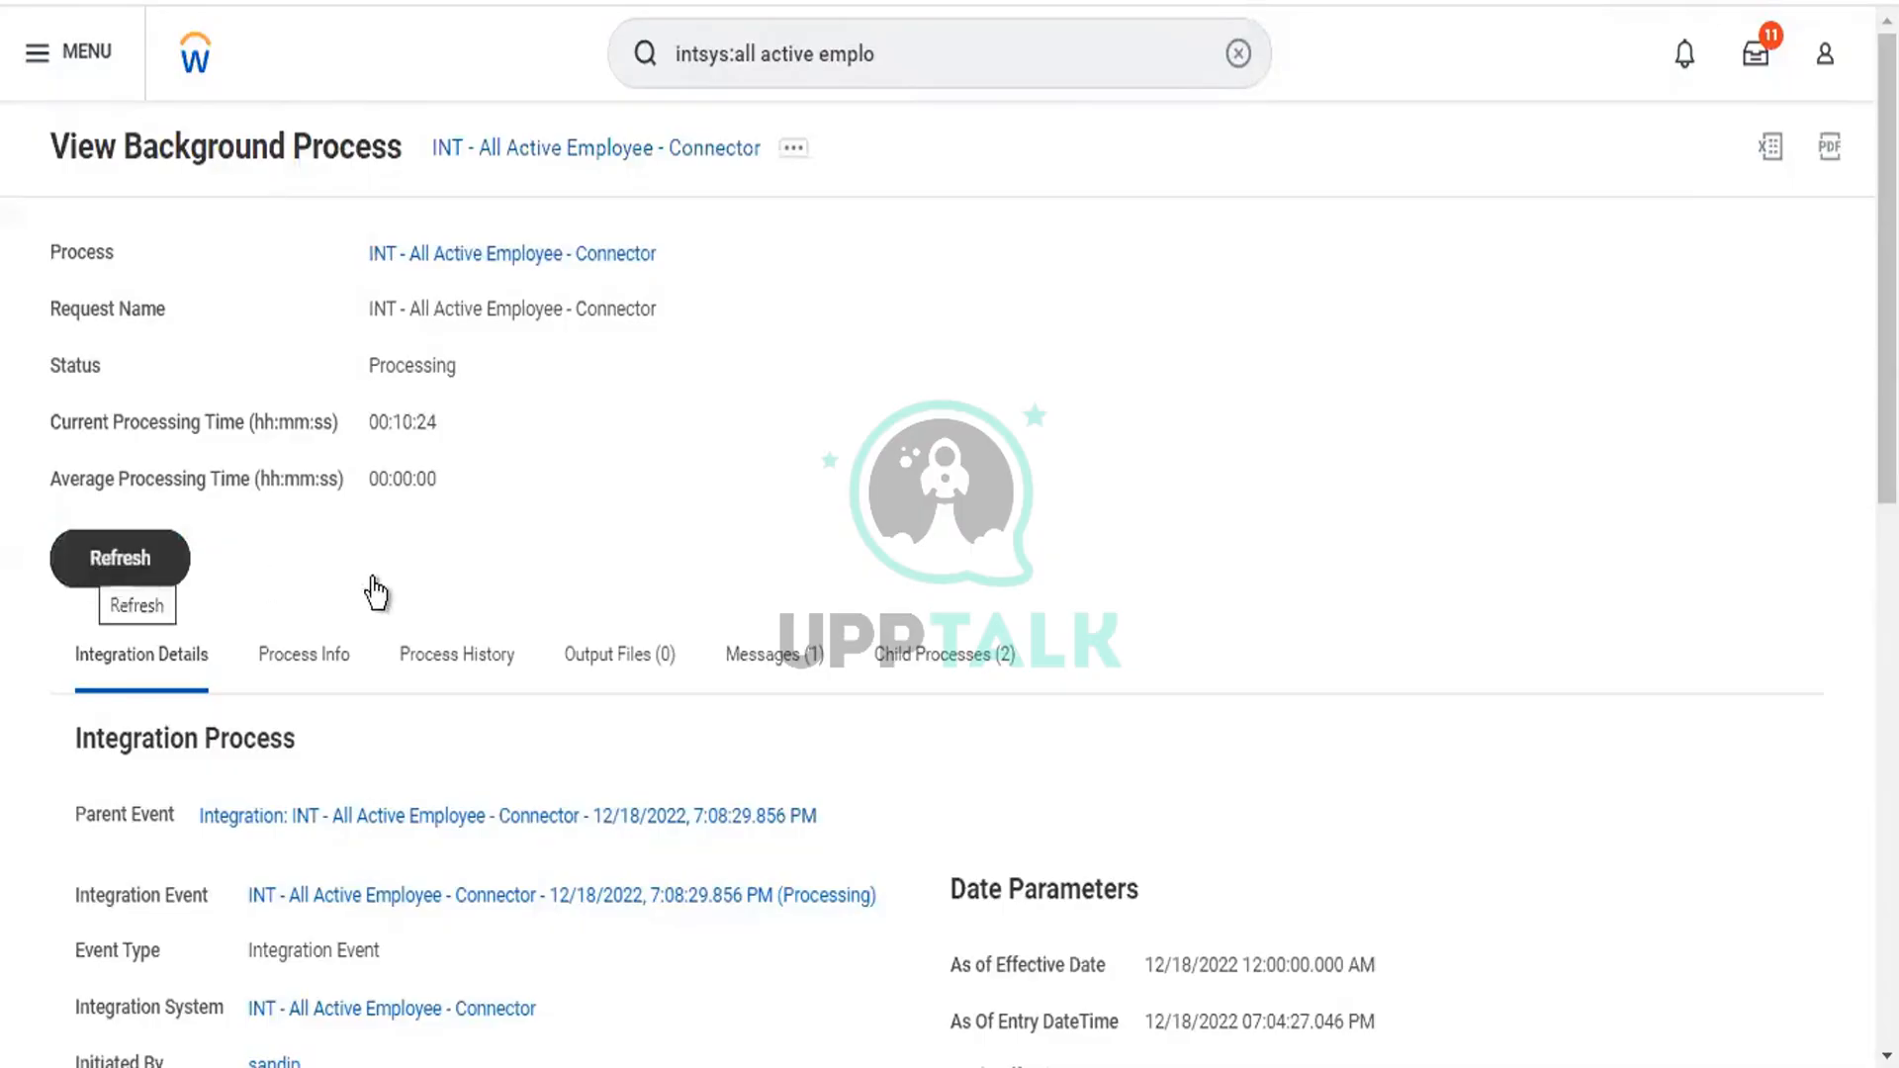
{"action": "left_click", "coordinate": [144, 574]}
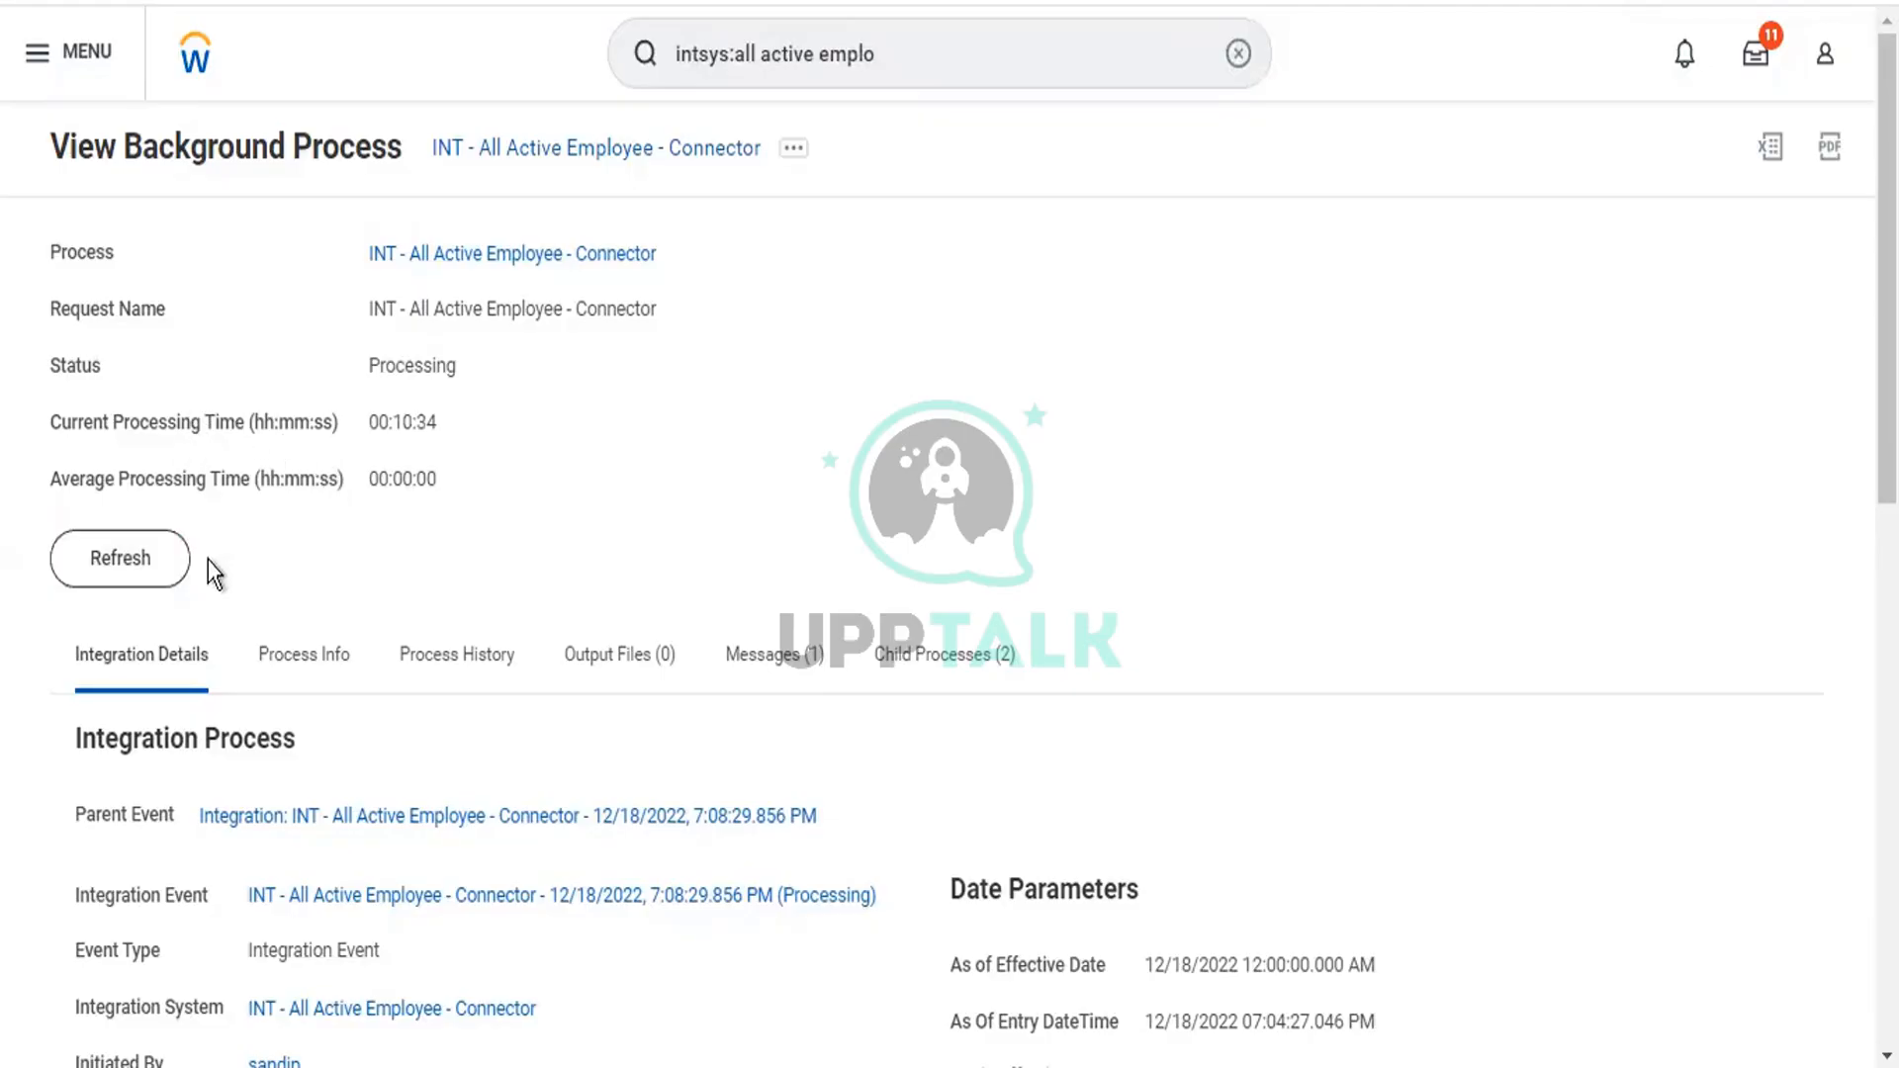
{"action": "left_click", "coordinate": [159, 581]}
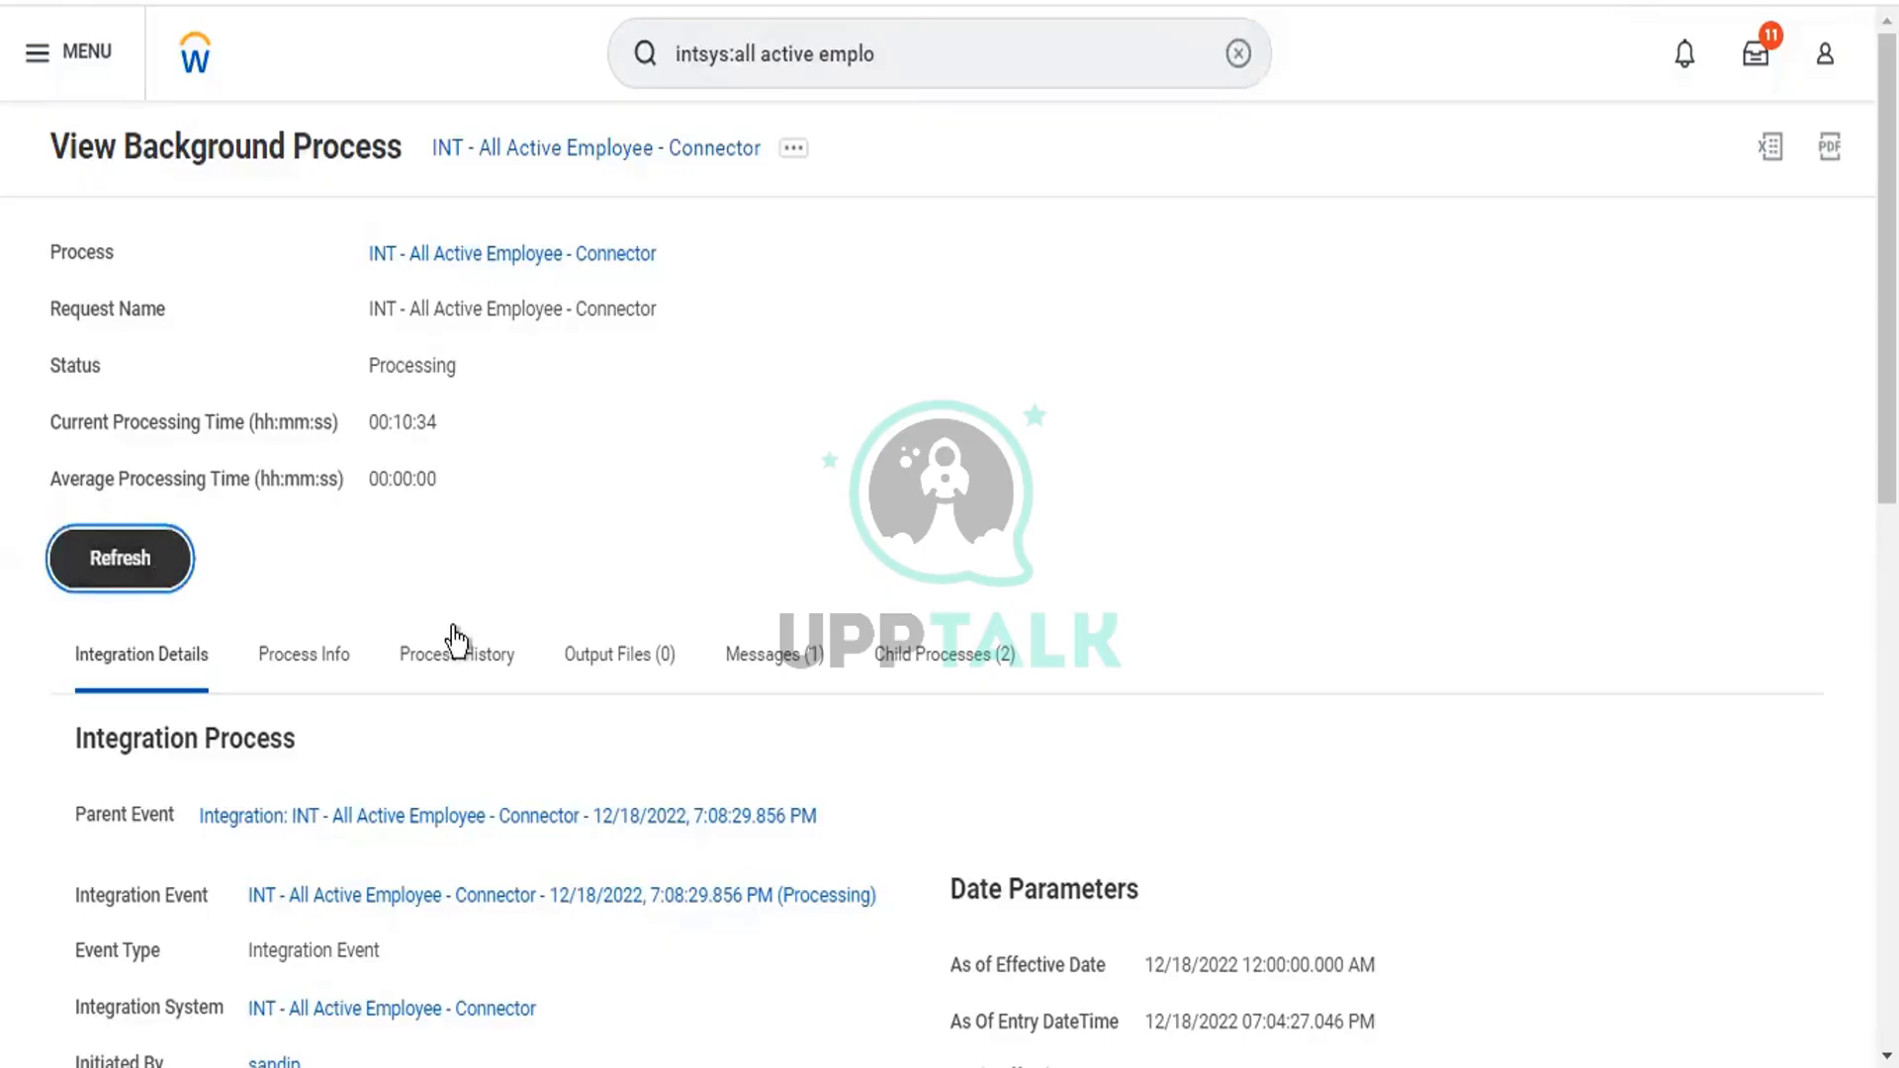
{"action": "left_click", "coordinate": [128, 571]}
{"action": "left_click", "coordinate": [110, 584]}
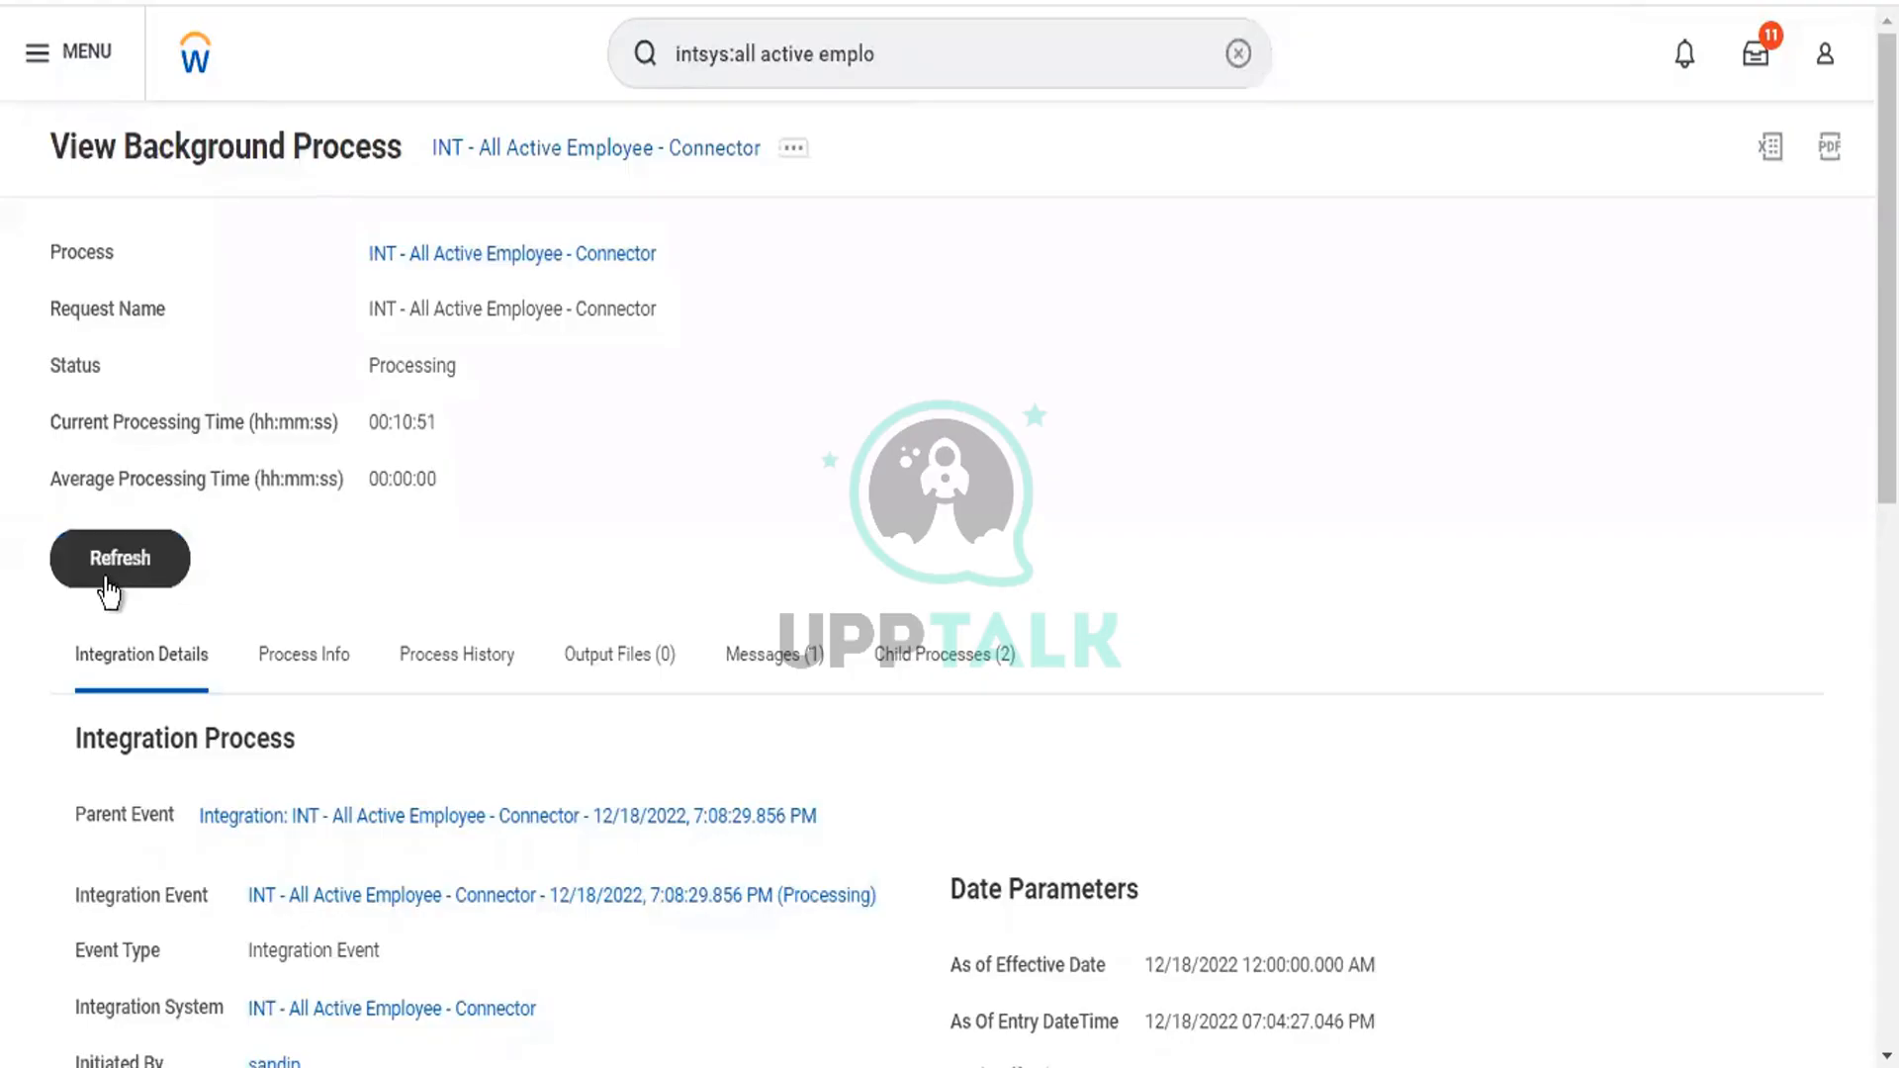
{"action": "left_click", "coordinate": [109, 588]}
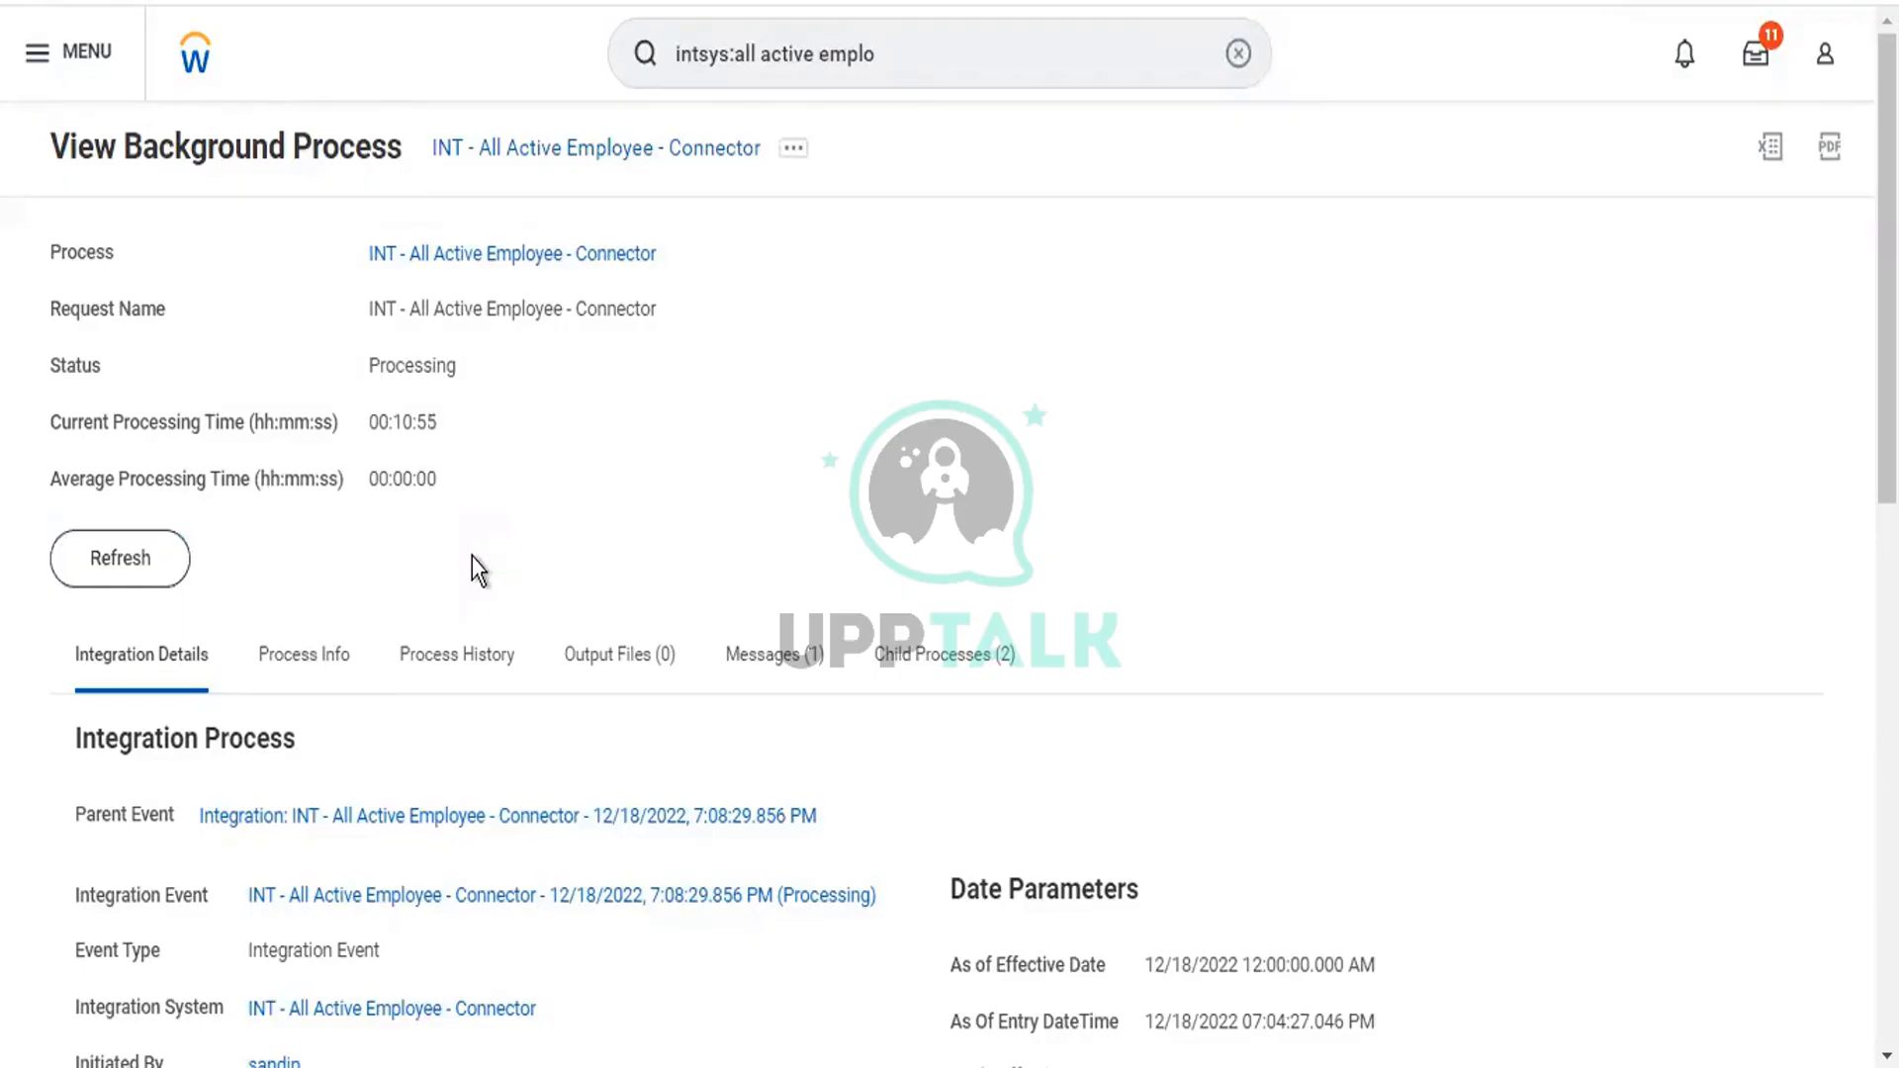
{"action": "left_click", "coordinate": [161, 556]}
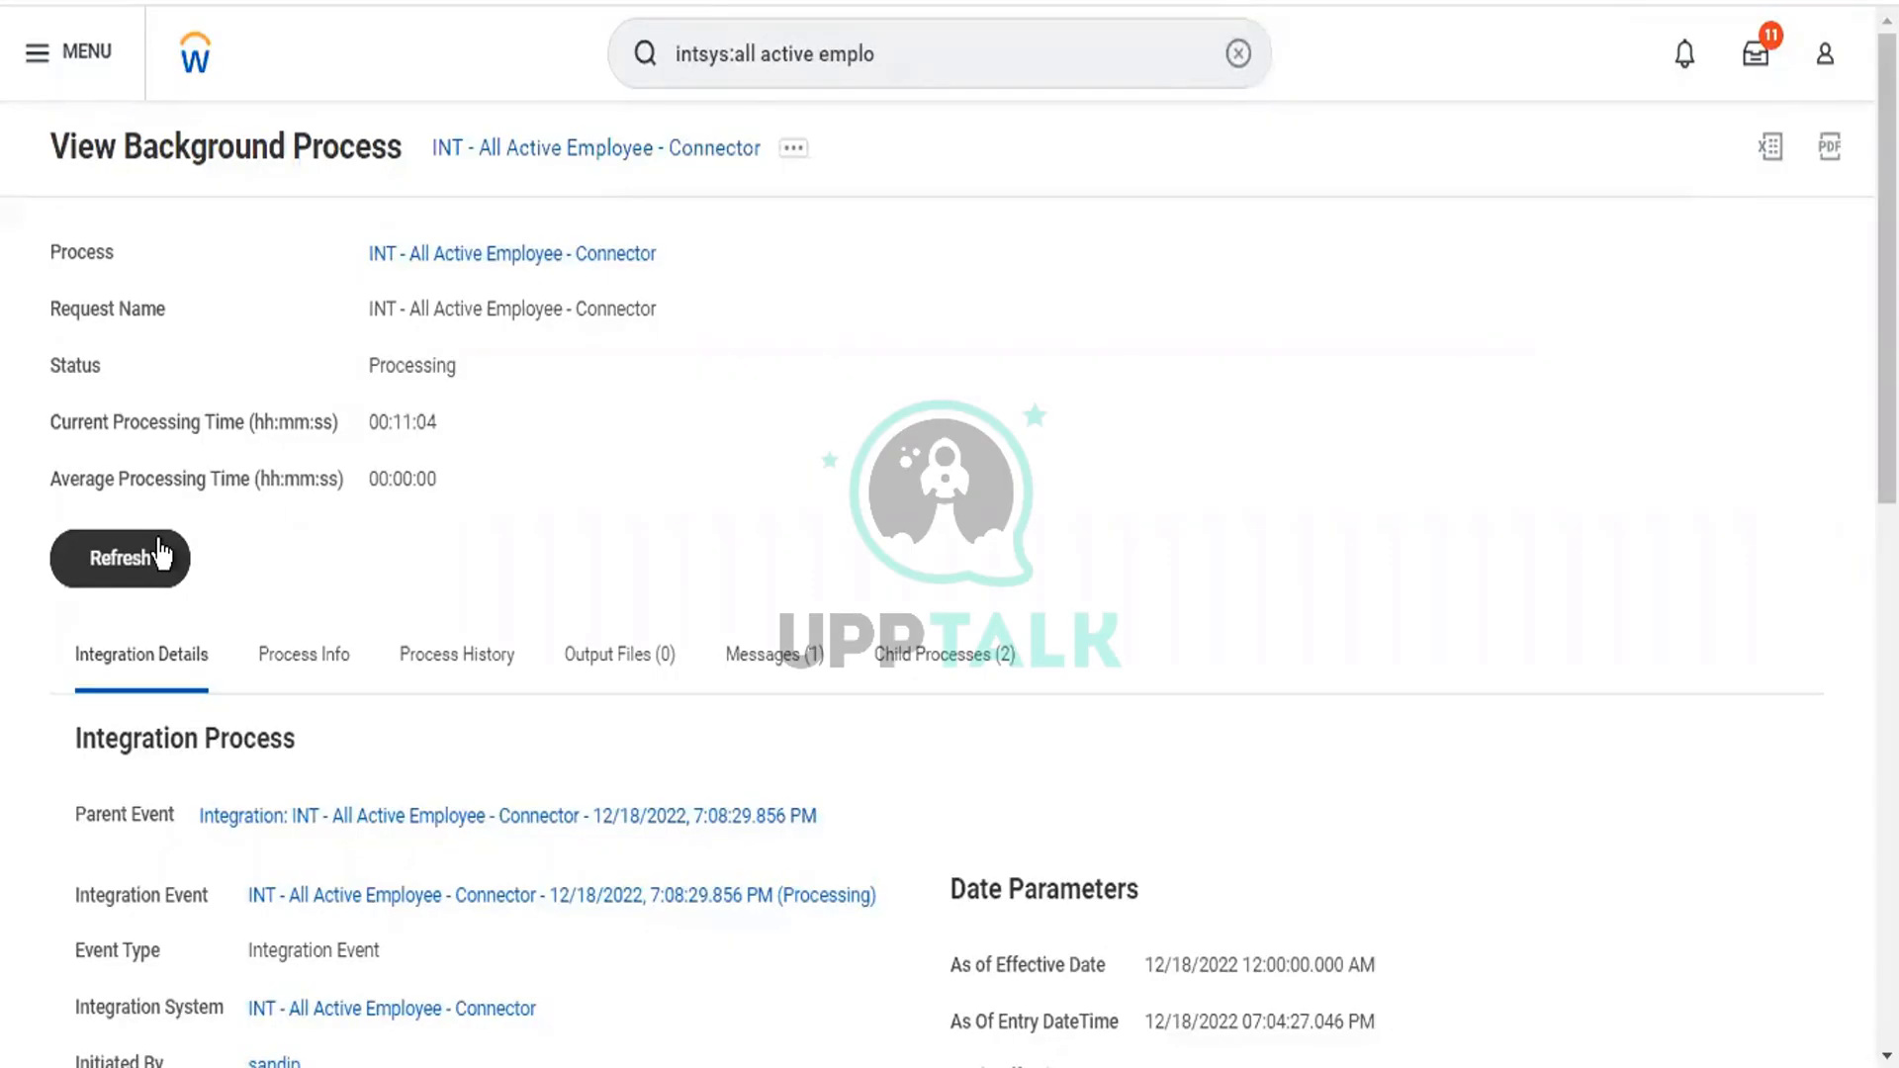
{"action": "left_click", "coordinate": [99, 559]}
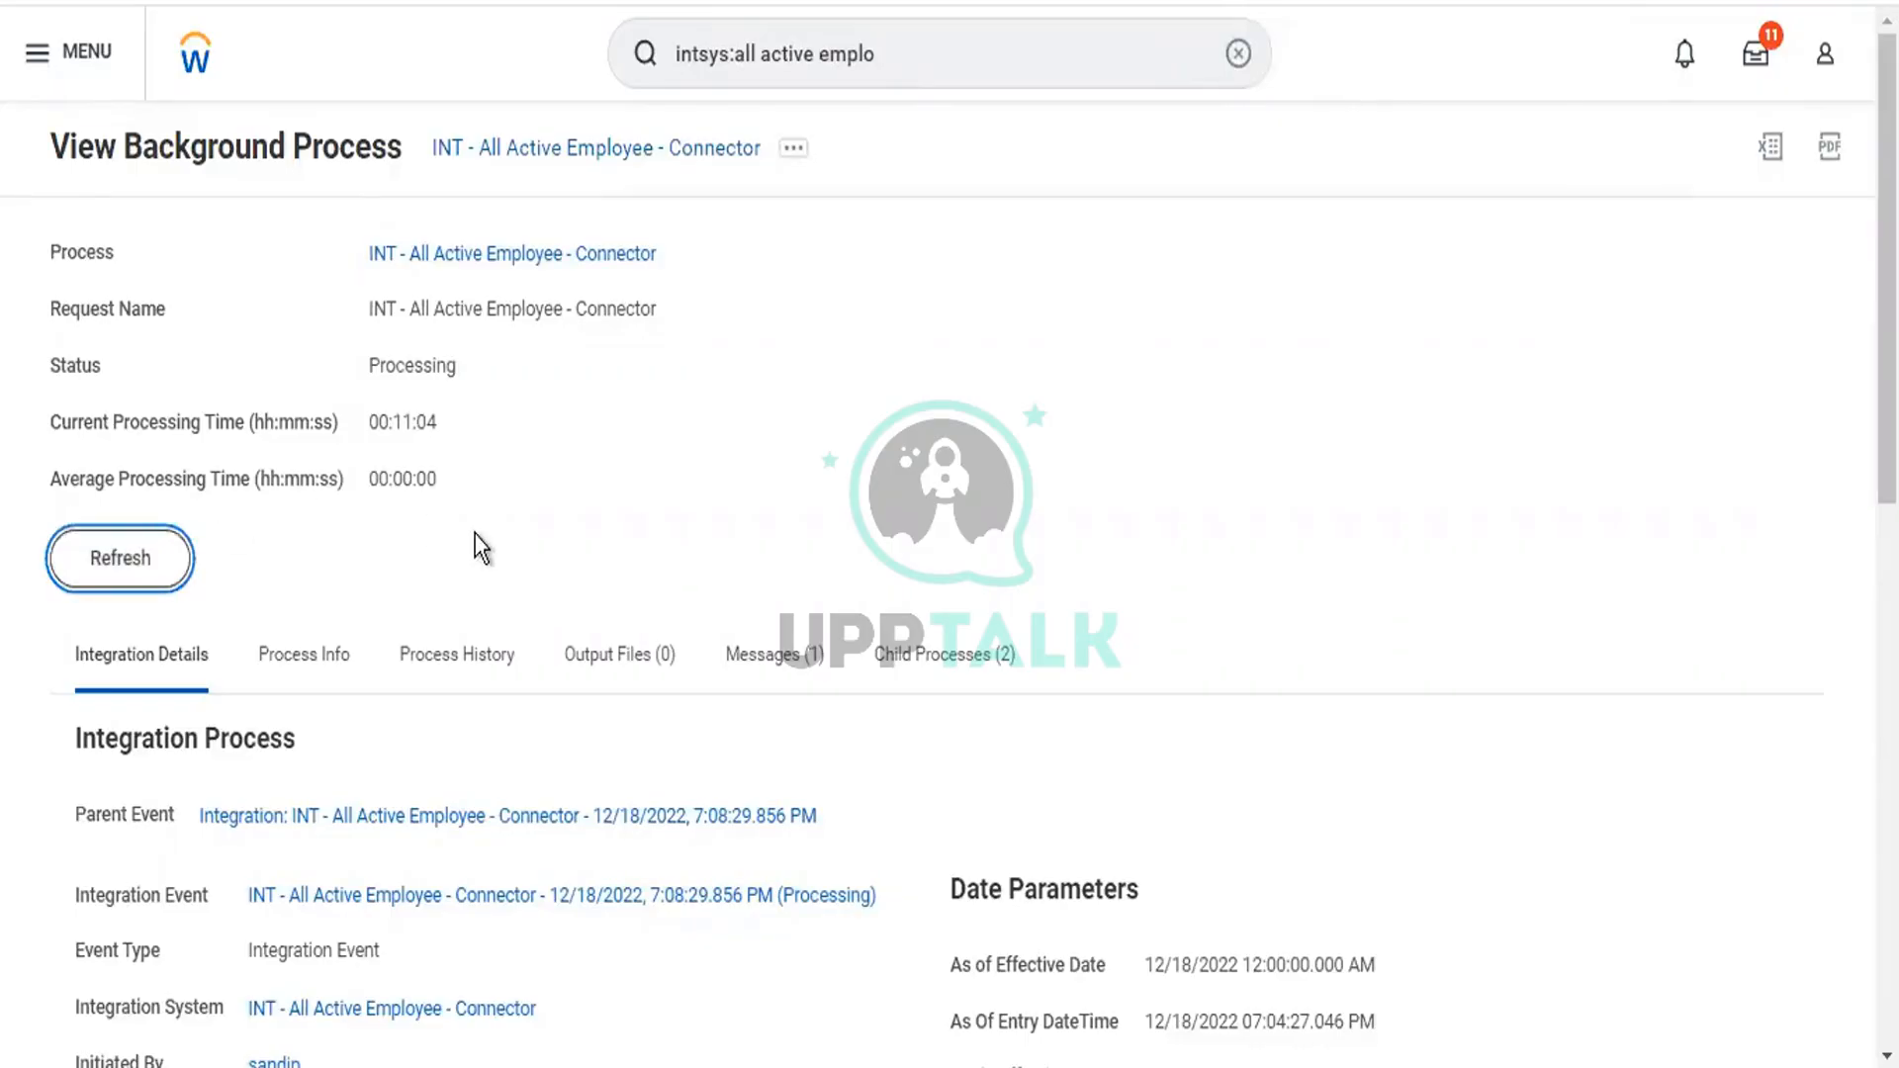
{"action": "left_click", "coordinate": [149, 562]}
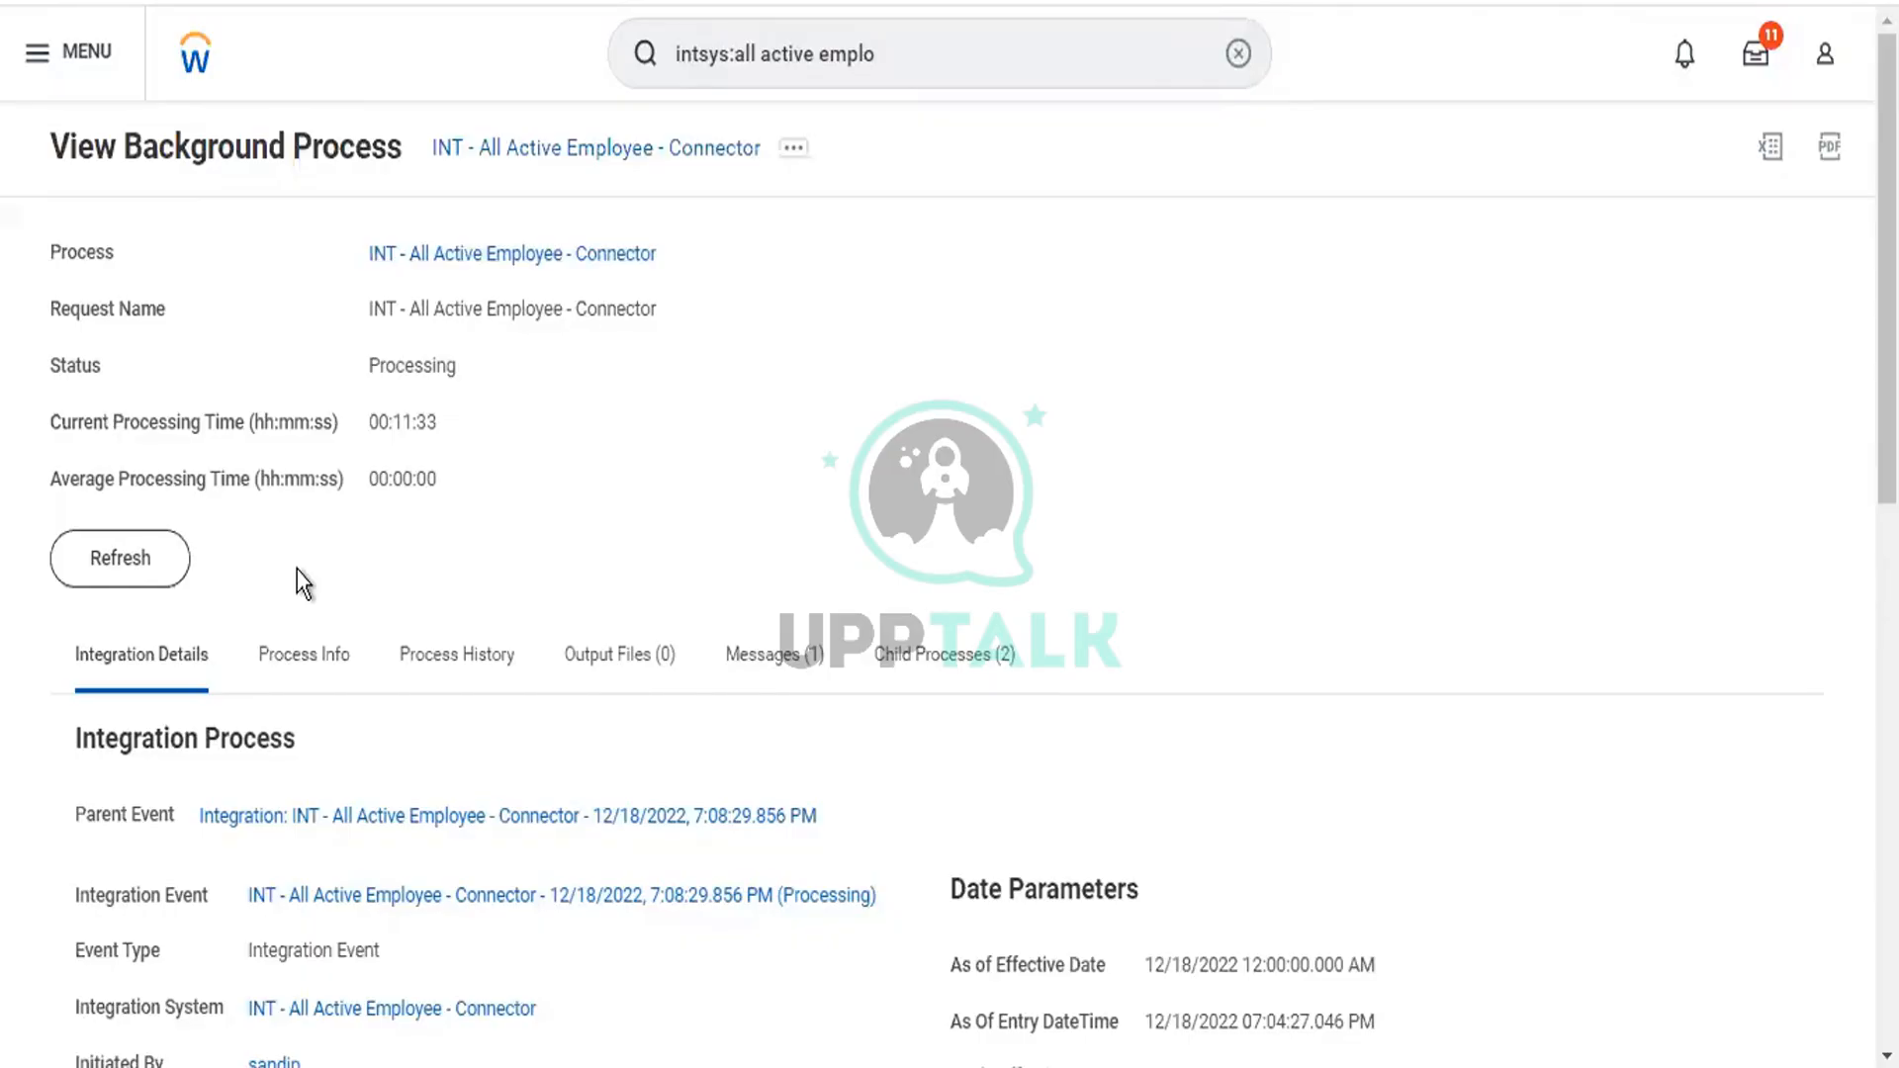
{"action": "left_click", "coordinate": [136, 564]}
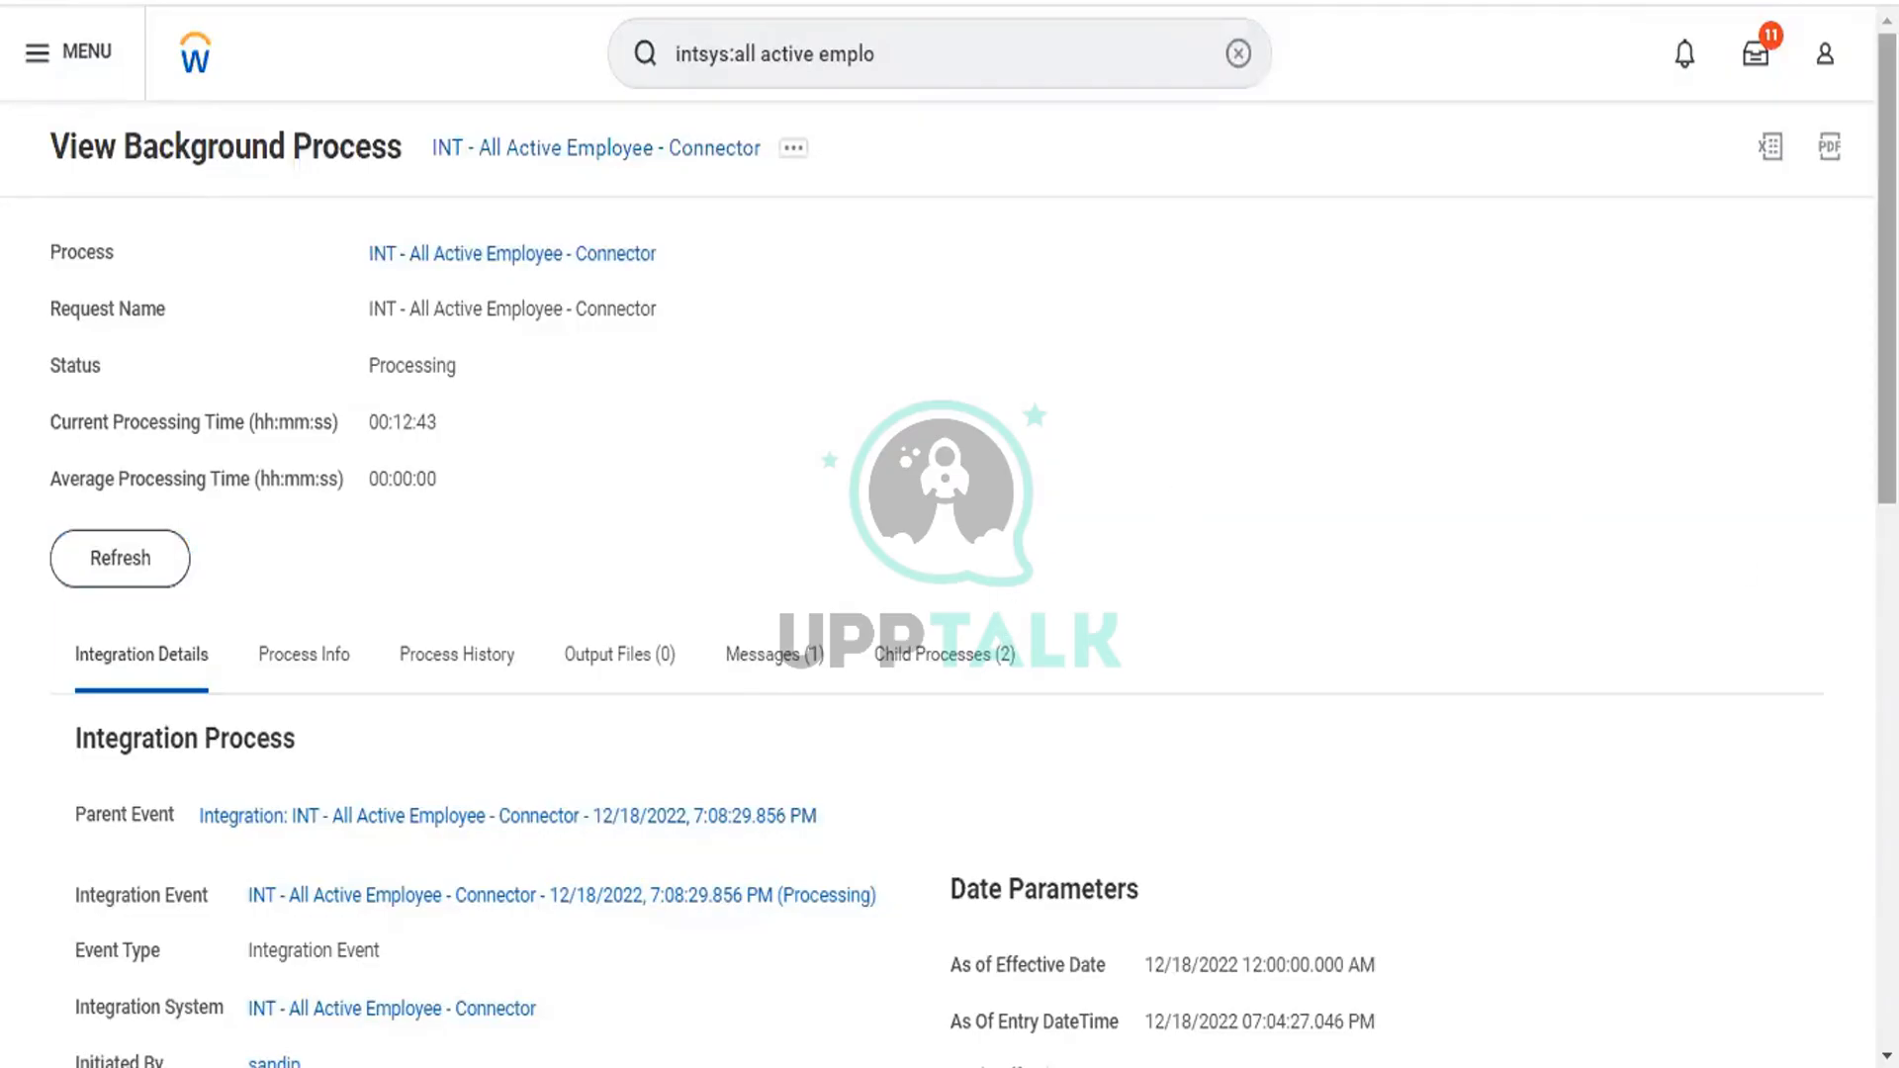
Step: Open the integration's parent event and widen the Percent Complete column in its Child Processes table to check progress
{"action": "scroll", "coordinate": [1887, 267], "scroll_direction": "down", "scroll_amount": 5}
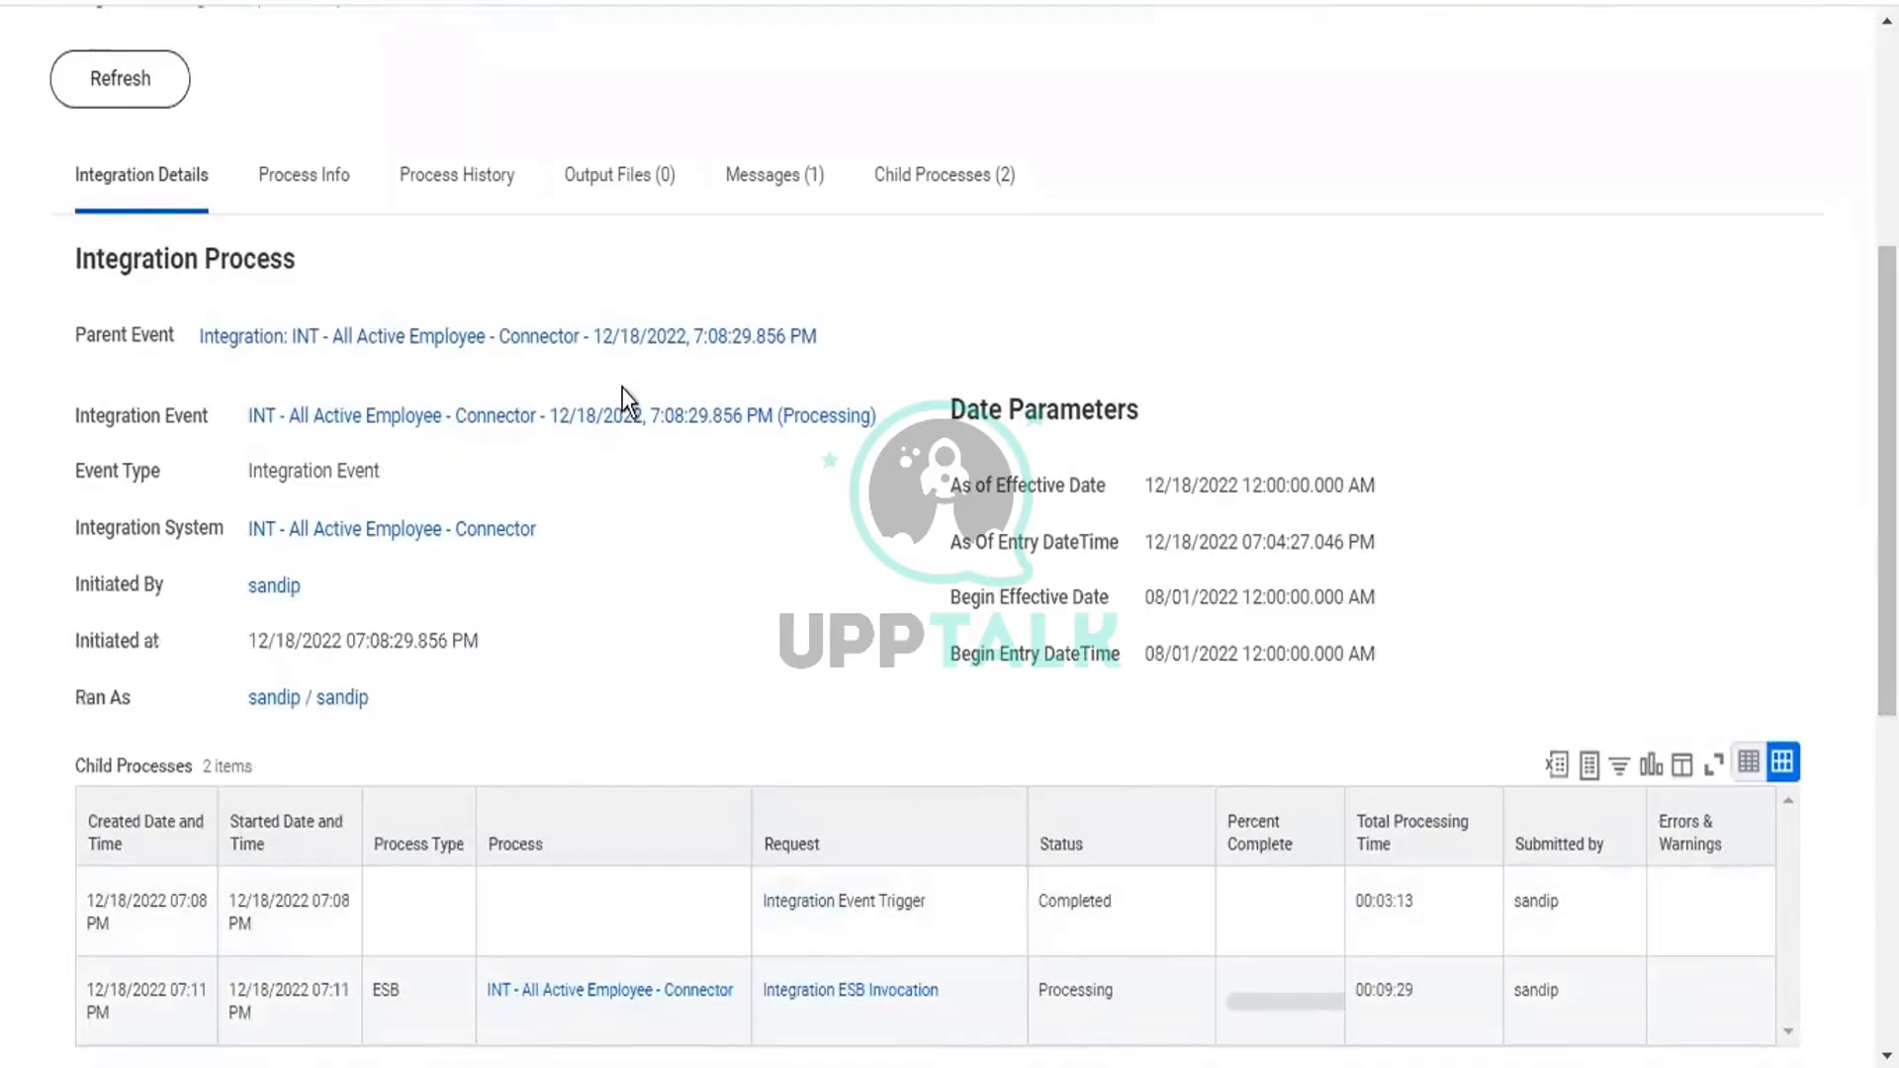
{"action": "left_click", "coordinate": [579, 346]}
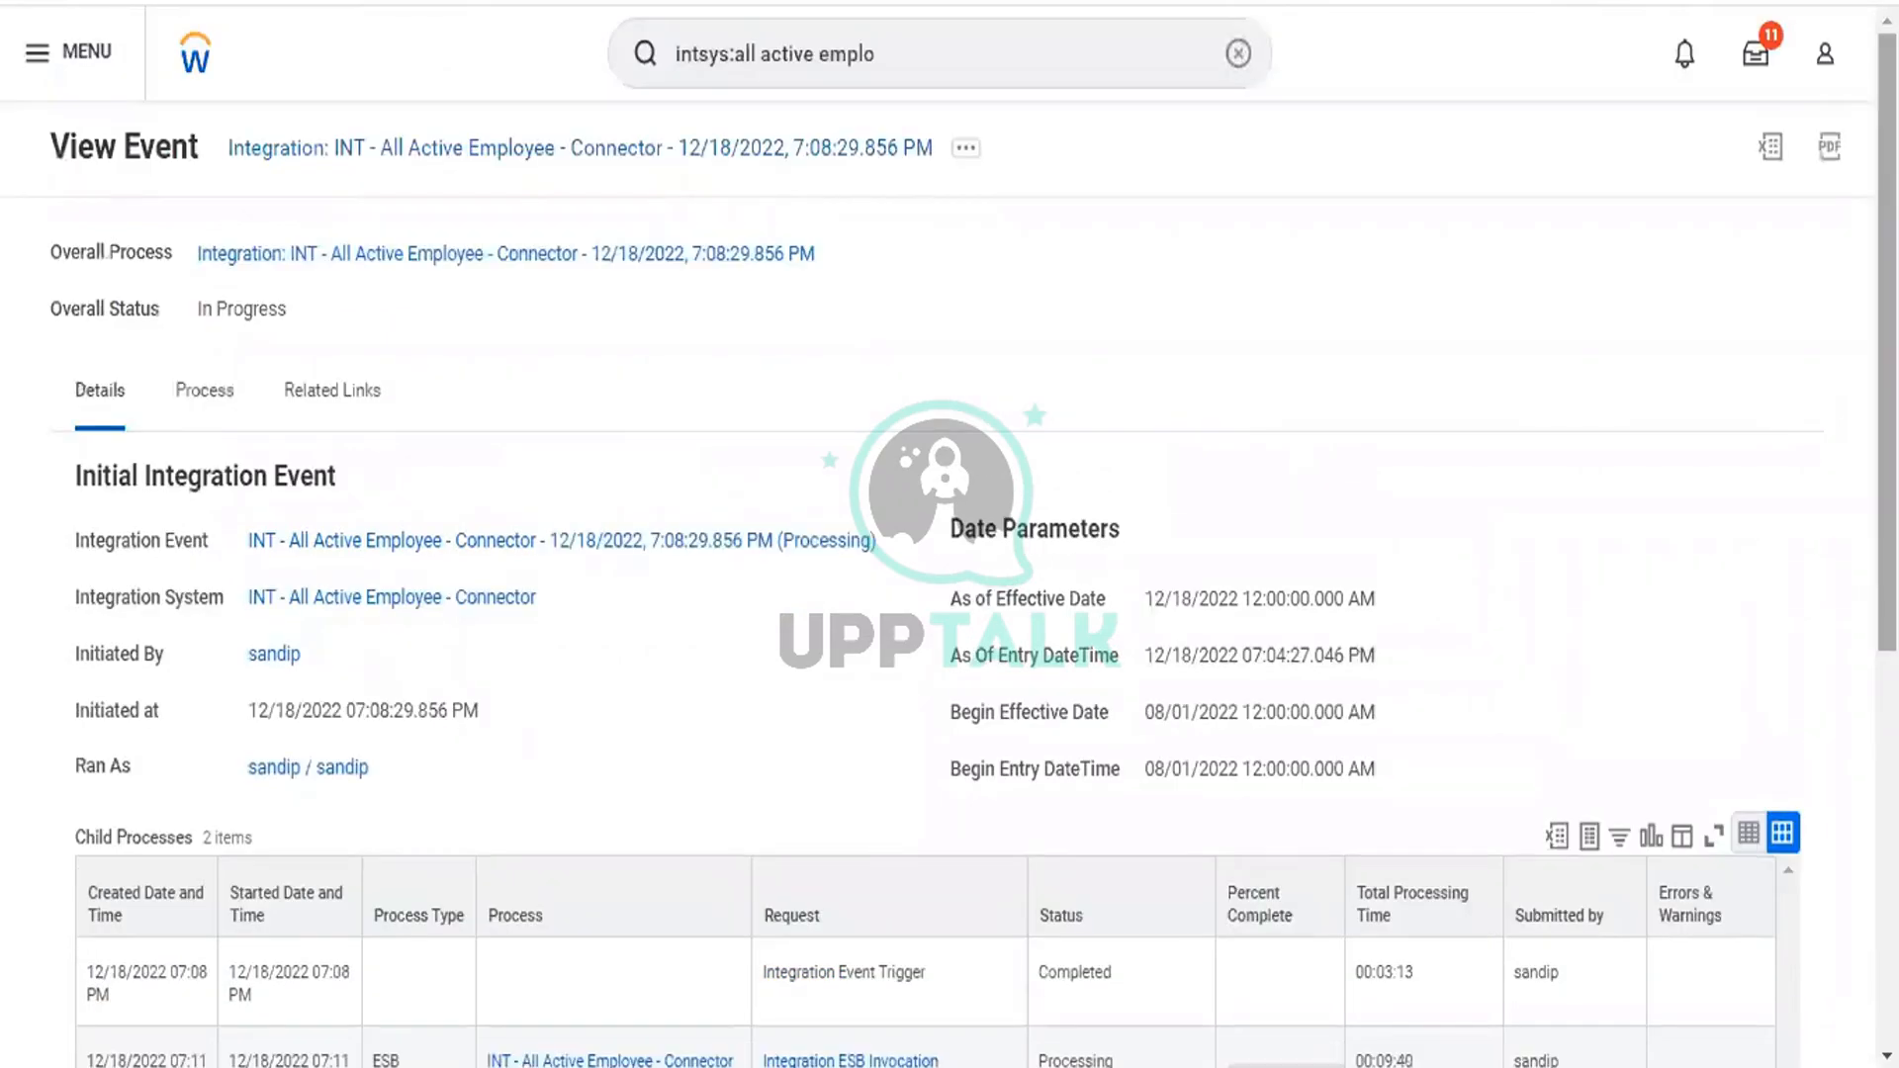
{"action": "scroll", "coordinate": [1814, 641], "scroll_direction": "down", "scroll_amount": 5}
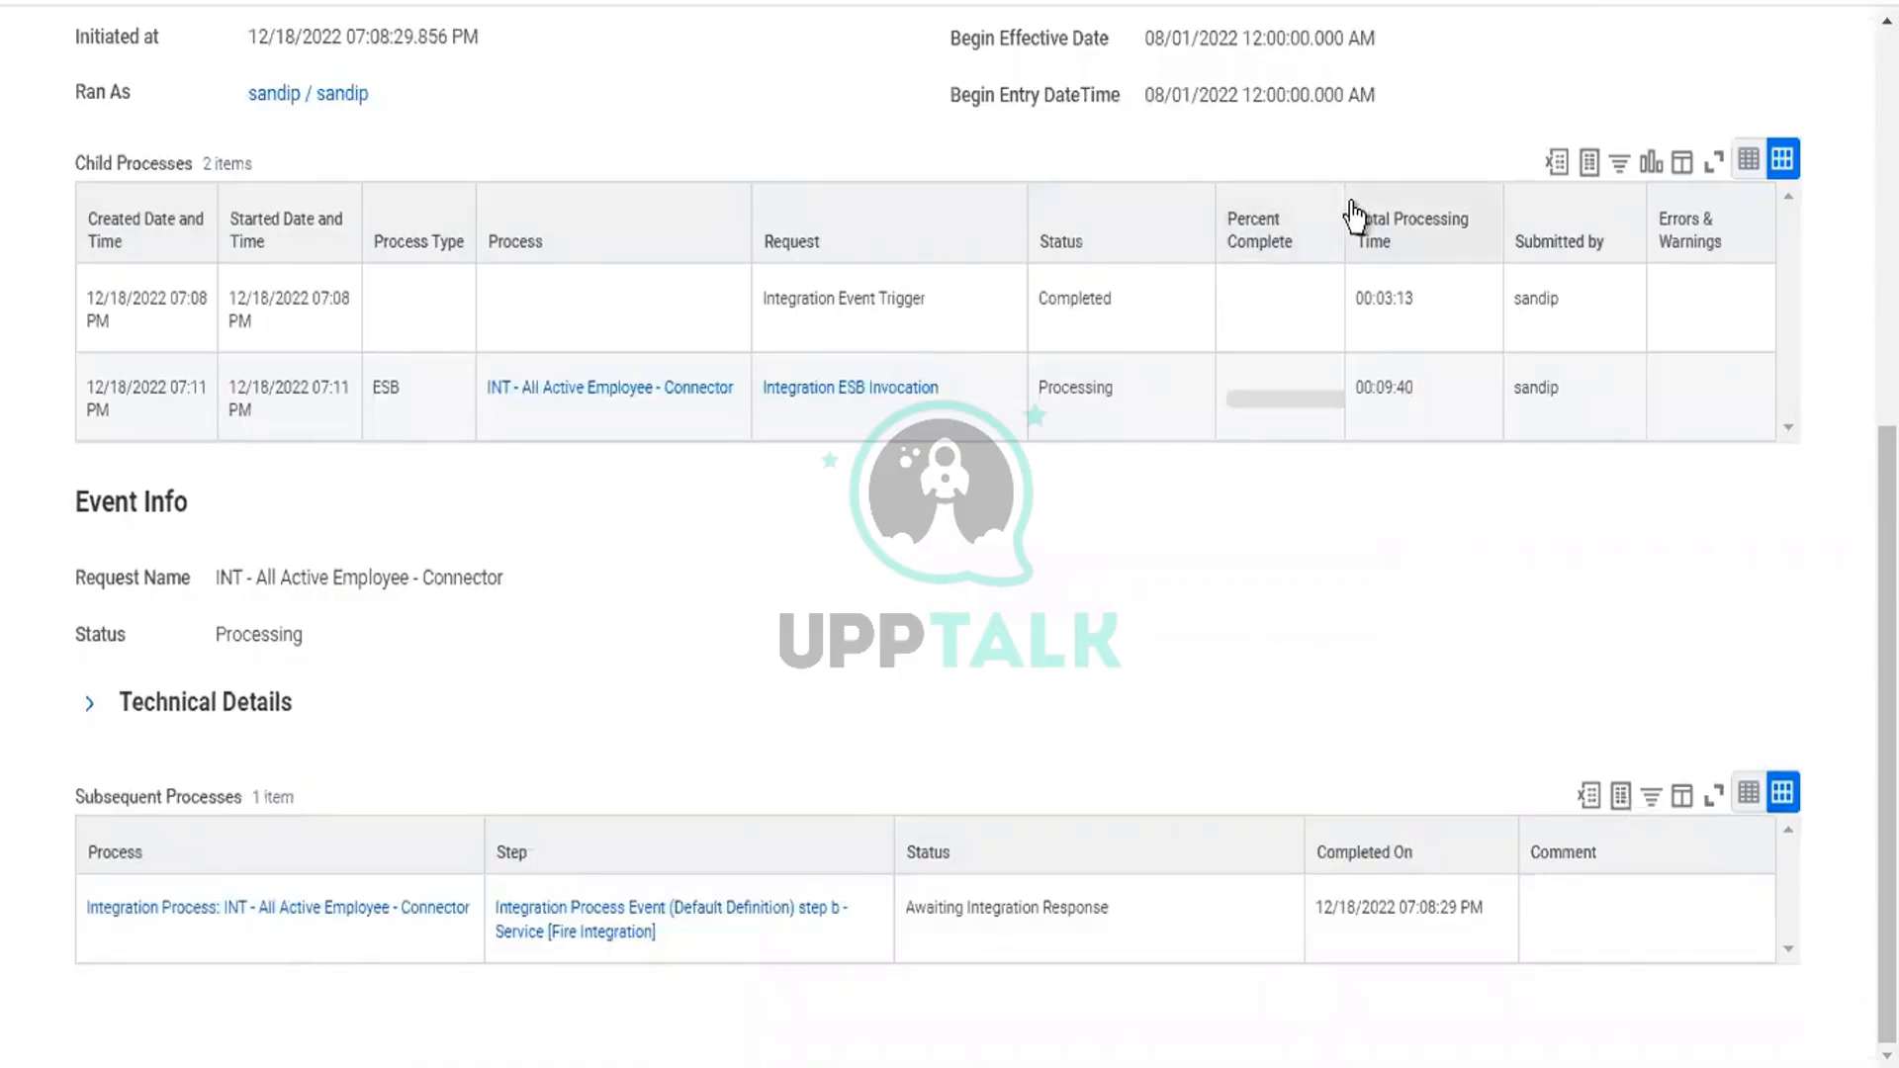
{"action": "left_click_drag", "start_coordinate": [1340, 200], "coordinate": [1403, 220]}
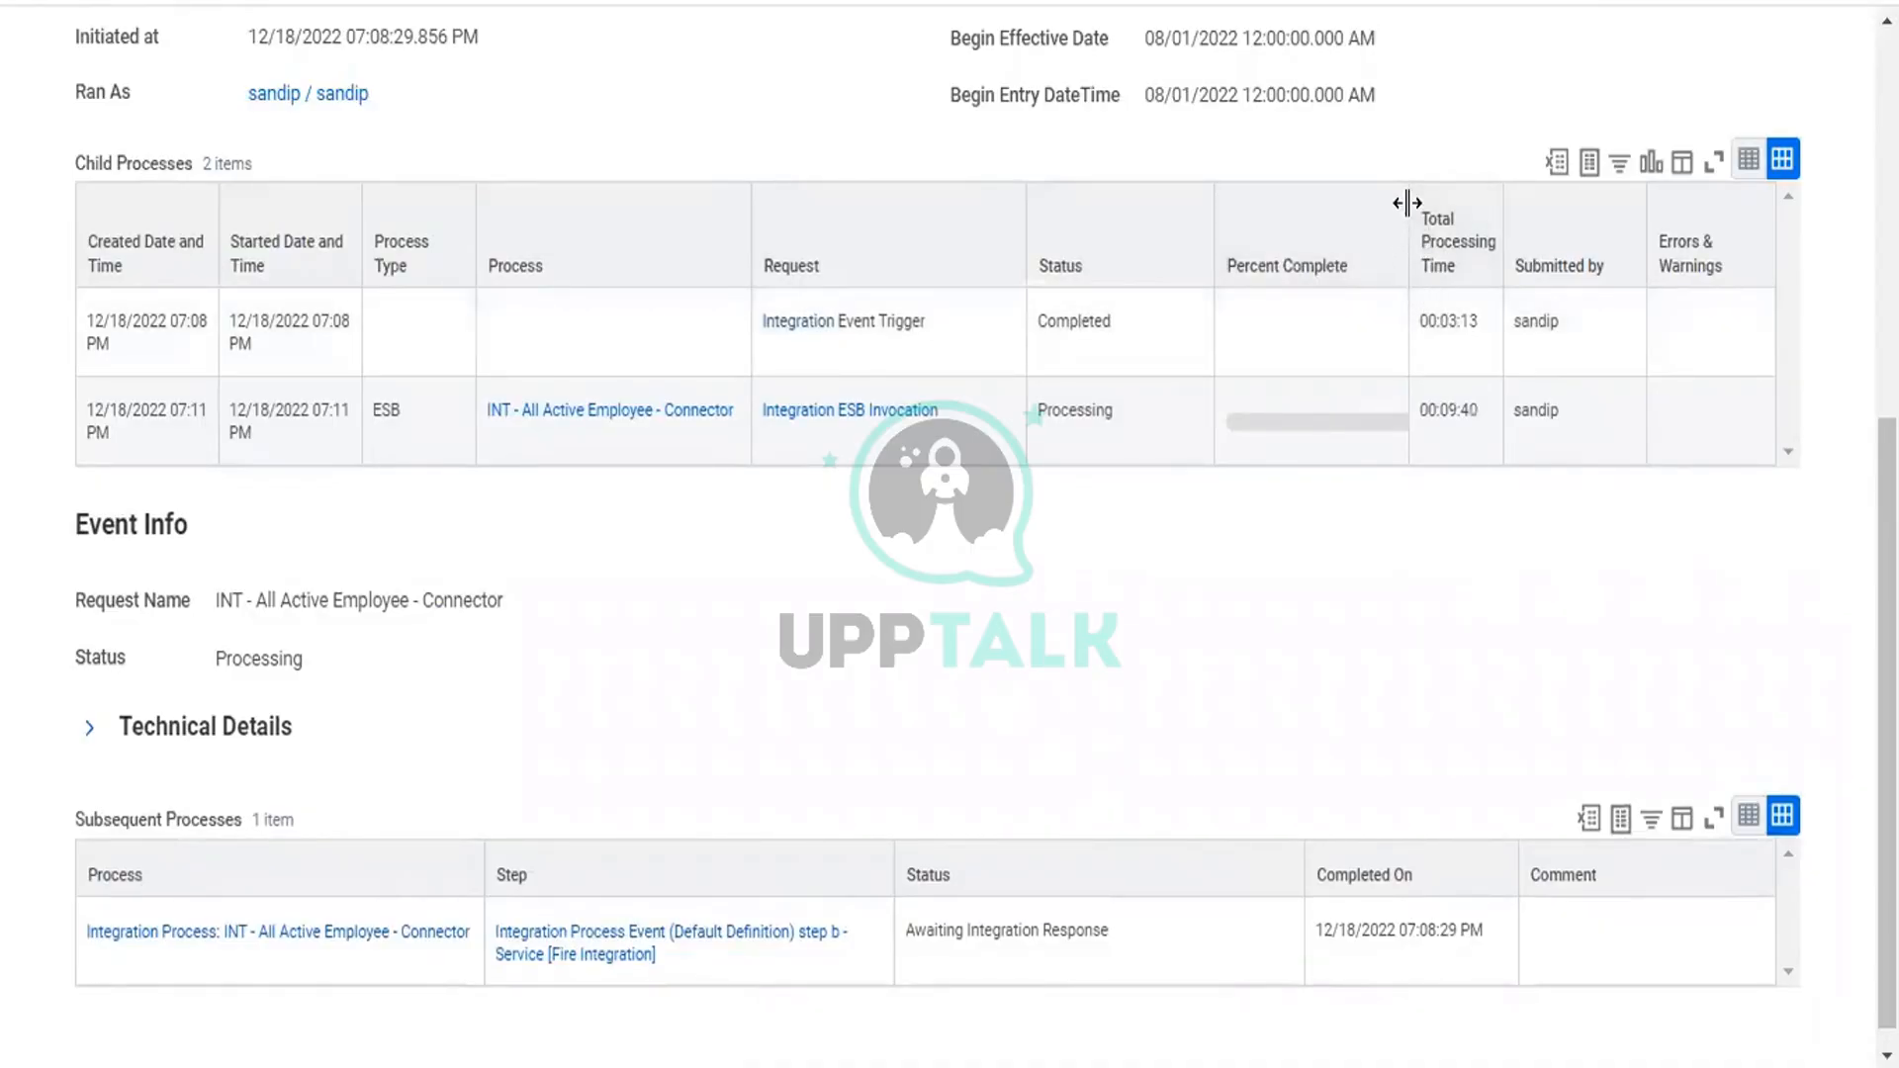
{"action": "left_click_drag", "start_coordinate": [1407, 203], "coordinate": [1470, 194]}
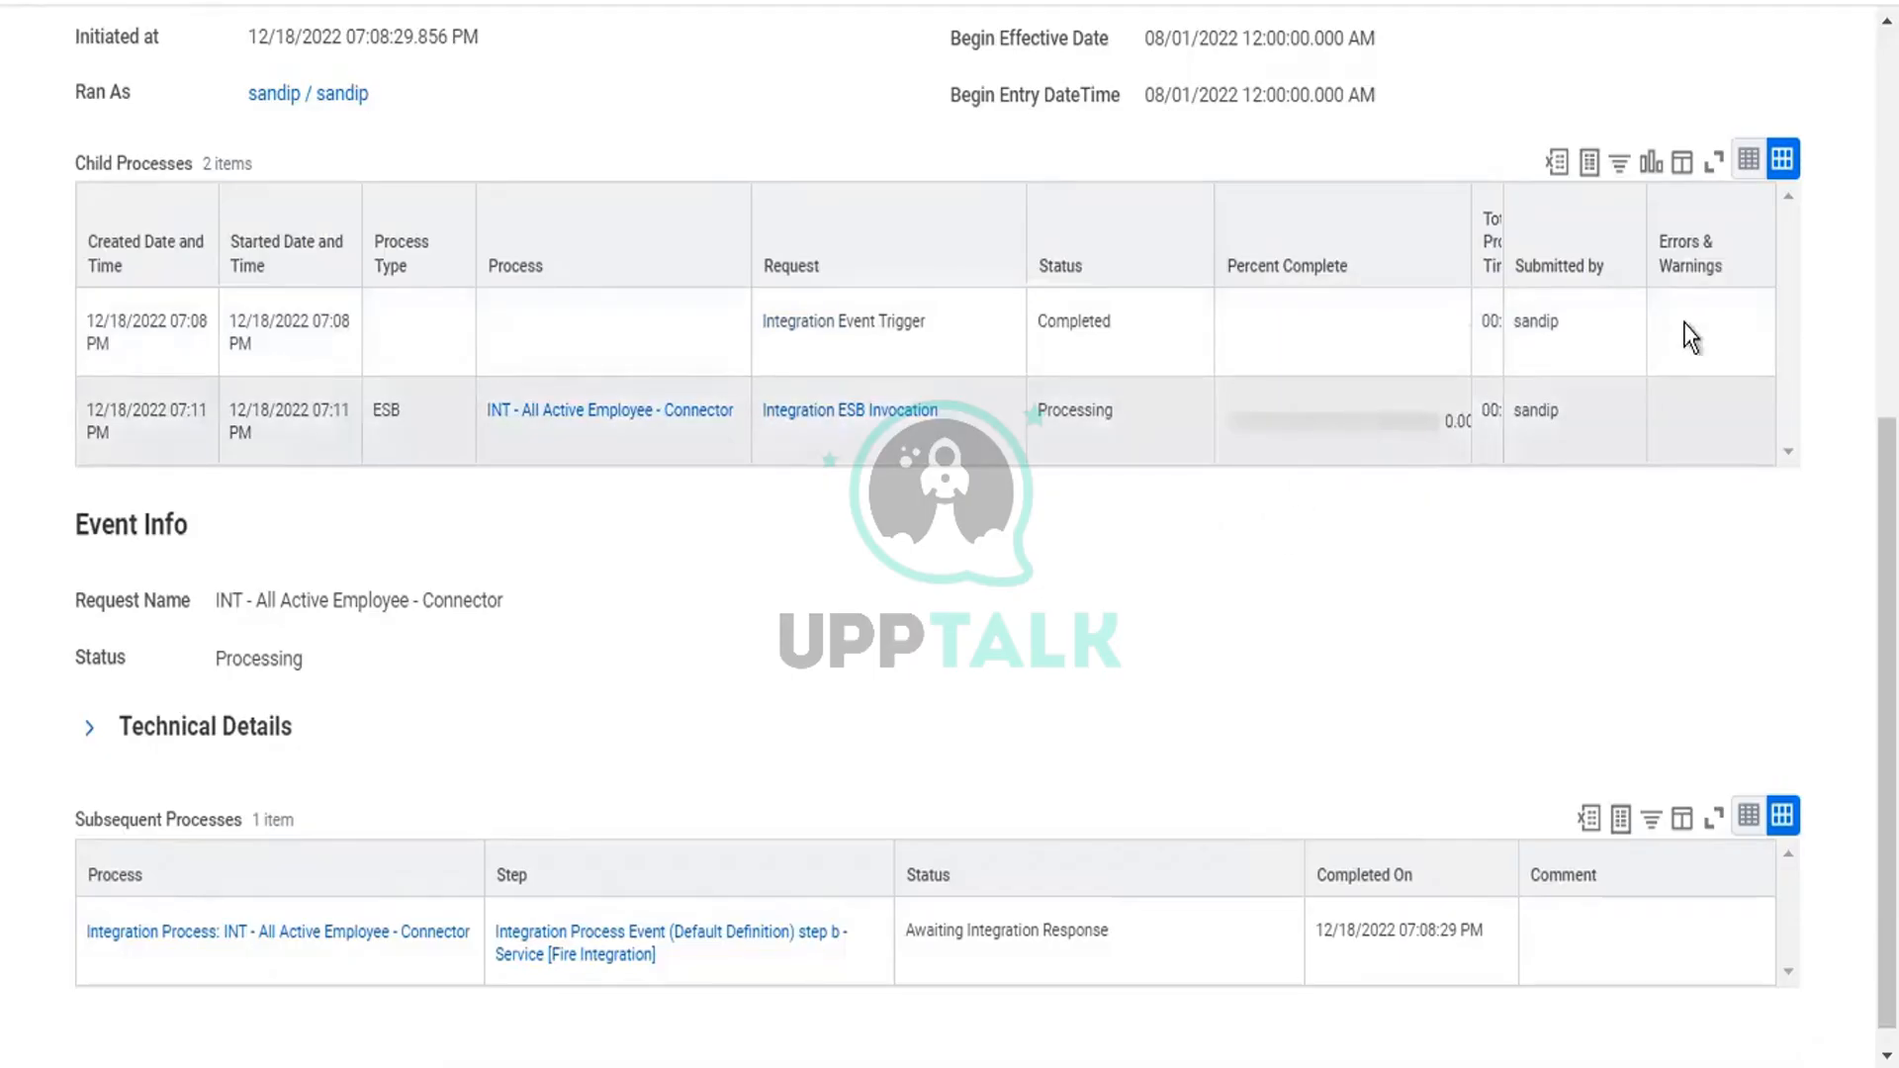
{"action": "scroll", "coordinate": [949, 534], "scroll_direction": "up", "scroll_amount": 5}
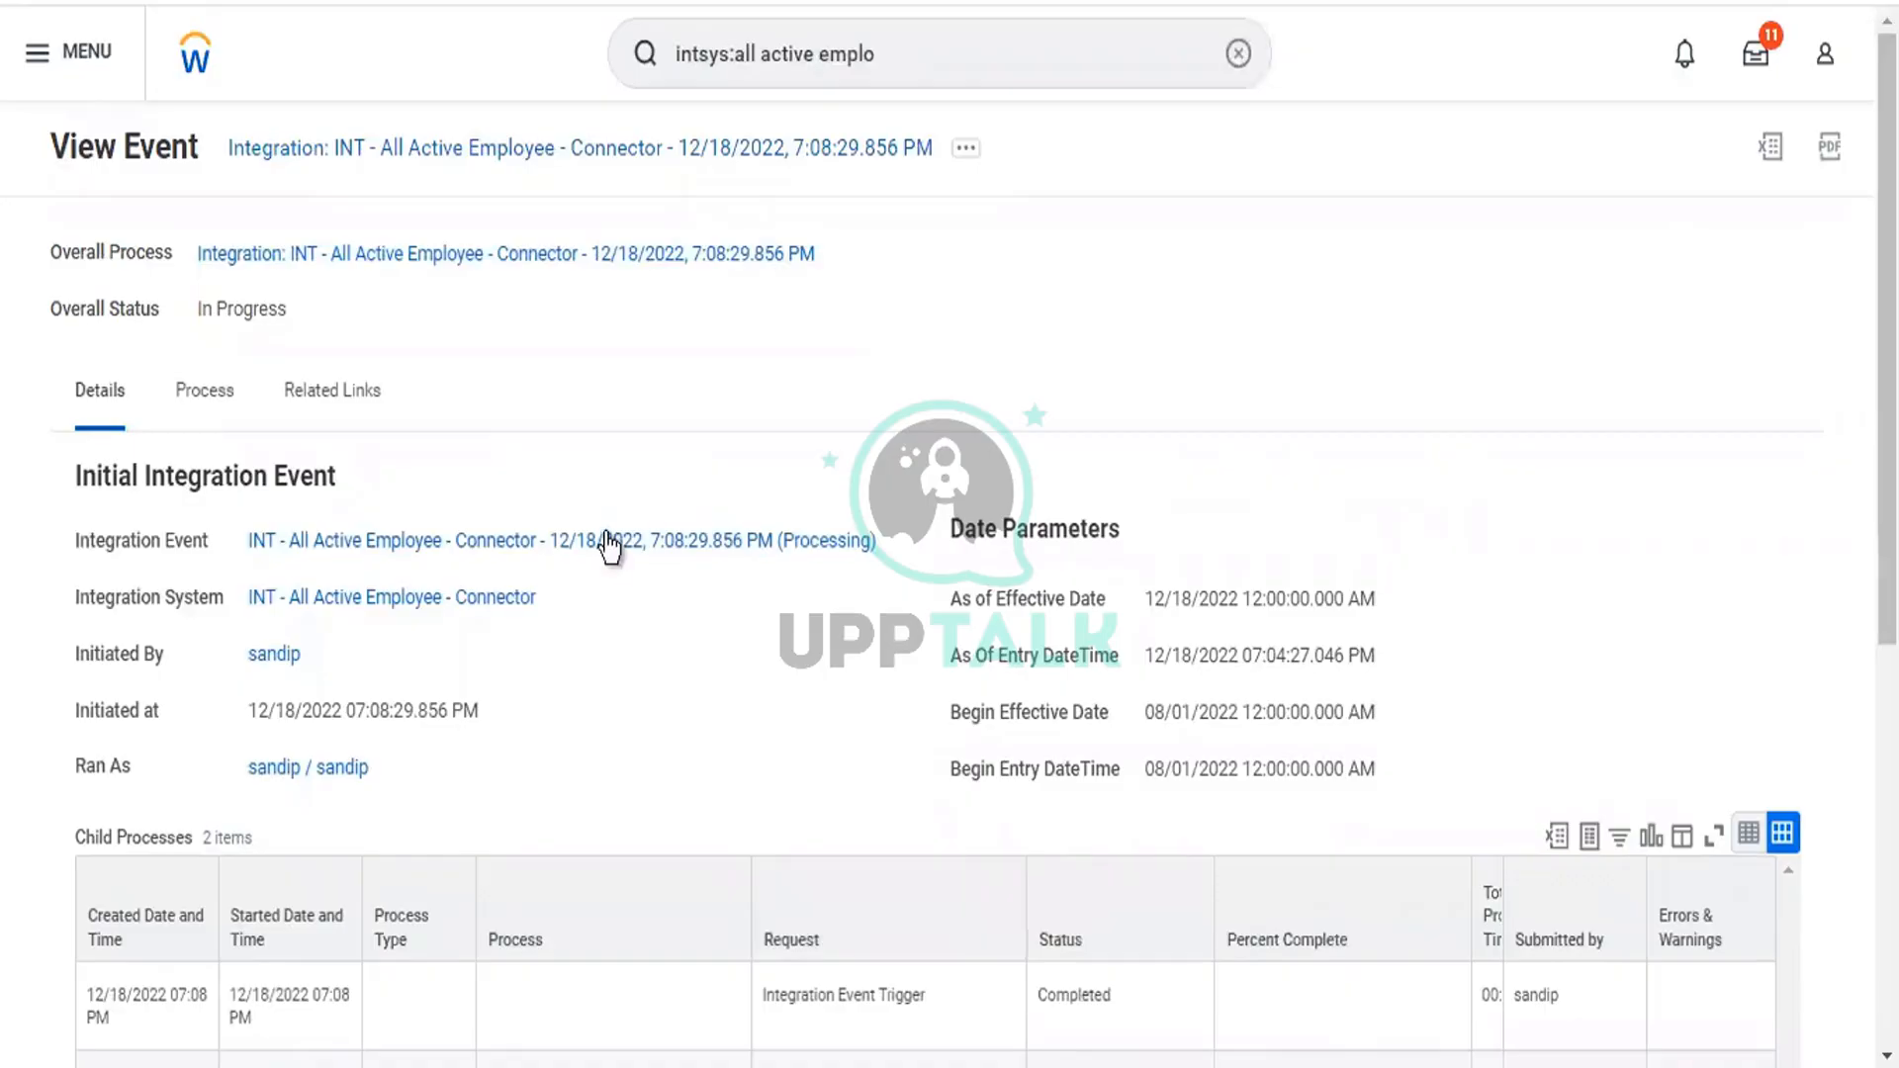
Step: Reopen the overall integration process event and recheck its child processes, event info and subsequent processes
{"action": "left_click", "coordinate": [414, 158]}
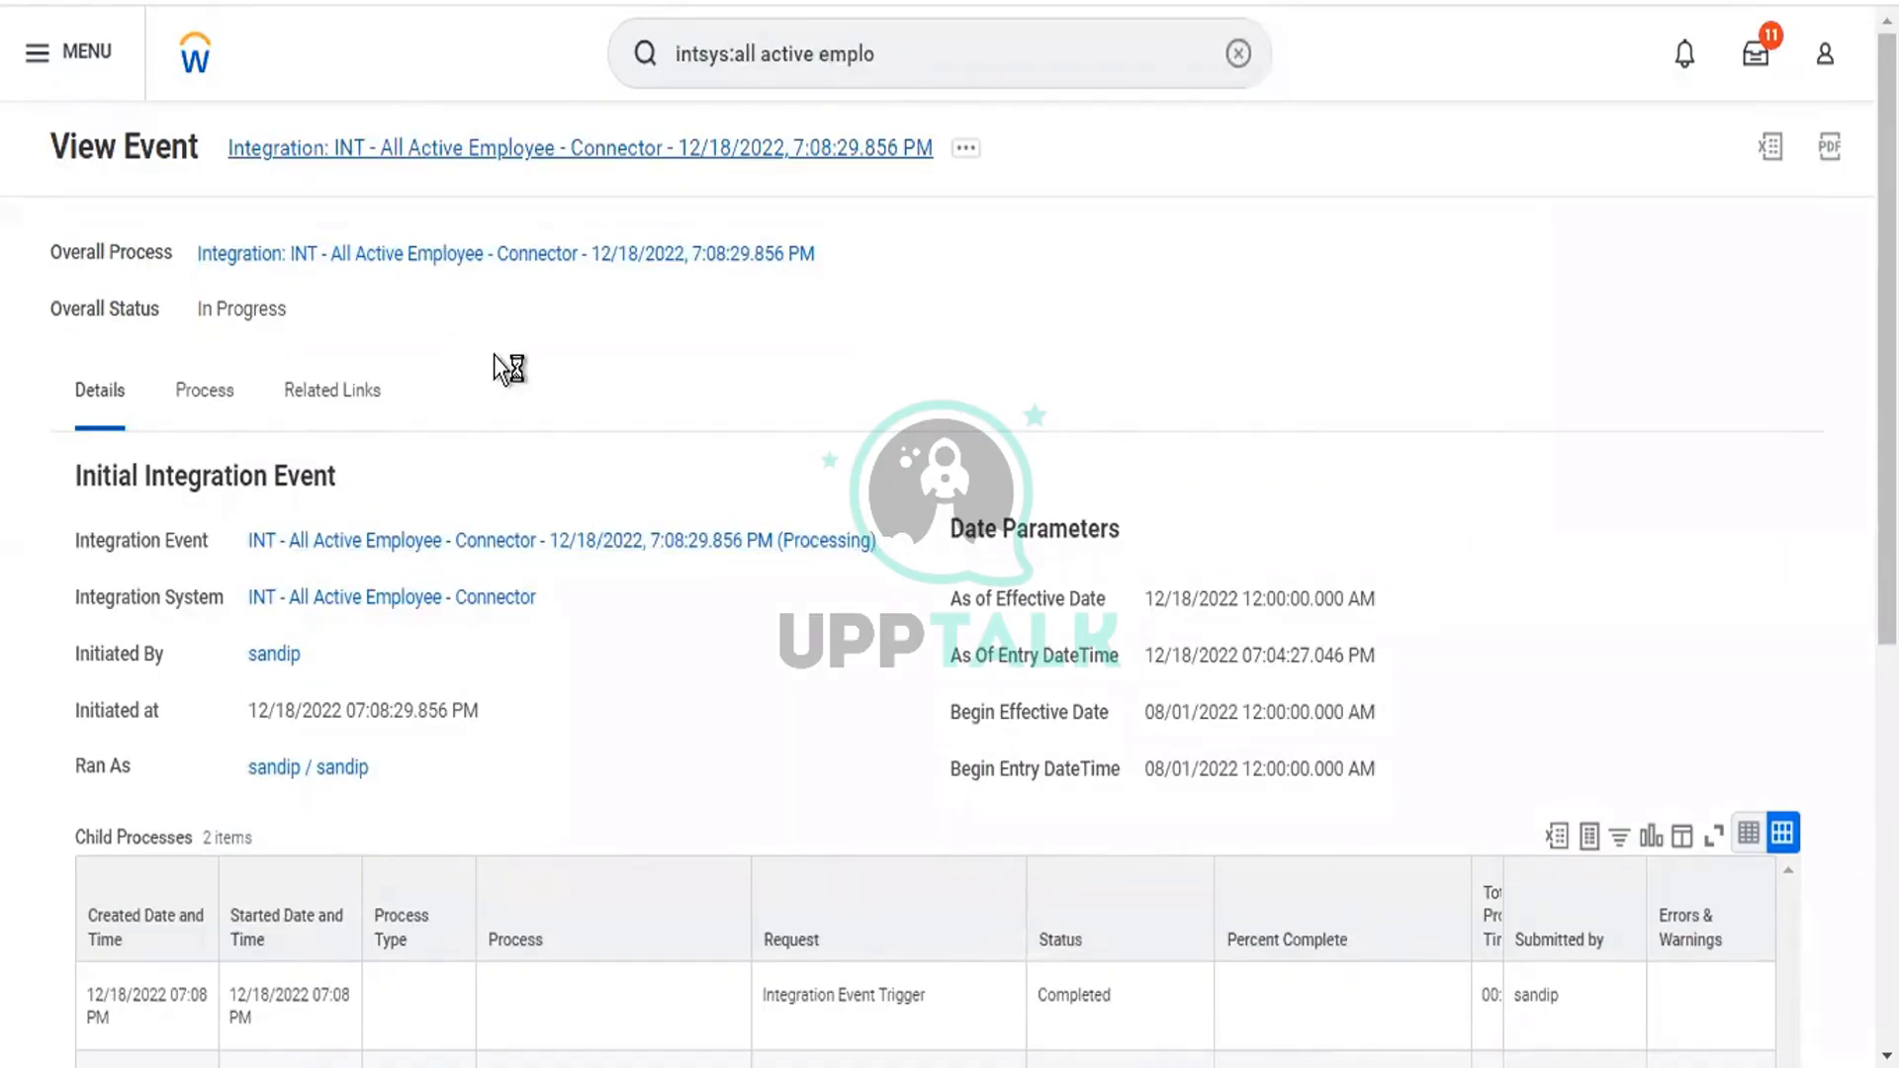
{"action": "left_click", "coordinate": [377, 263]}
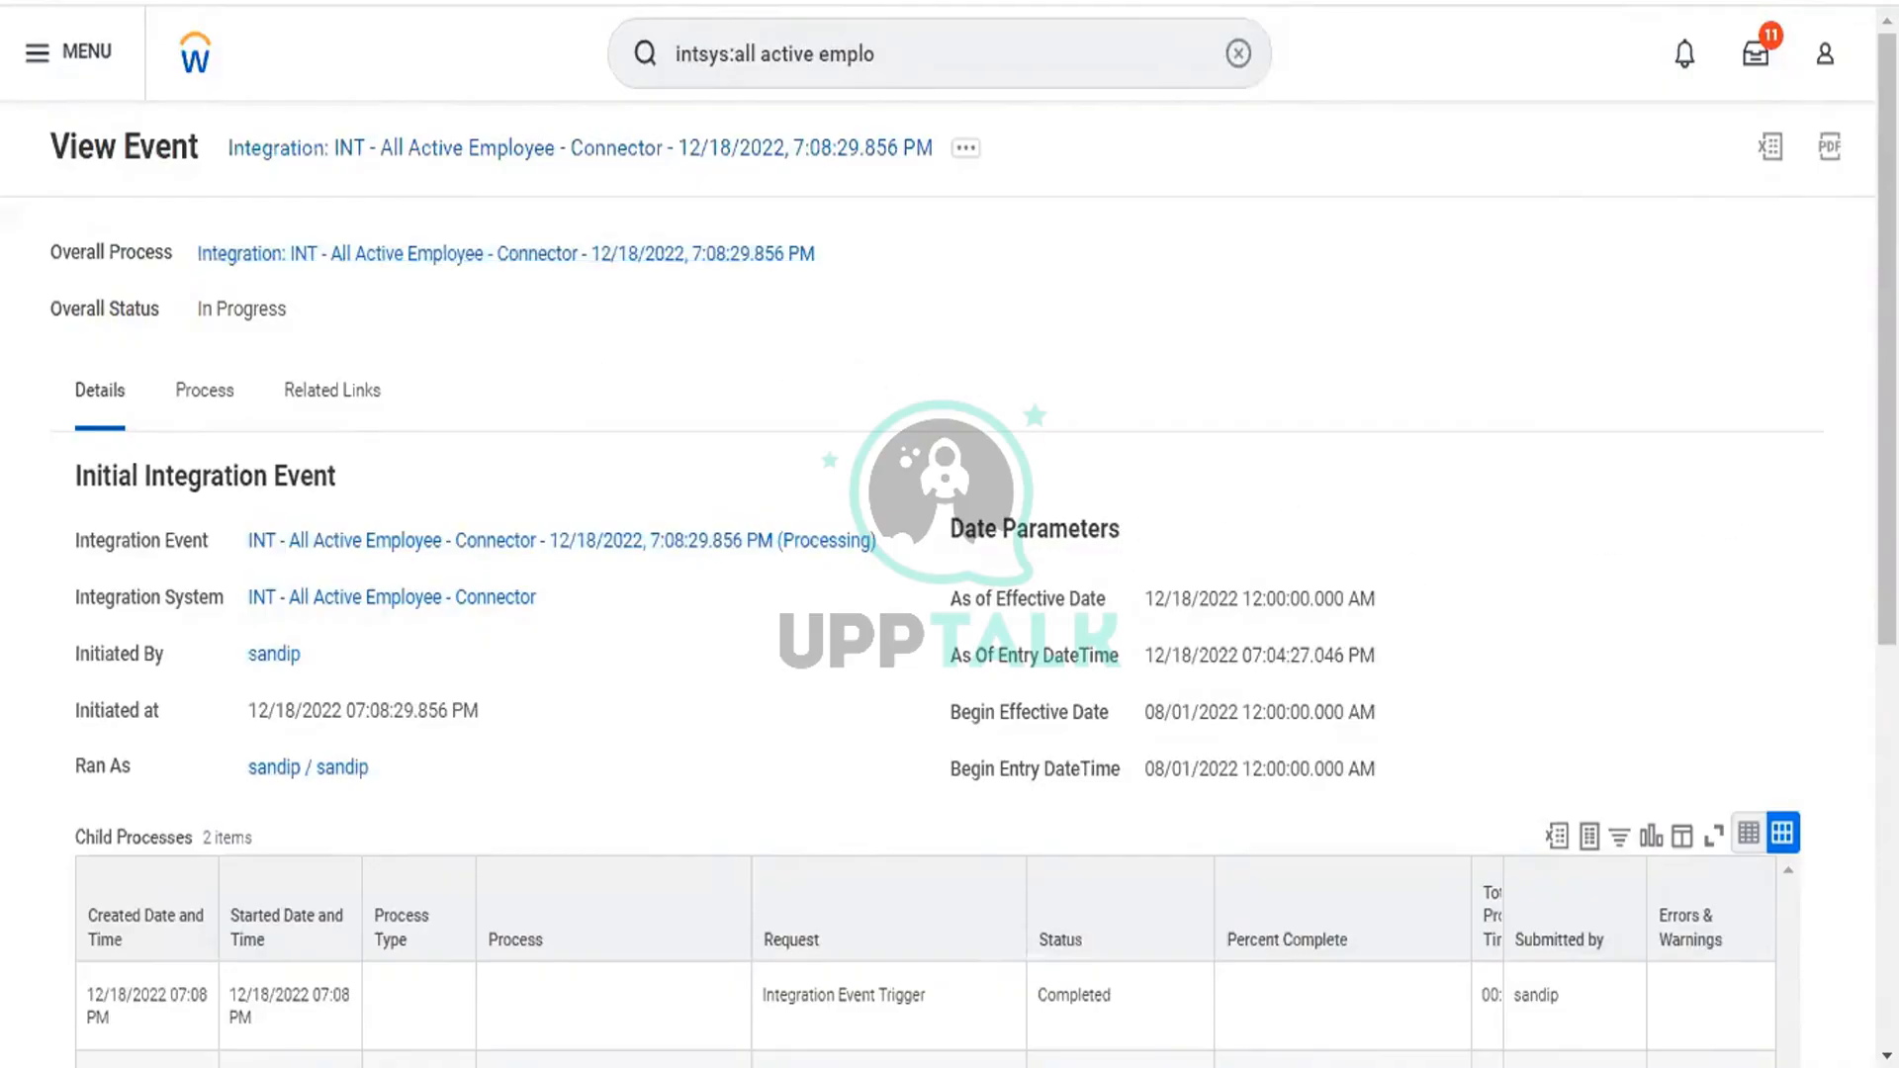
{"action": "scroll", "coordinate": [1480, 627], "scroll_direction": "down", "scroll_amount": 7}
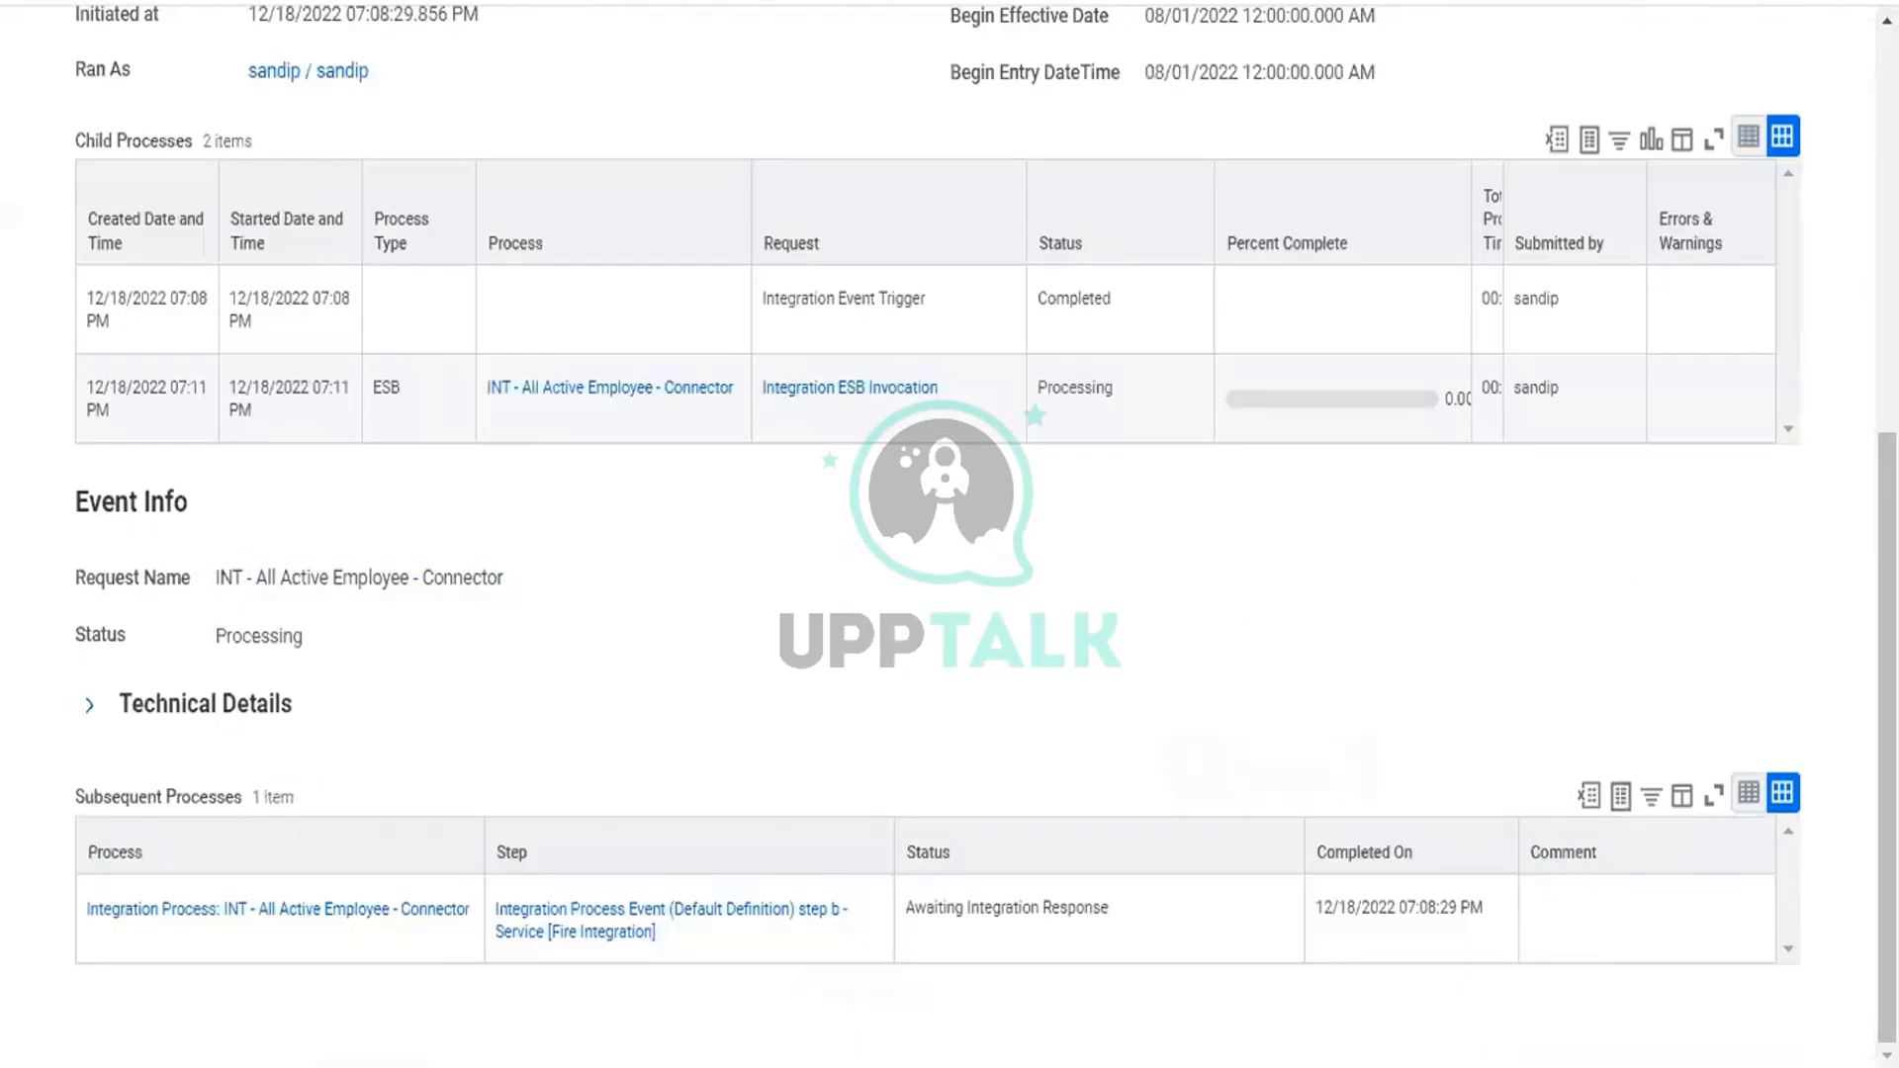
{"action": "scroll", "coordinate": [1598, 347], "scroll_direction": "up", "scroll_amount": 7}
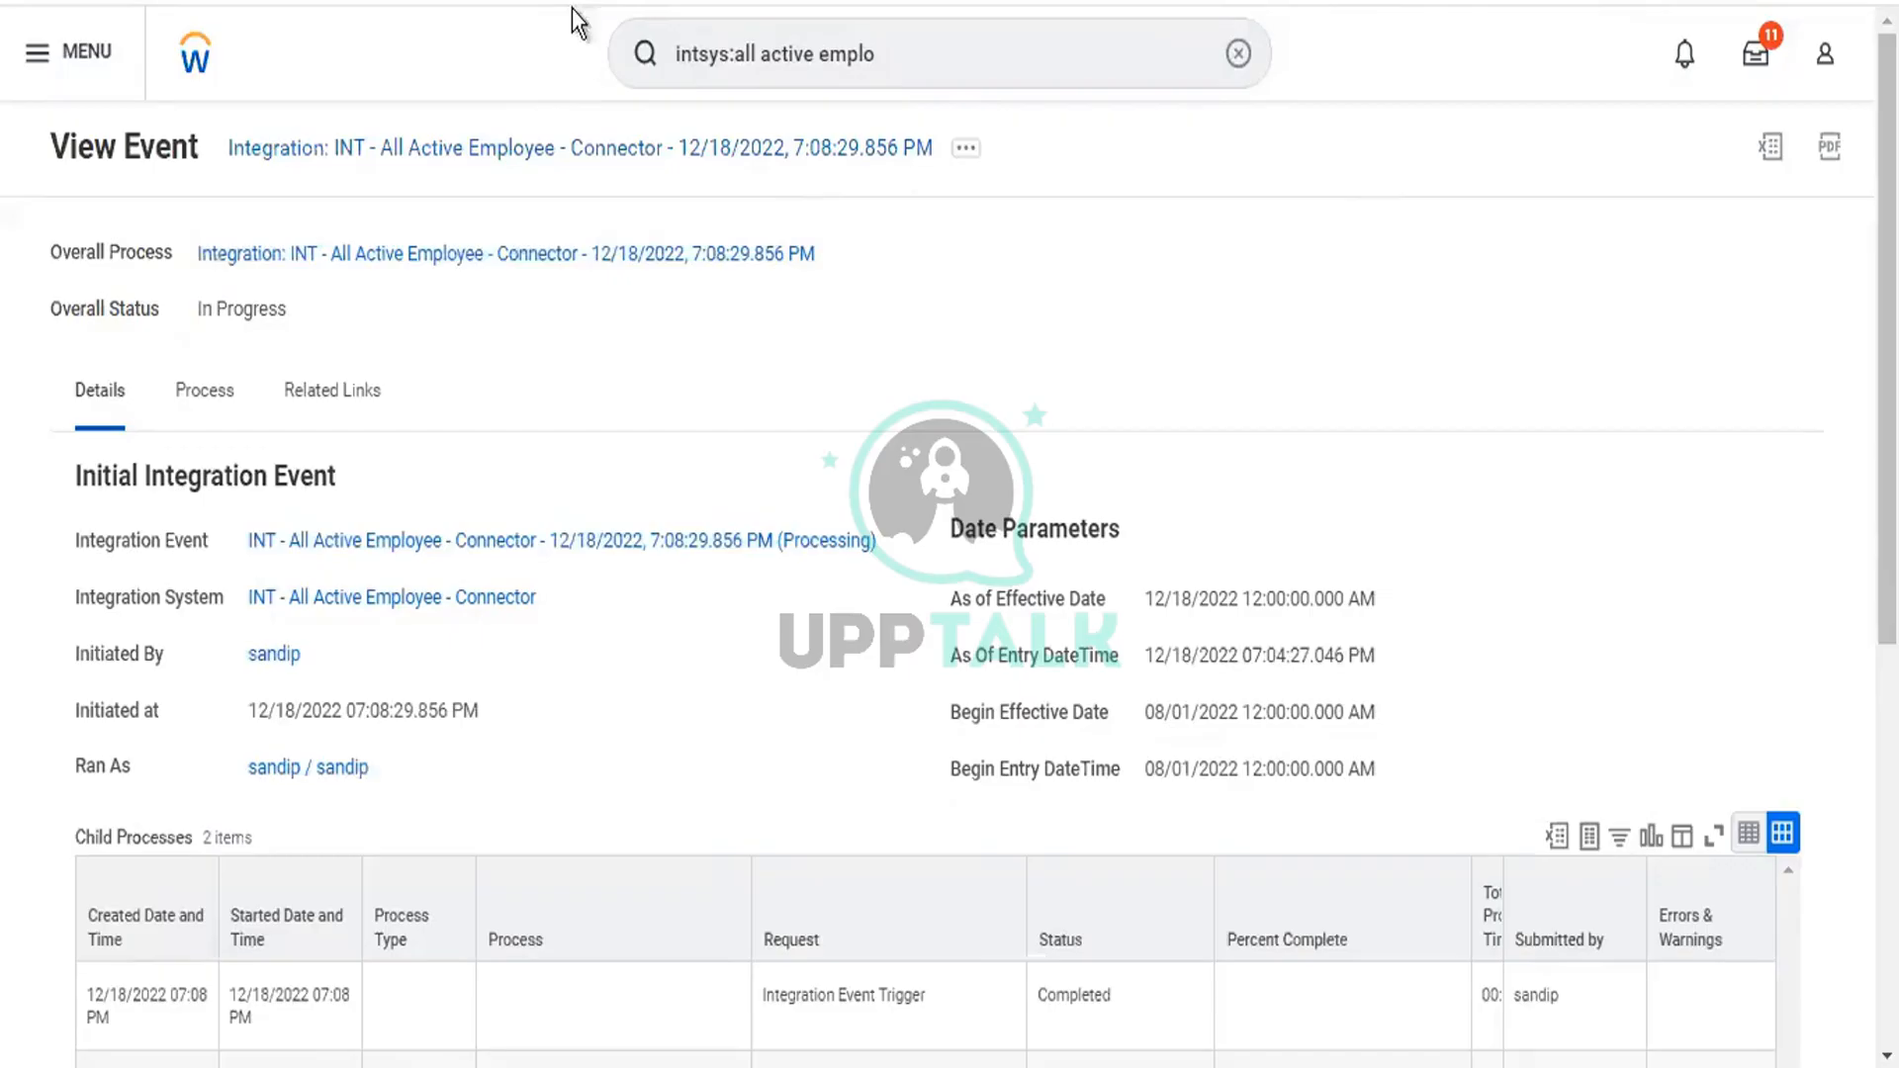
Step: In a duplicate browser tab, start a business process definition for the INT - All Active Employee - Connector system, effective 12/18/2022, and bring up its steps
{"action": "right_click", "coordinate": [543, 1]}
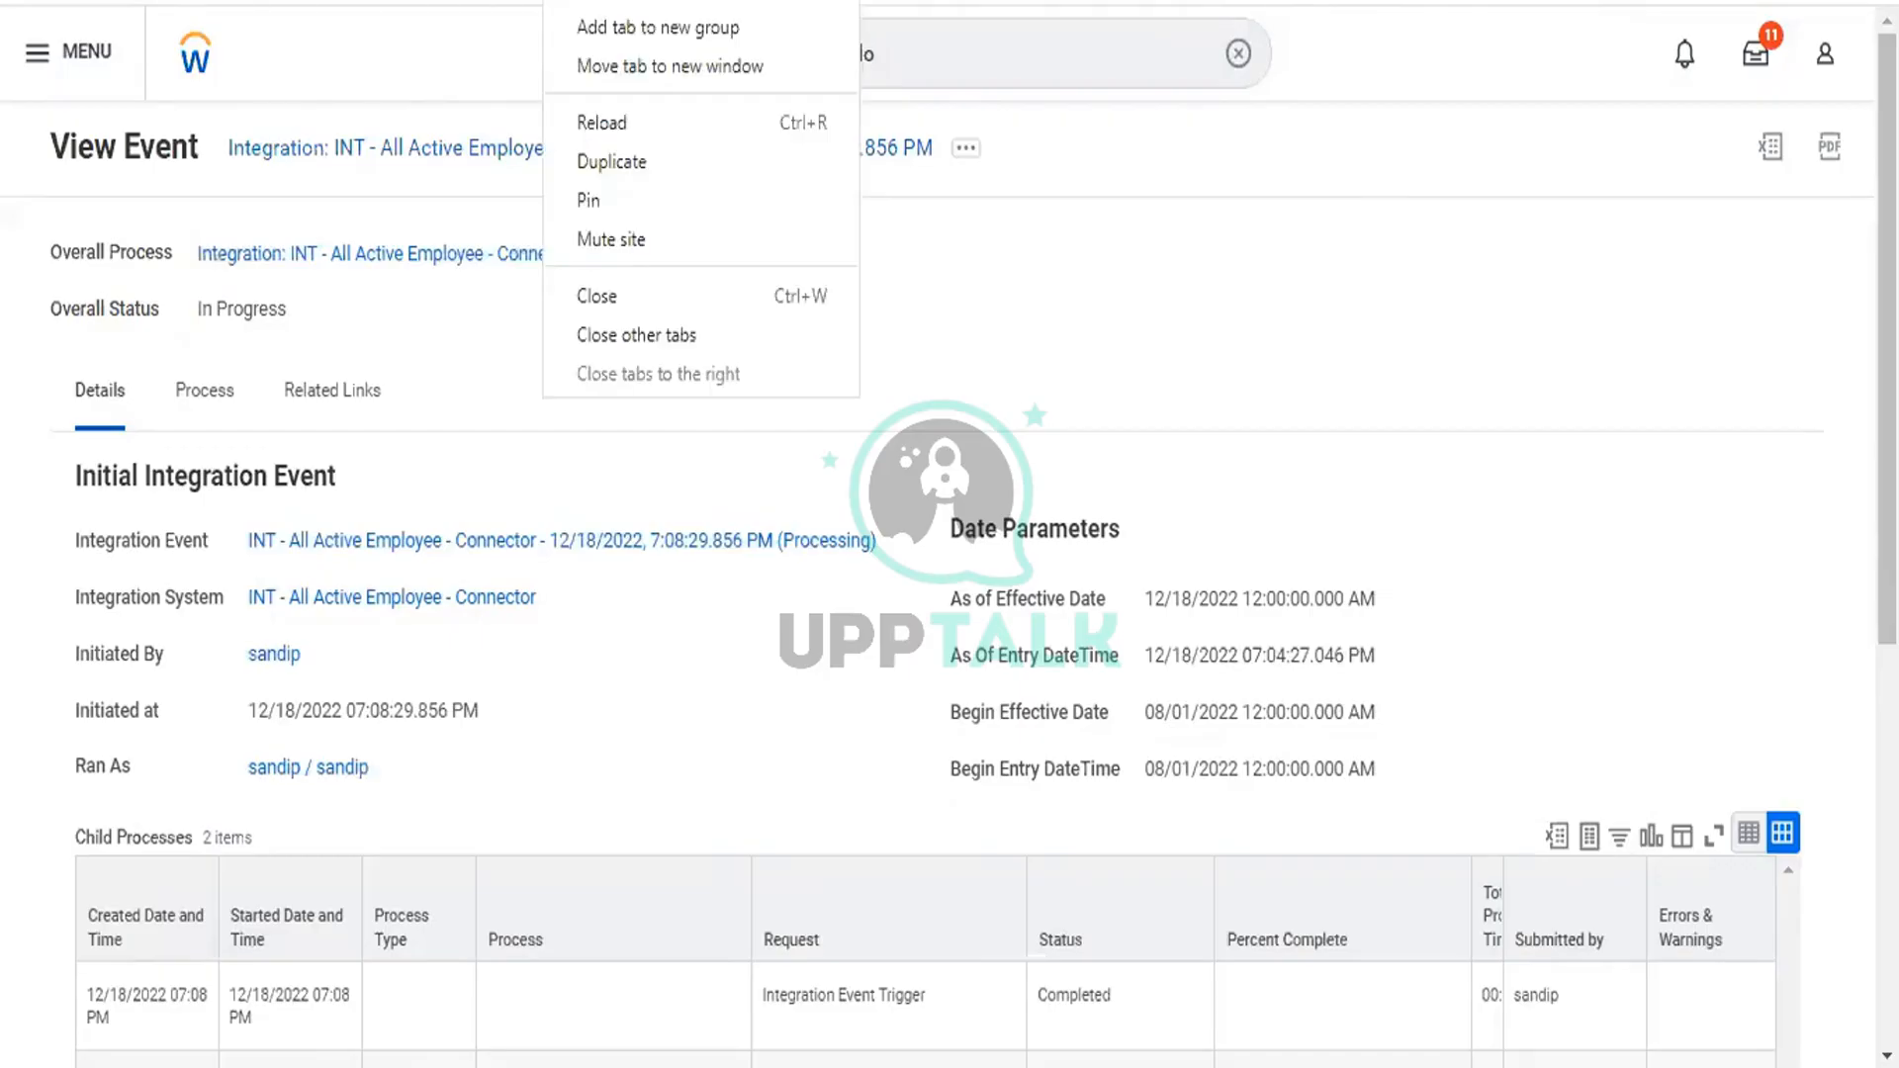
{"action": "left_click", "coordinate": [633, 165]}
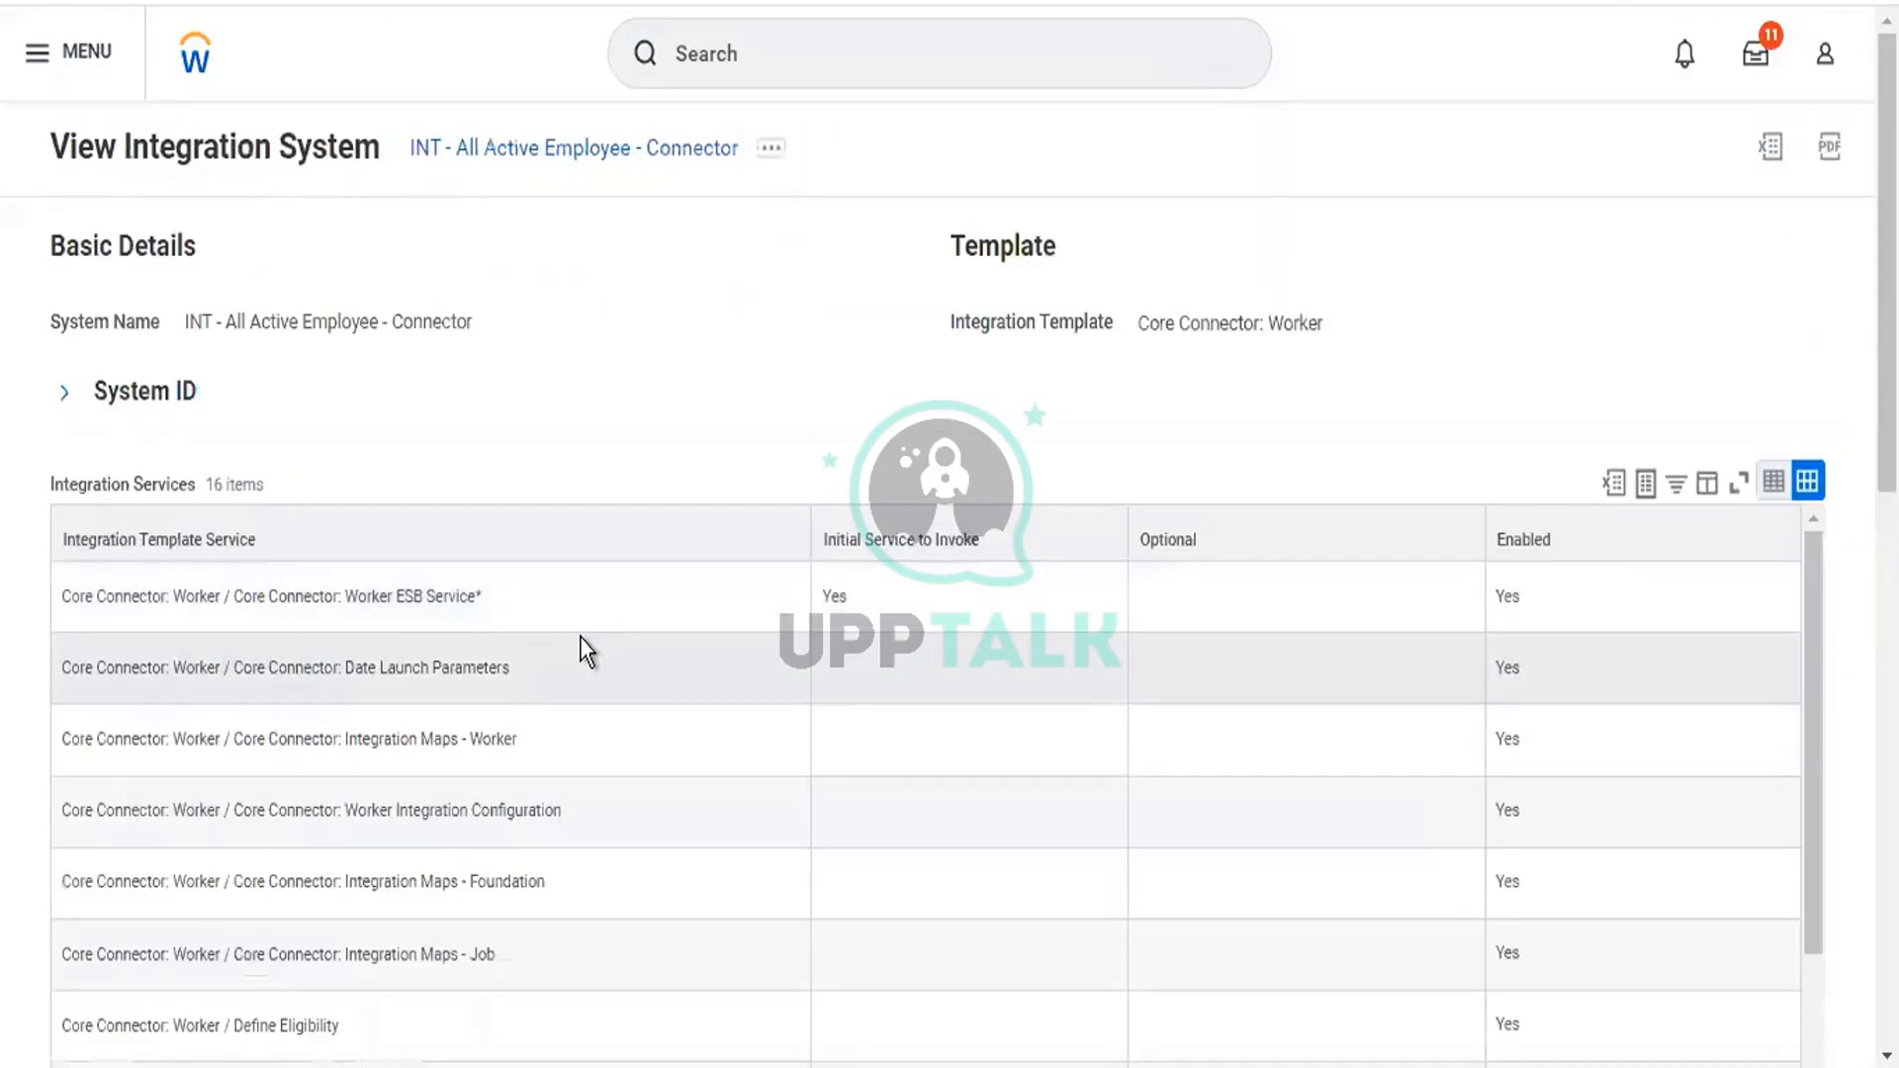
{"action": "left_click", "coordinate": [771, 158]}
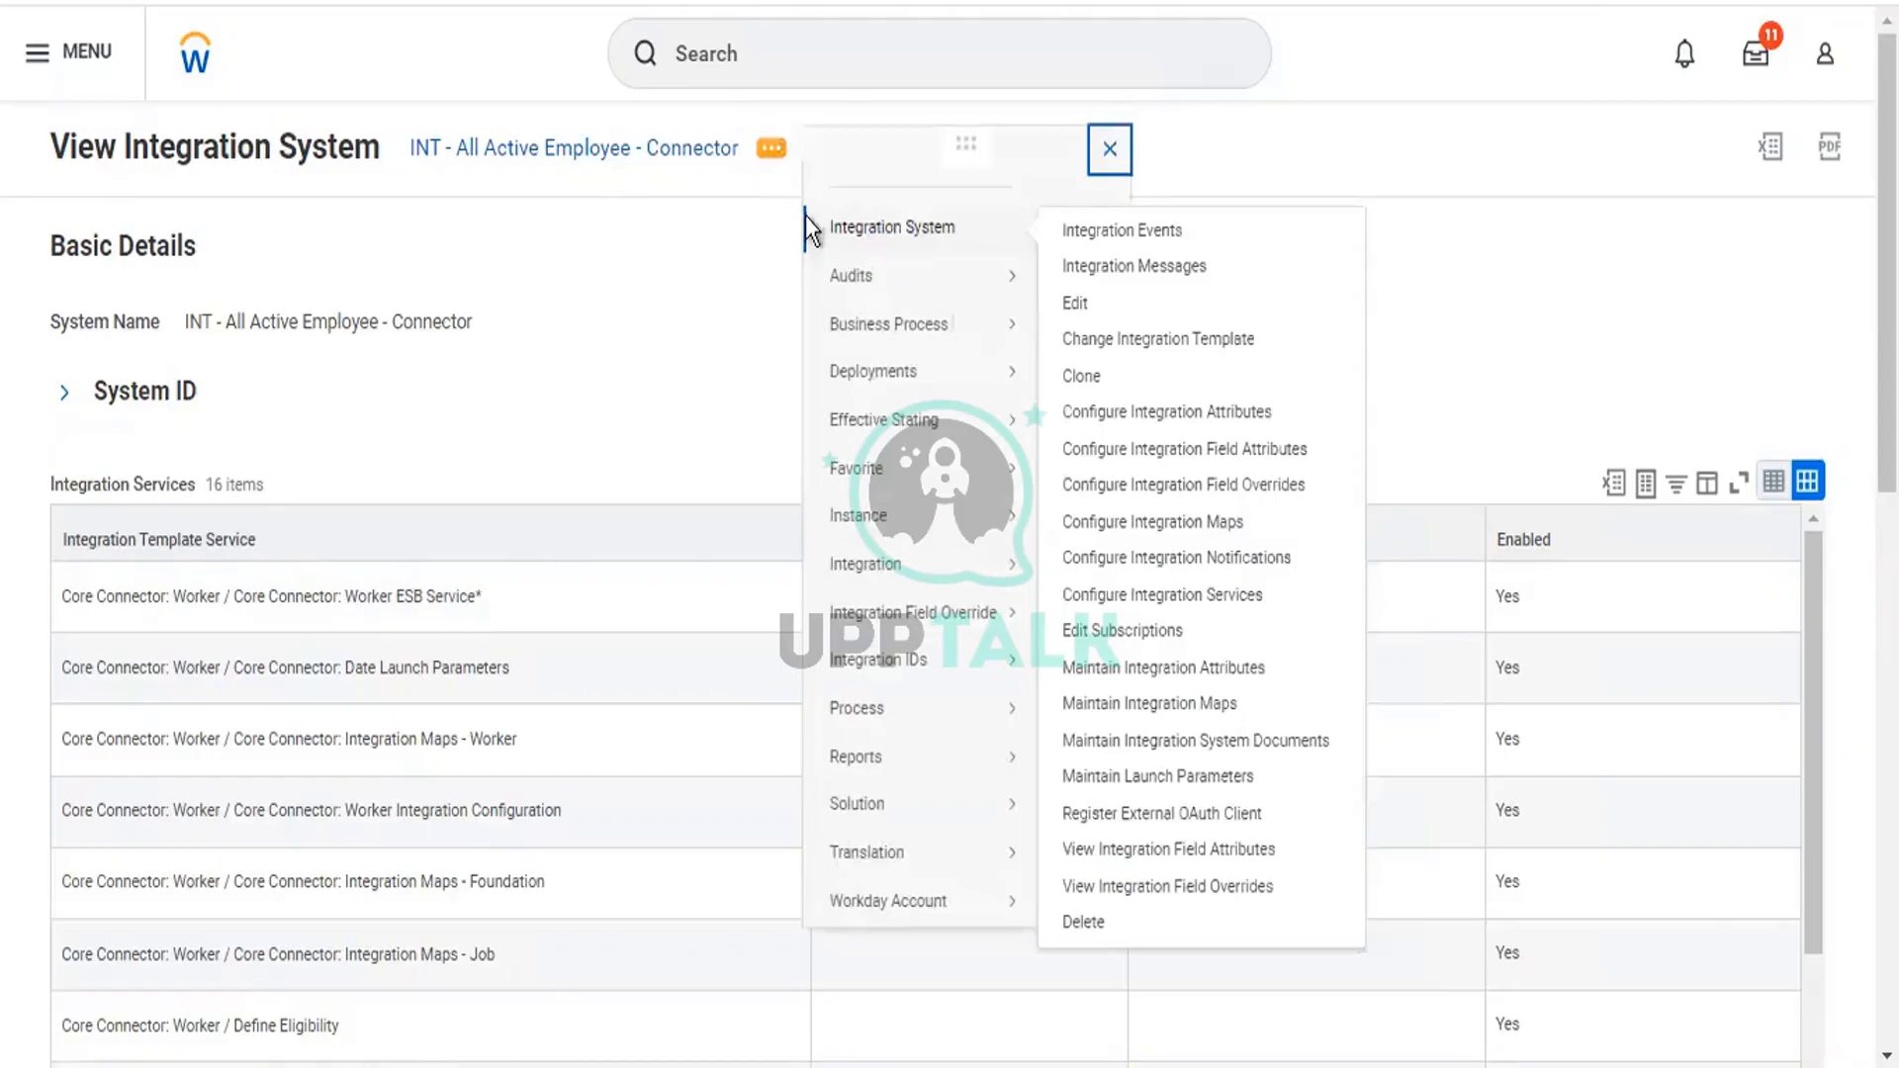
{"action": "mouse_move", "coordinate": [865, 354]}
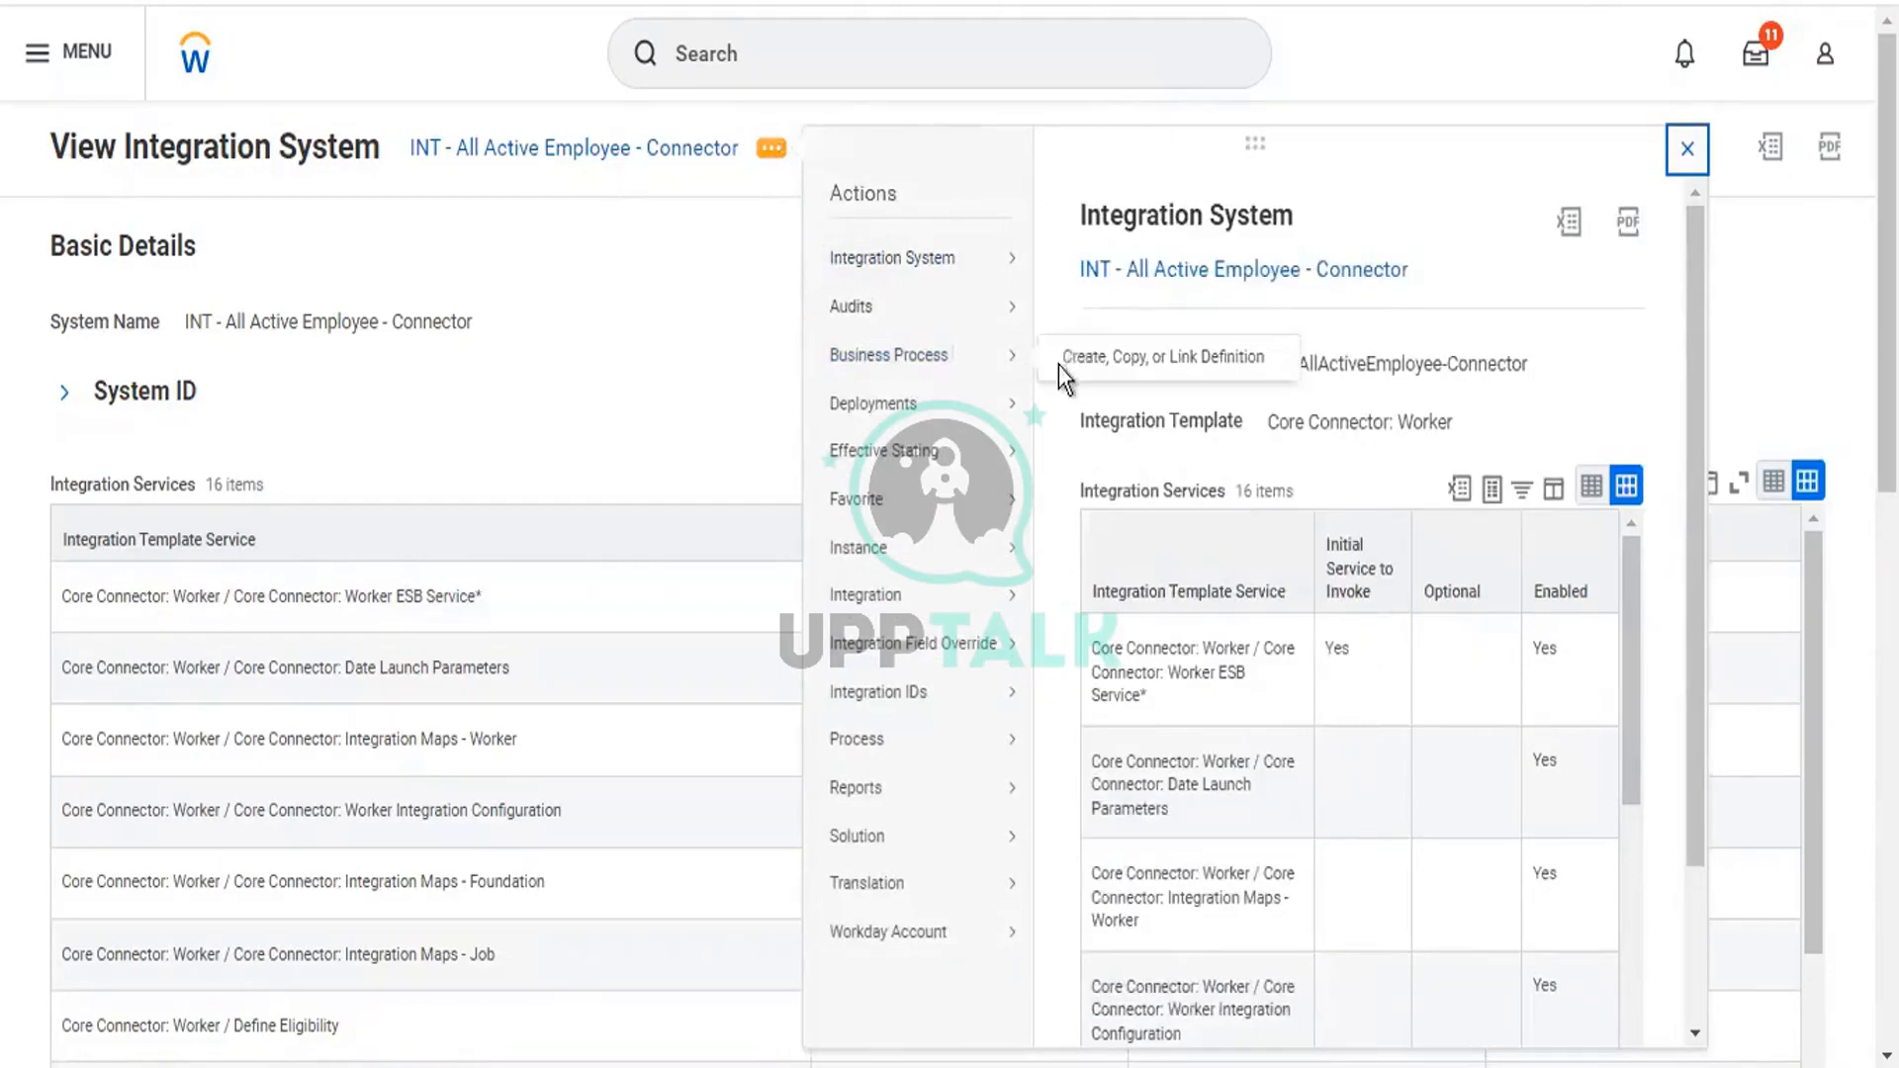
{"action": "left_click", "coordinate": [1096, 360]}
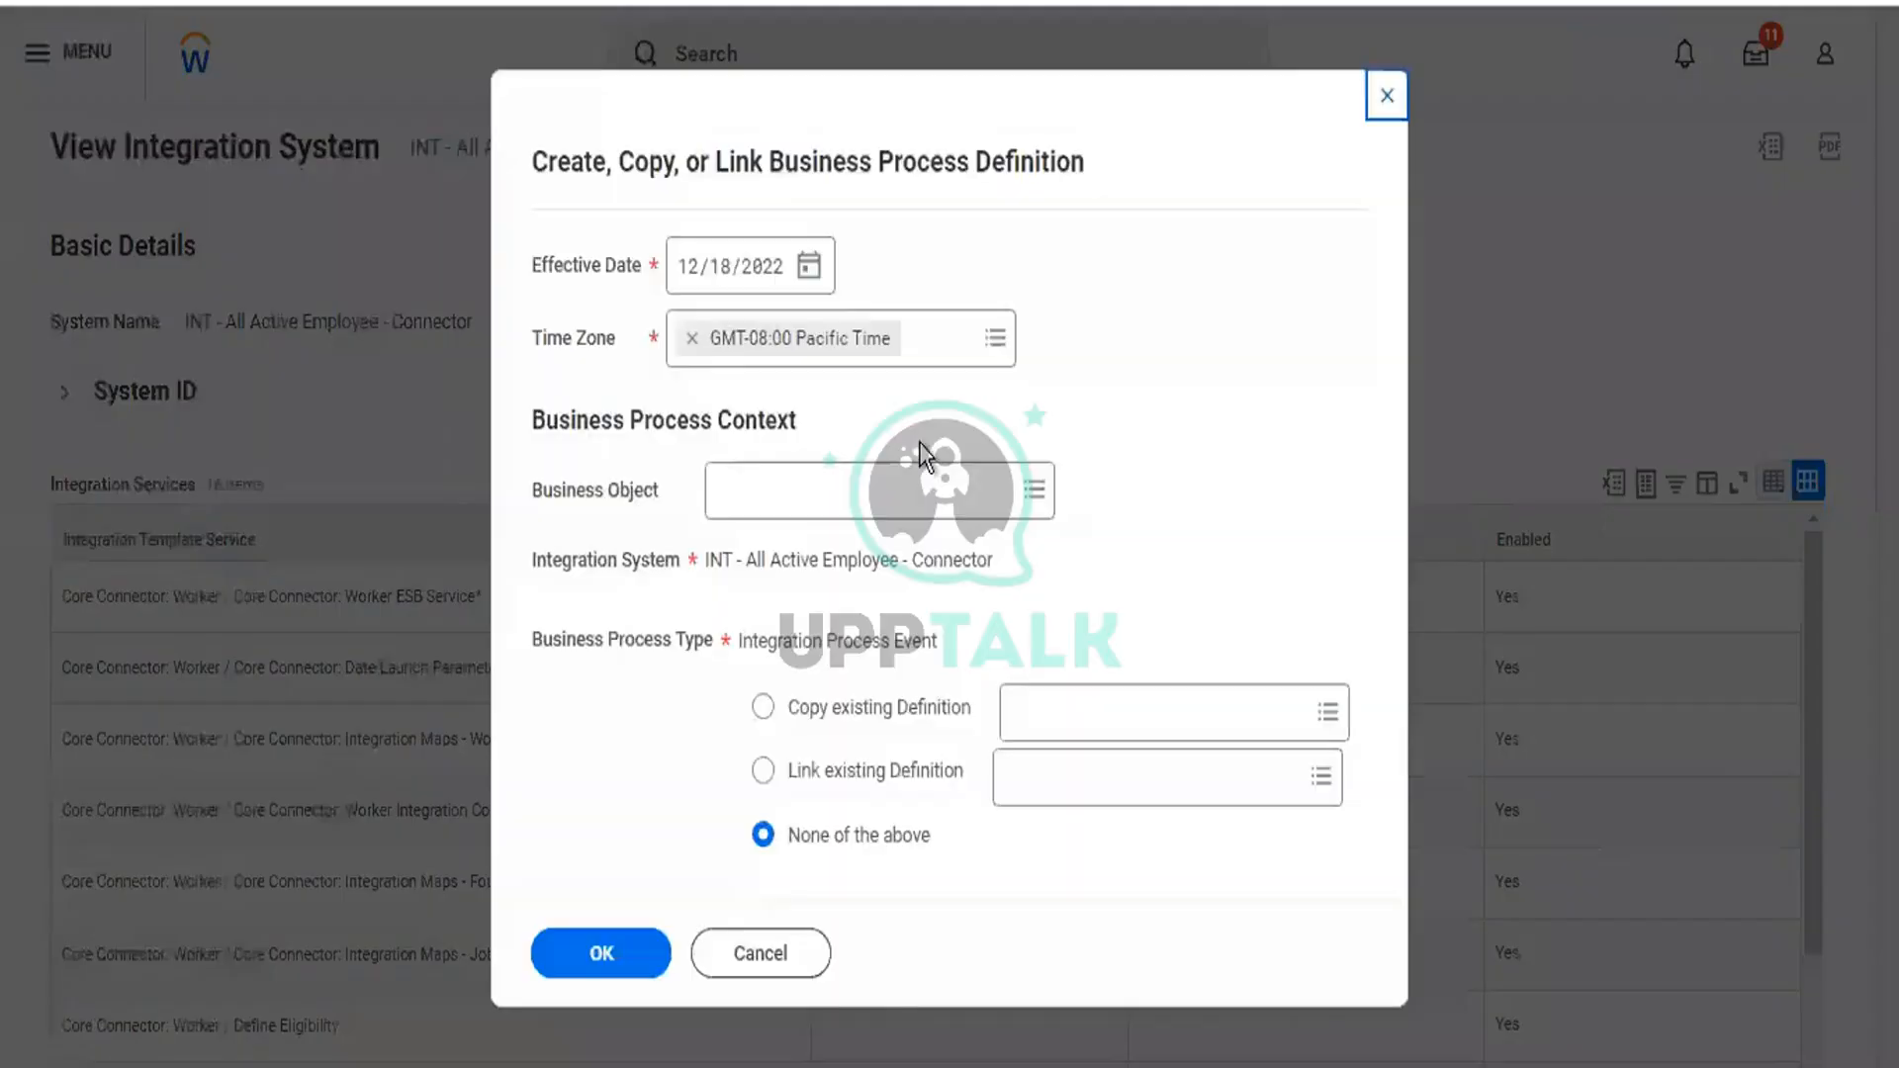
{"action": "left_click", "coordinate": [609, 937]}
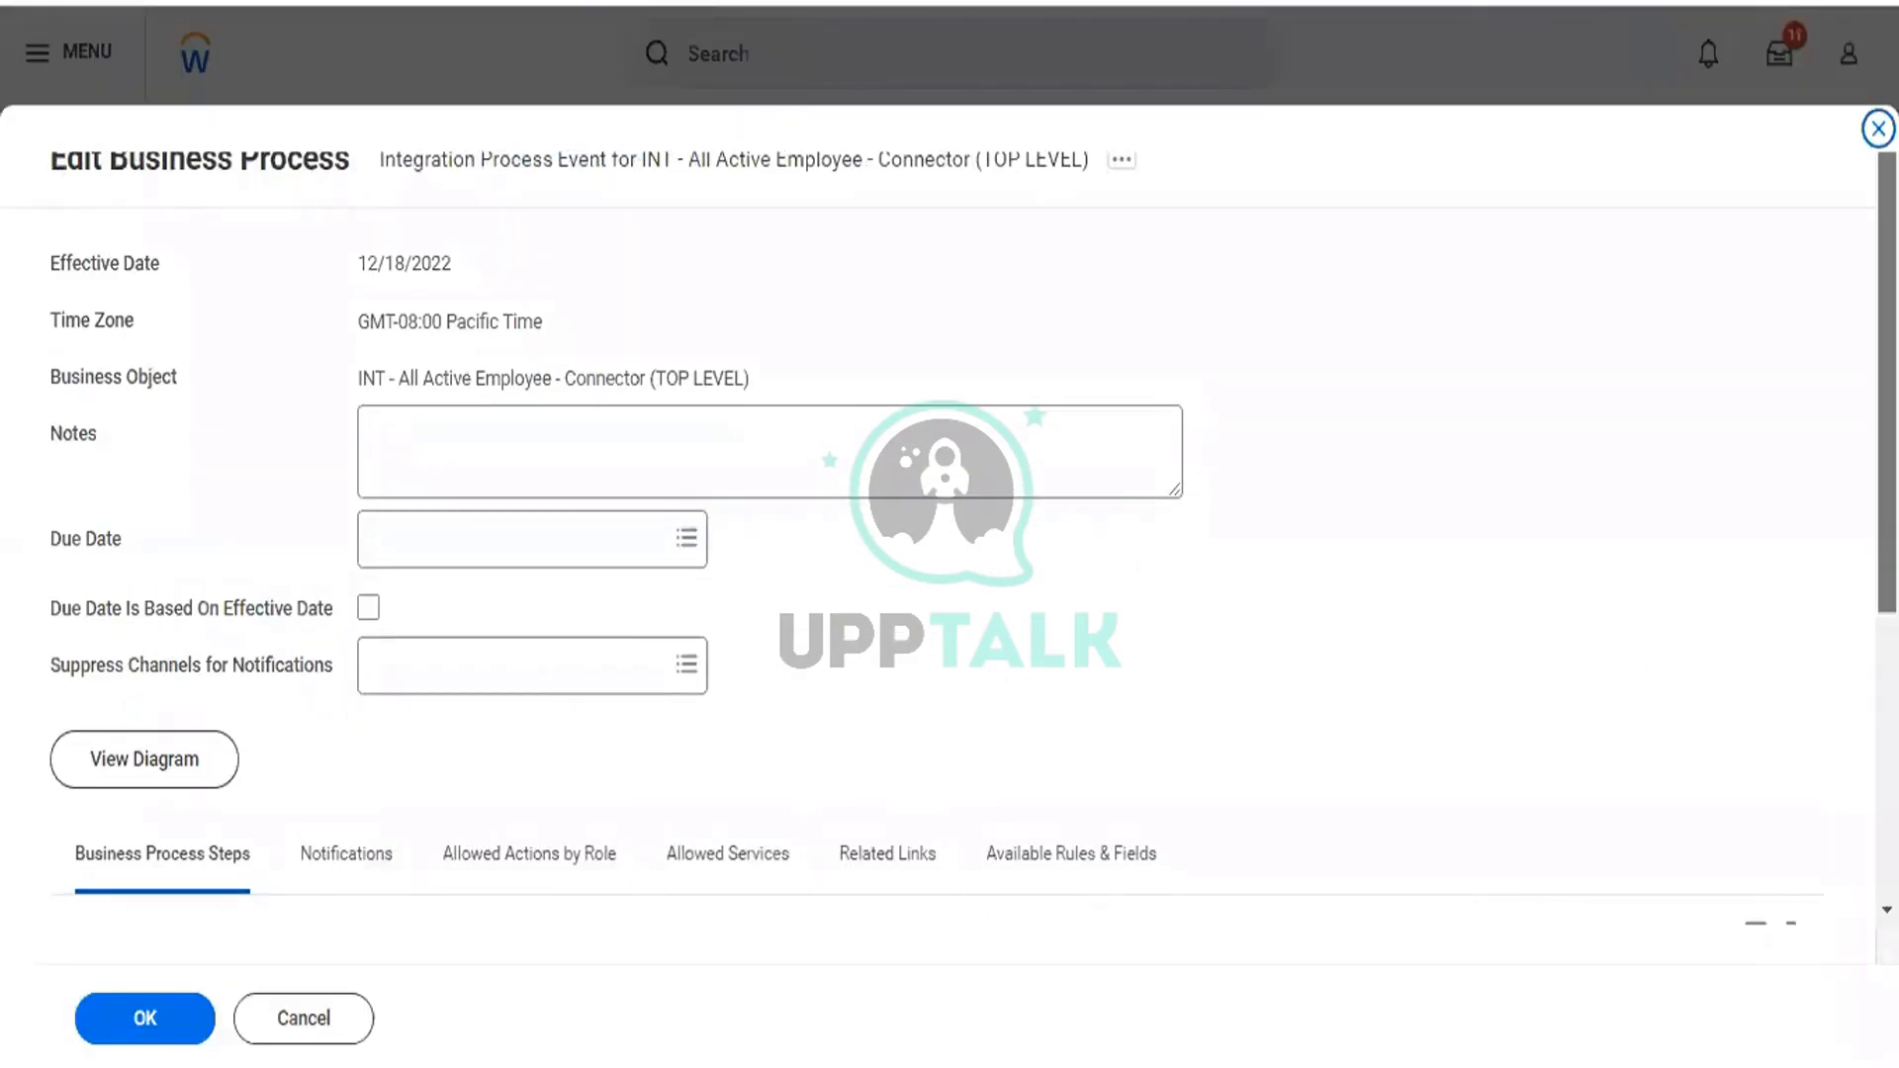
{"action": "scroll", "coordinate": [1888, 495], "scroll_direction": "down", "scroll_amount": 5}
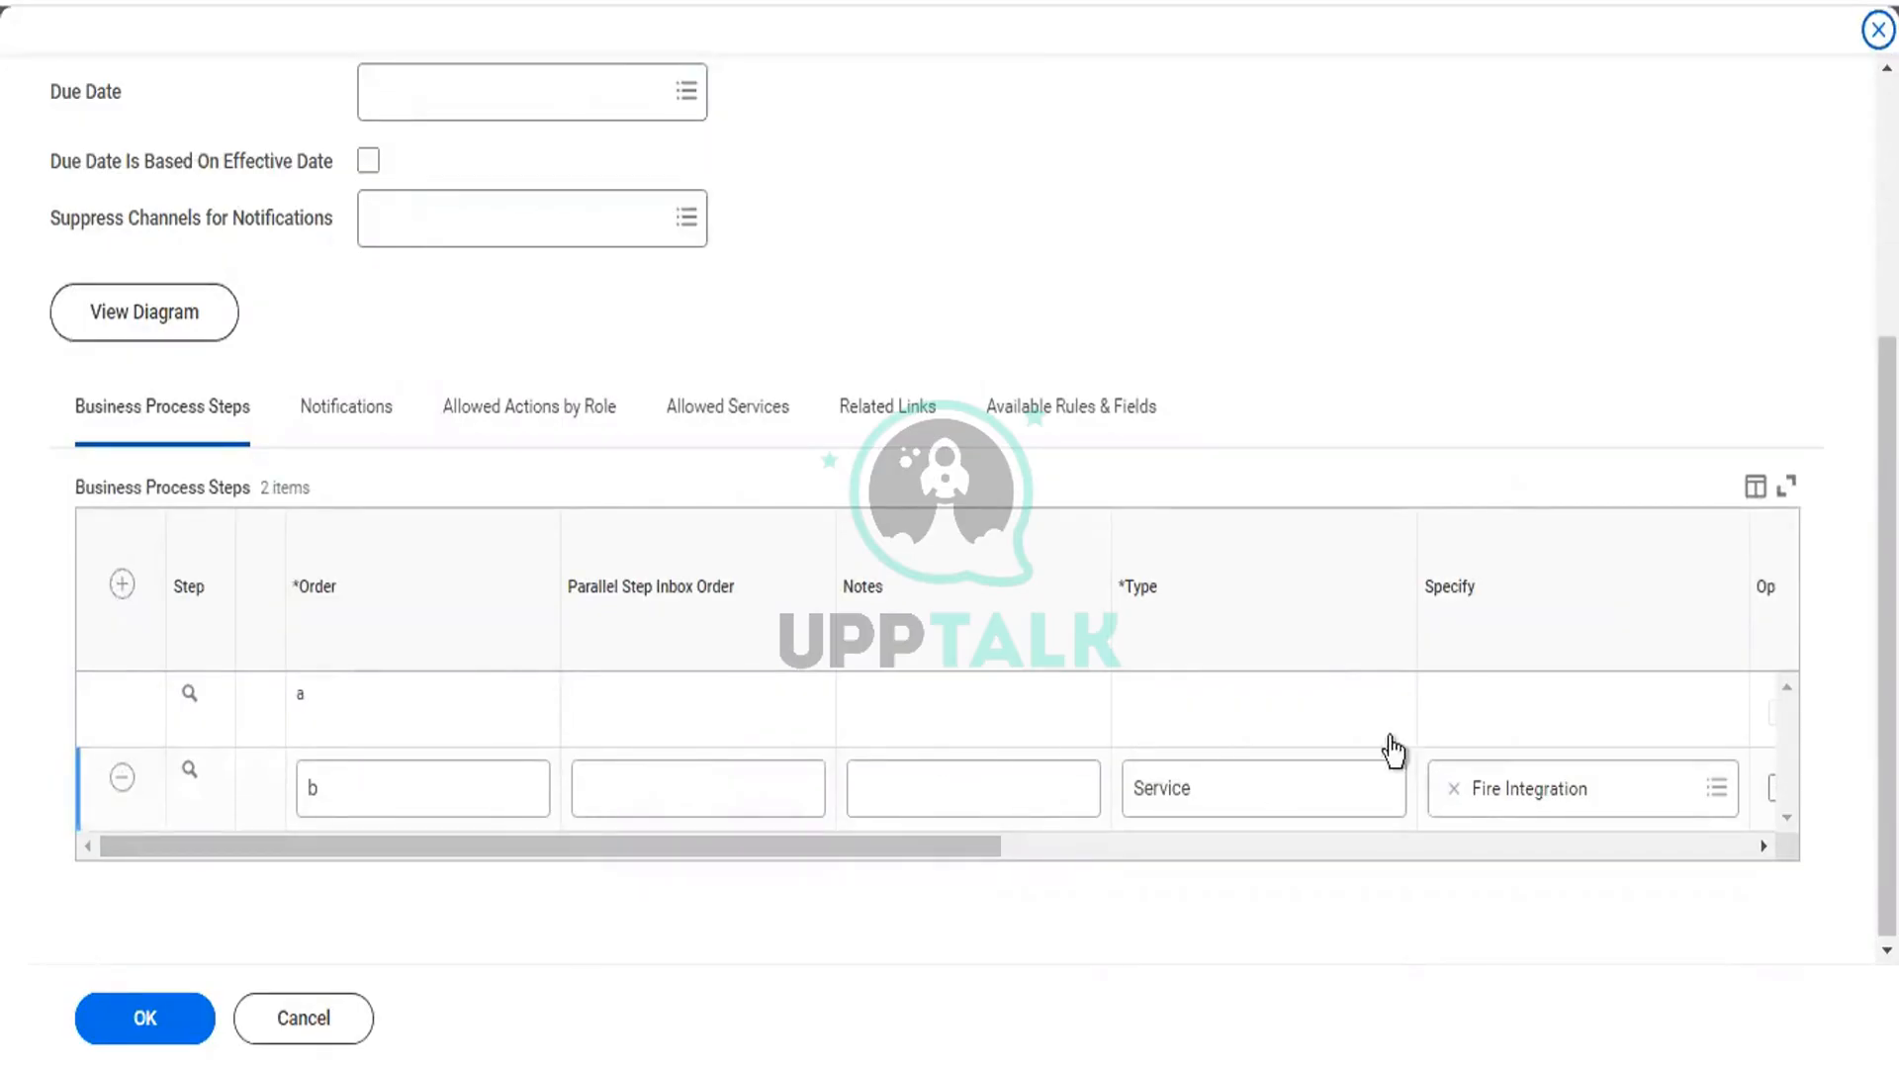
Step: Add a step with order c, type Service, specified as Document Delivery to the business process and save the definition
{"action": "left_click", "coordinate": [122, 584]}
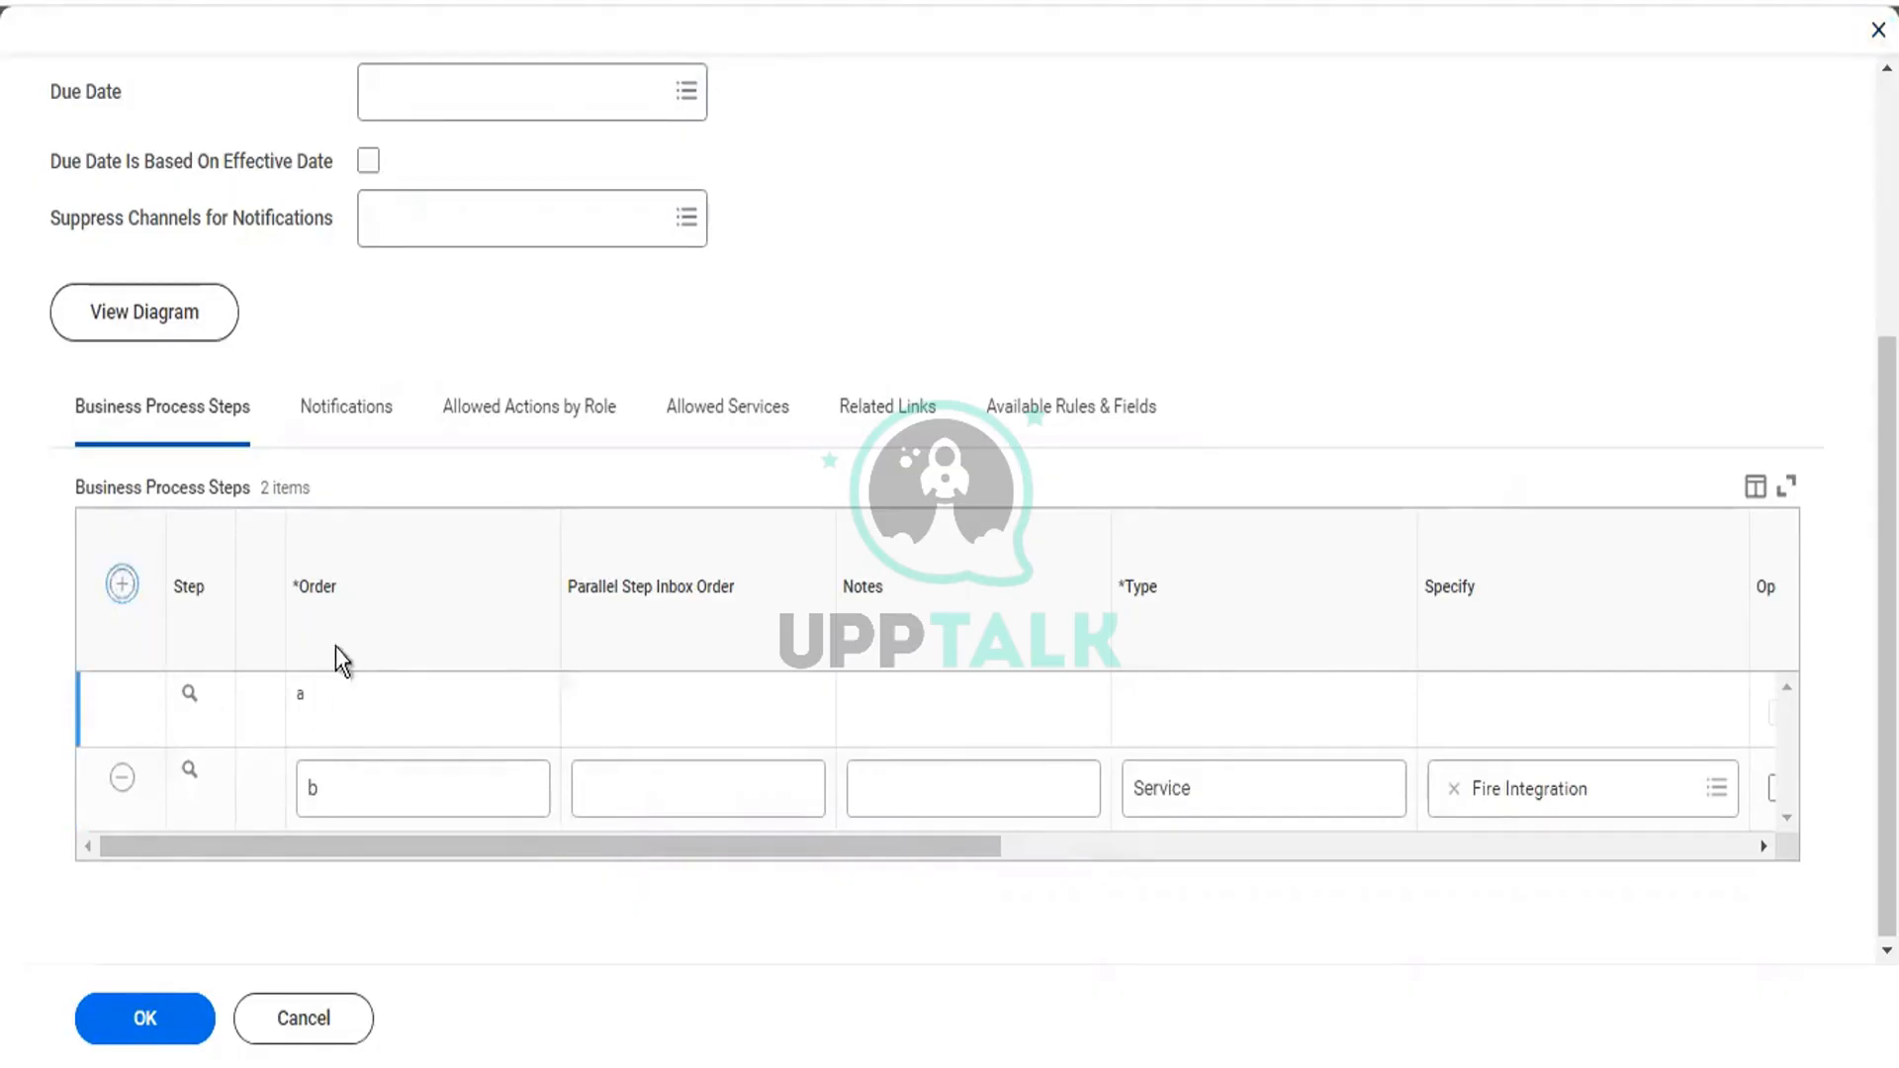
{"action": "left_click", "coordinate": [345, 704]}
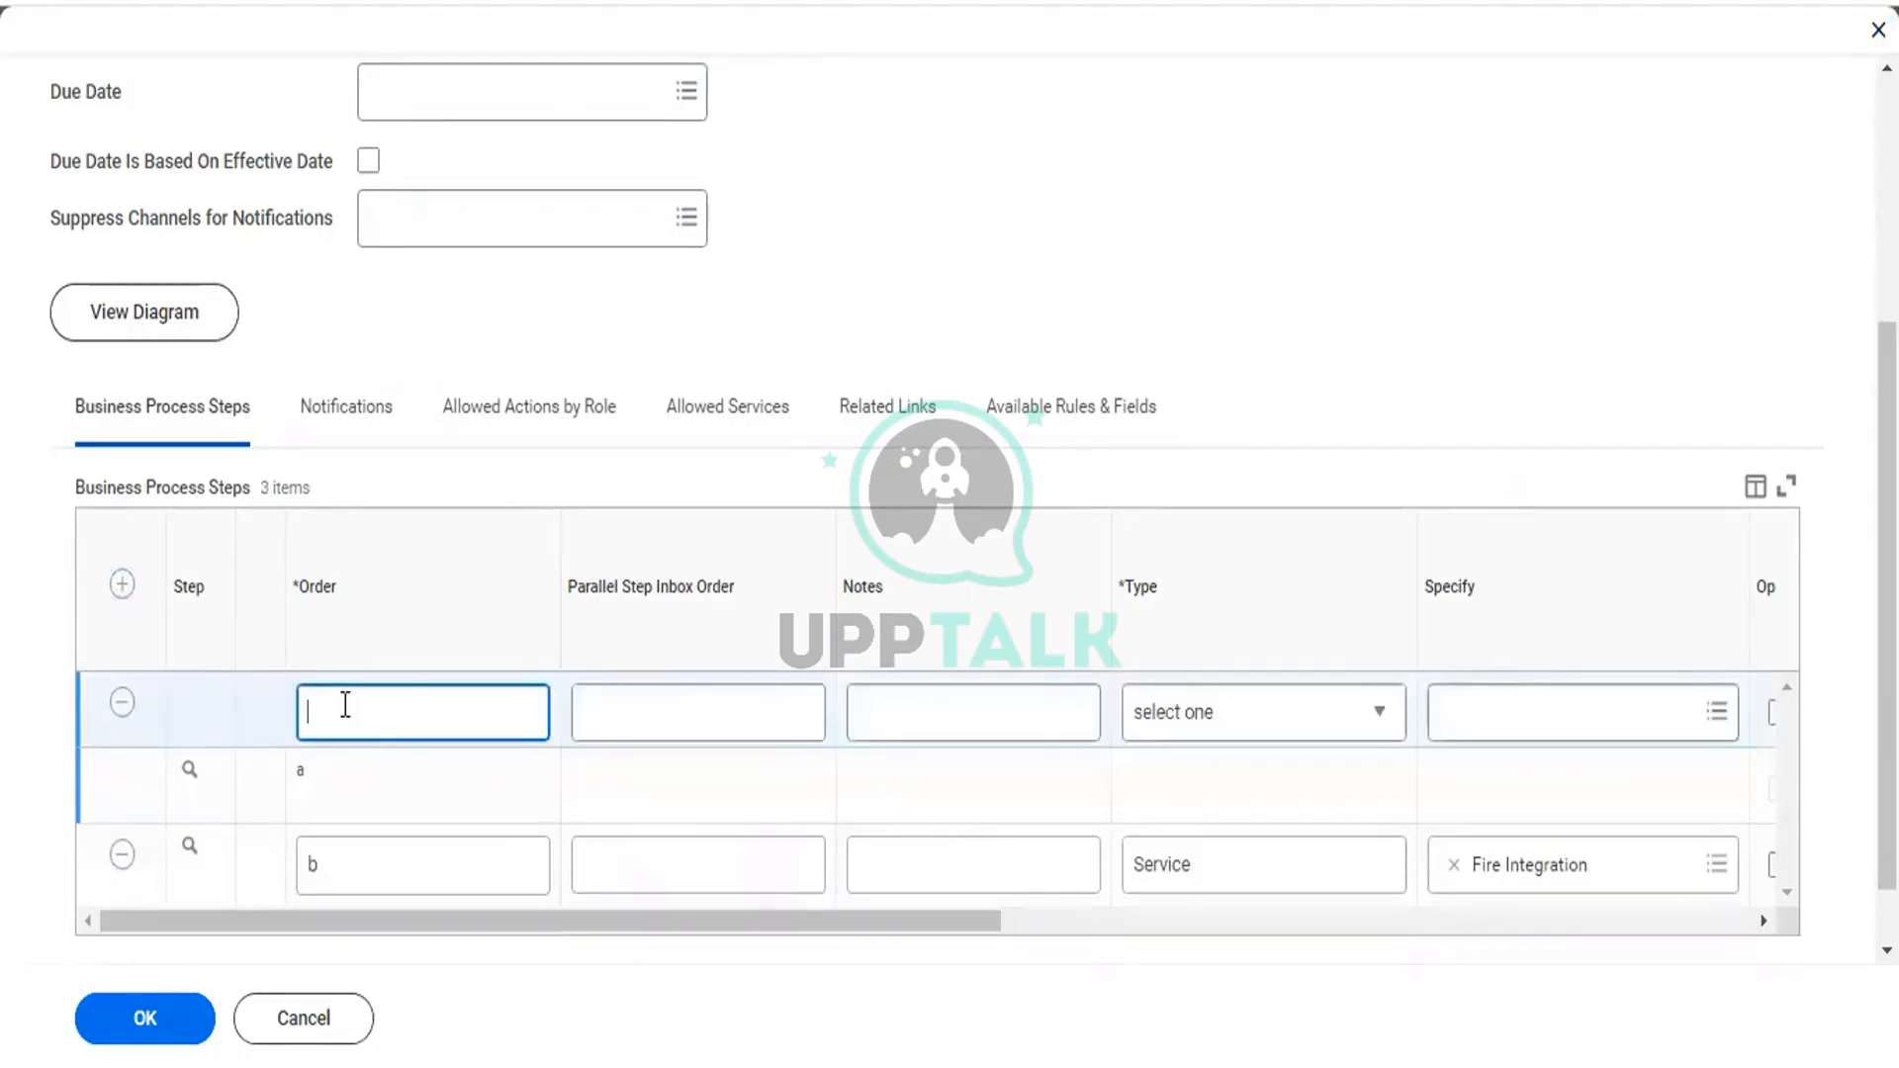
{"action": "type", "text": "c"}
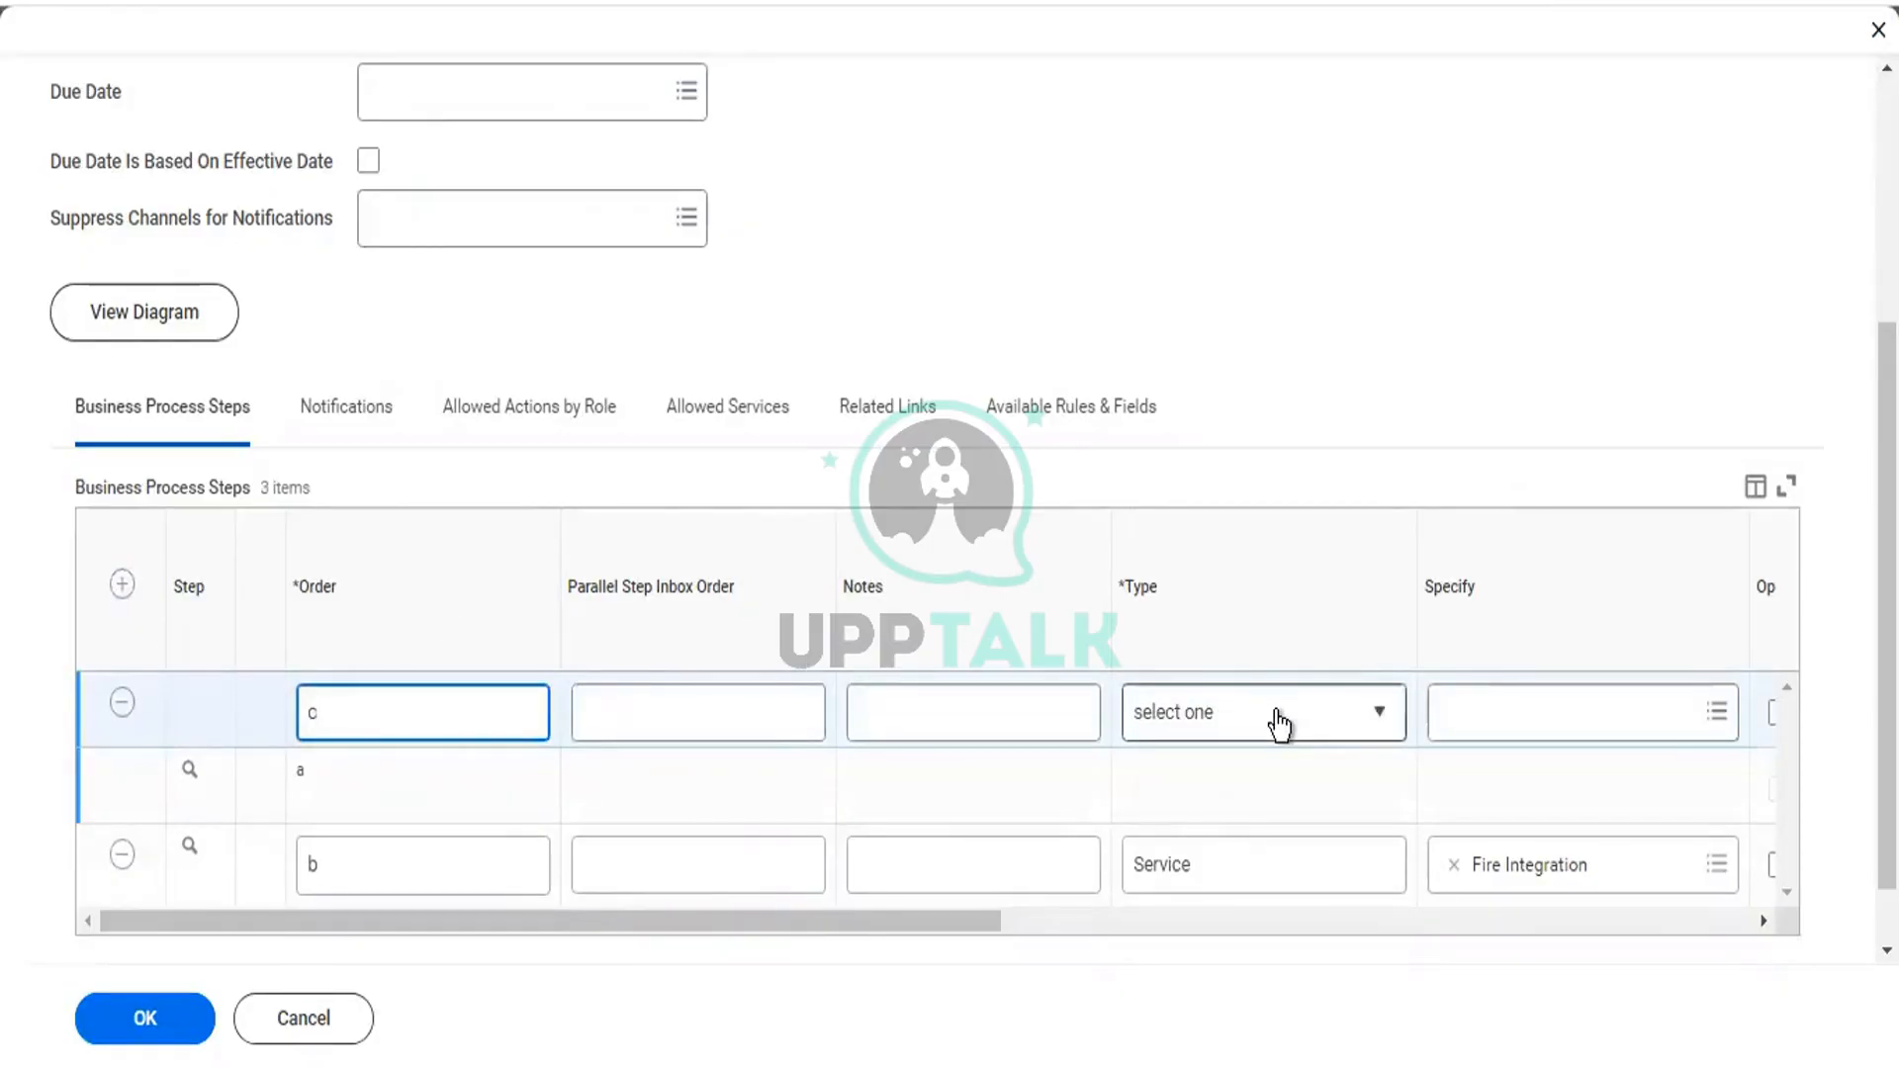
{"action": "left_click", "coordinate": [1279, 725]}
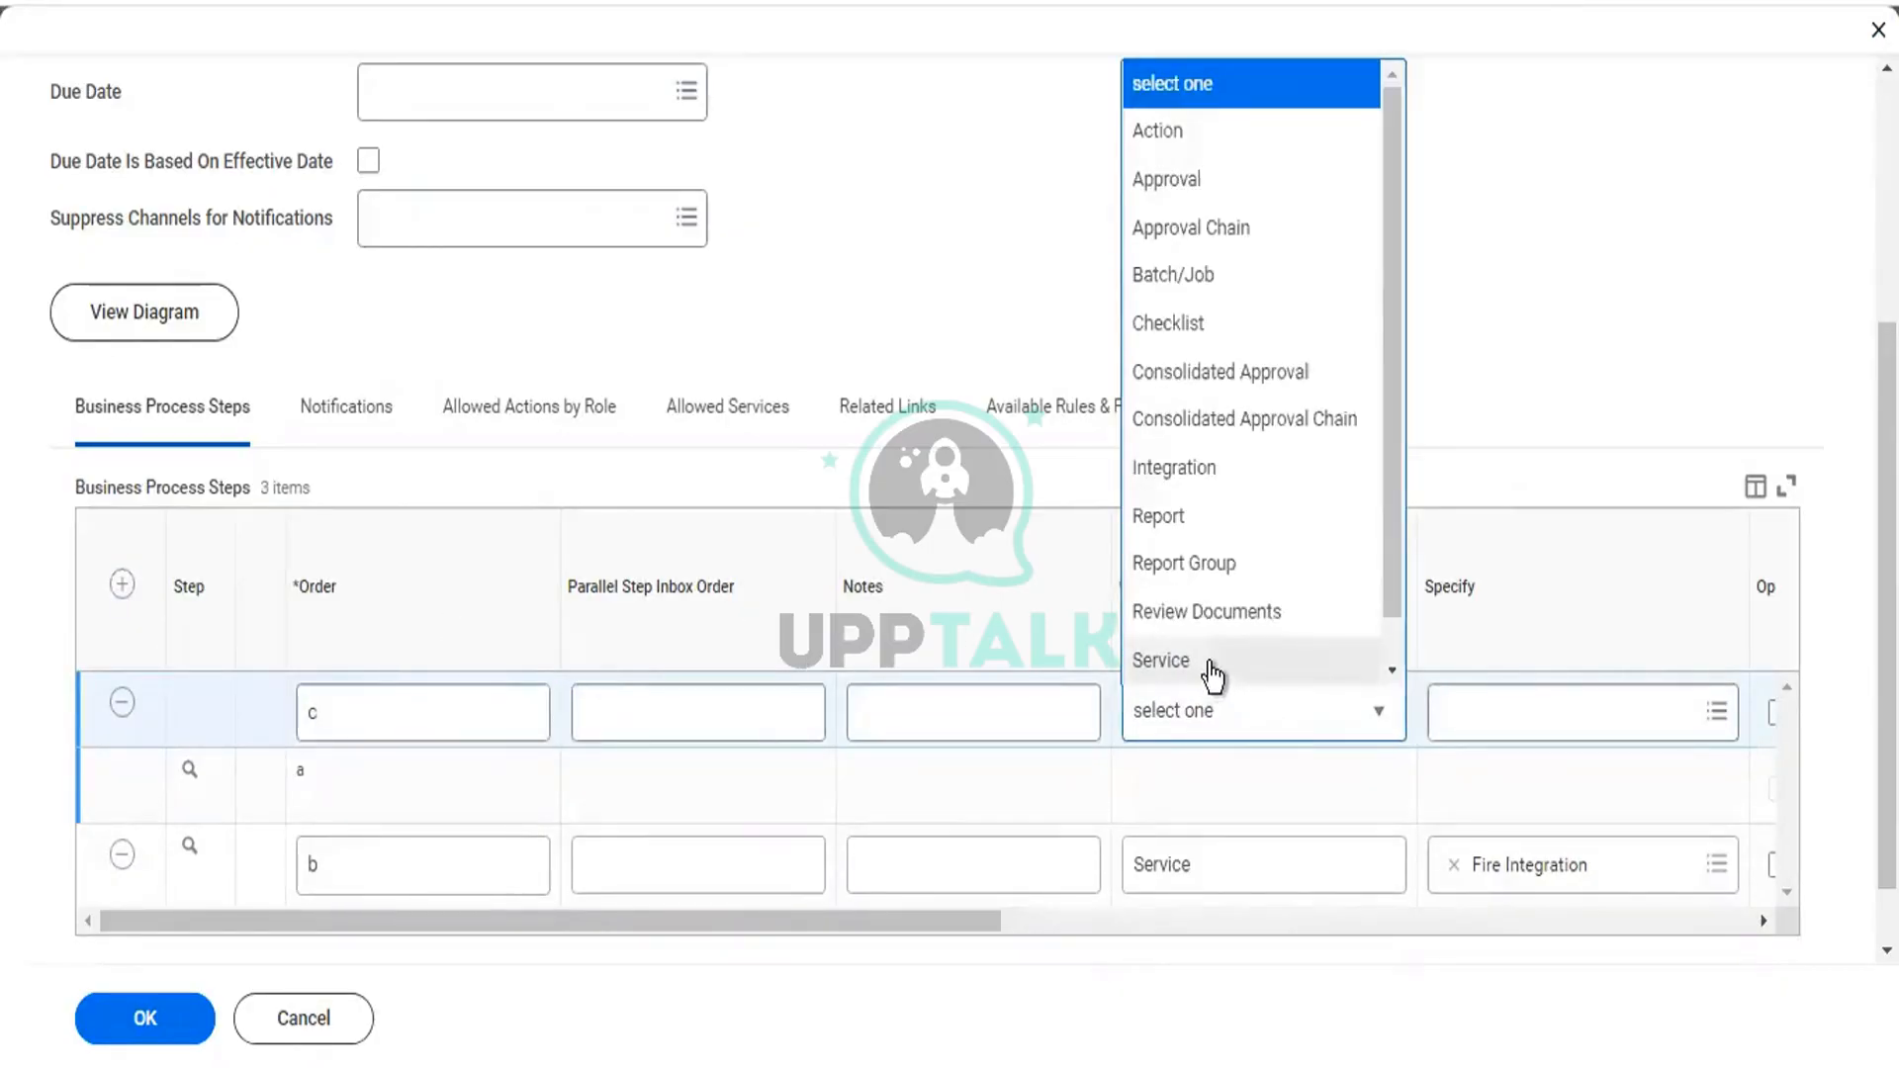
{"action": "left_click", "coordinate": [1214, 675]}
{"action": "left_click", "coordinate": [1503, 709]}
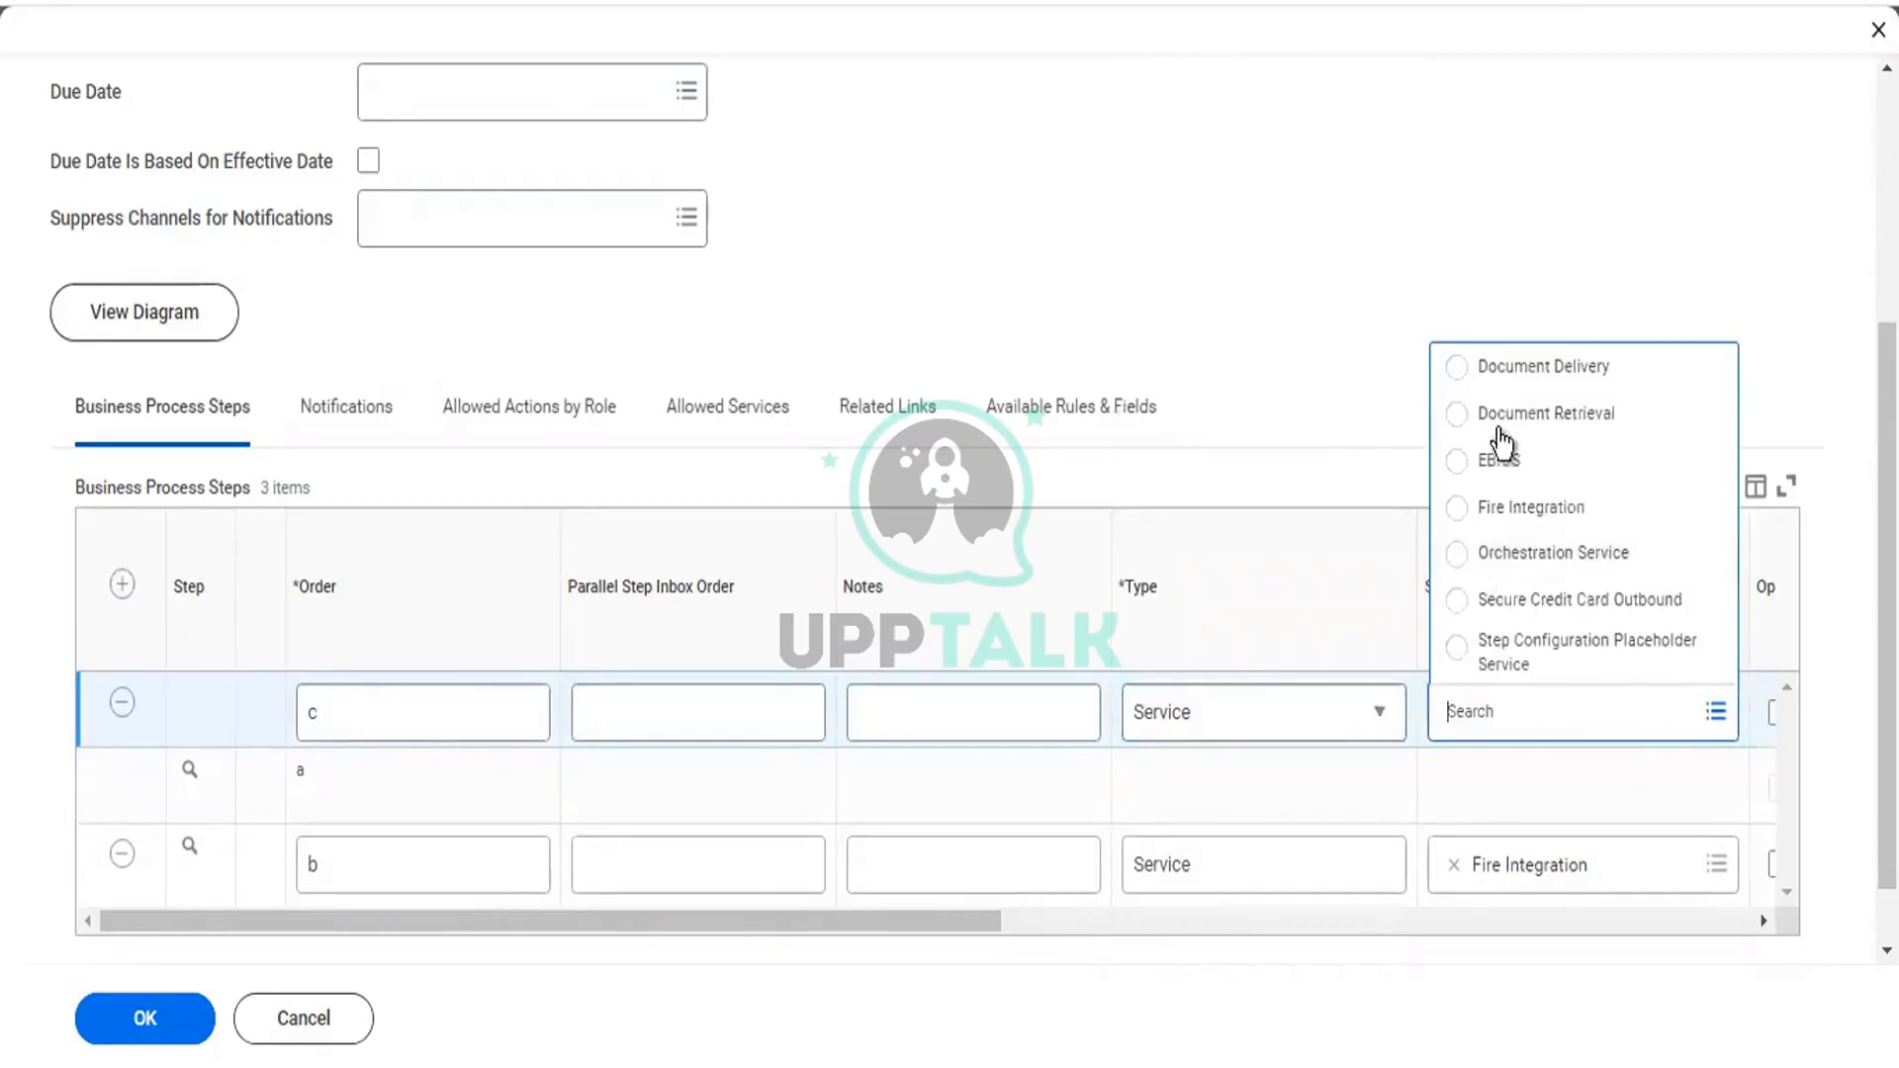
{"action": "left_click", "coordinate": [1501, 386]}
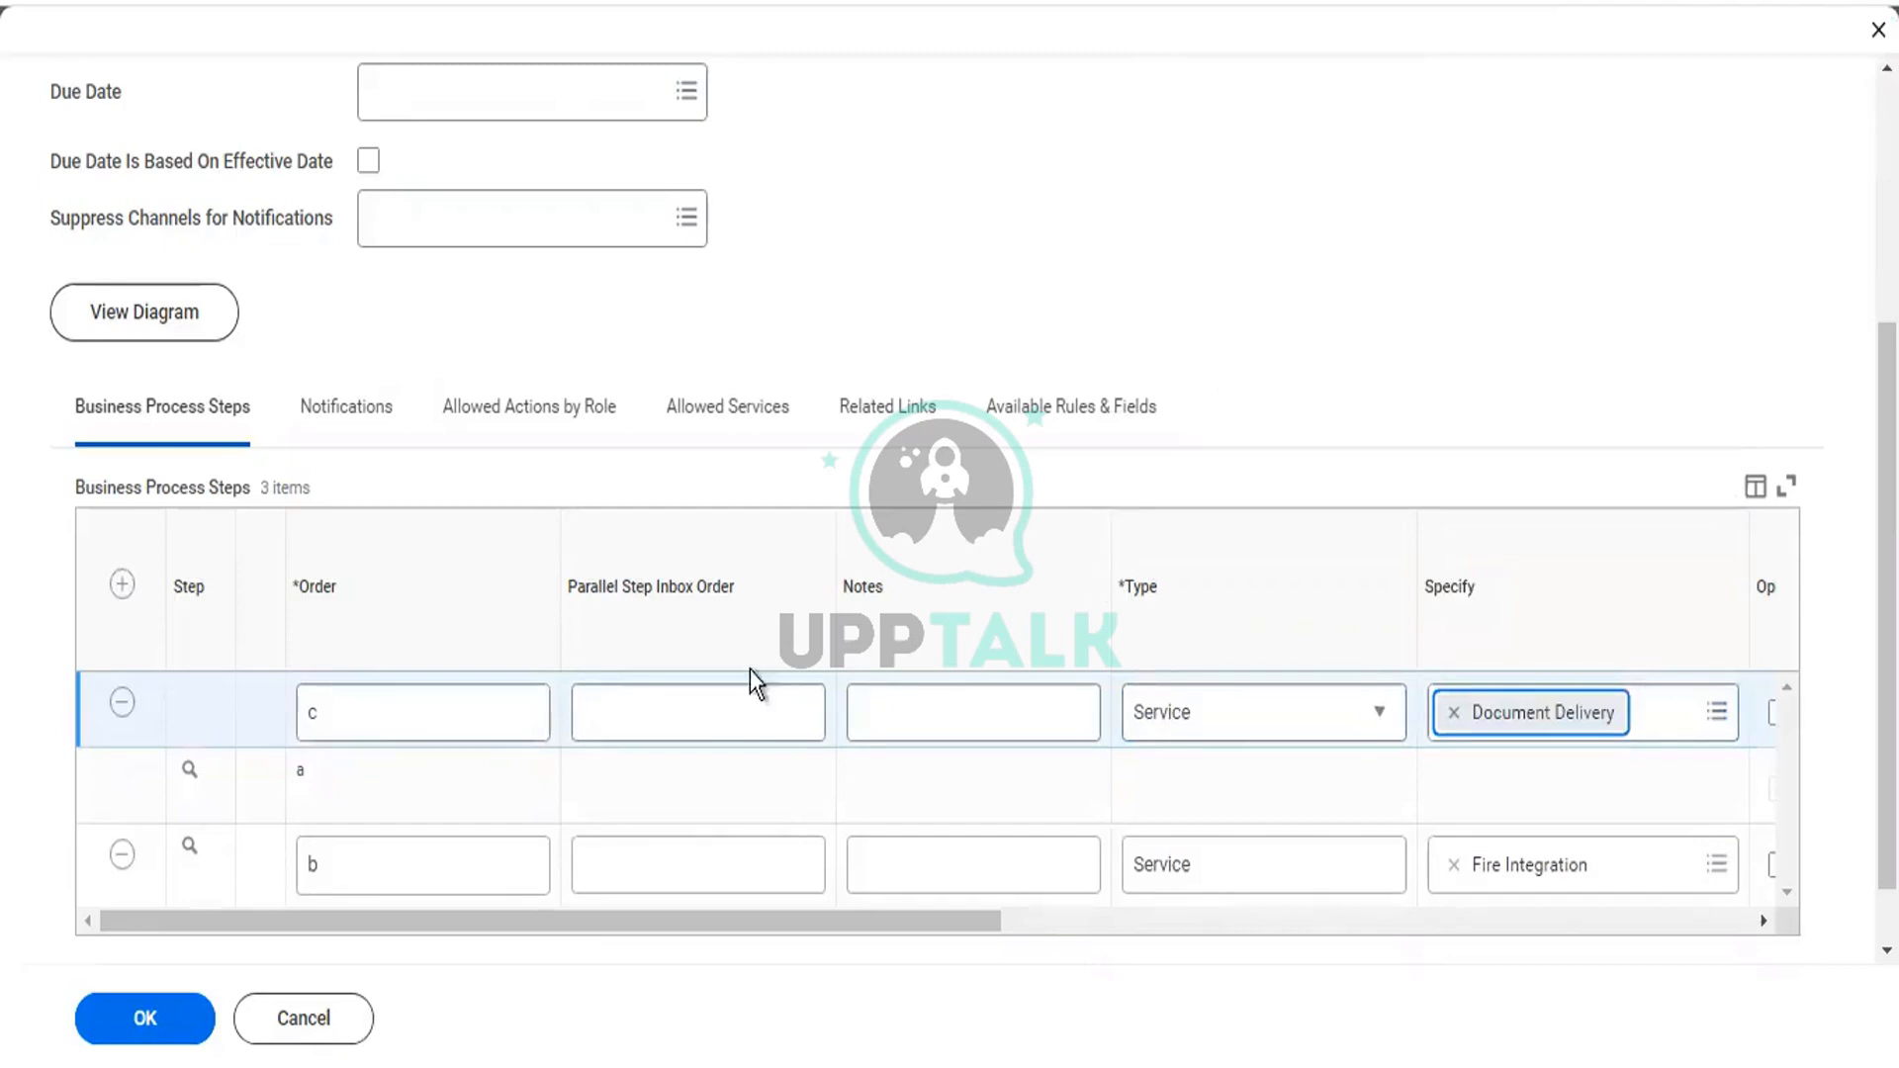
{"action": "left_click", "coordinate": [170, 1023]}
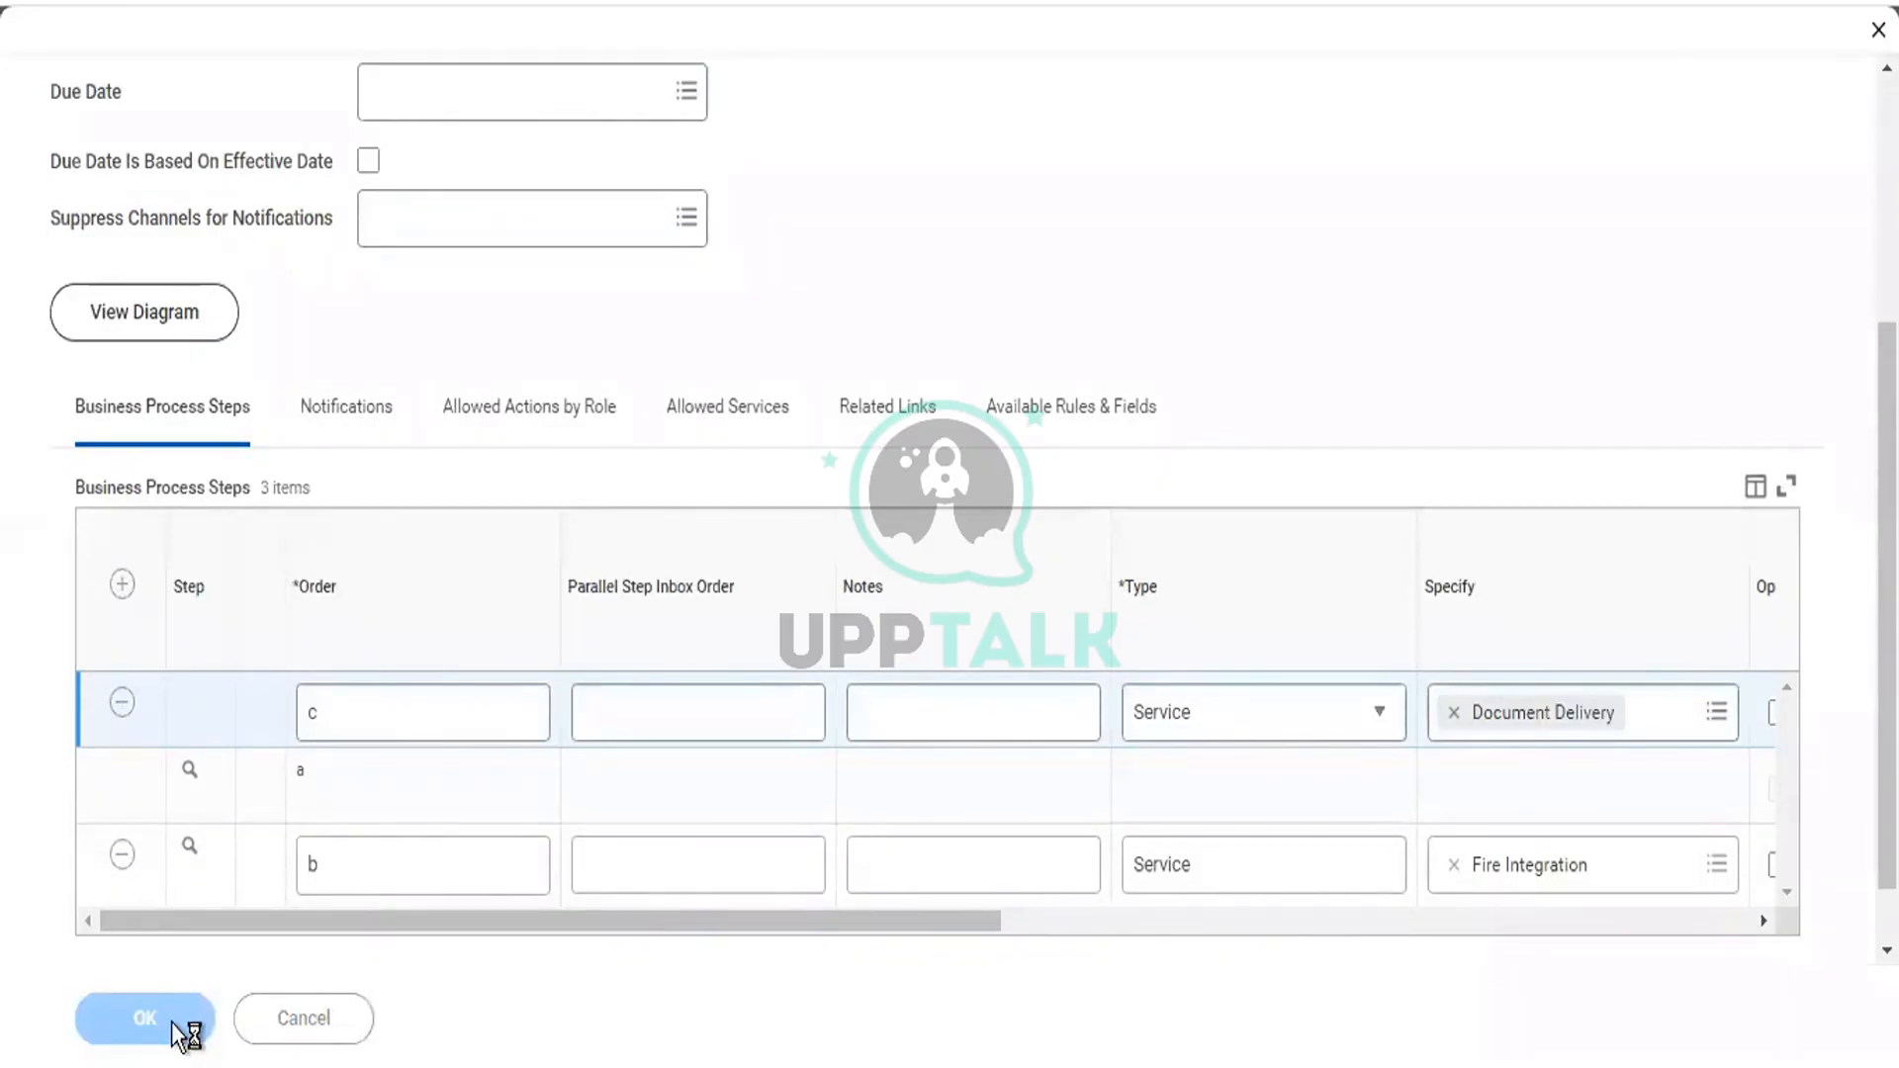
{"action": "left_click", "coordinate": [120, 1019]}
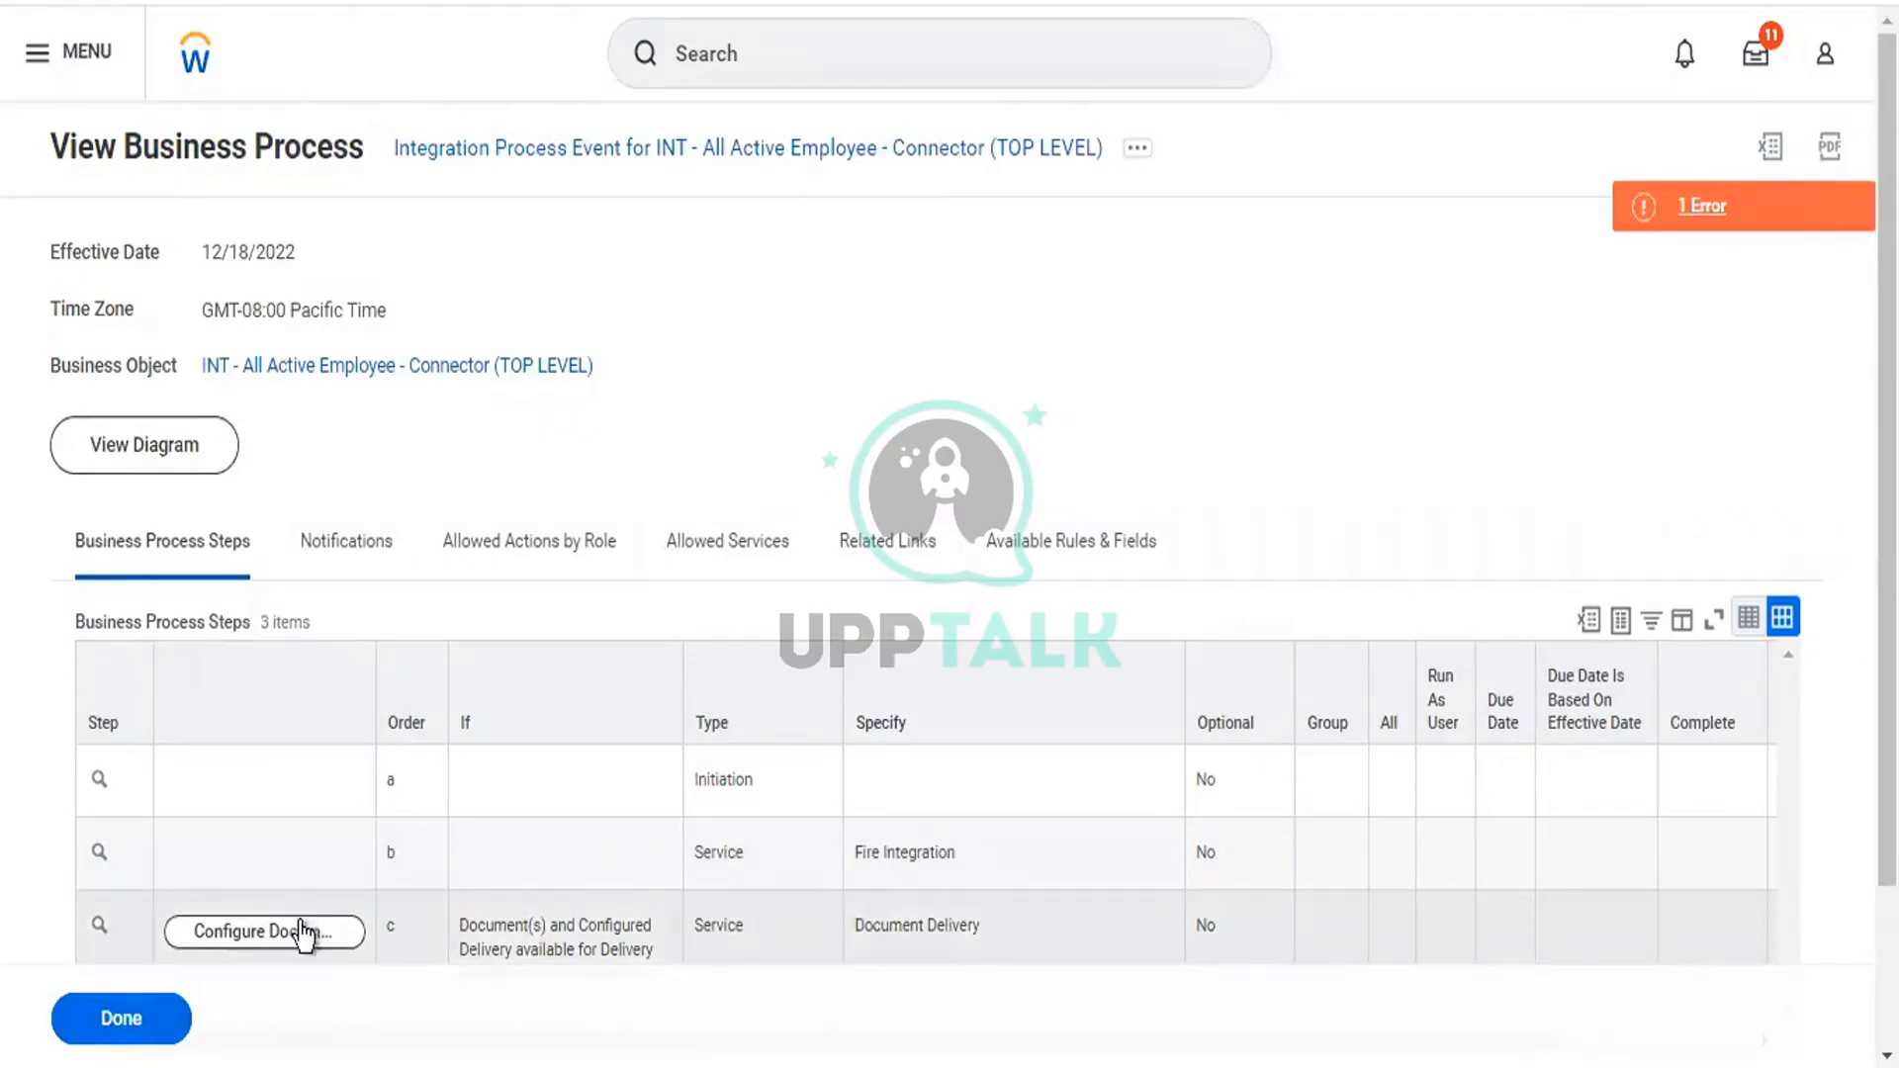
Step: Start the Document Delivery configuration for step c, effective 12/18/2022, and take the documents from this integration process
{"action": "left_click", "coordinate": [298, 933]}
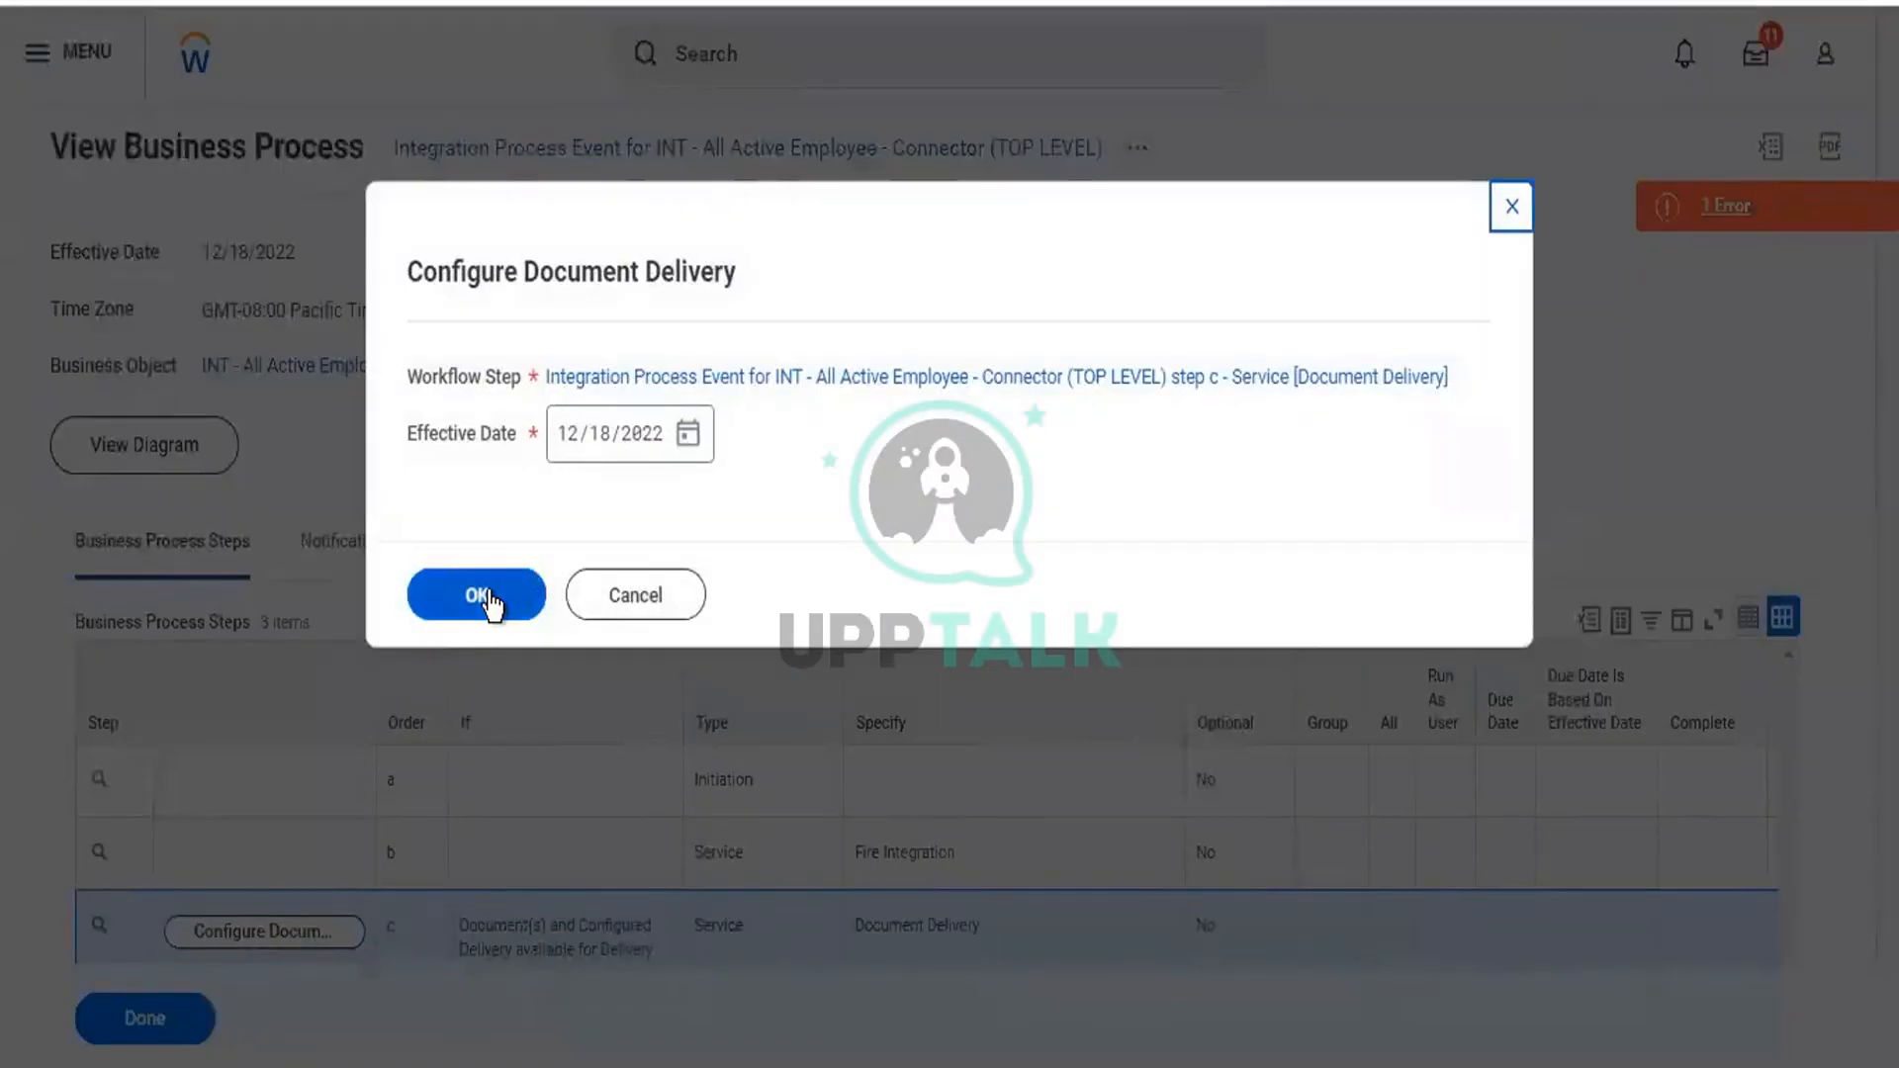
{"action": "left_click", "coordinate": [488, 597]}
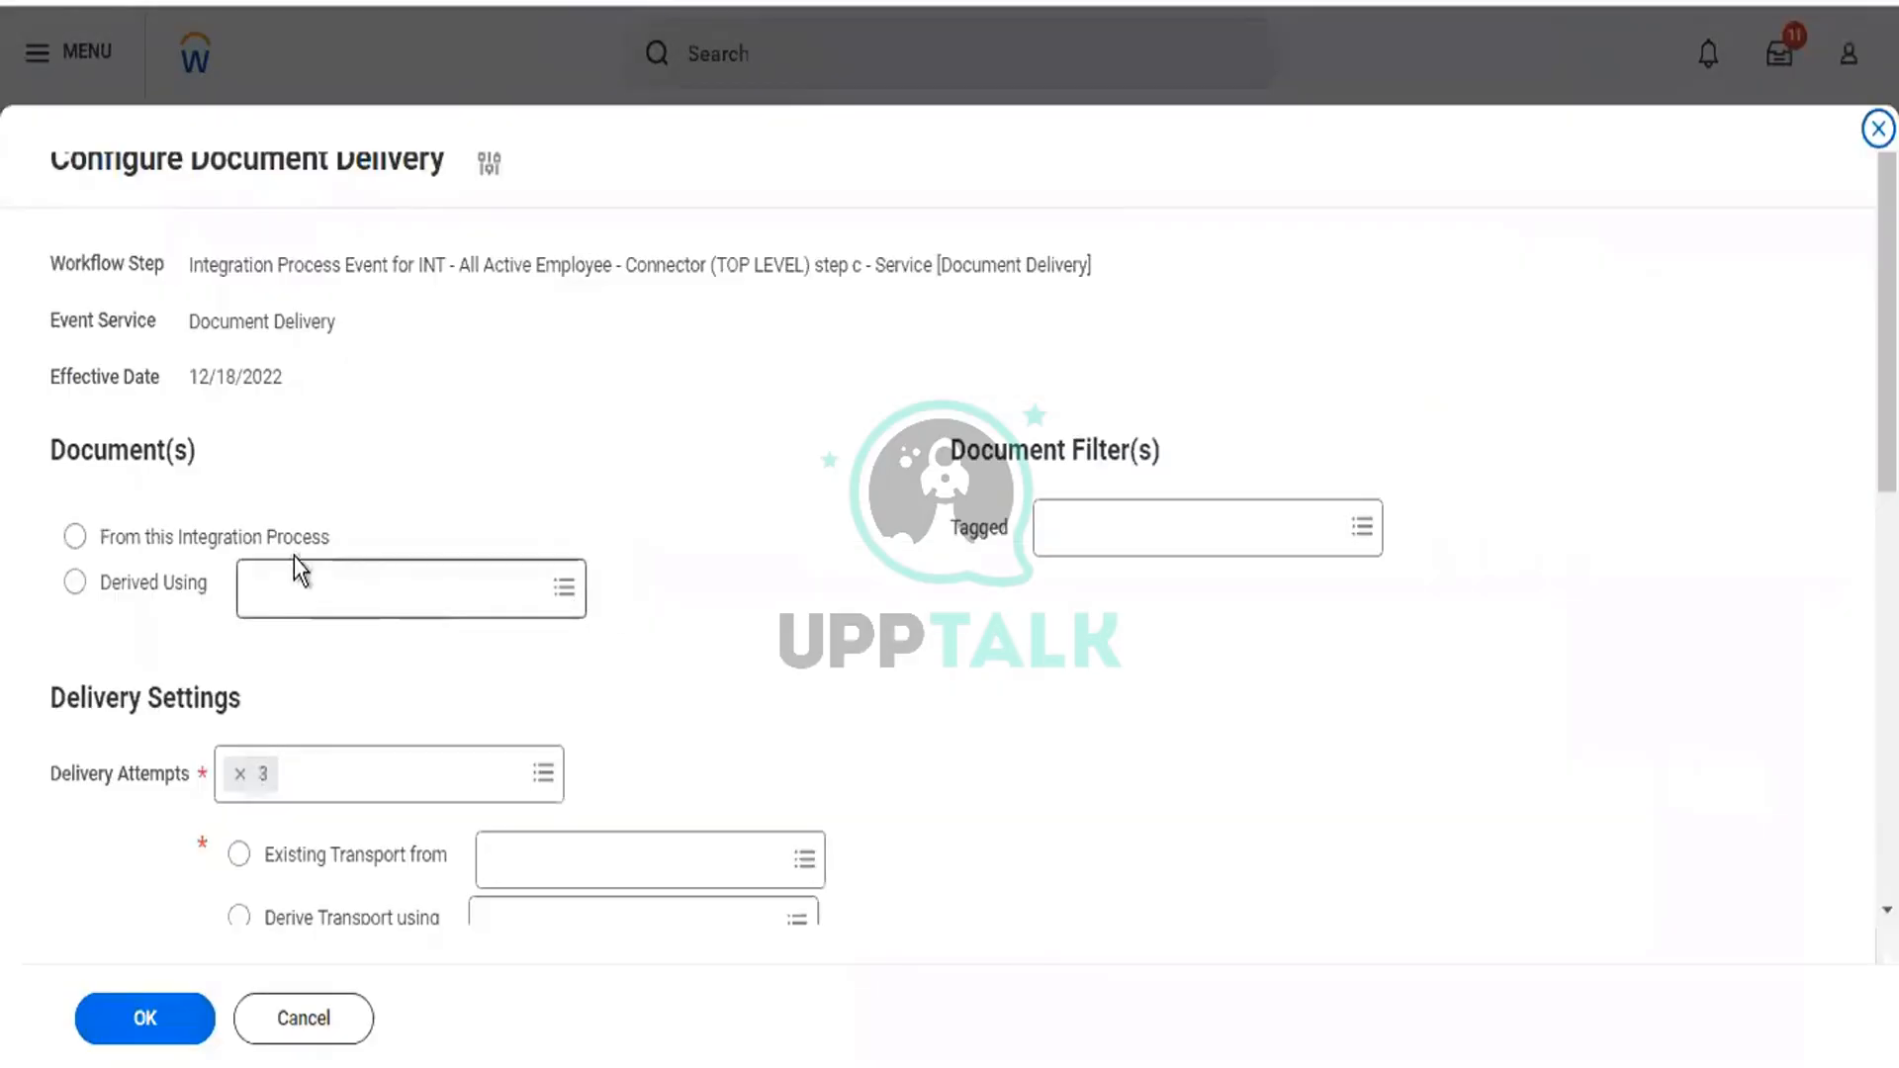
{"action": "left_click", "coordinate": [291, 546]}
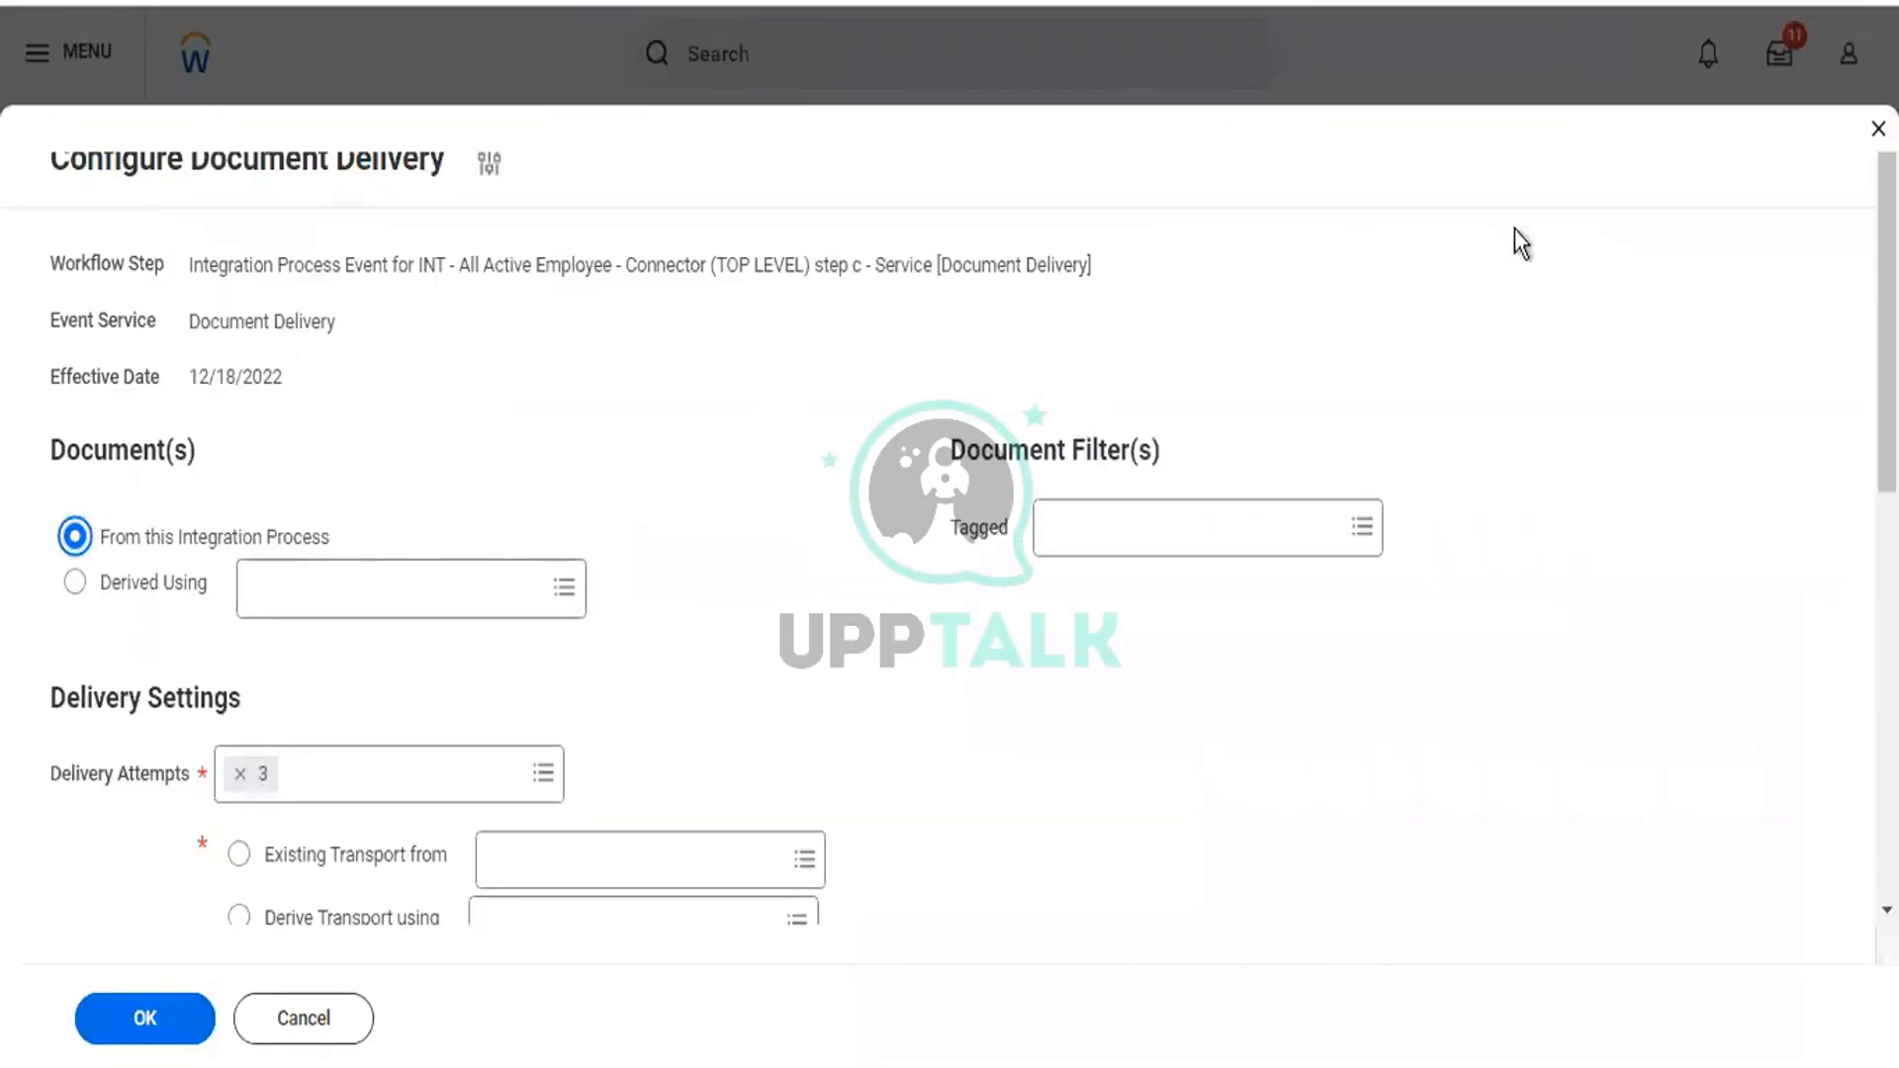
Step: Review the delivery settings, including the available transport types, payload options and environment restrictions
{"action": "scroll", "coordinate": [1777, 292], "scroll_direction": "down", "scroll_amount": 5}
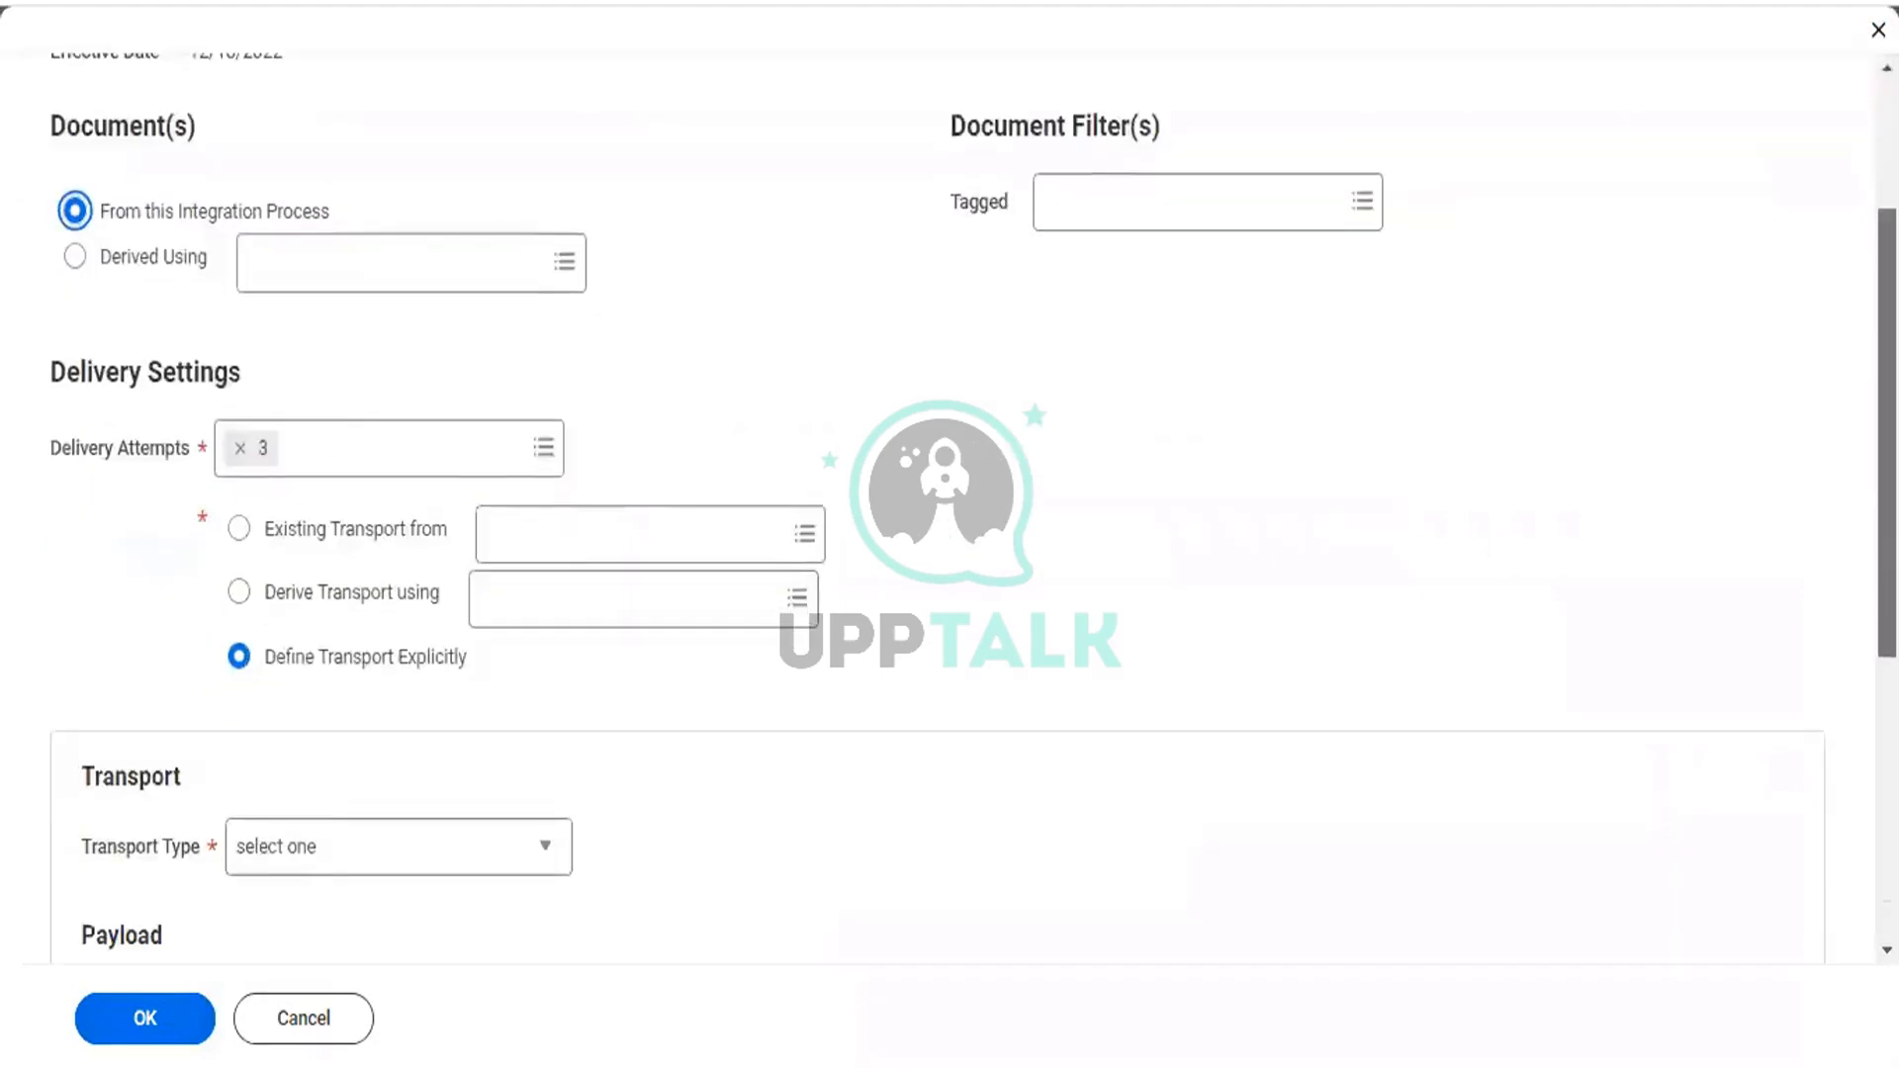
{"action": "scroll", "coordinate": [1599, 382], "scroll_direction": "down", "scroll_amount": 2}
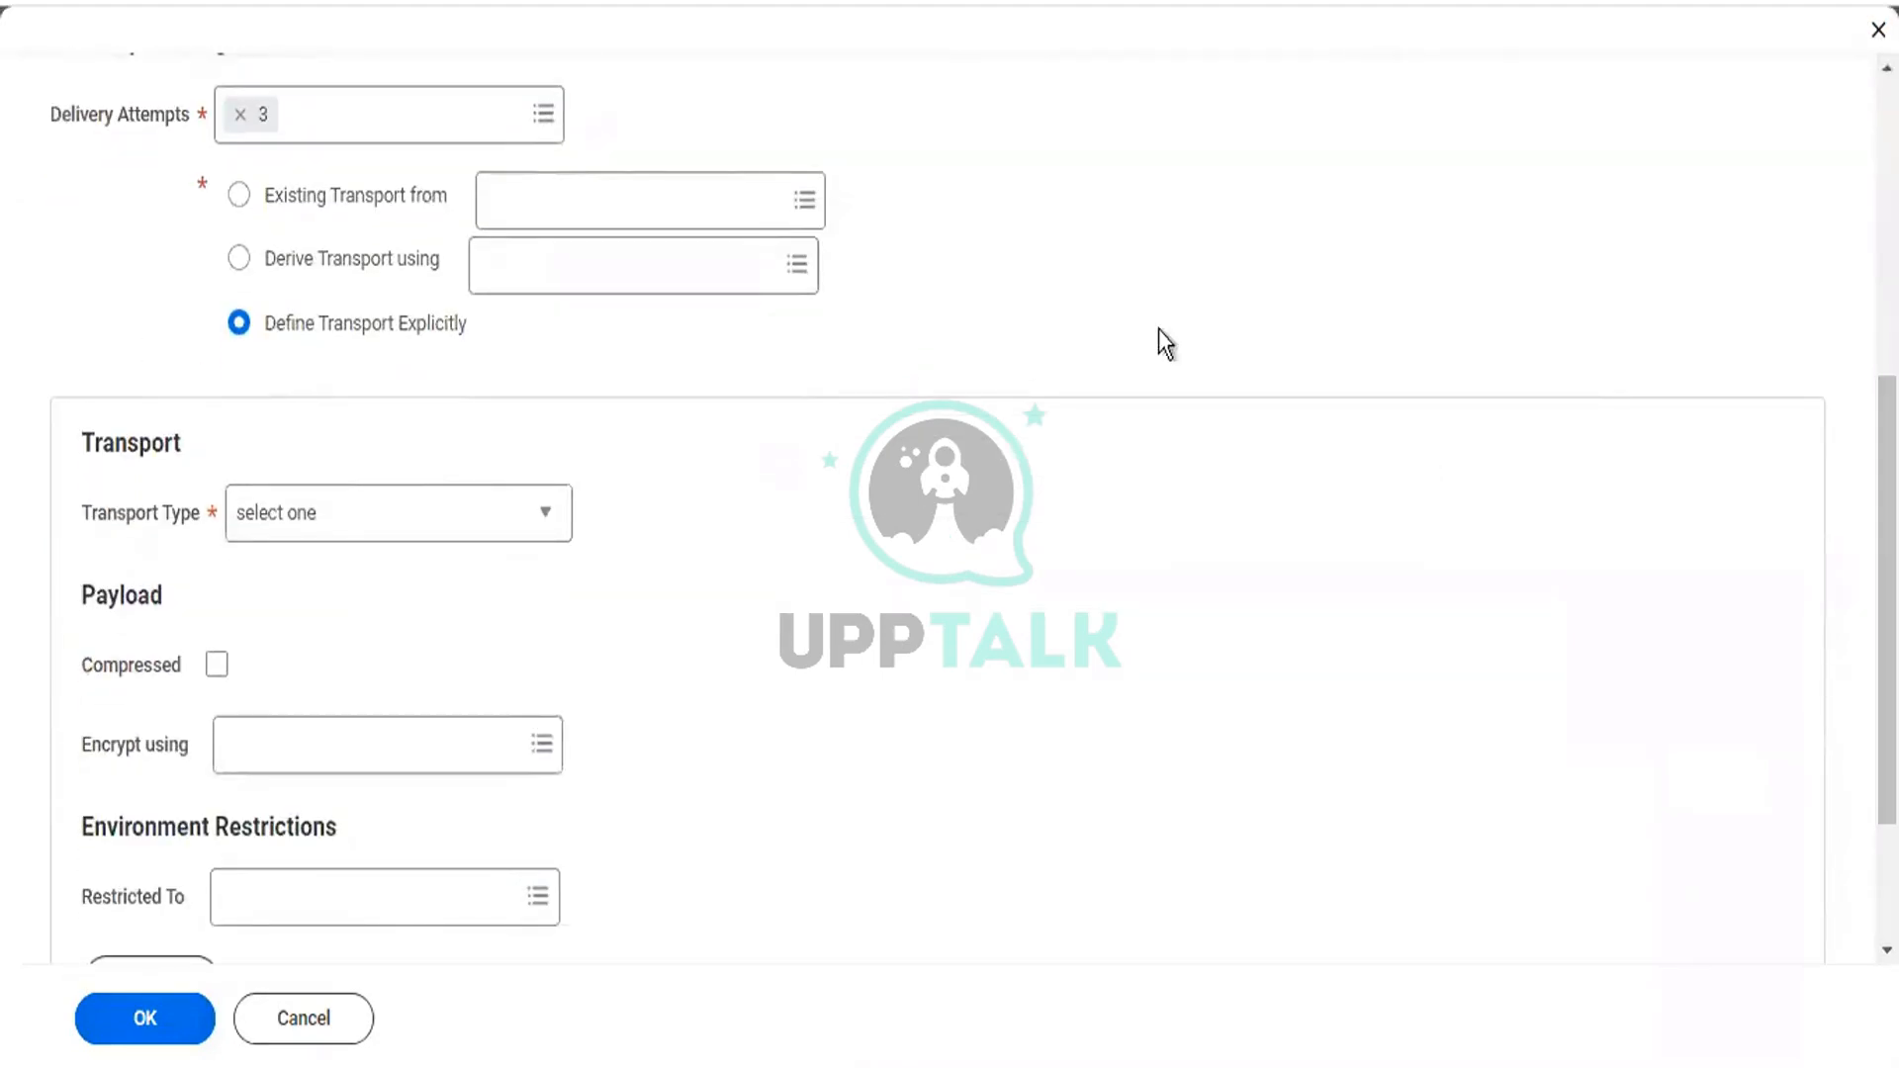
{"action": "left_click", "coordinate": [327, 515]}
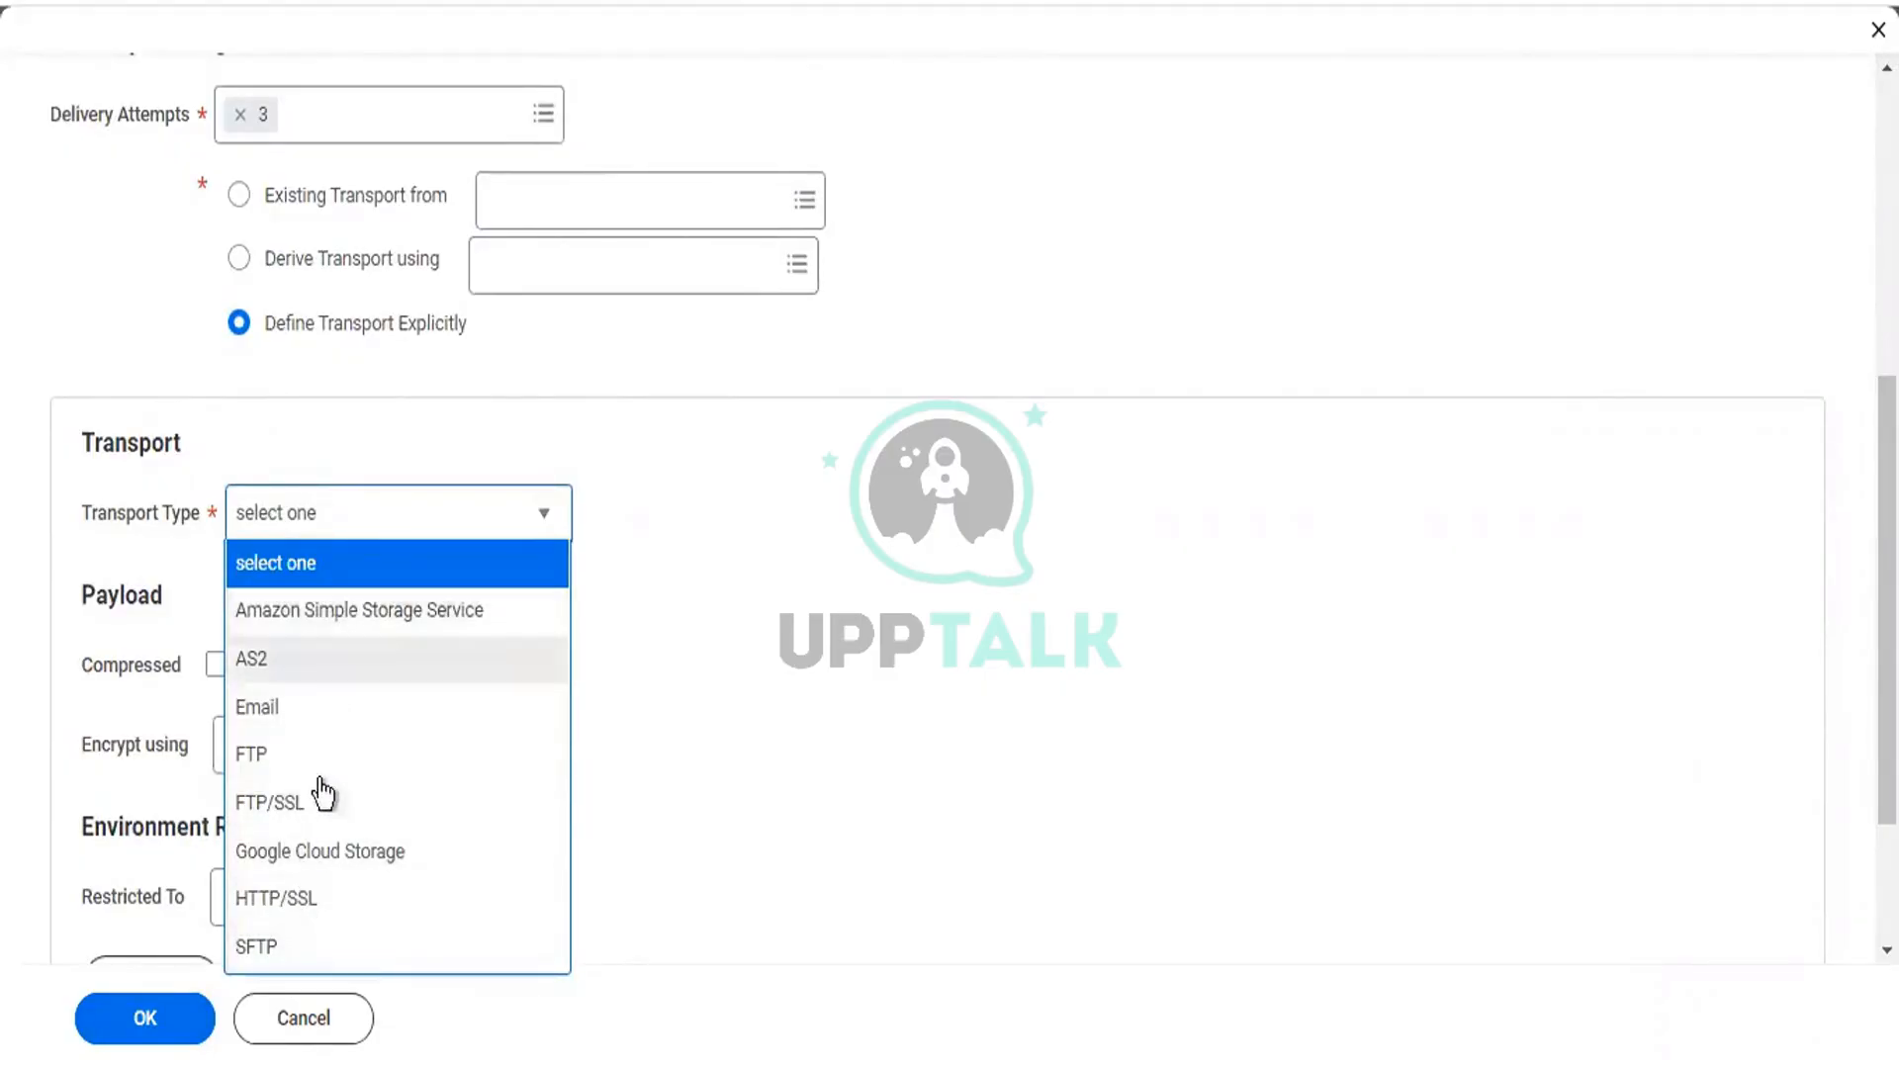
{"action": "left_click", "coordinate": [784, 538]}
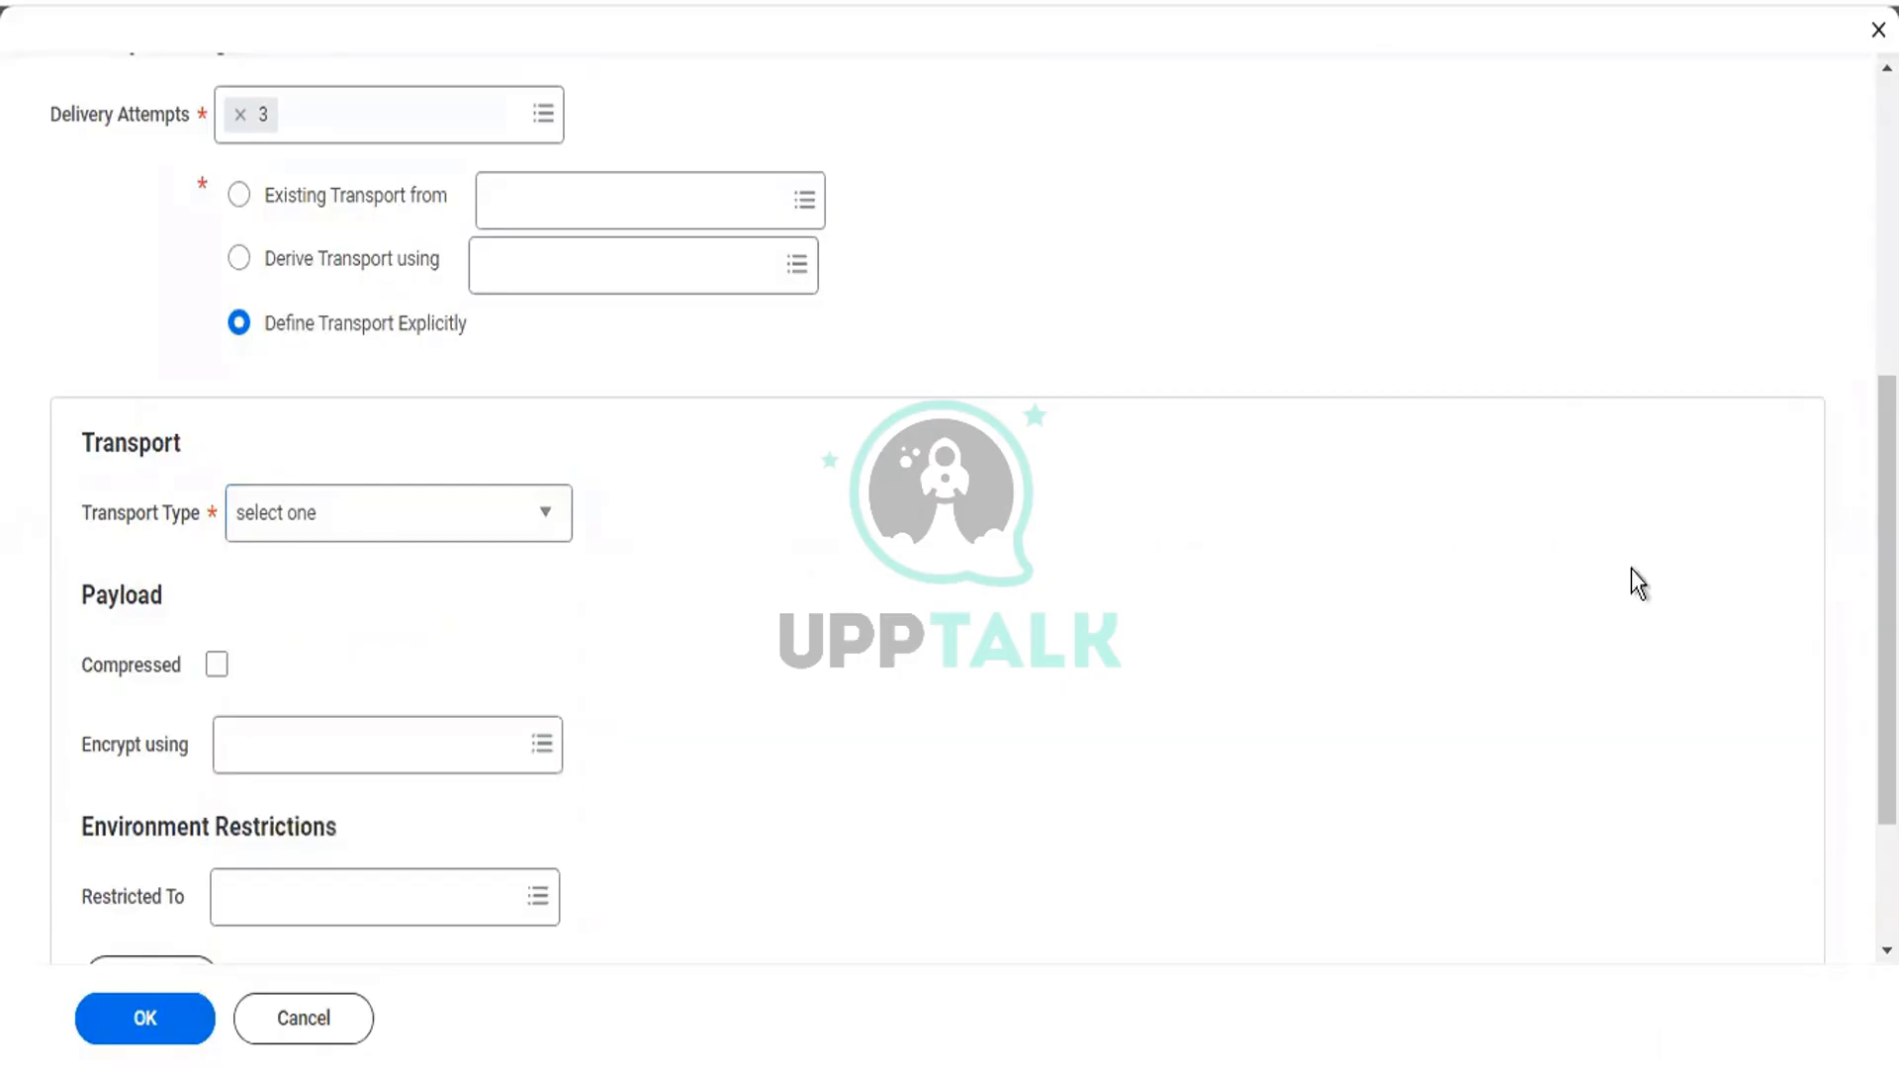
{"action": "scroll", "coordinate": [1631, 568], "scroll_direction": "down", "scroll_amount": 2}
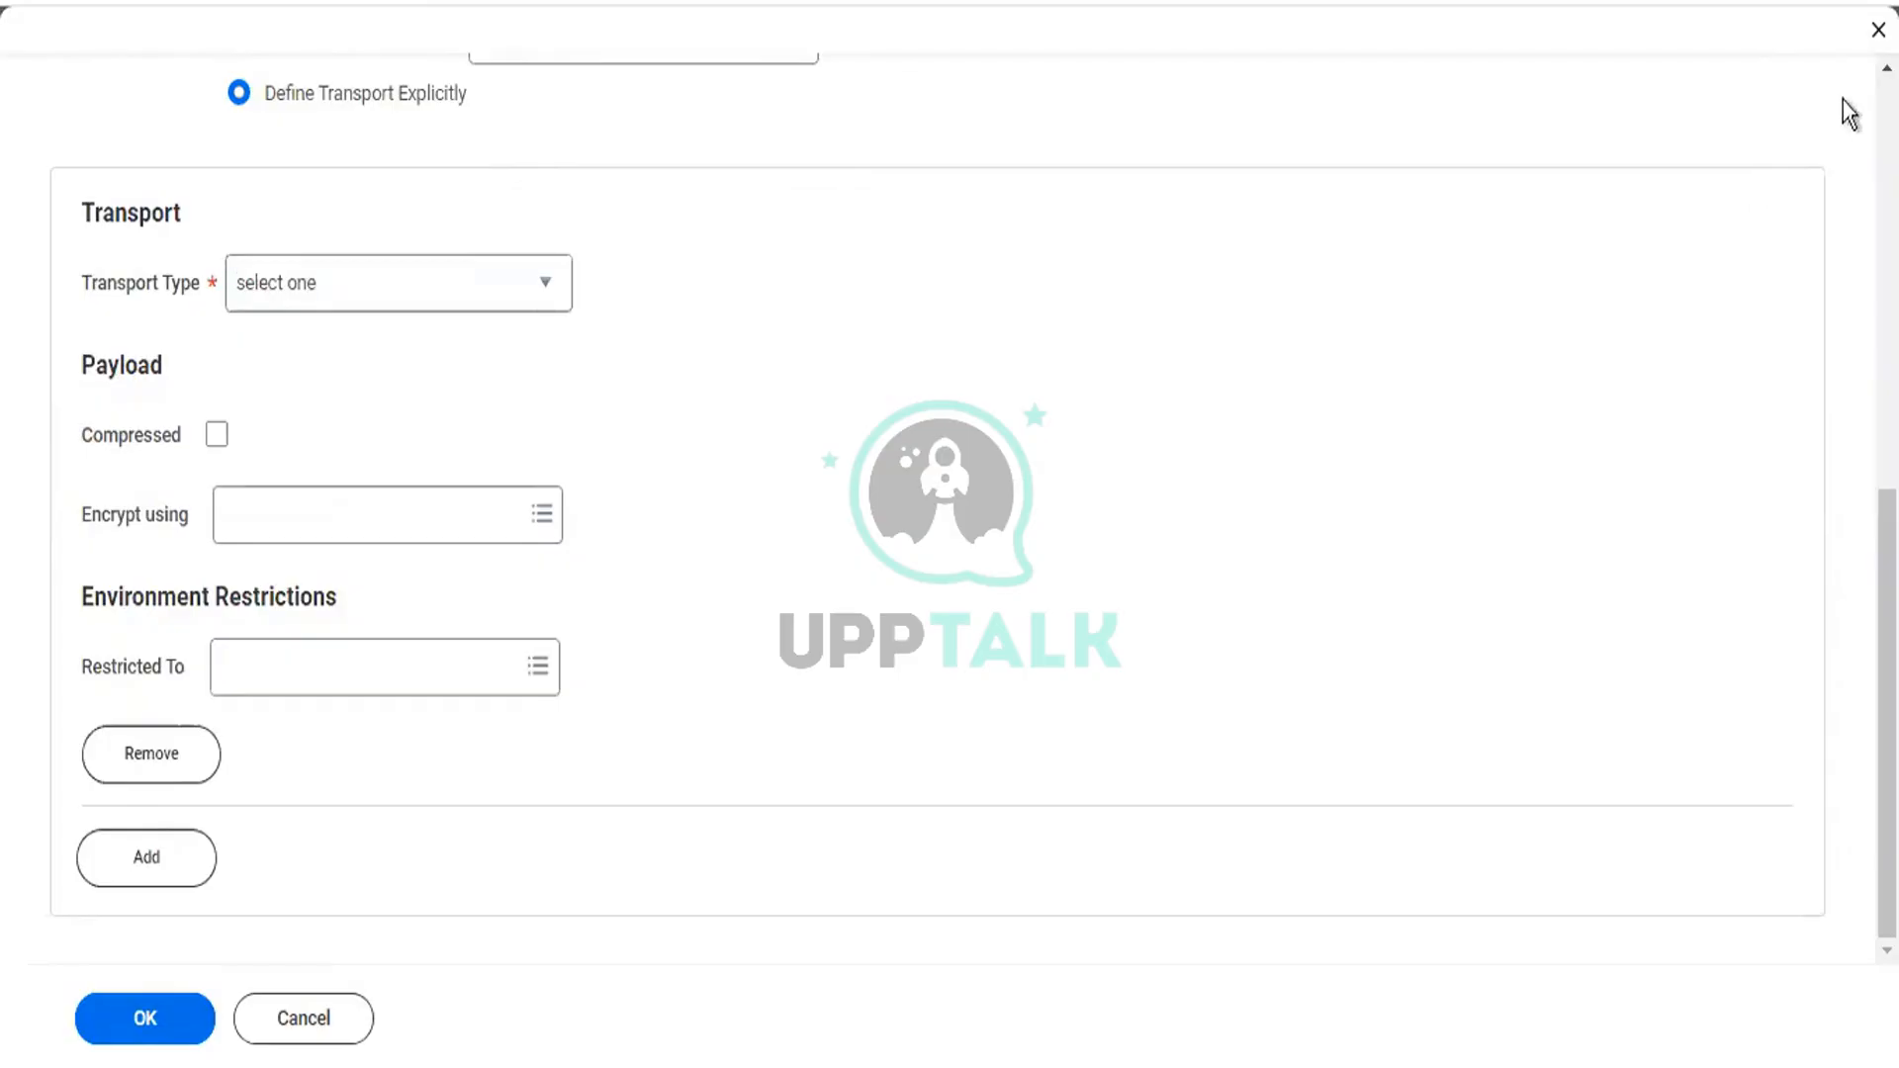
{"action": "scroll", "coordinate": [1291, 170], "scroll_direction": "up", "scroll_amount": 10}
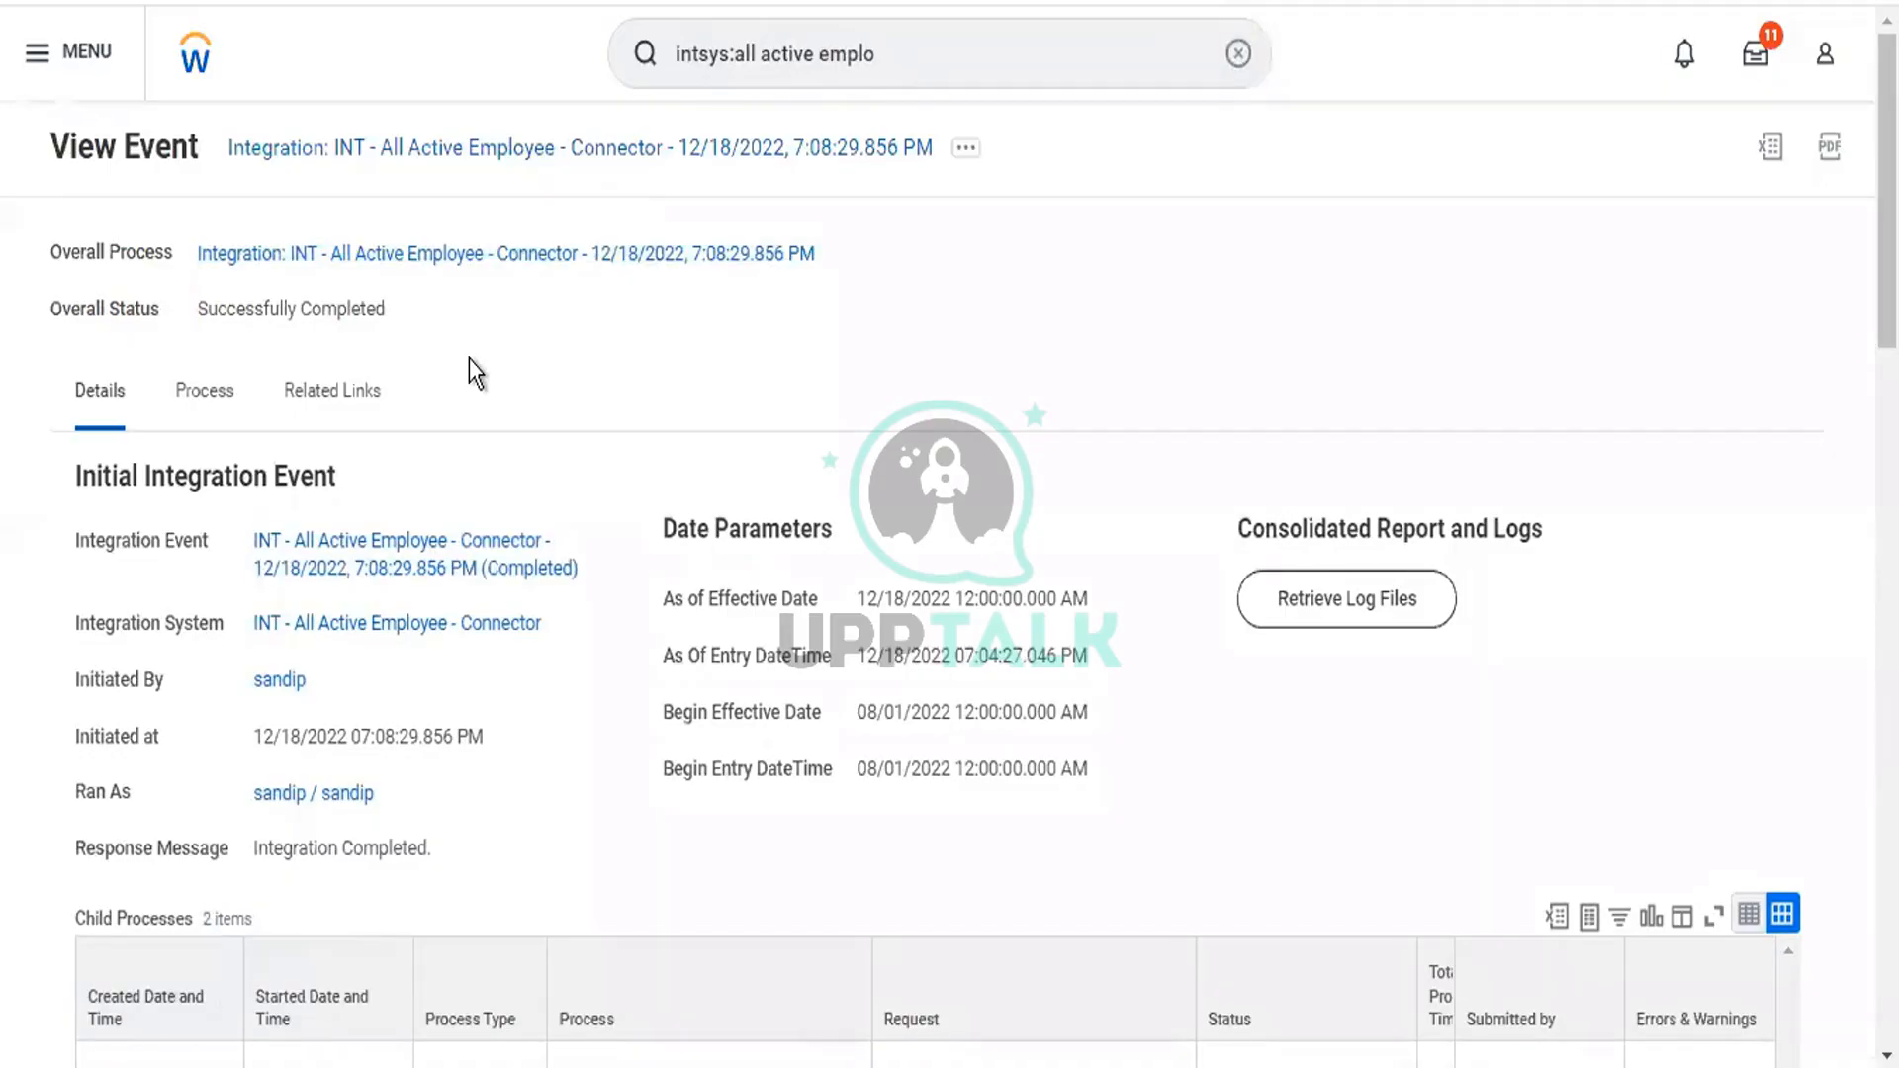
Step: Return to the integration's overall process event and download and open DiagnosticAudit.html from its event documents
{"action": "left_click", "coordinate": [379, 259]}
{"action": "scroll", "coordinate": [1853, 412], "scroll_direction": "down", "scroll_amount": 10}
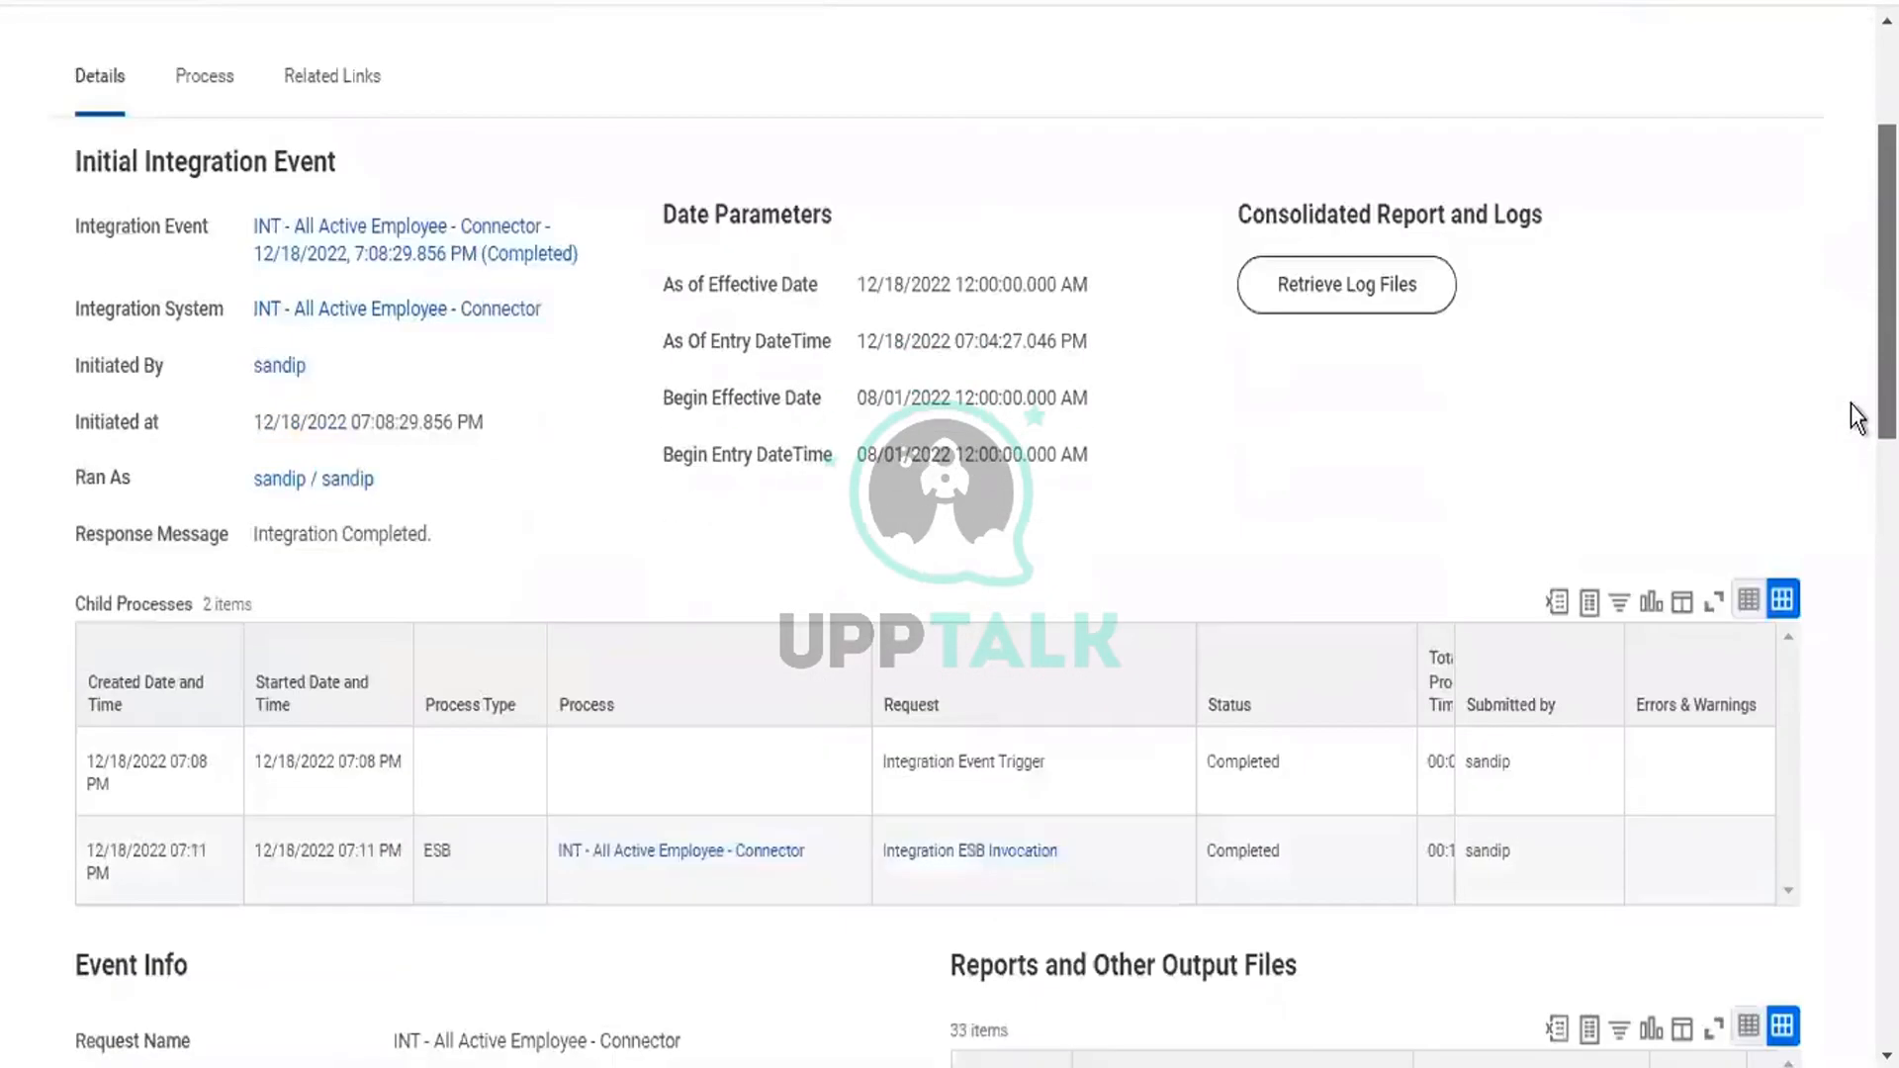
{"action": "scroll", "coordinate": [1802, 568], "scroll_direction": "down", "scroll_amount": 9}
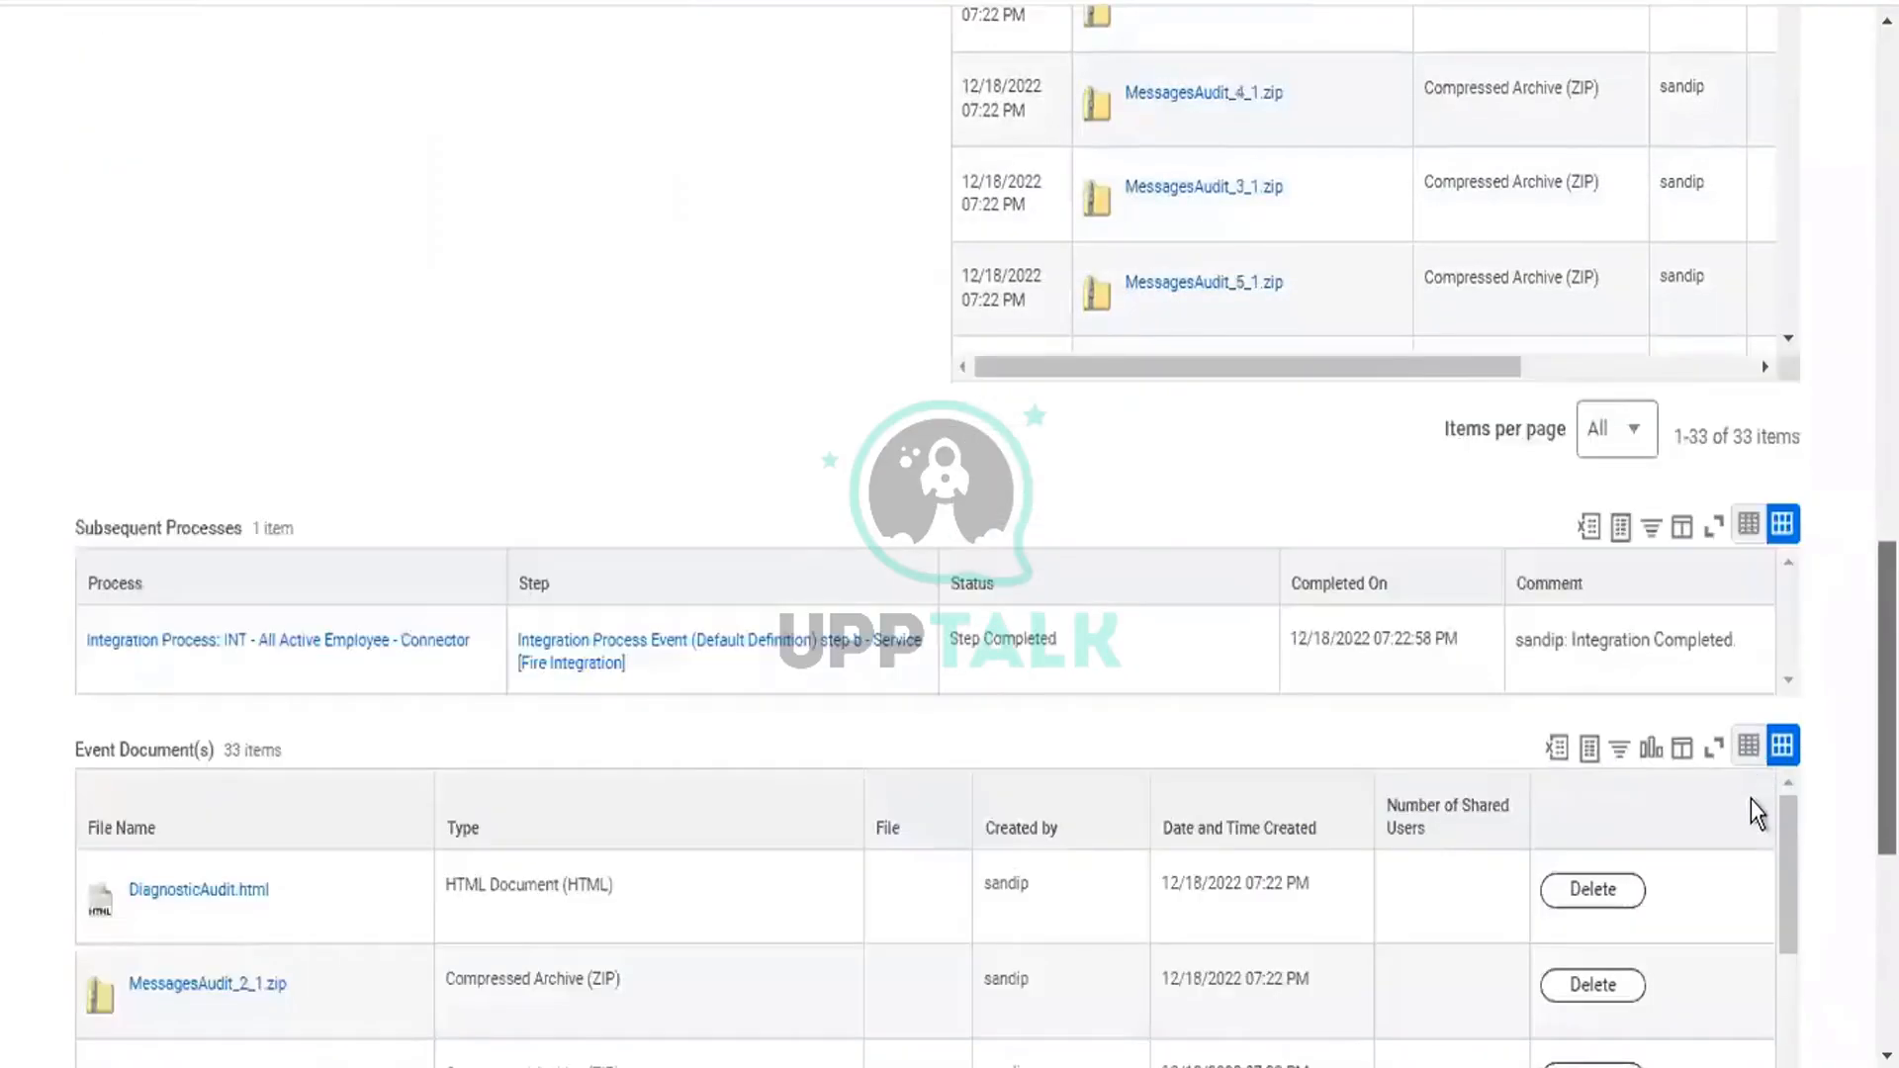
{"action": "scroll", "coordinate": [1743, 930], "scroll_direction": "down", "scroll_amount": 1}
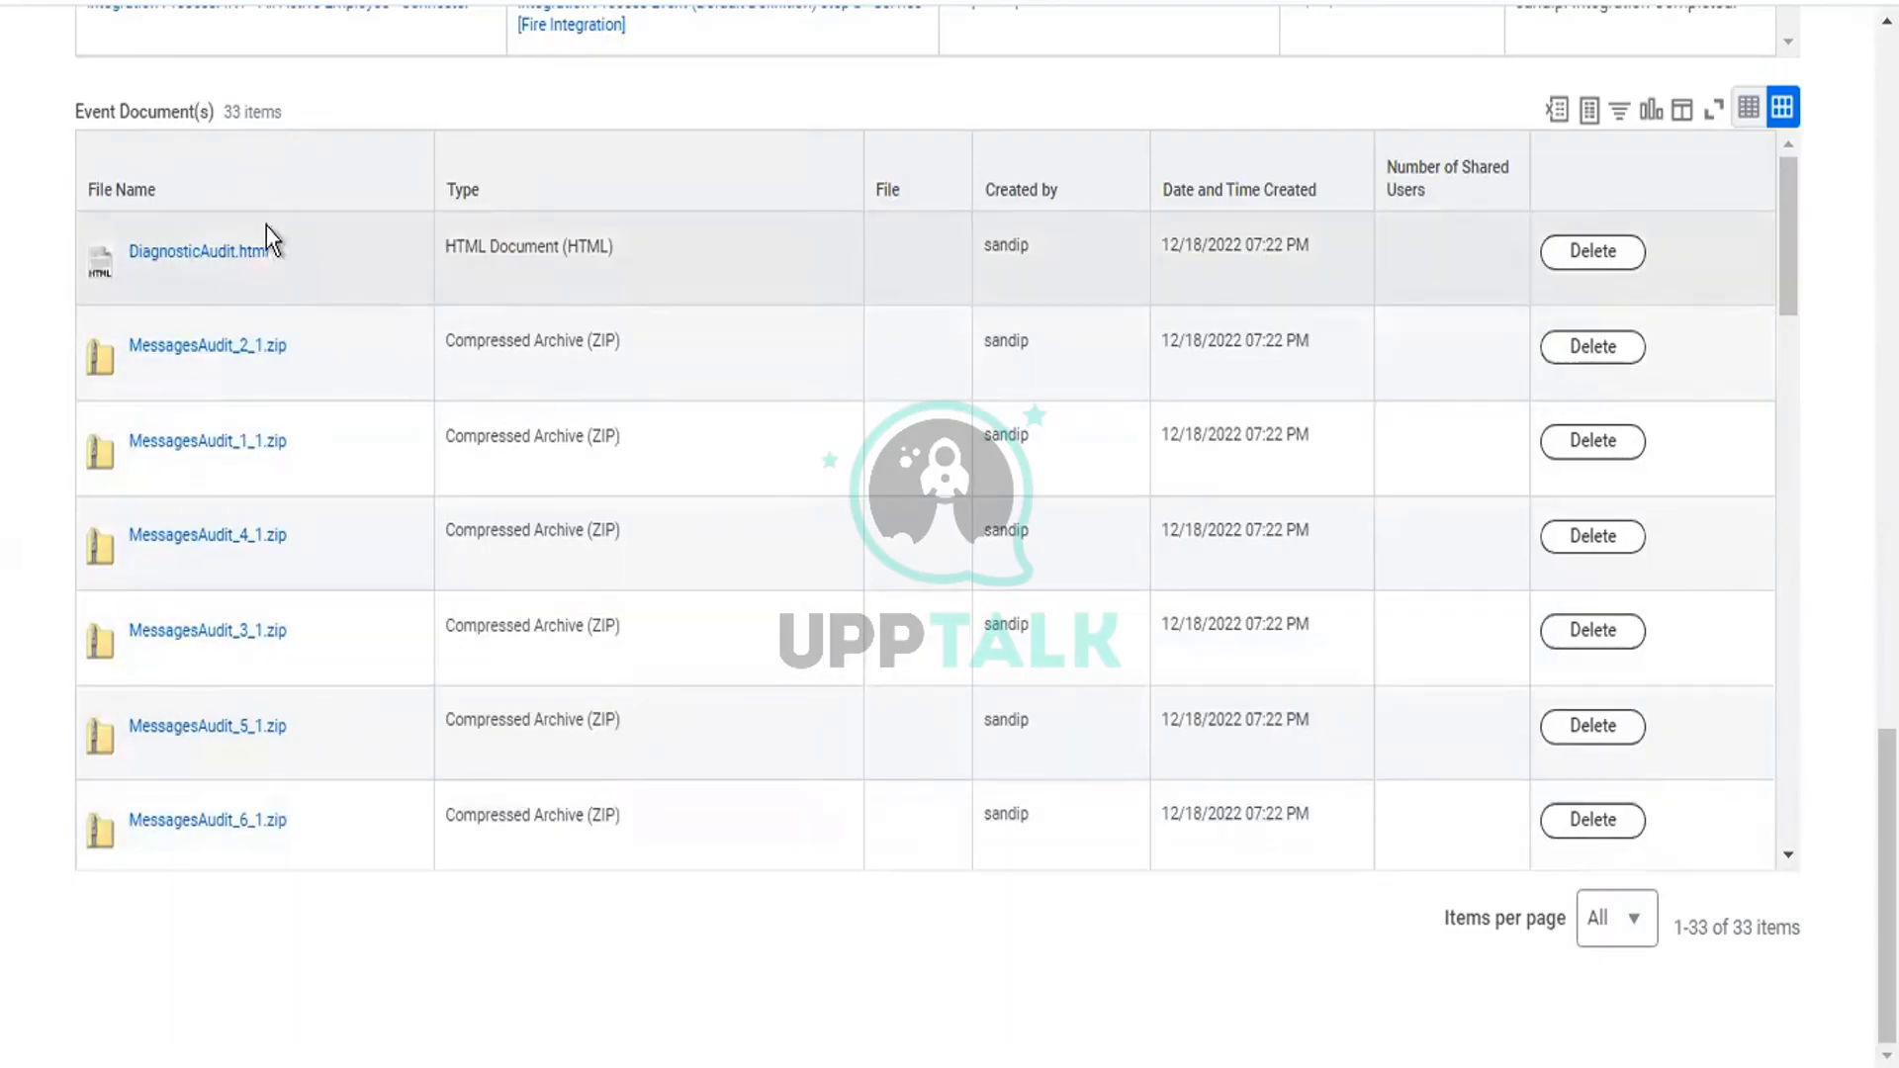
{"action": "right_click", "coordinate": [226, 263]}
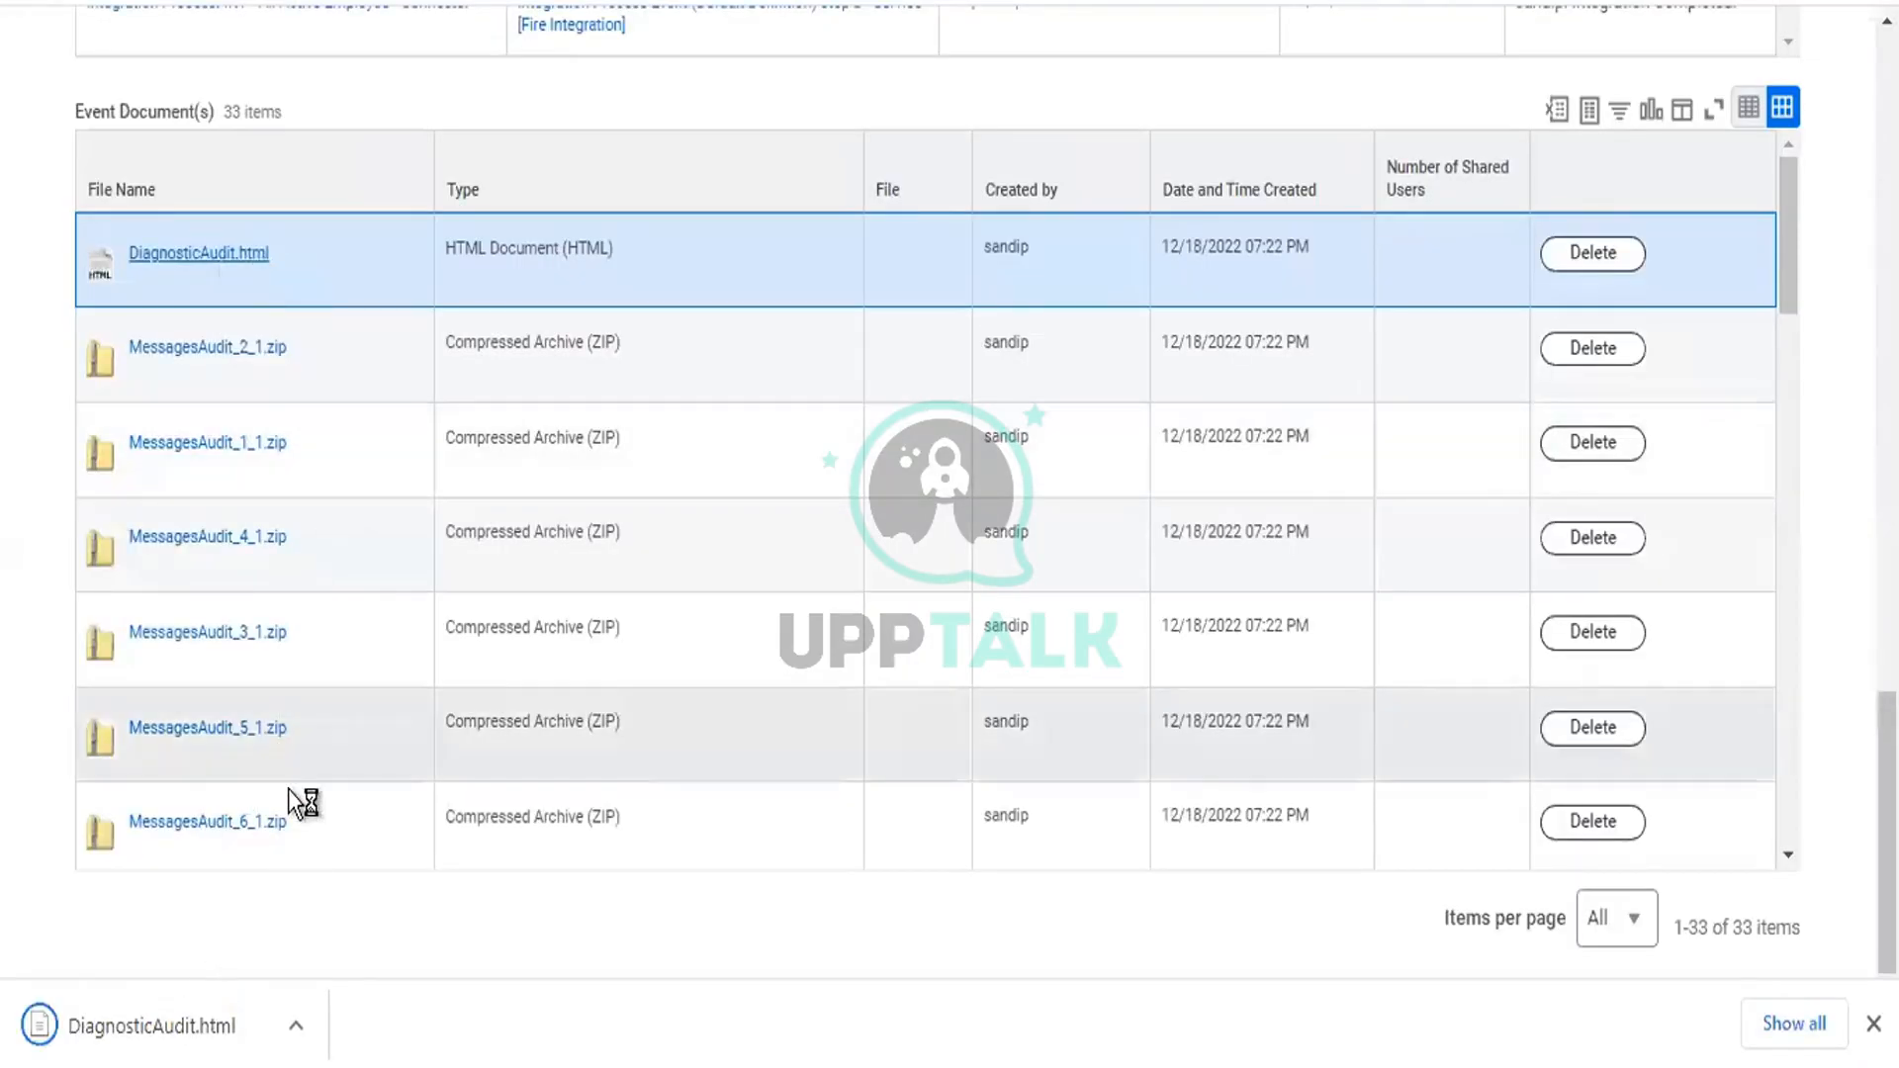
{"action": "left_click", "coordinate": [155, 1029]}
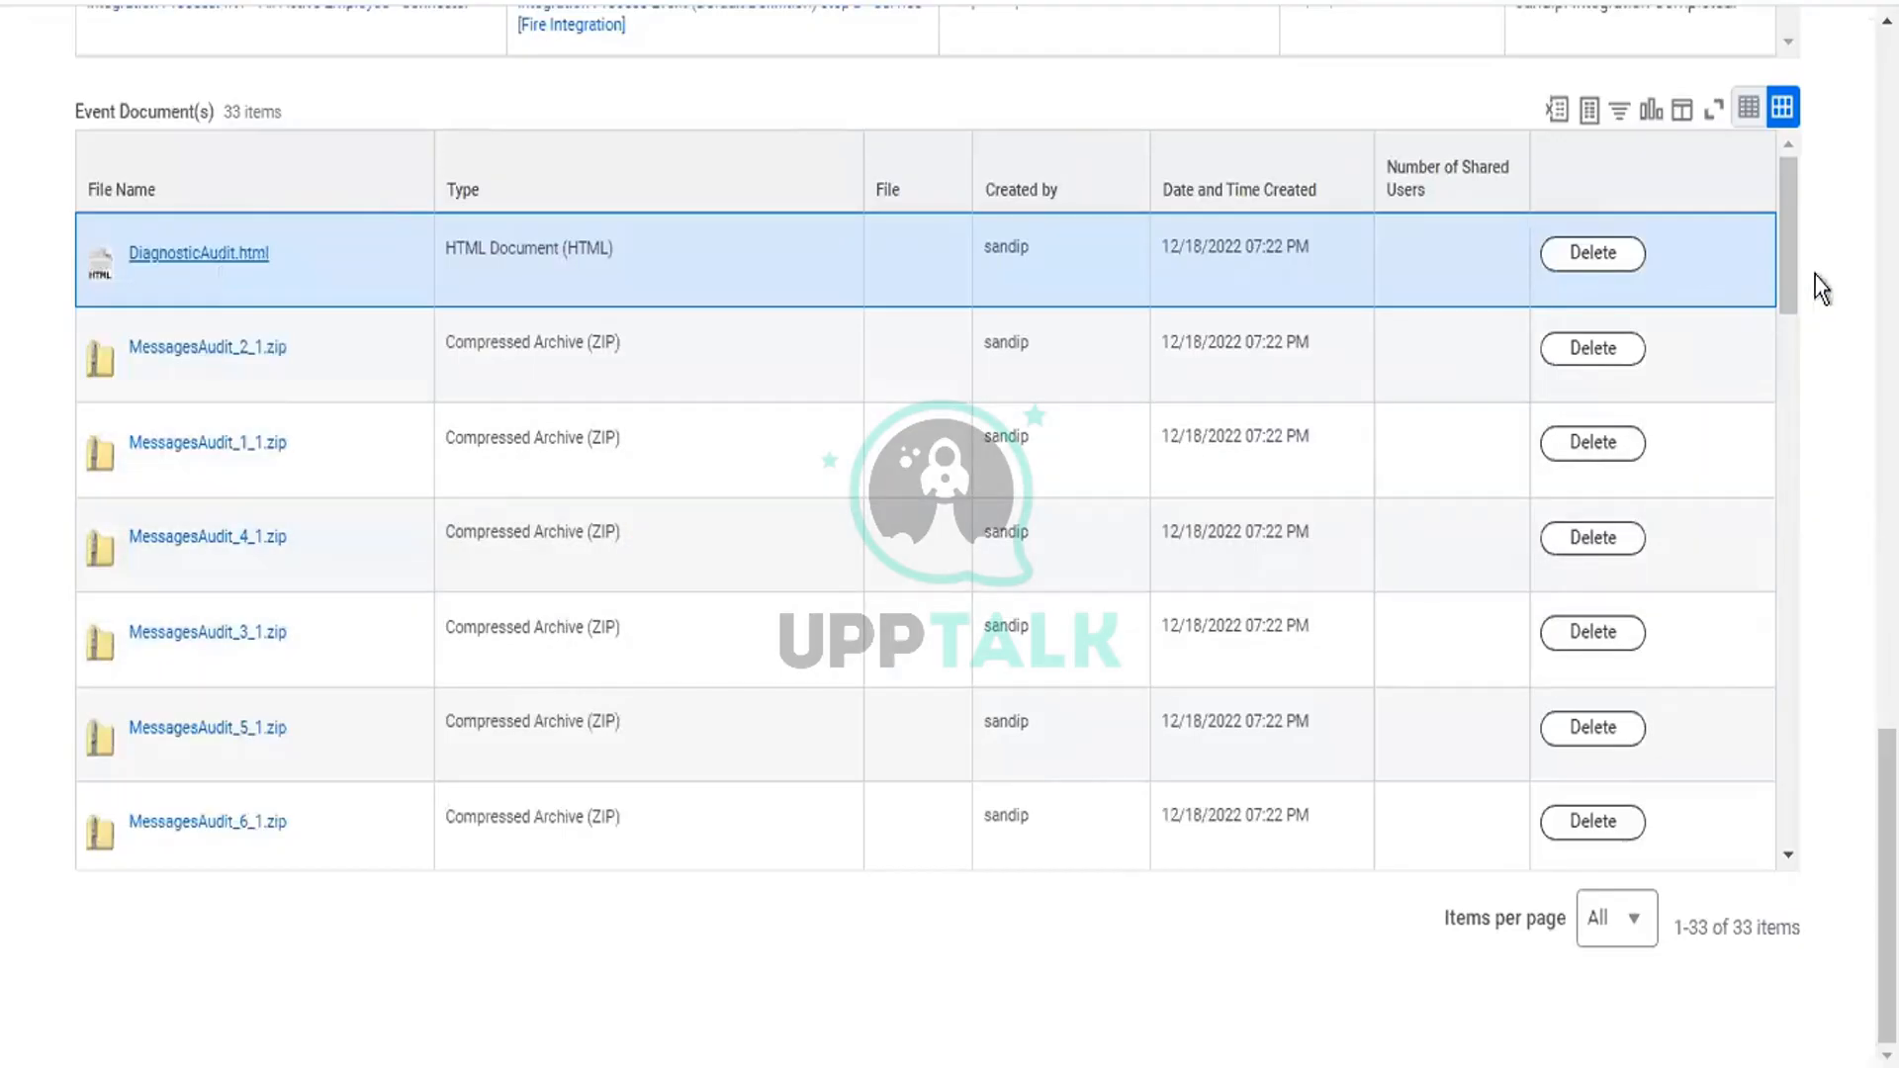
Step: Download output.xml from the event documents, open it in Internet Explorer and accept the recommended browser settings
{"action": "scroll", "coordinate": [1776, 390], "scroll_direction": "down", "scroll_amount": 12}
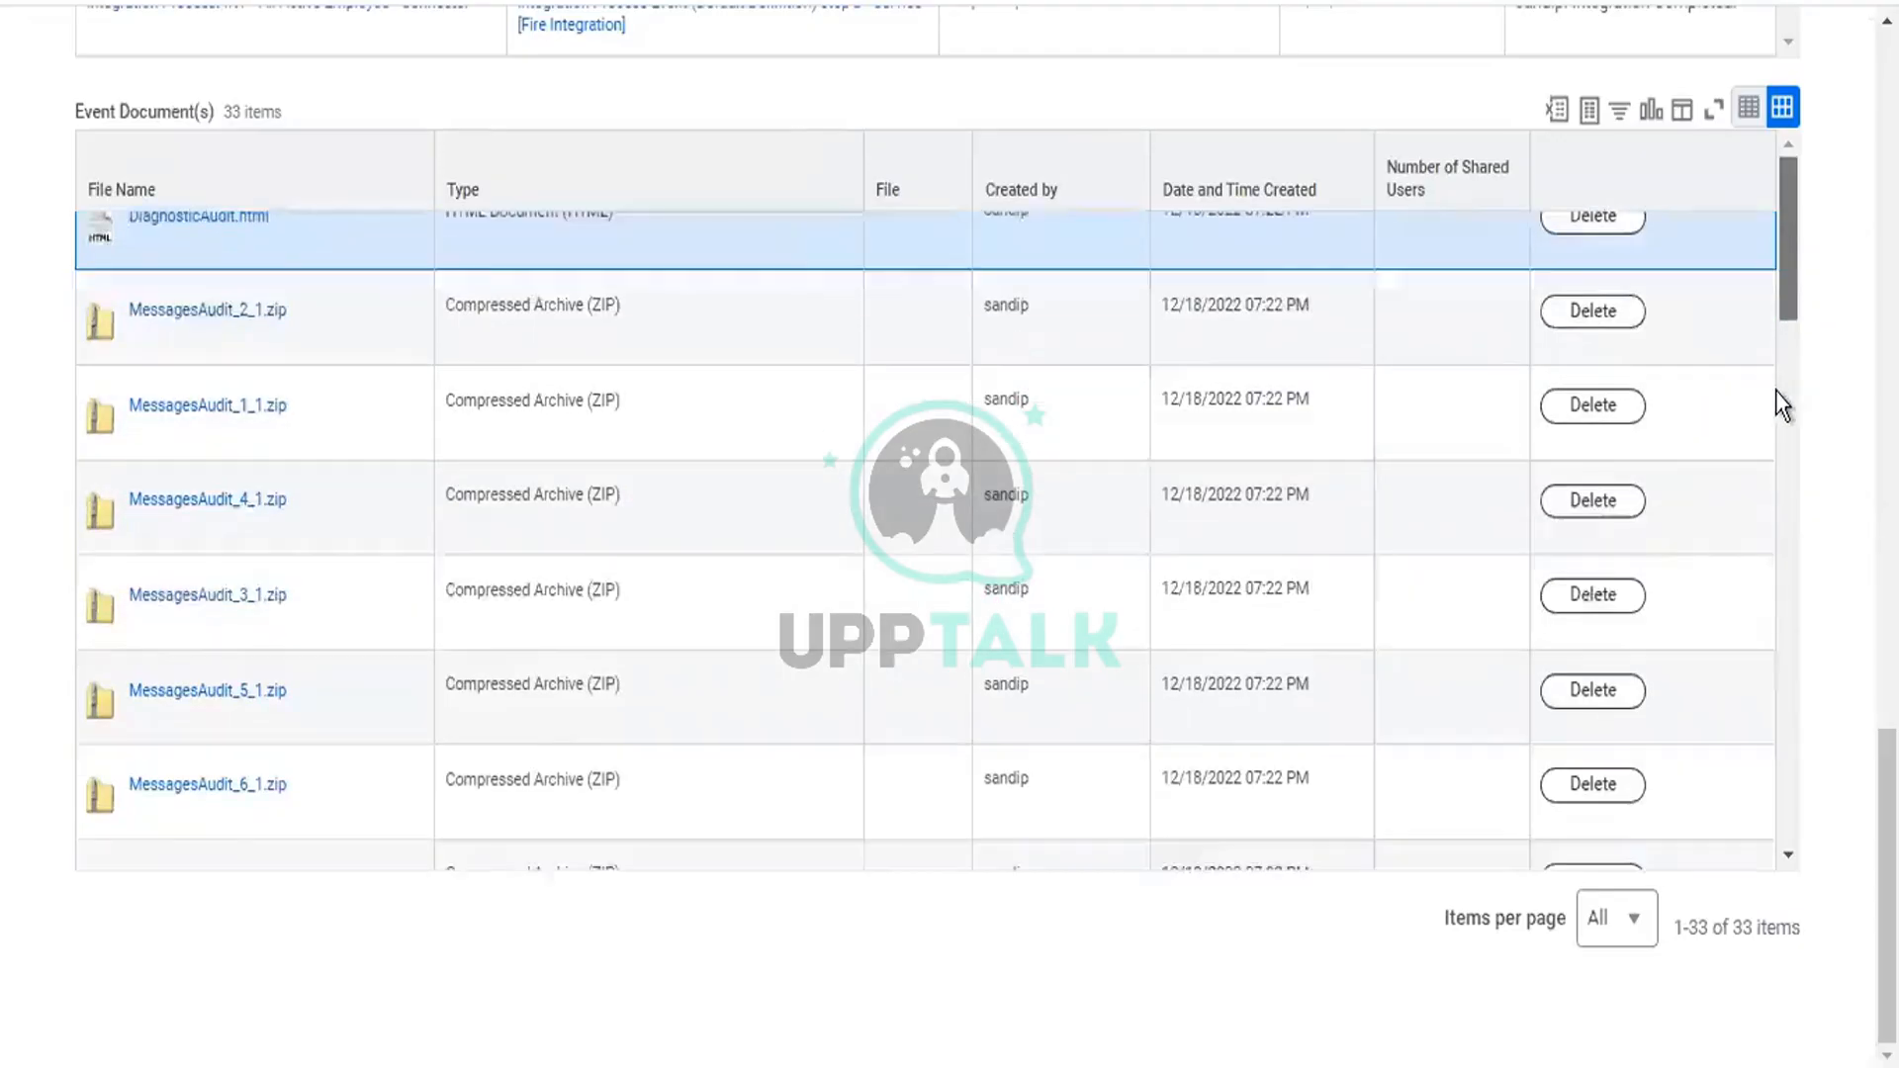
{"action": "scroll", "coordinate": [1747, 633], "scroll_direction": "down", "scroll_amount": 12}
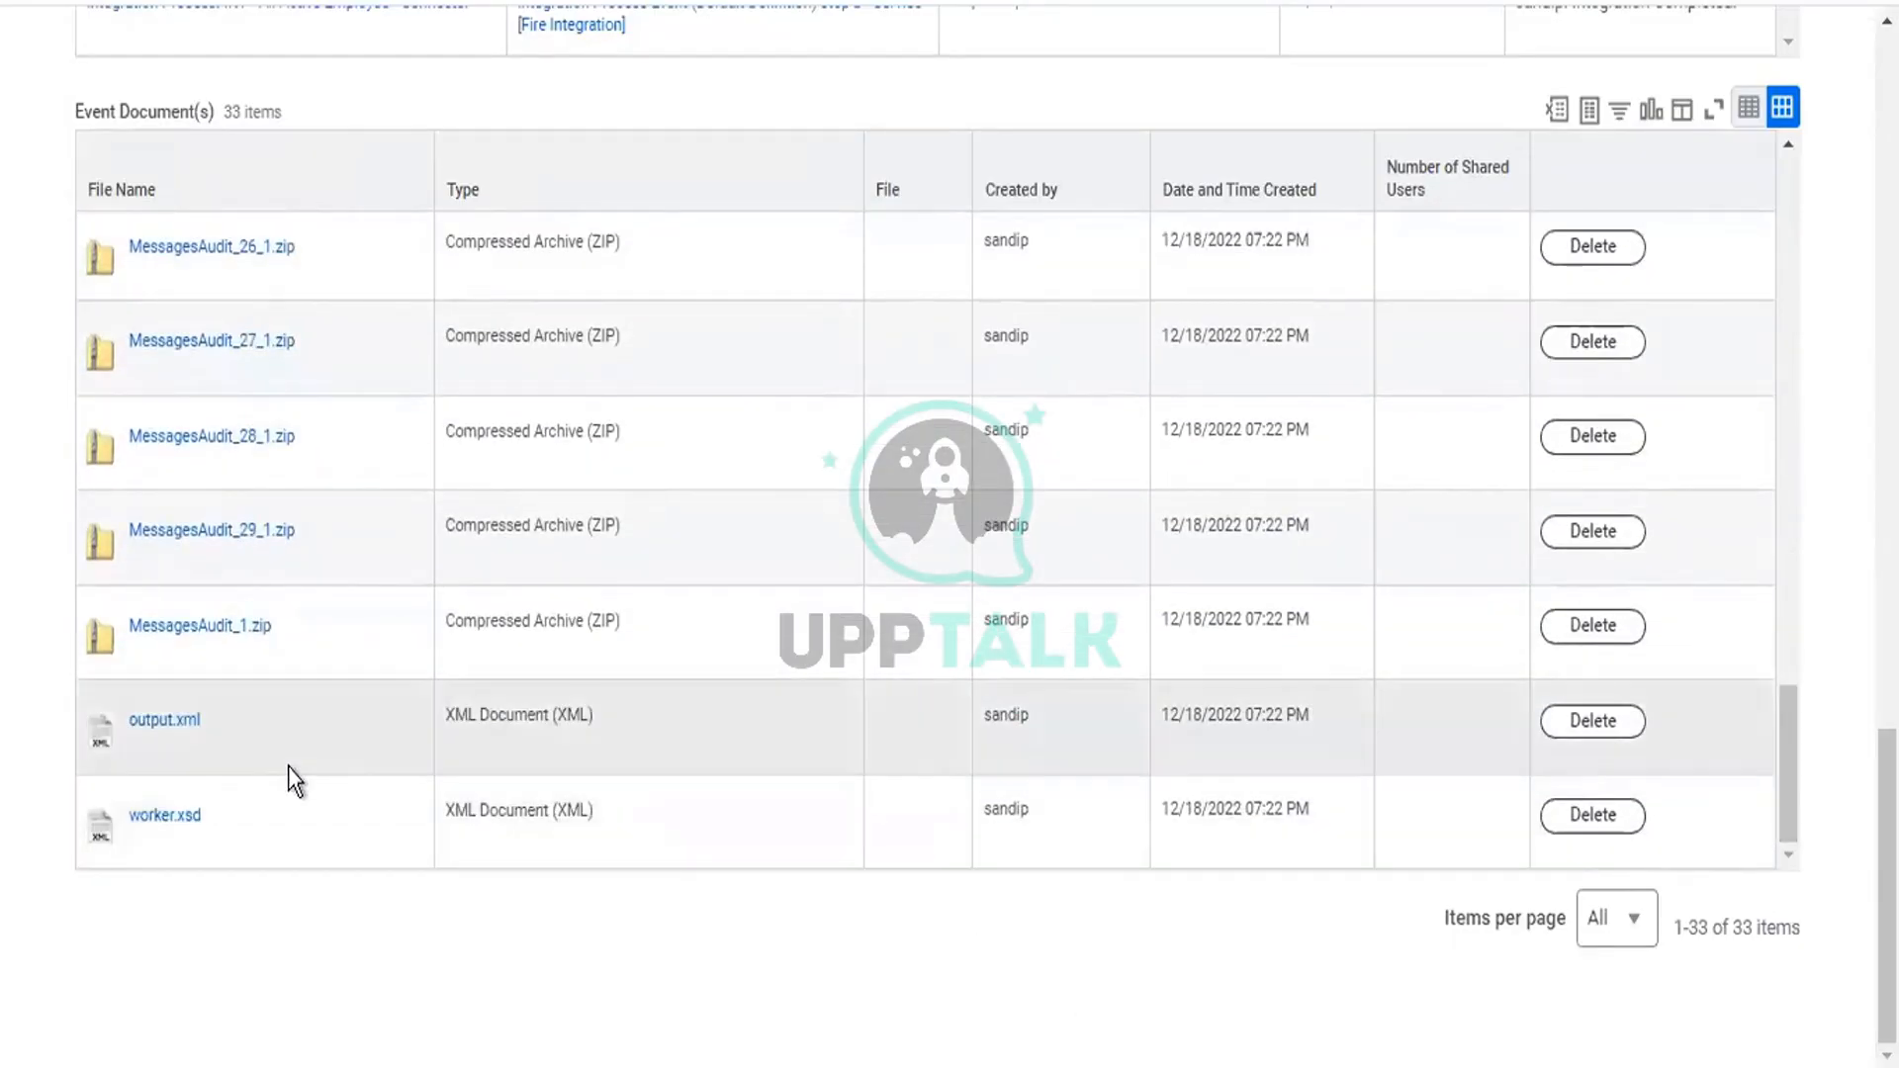
{"action": "left_click", "coordinate": [164, 722]}
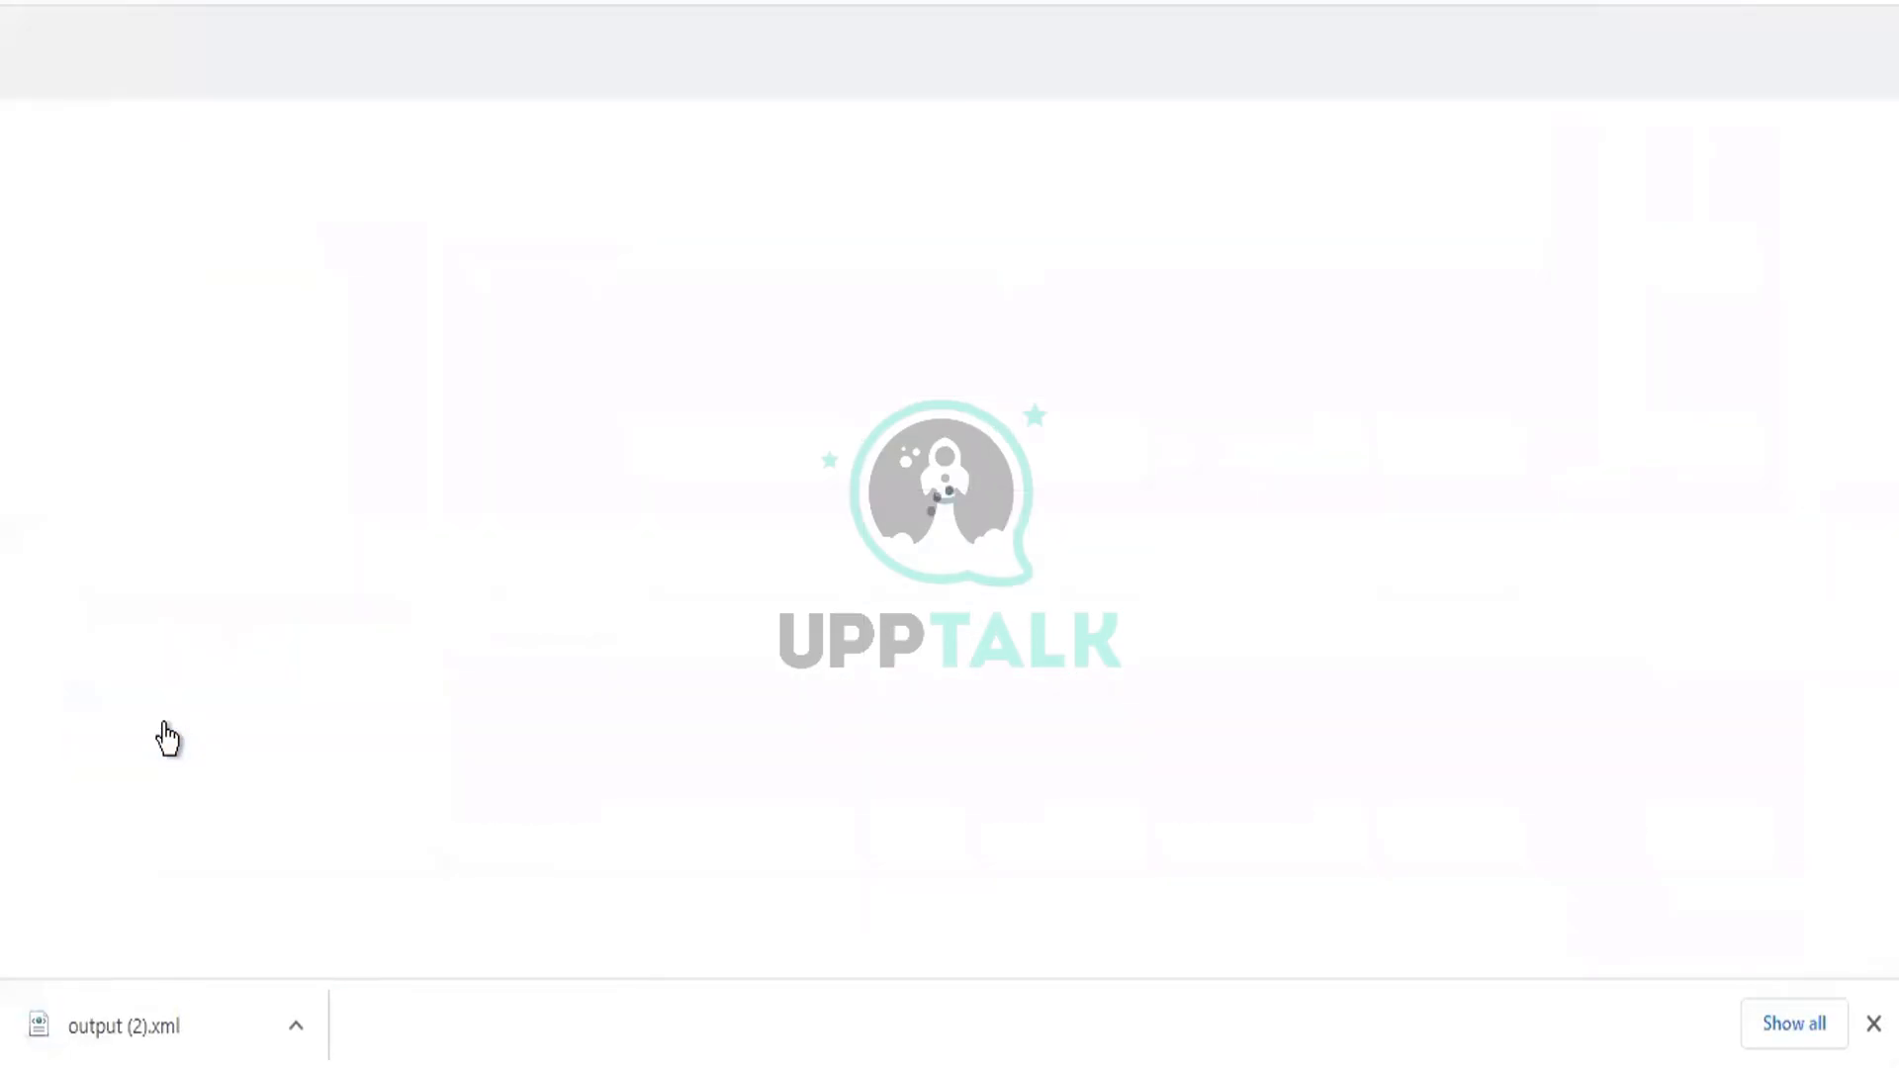
{"action": "left_click", "coordinate": [133, 1051]}
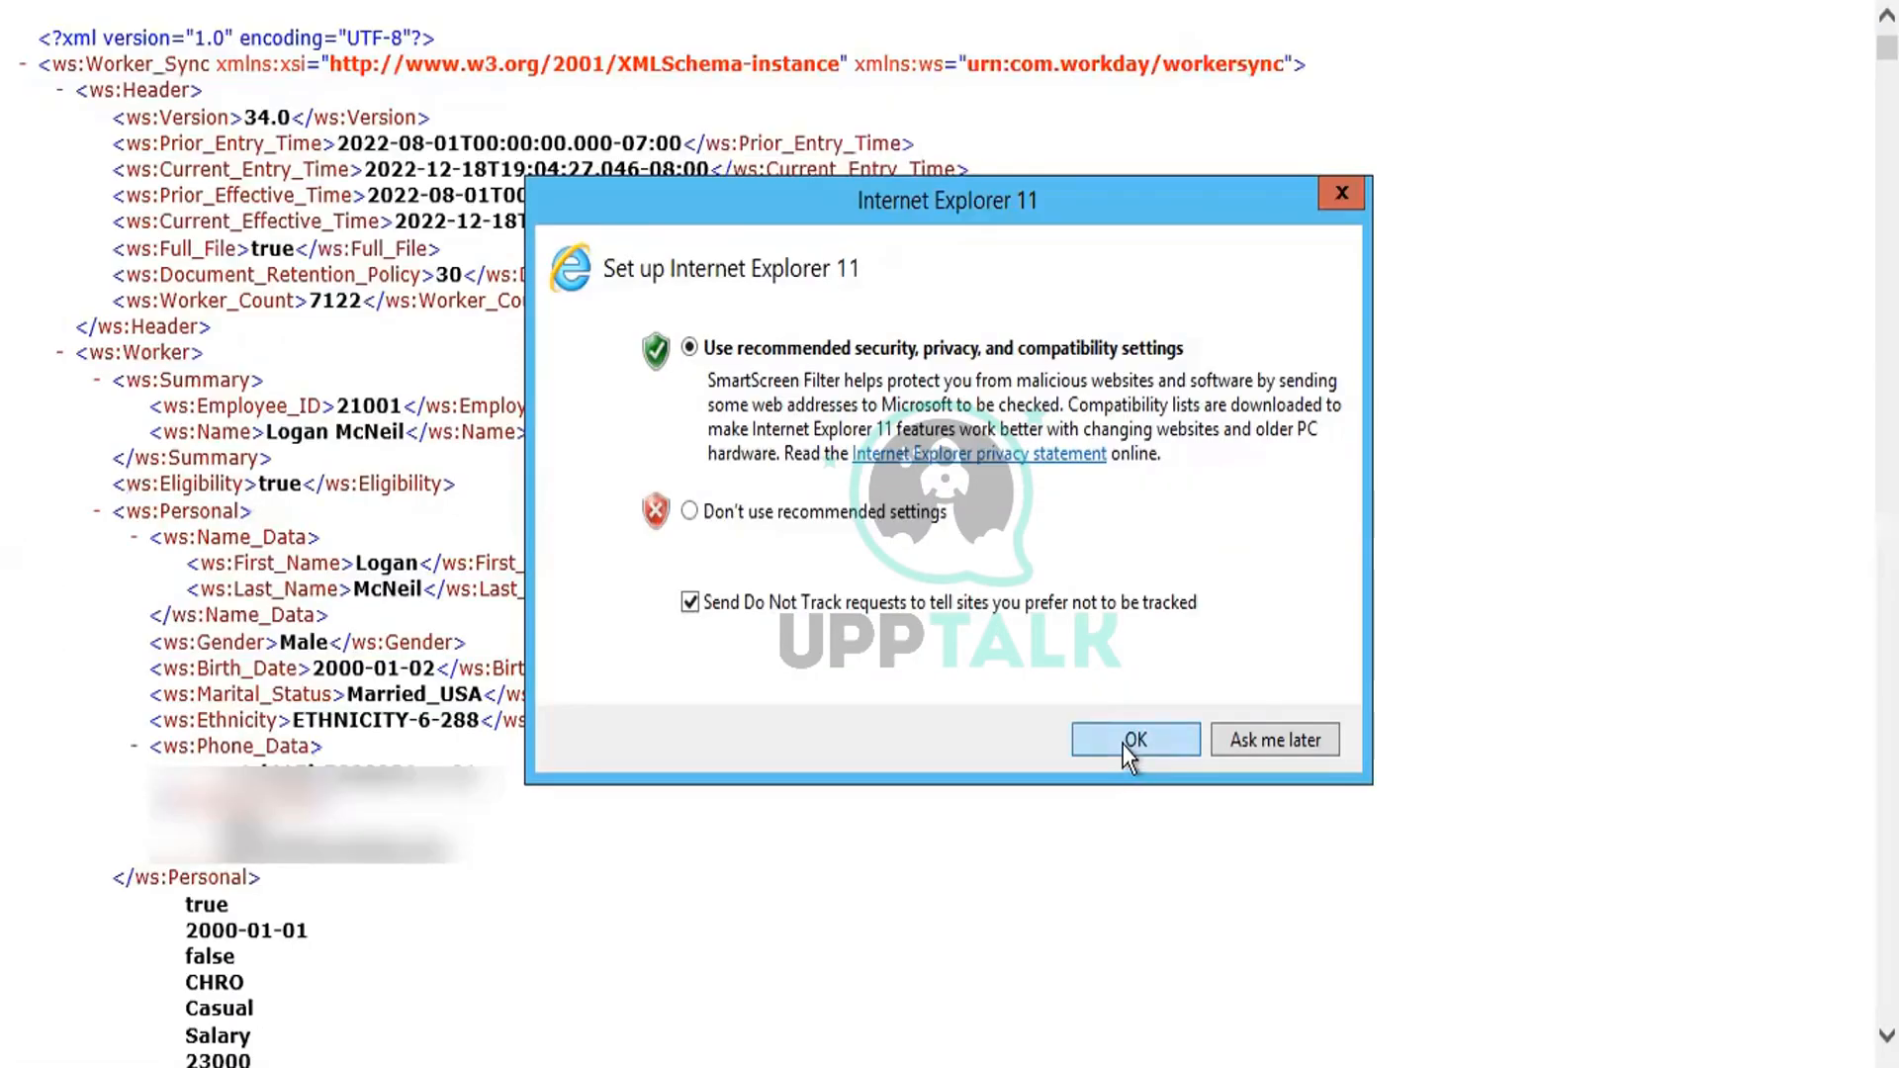
{"action": "left_click", "coordinate": [1135, 742]}
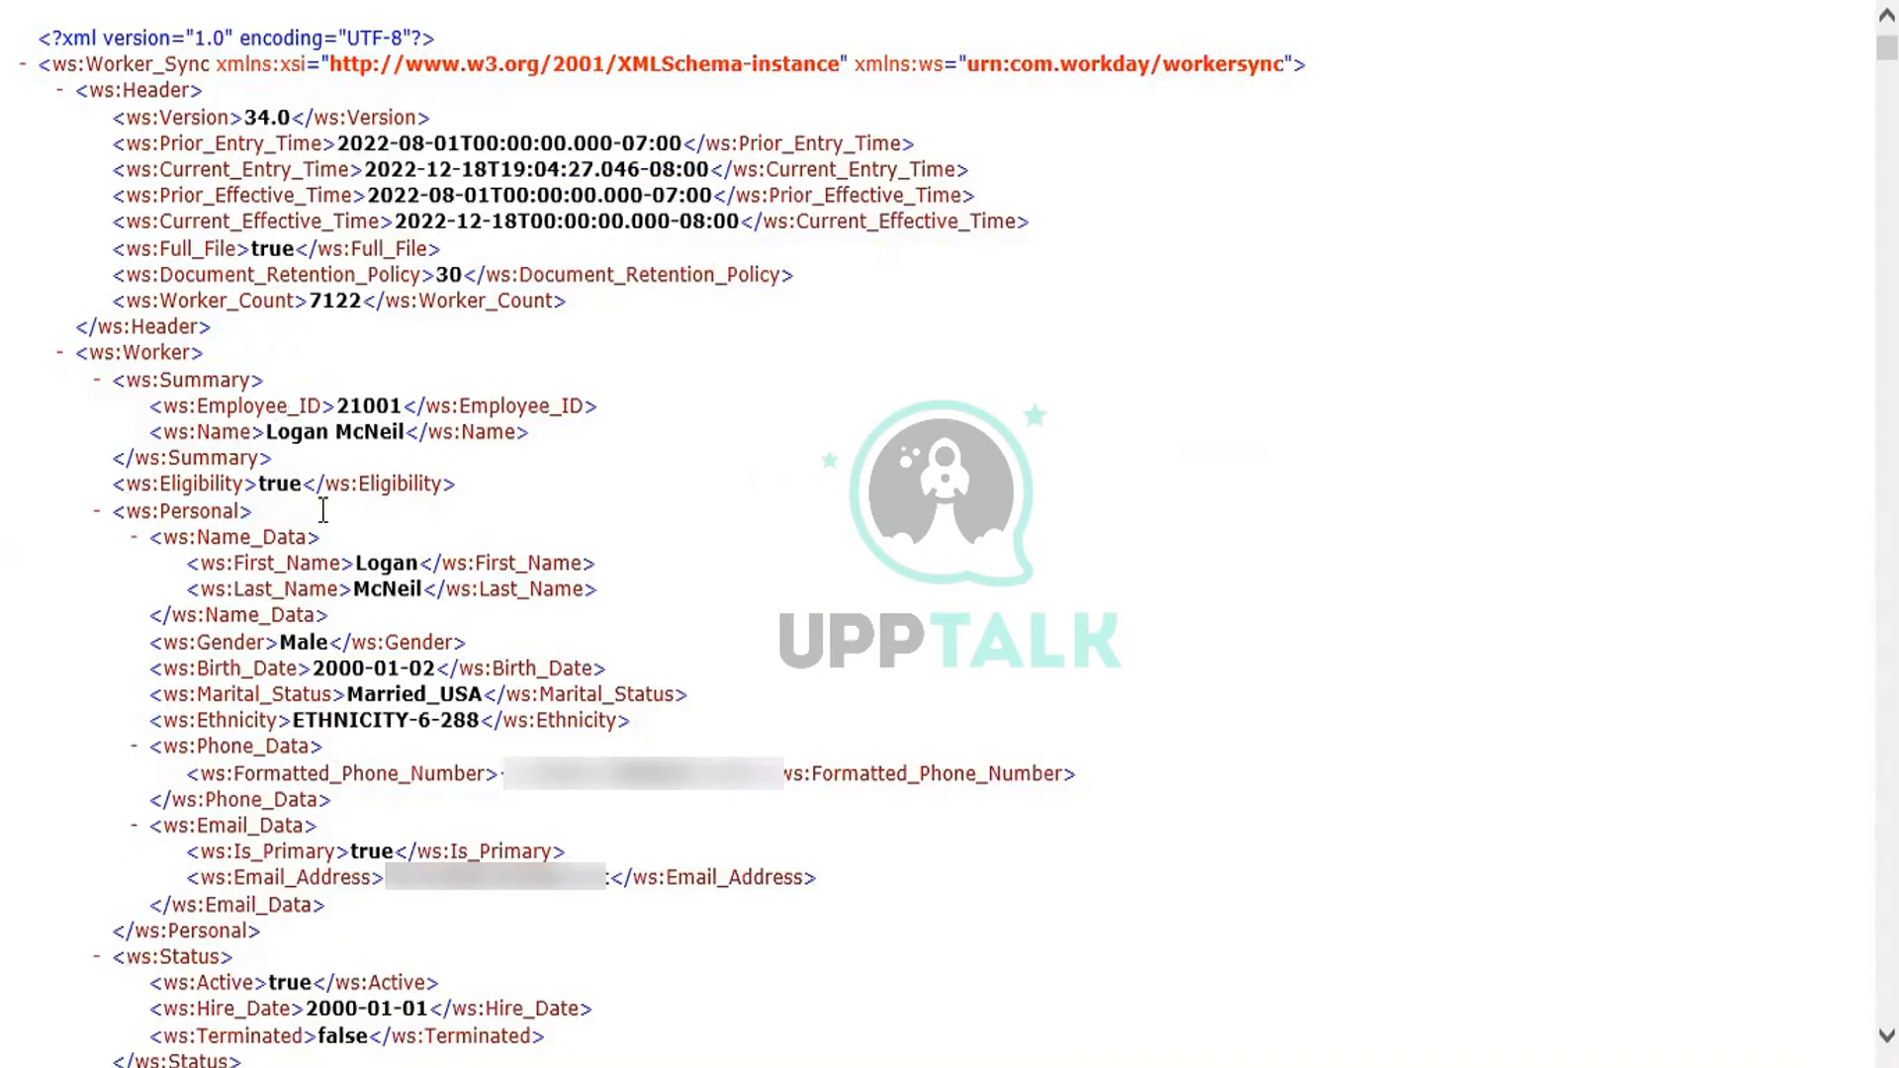
Step: Examine the first worker's personal, status, position and leave data in output.xml, and check the Worker_Count value in its header
{"action": "left_click_drag", "start_coordinate": [323, 511], "coordinate": [445, 1063]}
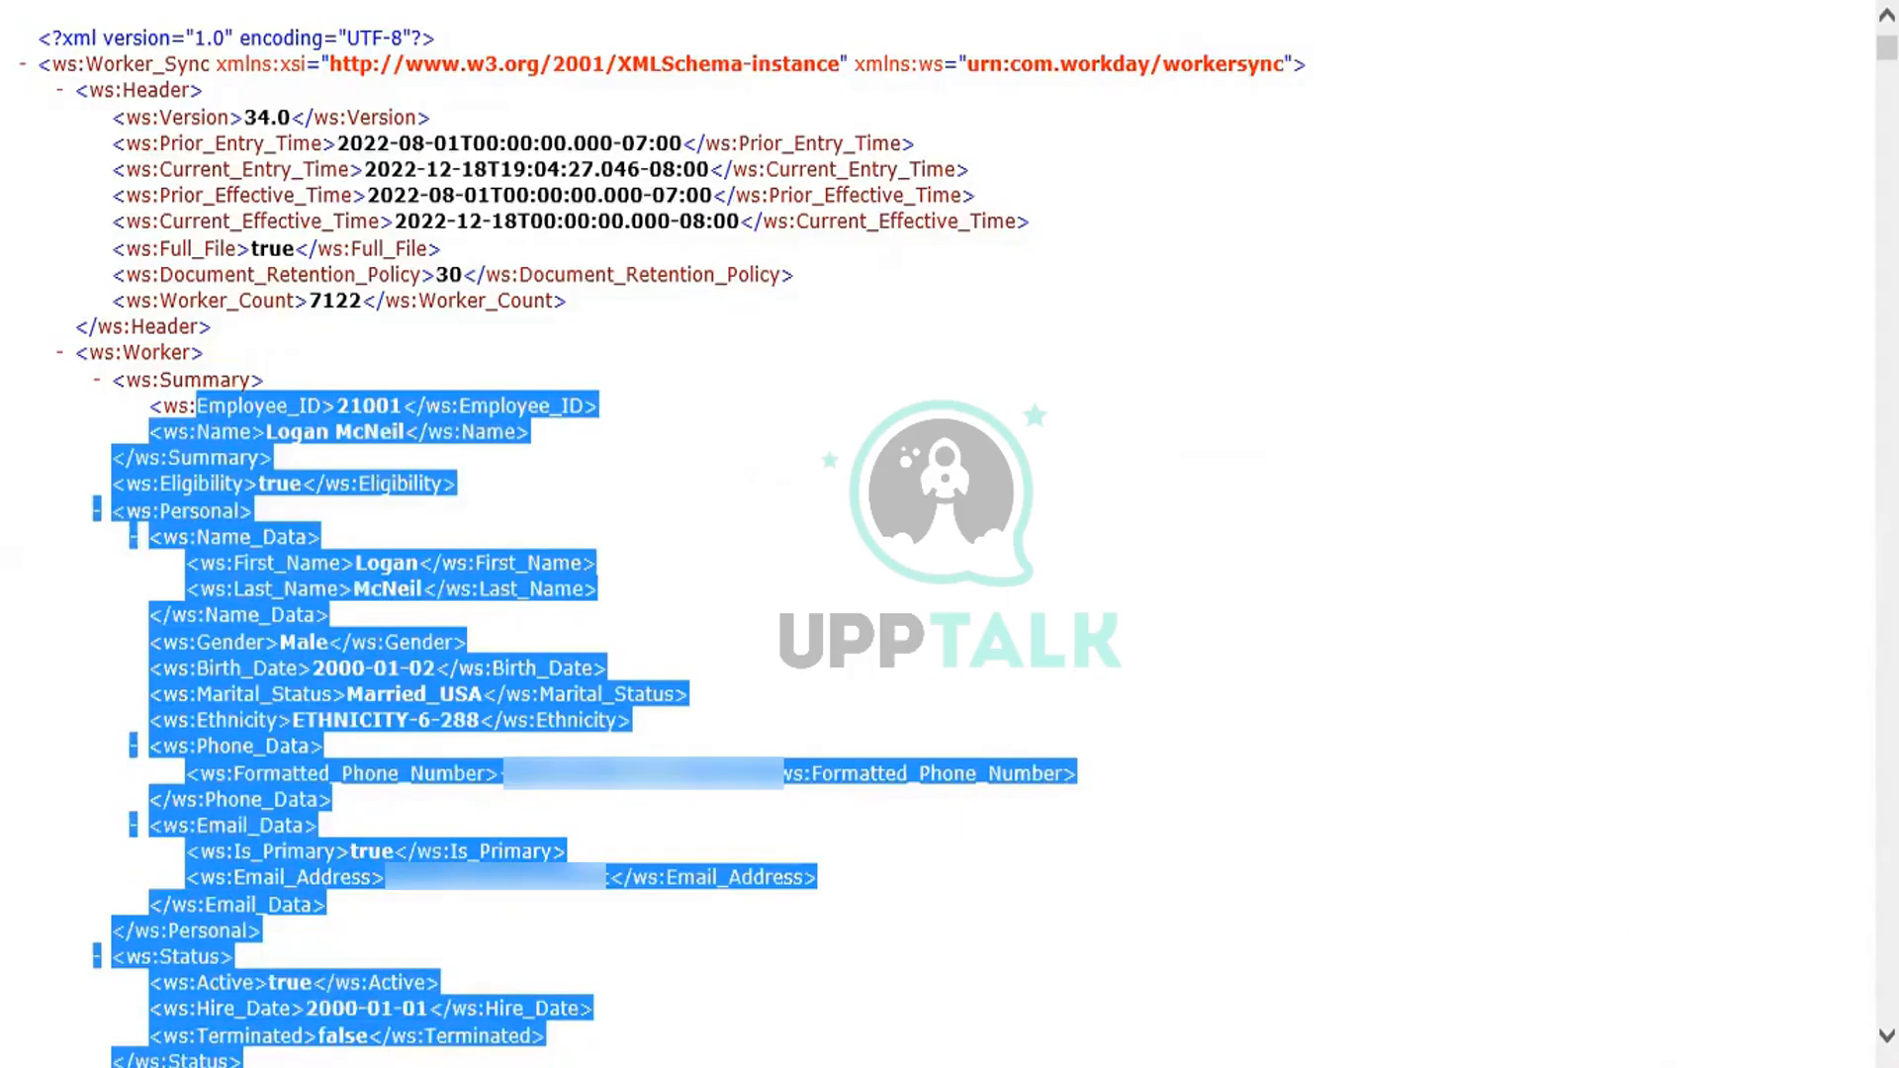
{"action": "left_click", "coordinate": [1886, 1033]}
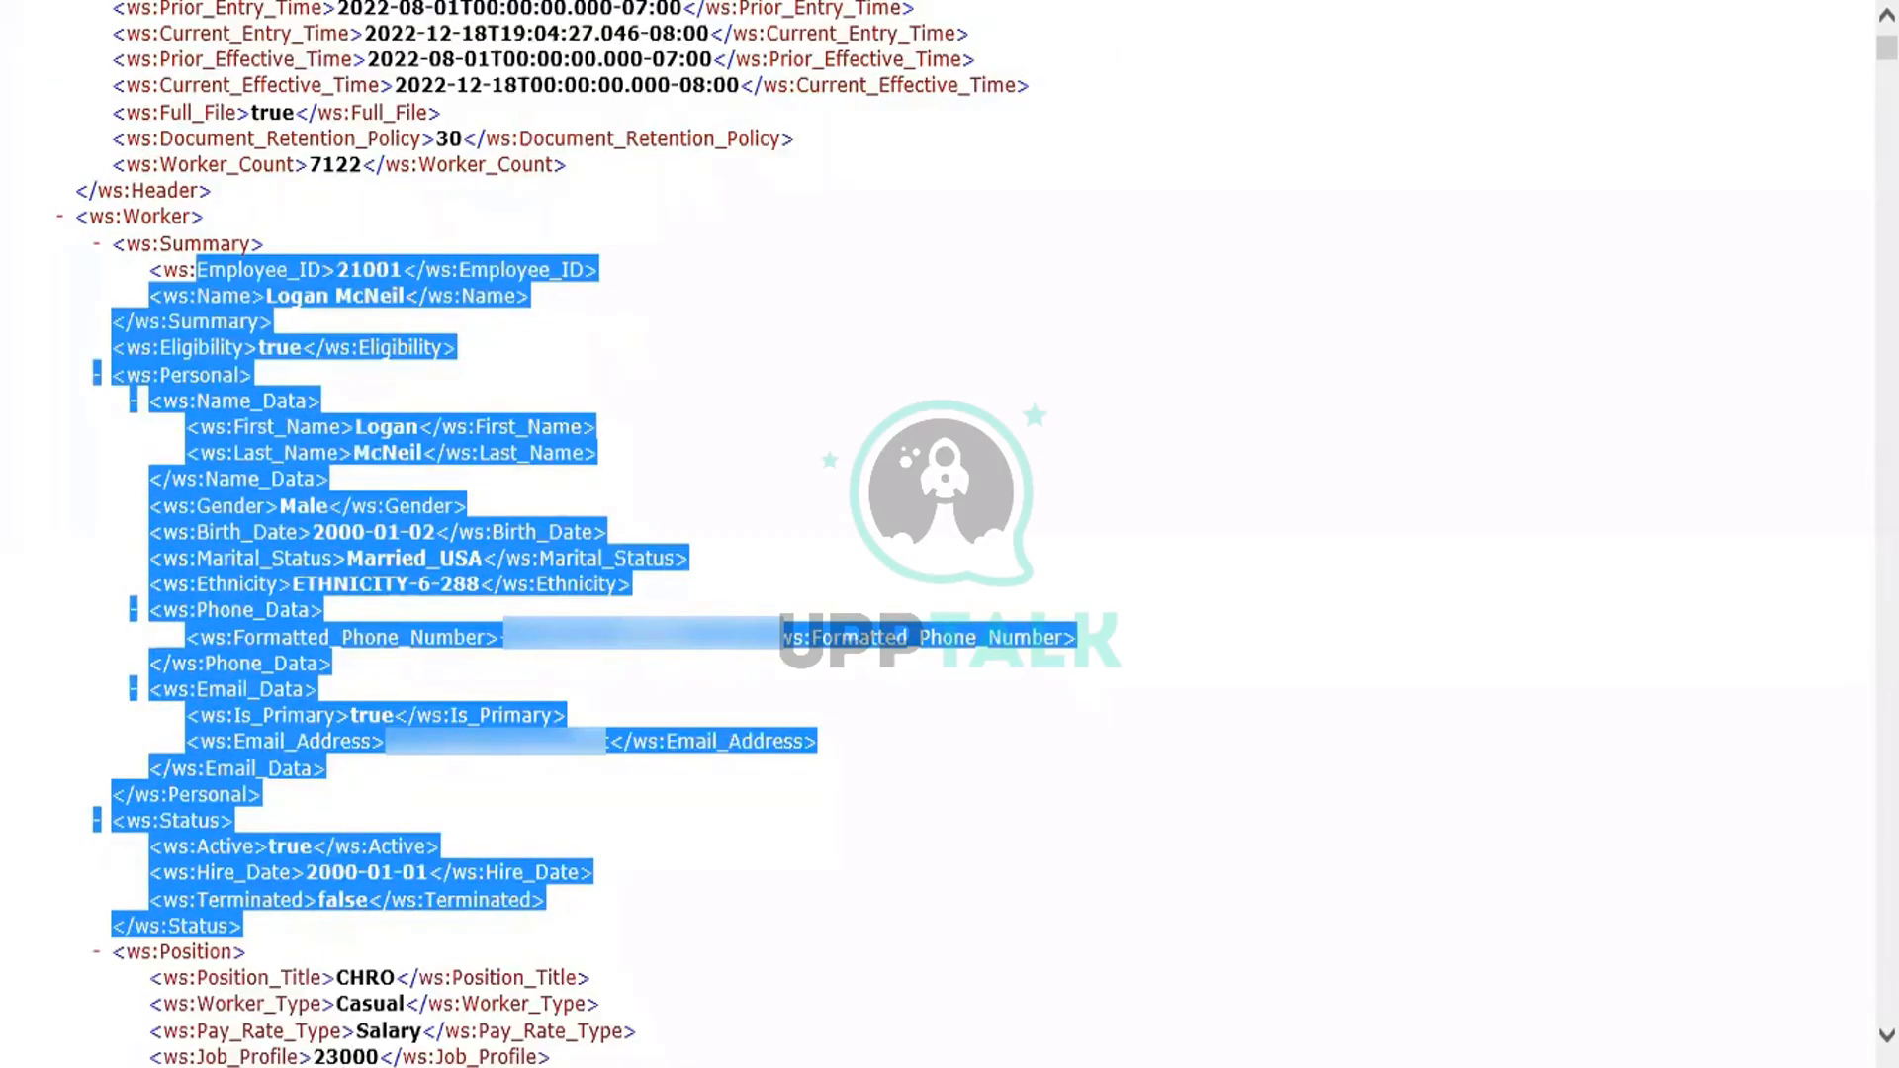
{"action": "left_click", "coordinate": [1887, 1034]}
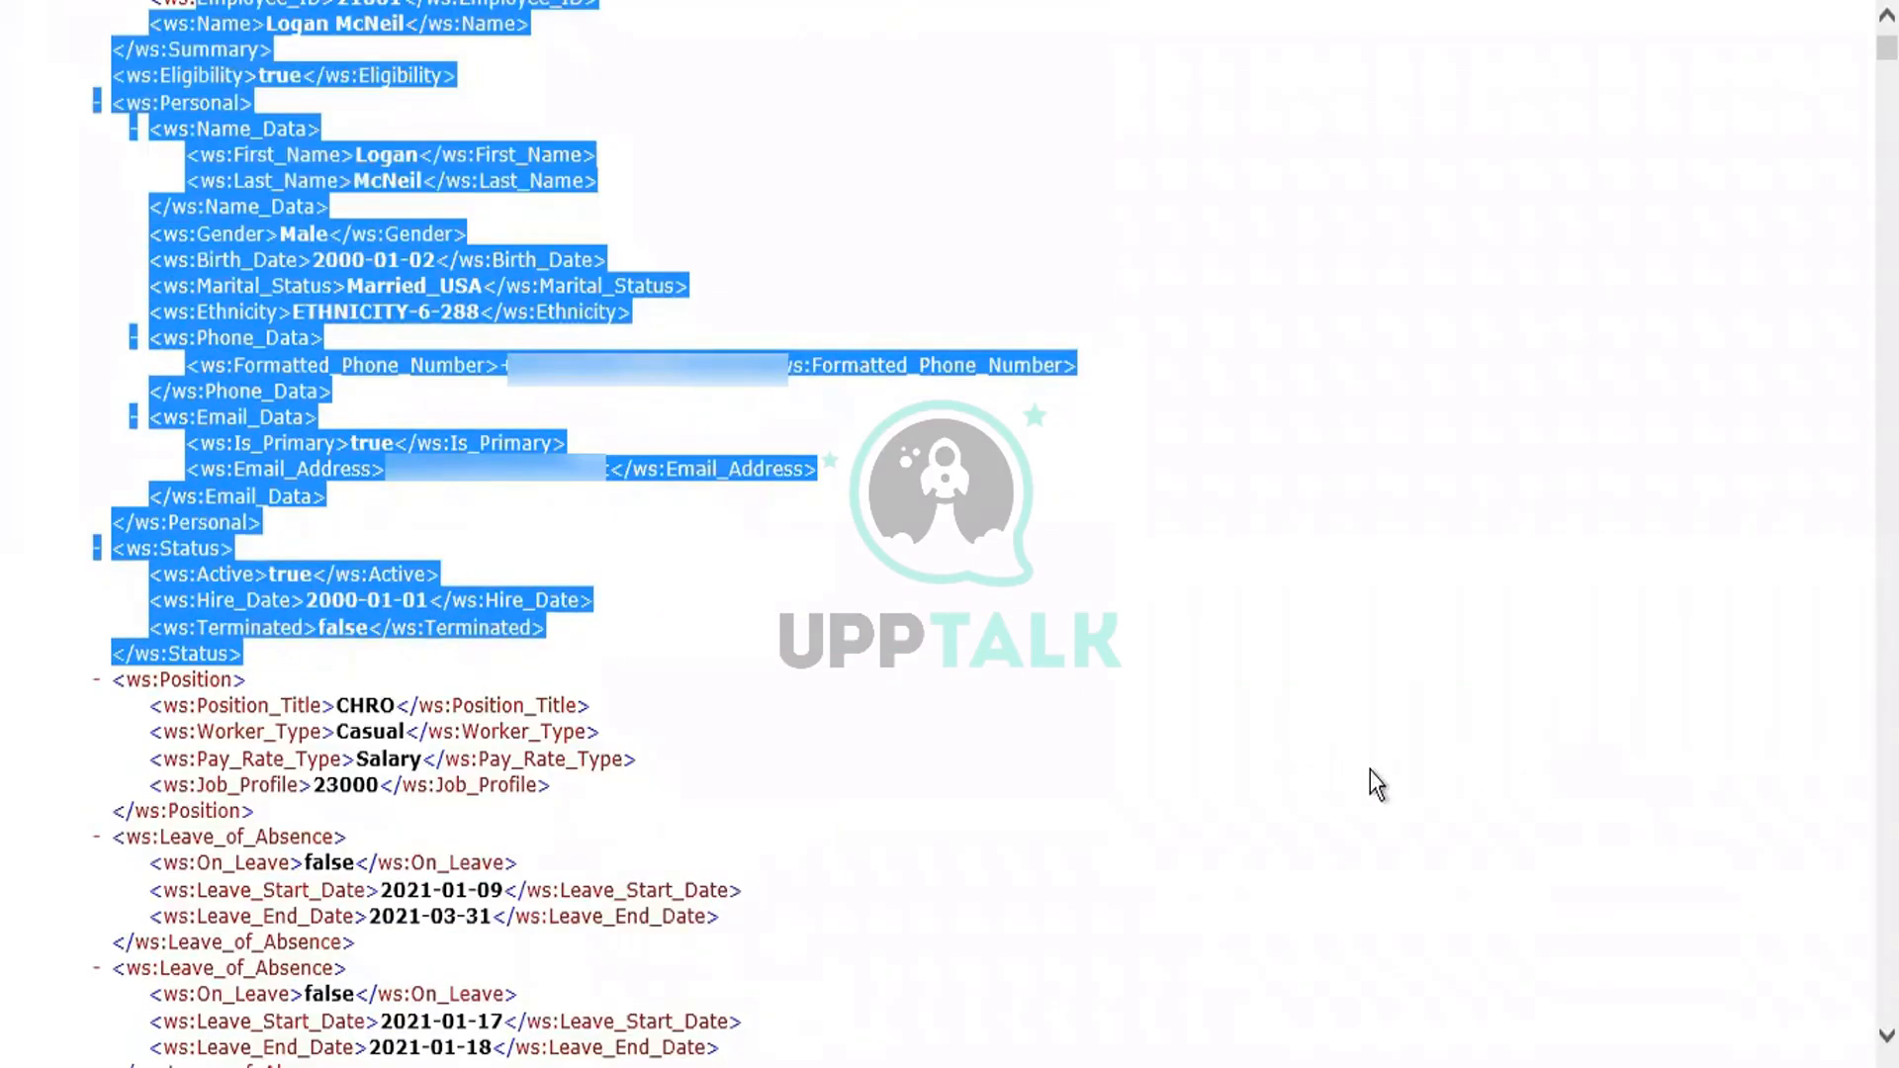
{"action": "scroll", "coordinate": [1808, 245], "scroll_direction": "down", "scroll_amount": 2}
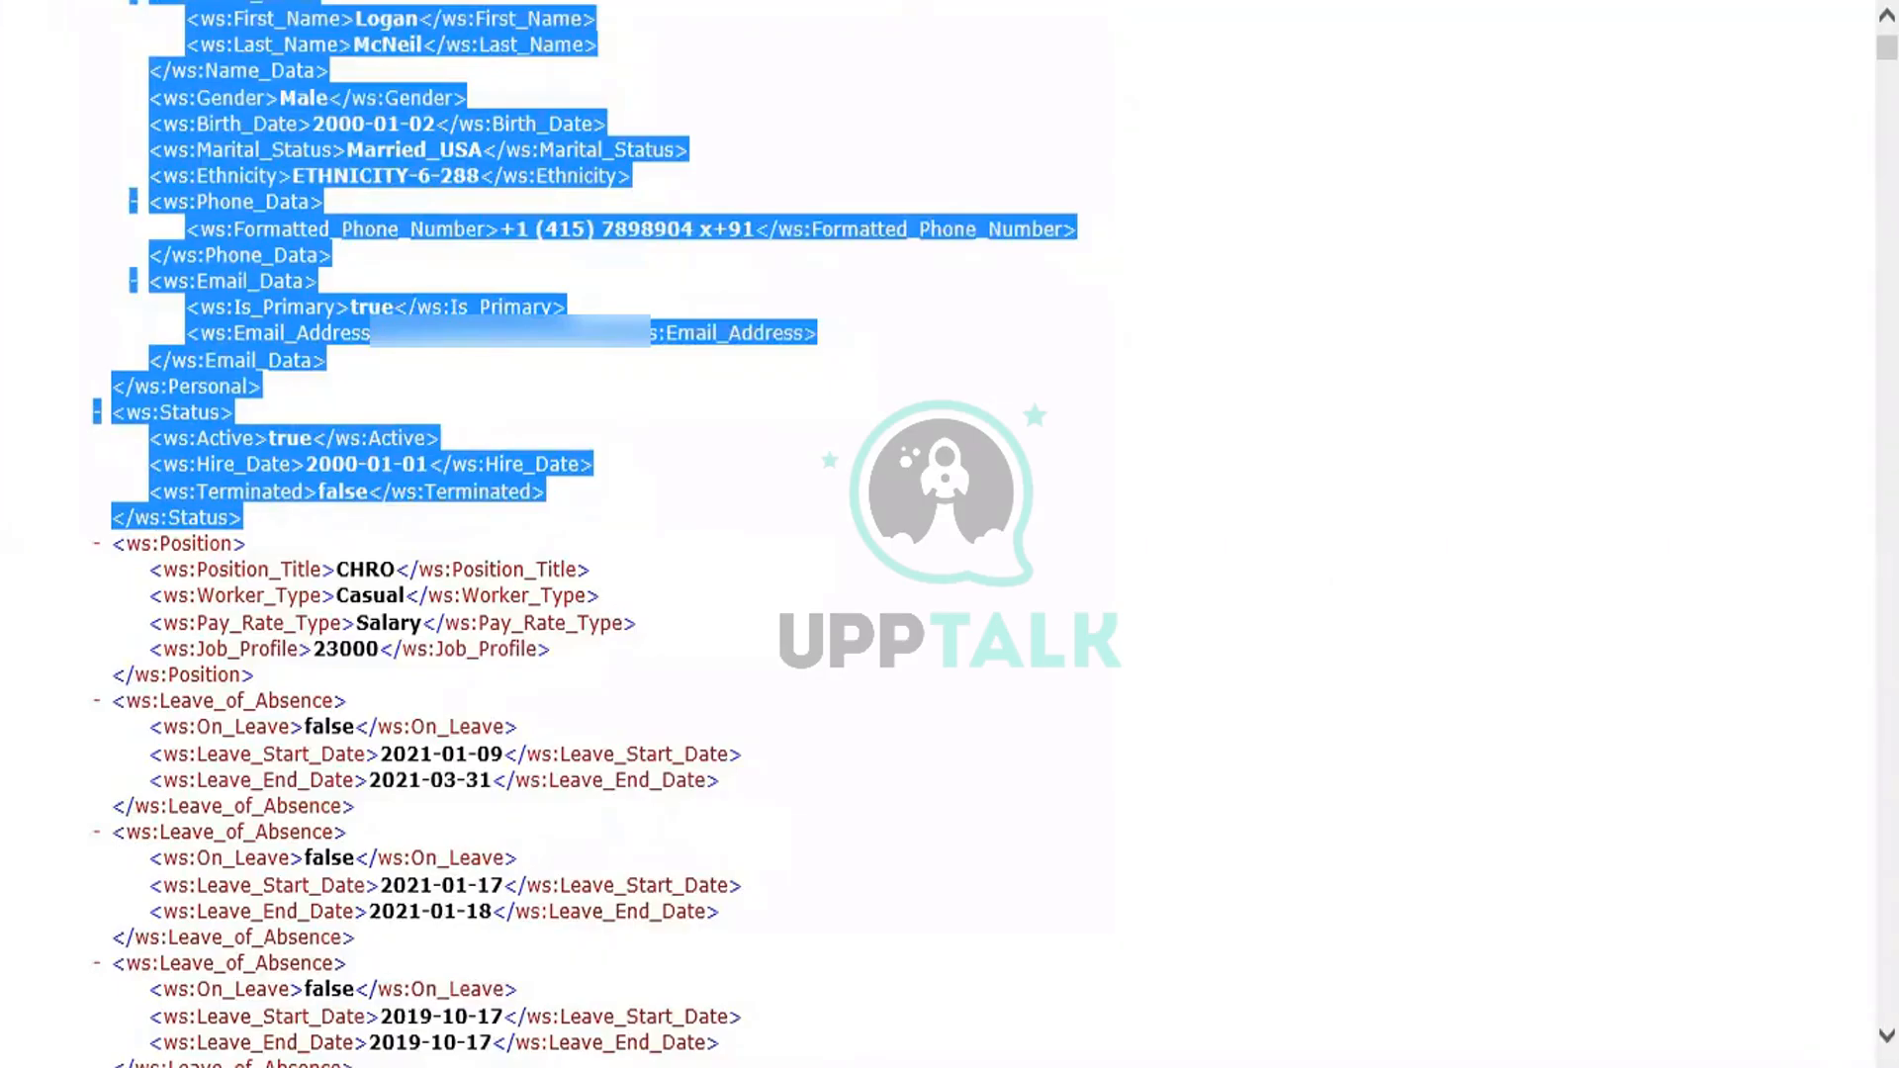
{"action": "left_click", "coordinate": [1887, 1034]}
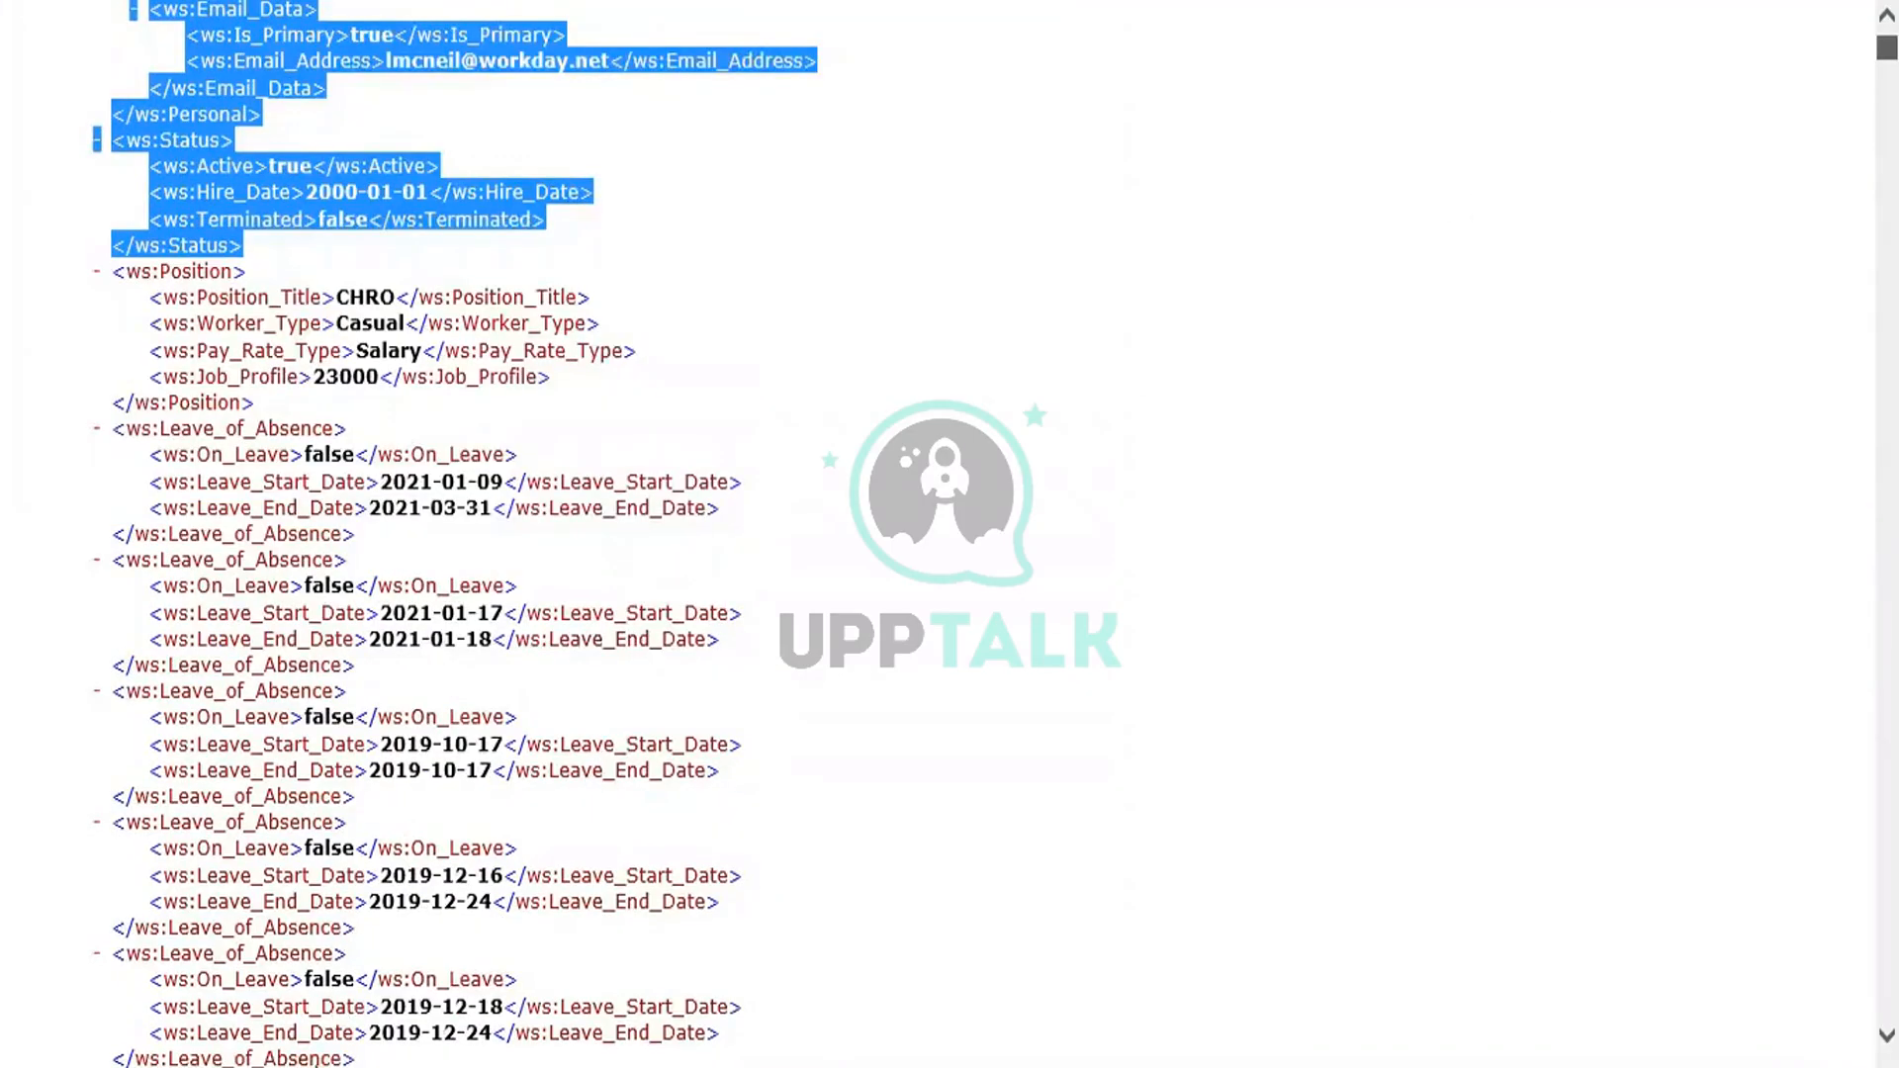
{"action": "scroll", "coordinate": [414, 804], "scroll_direction": "up", "scroll_amount": 10}
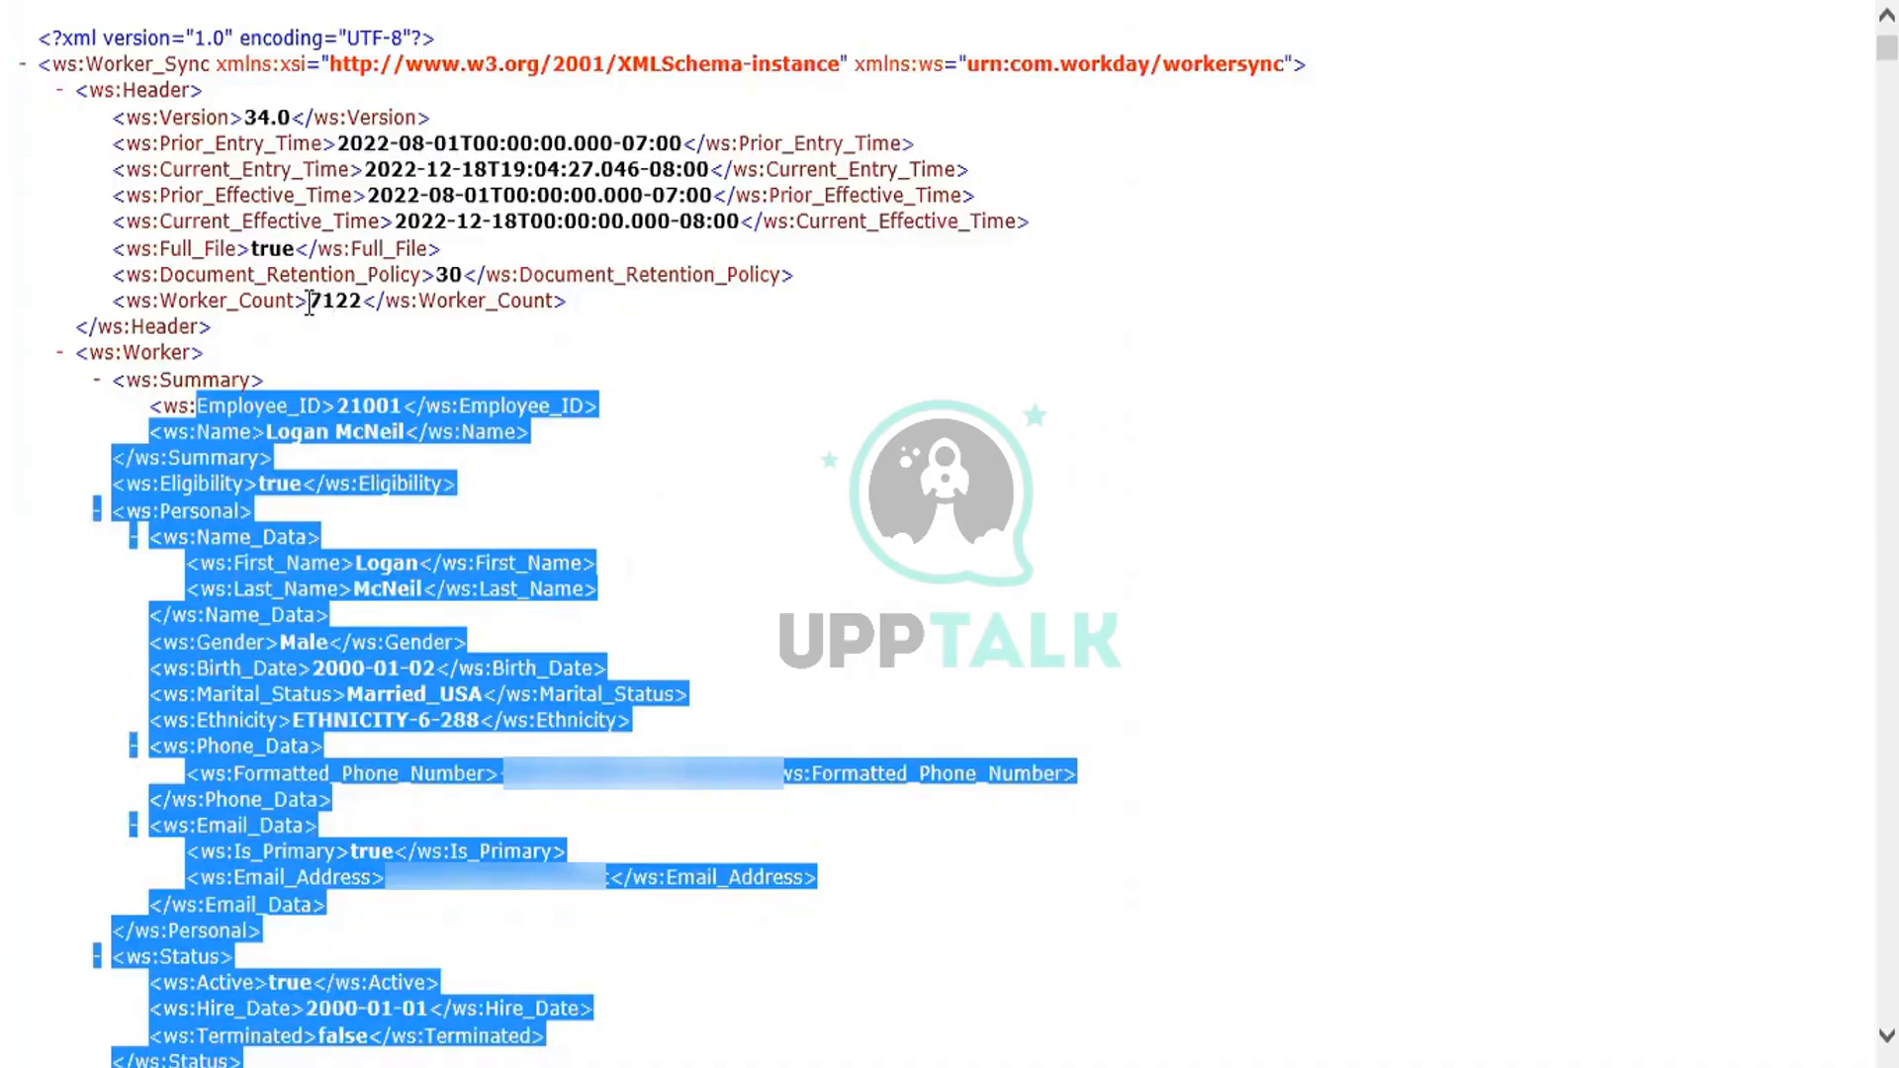
{"action": "left_click", "coordinate": [362, 303]}
{"action": "double_click", "coordinate": [363, 304]}
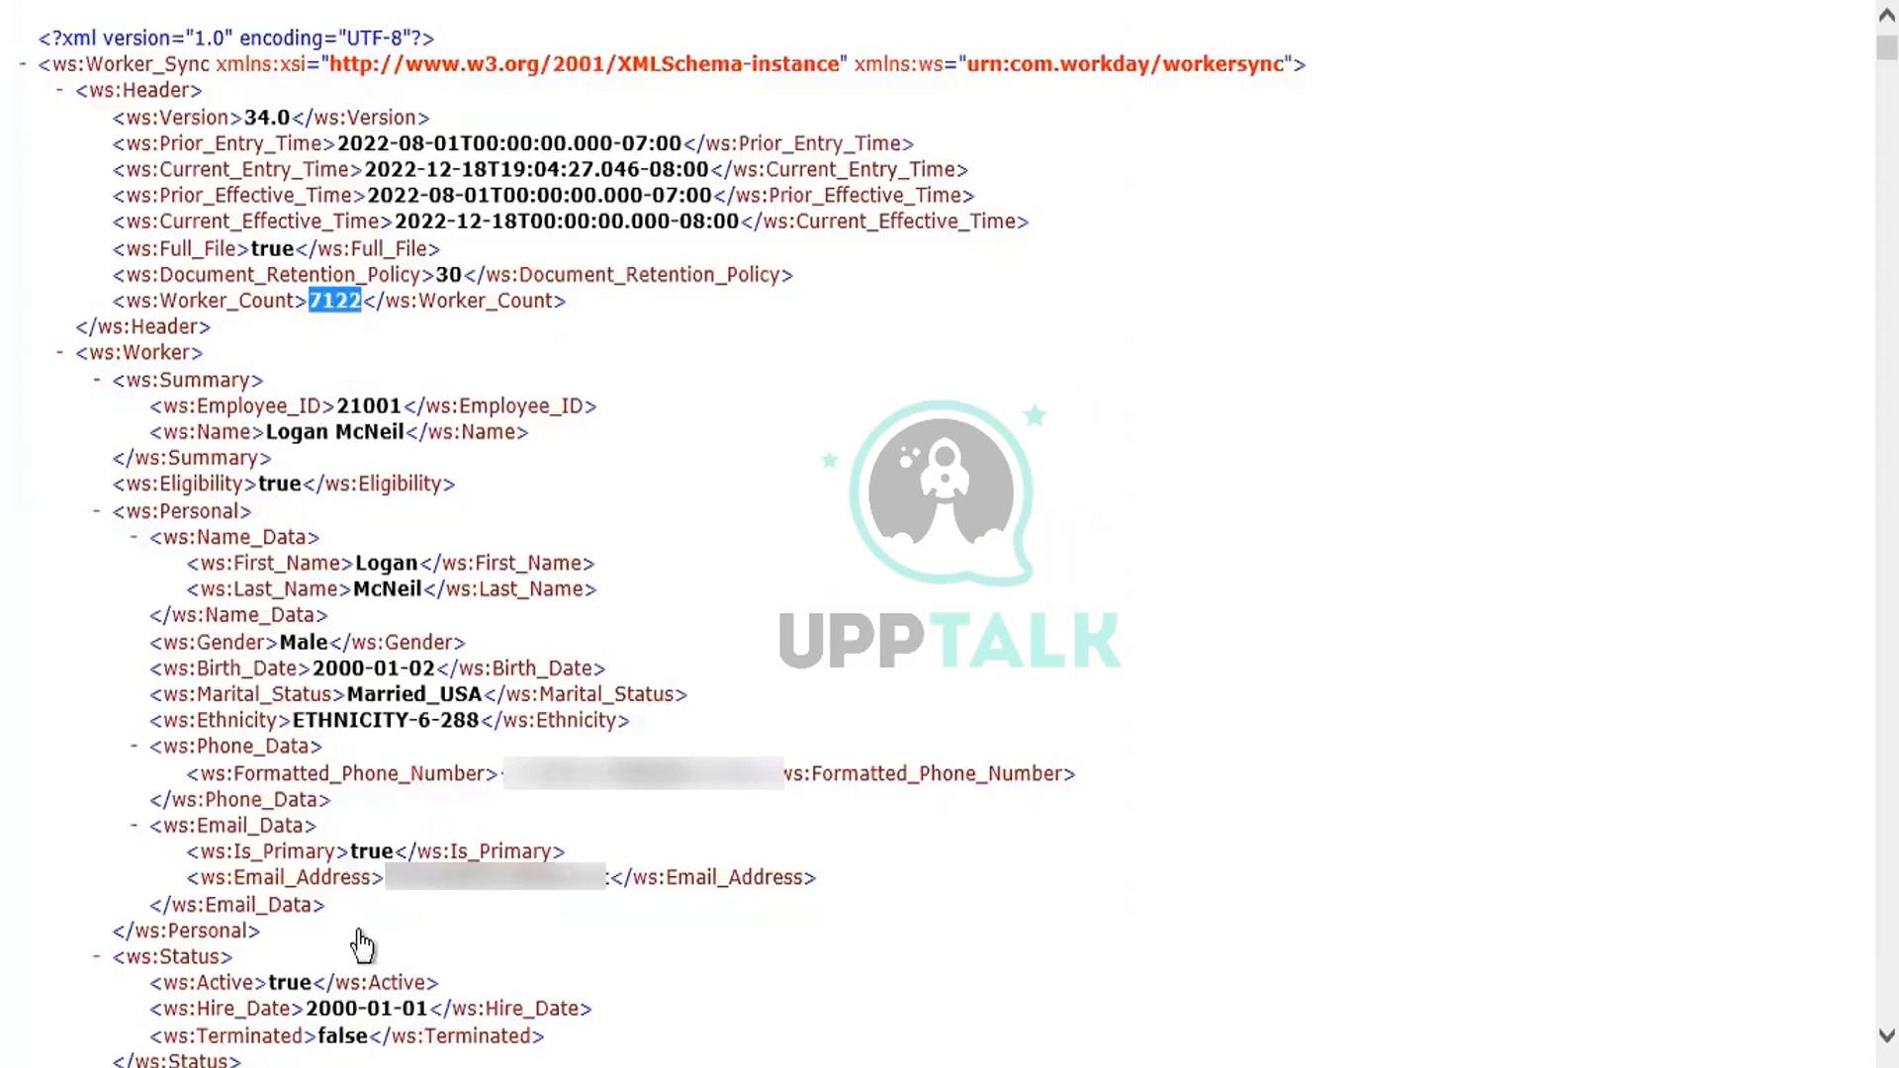
{"action": "mouse_move", "coordinate": [368, 1066]}
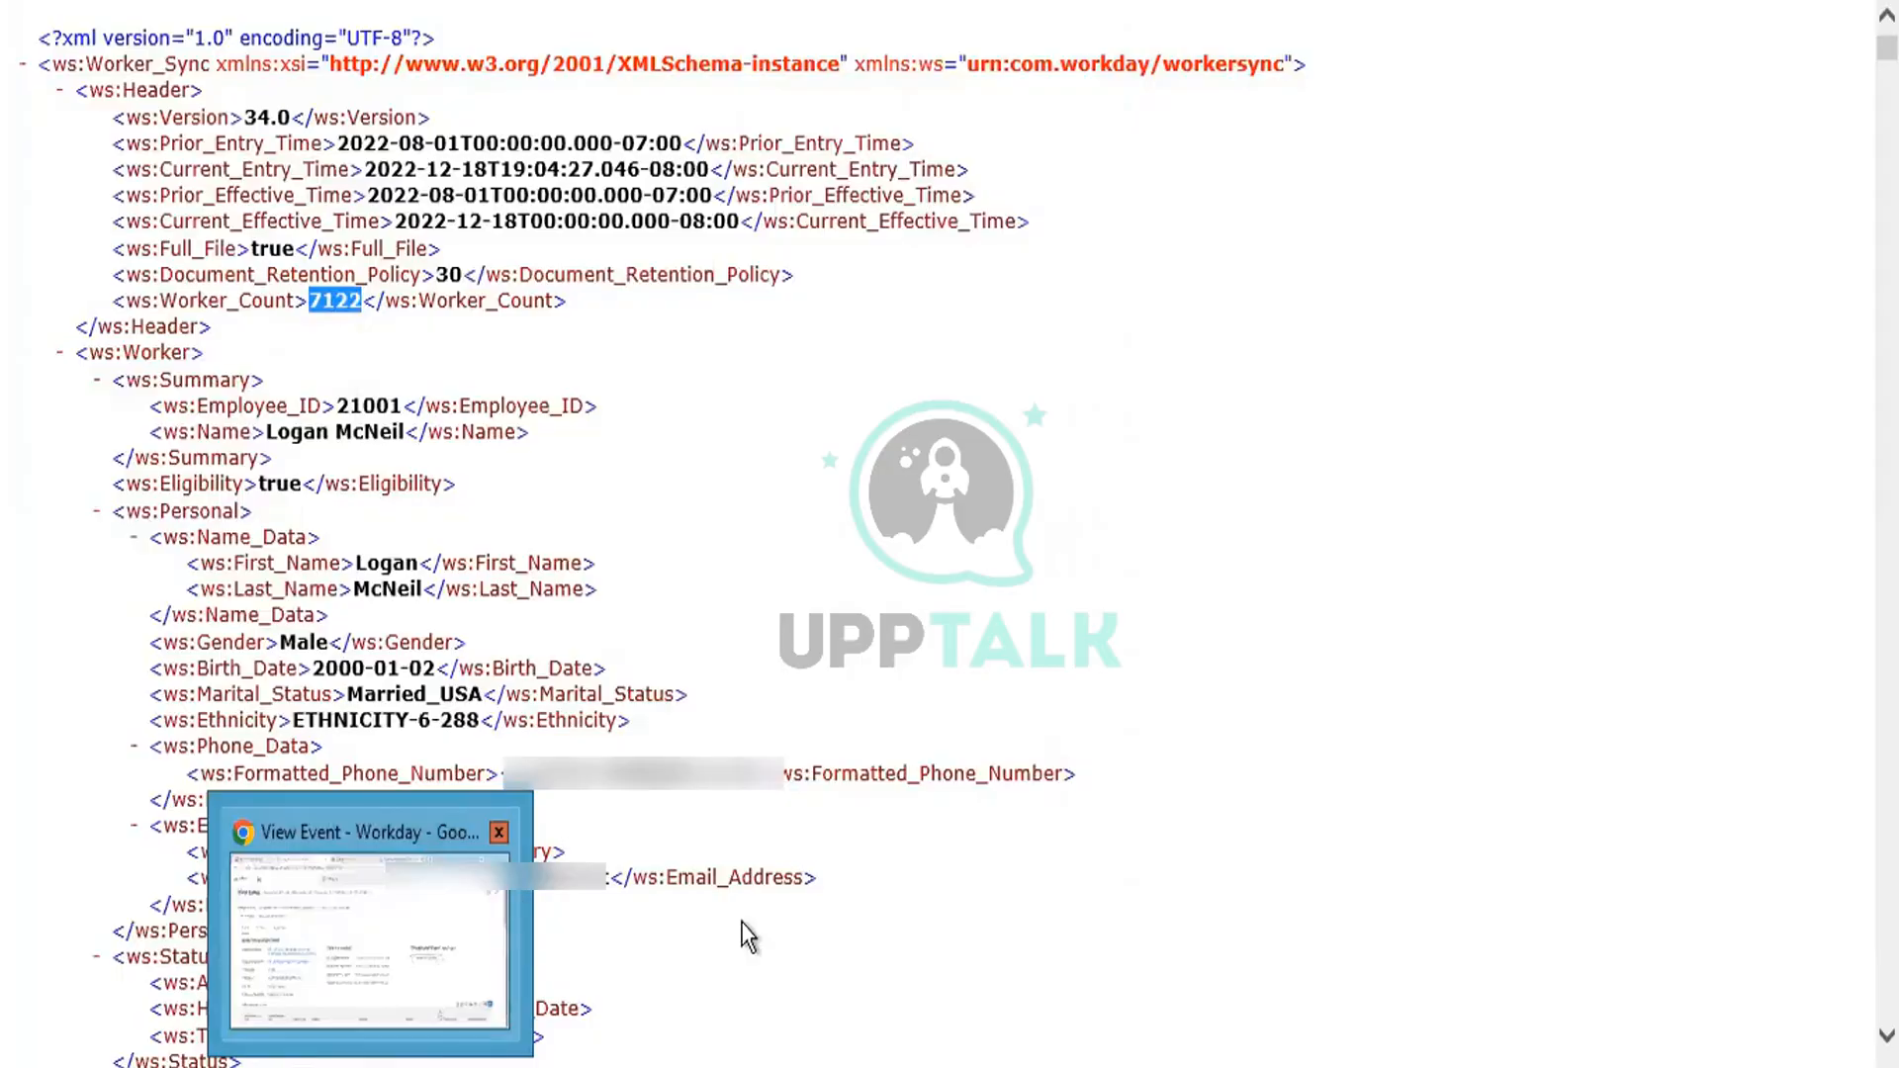